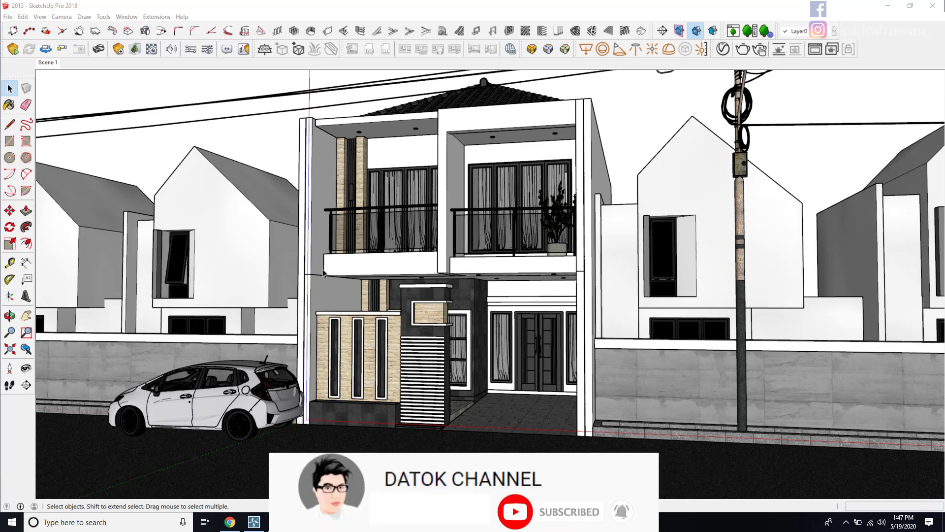
scroll(428, 167, up, 5)
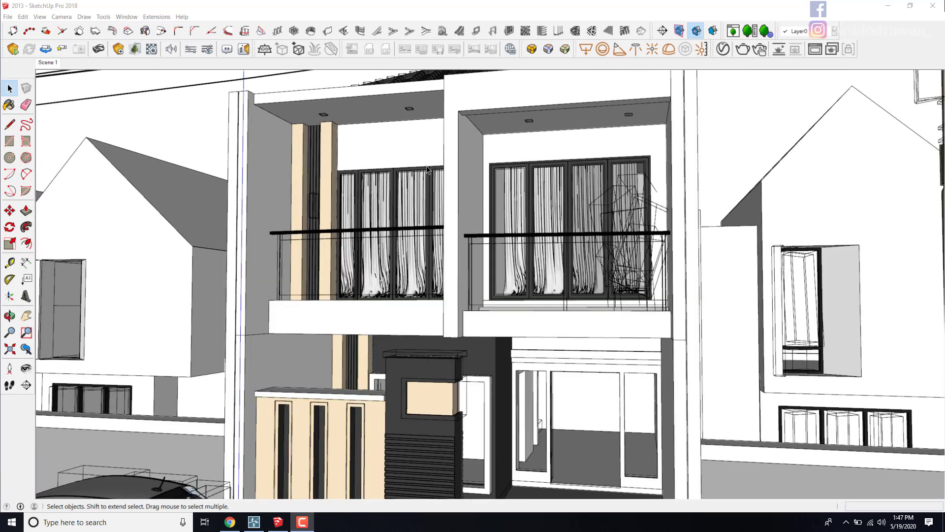
scroll(428, 169, down, 5)
scroll(551, 339, up, 4)
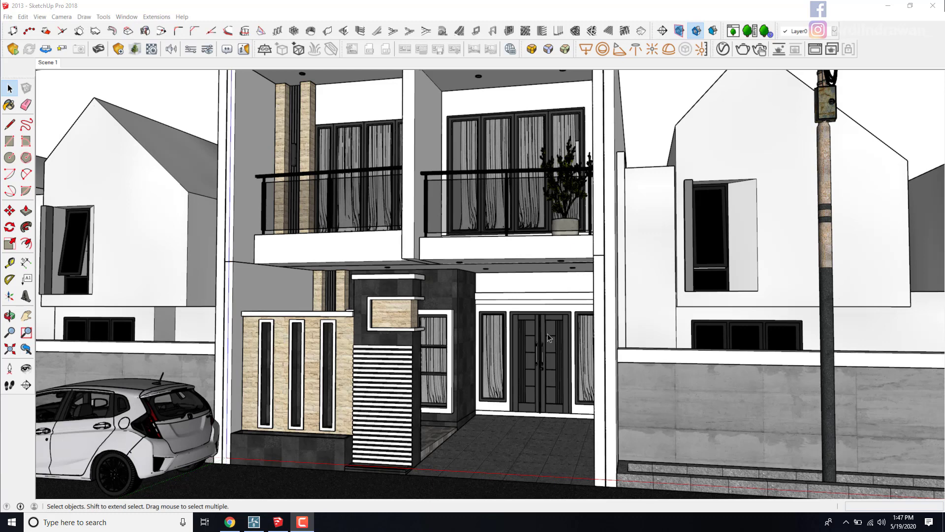
scroll(524, 318, down, 1)
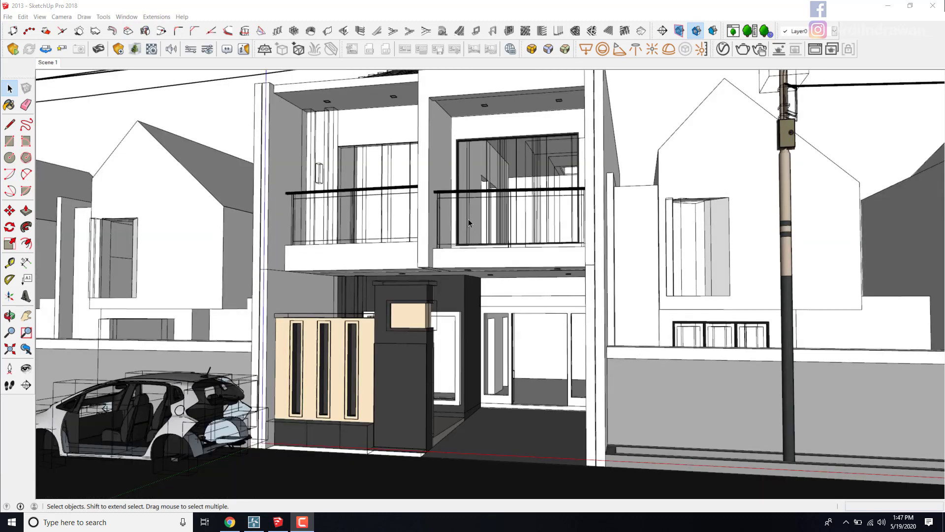
scroll(462, 319, down, 1)
scroll(448, 246, up, 2)
scroll(448, 244, down, 2)
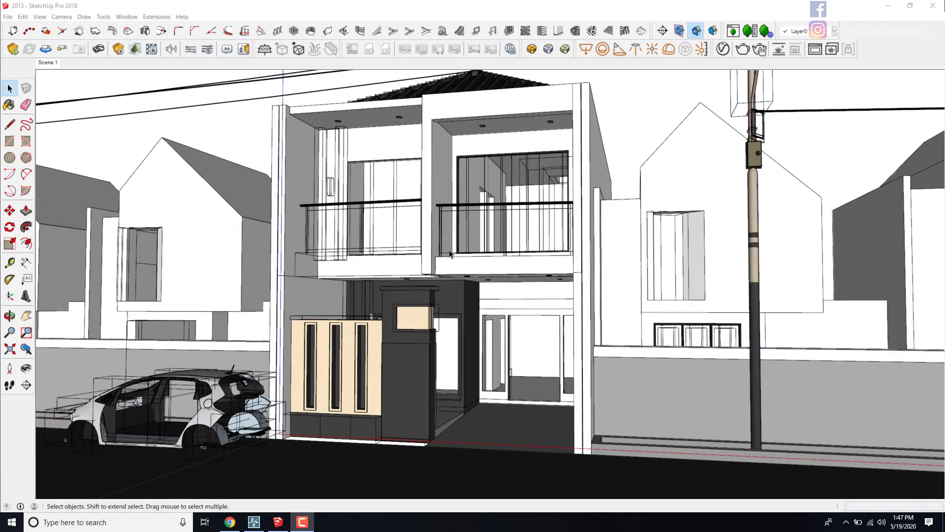
scroll(457, 237, up, 1)
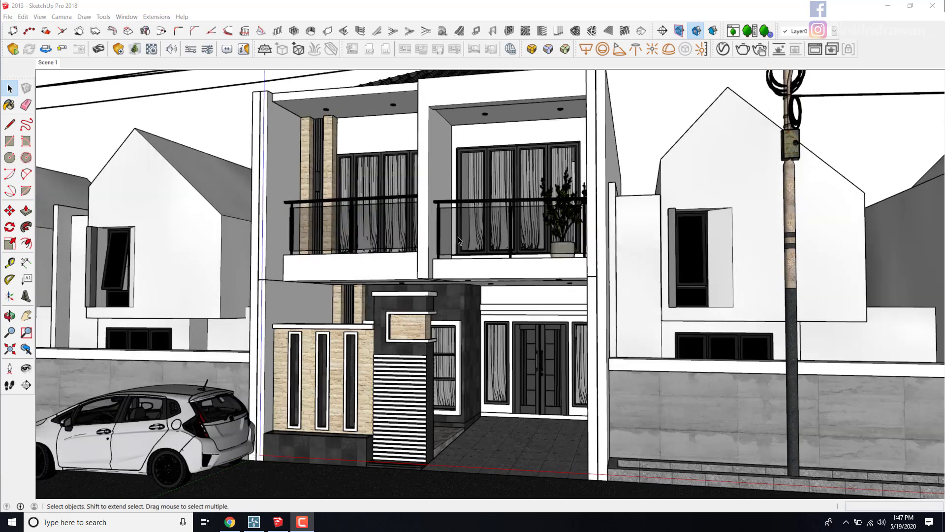
scroll(465, 237, down, 2)
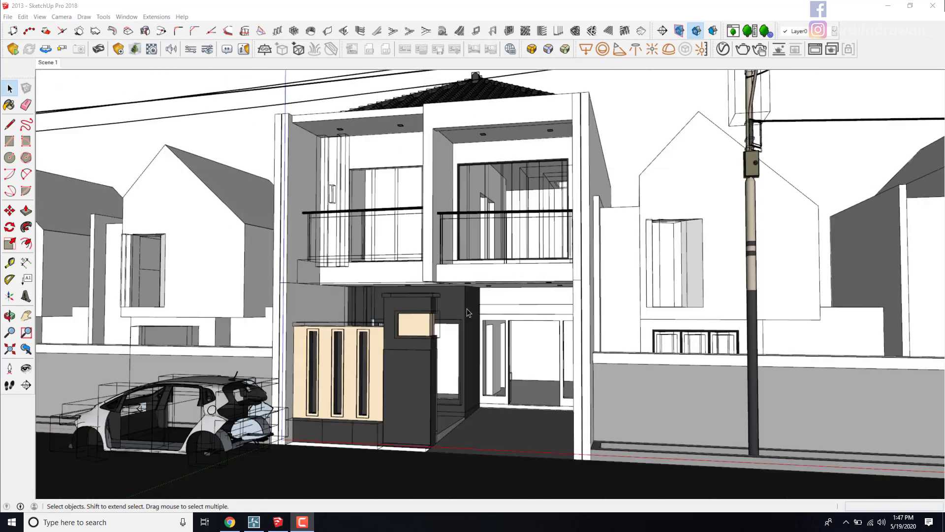
scroll(507, 203, up, 2)
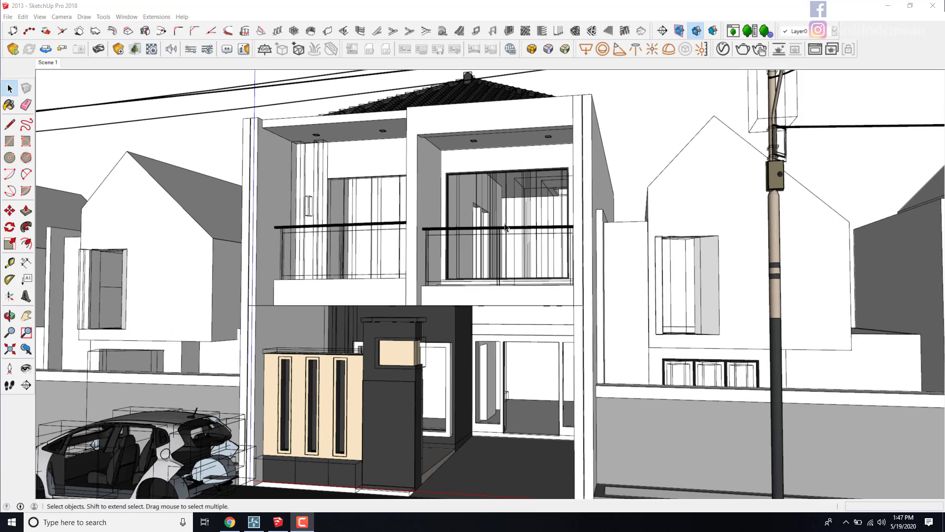
scroll(522, 310, down, 2)
scroll(432, 281, up, 1)
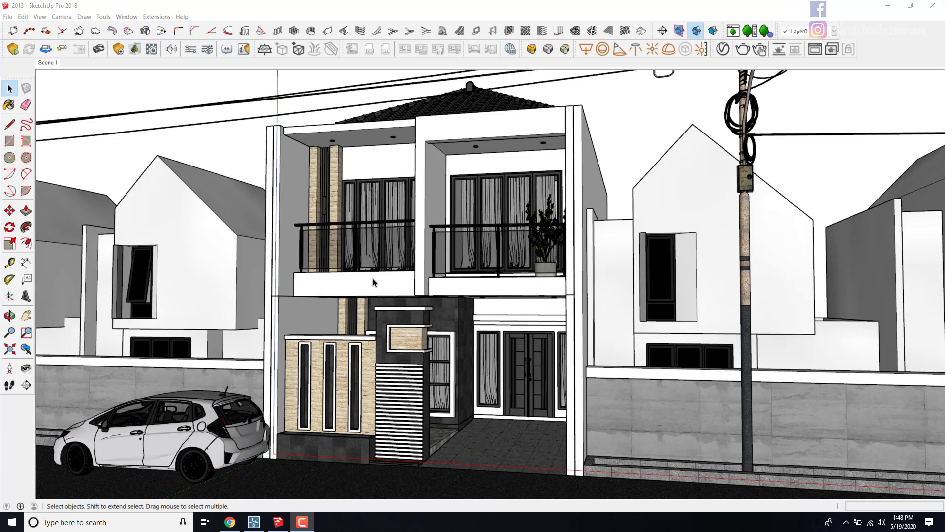
Step: Inspect the house from above and up close around the double entrance door and the ground-floor windows with their curtains
click(386, 276)
mouse_move(386, 276)
middle_down()
mouse_move(424, 241)
mouse_move(316, 144)
middle_up()
click(290, 126)
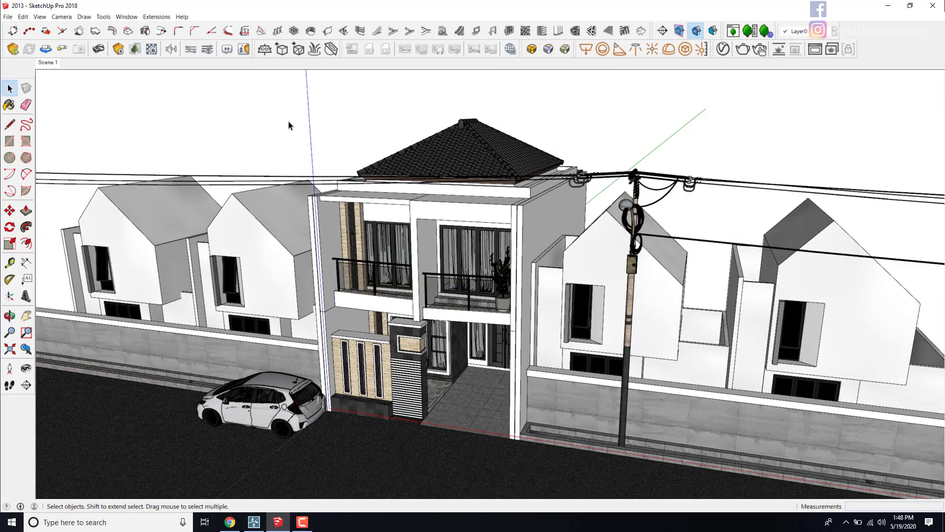
scroll(522, 412, up, 3)
scroll(462, 344, down, 3)
scroll(394, 353, up, 8)
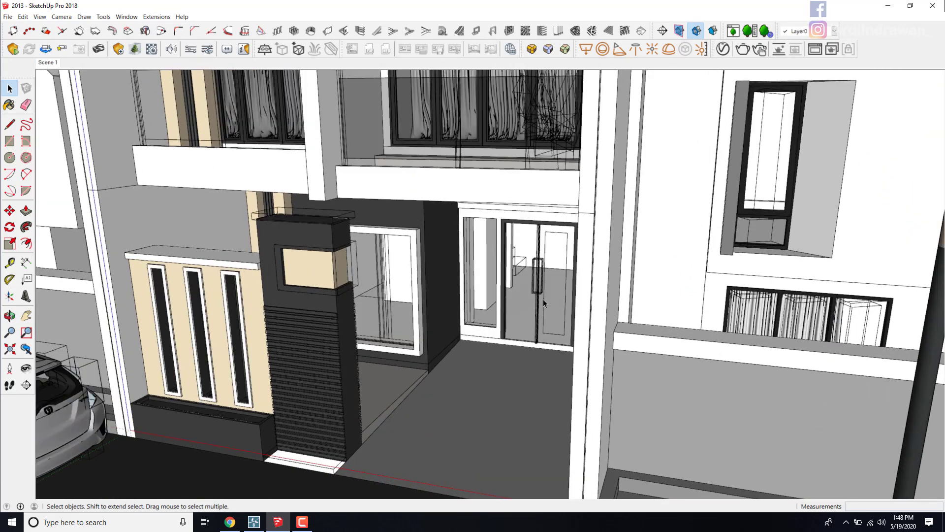
scroll(543, 300, down, 4)
scroll(514, 302, up, 8)
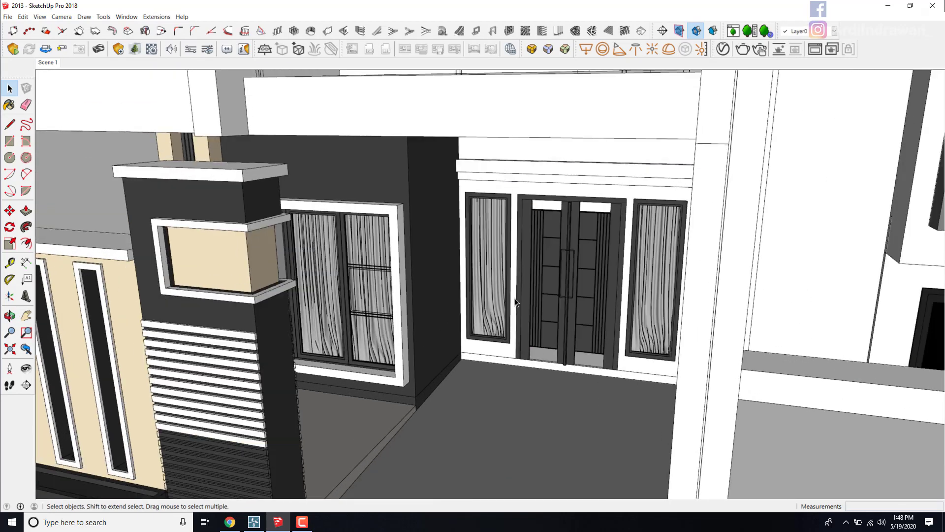
scroll(477, 292, up, 2)
scroll(477, 288, down, 4)
scroll(477, 288, up, 4)
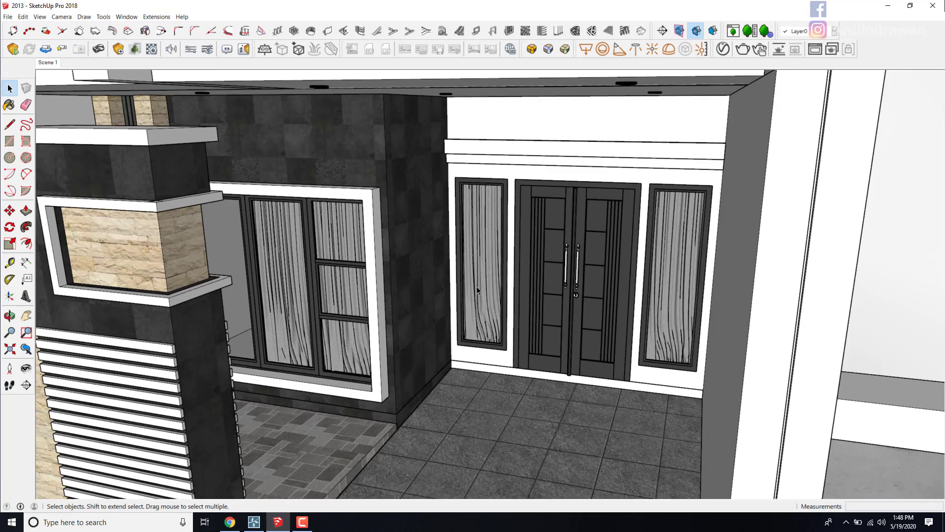
scroll(476, 286, down, 4)
scroll(515, 313, up, 8)
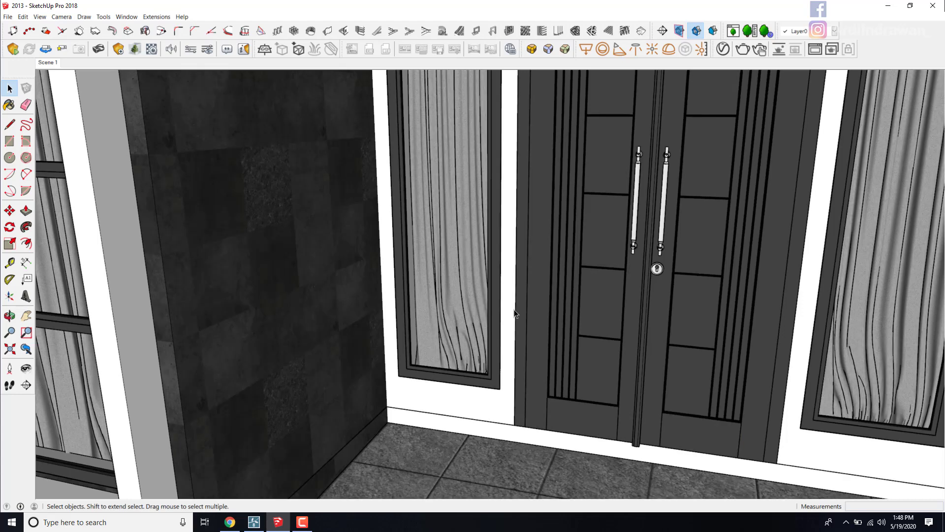
scroll(514, 314, down, 5)
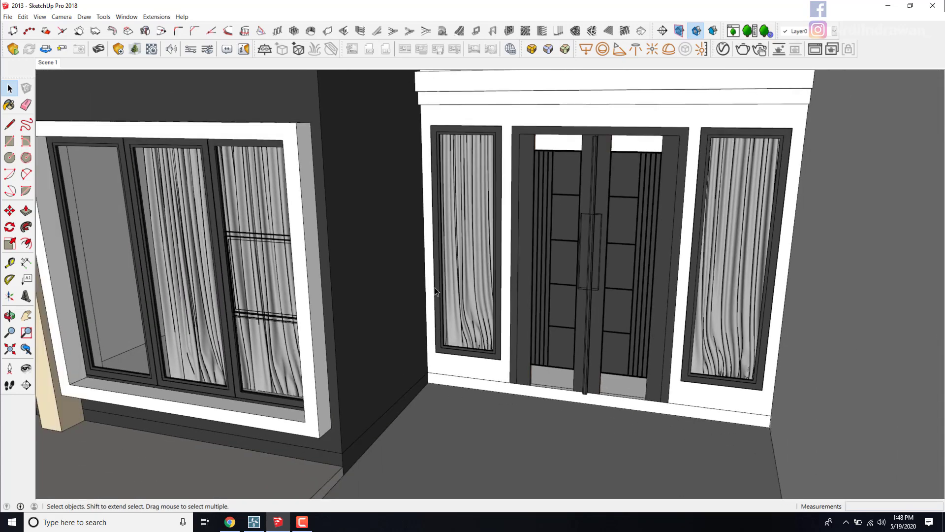
scroll(447, 290, down, 4)
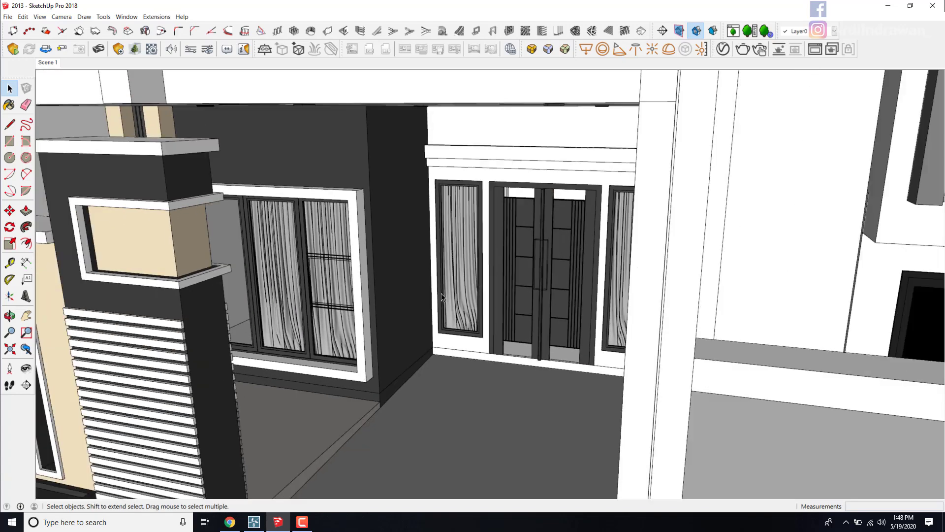
scroll(337, 271, up, 7)
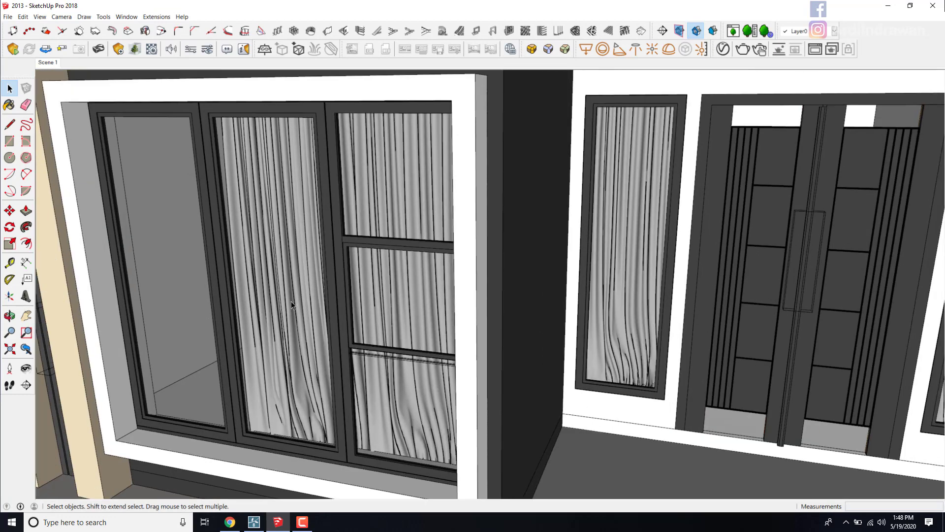
Step: Hide the middle frame of the three-part ground-floor window to expose the curtain behind it
click(291, 305)
right_click(292, 305)
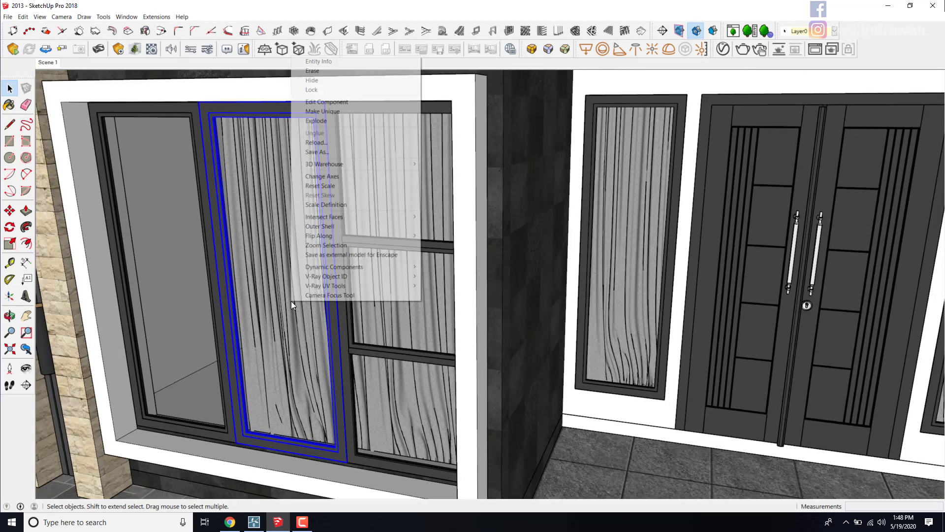
click(324, 81)
Step: Copy the curtain behind the middle window about 76 cm sideways into the empty adjacent pane
click(276, 252)
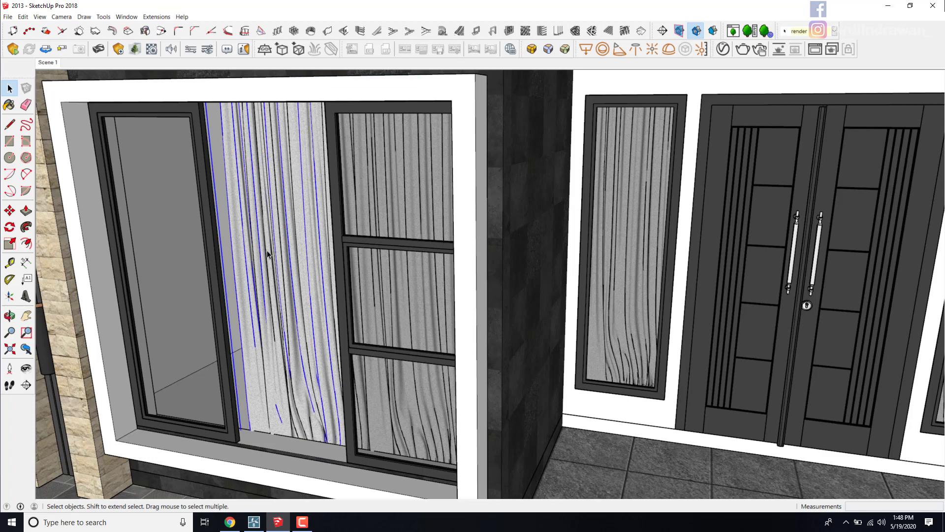
scroll(277, 251, up, 2)
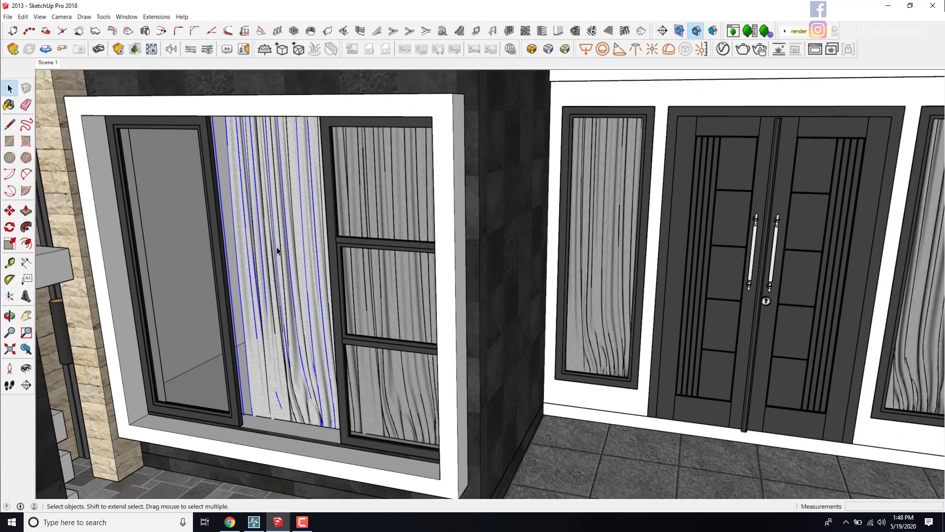
key(m)
key(ctrl)
click(295, 241)
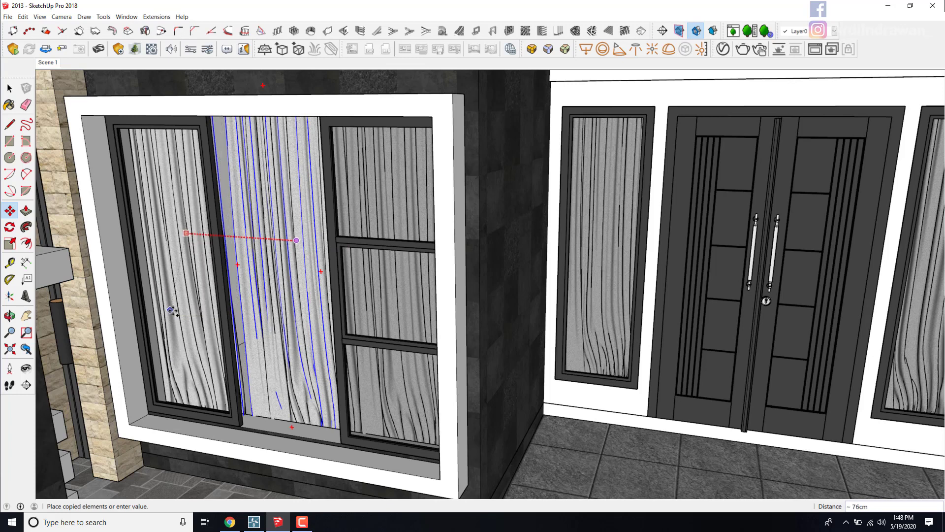
click(177, 311)
key(space)
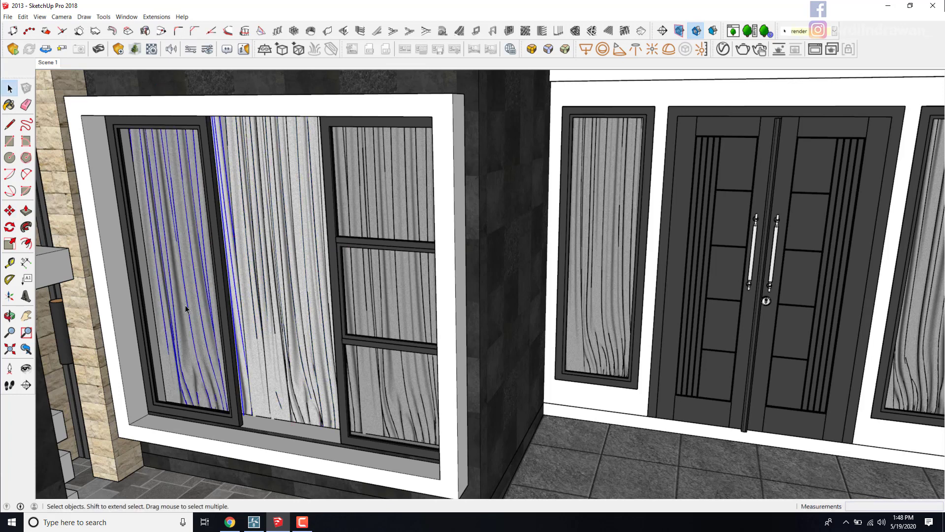
Step: Unhide the middle window frame and restore the Scene 1 camera view of the façade
click(40, 16)
mouse_move(22, 17)
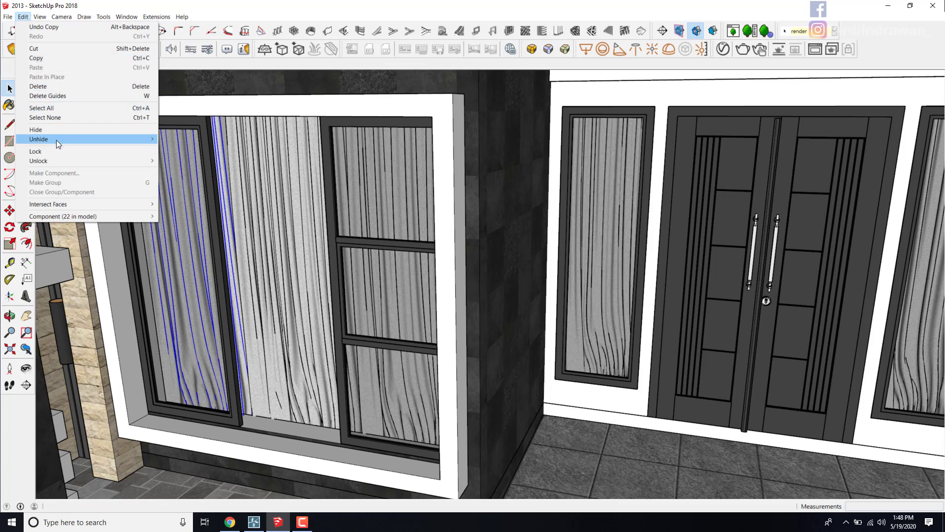
mouse_move(57, 140)
click(187, 142)
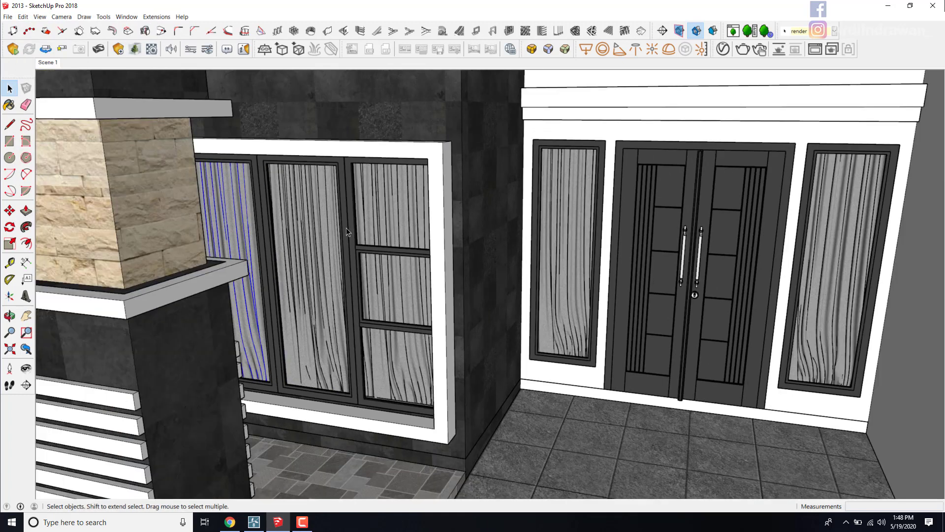
click(346, 229)
click(277, 241)
scroll(276, 240, down, 5)
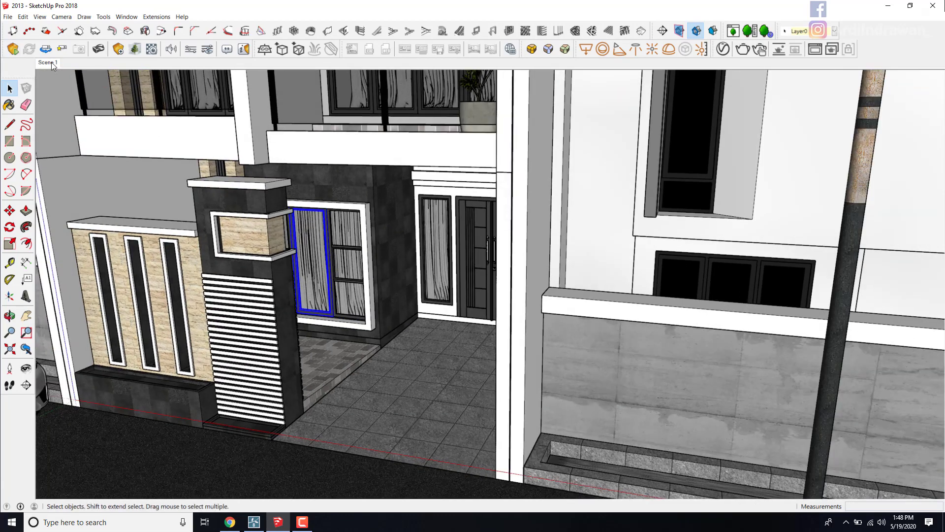
click(51, 62)
Step: Check which SketchUp file versions the model can be saved as, then cancel Save As without saving
click(8, 17)
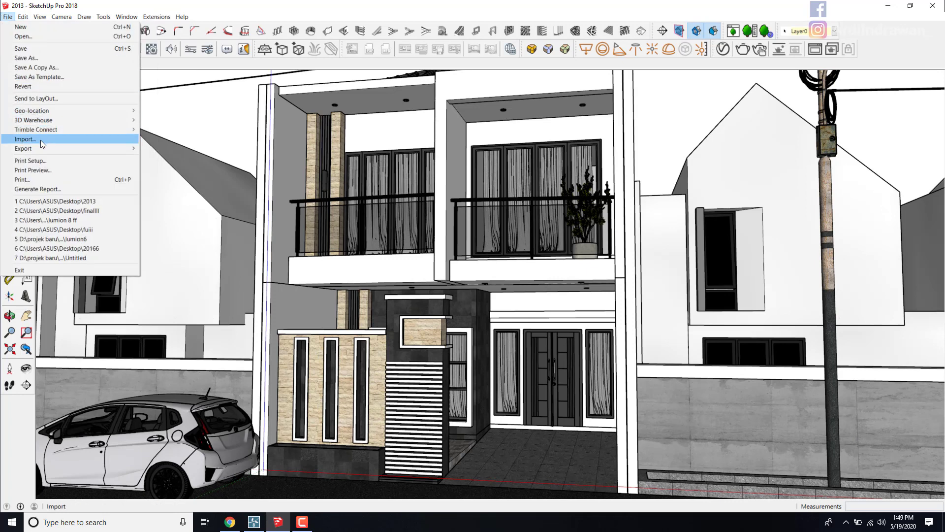
click(38, 58)
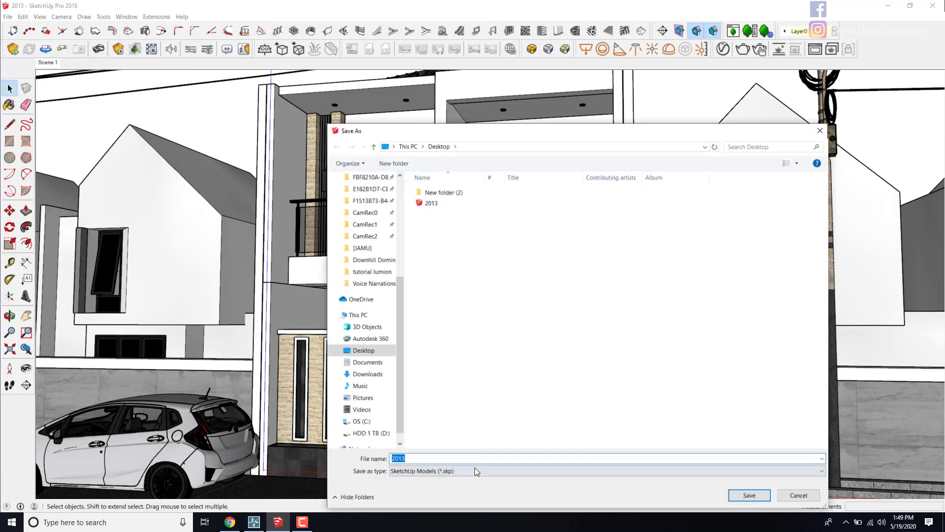
click(472, 470)
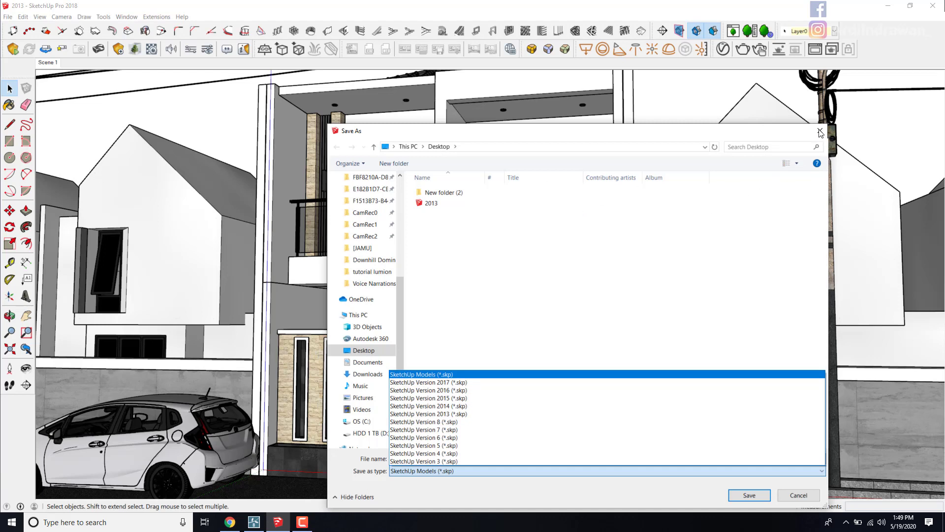
click(721, 103)
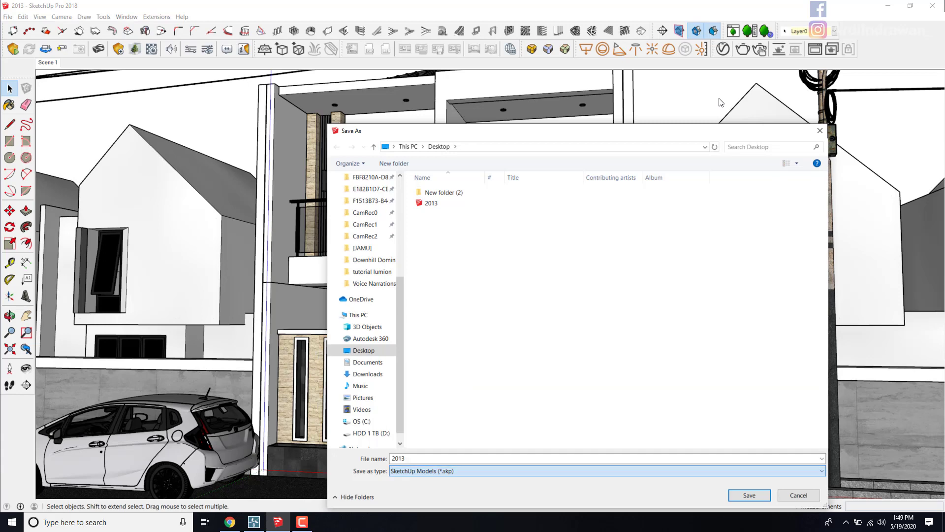
click(820, 131)
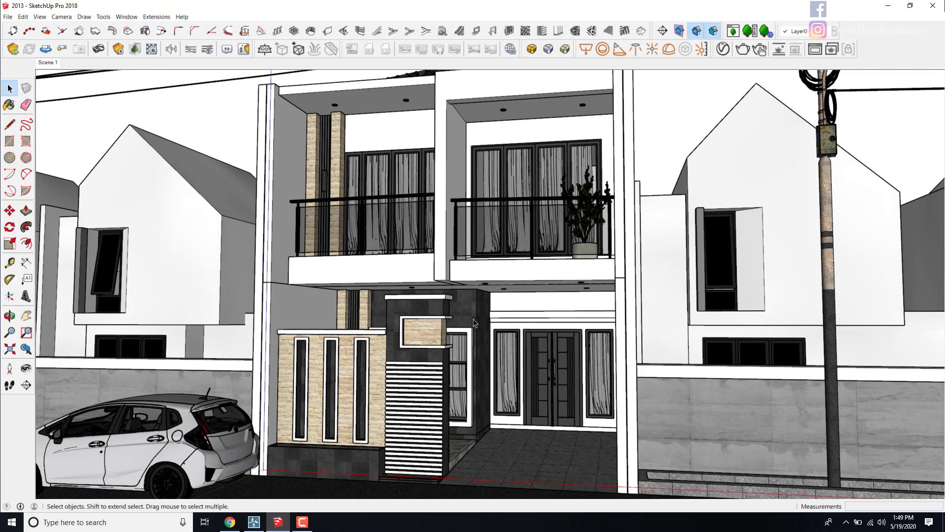
scroll(475, 323, down, 3)
scroll(495, 310, up, 3)
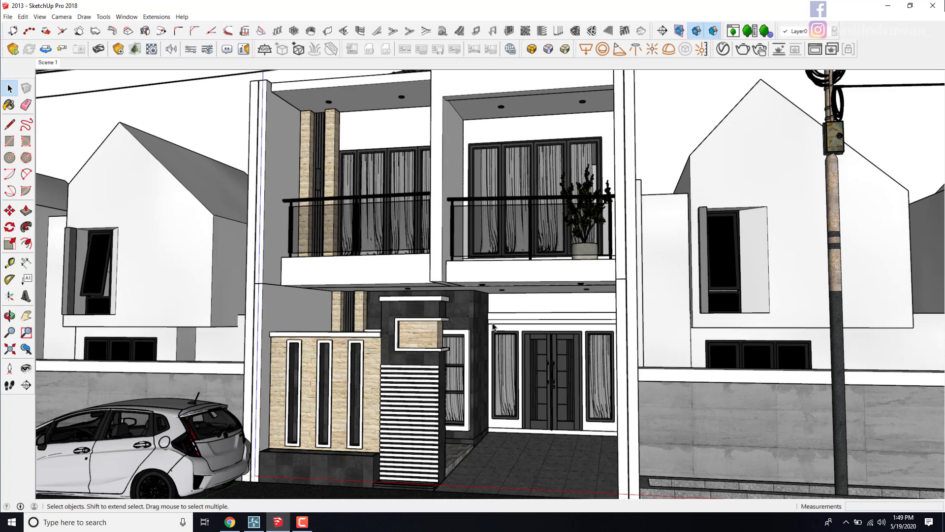
scroll(524, 368, down, 1)
scroll(524, 369, down, 1)
scroll(486, 266, up, 2)
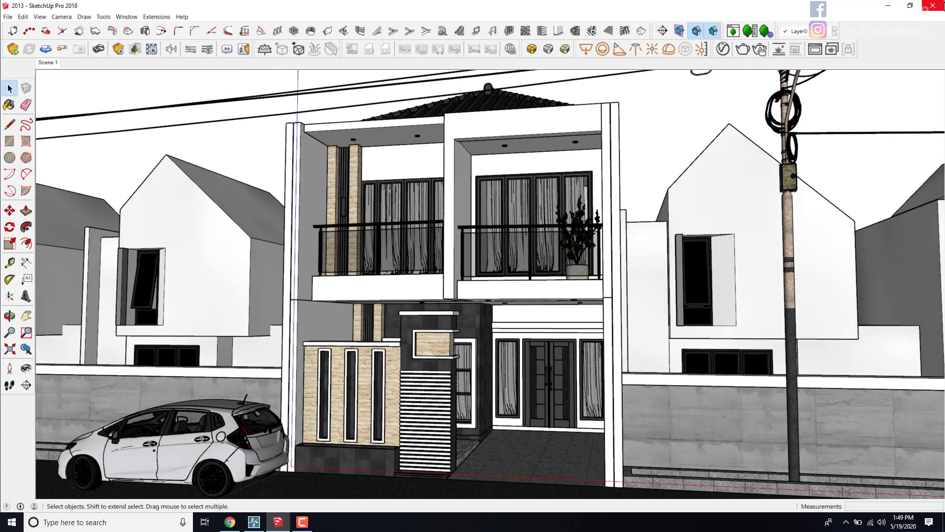
Step: Close the 2013 model in SketchUp without saving changes and return to Lumion
click(933, 5)
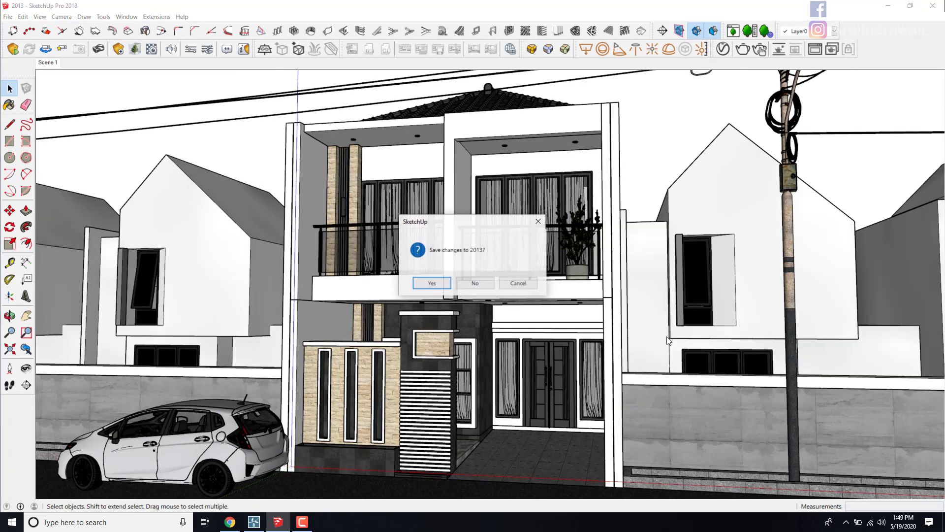
click(484, 286)
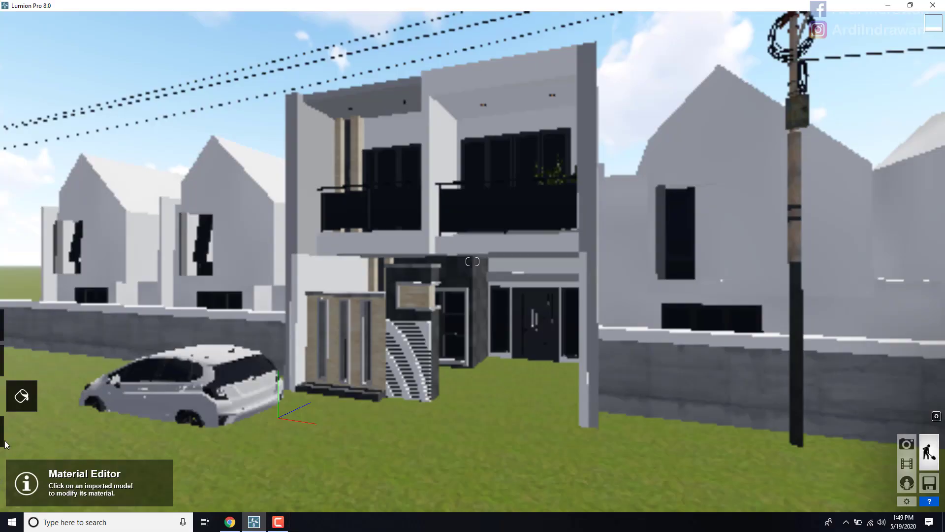
Step: Switch to object placement mode and check the editor quality and resolution settings without changing them
click(22, 442)
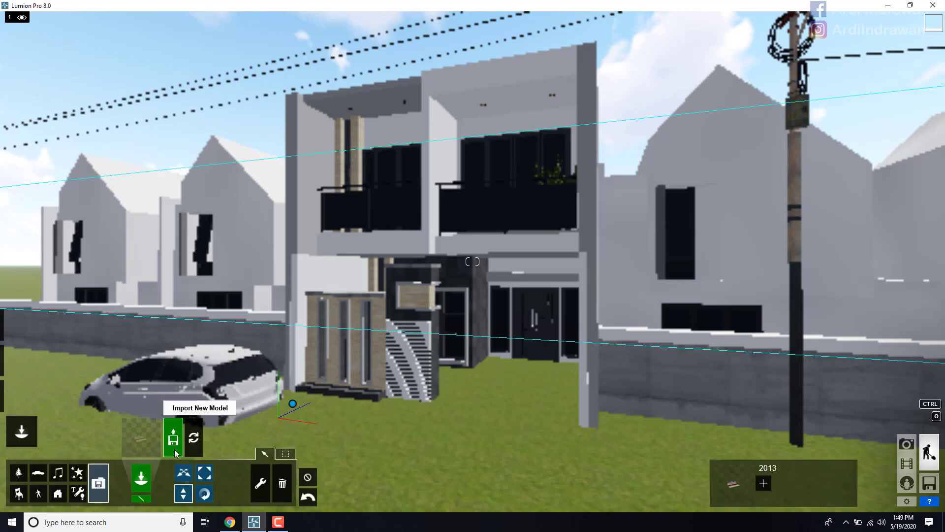
click(907, 501)
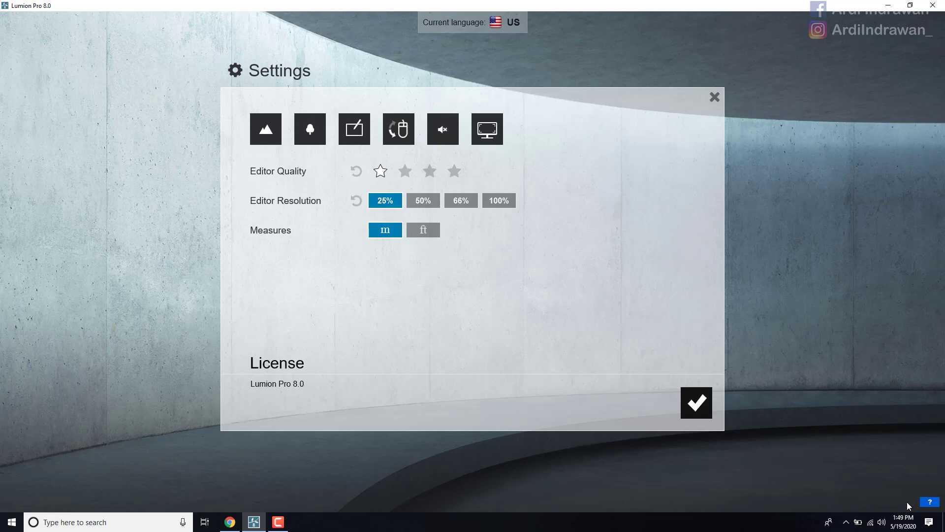
click(714, 97)
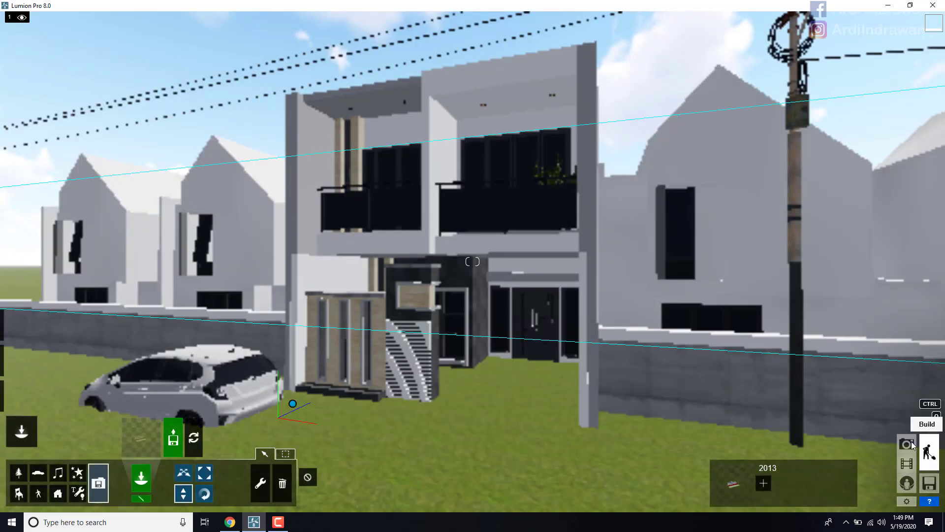
Step: Start a new scene from the daytime flat grassland preset with blue sky and clouds
click(929, 489)
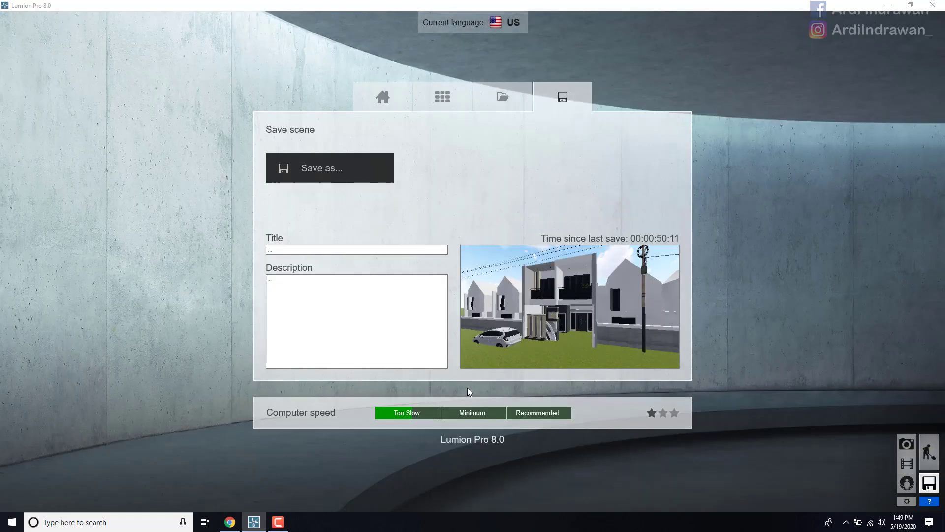
click(376, 90)
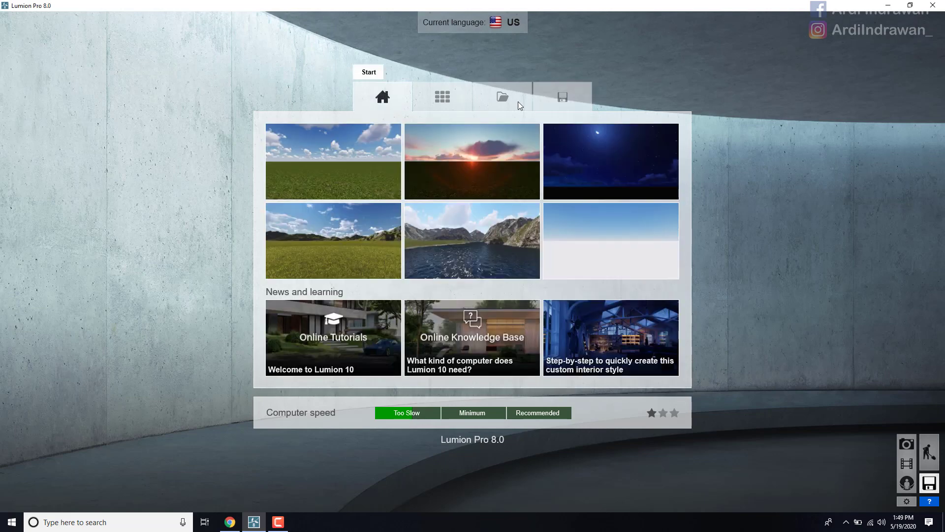
click(320, 171)
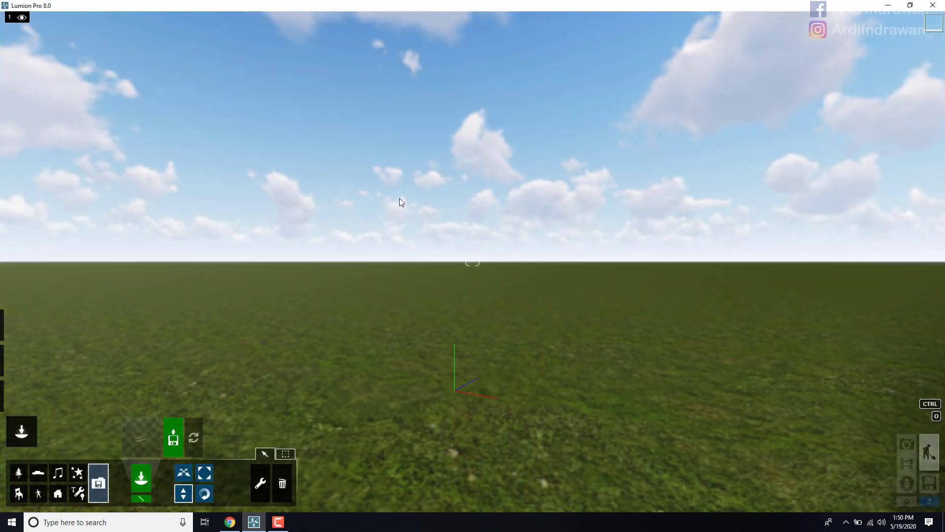
right_drag(400, 198, 496, 246)
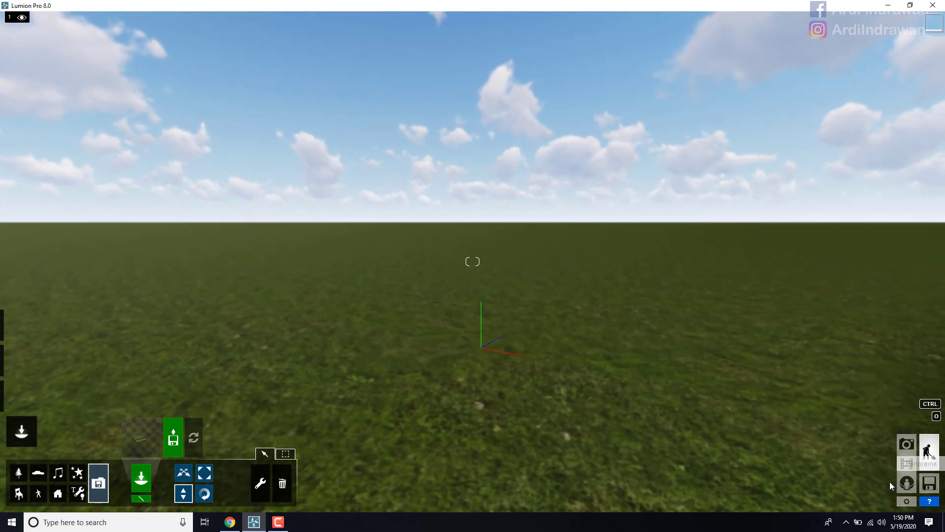
Step: Set the editor quality to Super High and the editor resolution to 100%
click(906, 502)
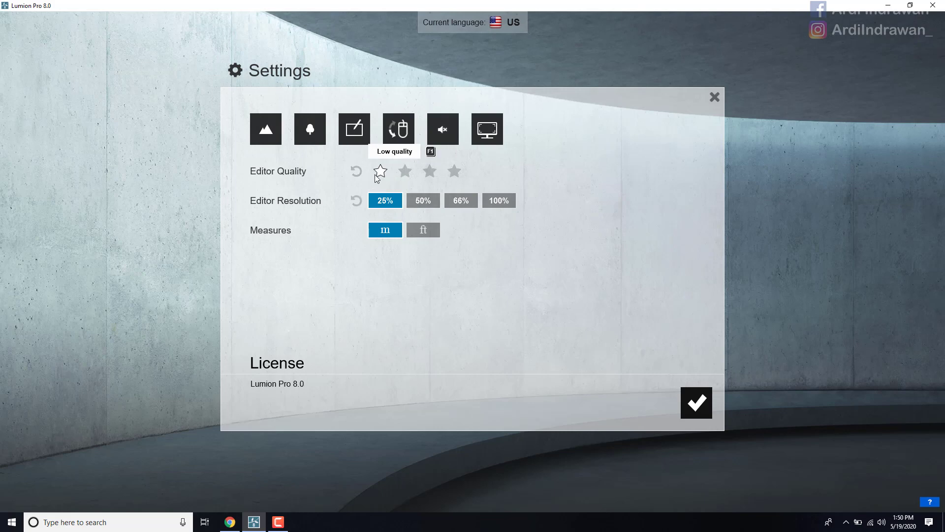
click(454, 171)
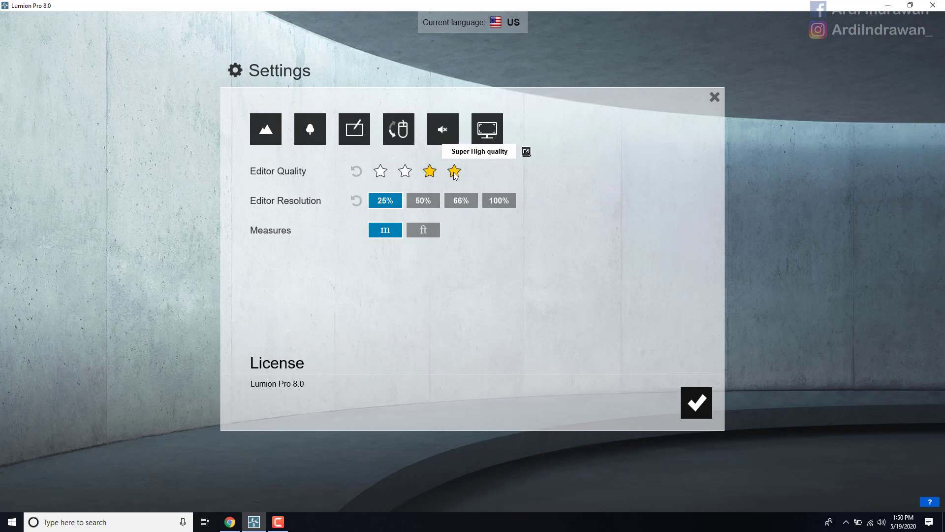
click(499, 200)
click(696, 403)
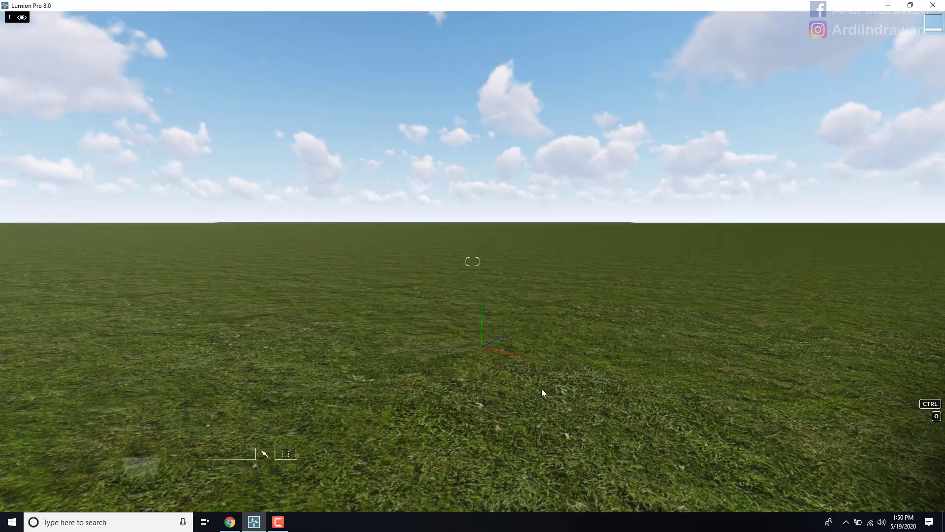
right_drag(516, 337, 476, 187)
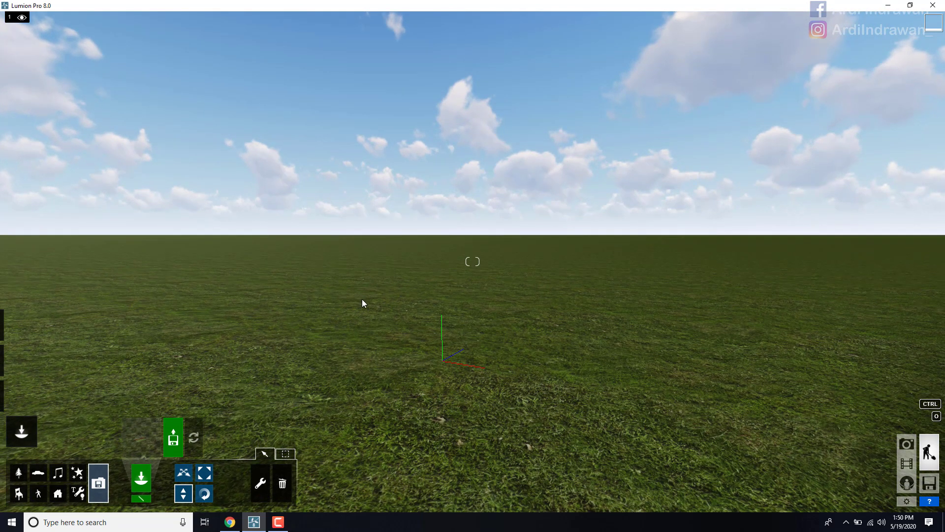
Step: Set the editor resolution to 25% and the editor quality to Low, and recheck both settings
click(907, 500)
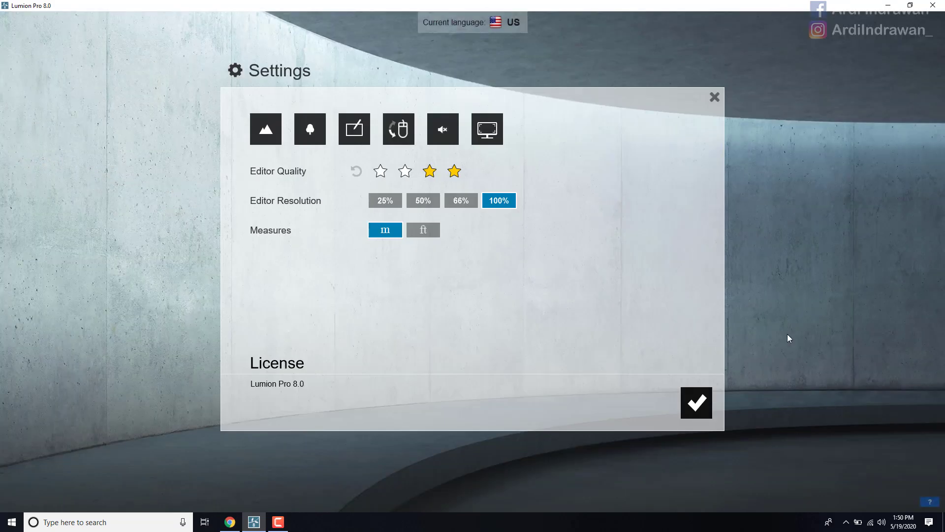
click(397, 201)
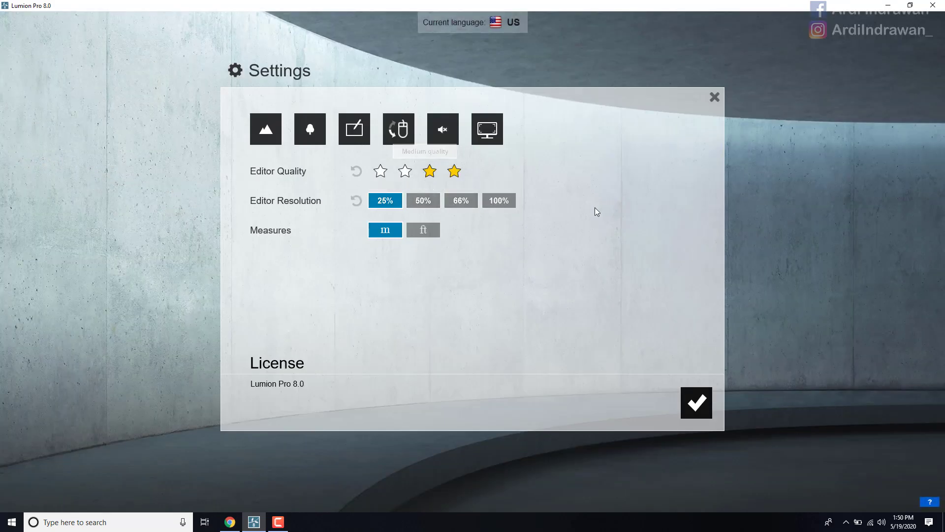
click(380, 172)
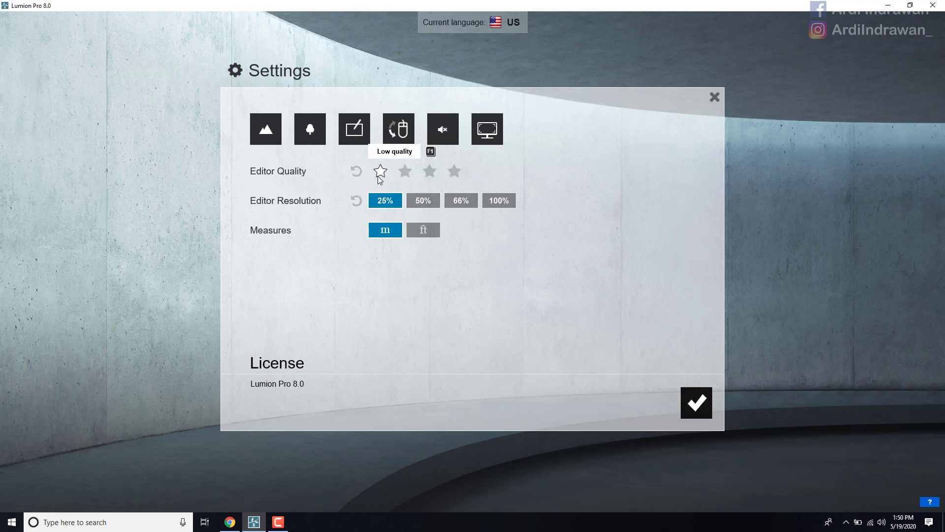
click(709, 408)
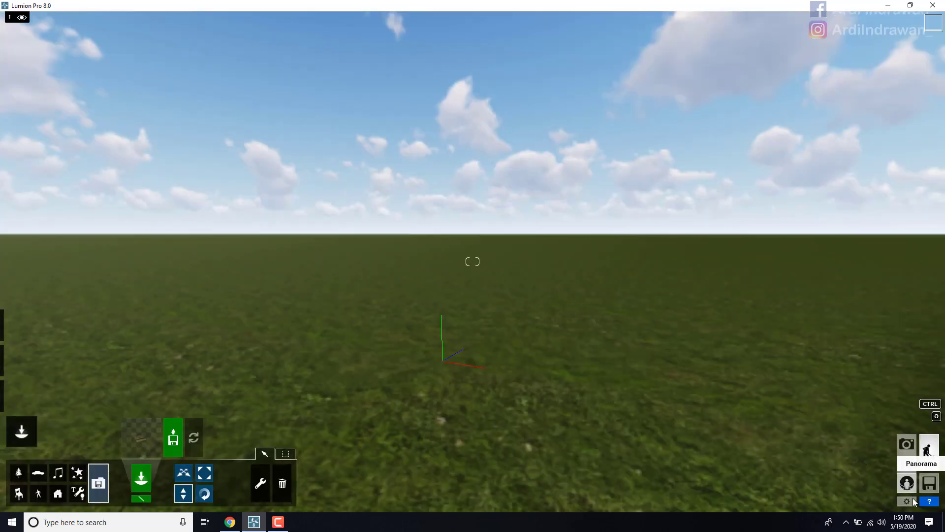
click(907, 500)
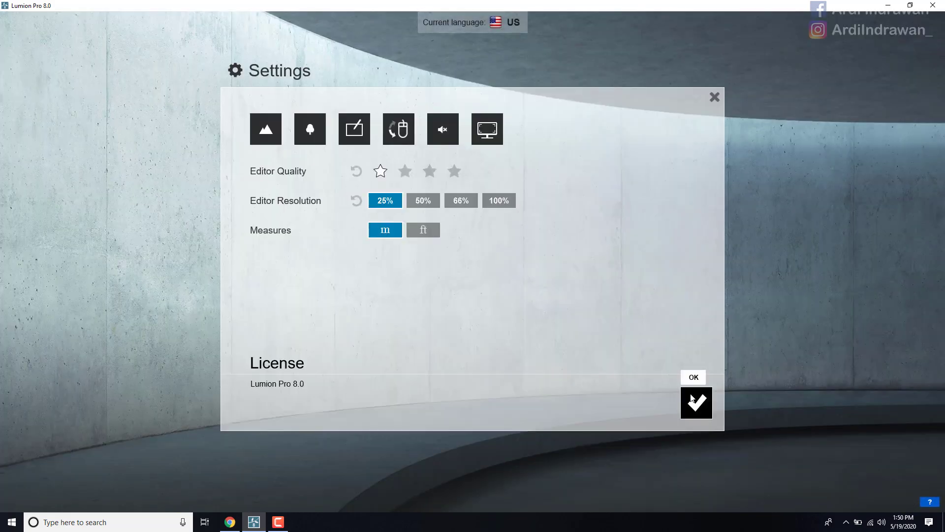
click(692, 402)
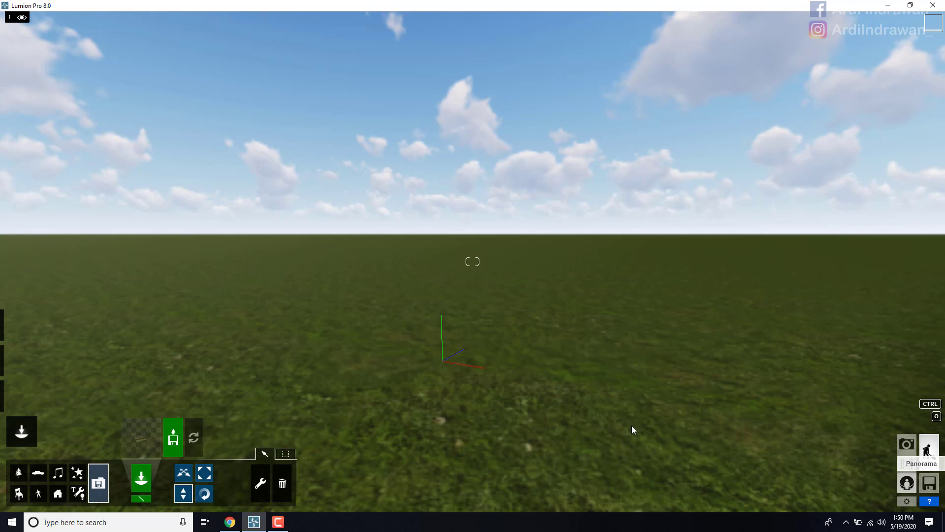
Step: Place the 2013 house model from the import library on the grass
click(174, 438)
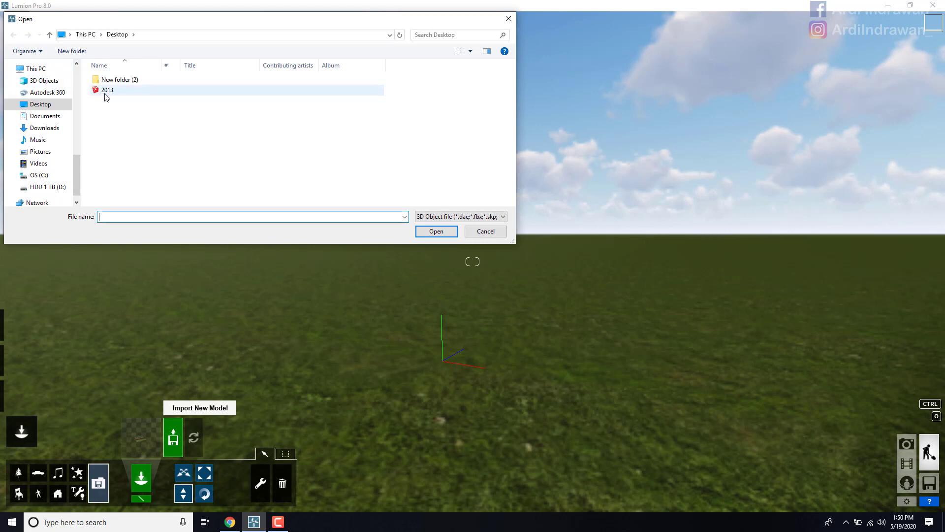
click(509, 17)
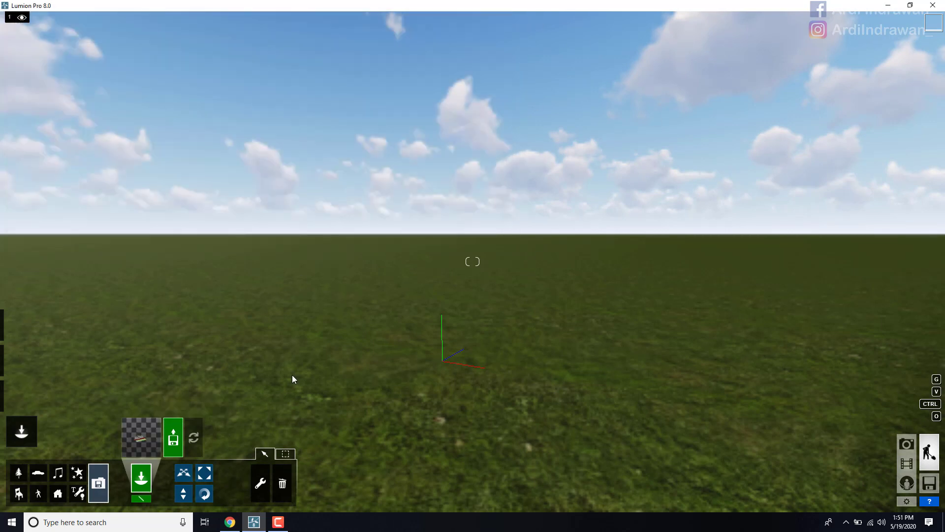
click(141, 439)
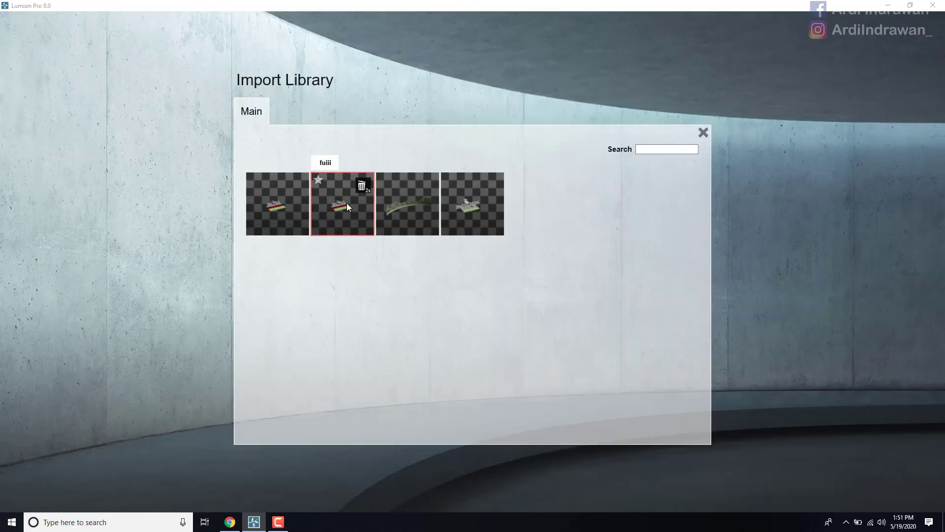
click(277, 208)
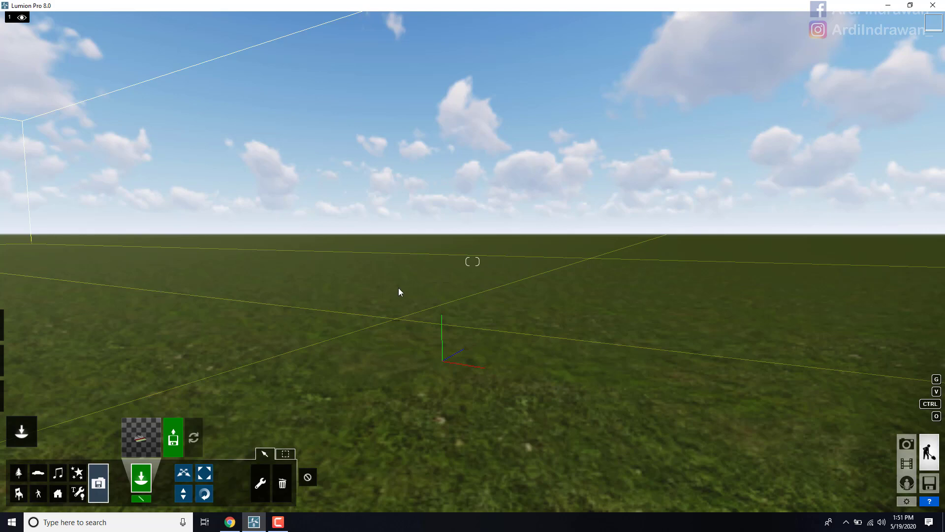
click(465, 263)
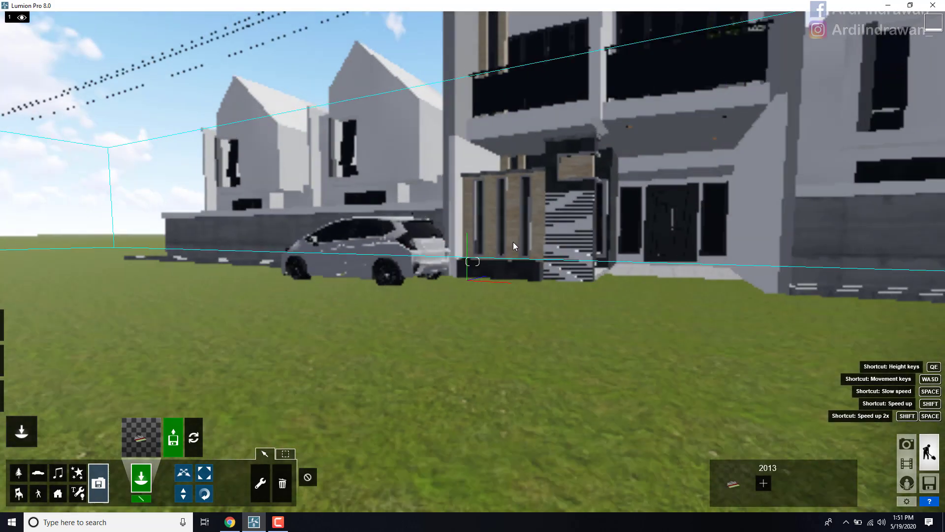
Step: Examine the placed house, car and neighbouring buildings from close up and from farther back
mouse_move(394, 267)
right_down()
mouse_move(441, 257)
mouse_move(521, 207)
mouse_move(539, 127)
mouse_move(397, 262)
right_up()
key(w)
key(s)
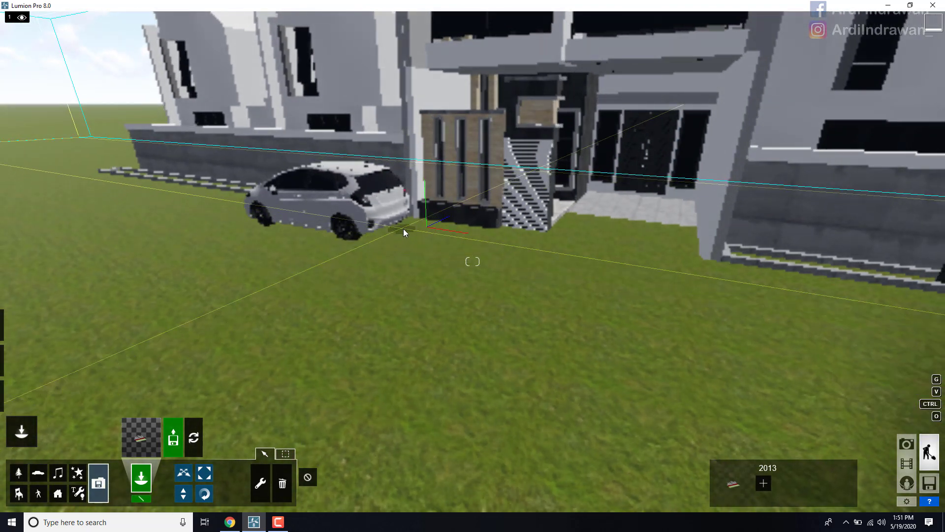
key(d)
key(s)
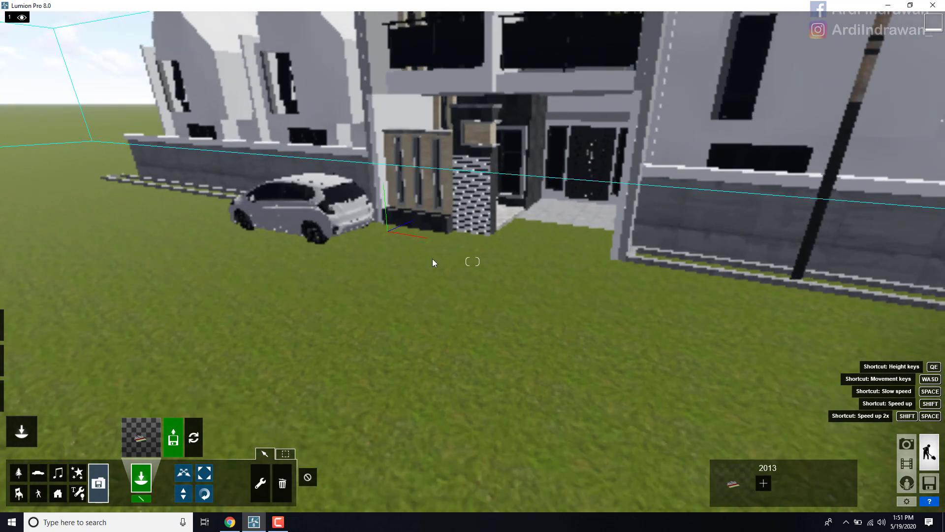
right_drag(432, 258, 461, 198)
key(s)
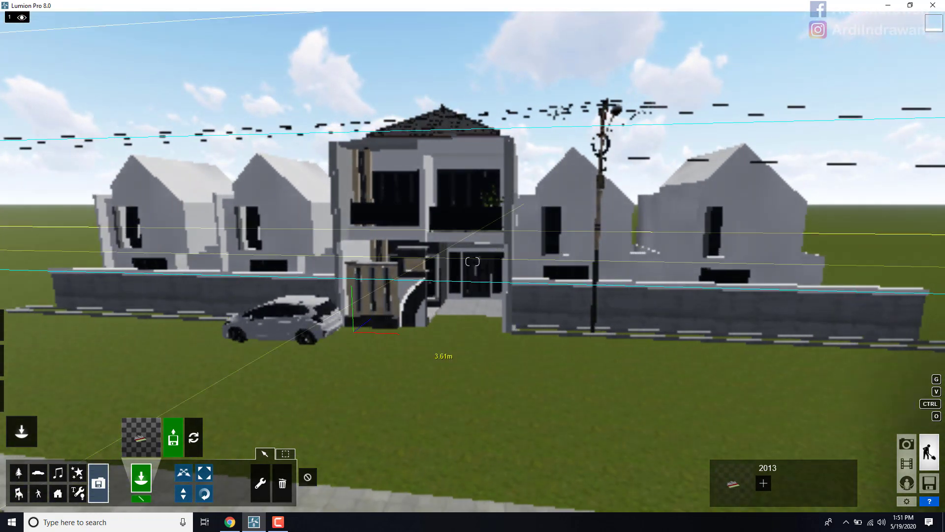
key(w)
right_drag(436, 258, 416, 284)
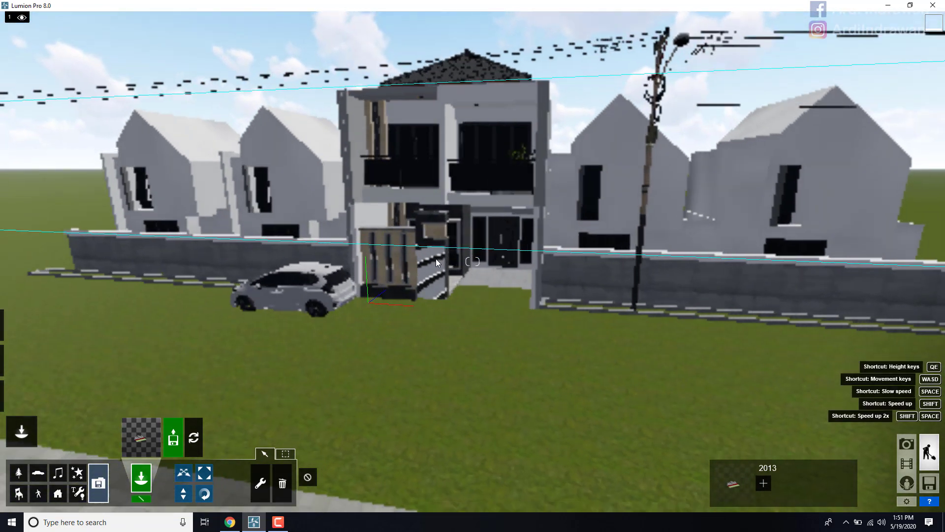
Step: In the weather settings, increase the cloud cover to about half and lower the sun height slightly
mouse_move(15, 339)
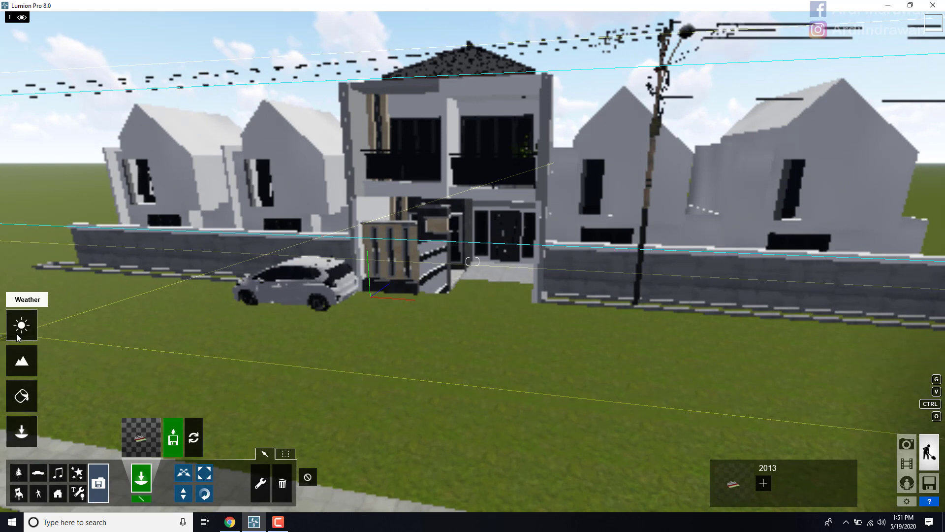
click(16, 334)
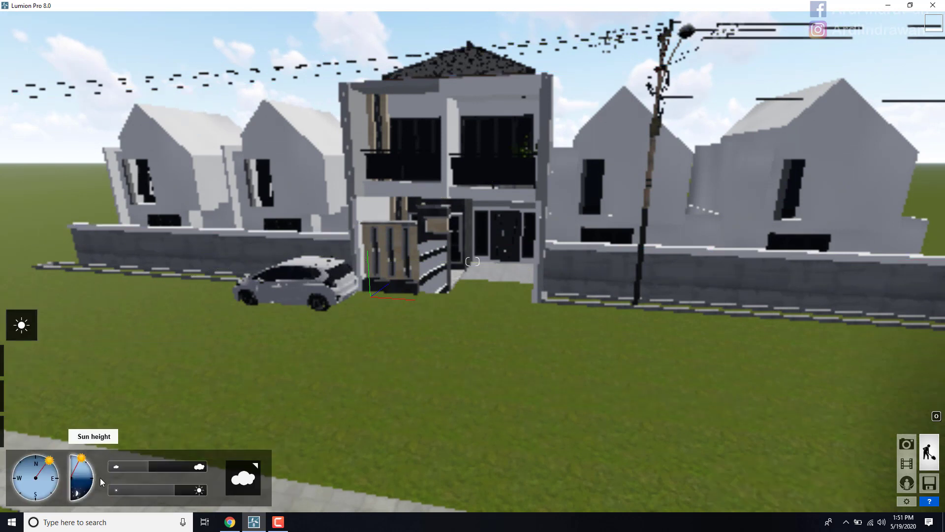
mouse_move(156, 469)
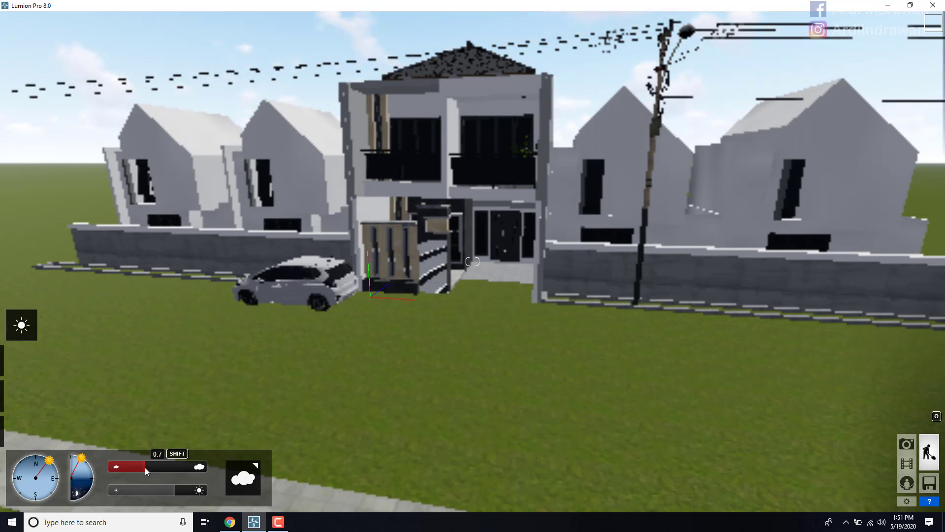
drag(145, 468, 184, 491)
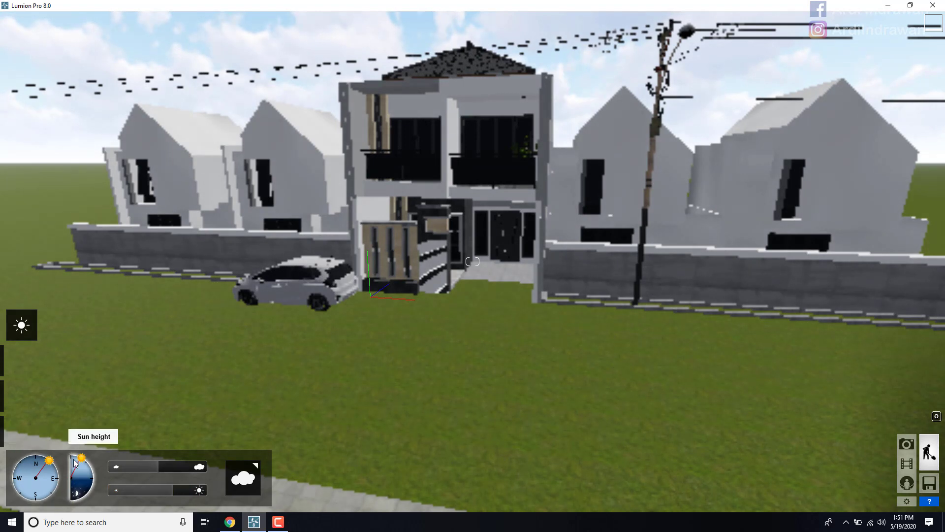
mouse_move(85, 461)
mouse_down()
mouse_move(92, 499)
mouse_move(87, 462)
mouse_up()
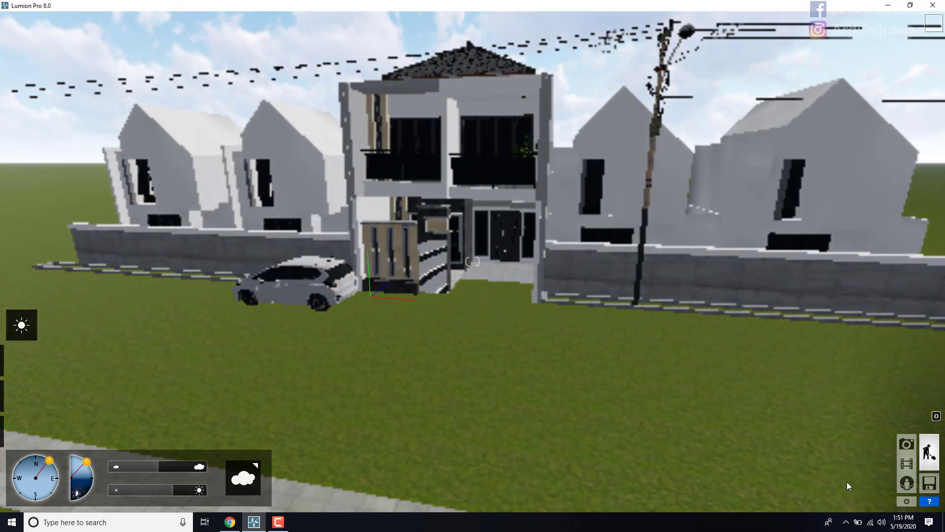
Step: Set the editor resolution to 100% and the editor quality to Medium
click(907, 501)
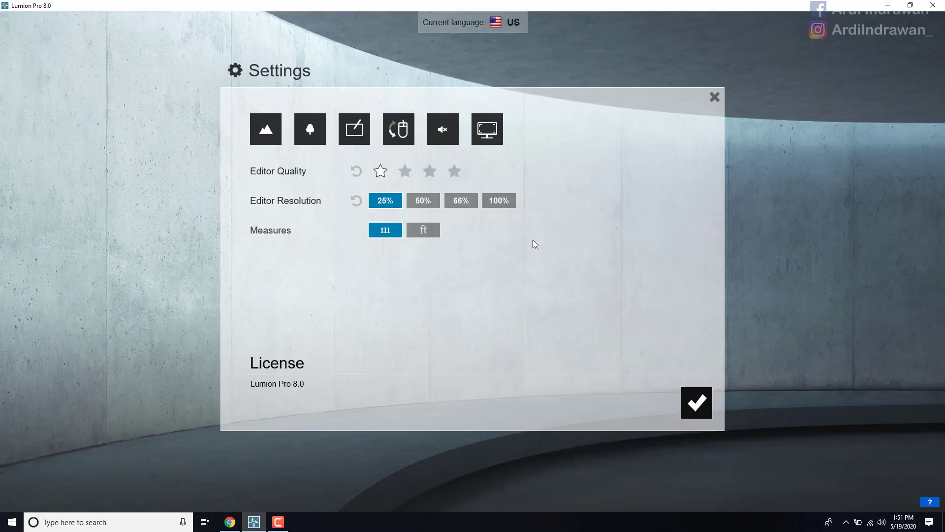
click(499, 200)
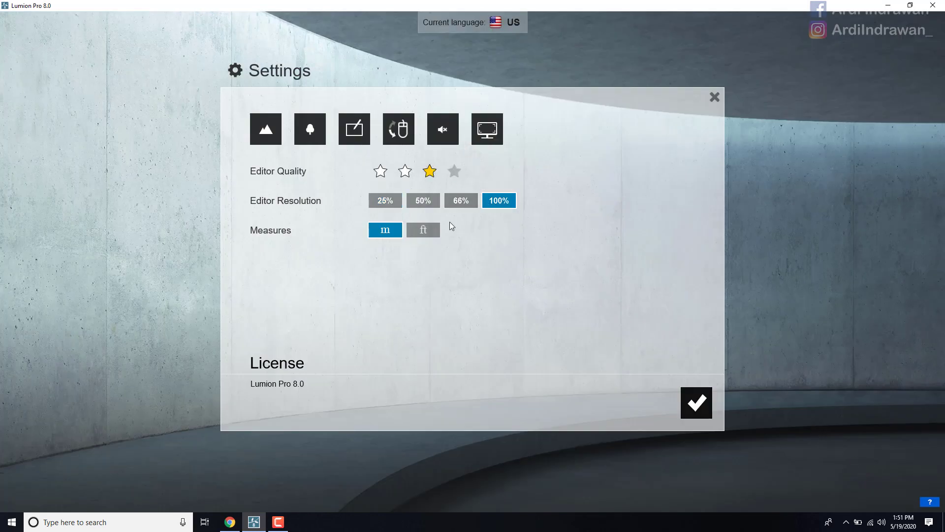
click(405, 170)
click(704, 416)
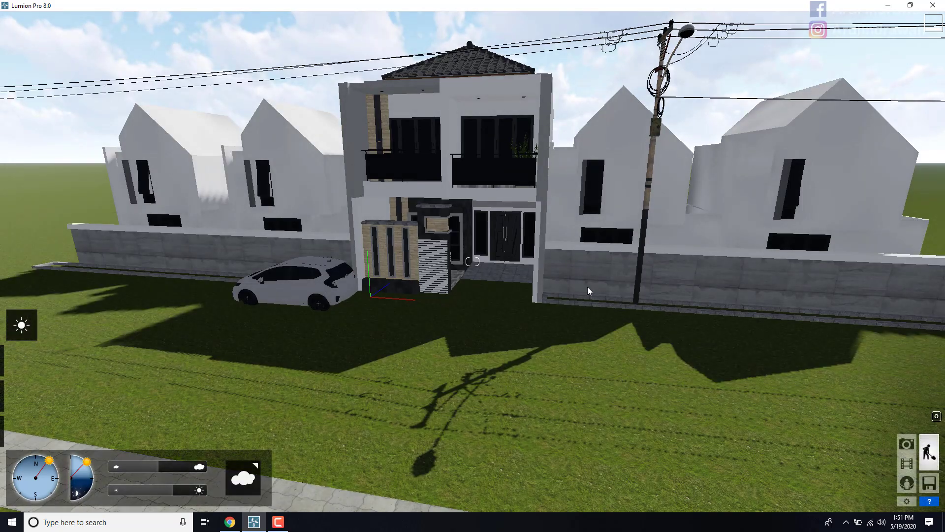
key(w)
right_drag(606, 244, 591, 237)
key(s)
key(q)
key(d)
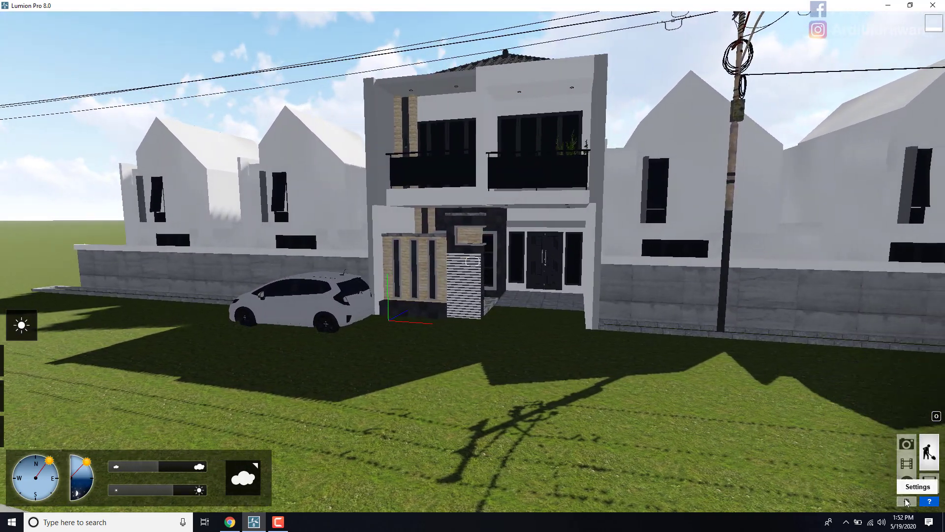
Step: Review the editor settings and the start screen's example scenes, scene loading options and new-scene templates
click(907, 501)
click(714, 96)
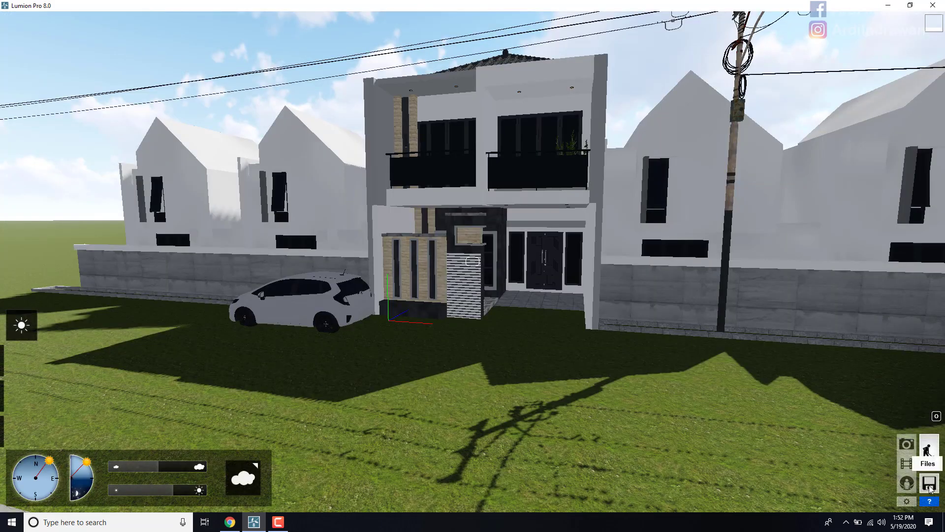
click(930, 485)
click(462, 95)
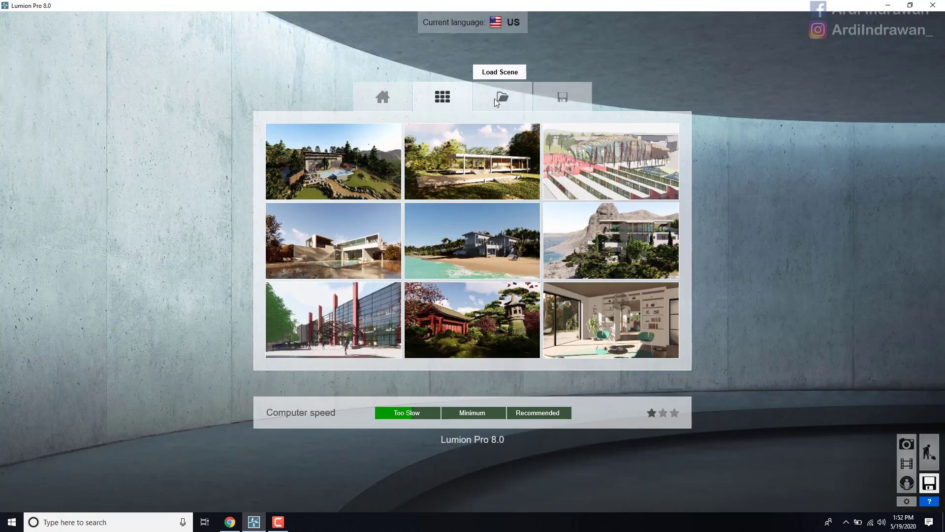
click(497, 99)
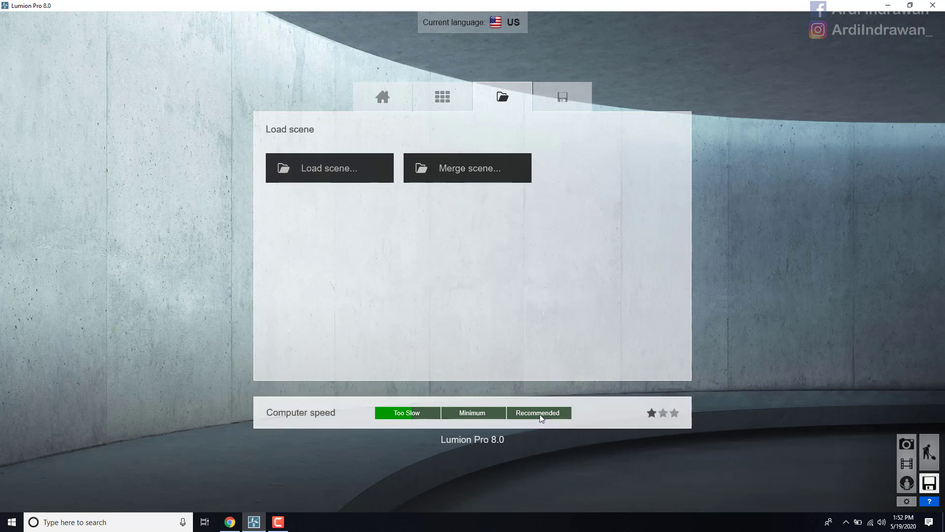
click(393, 108)
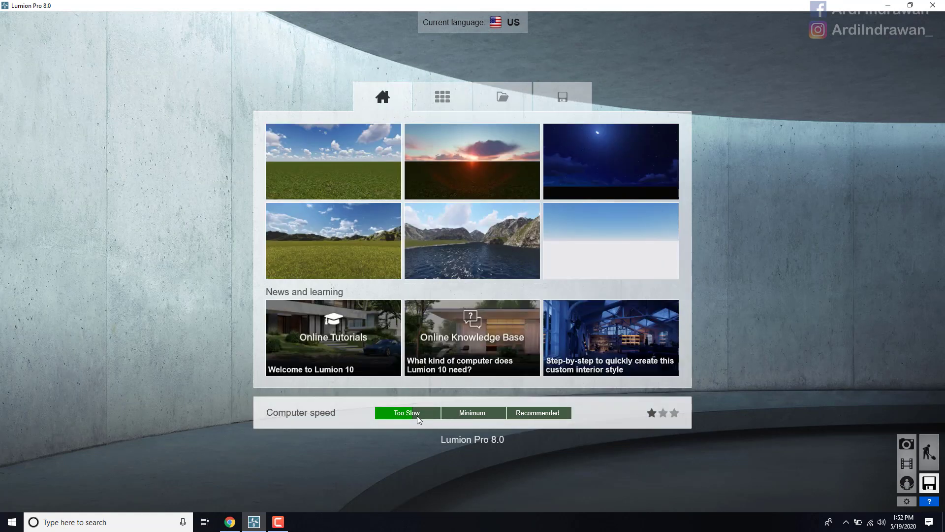
Step: Check the computer's benchmark results, close the stray file window, and return to the scene in build mode
click(466, 413)
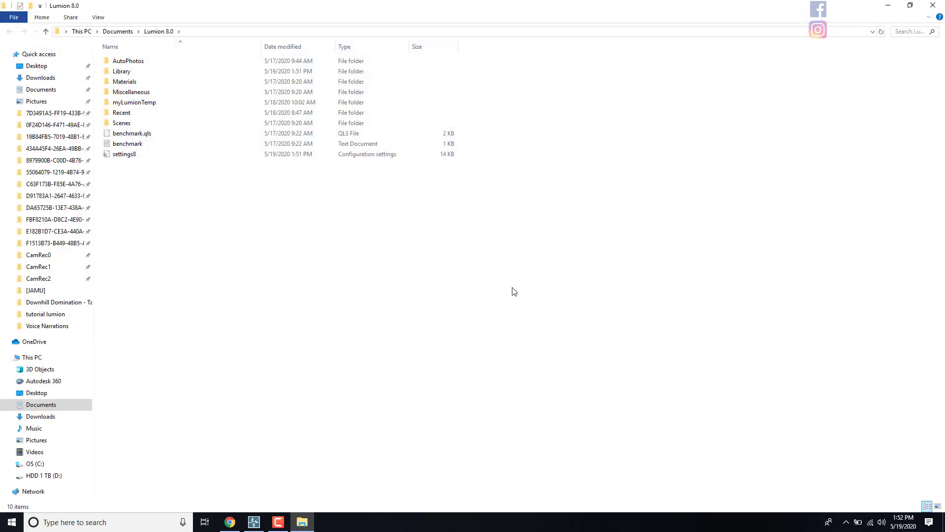
click(933, 6)
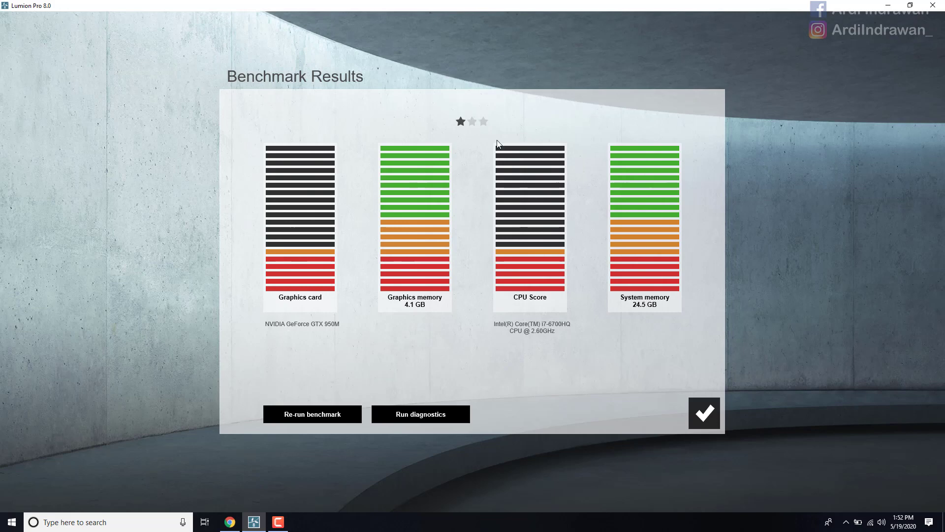
click(703, 412)
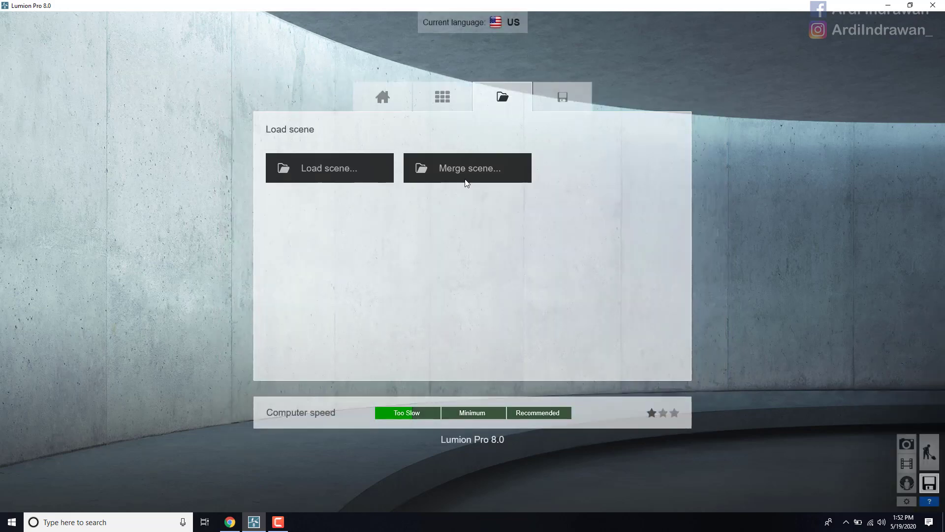
click(384, 94)
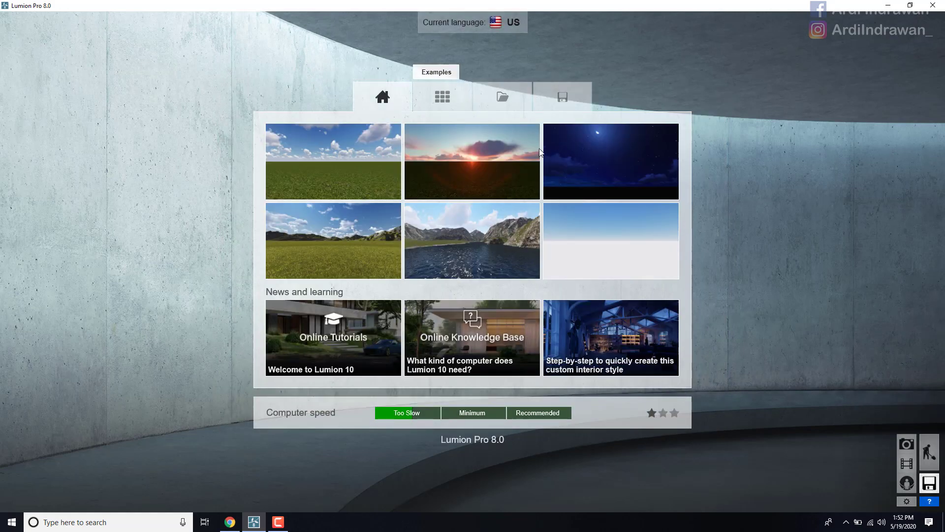
click(929, 452)
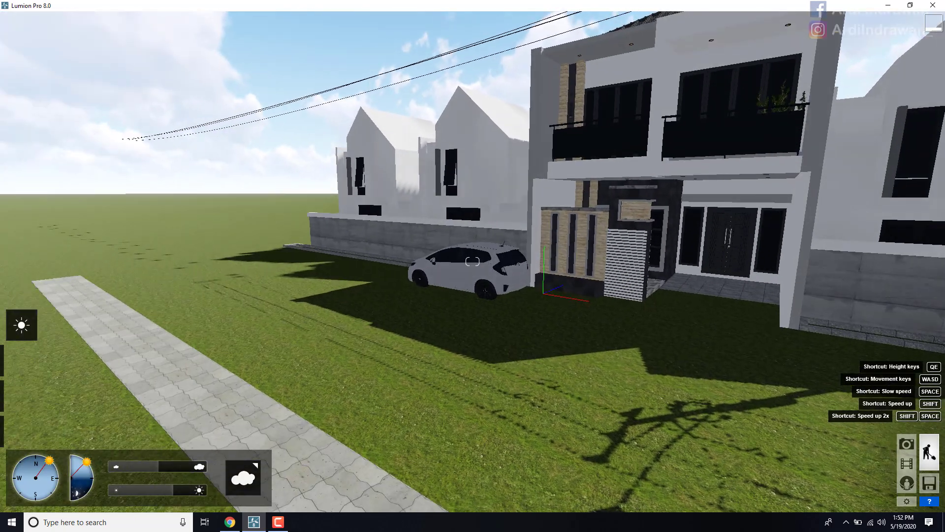
Step: Examine the house facade, car, neighbouring buildings and paved strip from close up and farther back
key(s)
right_drag(473, 262, 620, 246)
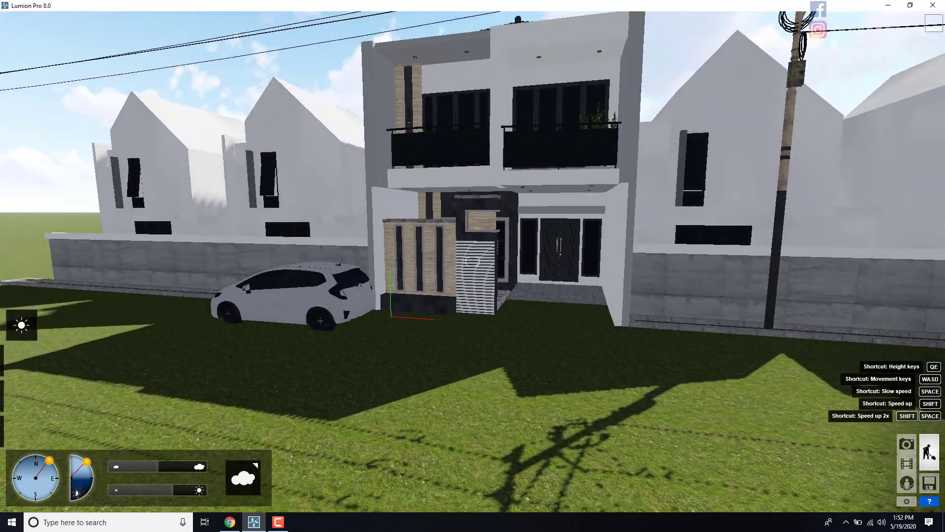
key(d)
key(w)
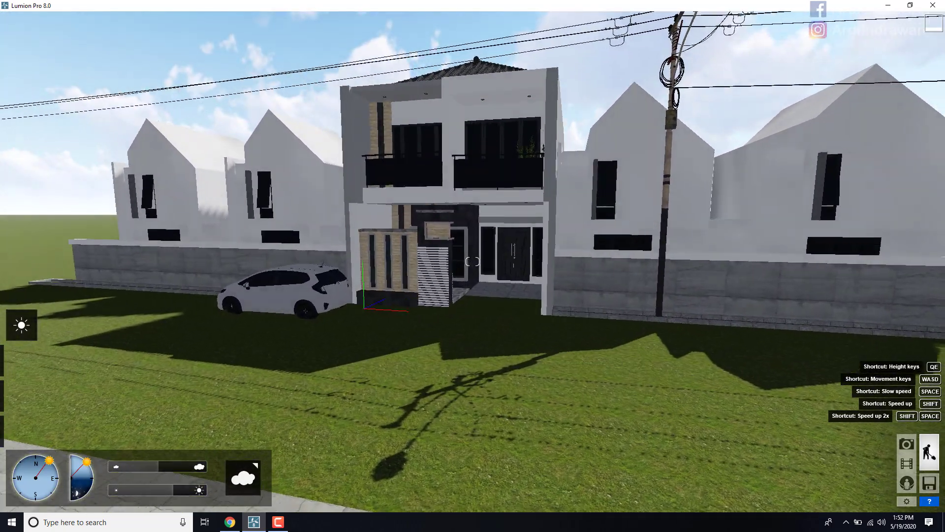
mouse_move(2, 398)
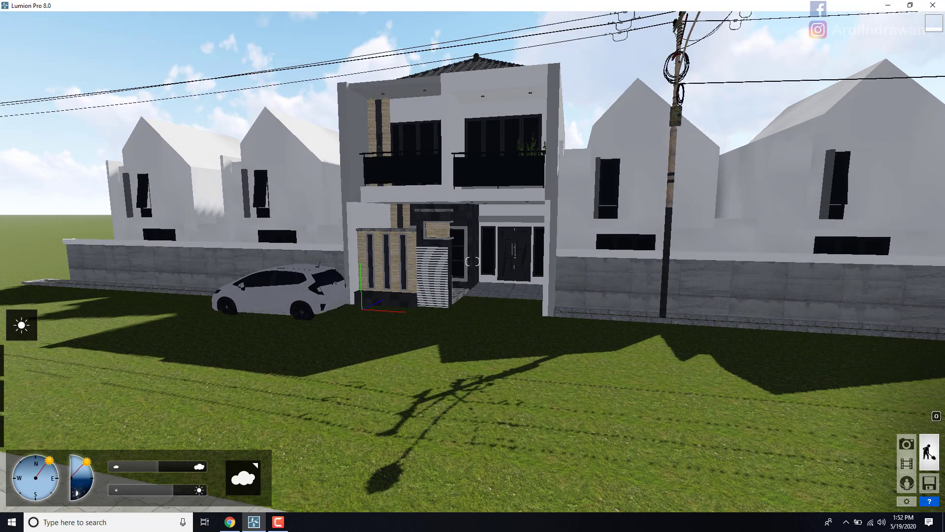
key(alt+Tab)
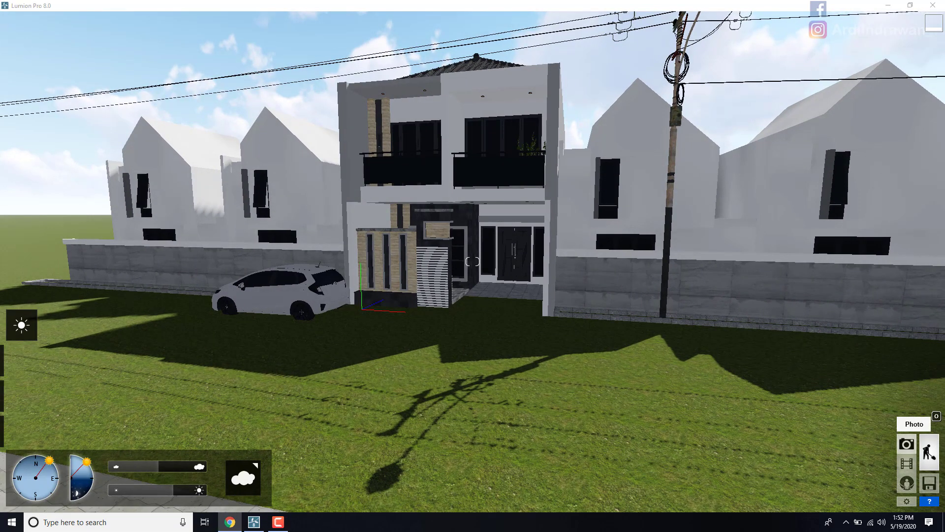
click(445, 246)
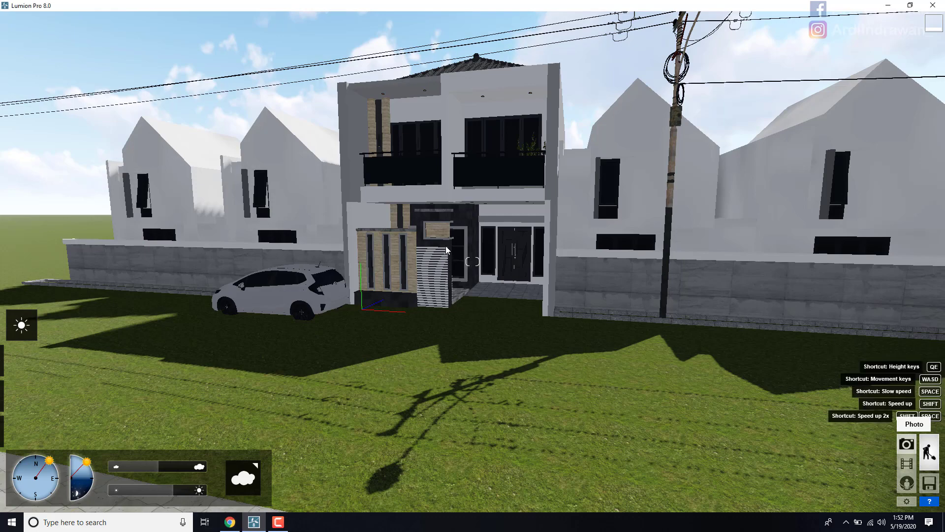
key(w)
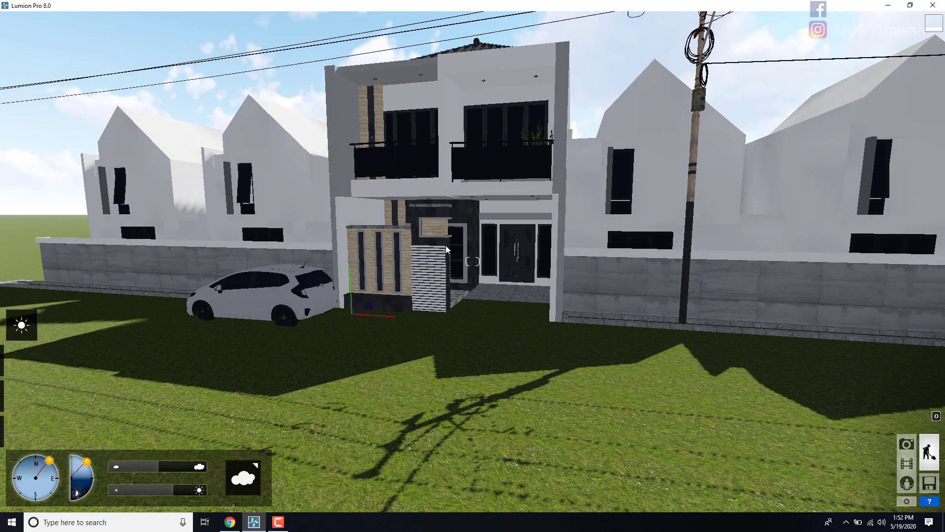
key(s)
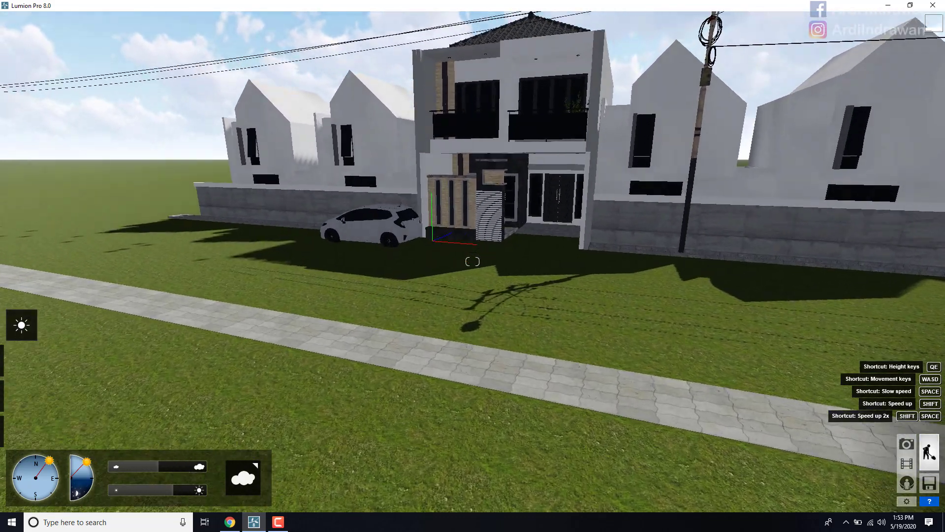
key(w)
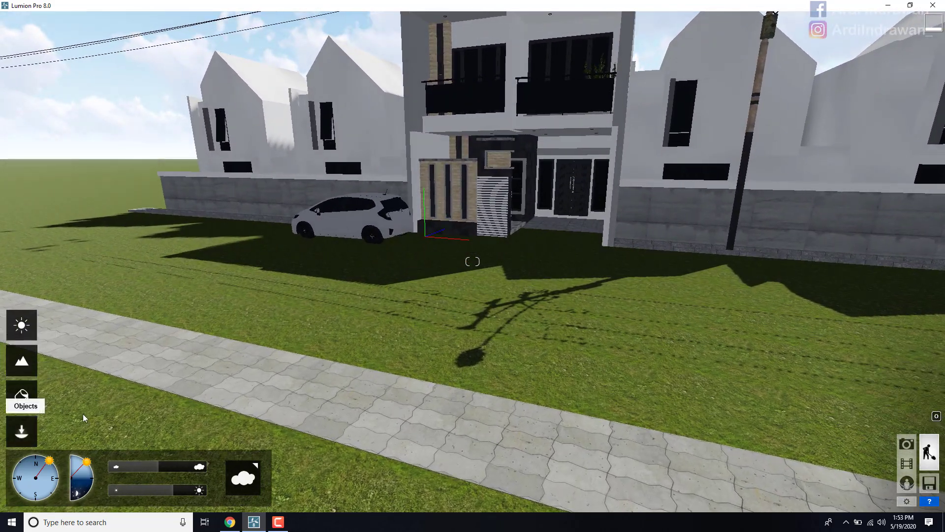
Step: Raise the imported 2013 house model vertically above the grass to a Y position of about 0.3 m
click(13, 438)
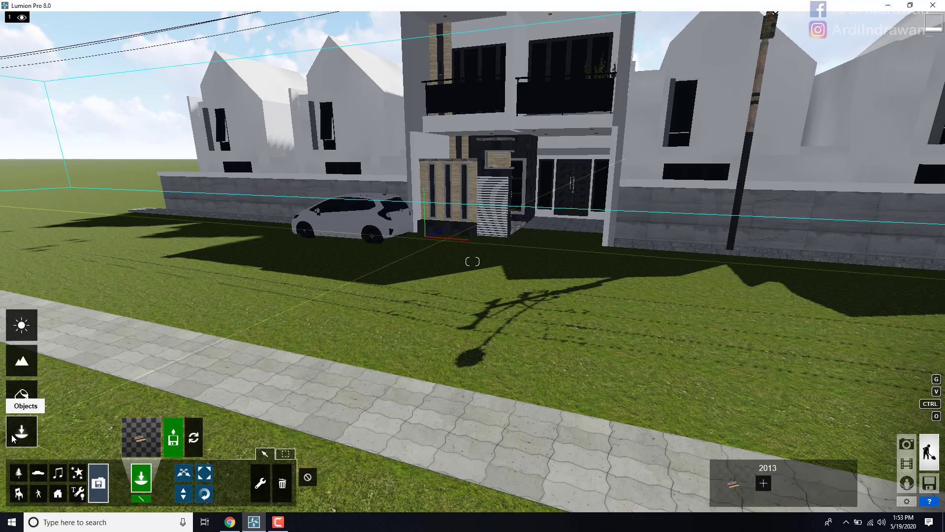
click(21, 394)
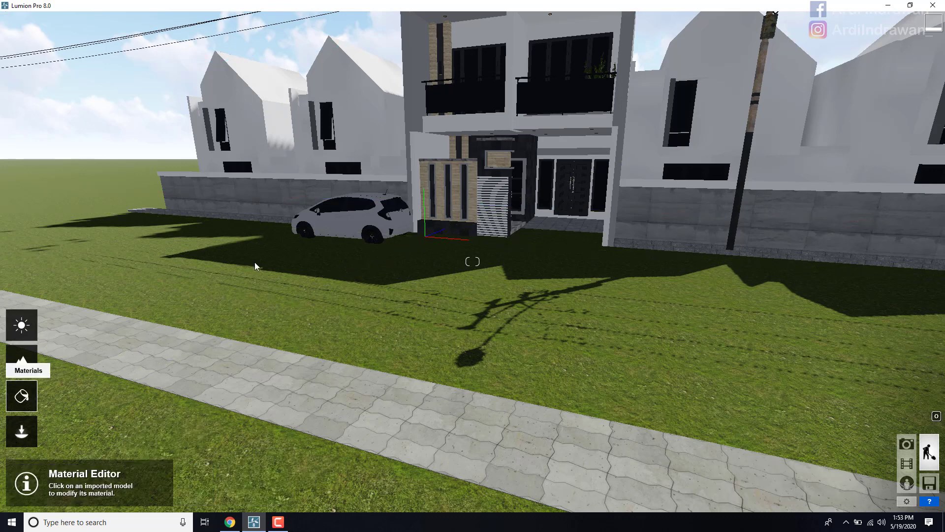
click(18, 432)
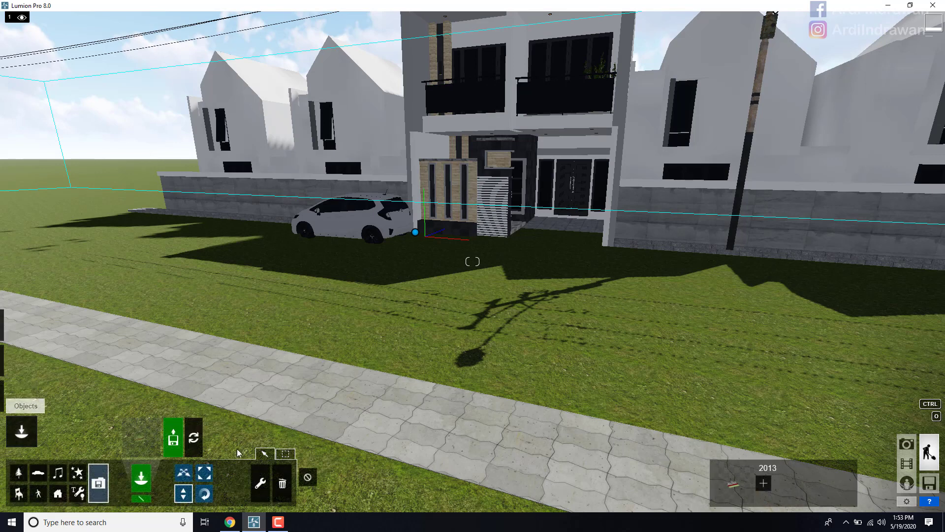
click(287, 455)
click(265, 453)
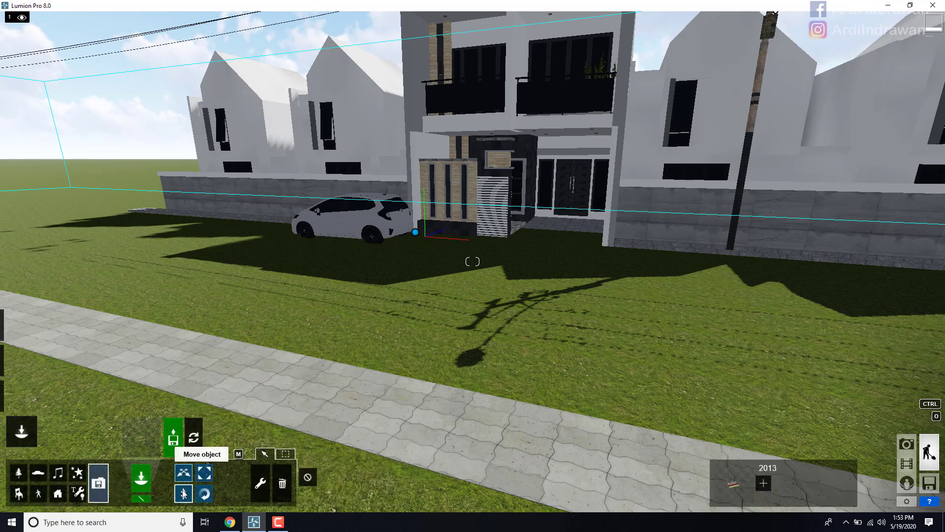
click(288, 457)
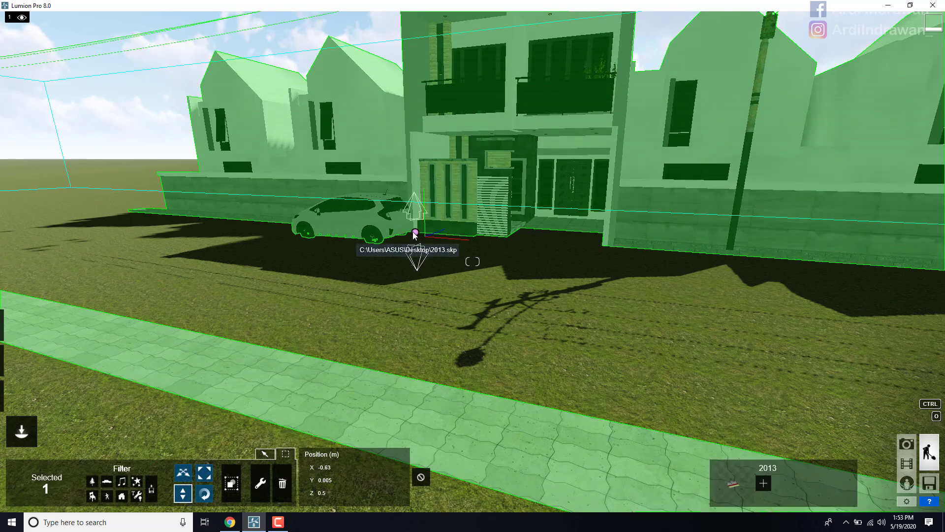
drag(415, 235, 413, 224)
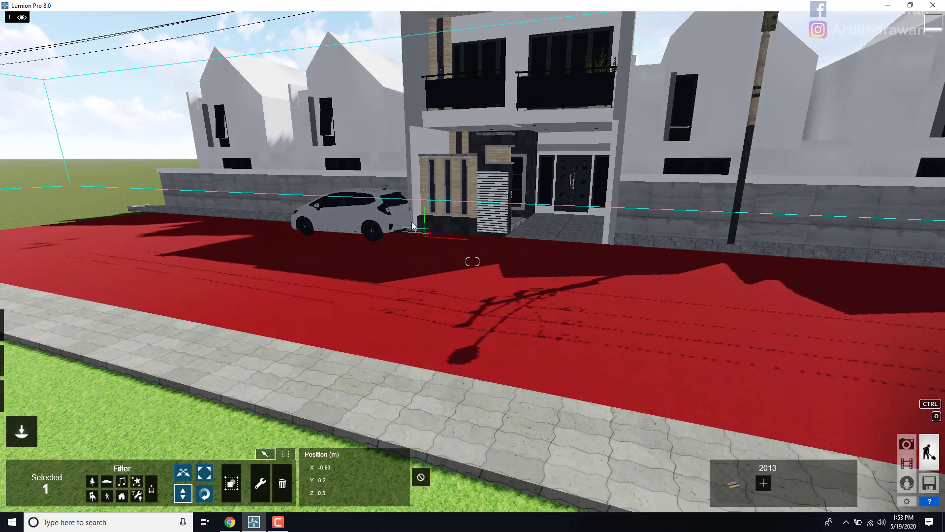
Step: Alternate between object placement and move mode, finishing in move mode with the house model deselected
click(262, 455)
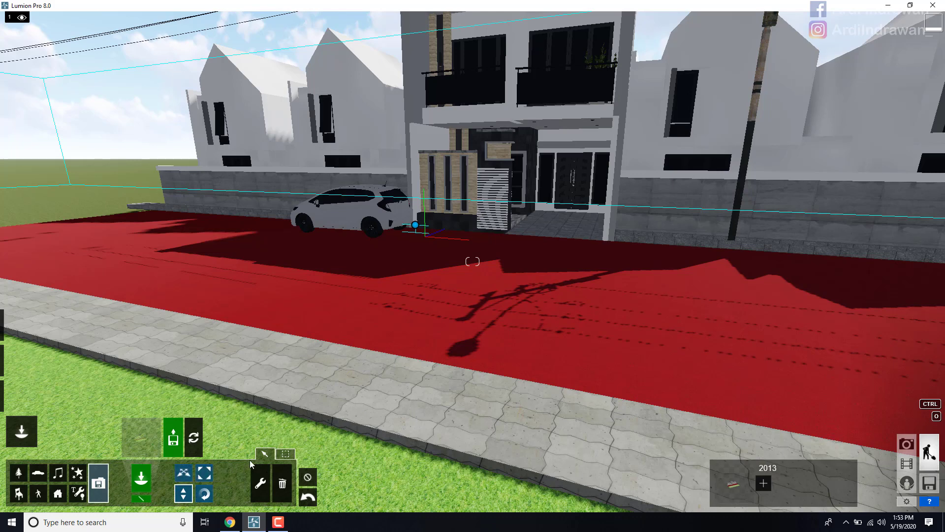
click(269, 455)
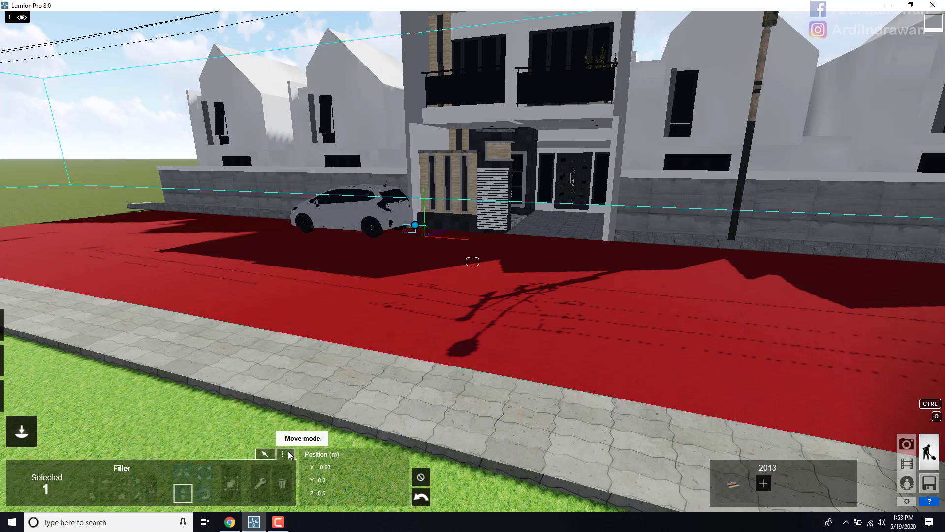
click(265, 454)
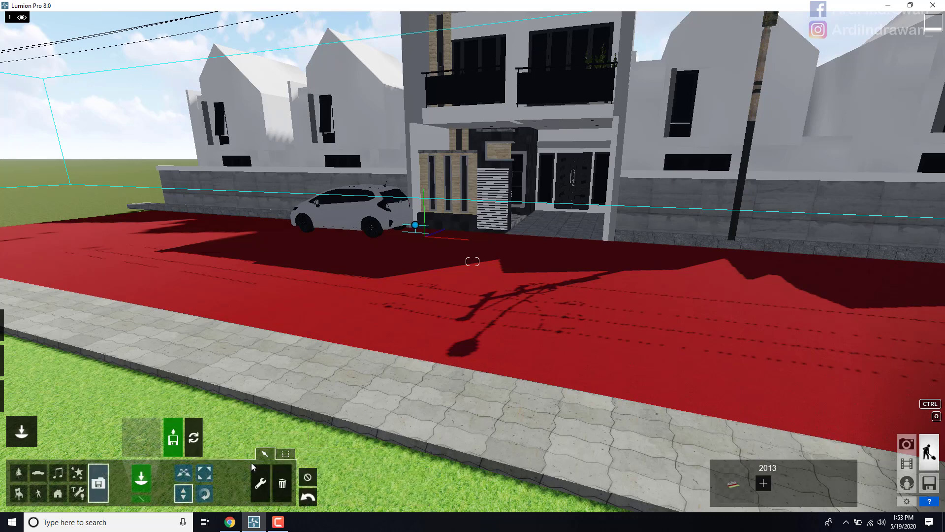
click(285, 454)
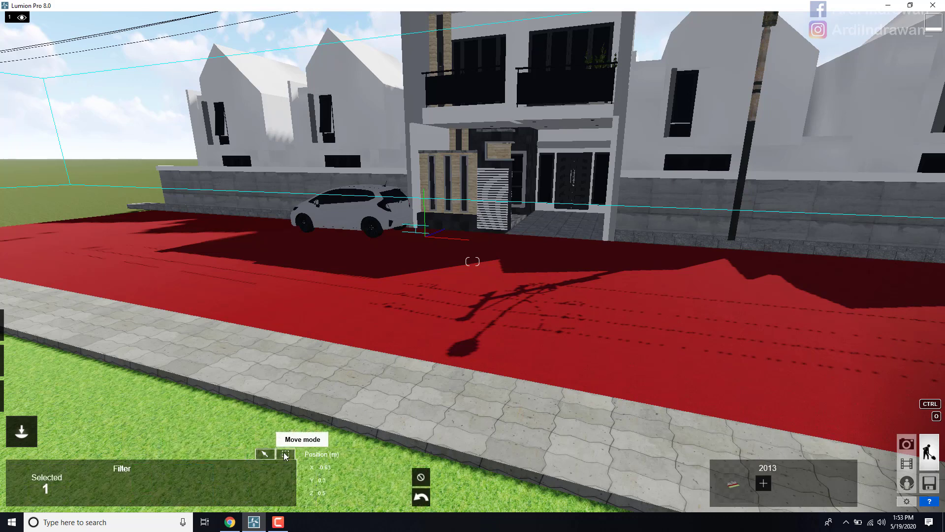
drag(315, 157, 490, 277)
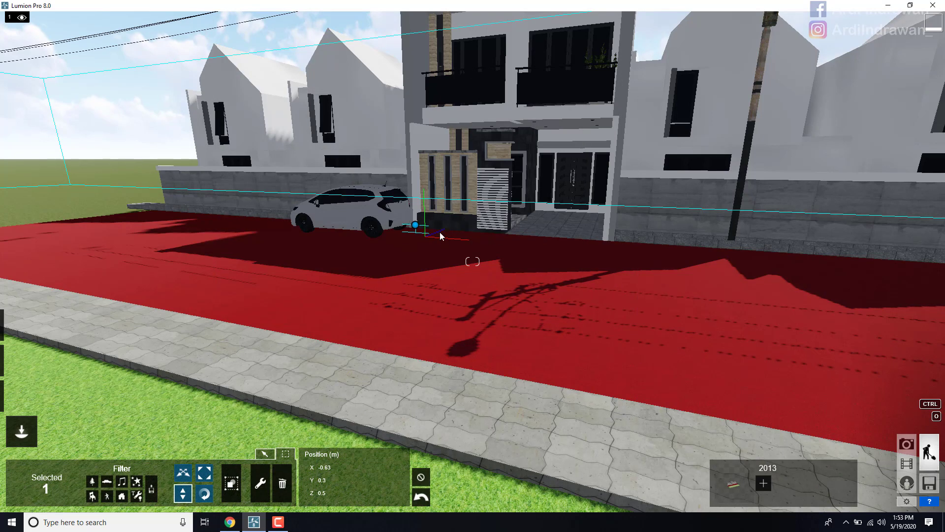
click(150, 489)
Step: Examine the raised model's road, pavement, lawn and house front from far back and close up
scroll(449, 340, down, 5)
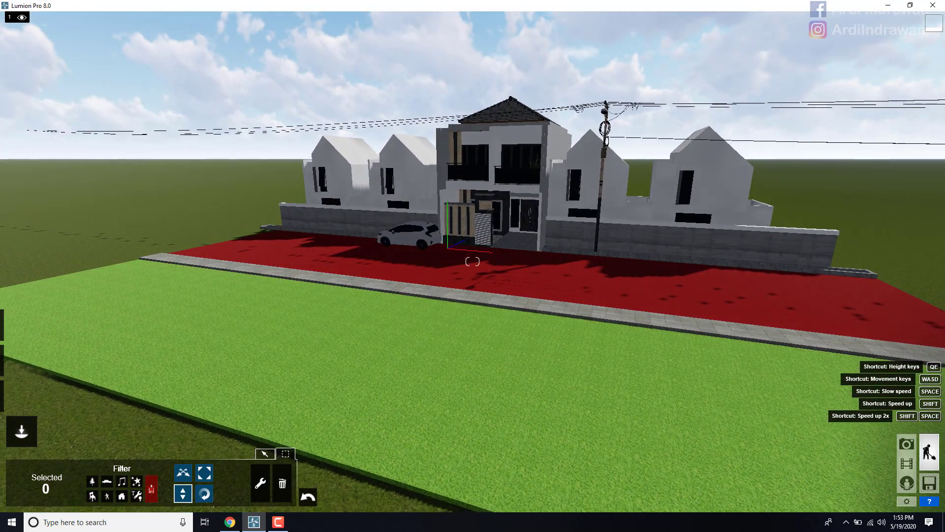
right_drag(451, 234, 511, 210)
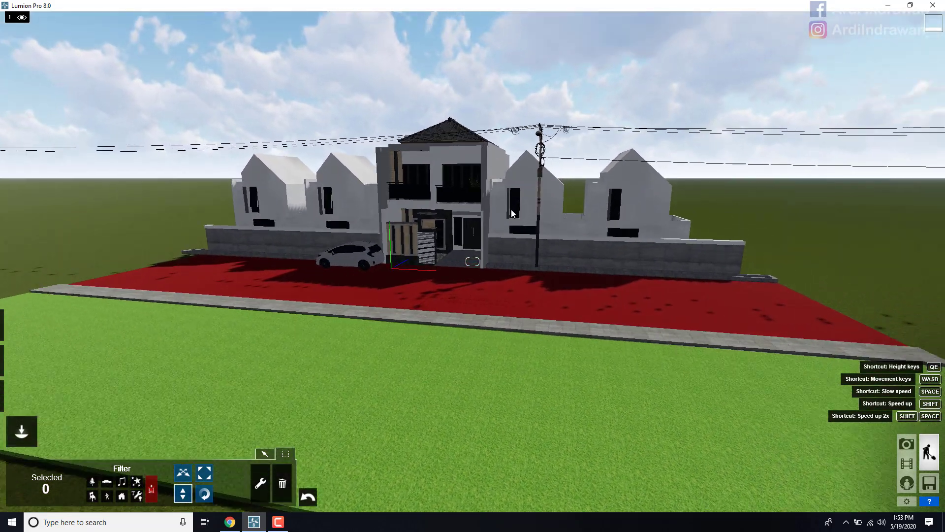
key(w)
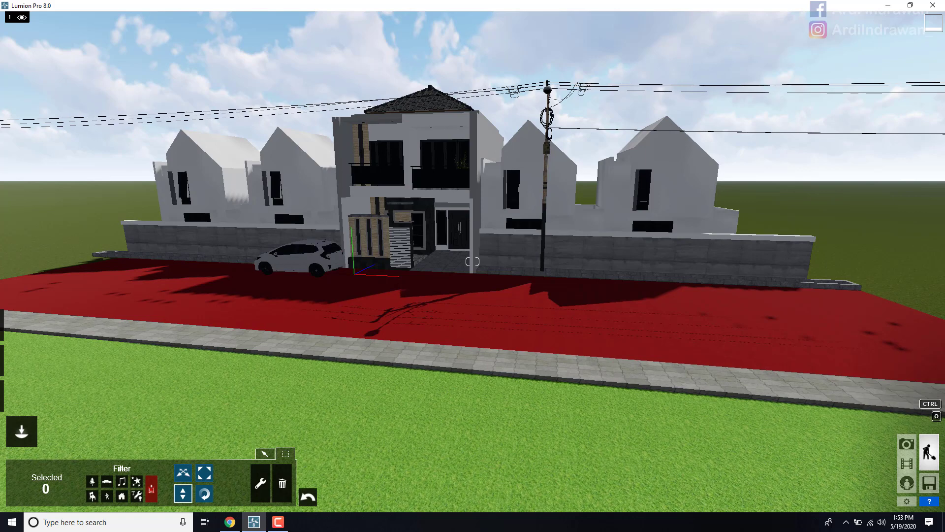
key(alt+Tab)
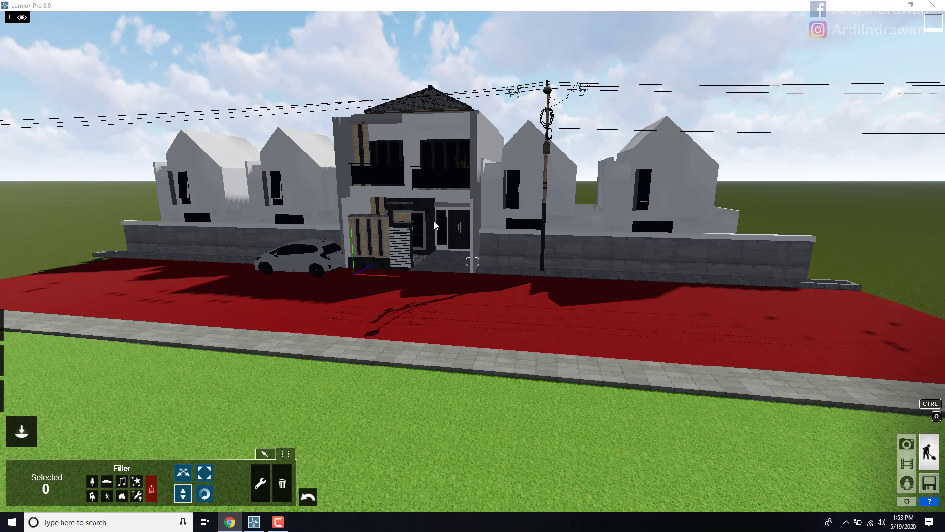
click(466, 204)
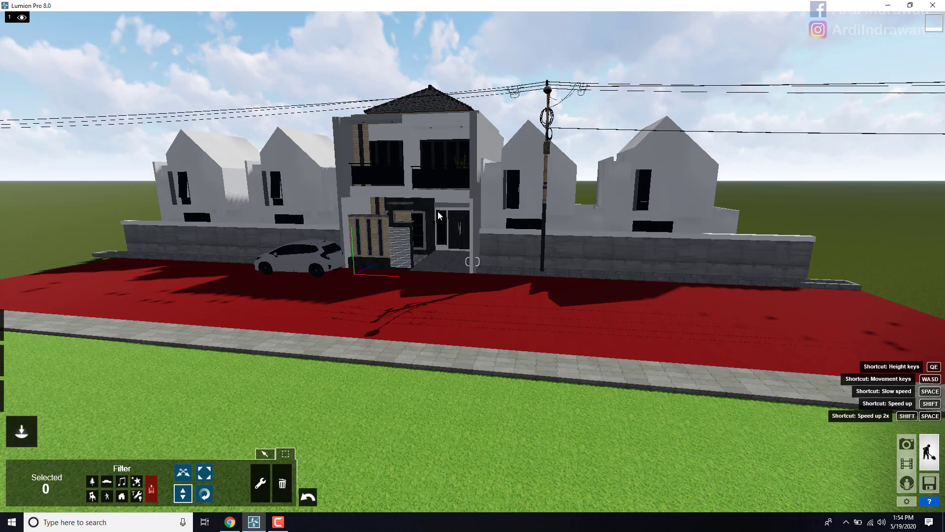
key(w)
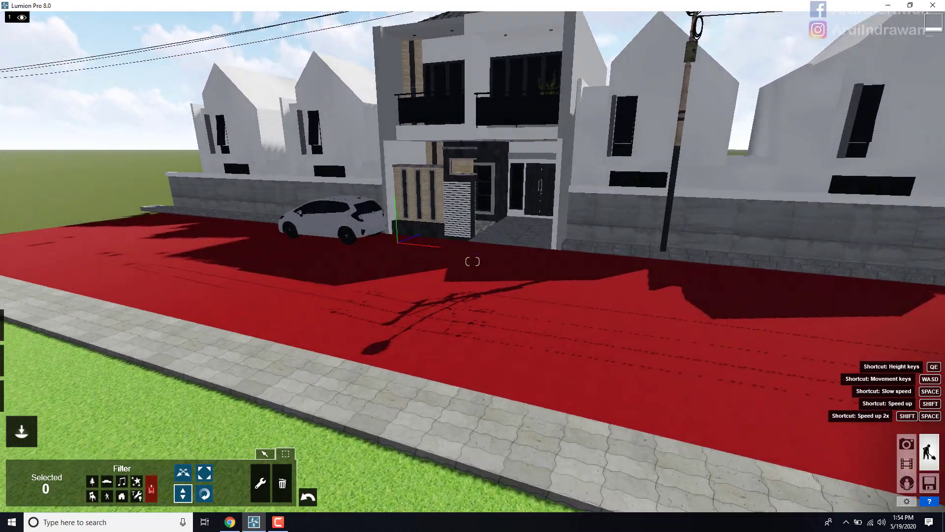
key(w)
right_drag(529, 204, 510, 173)
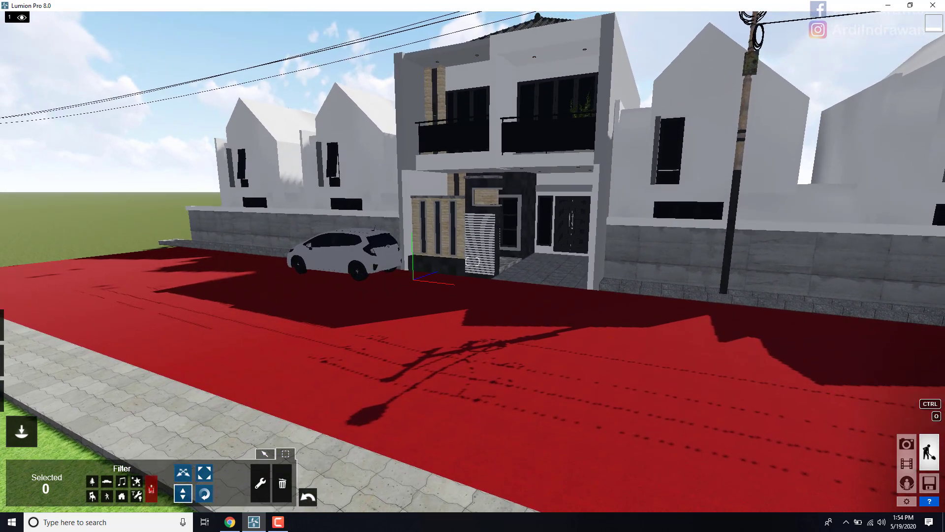
Step: Examine the two-storey house front, parked car and neighbouring buildings from close up and farther back
key(alt+Tab)
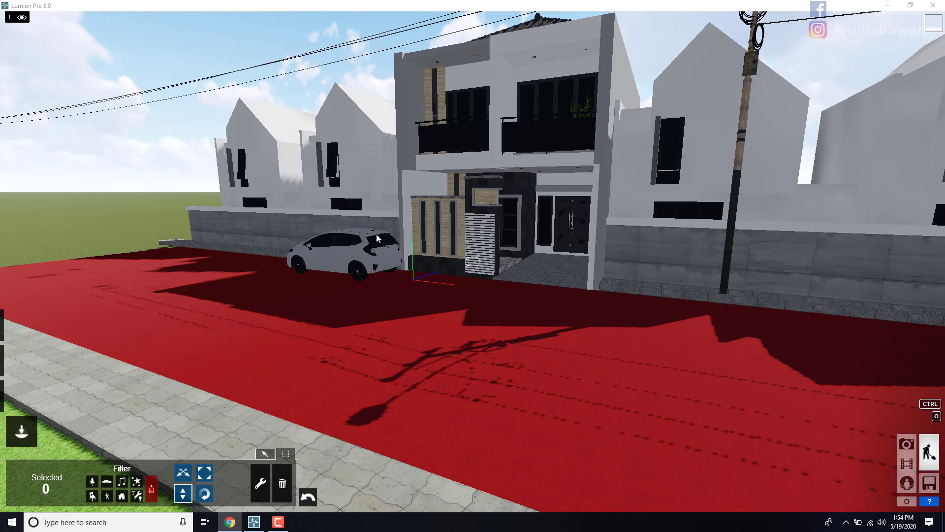
click(381, 221)
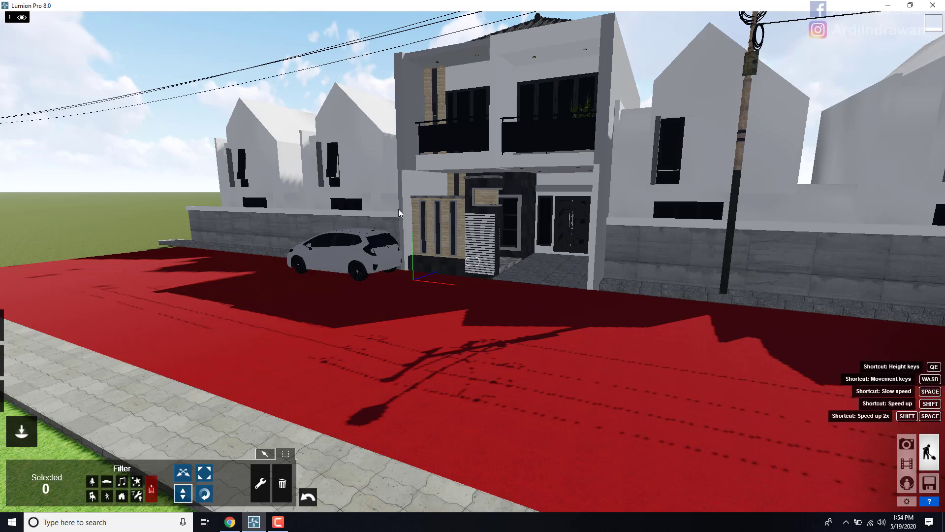
mouse_move(397, 209)
right_down()
mouse_move(389, 204)
mouse_move(424, 202)
mouse_move(404, 195)
right_up()
scroll(610, 267, up, 3)
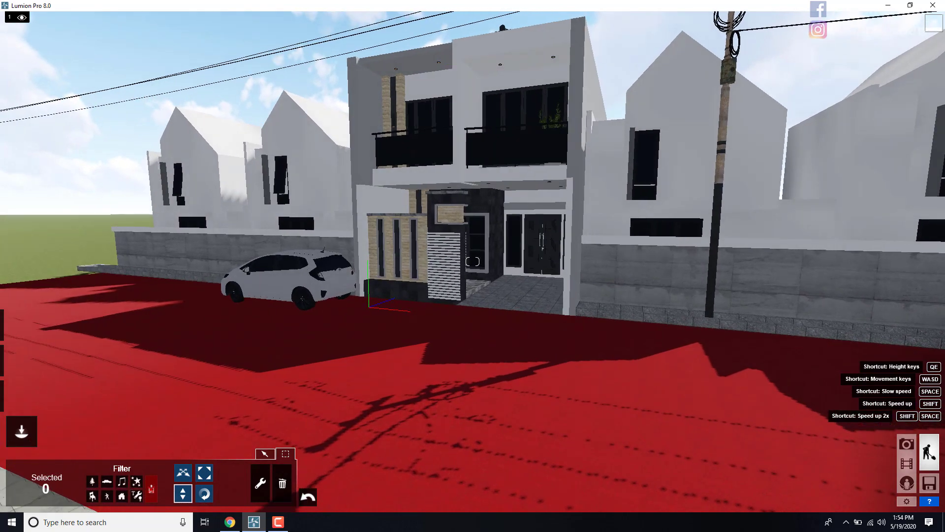
scroll(610, 268, down, 3)
scroll(609, 268, up, 3)
scroll(609, 268, up, 2)
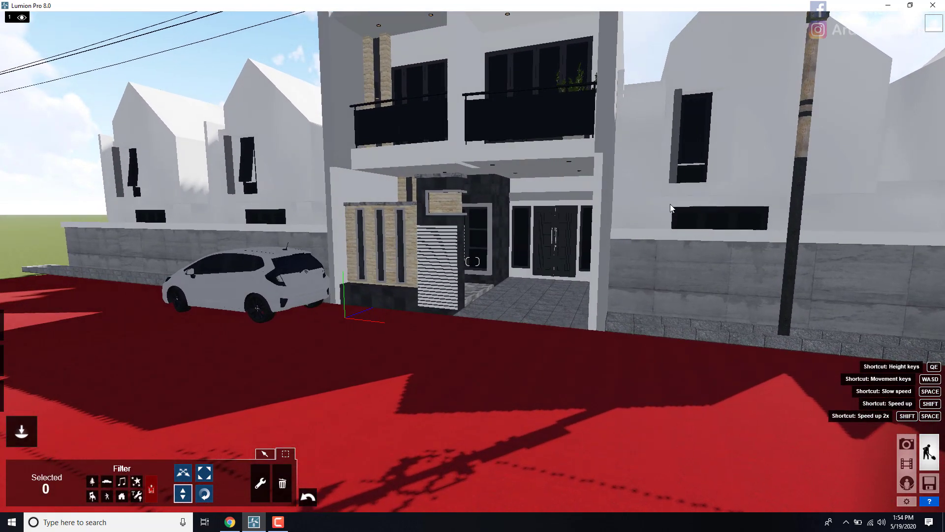
scroll(221, 193, down, 4)
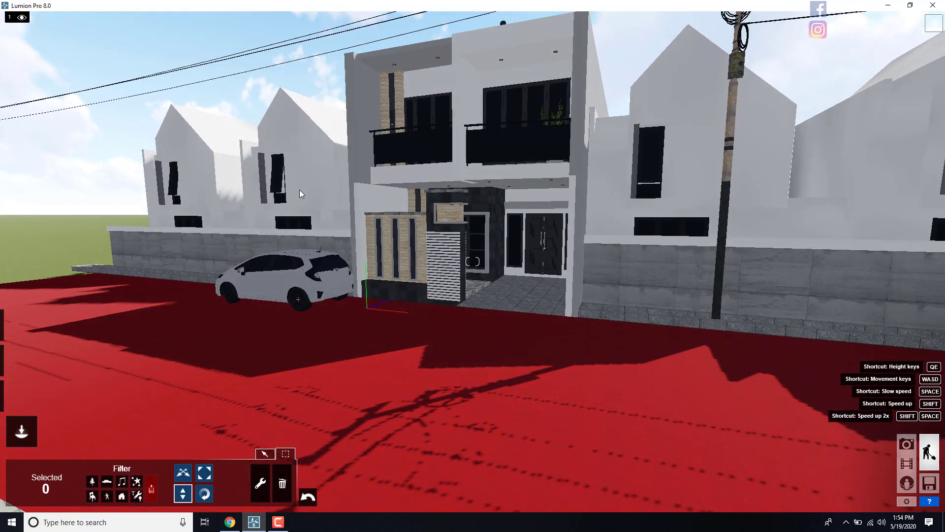
scroll(339, 376, up, 2)
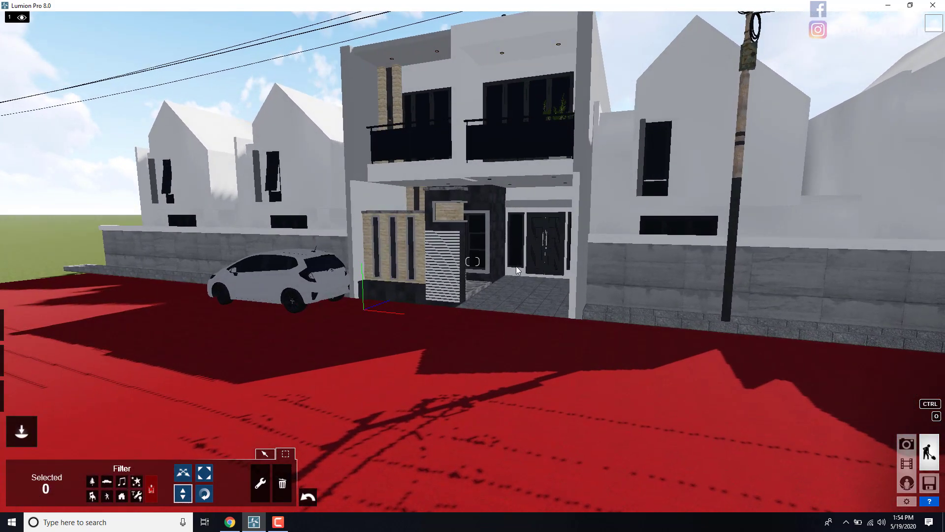
right_drag(416, 285, 428, 264)
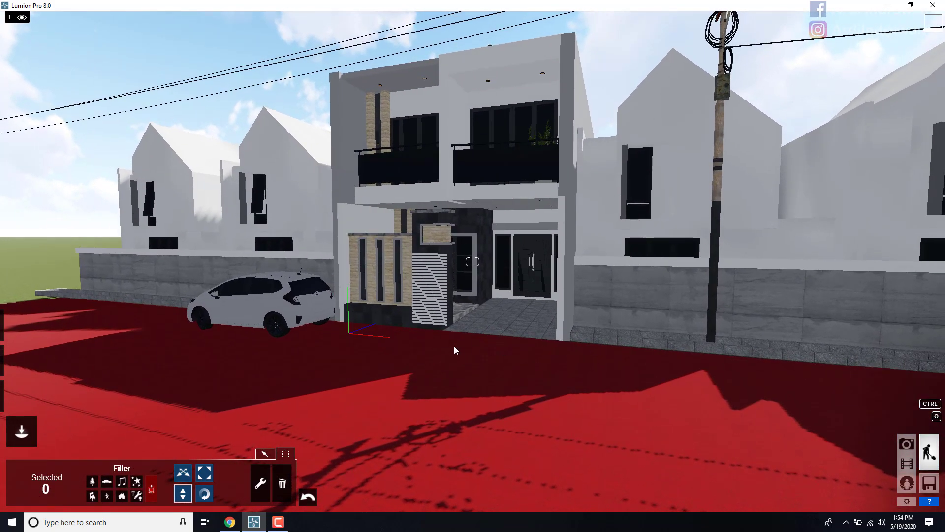
scroll(419, 322, up, 3)
right_drag(420, 302, 417, 306)
scroll(417, 306, down, 4)
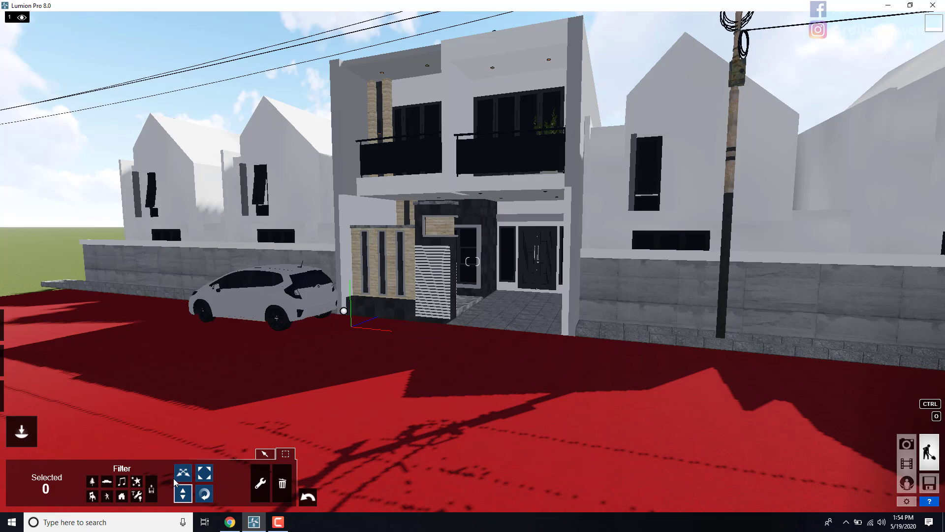
Step: View the house row and utility pole from across the road, and switch from move mode to object placement mode
key(w)
right_drag(155, 465, 258, 476)
key(s)
key(a)
key(w)
key(s)
key(d)
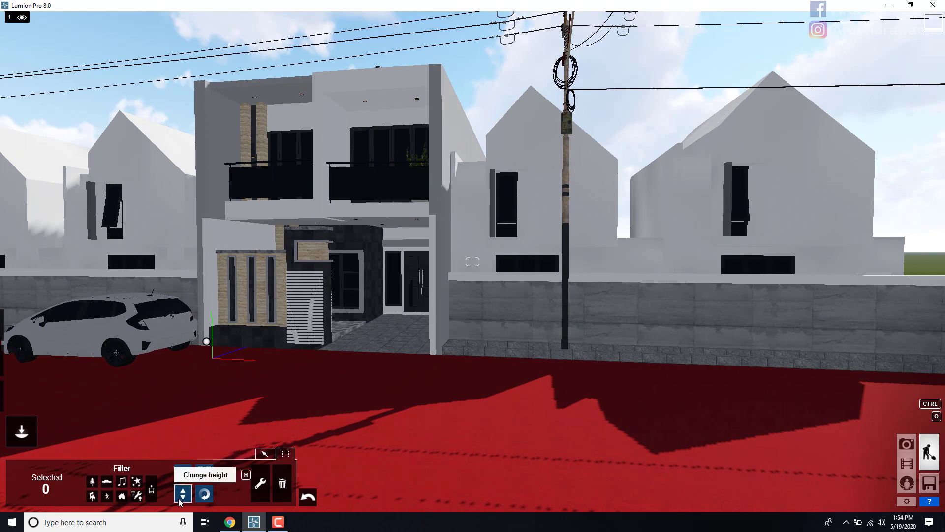
key(s)
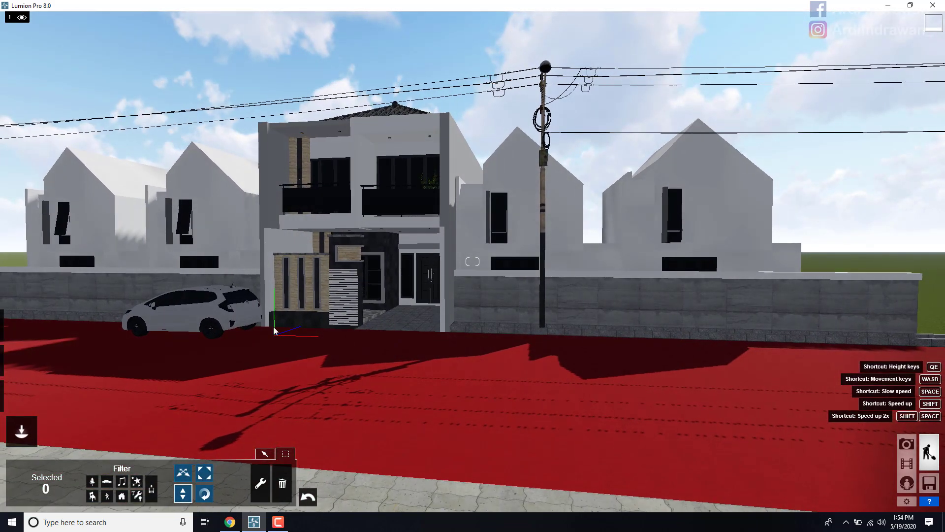
key(w)
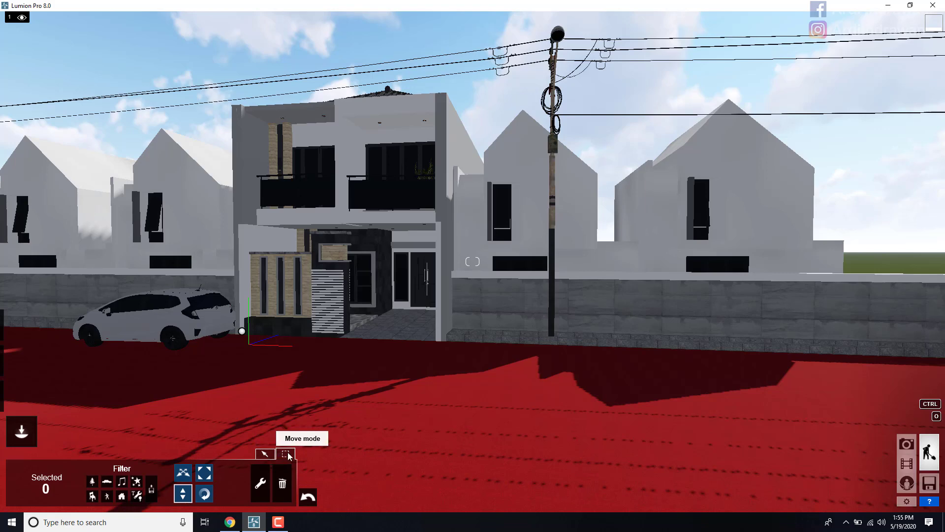
key(w)
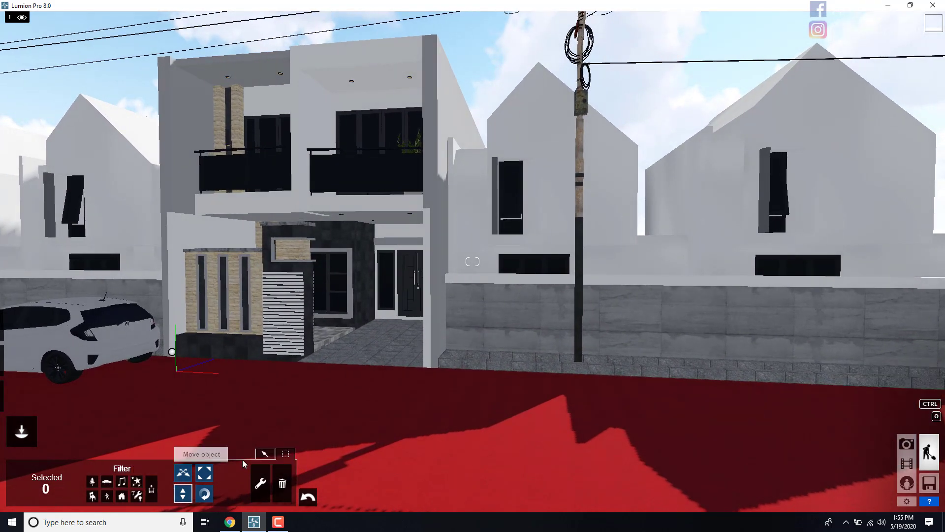
click(265, 454)
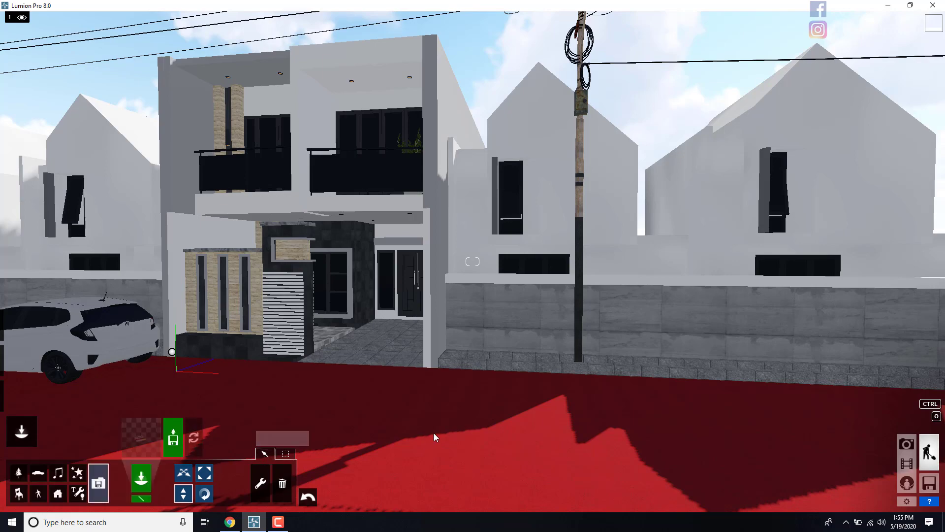
Step: Examine the balconies, stone-clad fence, slatted panel, carport and entrance door up close, and the whole facade from the road
key(s)
key(s)
right_drag(545, 328, 493, 325)
key(w)
key(w)
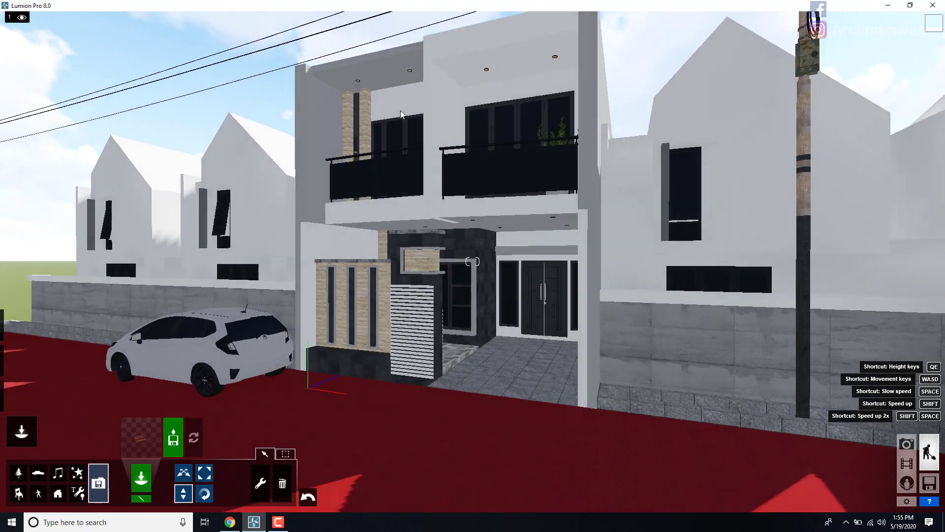
key(w)
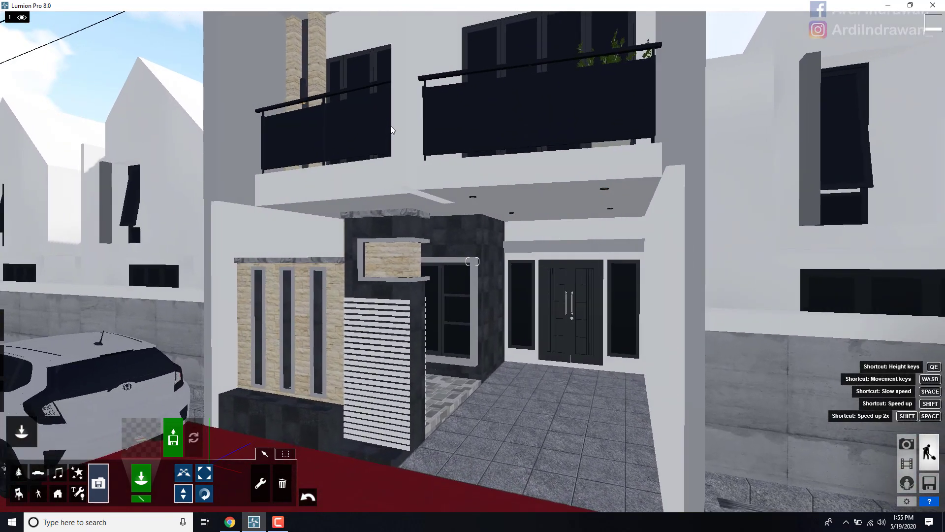
key(s)
key(w)
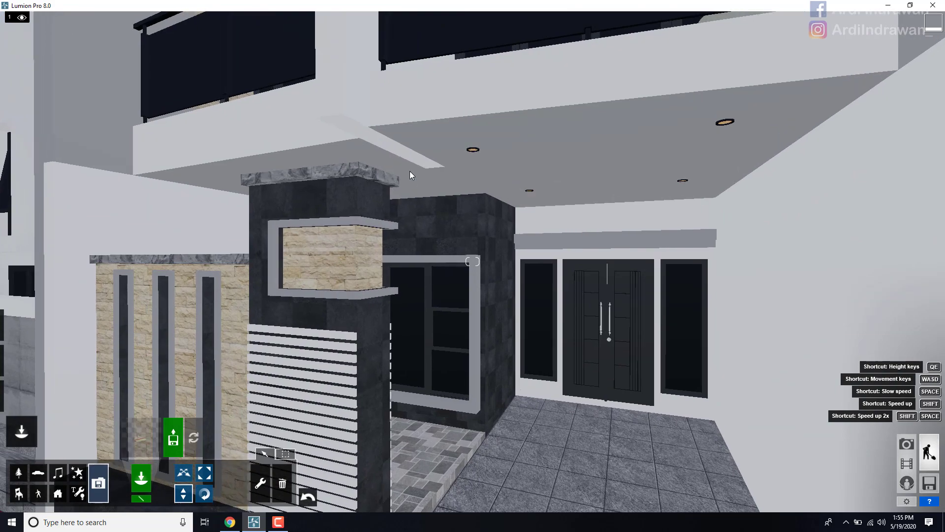
key(w)
key(a)
right_drag(407, 159, 364, 152)
key(s)
key(w)
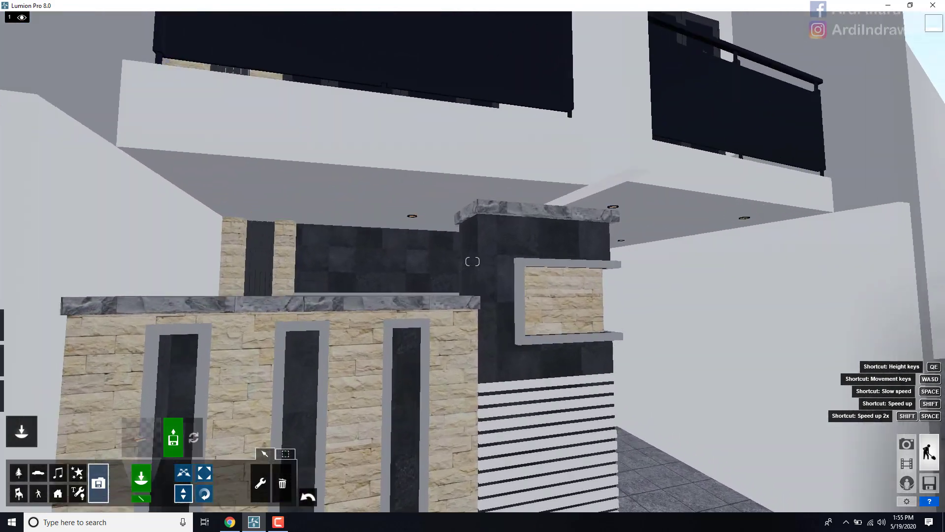
key(s)
key(s)
right_drag(443, 150, 420, 153)
key(d)
key(s)
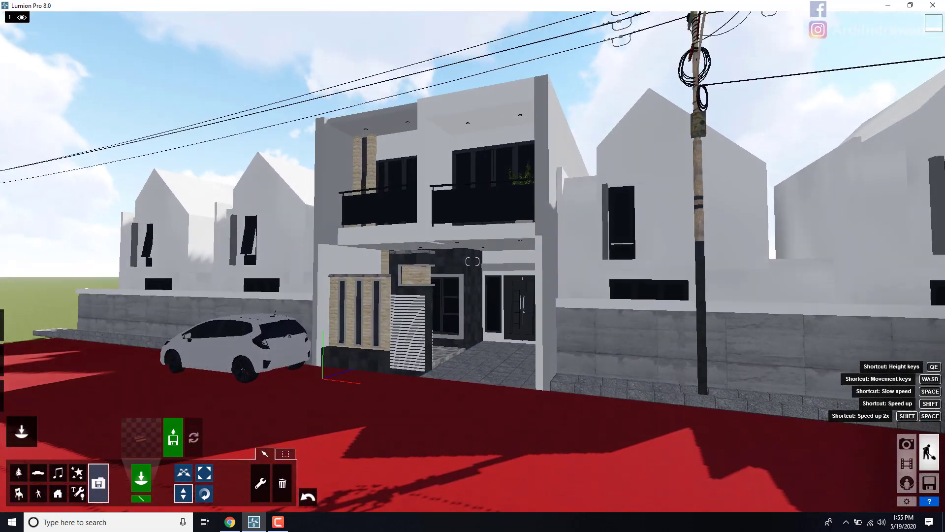
key(w)
key(w)
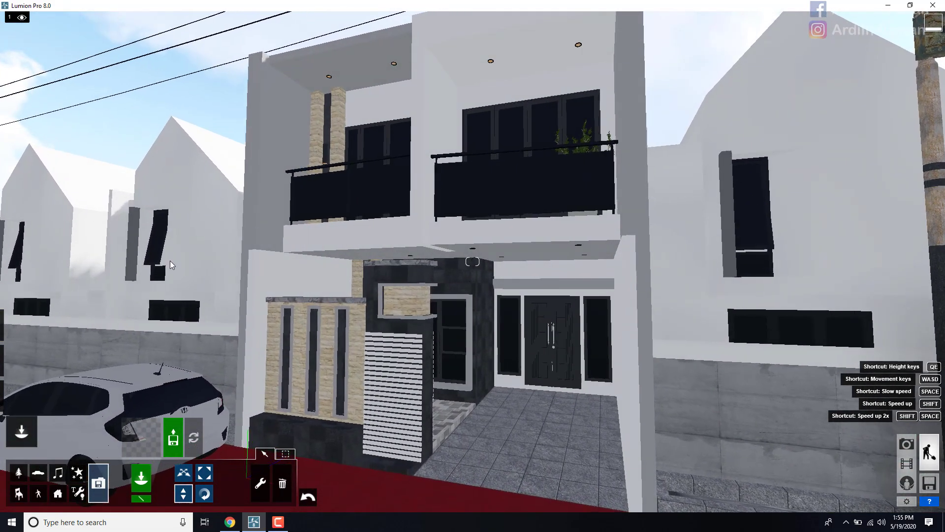
mouse_move(4, 393)
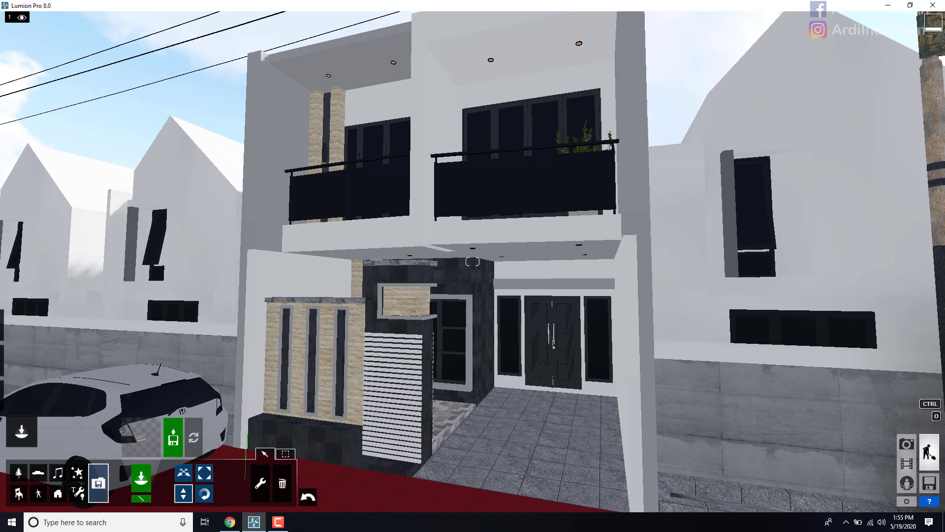
key(alt+Tab)
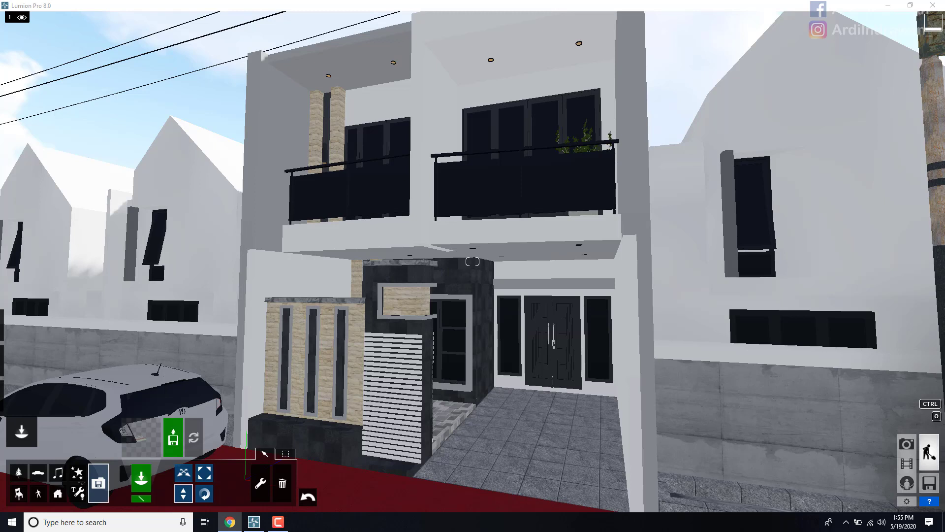
click(355, 192)
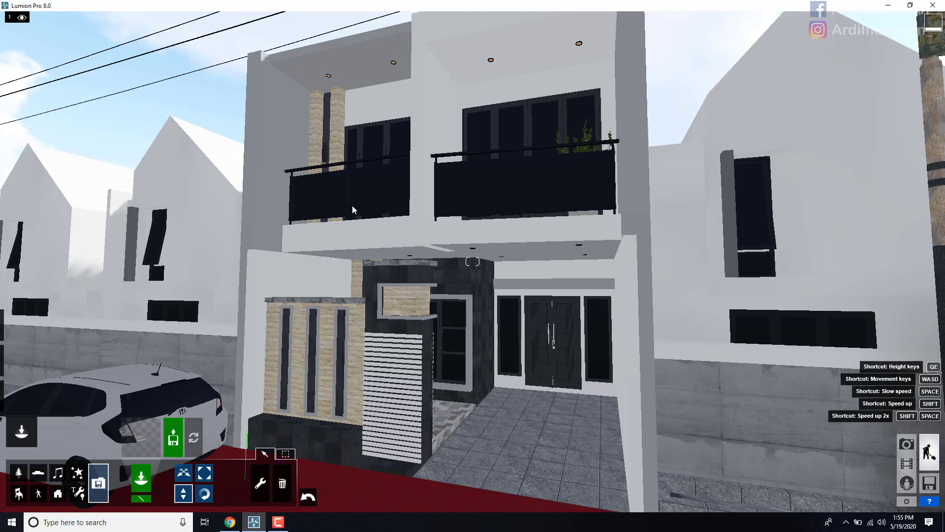
right_drag(385, 189, 387, 236)
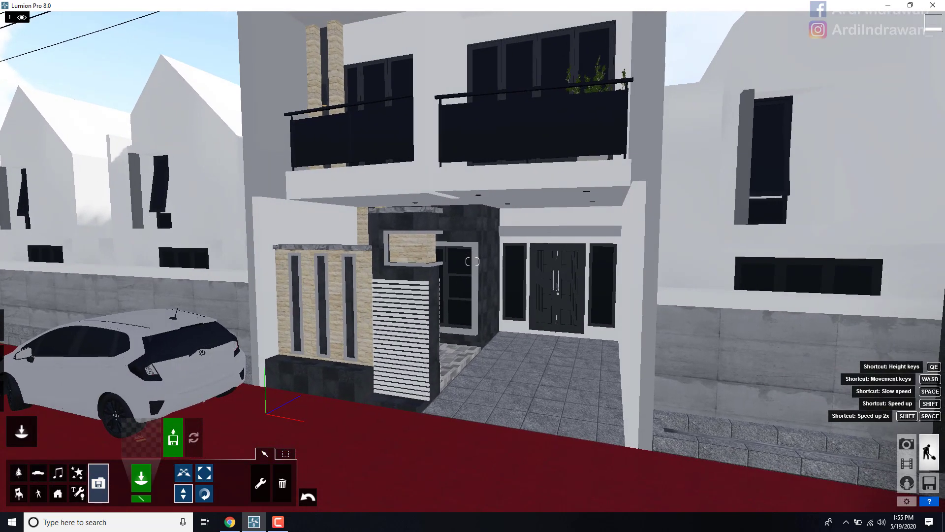
key(ctrl)
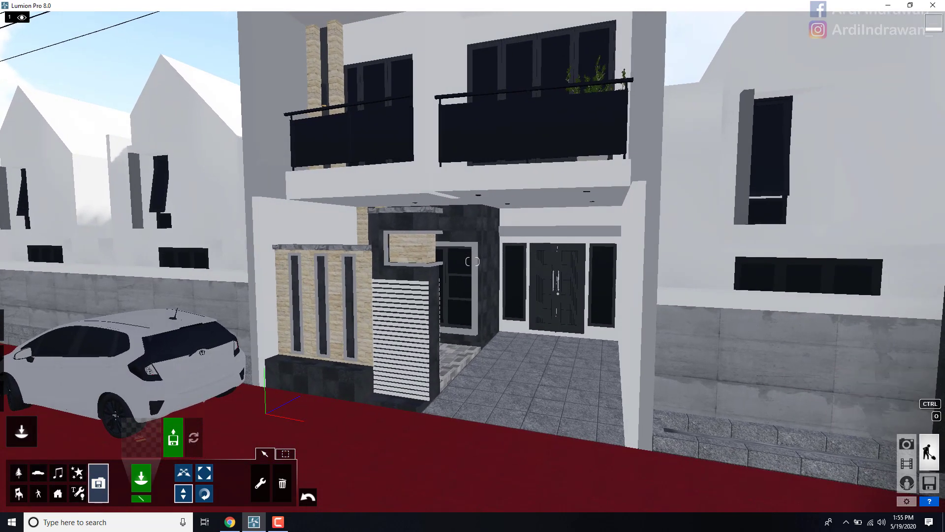
key(alt+Tab)
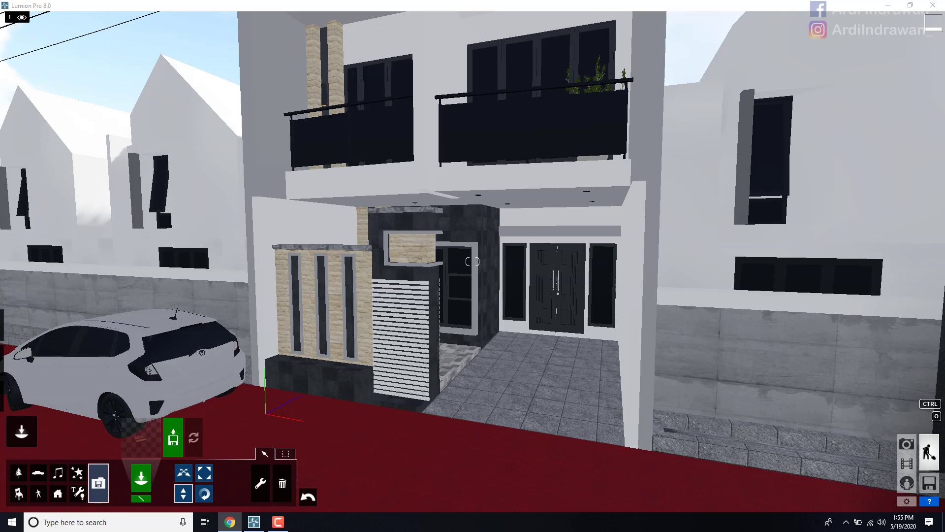
key(alt+Tab)
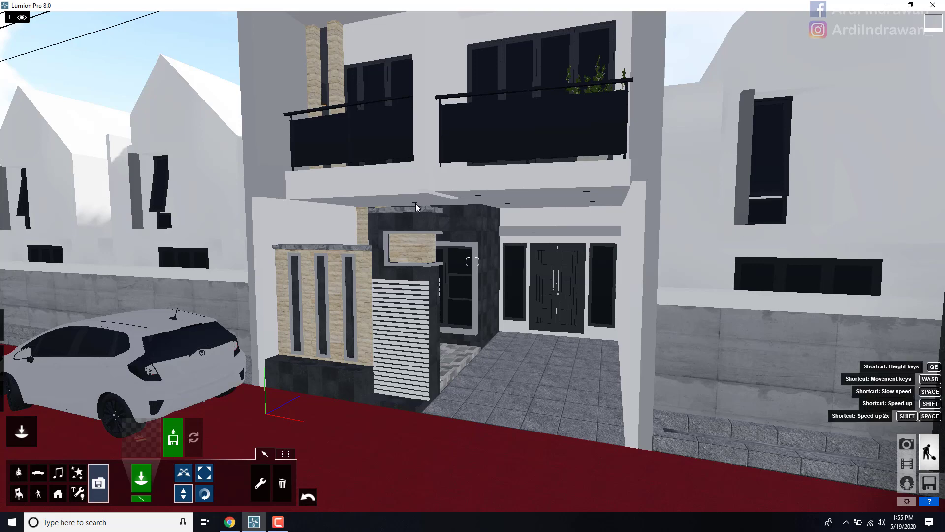
Step: Frame the house front and open the Material Editor for the imported model's surfaces
key(s)
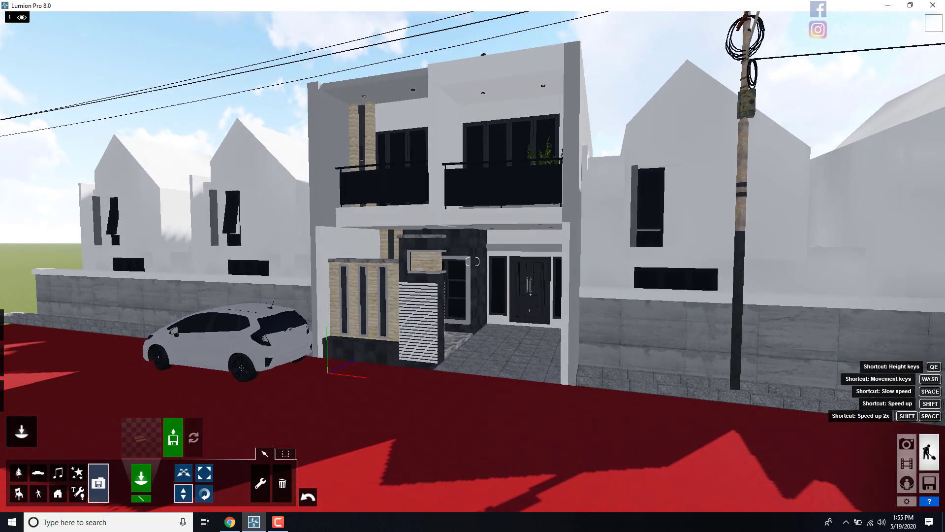
key(w)
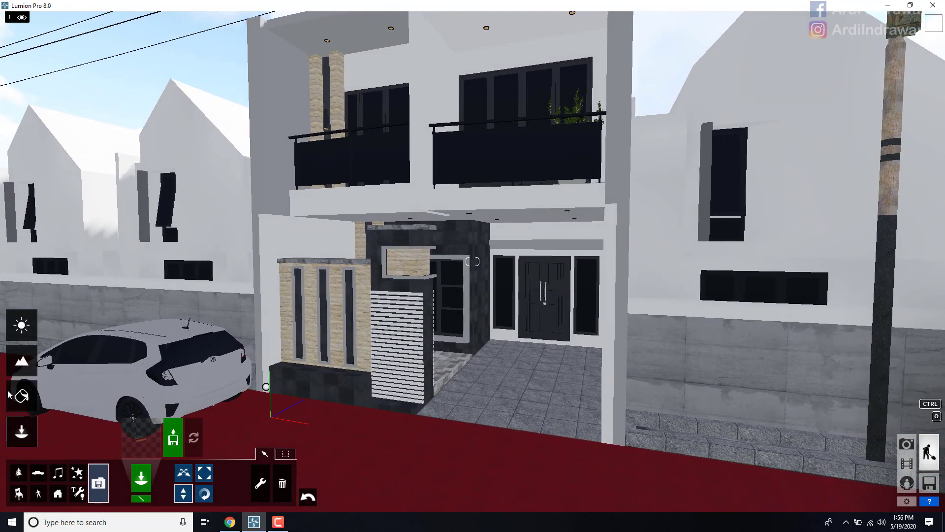
click(21, 395)
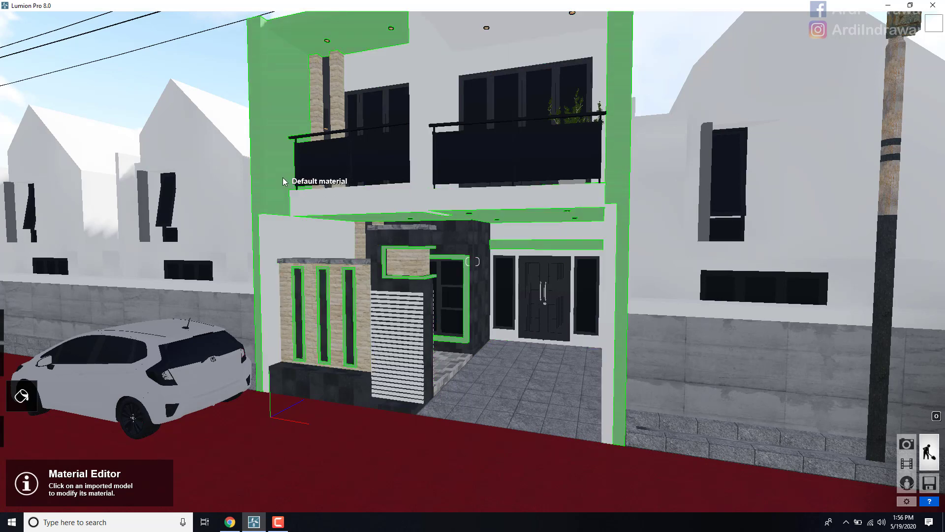
Step: Inspect the material areas of the house walls, window frames, fence and road from close up and farther back
scroll(285, 182, down, 3)
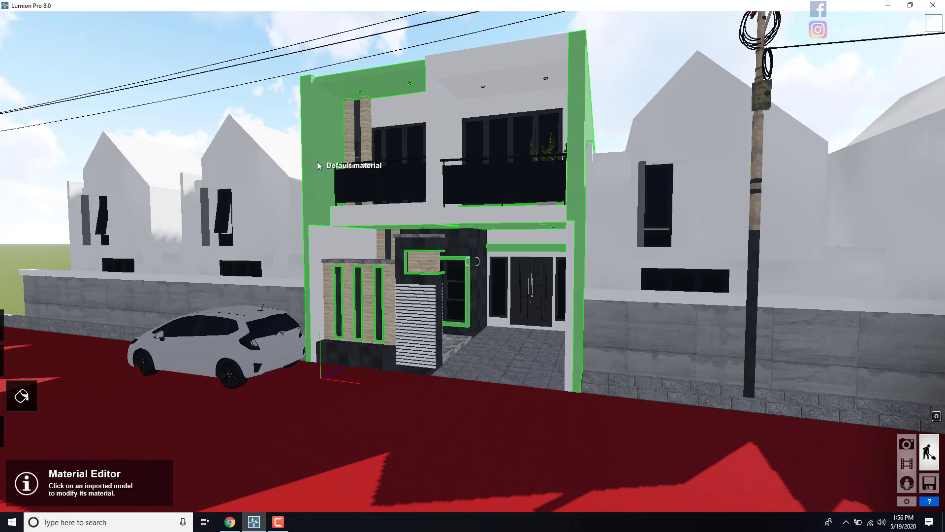
scroll(317, 166, up, 3)
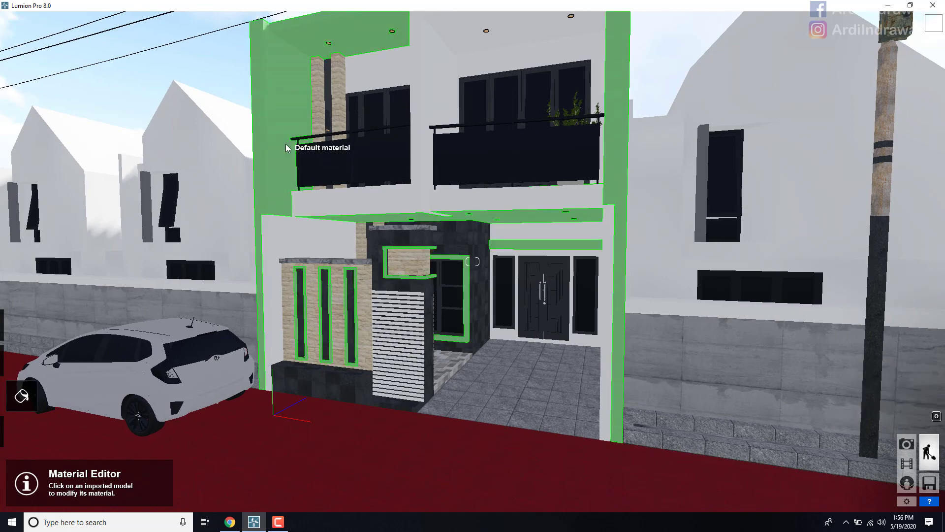
scroll(286, 145, down, 3)
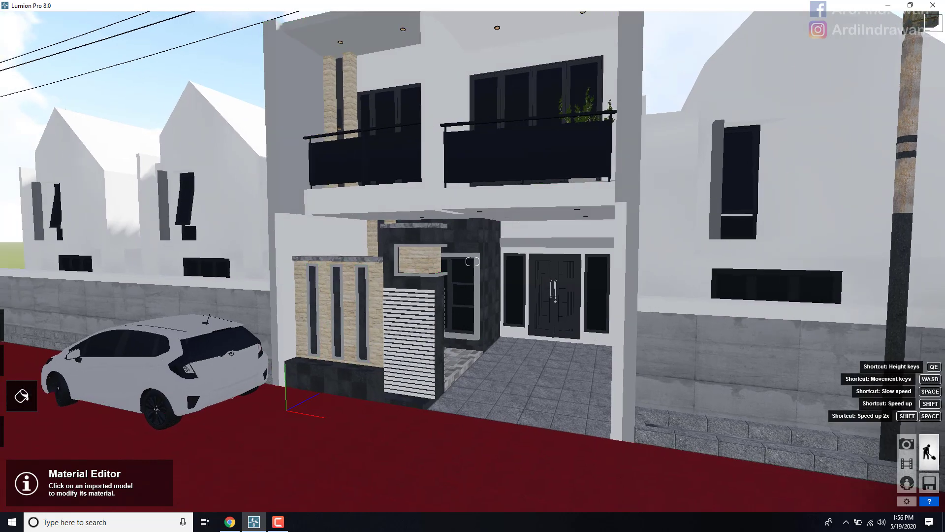
right_drag(591, 246, 56, 15)
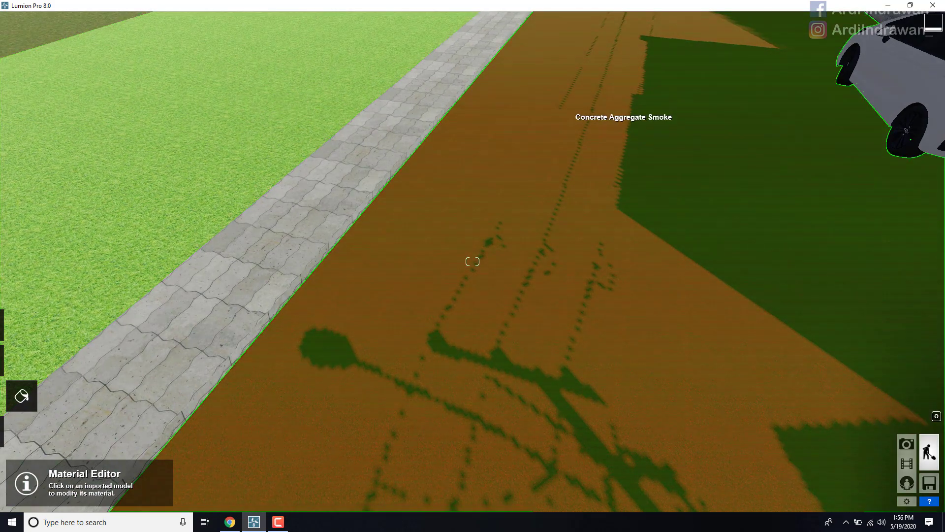
right_drag(564, 118, 729, 185)
right_drag(472, 261, 763, 123)
right_drag(452, 188, 470, 155)
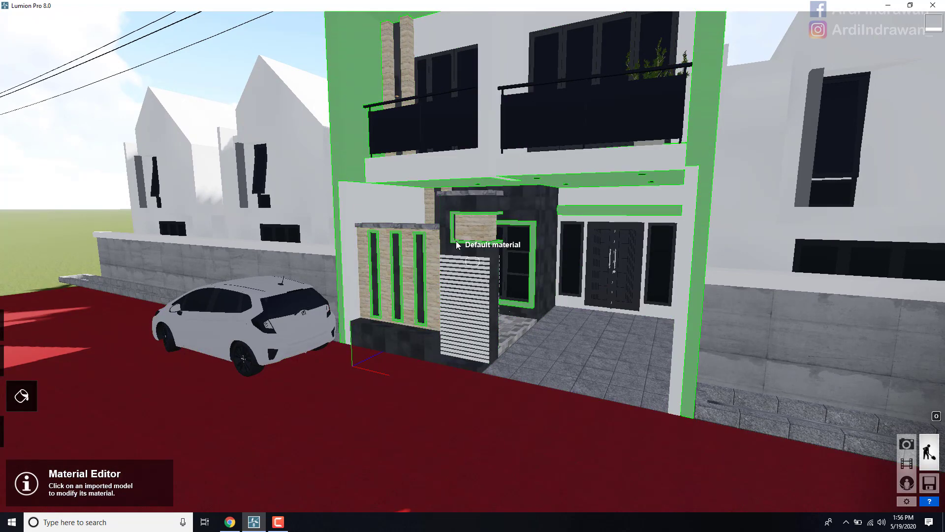
key(w)
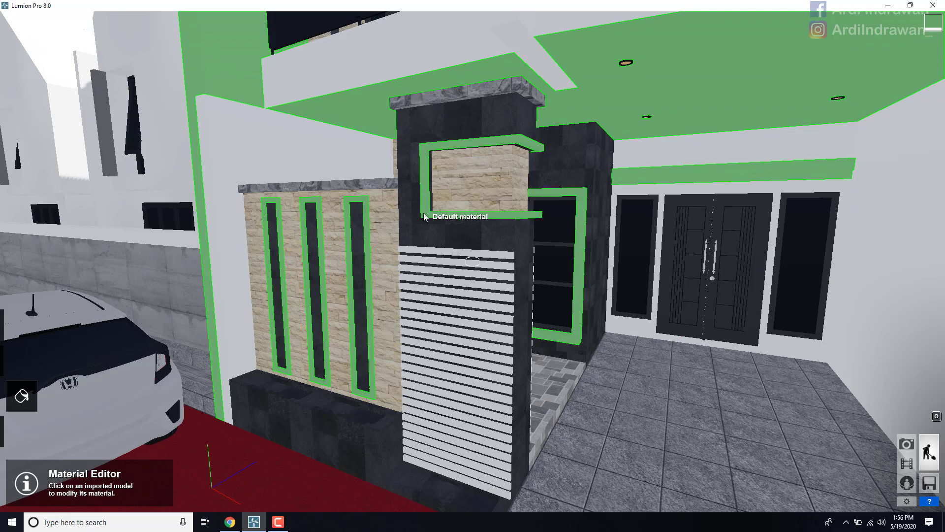
Step: Assign the custom Standard material to the default-material walls, ceiling and window trims, and colour it pure white with full colorization
key(d)
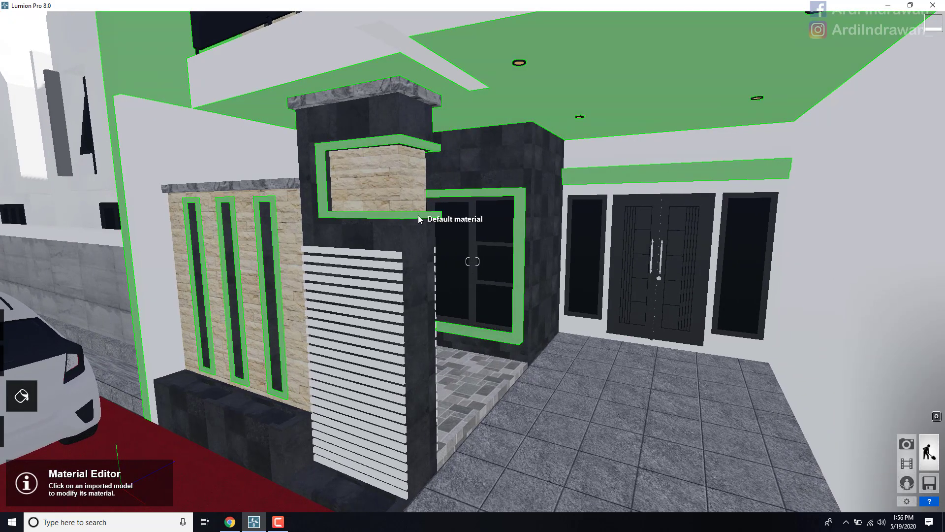
click(419, 216)
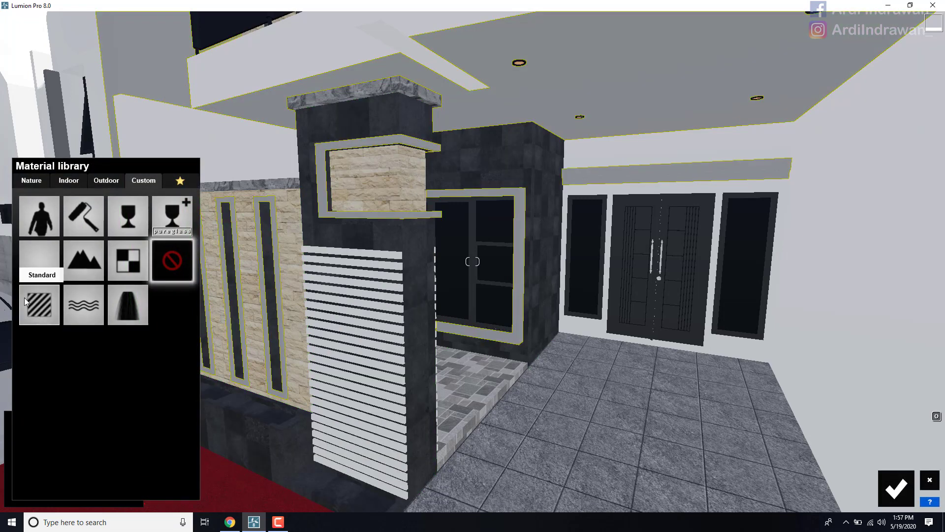
click(25, 297)
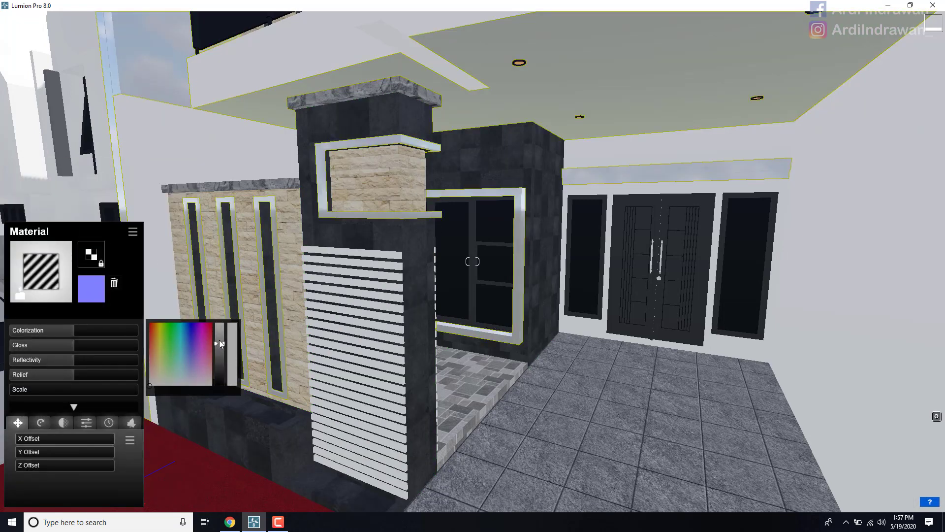
drag(219, 343, 222, 317)
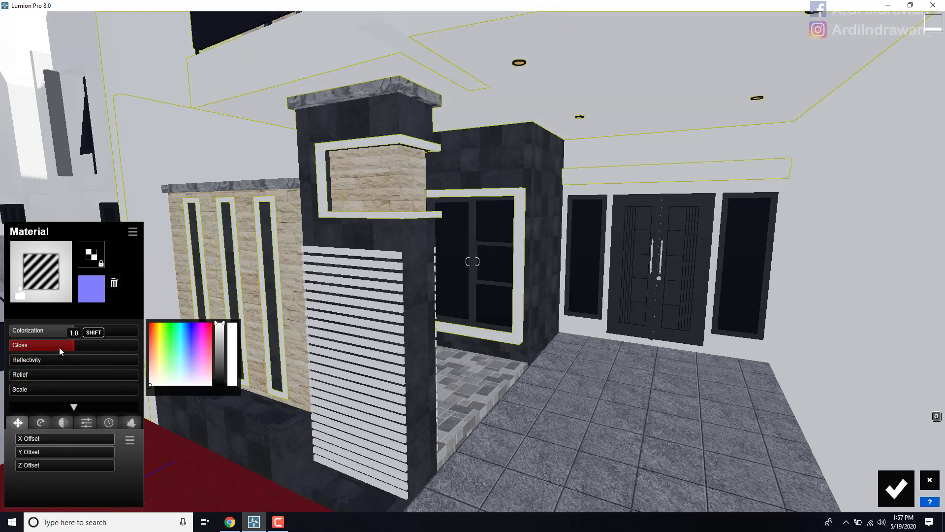
drag(138, 327, 181, 332)
Step: Check the whitened walls and trims at the entrance and across the facade, and save the material changes
key(s)
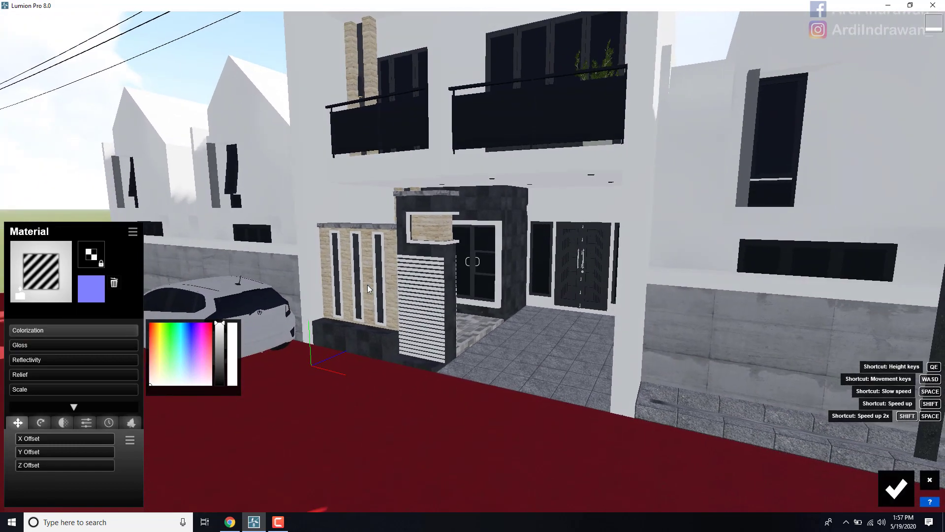
right_drag(367, 284, 369, 278)
key(w)
key(w)
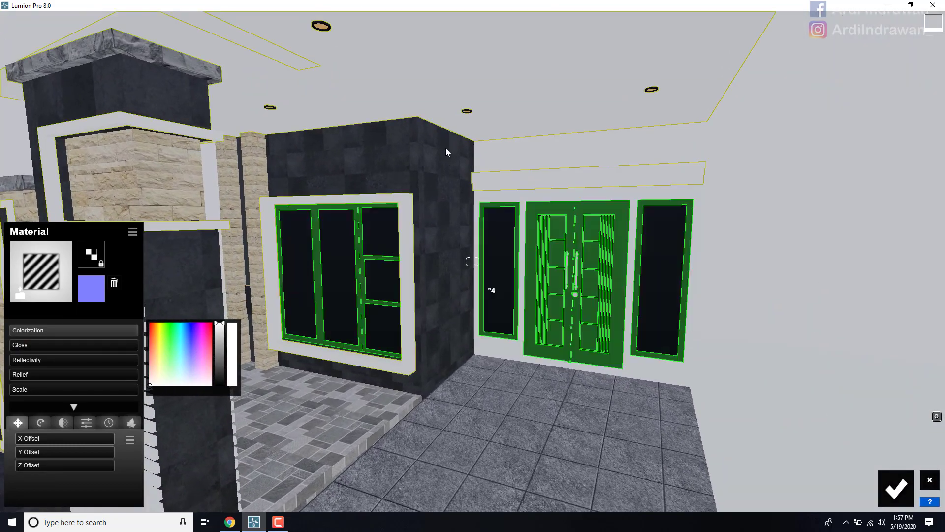
key(s)
key(s)
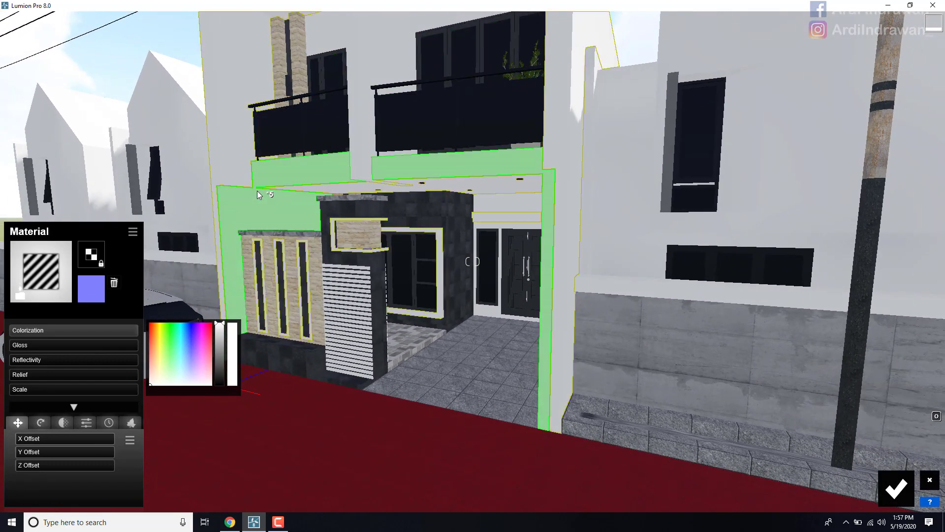
right_drag(257, 184, 173, 160)
key(w)
key(w)
key(a)
key(s)
key(w)
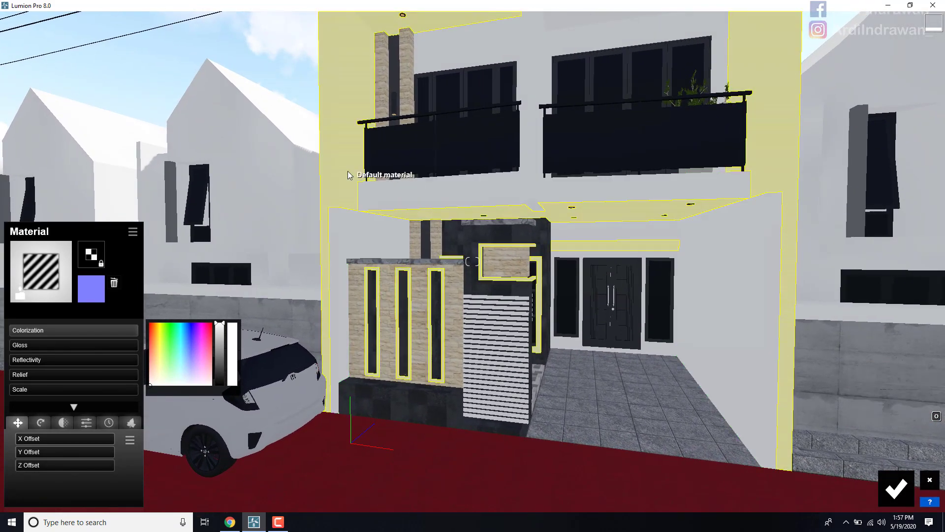
key(w)
key(s)
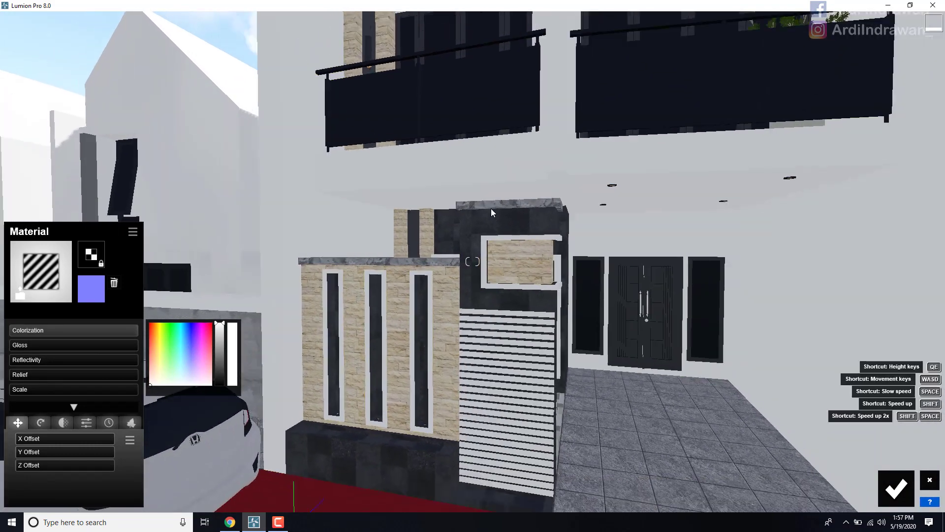
key(w)
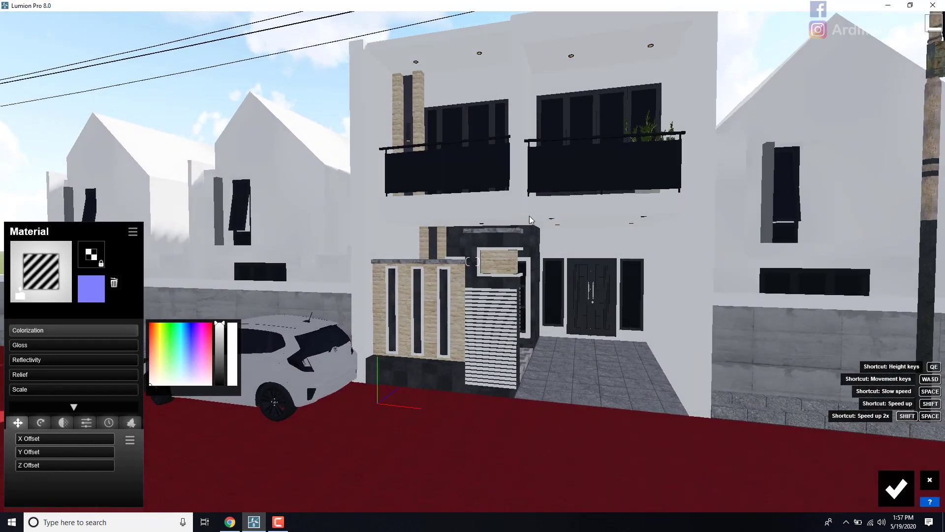
click(897, 489)
Step: Examine the facade from the road, the road surface, the pavement and the parked car
key(d)
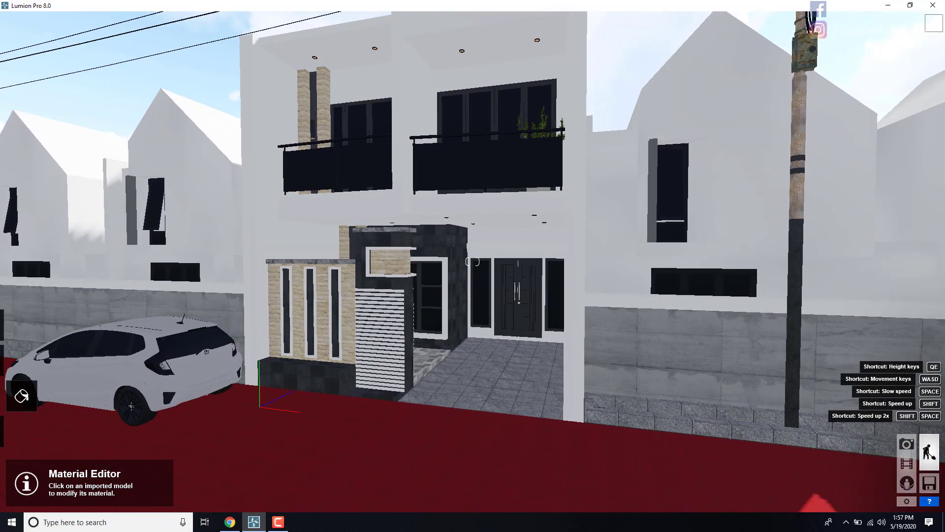
key(s)
right_drag(362, 260, 474, 228)
key(a)
key(w)
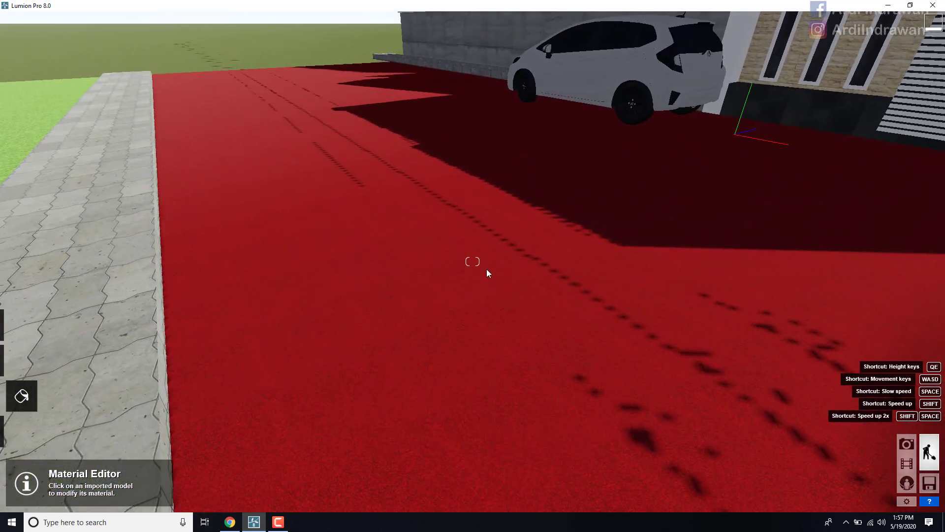
key(s)
right_drag(485, 269, 412, 264)
Step: Examine the upper floor, slatted panel, stone fence, carport and entrance door from the road and up close
key(w)
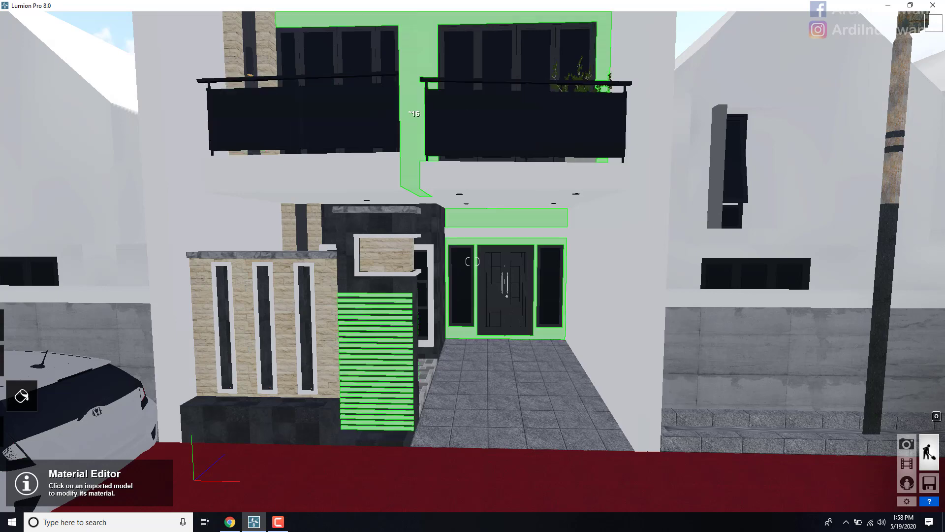
key(s)
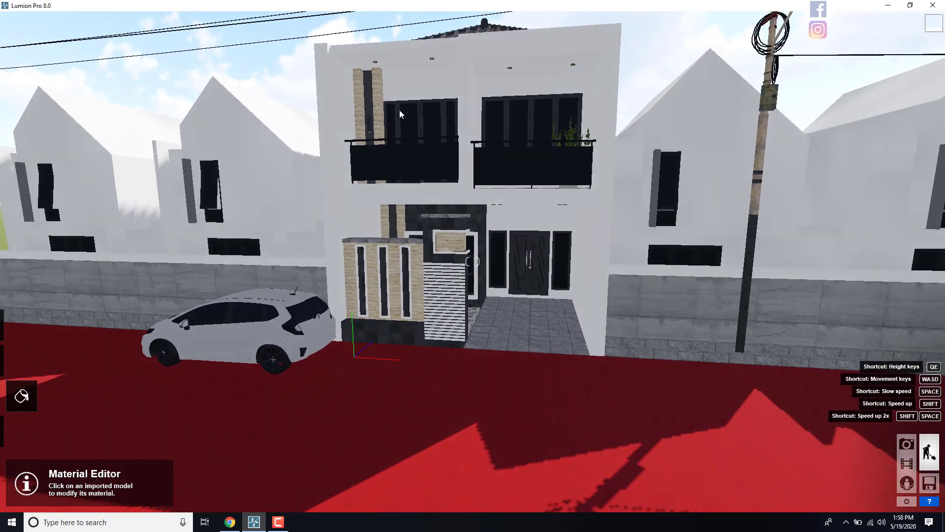
key(w)
key(s)
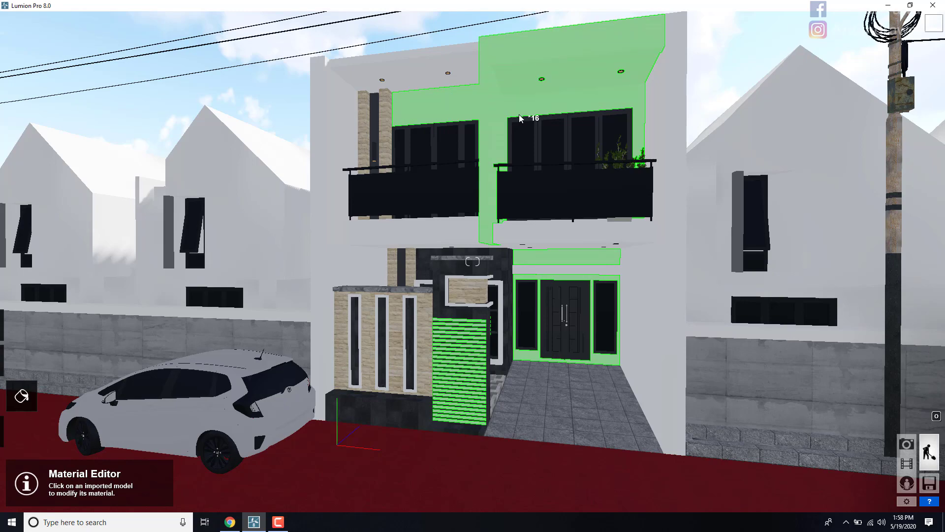
key(w)
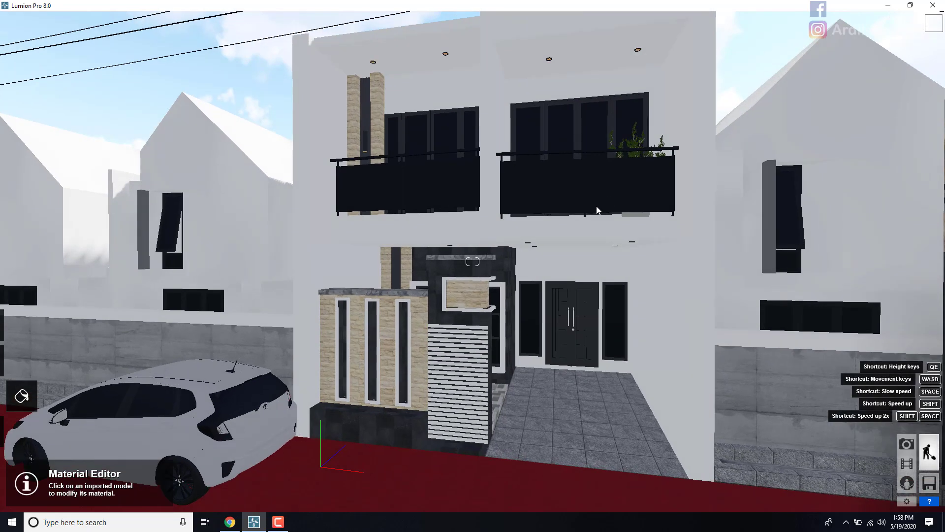
key(s)
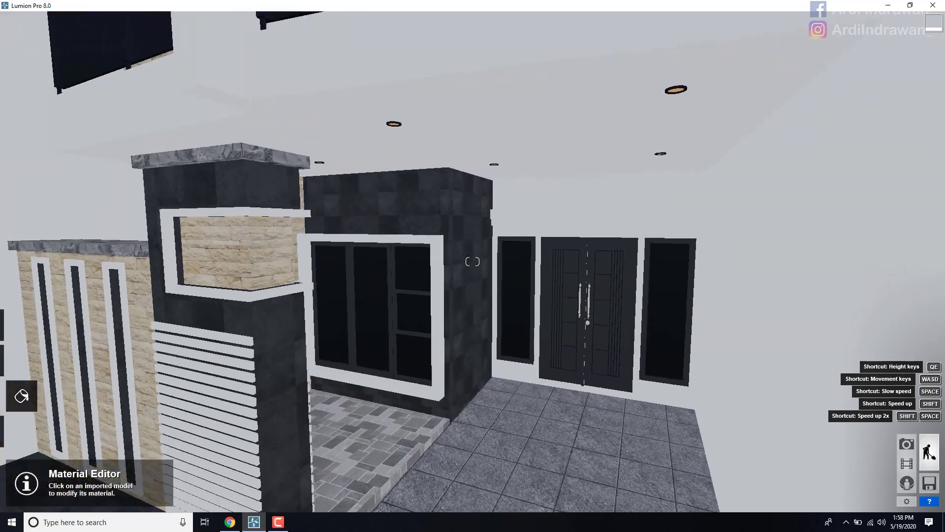
key(s)
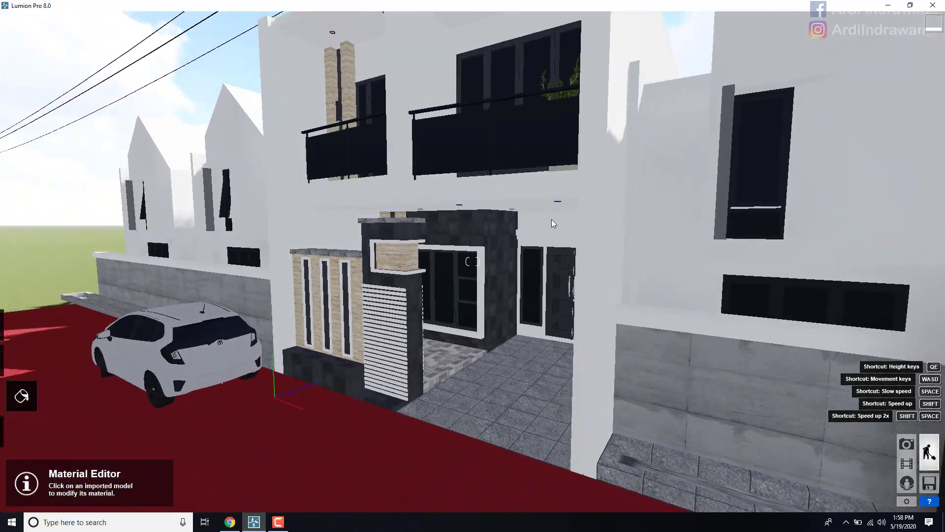
key(a)
right_drag(473, 261, 498, 217)
key(s)
key(a)
key(s)
key(w)
key(d)
key(s)
key(w)
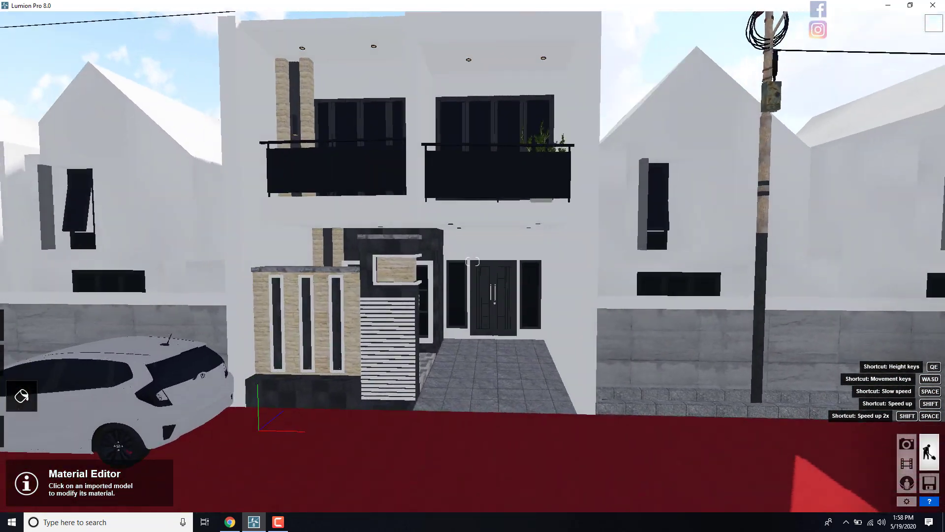
key(s)
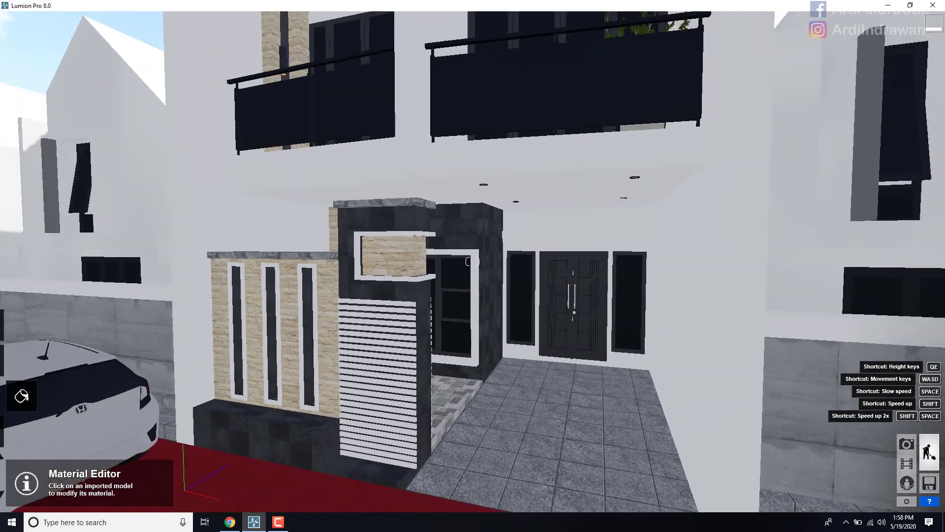
key(w)
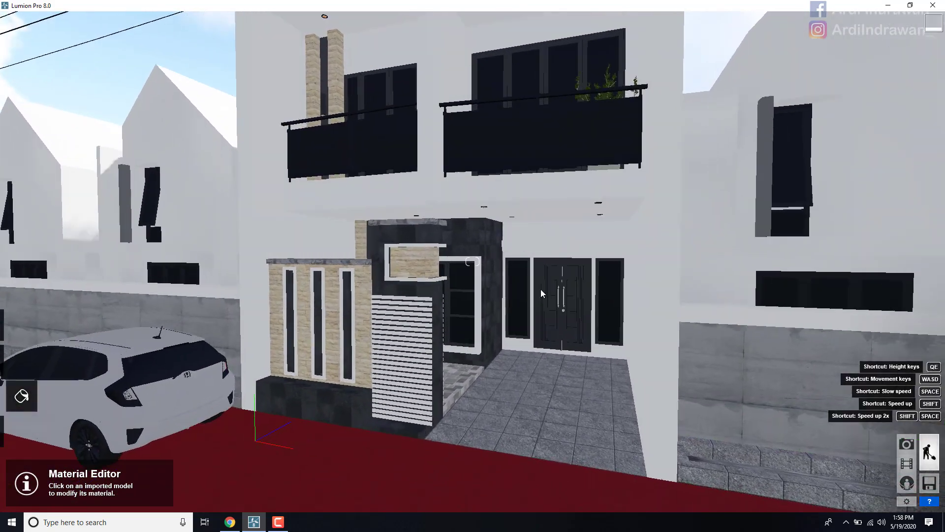
key(s)
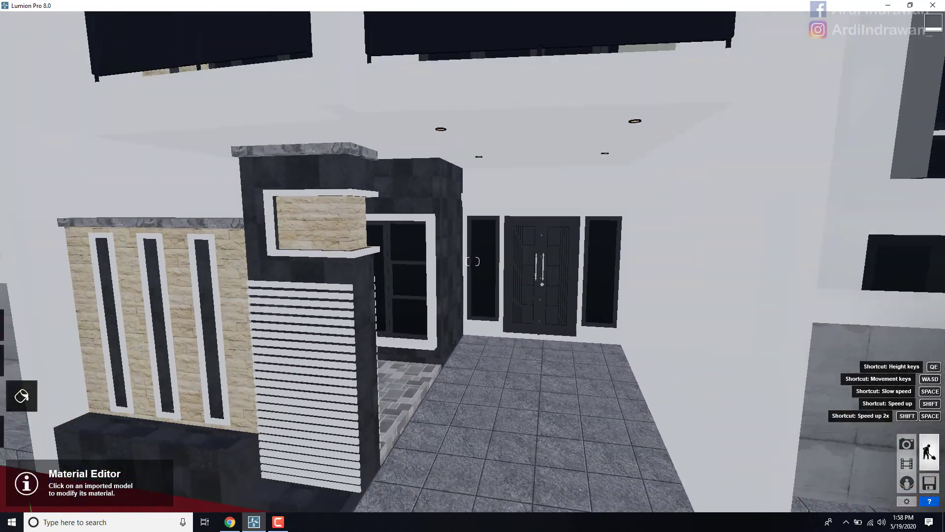
key(w)
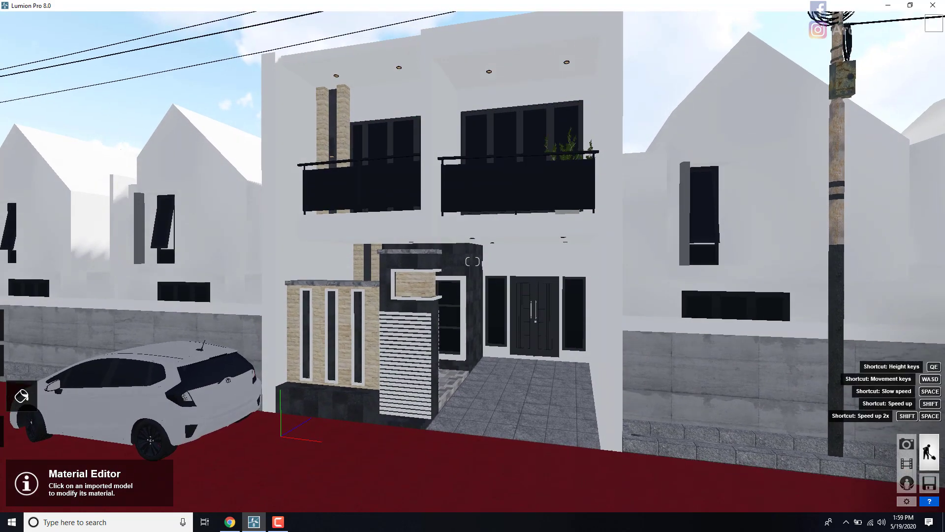
Step: Apply the outdoor glass material Glass Panels 001 to the house's window panes and save the change
key(w)
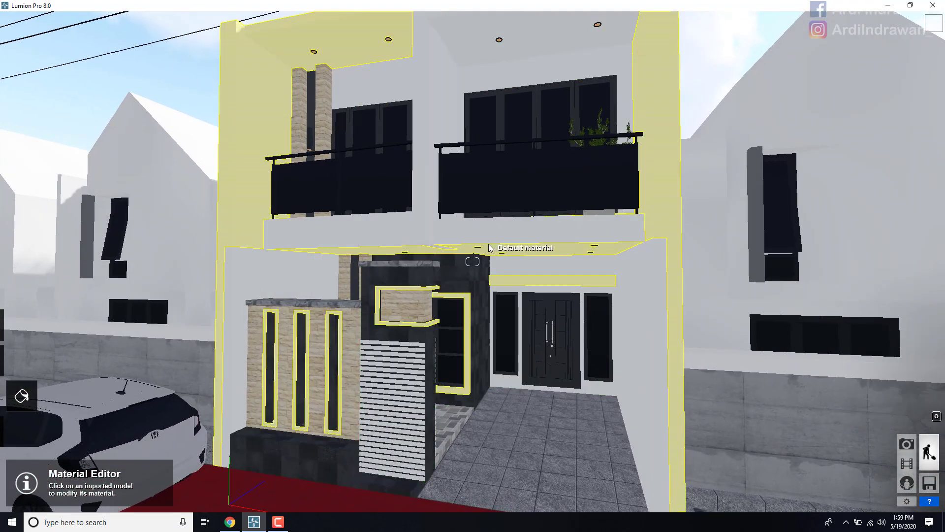
mouse_move(21, 396)
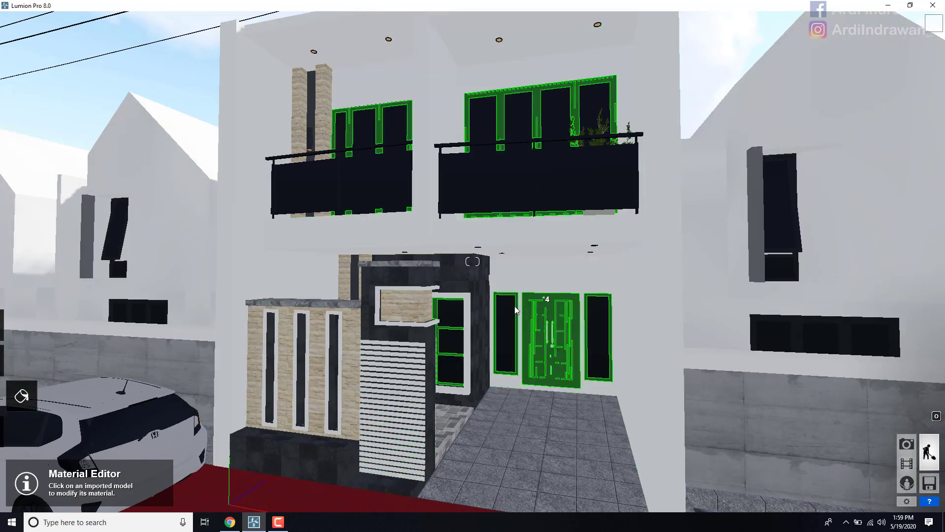
key(w)
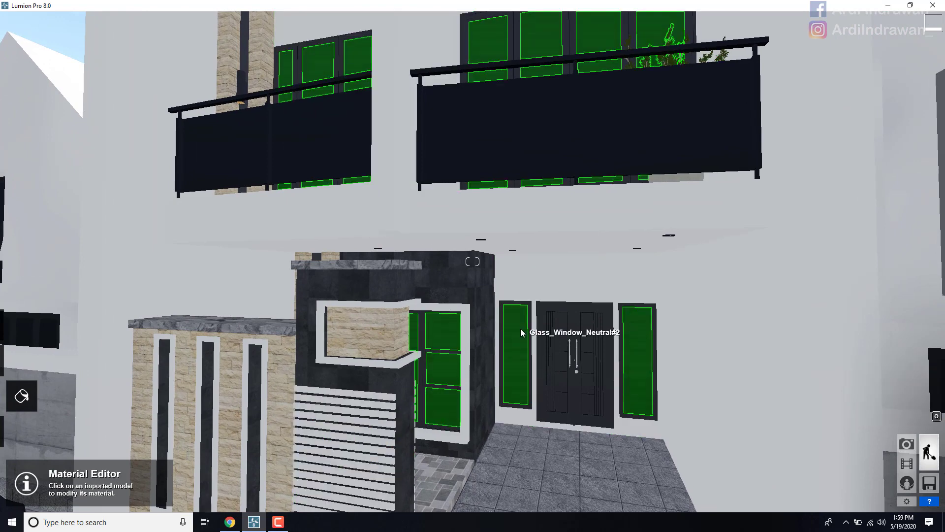
click(520, 332)
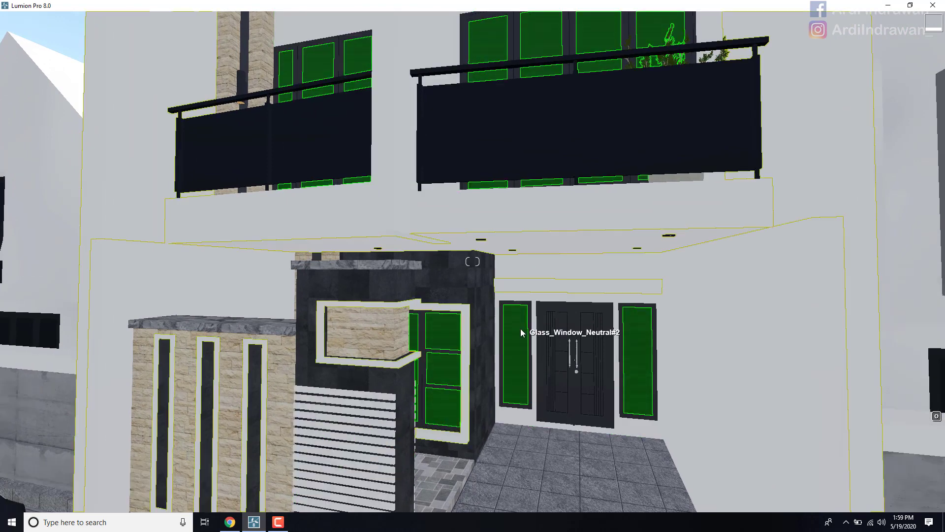
click(70, 183)
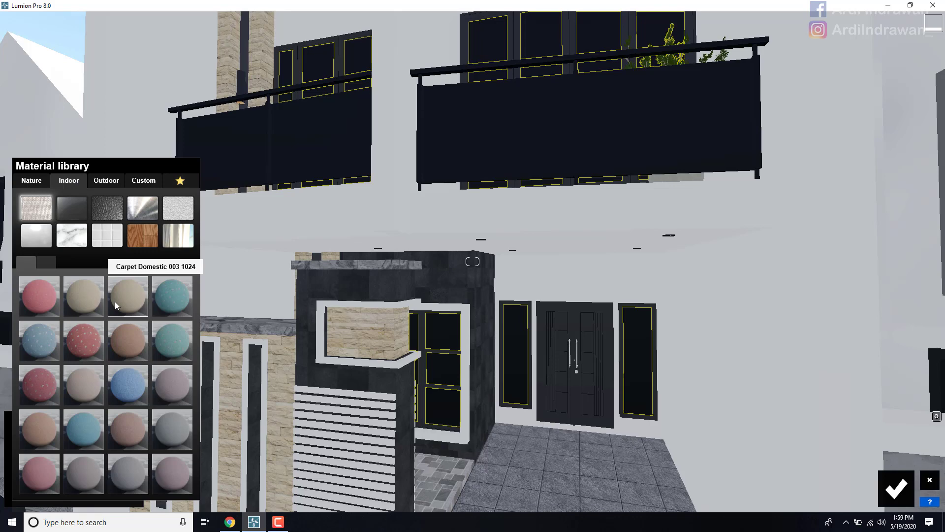
click(102, 182)
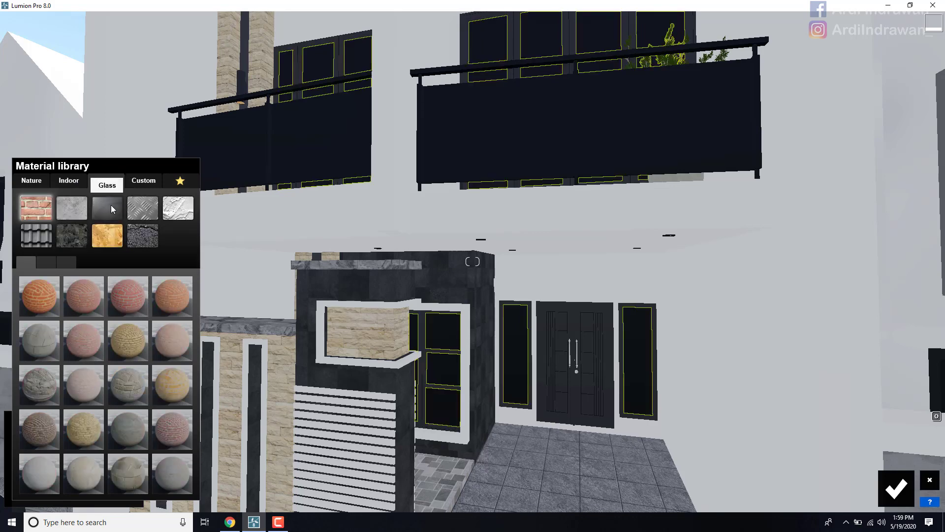
click(111, 206)
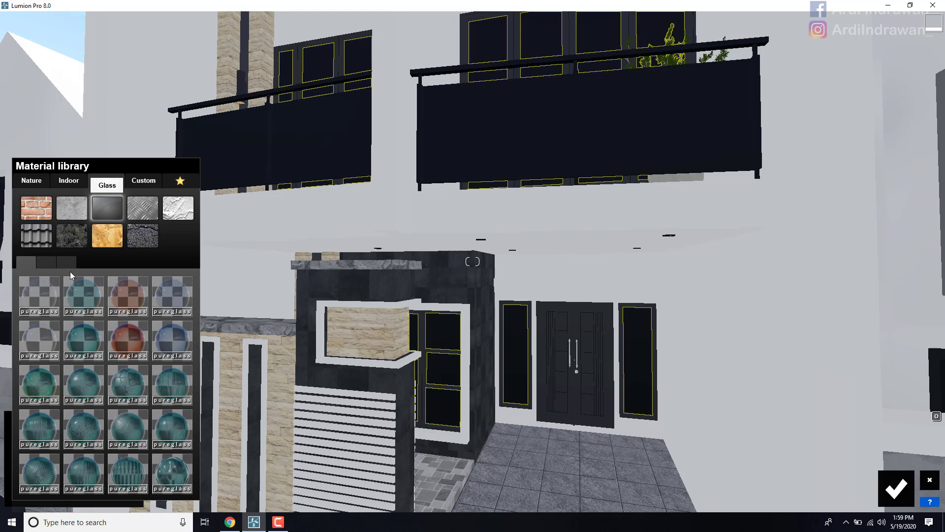
click(36, 303)
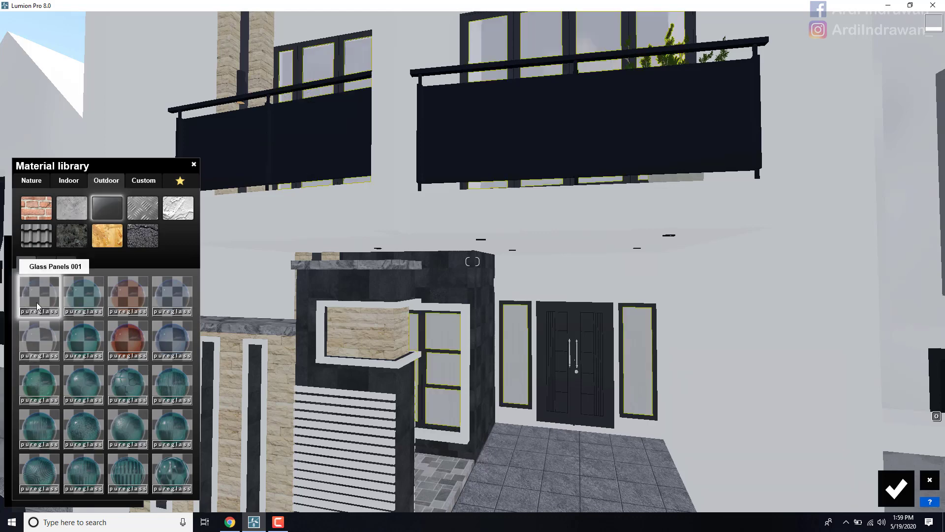
click(37, 302)
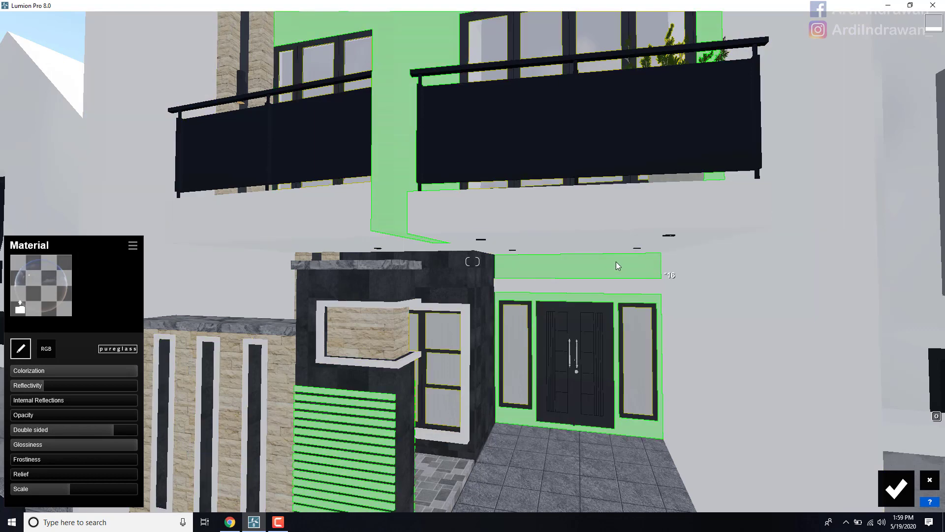
right_drag(616, 261, 617, 262)
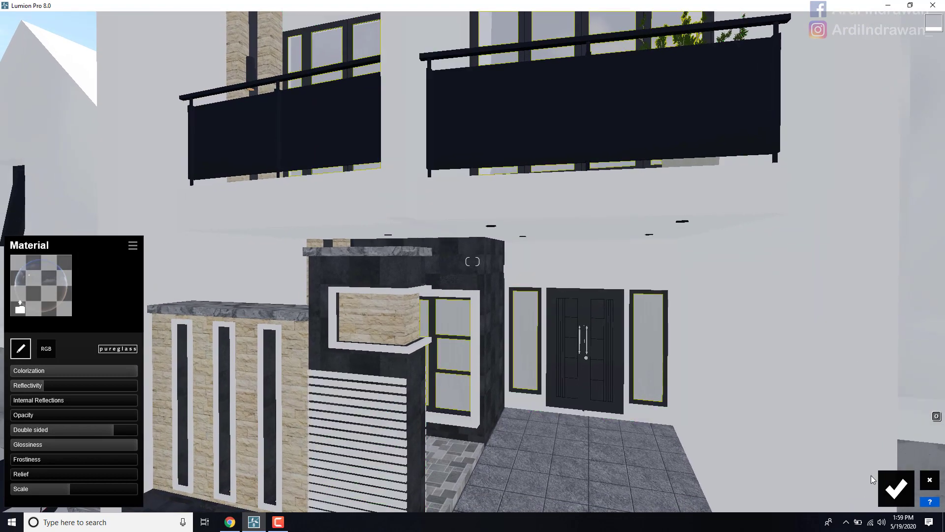
click(895, 487)
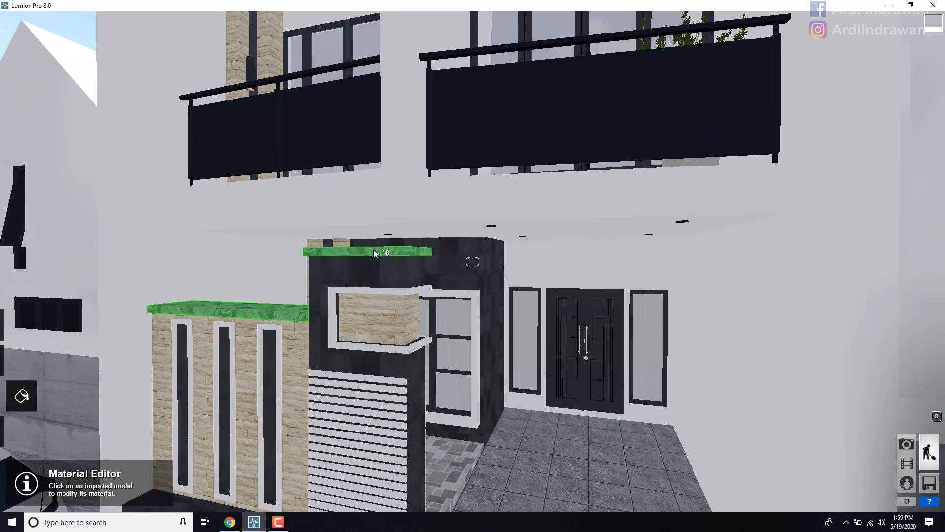
Step: Assign the custom Standard material to the cap slabs on the stone fence and the dark pillar
click(373, 250)
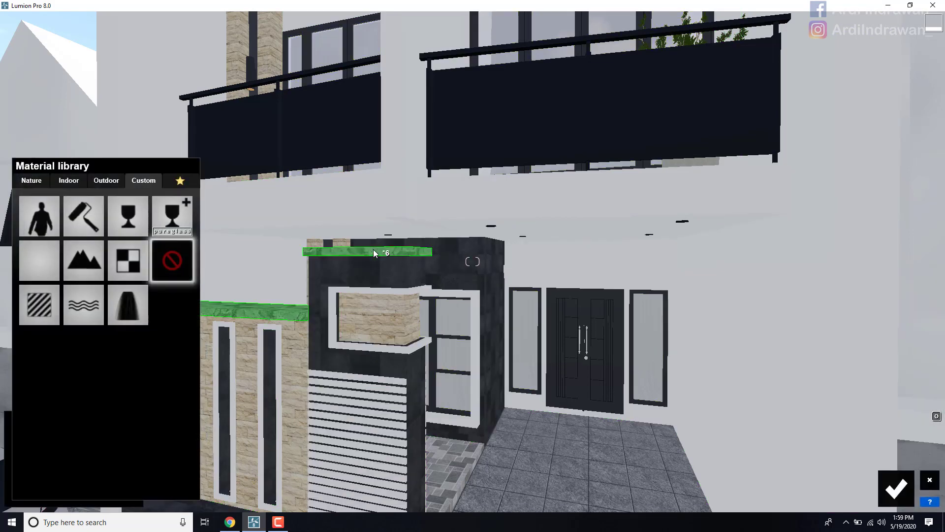
click(39, 304)
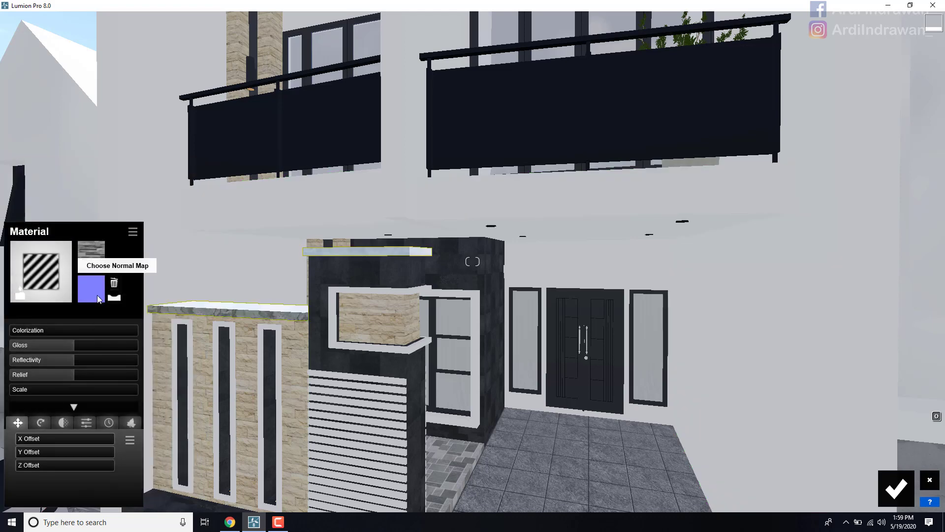
click(93, 253)
click(486, 231)
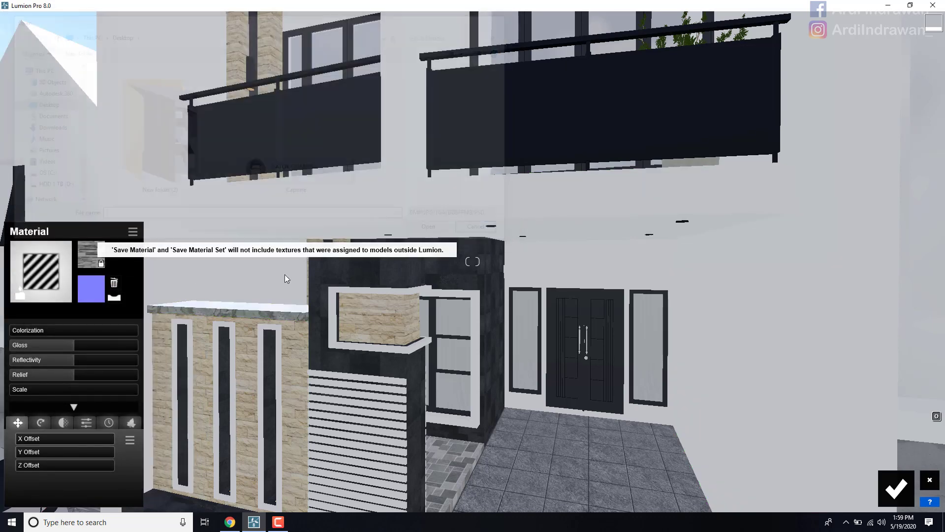
click(93, 253)
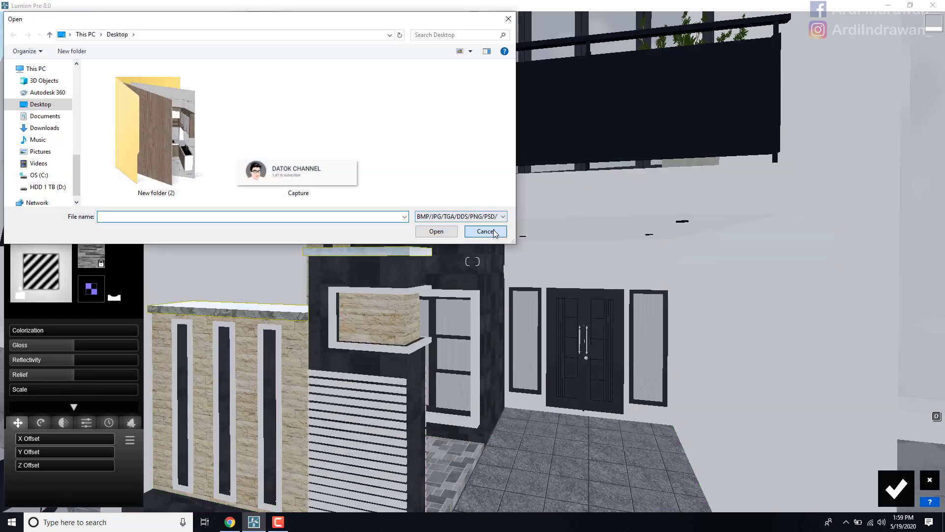
click(486, 232)
click(101, 264)
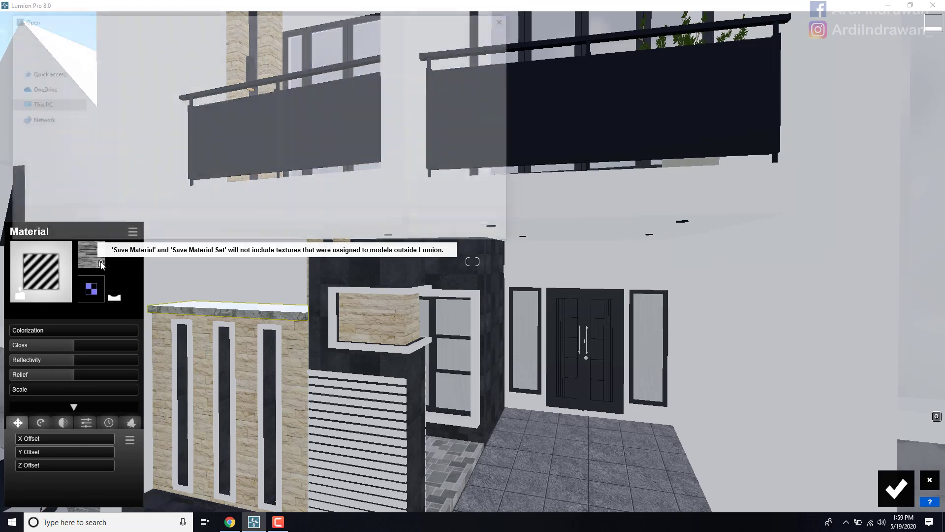
click(484, 234)
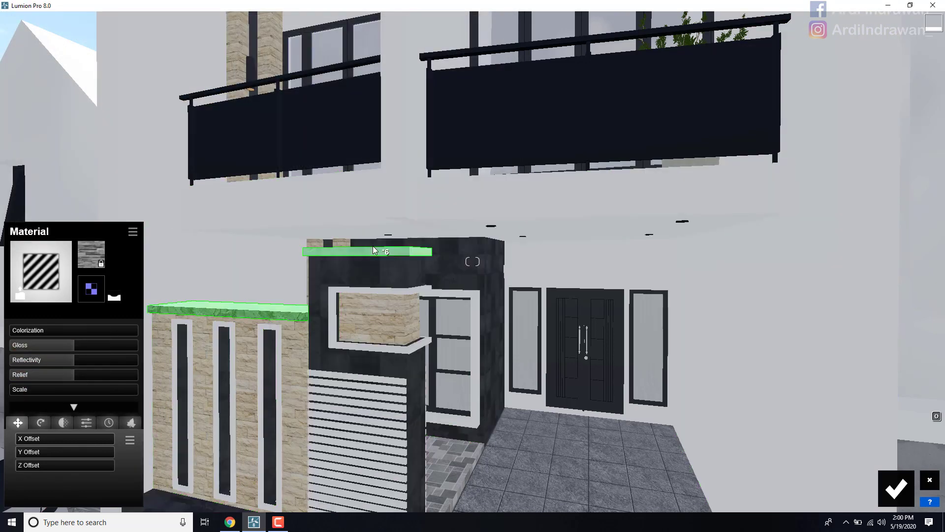
Step: Set the cap slabs' colorization to 1.0 with white, check them up close, and save the material change
mouse_move(30, 328)
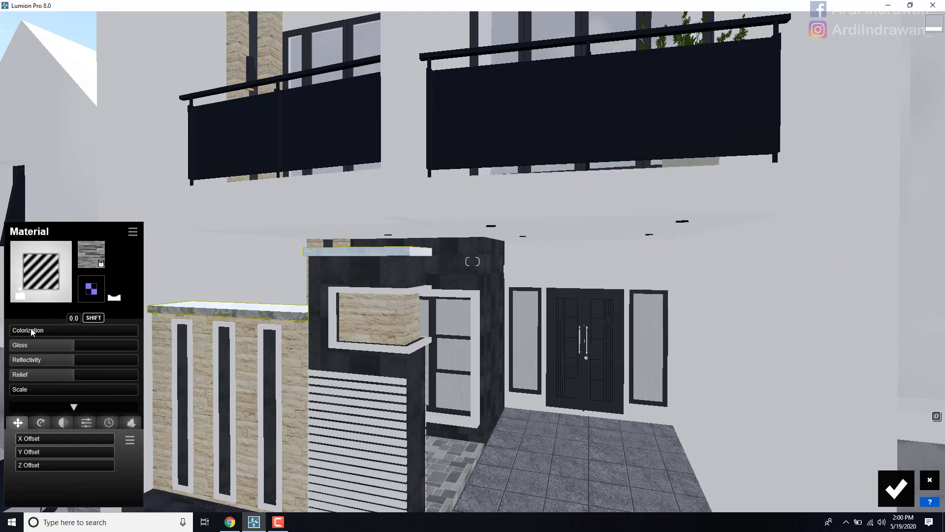
click(134, 329)
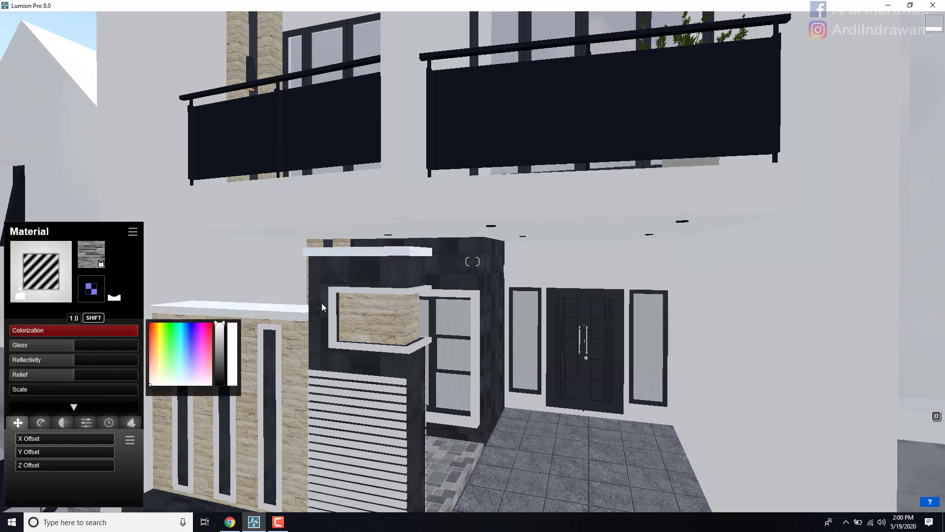
key(w)
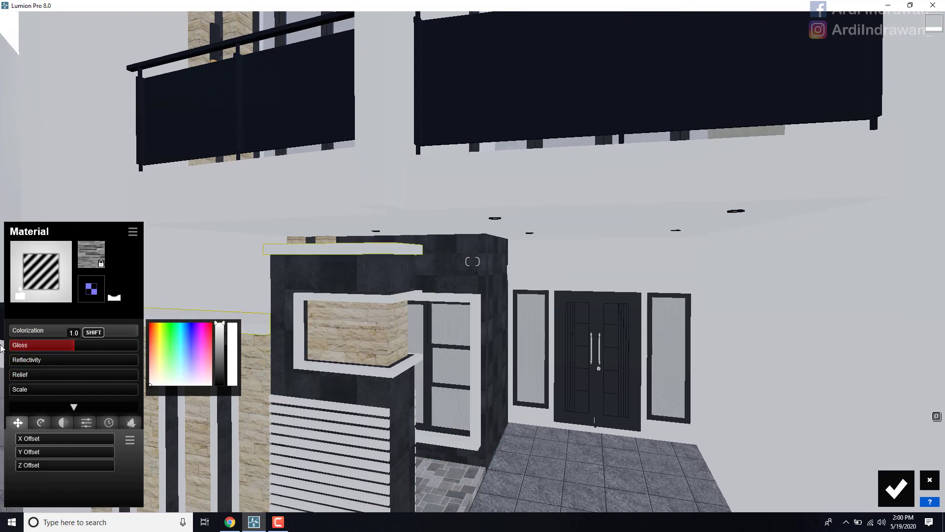
key(s)
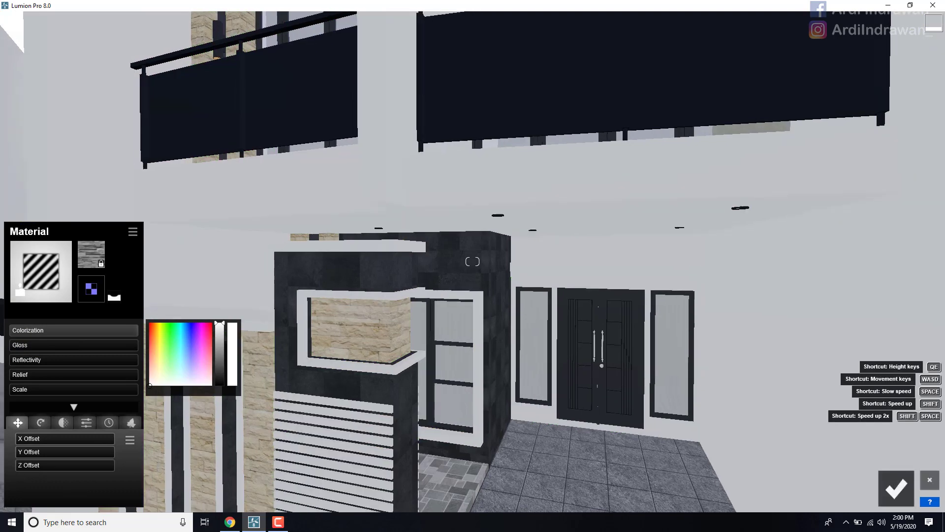
right_drag(644, 274, 540, 305)
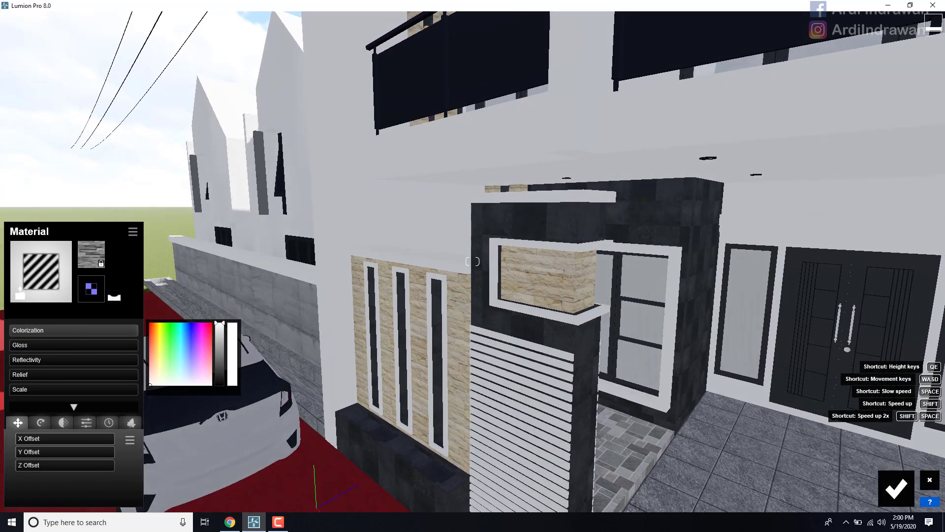
right_drag(467, 286, 513, 281)
key(w)
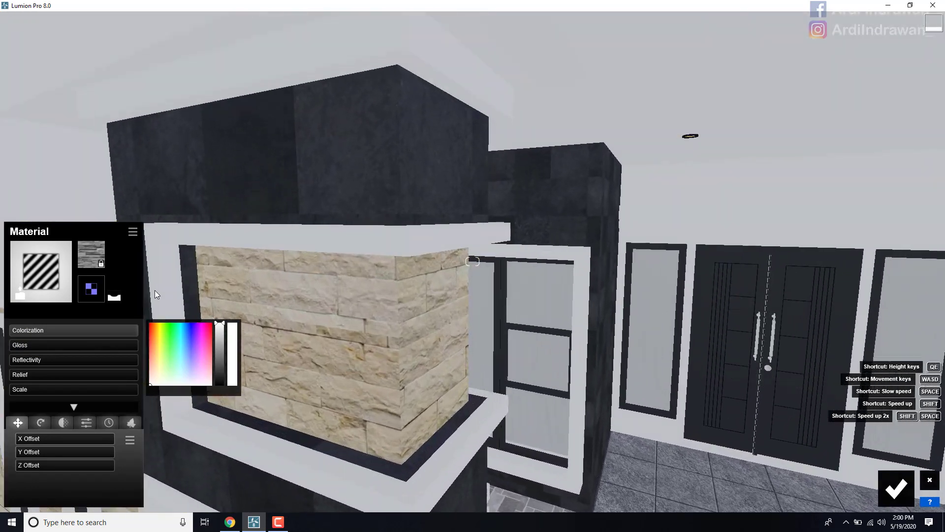
key(s)
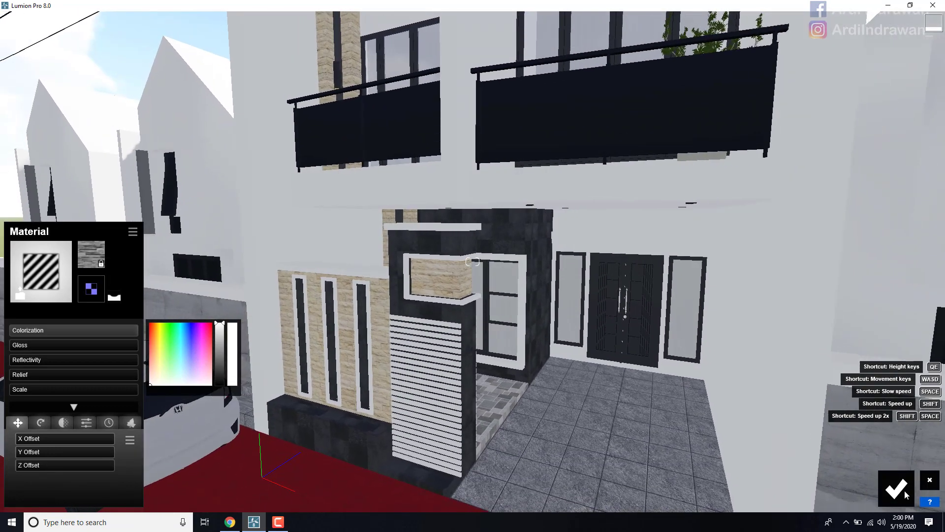
click(905, 494)
Step: Set the reflectivity of the house's window glass to 2.5 and save the material change
key(w)
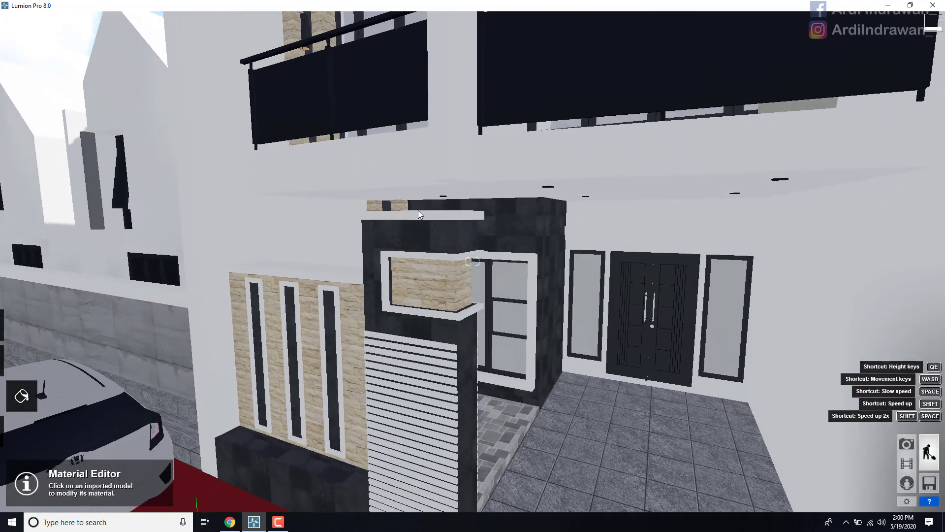
key(s)
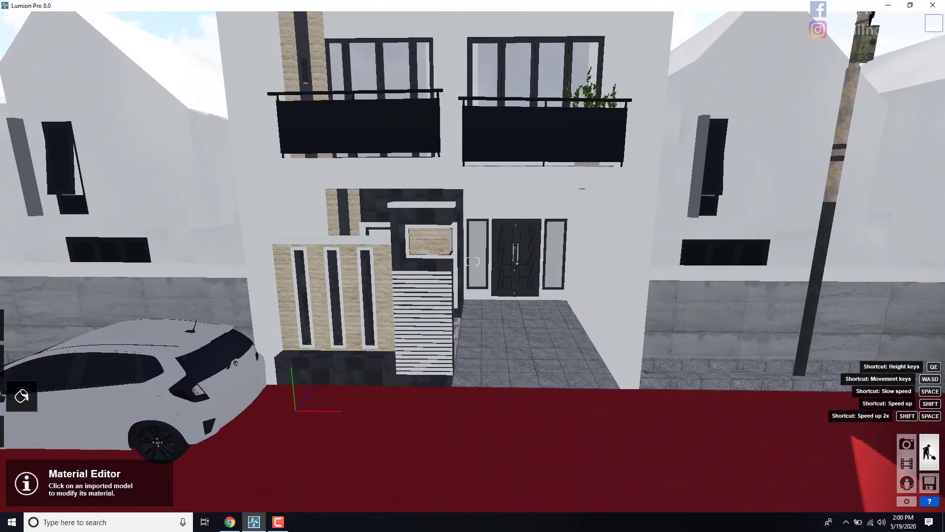
right_drag(645, 246, 602, 202)
key(d)
key(w)
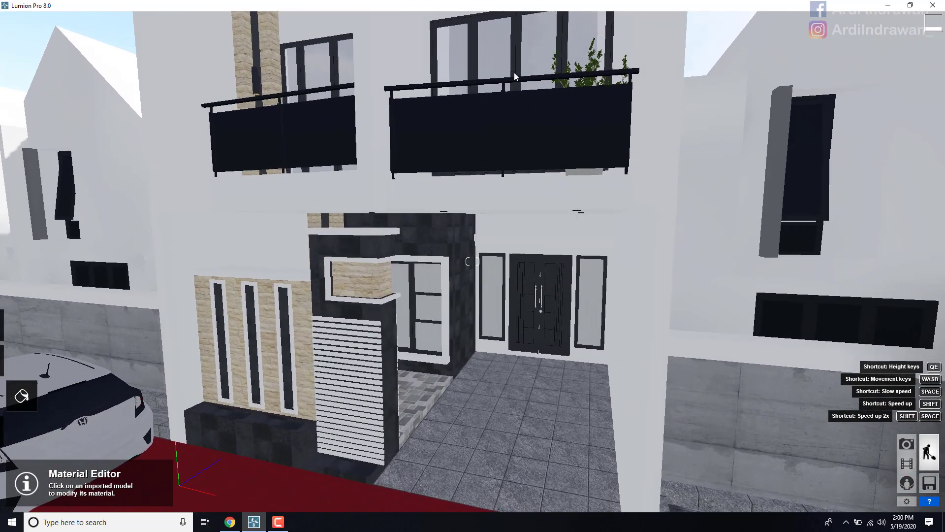
click(86, 329)
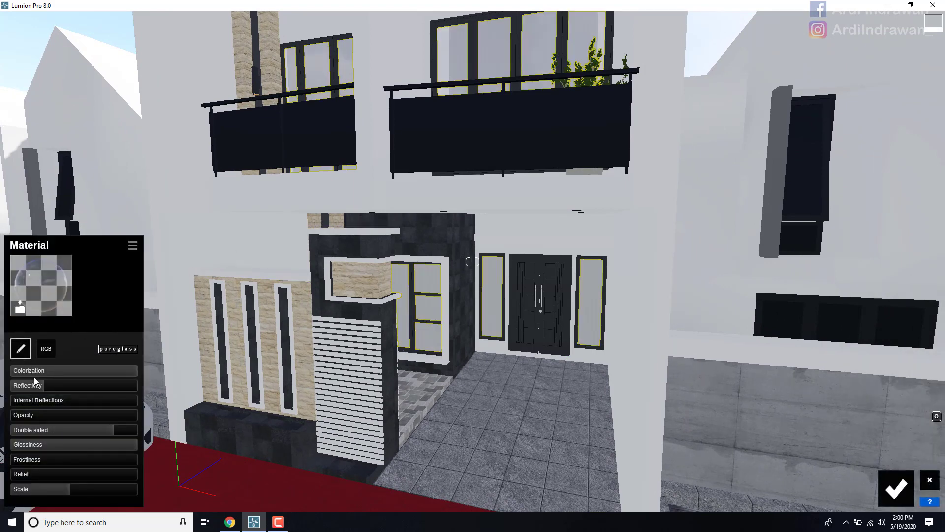
mouse_move(42, 386)
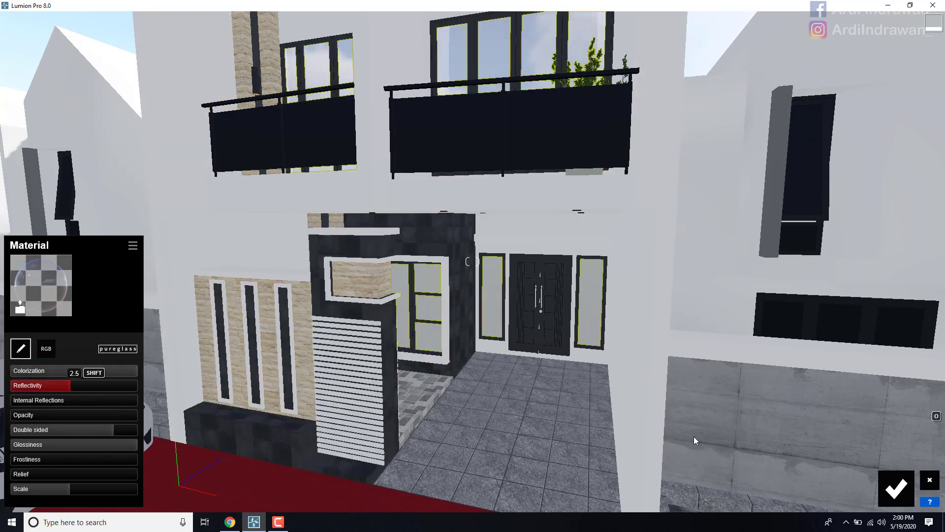
click(896, 488)
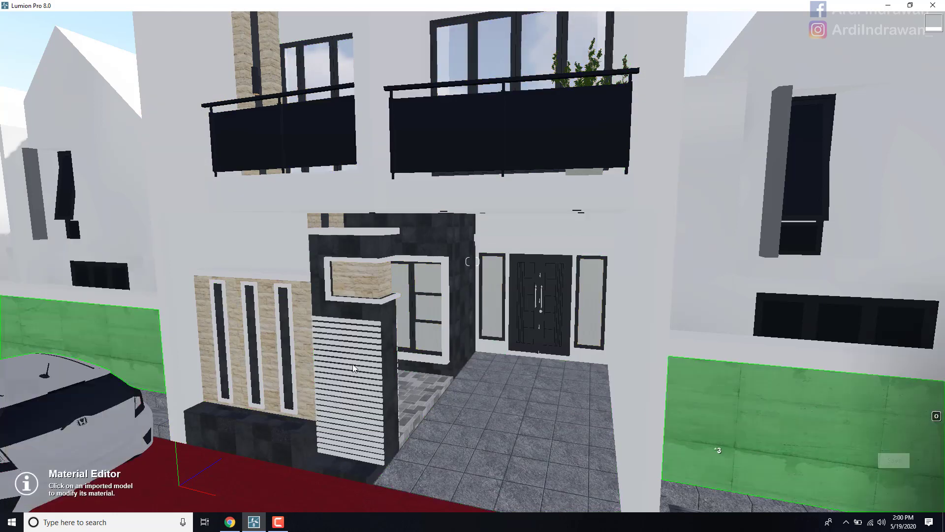
Step: Examine the carport floor, the red ground in front of the house, the fence and the whole facade
scroll(353, 364, down, 5)
key(s)
right_drag(473, 261, 497, 339)
key(w)
key(w)
key(s)
key(s)
right_drag(266, 261, 257, 332)
key(w)
key(w)
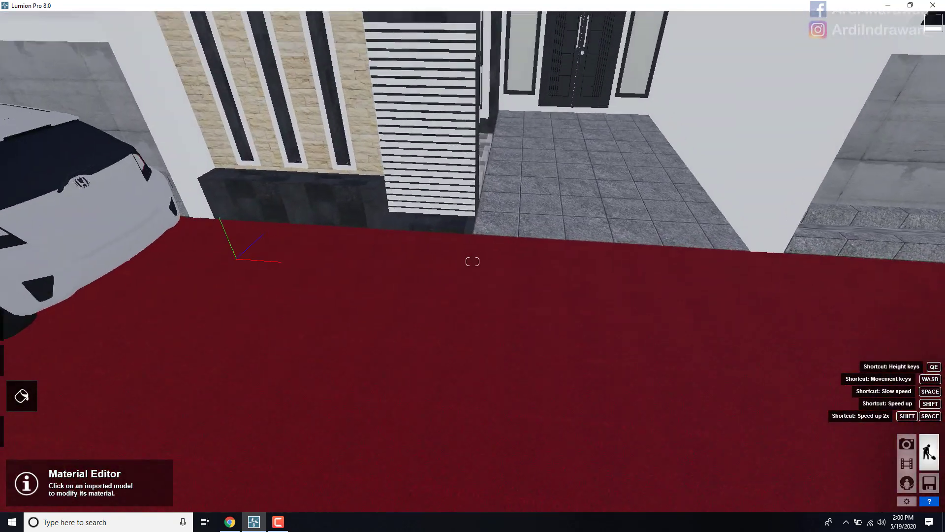
right_drag(356, 333, 356, 256)
key(s)
key(s)
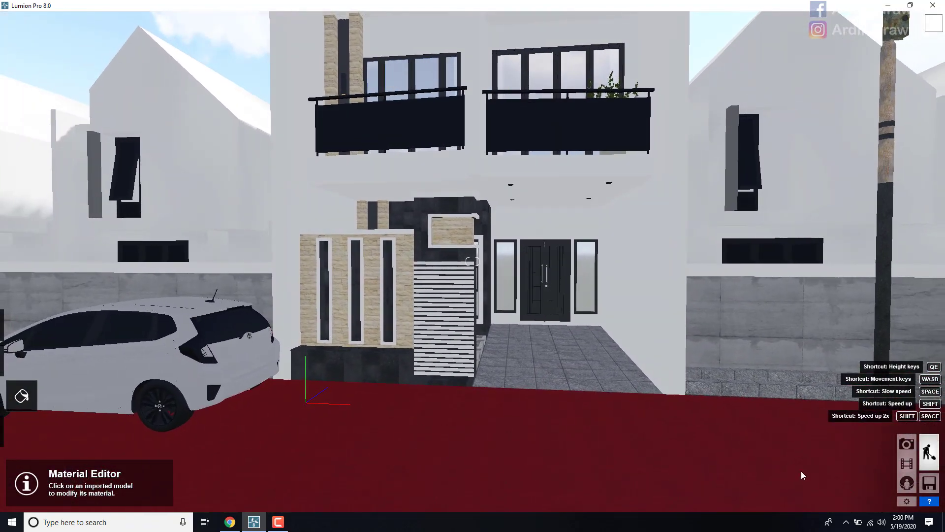
Step: Set the editor quality to High quality and check the entrance and facade in the scene
click(907, 501)
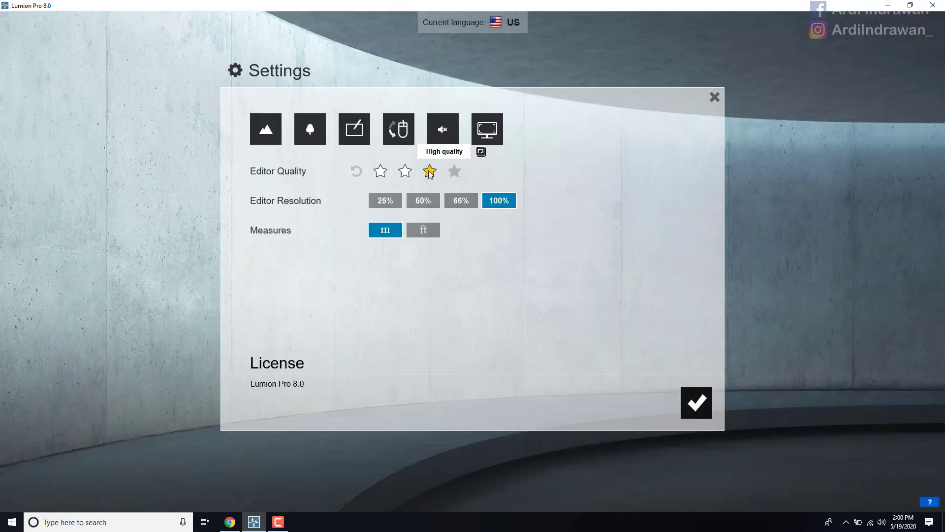
click(703, 407)
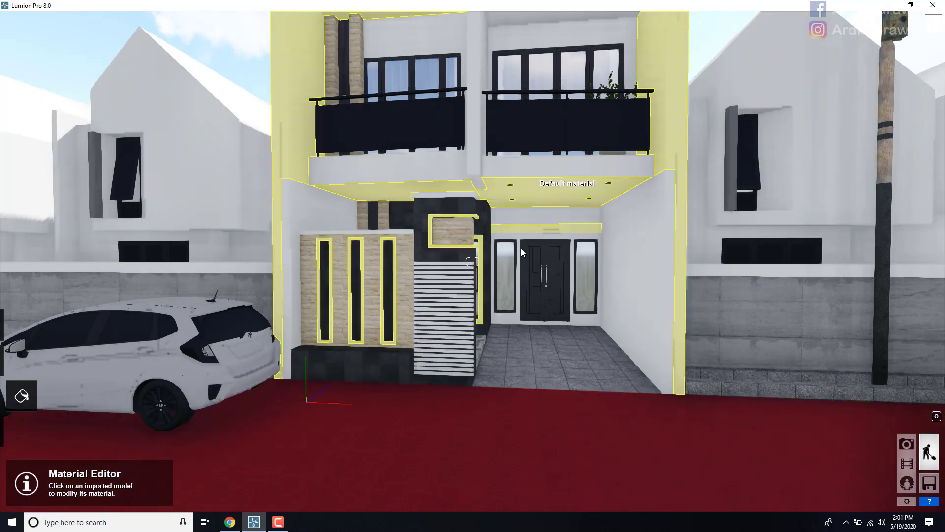
key(d)
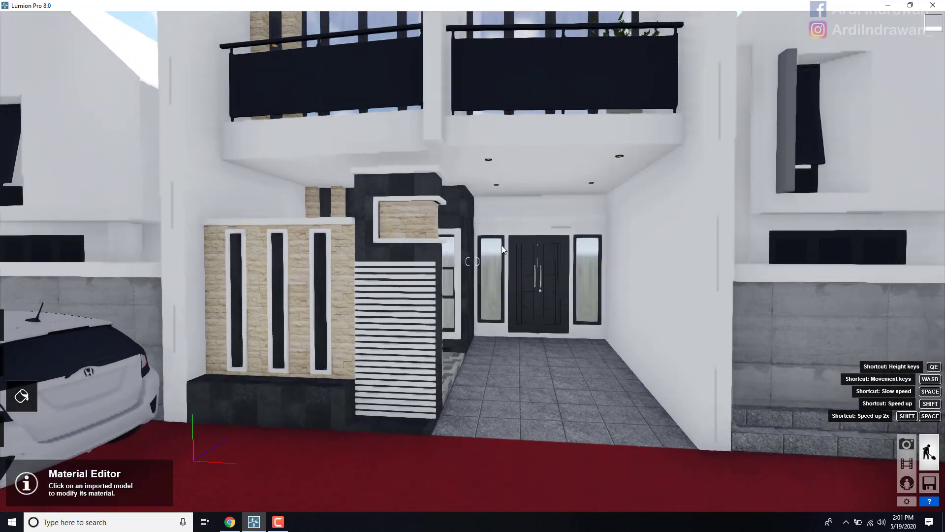
right_drag(501, 246, 404, 246)
key(w)
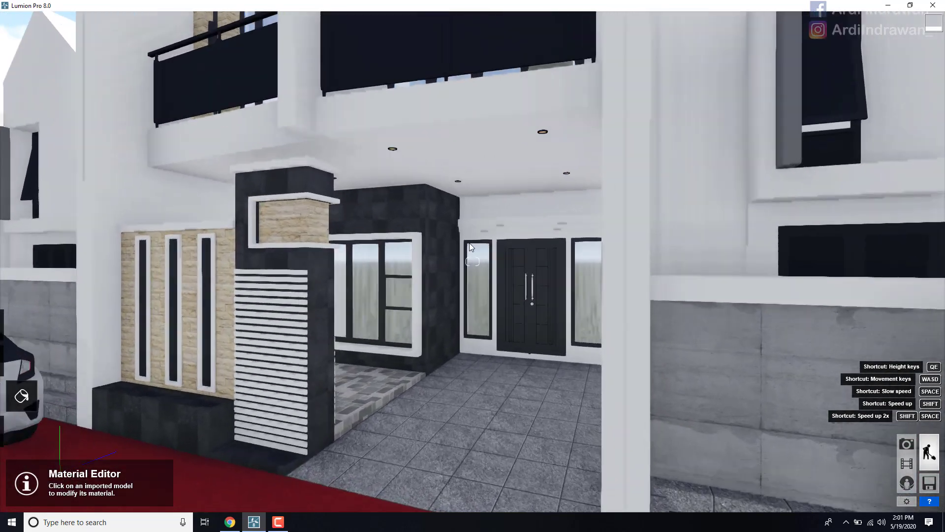
key(s)
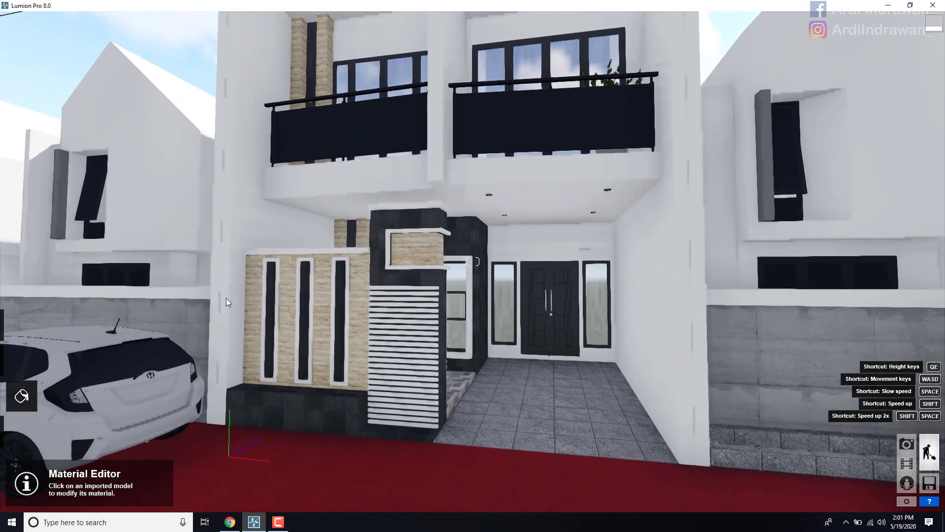
Step: Switch from material editing to object placement and browse the barrier and industrial categories of the outdoor object library
click(21, 433)
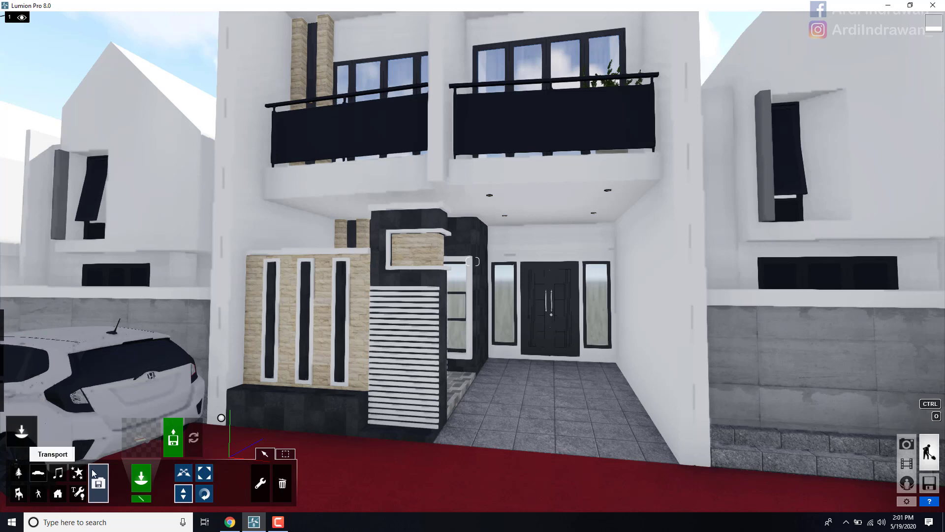
click(81, 493)
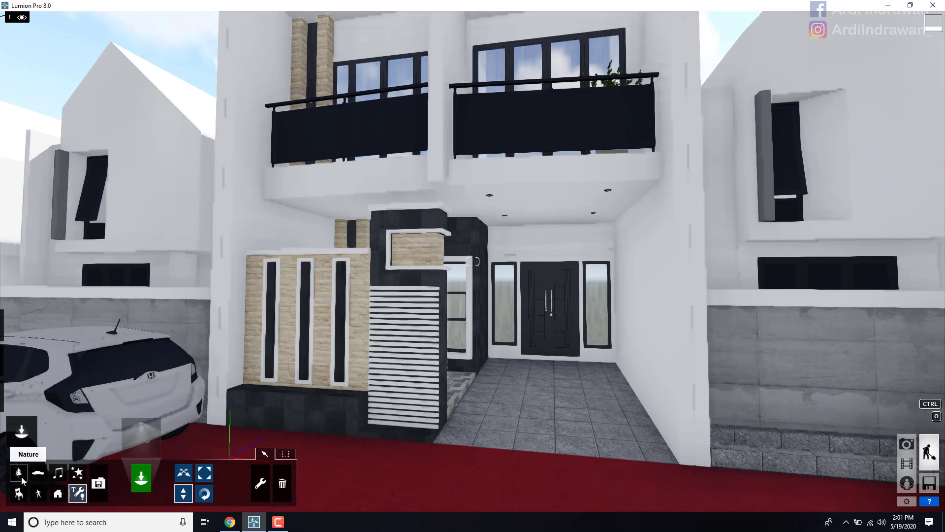
mouse_move(7, 441)
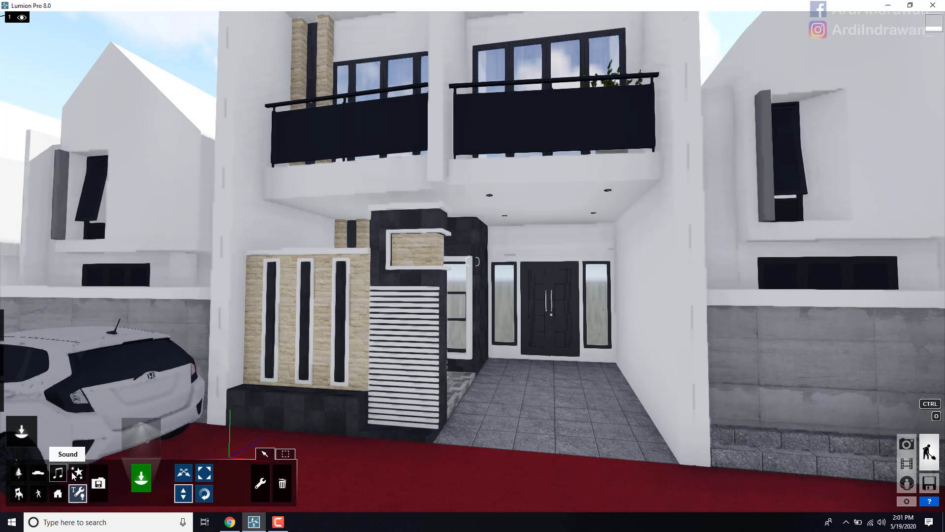
click(63, 498)
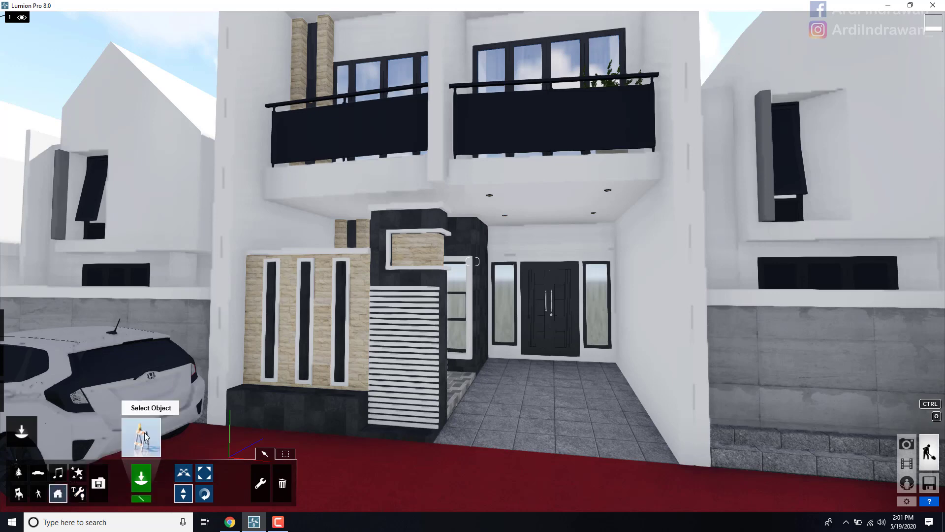
click(144, 432)
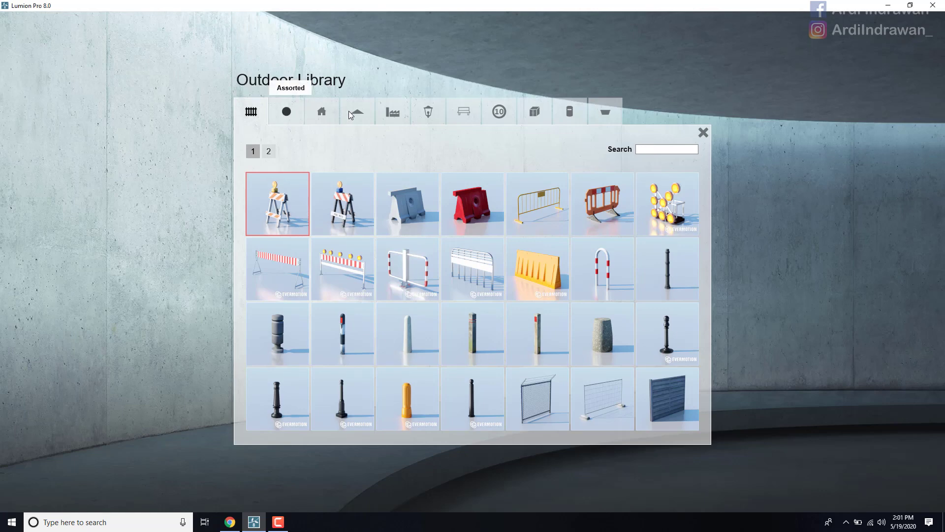
click(366, 110)
click(393, 111)
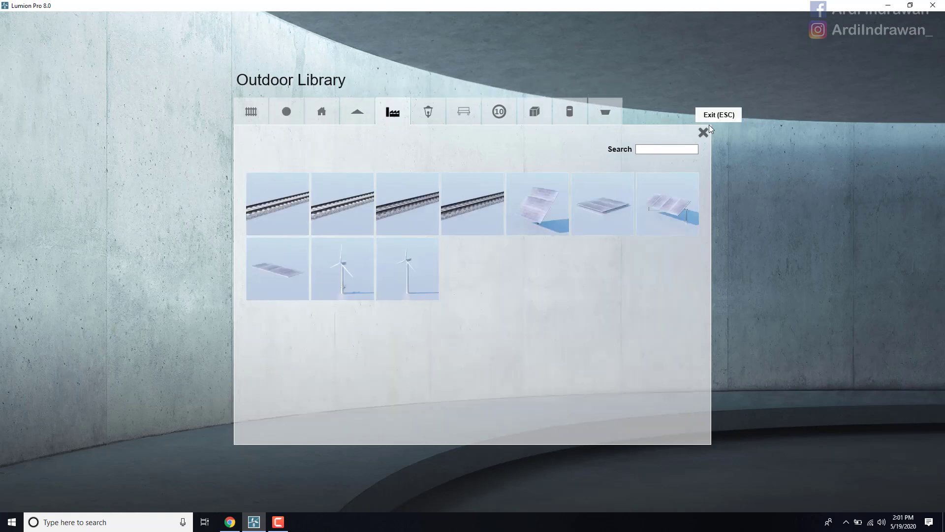
click(703, 133)
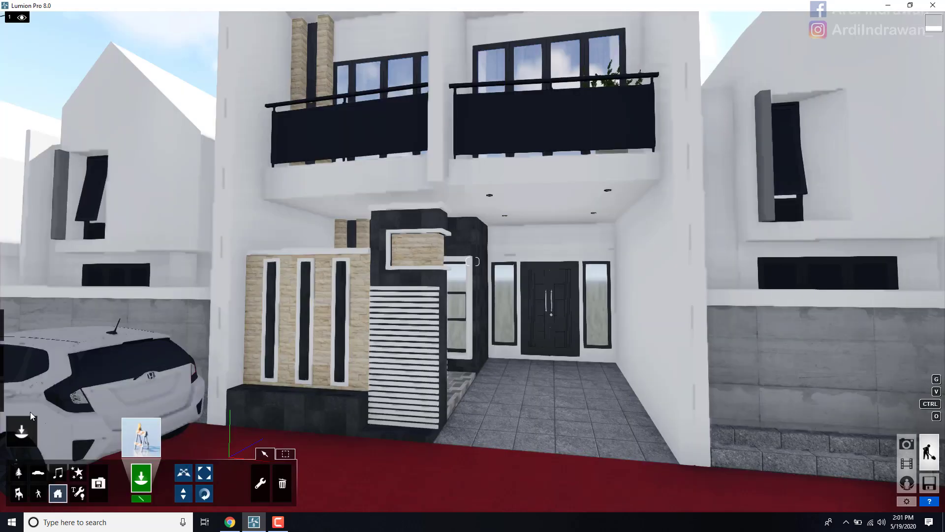
Step: Browse the trees in the Nature object library and close it without choosing a plant
click(19, 473)
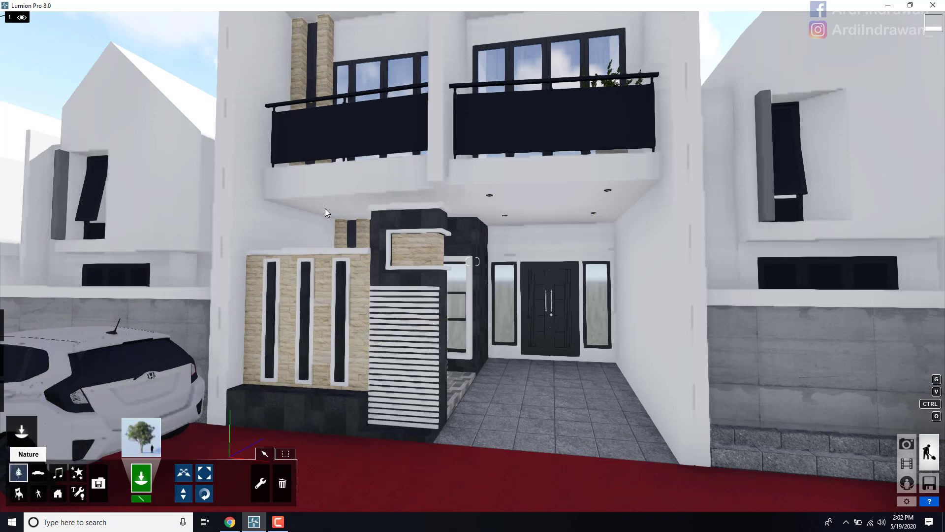
click(146, 442)
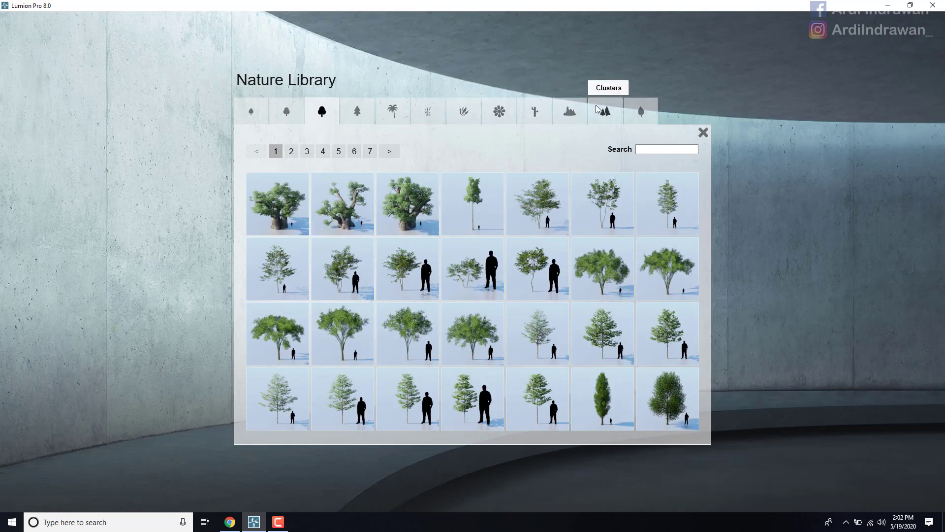
click(703, 133)
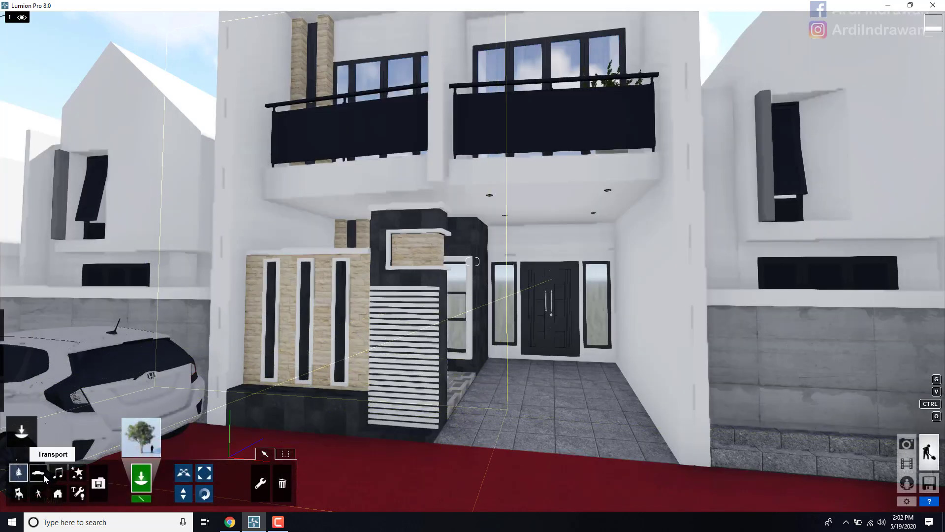
Step: Browse the Transport library's categories, from buses and sports cars to aircraft, trains and cars, and close it without choosing an object
click(38, 474)
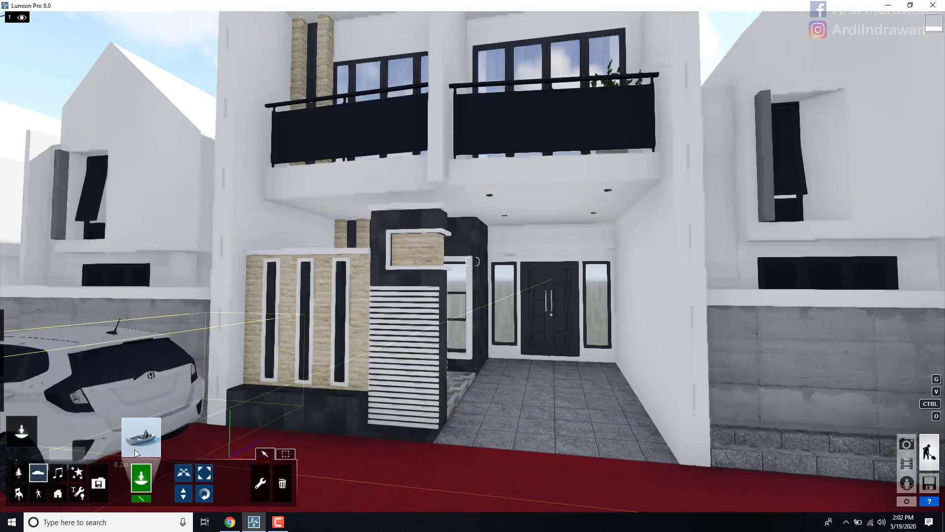
click(135, 448)
click(295, 114)
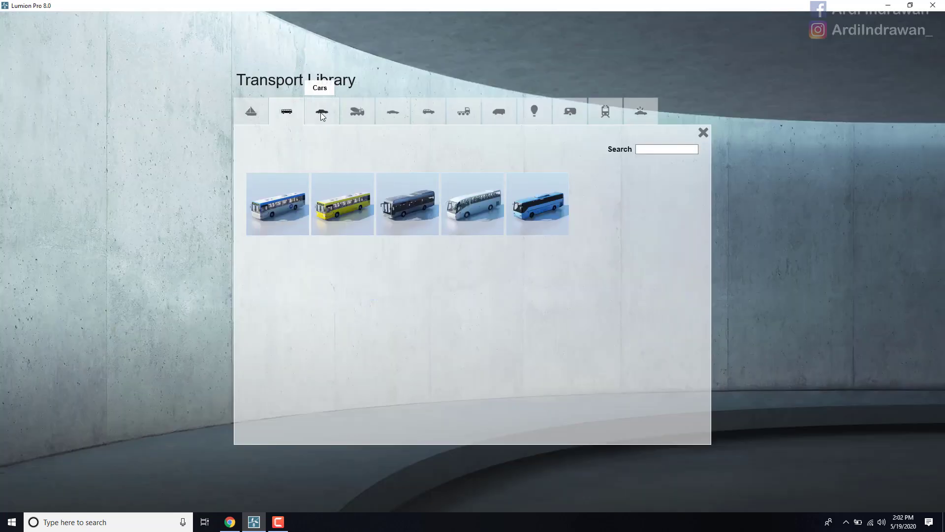
click(356, 117)
click(396, 117)
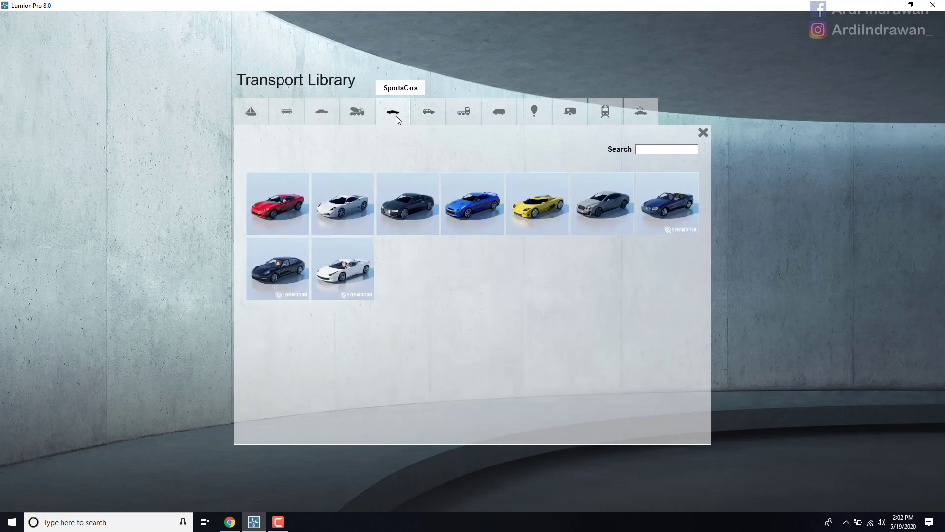
click(443, 116)
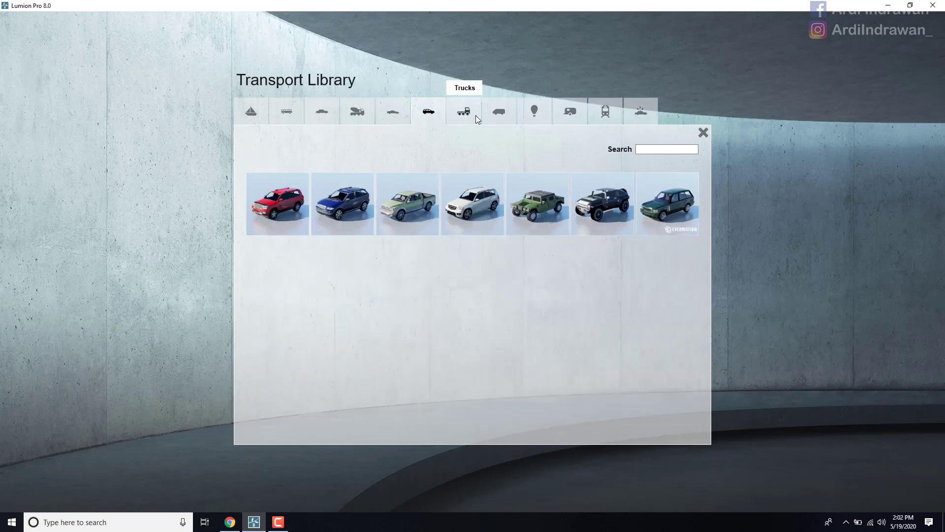
click(476, 116)
click(495, 113)
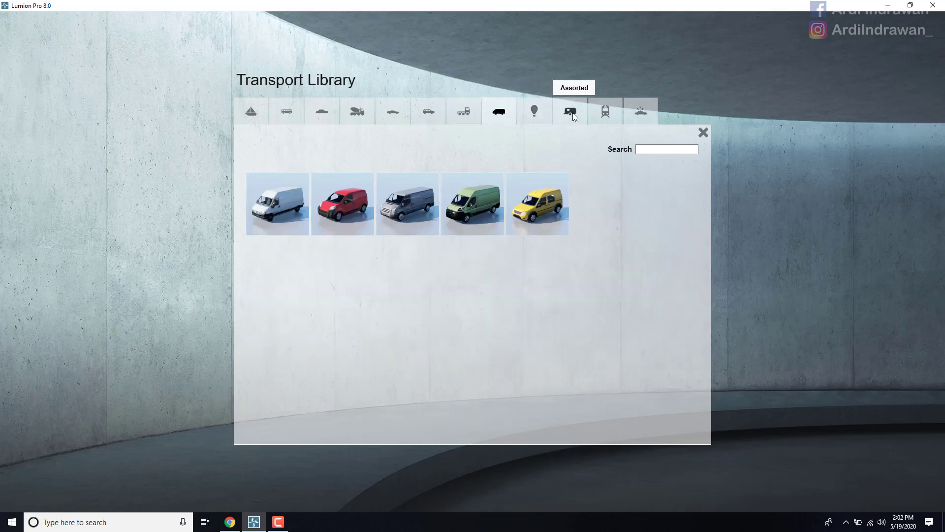
click(545, 114)
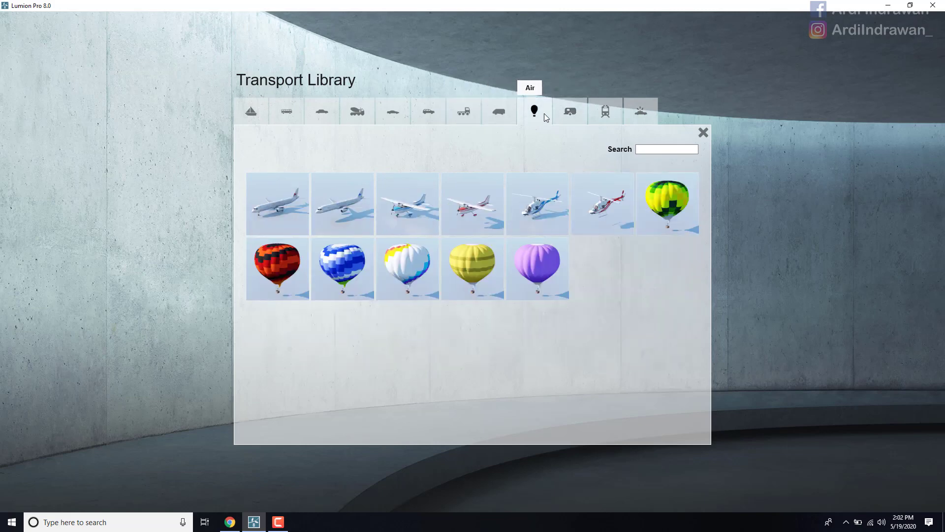
click(588, 117)
click(604, 118)
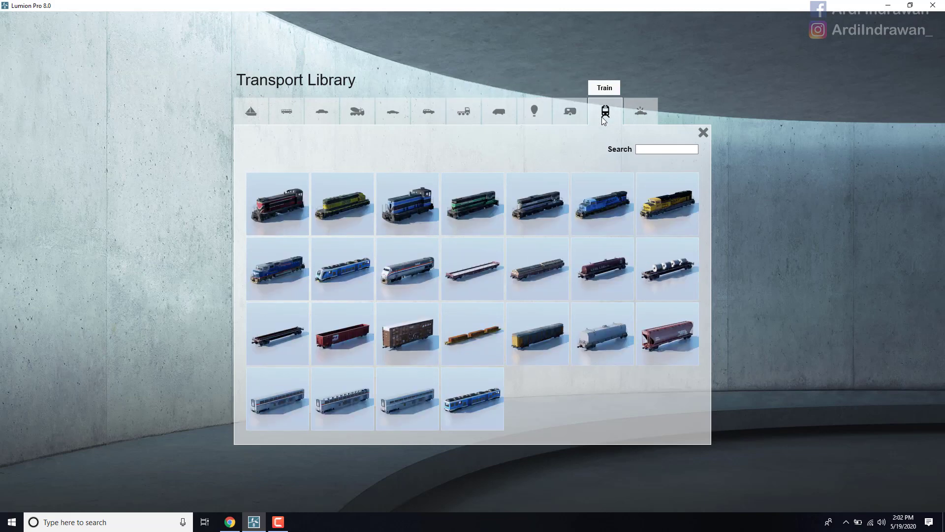
click(313, 113)
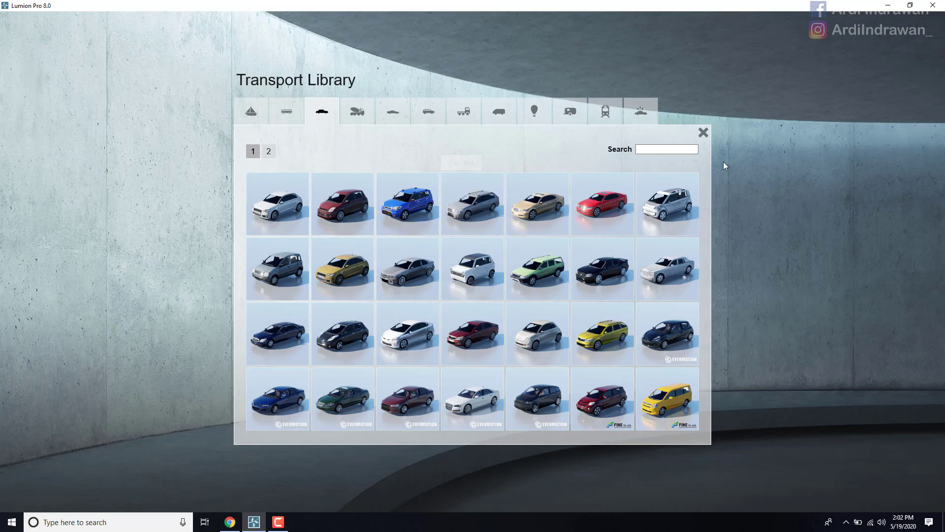
click(699, 134)
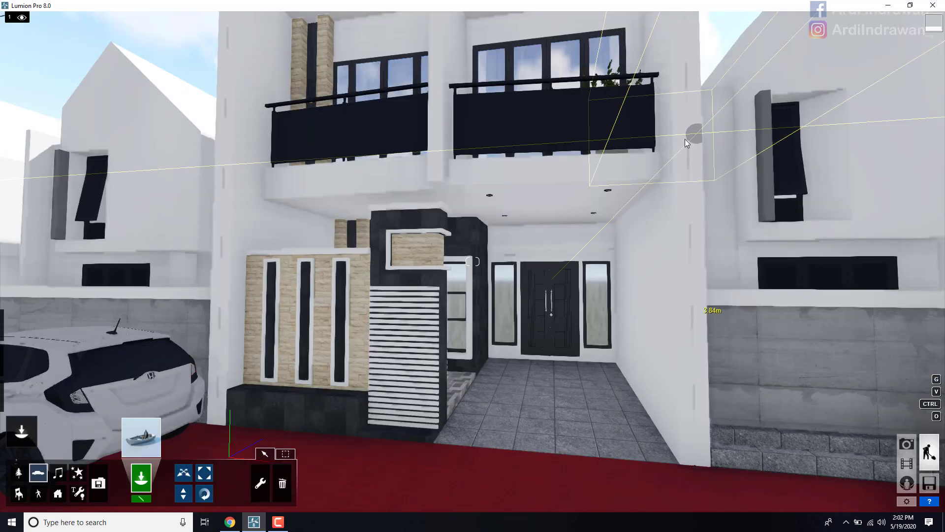
Step: Examine the white car parked on the red ground beside the house from the side and rear
key(a)
right_drag(330, 283, 227, 281)
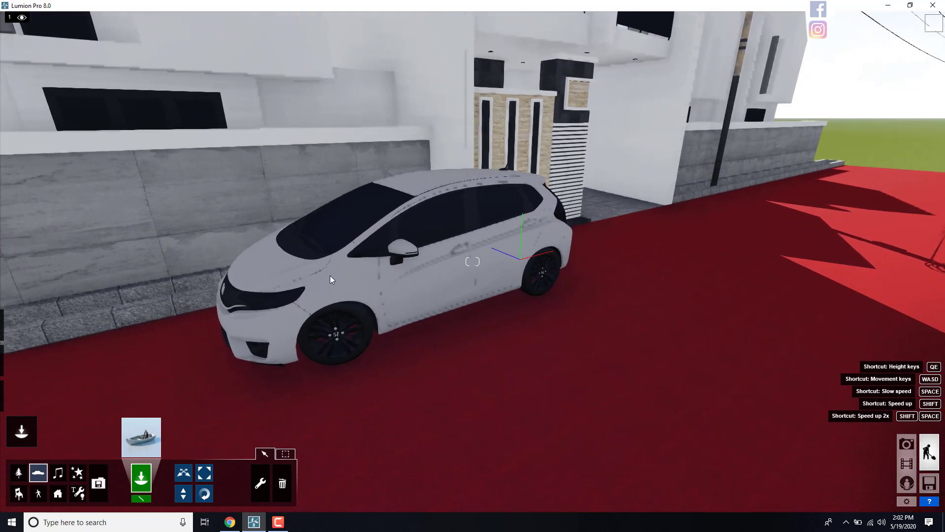
key(d)
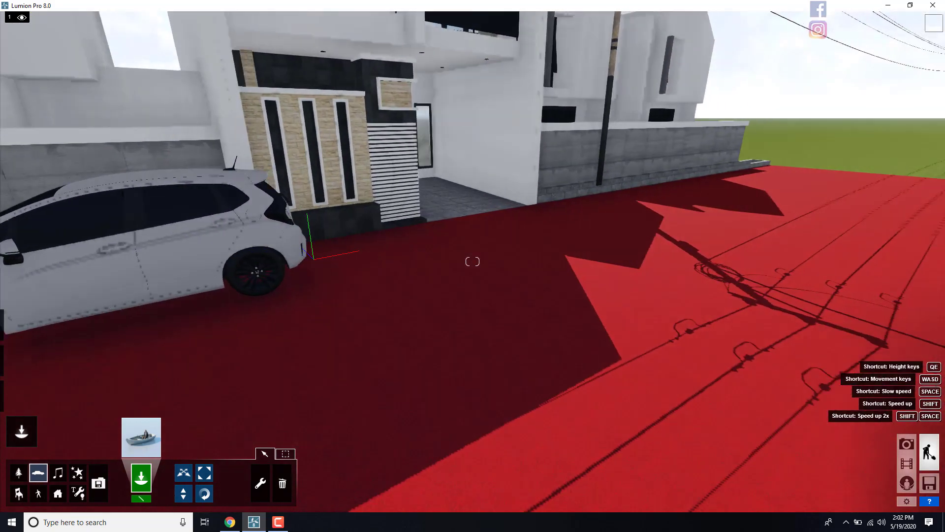
right_drag(409, 254, 362, 202)
right_drag(345, 310, 193, 294)
key(w)
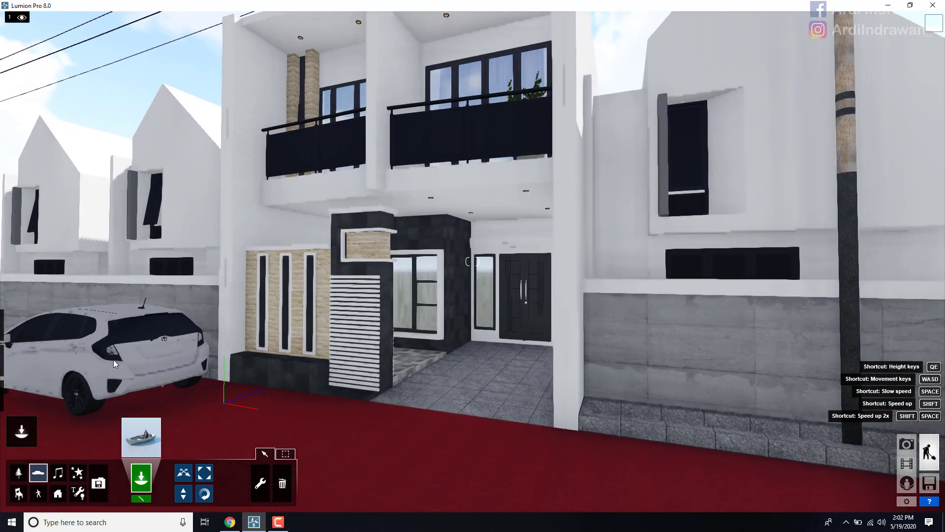
key(a)
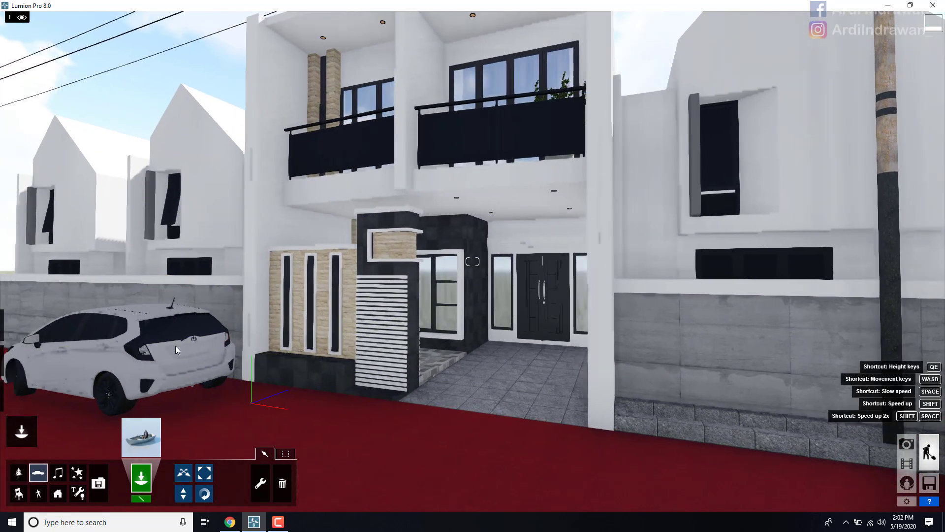
key(w)
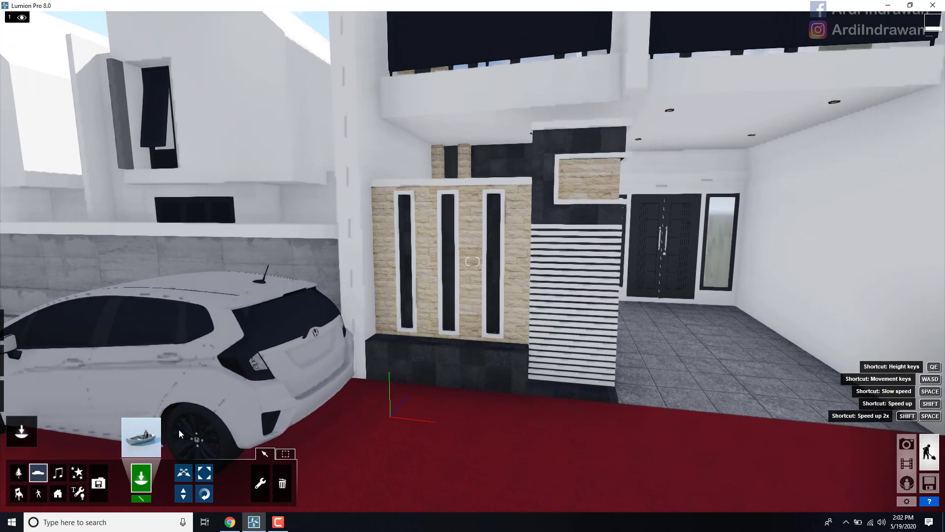
key(s)
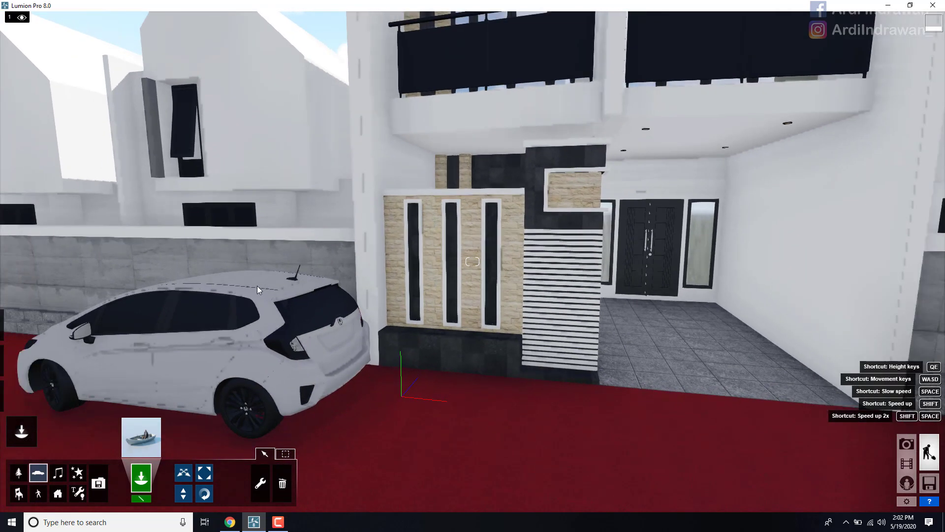
Step: Inspect the whole facade, carport and balconies of the two-storey house from near and far
key(d)
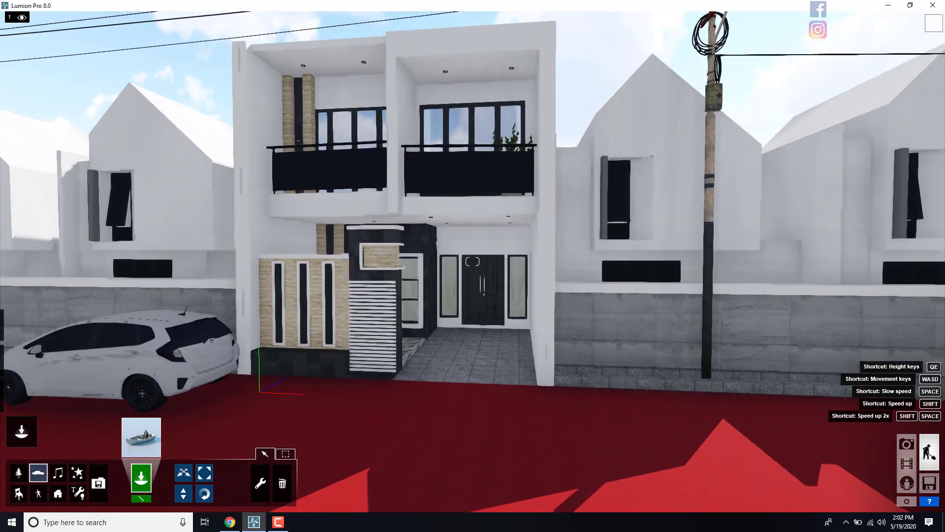
key(w)
right_drag(473, 261, 430, 241)
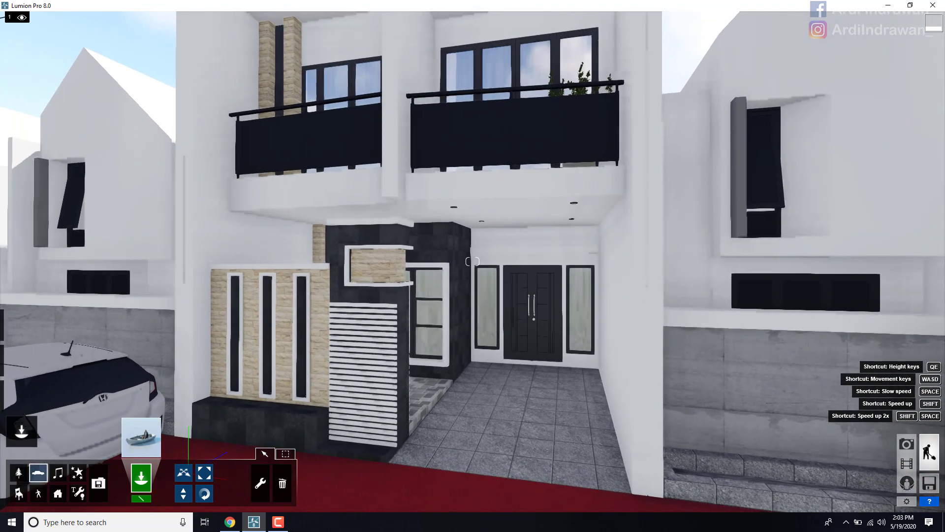
key(s)
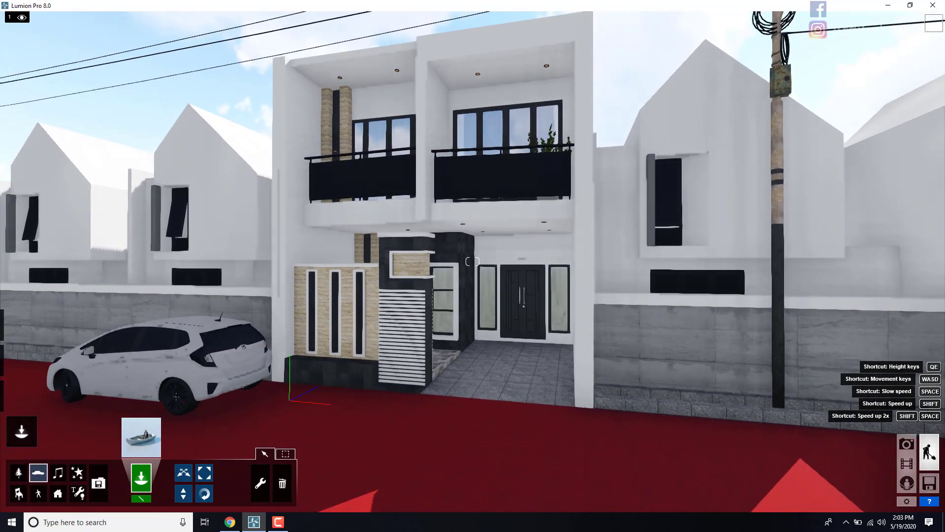
key(w)
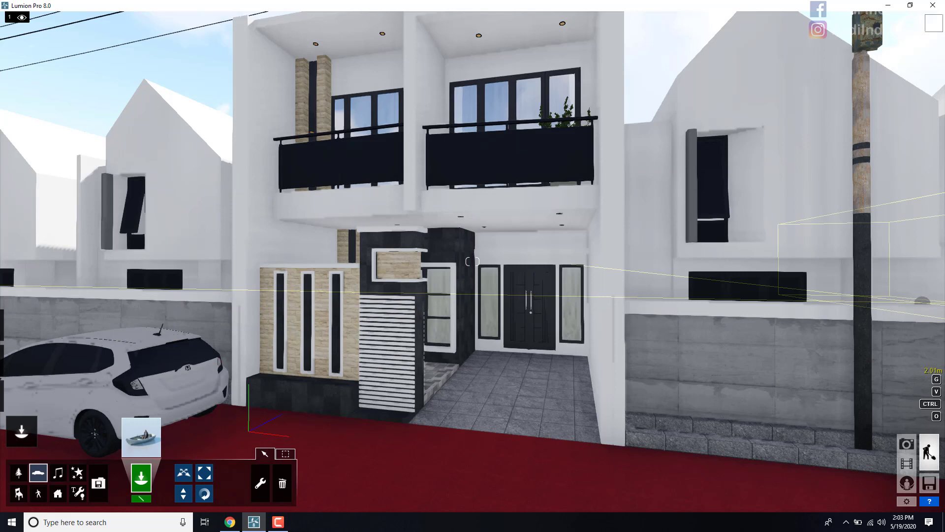
key(alt+Tab)
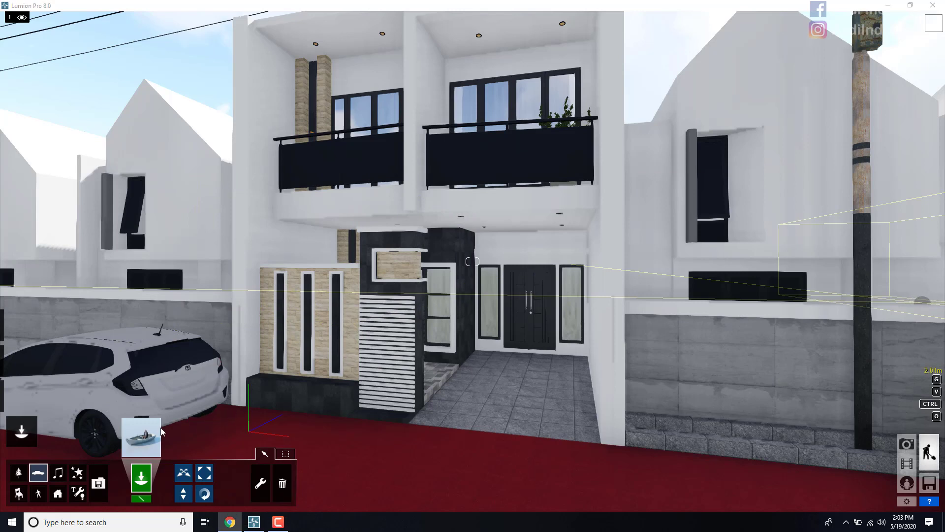
key(alt+Tab)
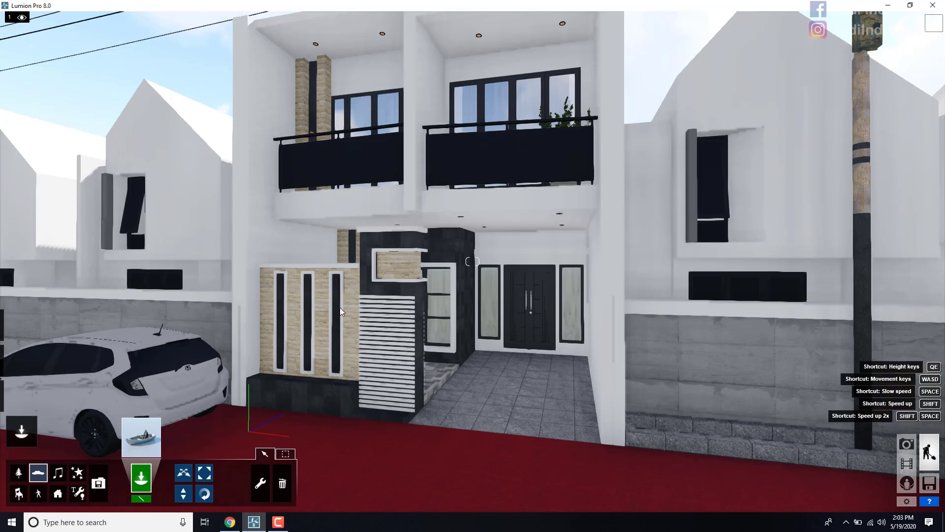
right_drag(322, 303, 372, 279)
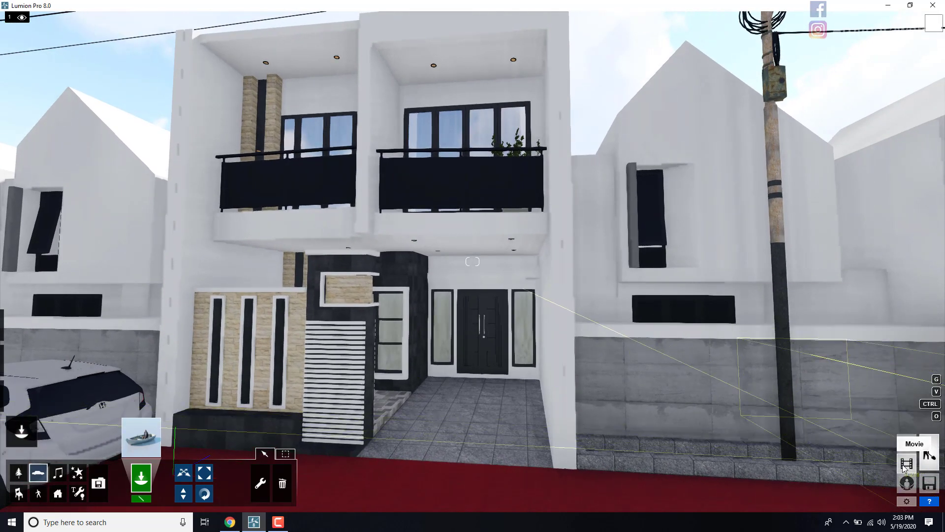
Step: Look at the empty movie clip slots in Movie mode, return to Build mode and view the whole facade
click(907, 463)
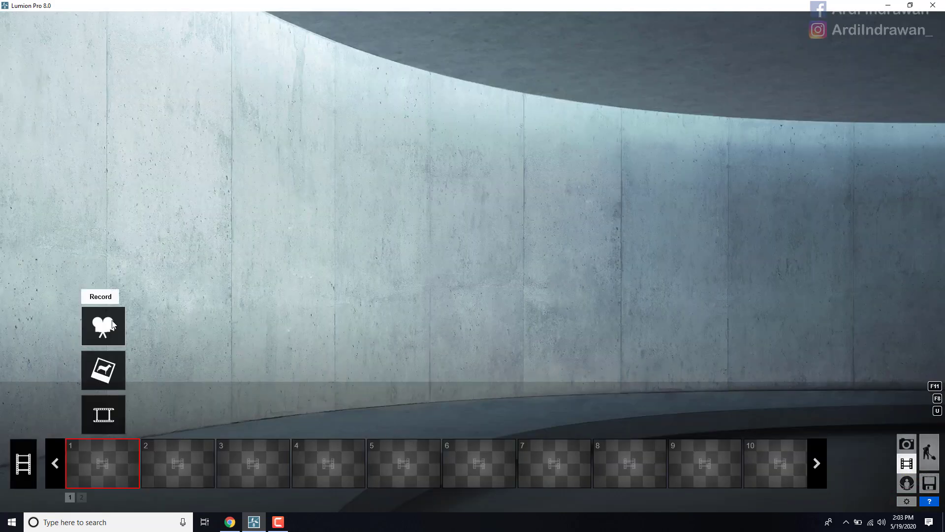
click(929, 452)
key(s)
right_drag(521, 331, 495, 349)
key(w)
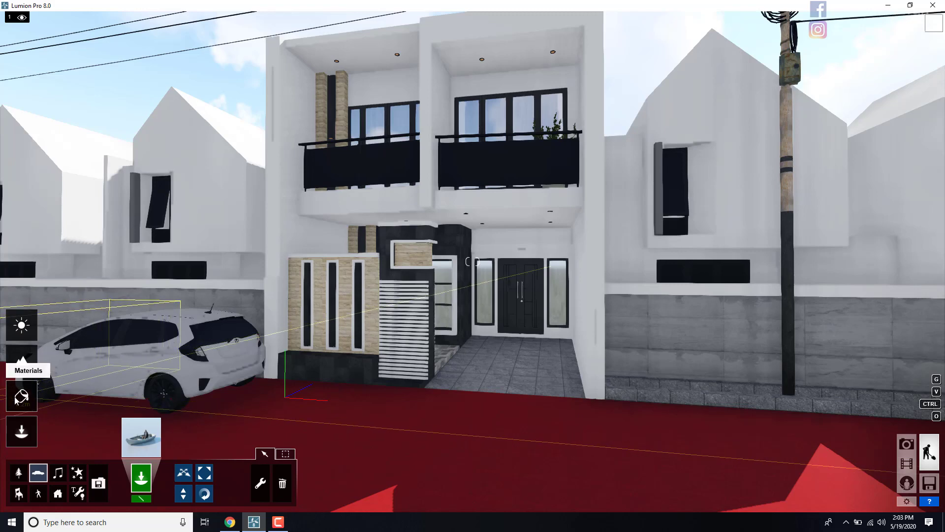
Step: Assign the Standard material to the entrance door and window frames and darken its colour to near black
click(20, 397)
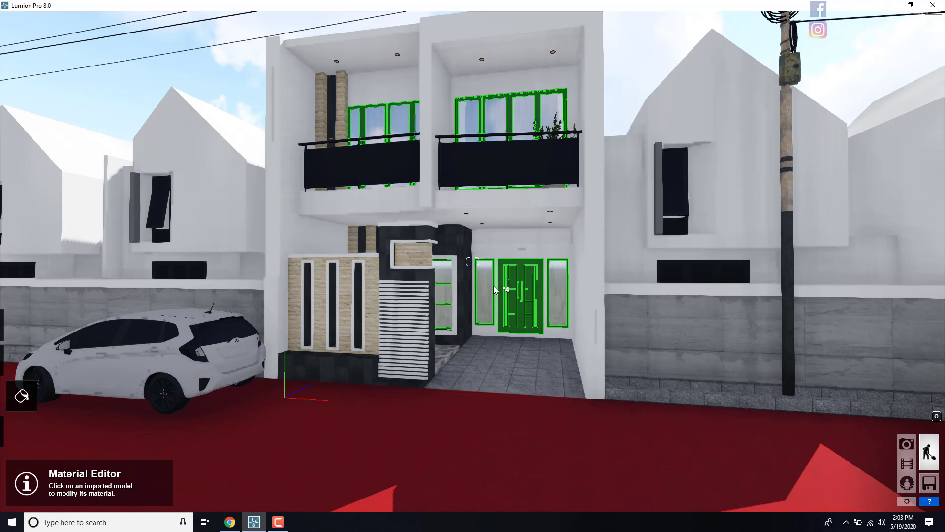
click(494, 287)
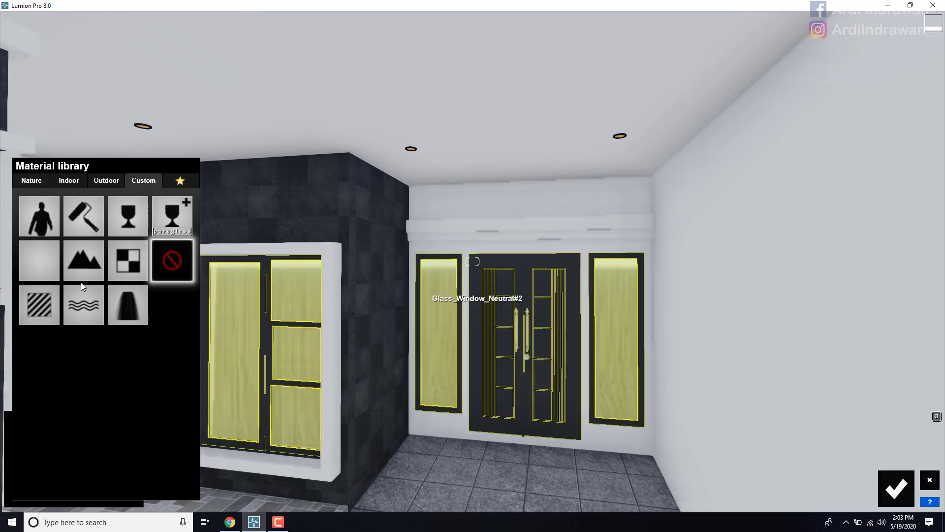
click(48, 302)
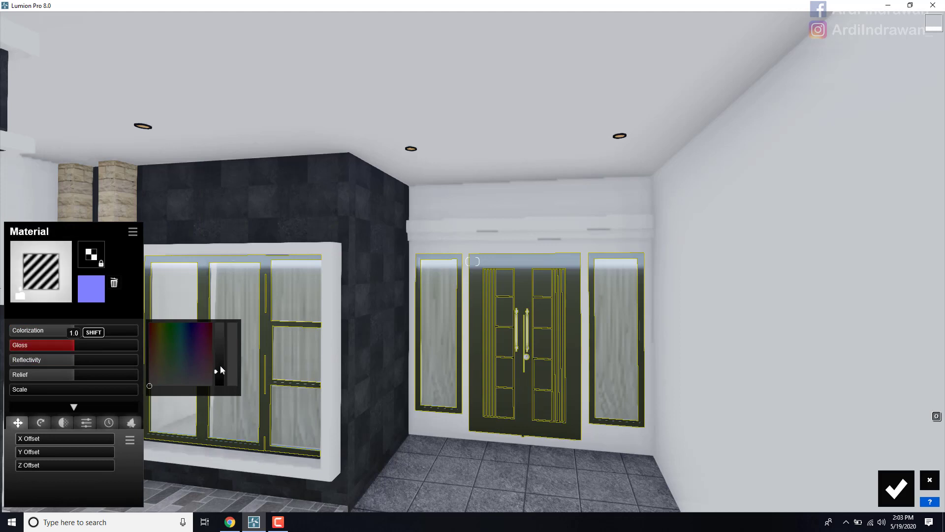
drag(223, 372, 224, 376)
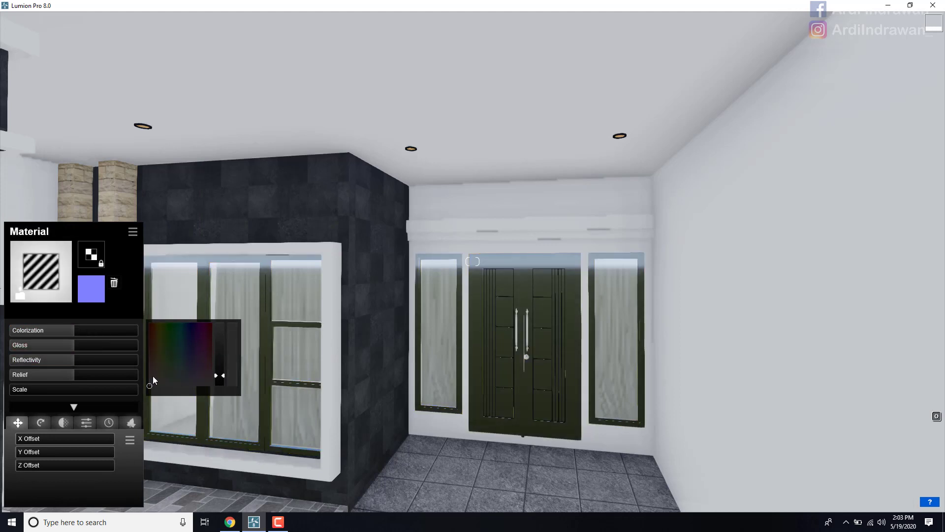
Step: Set the frame material's relief to its minimum and reflectivity to 1.7, lower its gloss and save the material change
drag(61, 375, 2, 384)
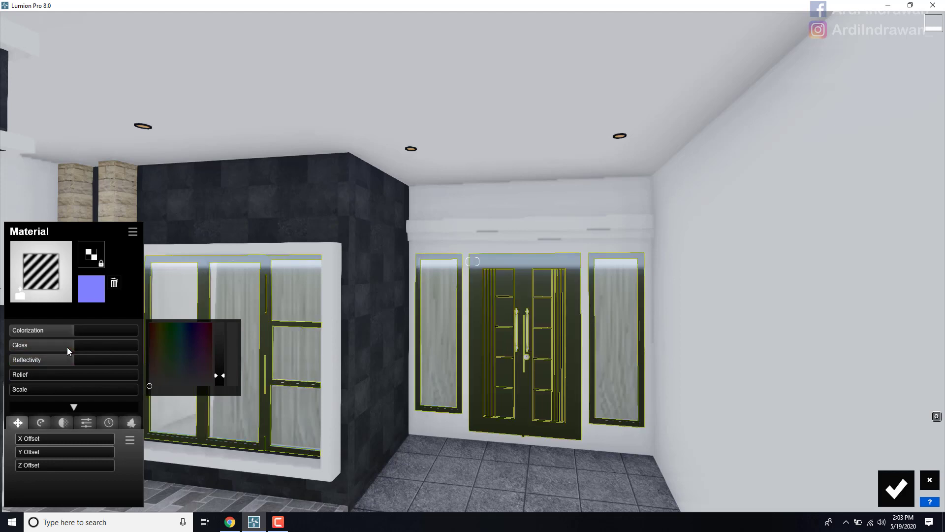
drag(67, 348, 124, 367)
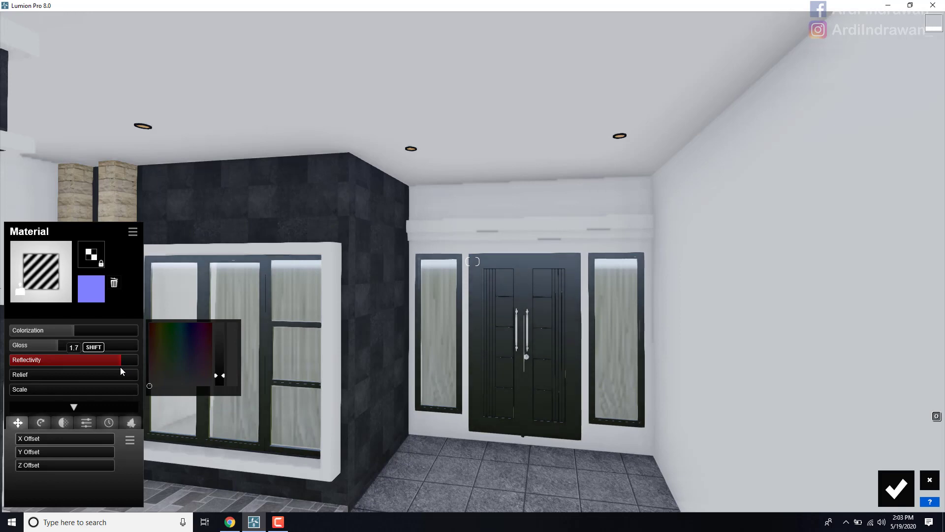
drag(58, 348, 55, 347)
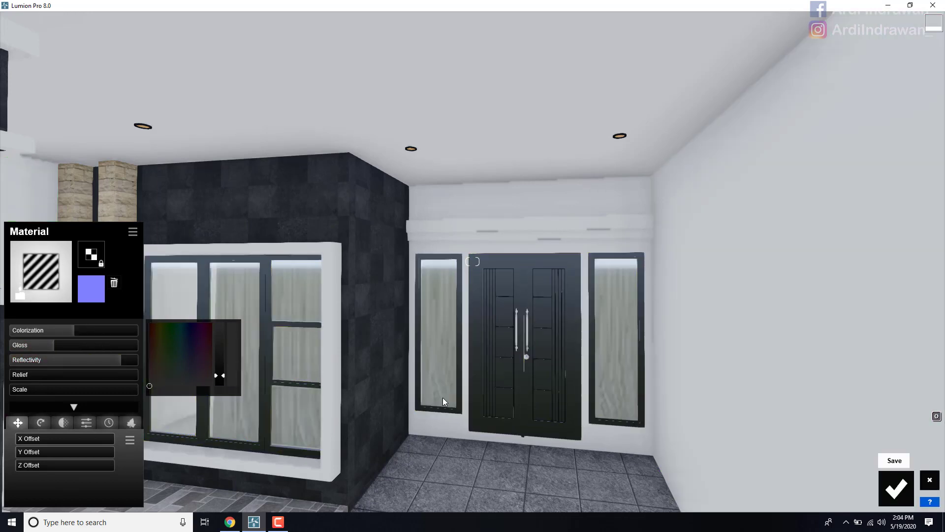
click(896, 487)
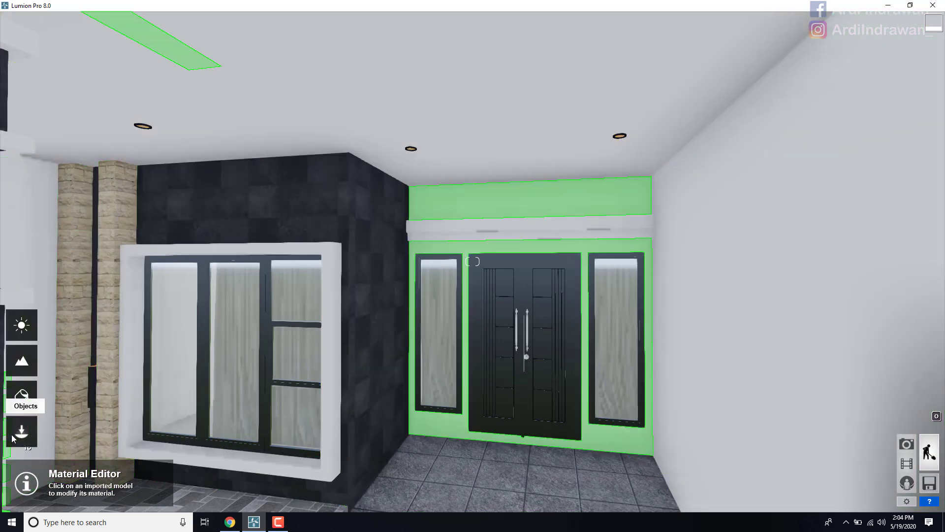
Step: Place a Reflection control from the utilities objects on the tiled carport floor in front of the entrance door
click(22, 433)
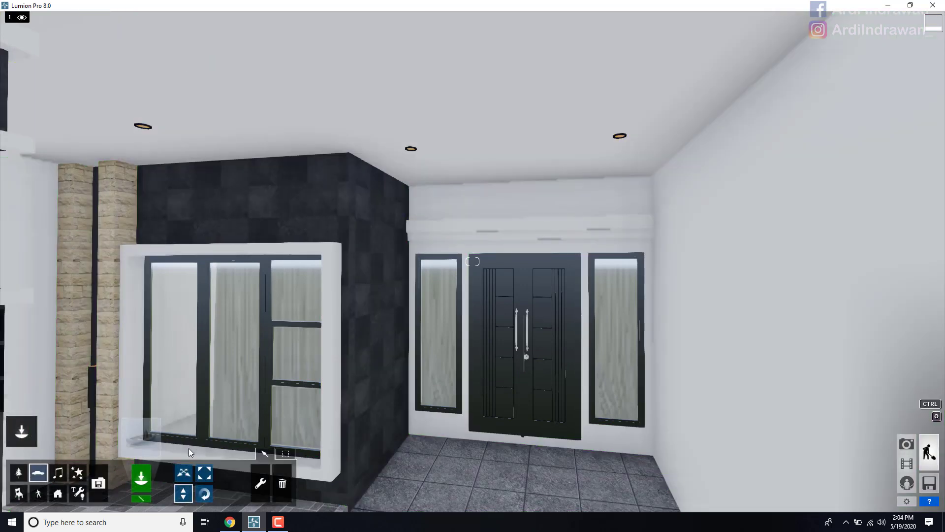
click(81, 490)
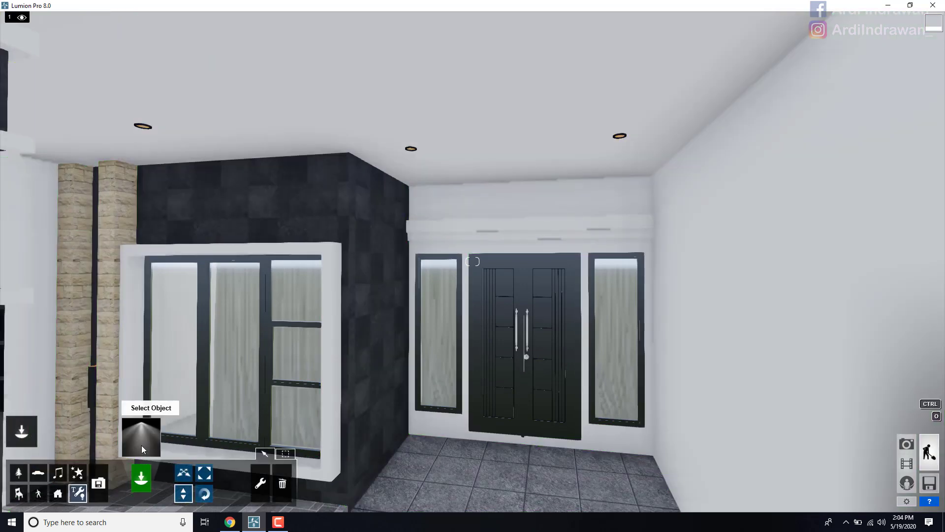
click(141, 445)
click(322, 111)
click(357, 112)
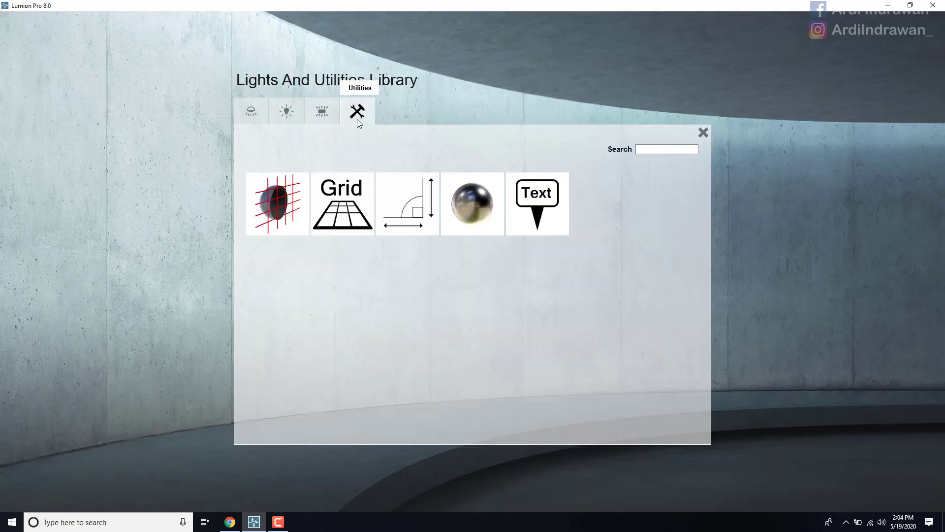
click(465, 197)
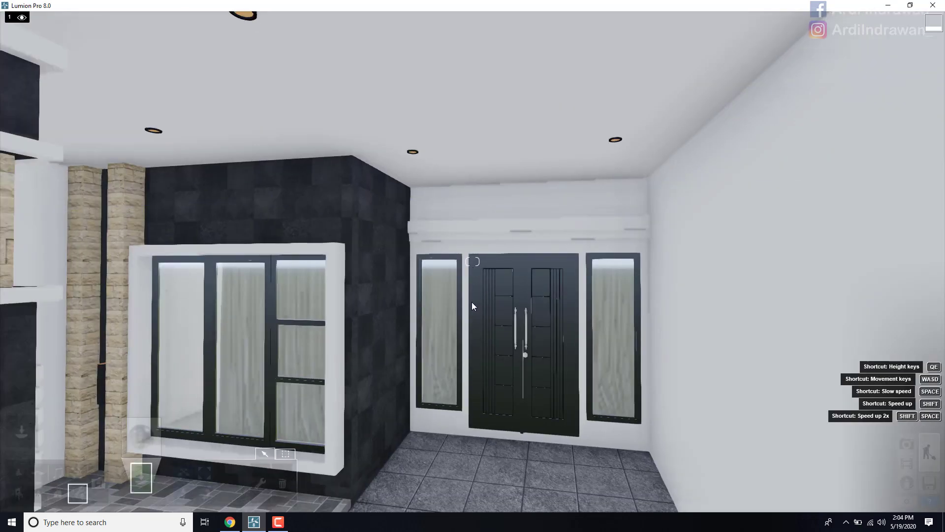
key(s)
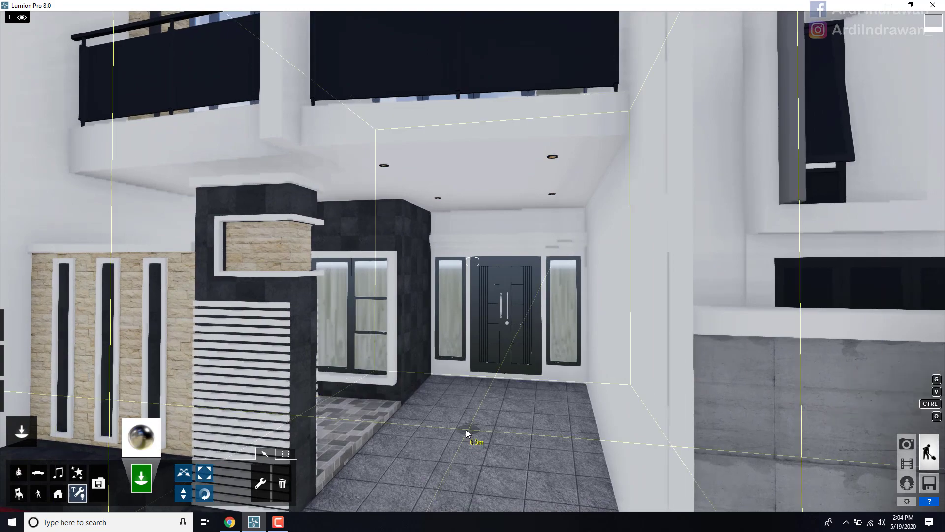
click(466, 429)
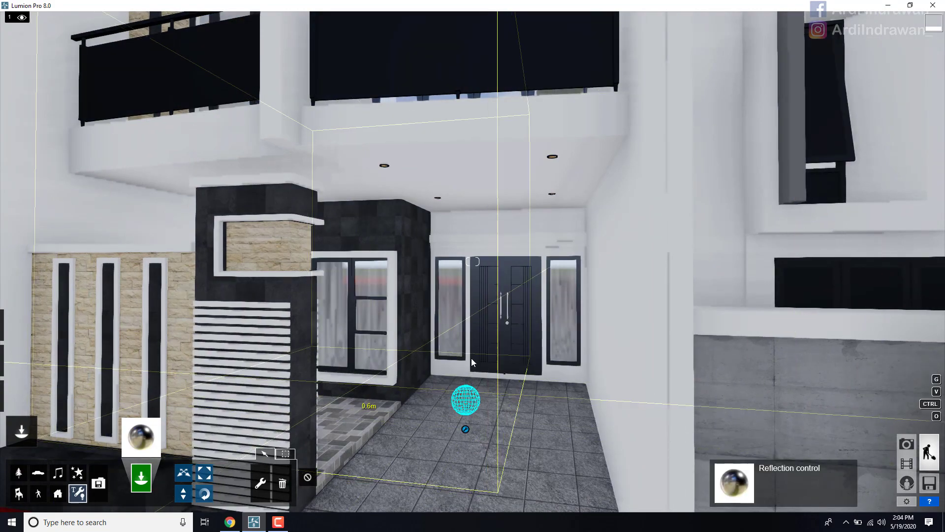
Step: Examine the reflections on the entrance door and windows from close up and from across the street
key(w)
key(w)
right_drag(473, 261, 426, 335)
key(s)
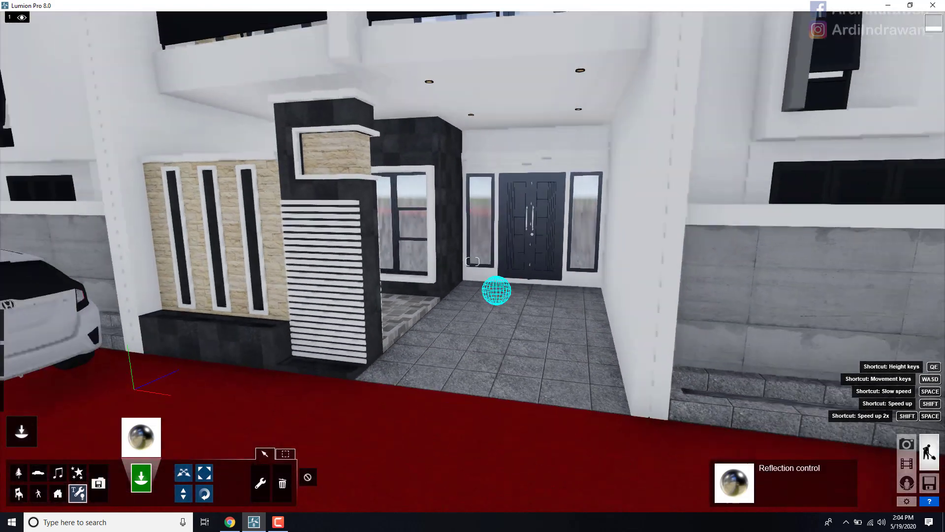
key(s)
key(s)
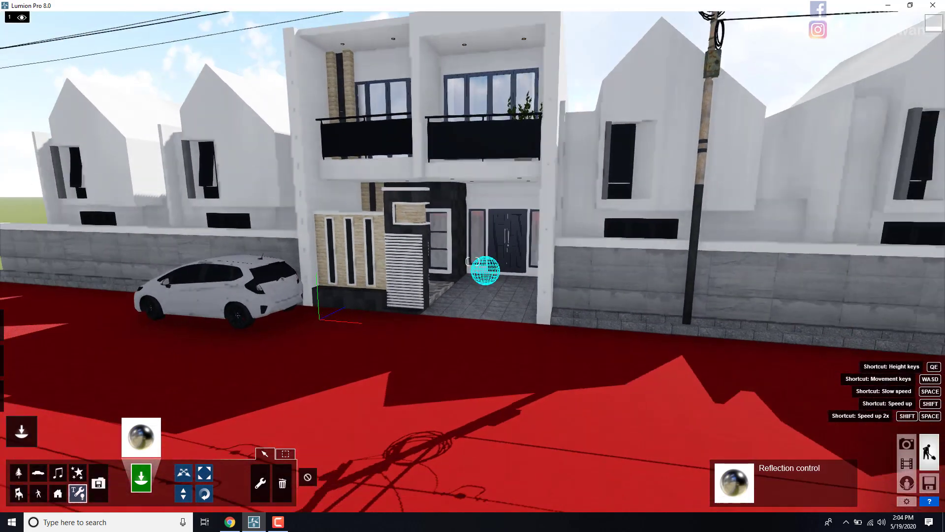
key(w)
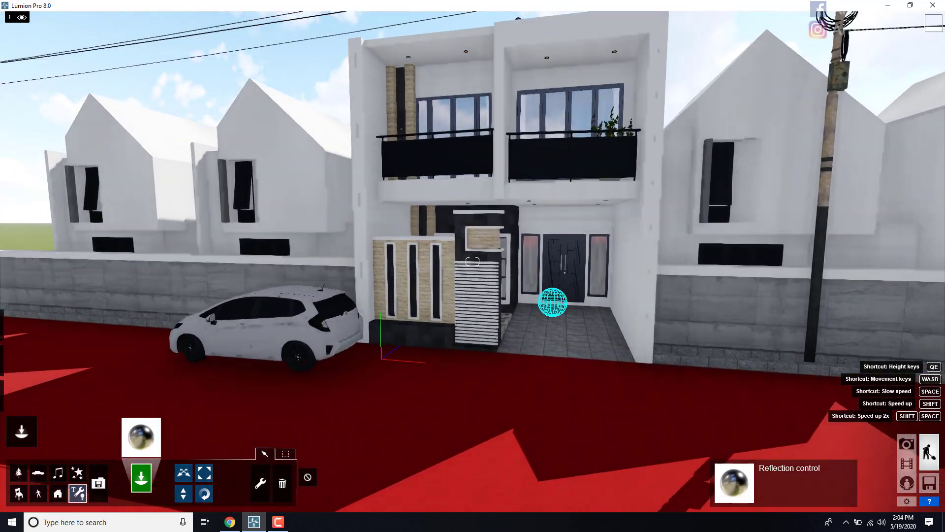
key(s)
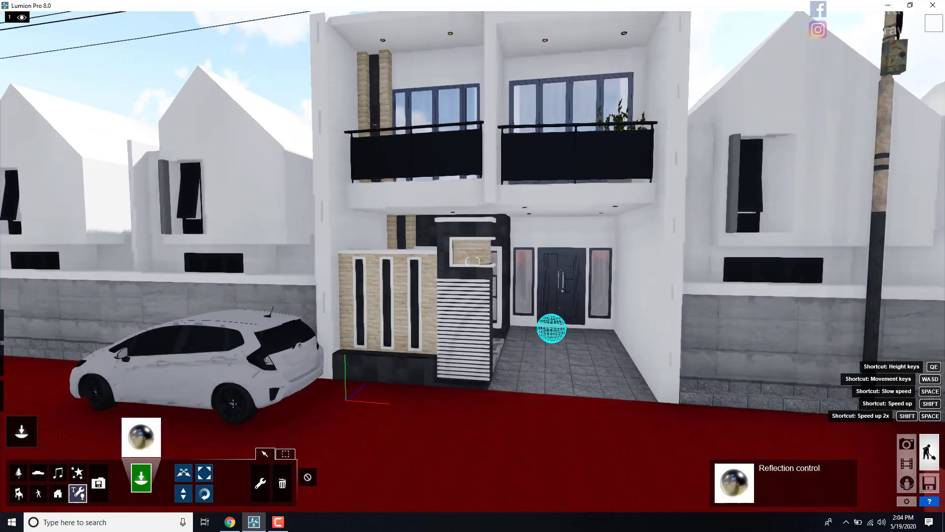
key(w)
key(w)
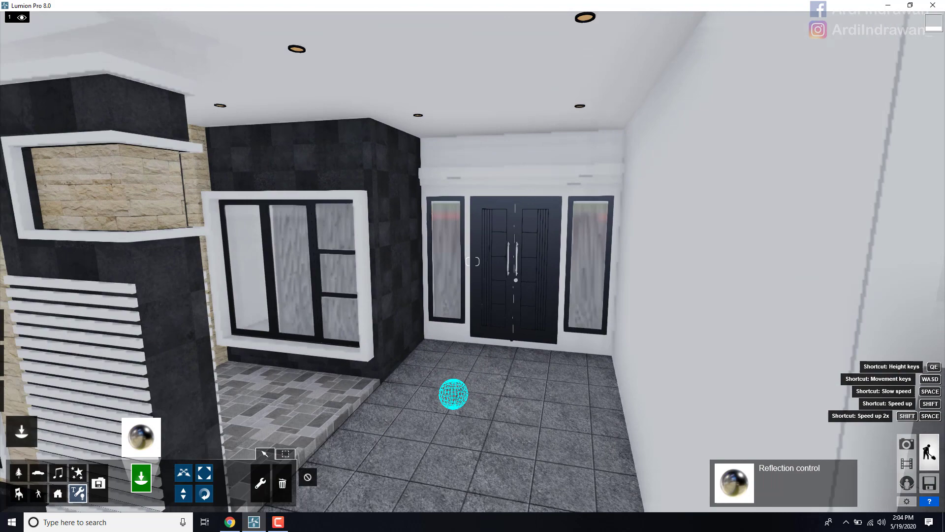
Step: Move the reflection control onto the raised paved terrace beside the carport and check the door and window reflections up close
right_drag(522, 246, 501, 318)
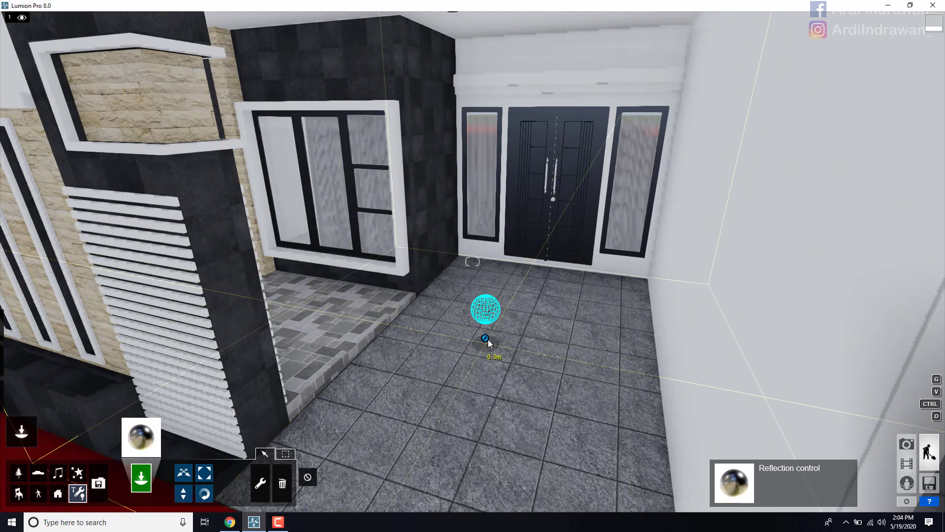
click(184, 472)
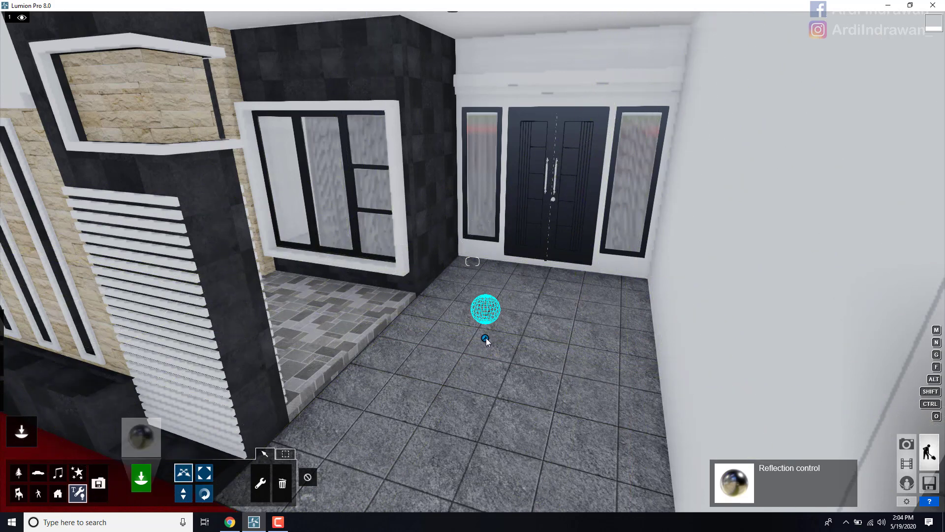
drag(315, 325, 295, 316)
key(w)
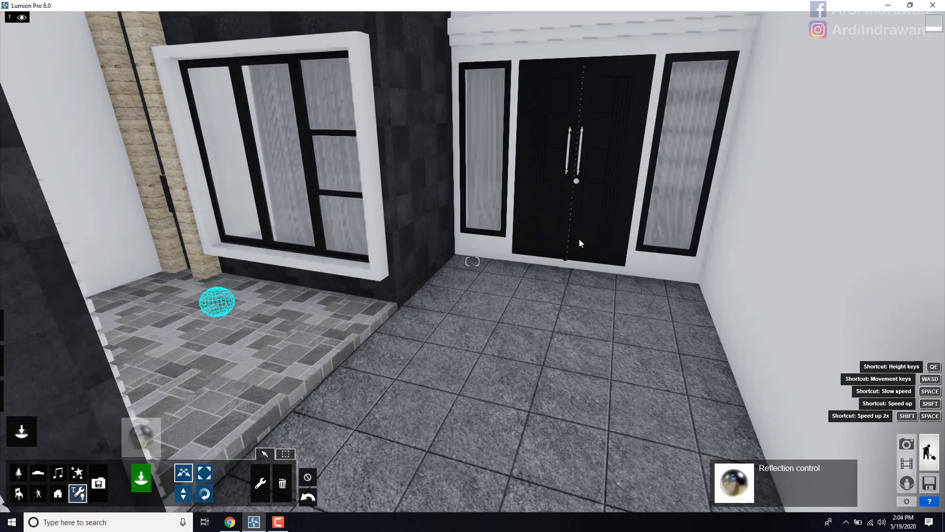
right_drag(580, 239, 580, 189)
key(s)
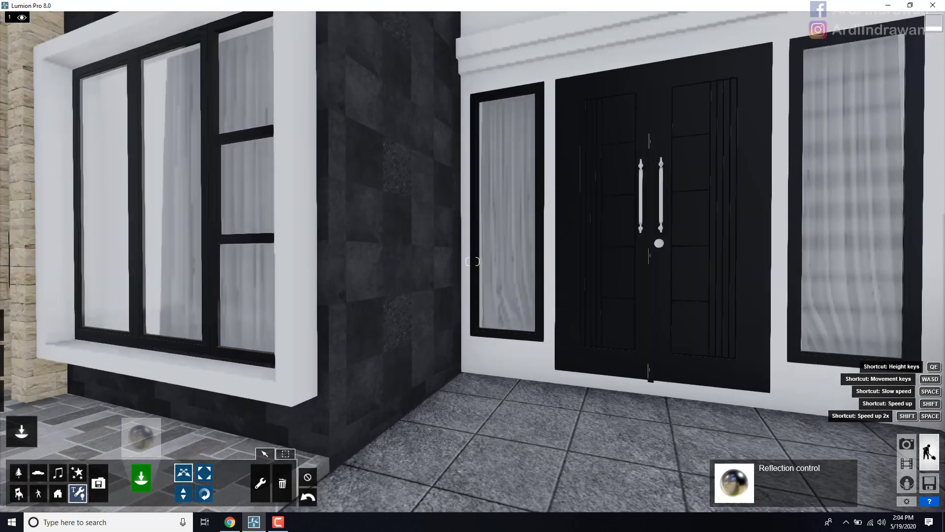
key(w)
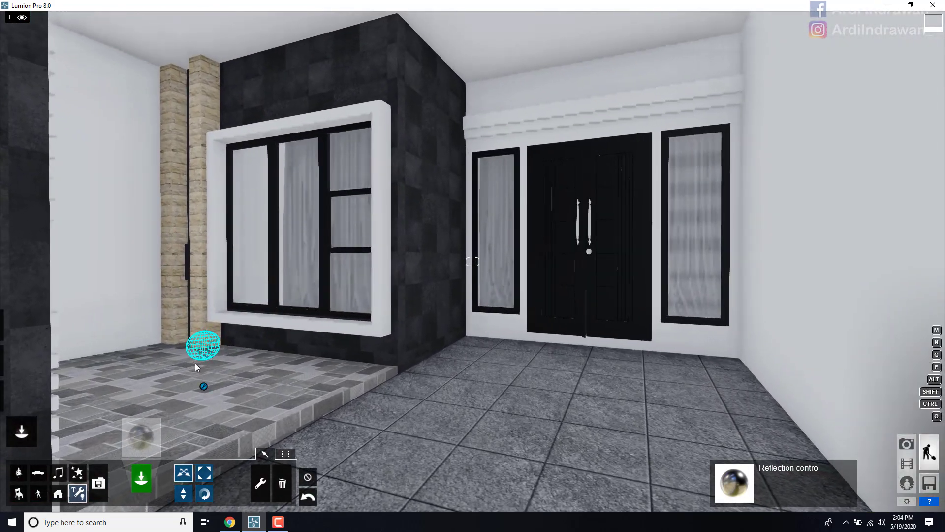
Step: Move the reflection control onto the carport tiles directly in front of the entrance door
drag(511, 419, 557, 398)
key(s)
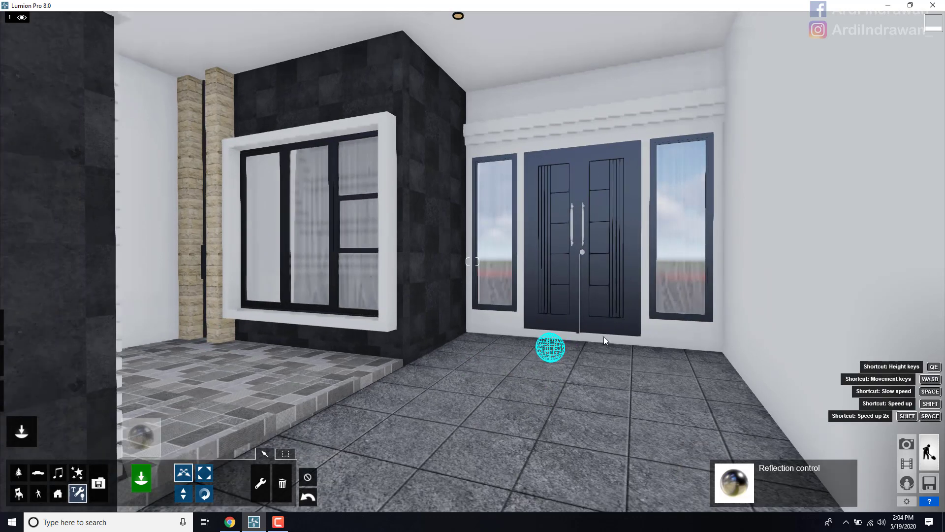
key(a)
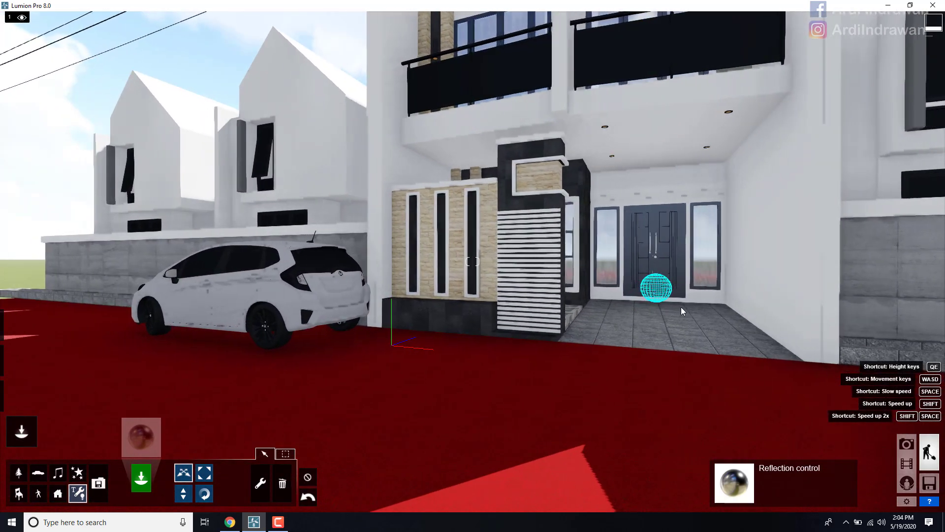
Step: Try the reflection control out on the street, beside the parked car and at the corner of the stone-clad fence wall
drag(672, 312, 442, 360)
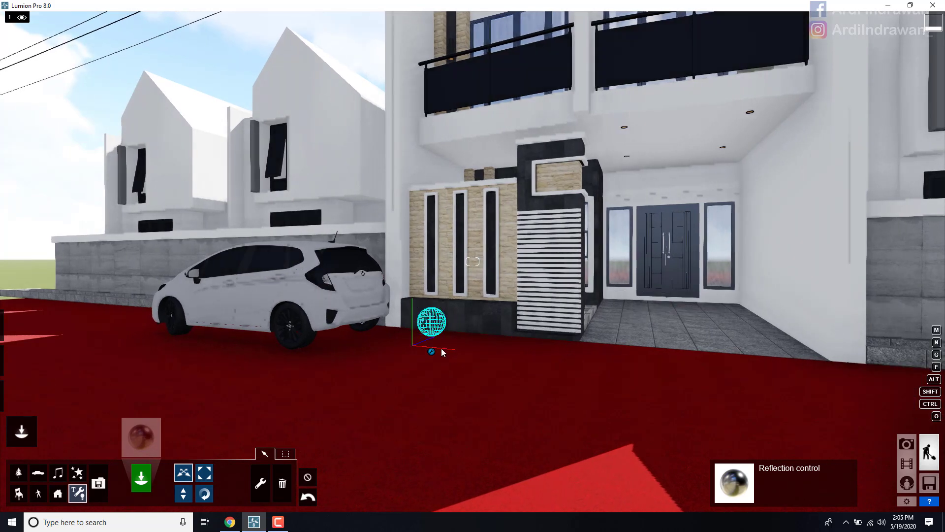
drag(299, 340, 221, 338)
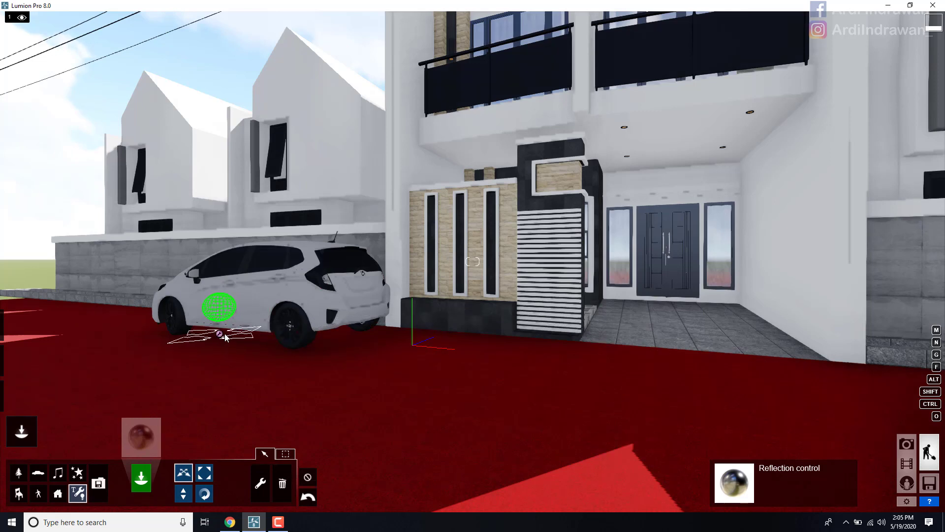
drag(219, 333, 401, 319)
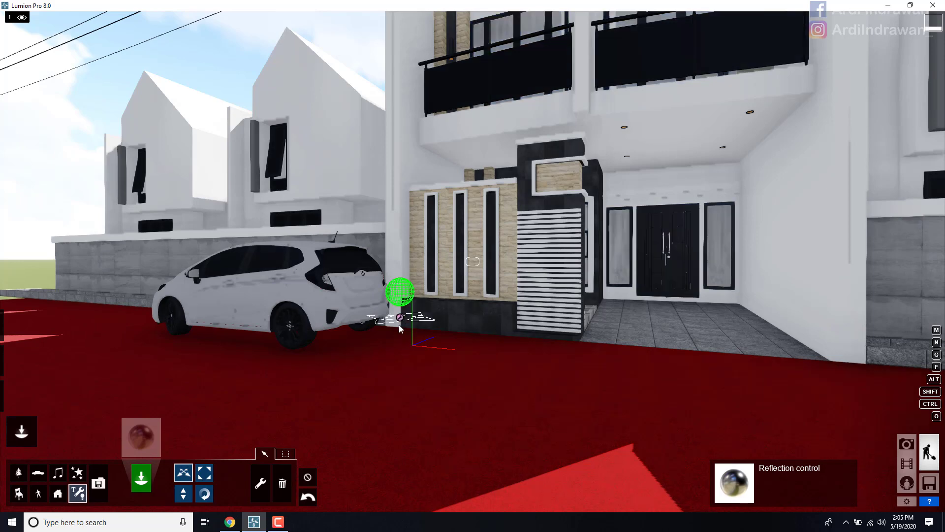
scroll(399, 318, up, 3)
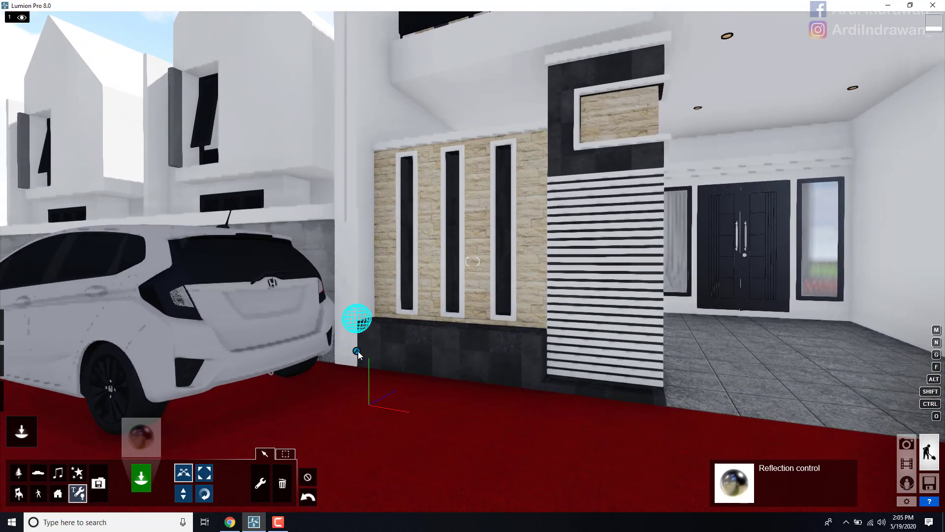
key(a)
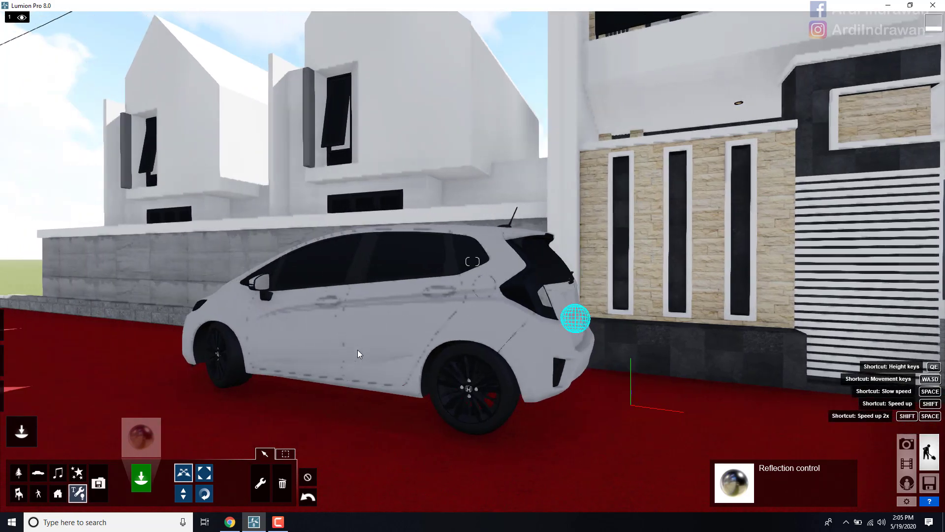
key(d)
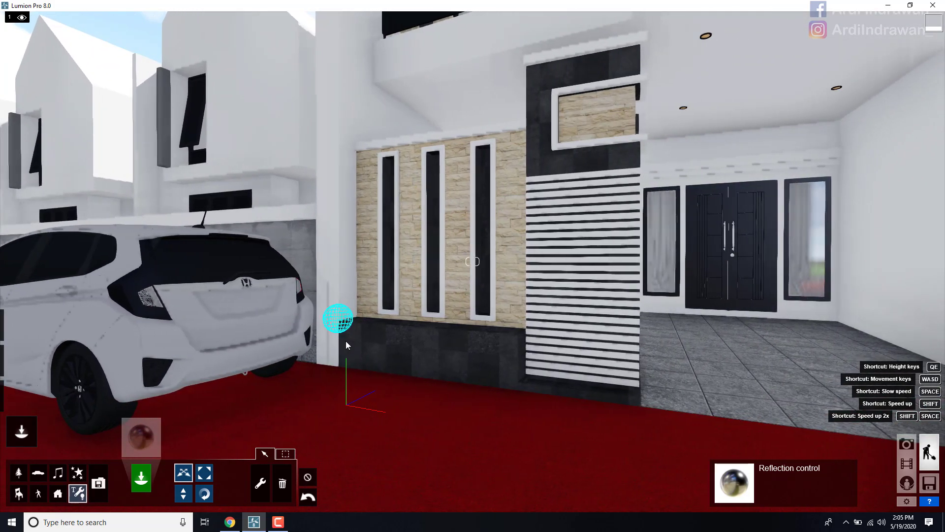
Step: Return the reflection control to the carport floor in front of the entrance door
drag(337, 353, 769, 359)
key(s)
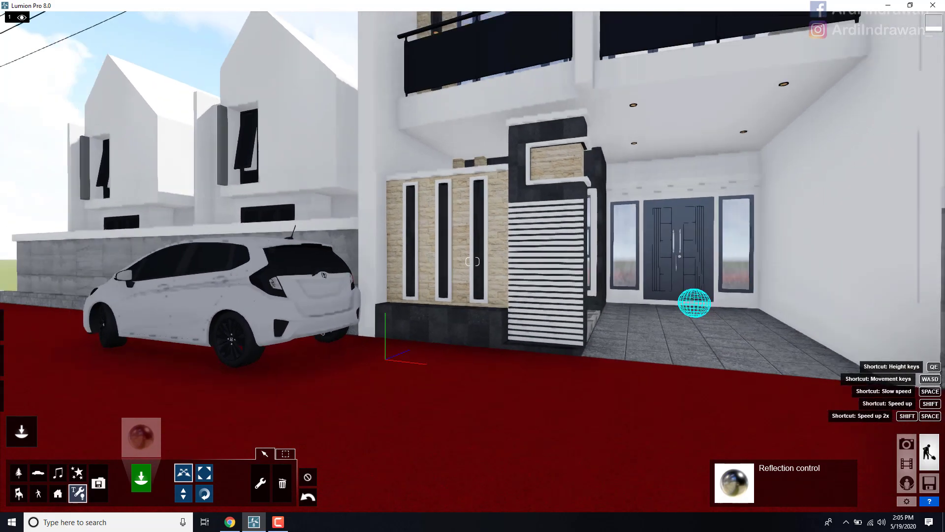
mouse_move(550, 246)
right_down()
mouse_move(539, 305)
mouse_move(539, 242)
right_up()
key(s)
key(w)
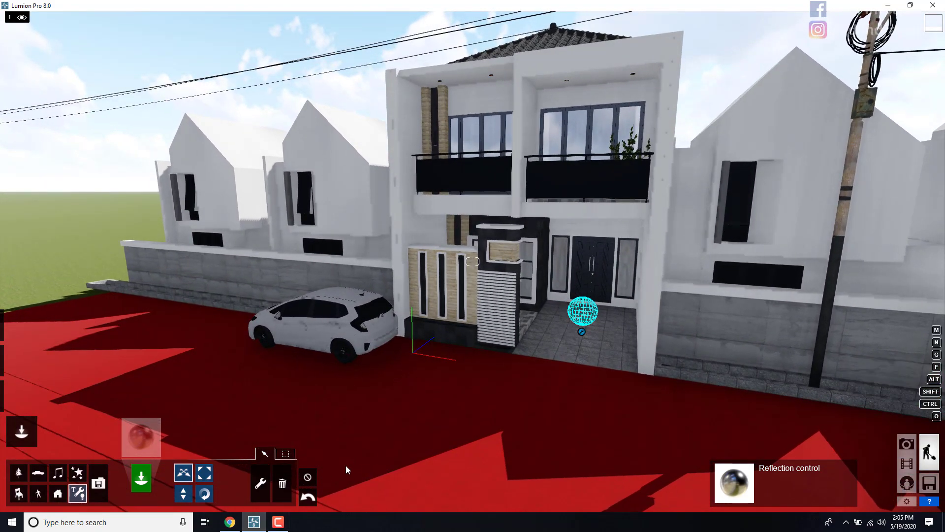
Step: Examine the balcony windows, the grass strip and road opposite the house, and the reflections at the entrance
key(w)
key(d)
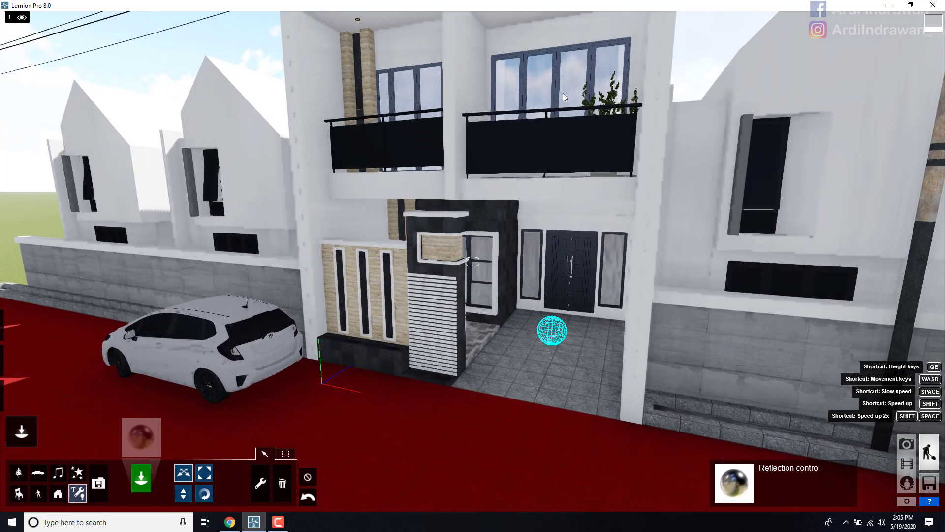
key(s)
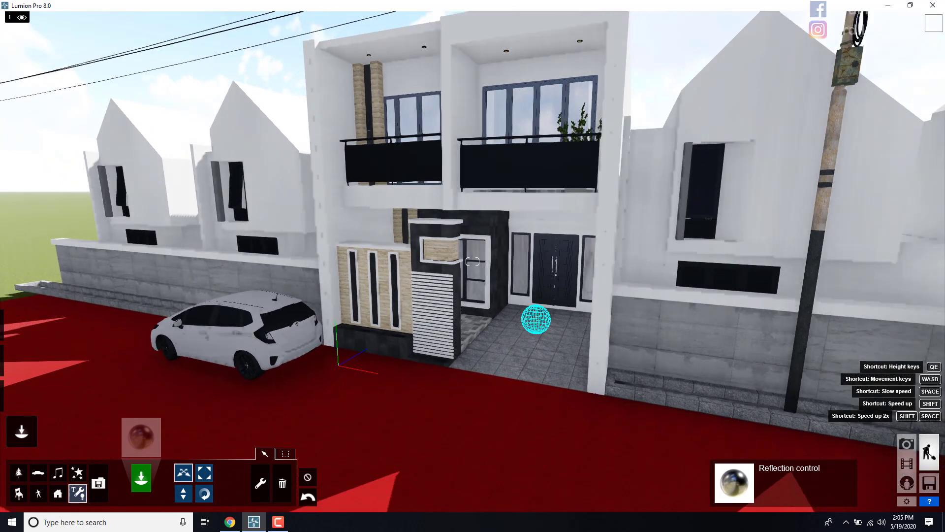
right_drag(562, 222, 415, 184)
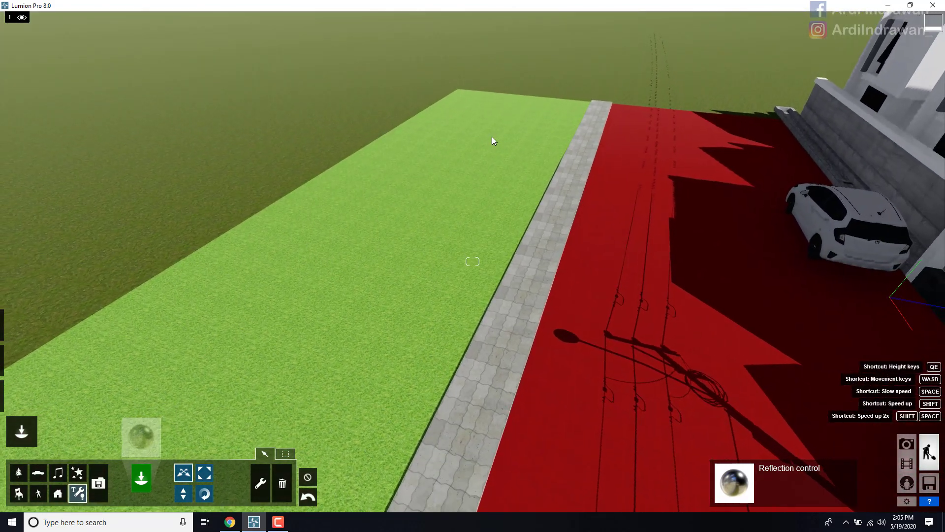
key(s)
right_drag(443, 143, 536, 202)
key(w)
key(w)
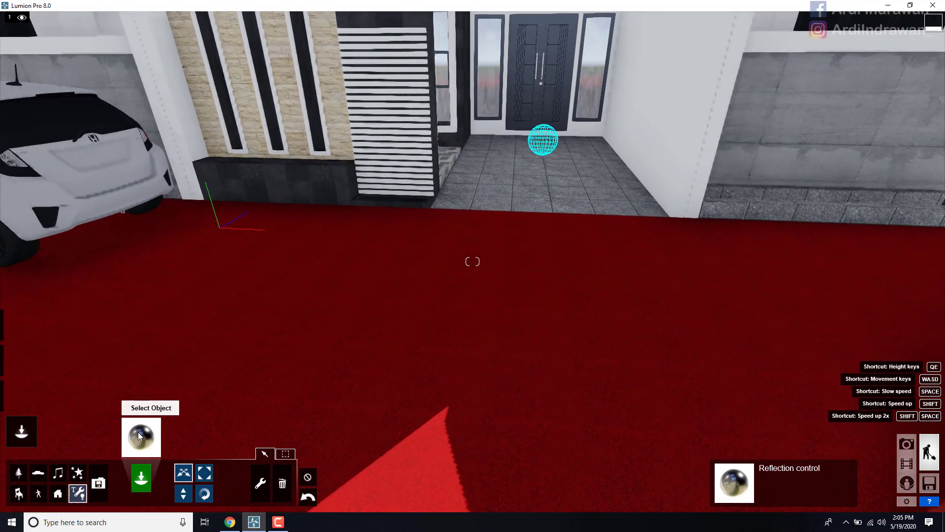
Step: Look at the available utility objects without picking a new one and view the house front and entrance again
click(140, 436)
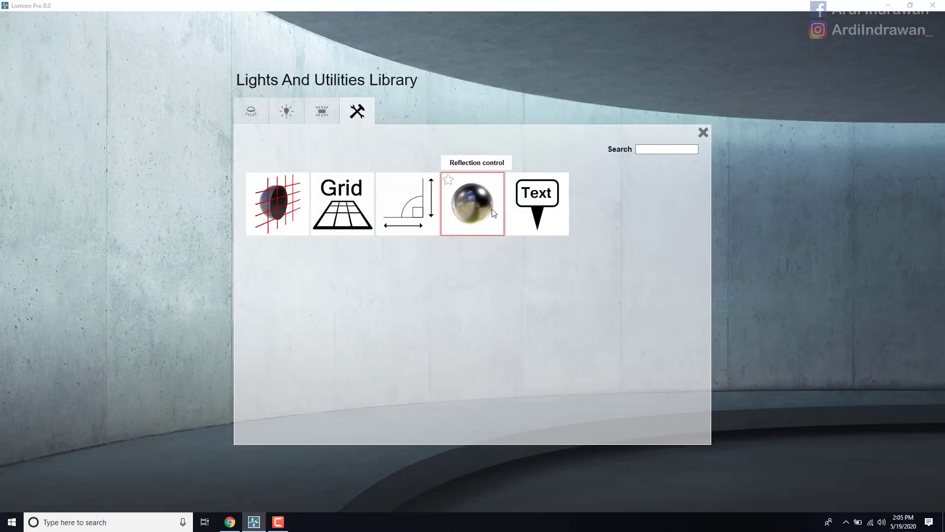
click(707, 130)
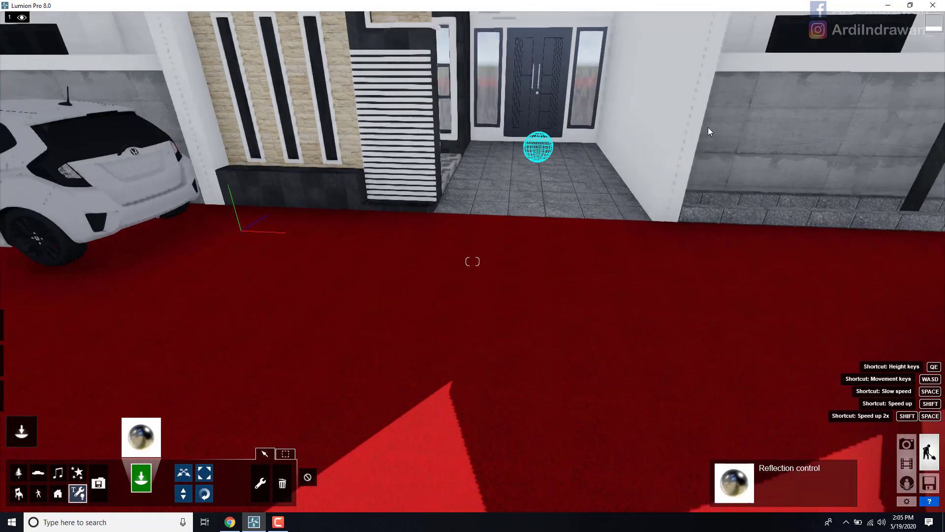
key(s)
right_drag(708, 129, 519, 241)
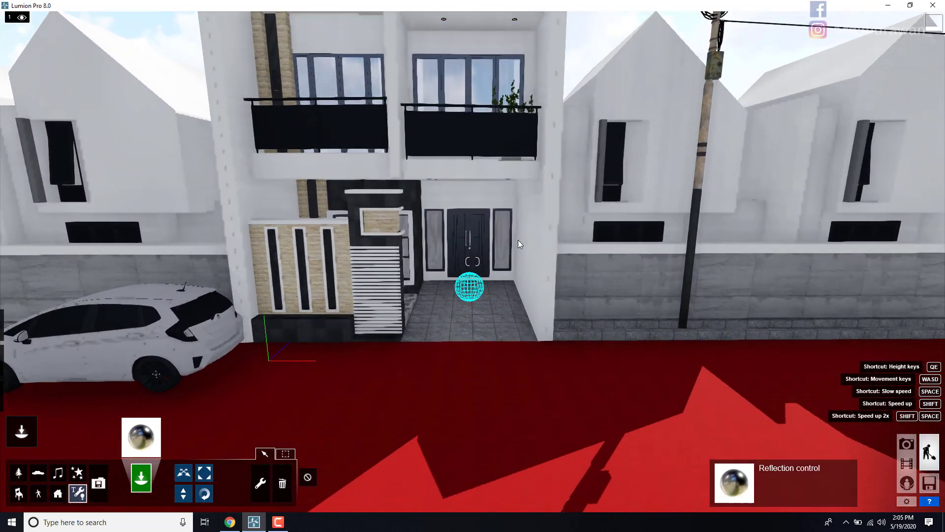
key(w)
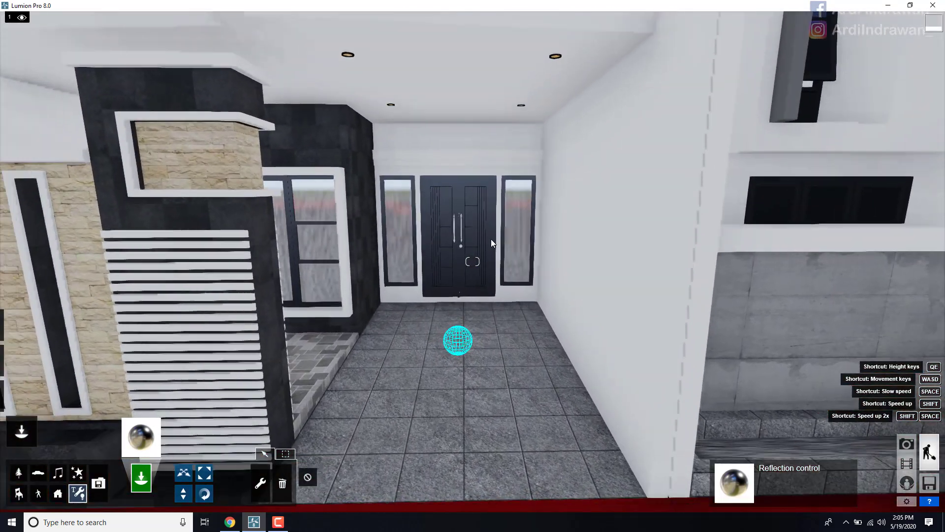
key(s)
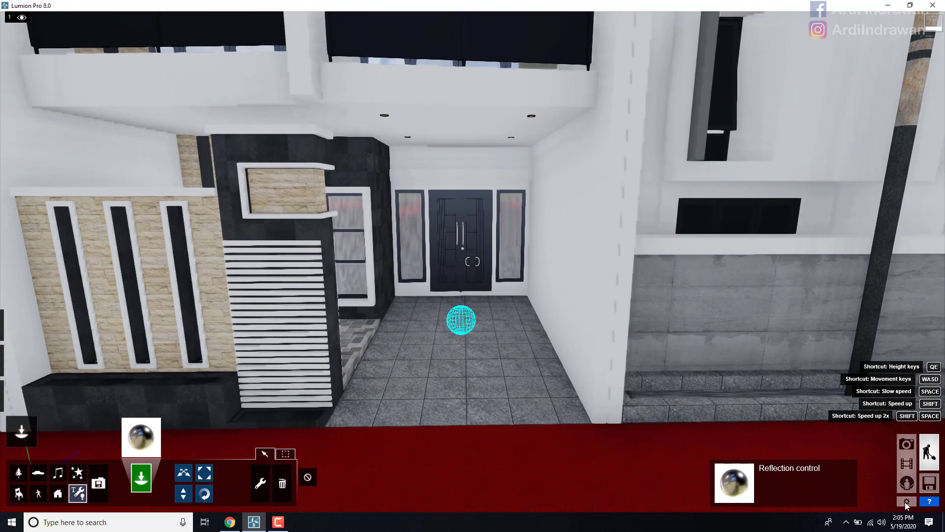
Step: Check the editor quality and resolution settings without changing them and view the whole house front from the street
click(907, 502)
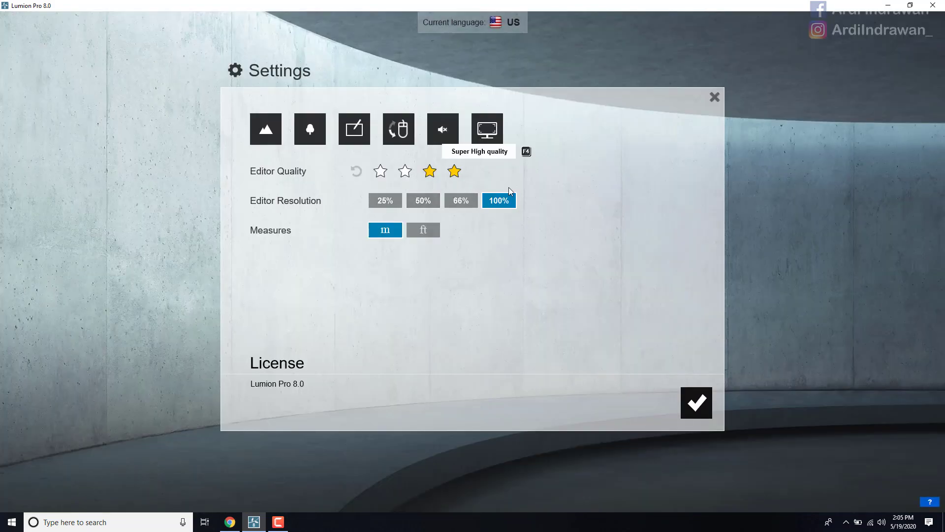
click(709, 416)
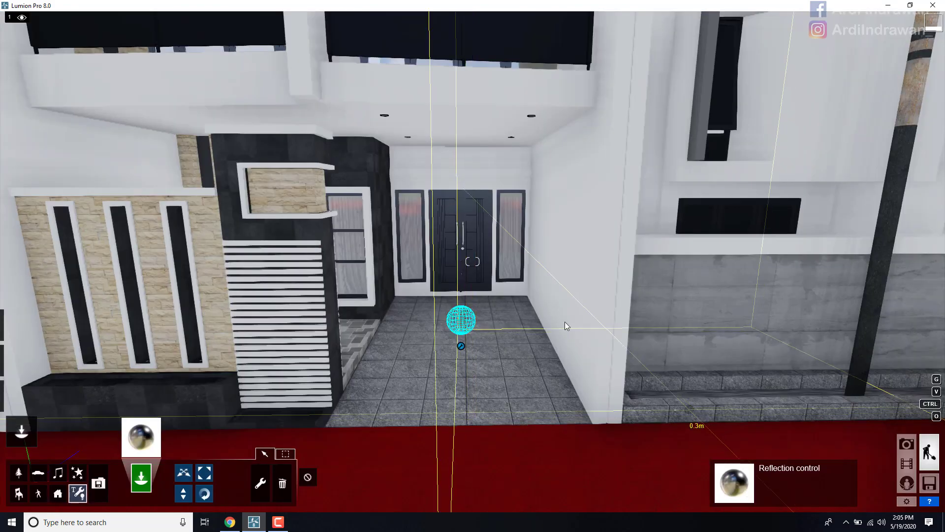
key(s)
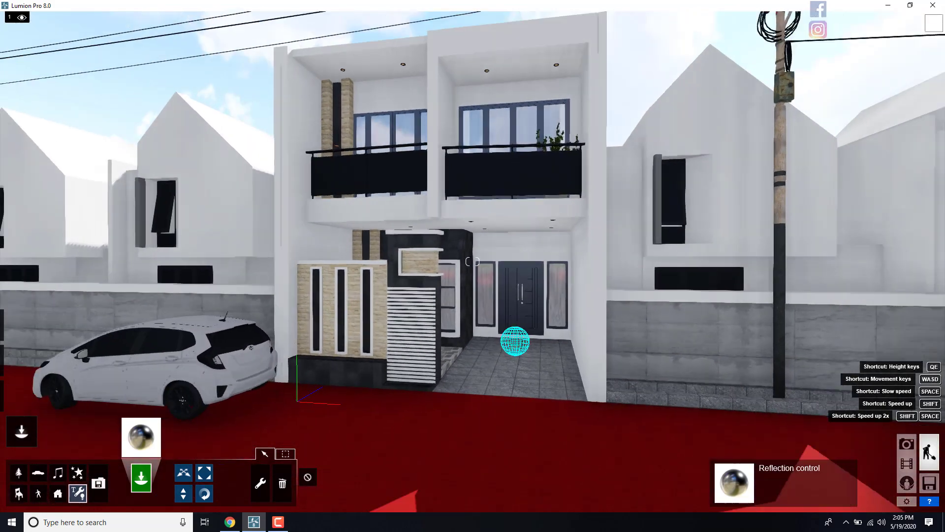
key(w)
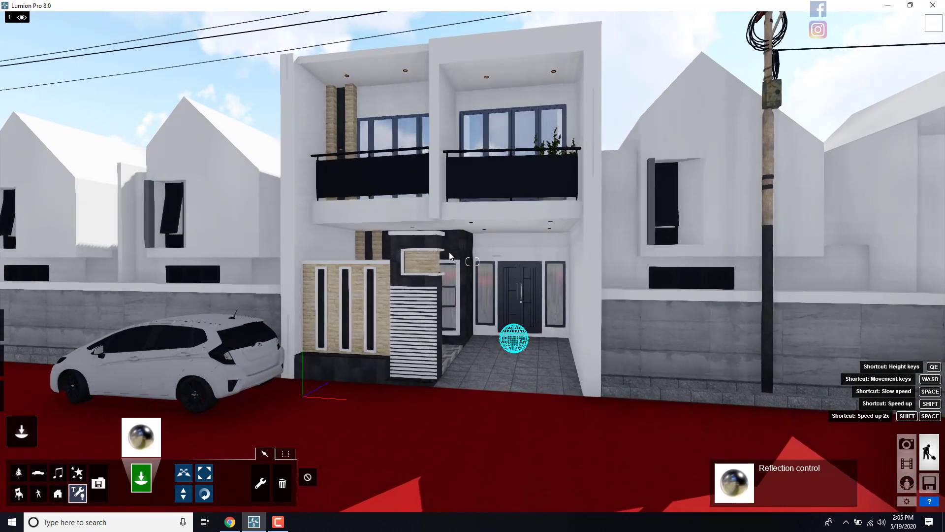
Step: Give the parked car's windows the clear outdoor glass material with a reflectivity of 3.5 and save the material change
mouse_move(17, 401)
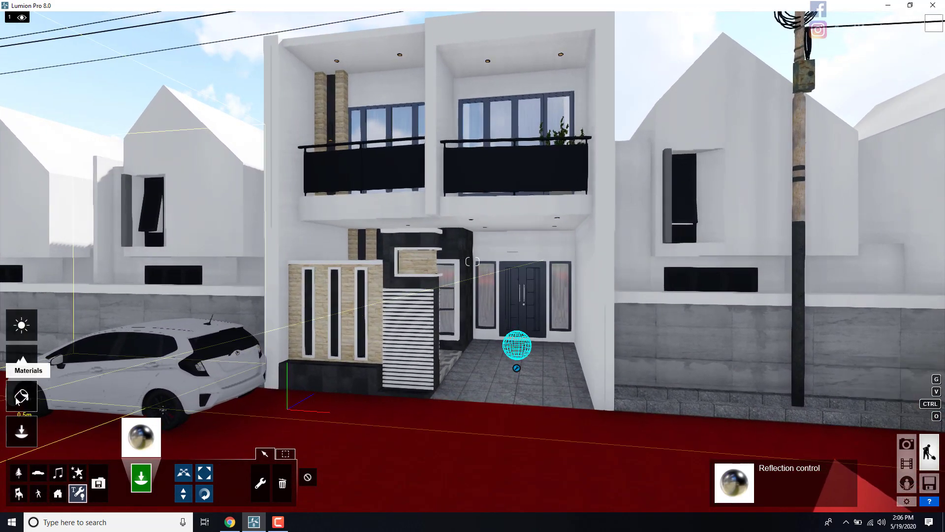
click(17, 400)
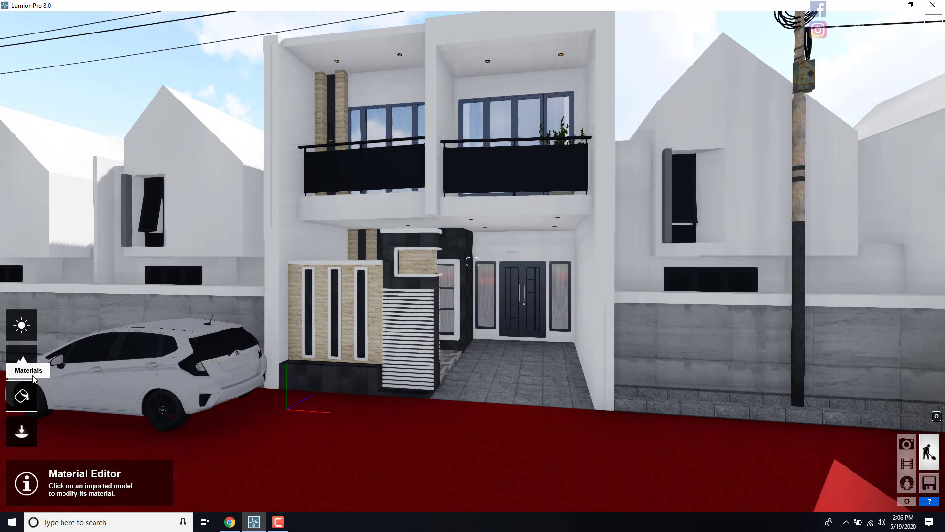
click(99, 346)
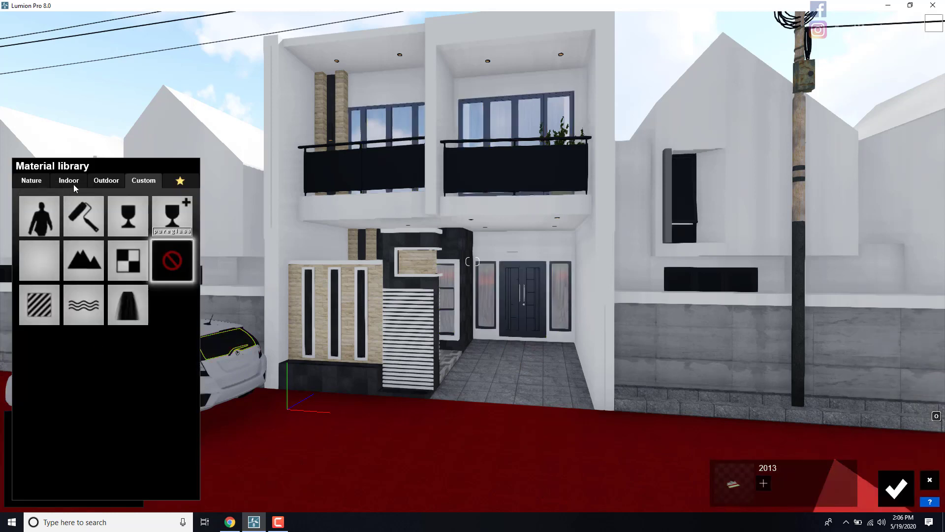
click(102, 186)
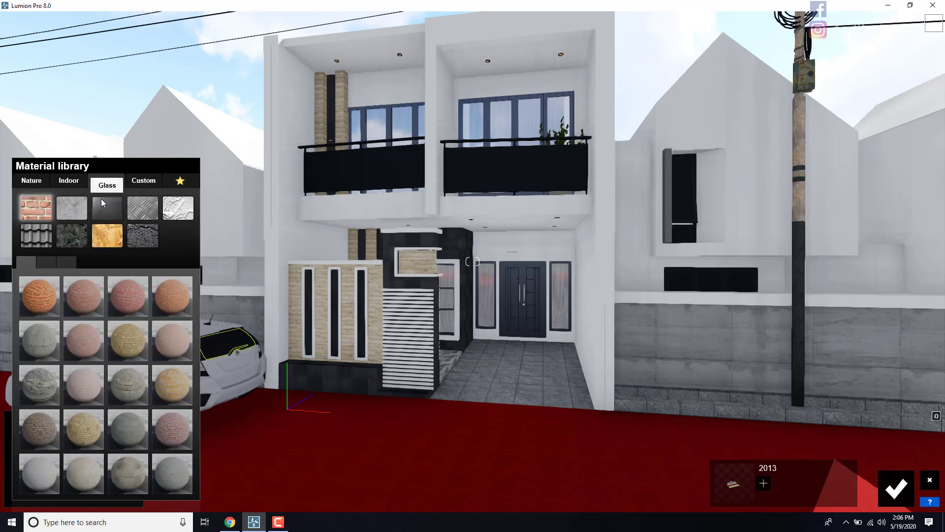
click(96, 210)
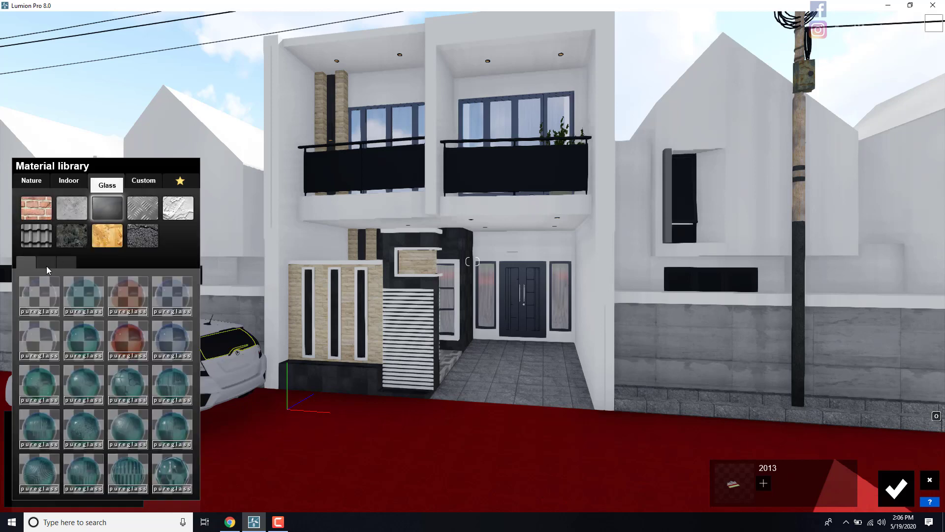
click(36, 294)
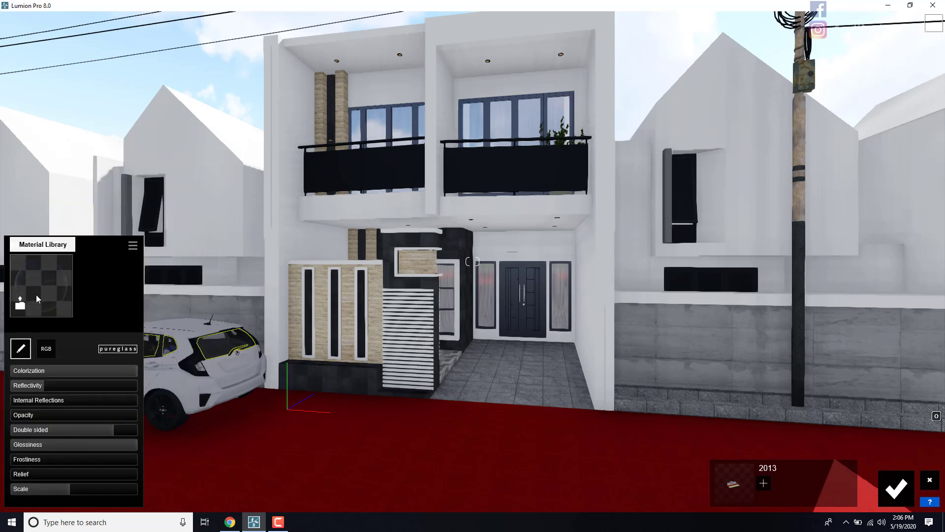
drag(40, 384, 78, 386)
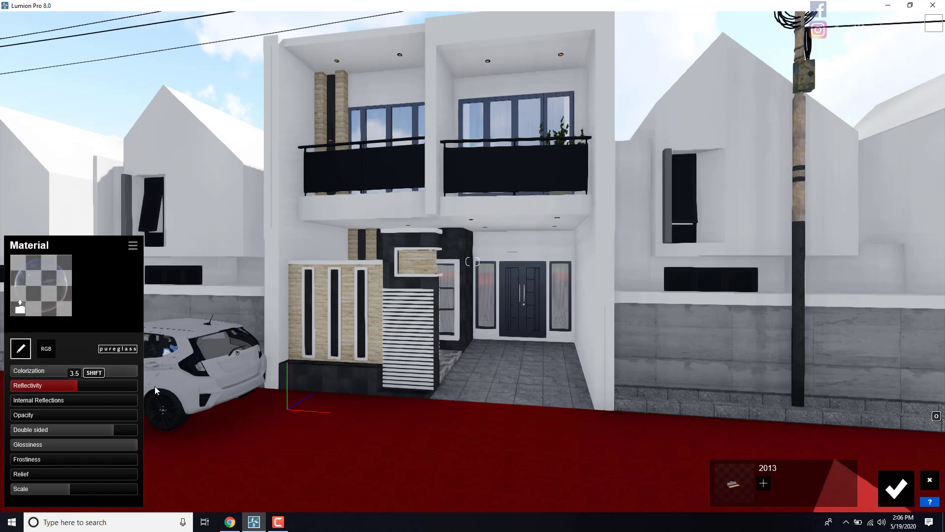
click(894, 490)
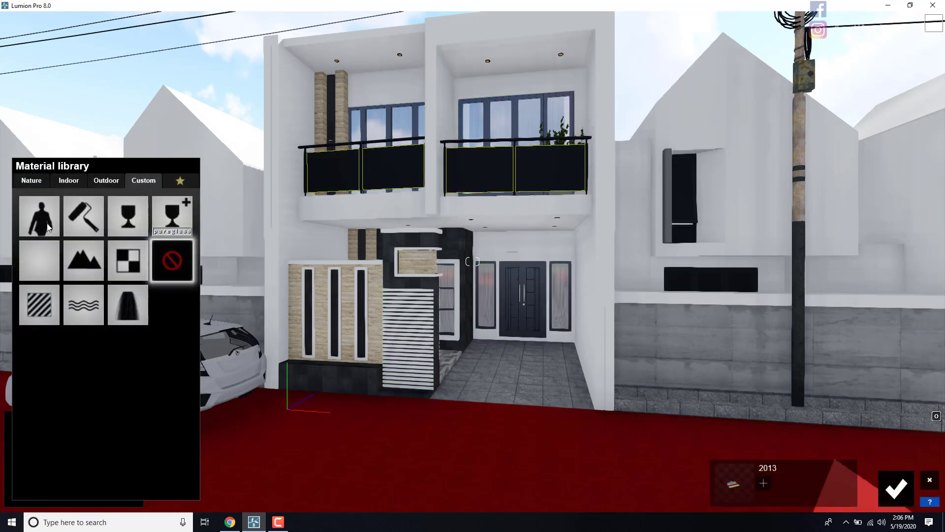
Step: Apply the clear outdoor glass to the balcony railing panels, raise its reflectivity slightly and save the change
click(106, 181)
click(102, 204)
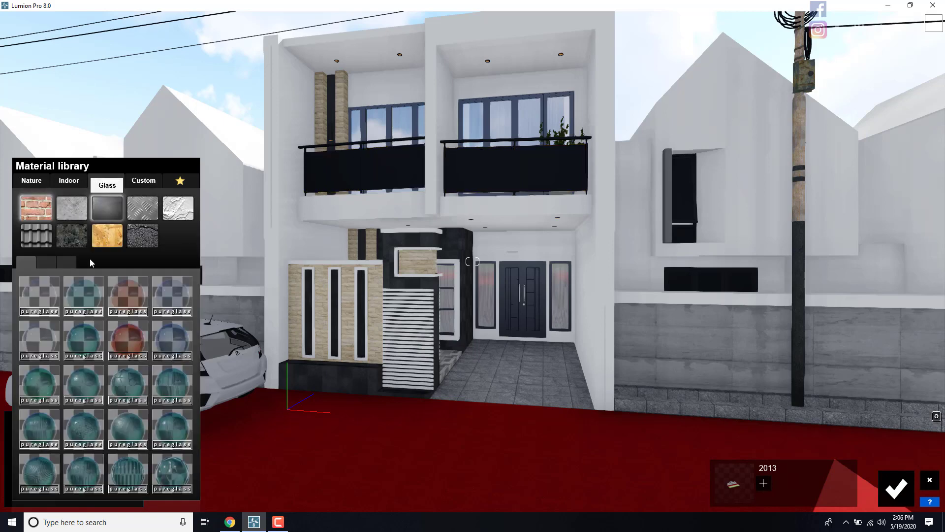
click(46, 296)
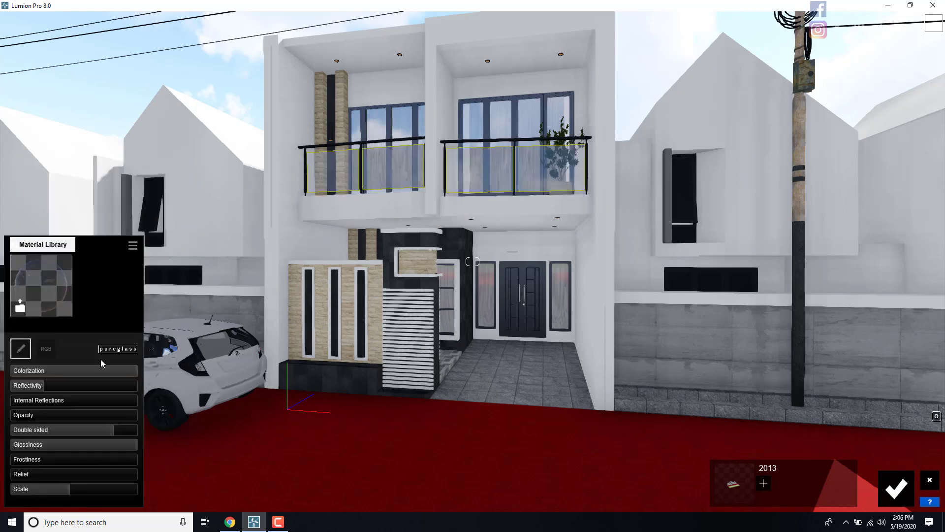
drag(55, 386, 64, 385)
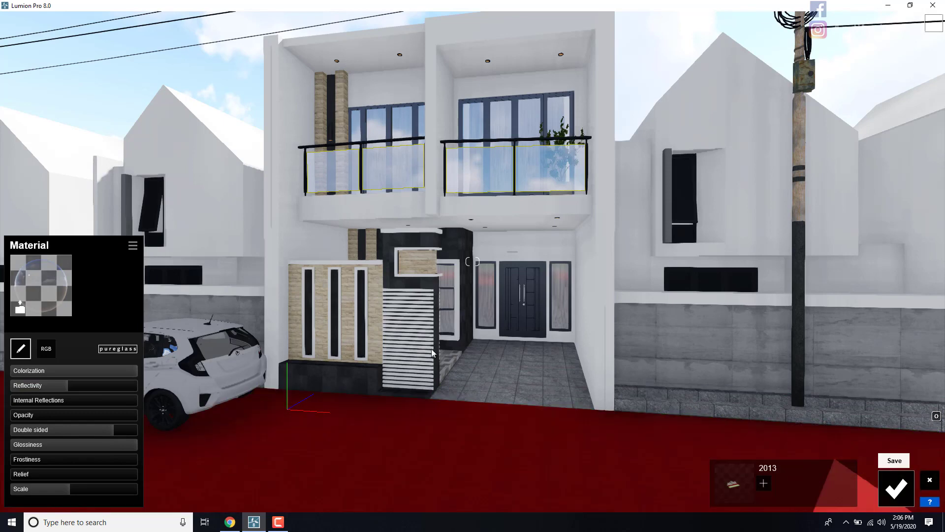
click(896, 488)
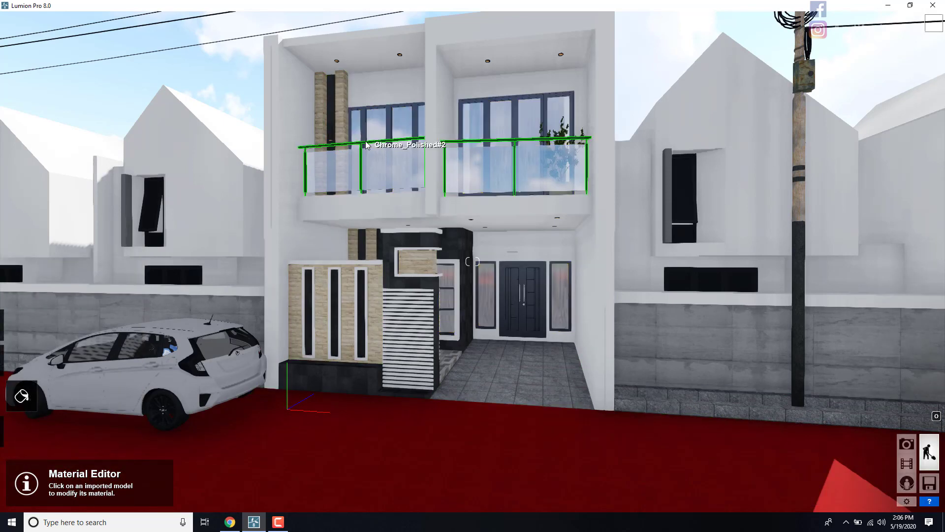
Step: Apply the first indoor metal, a polished silver-grey one, to the balcony railing's handrail and posts
click(366, 141)
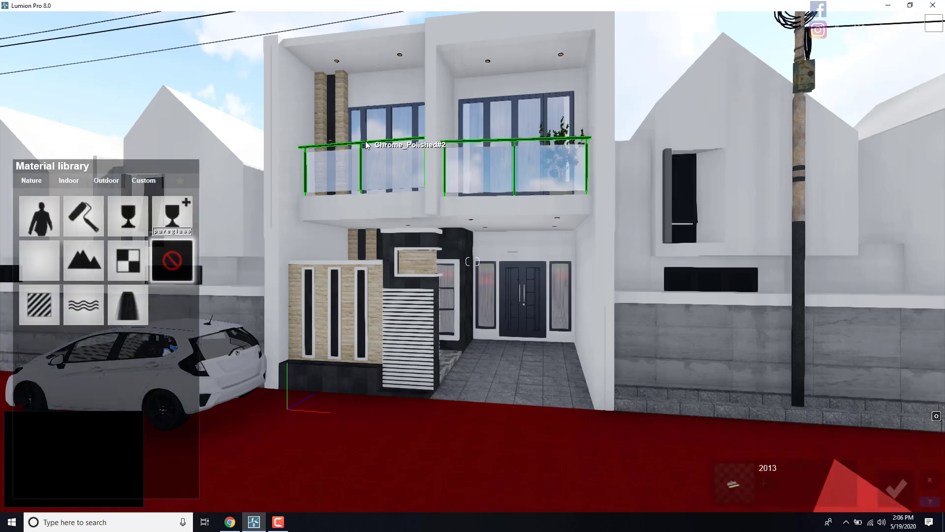
click(66, 181)
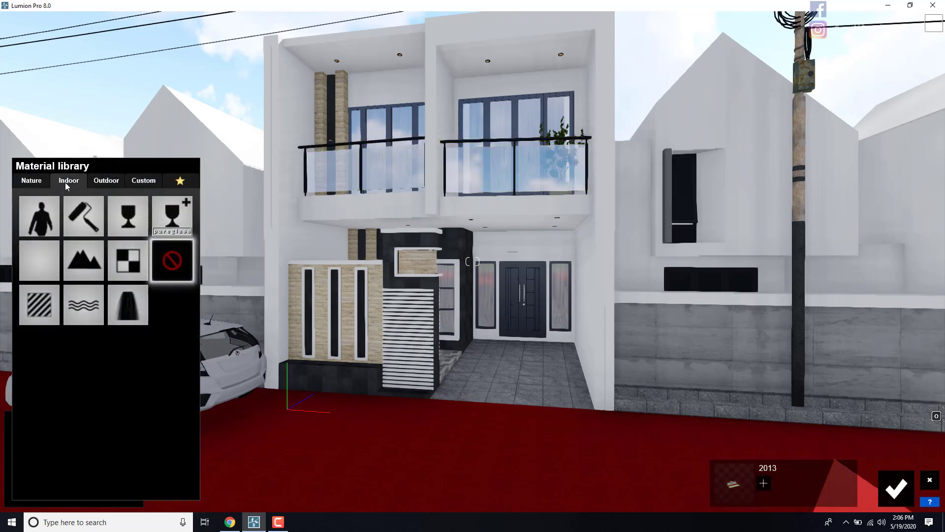
click(141, 209)
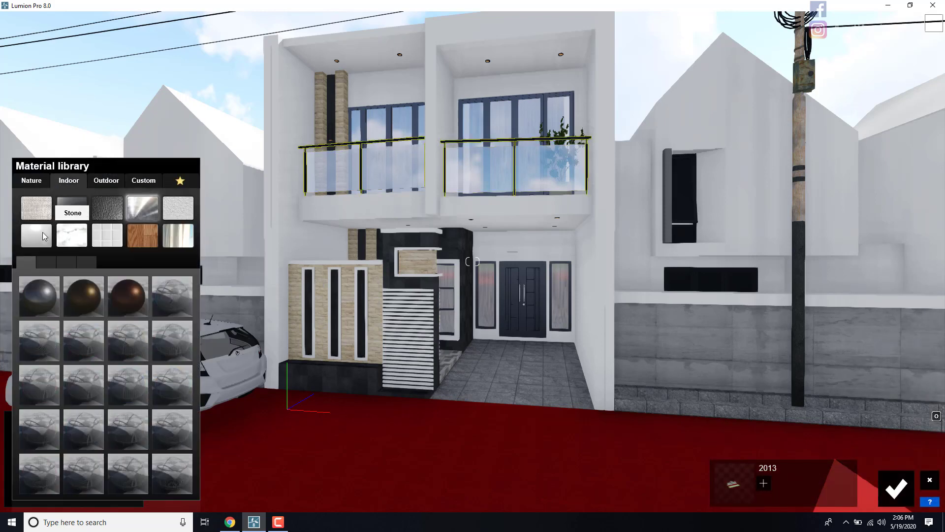
click(39, 288)
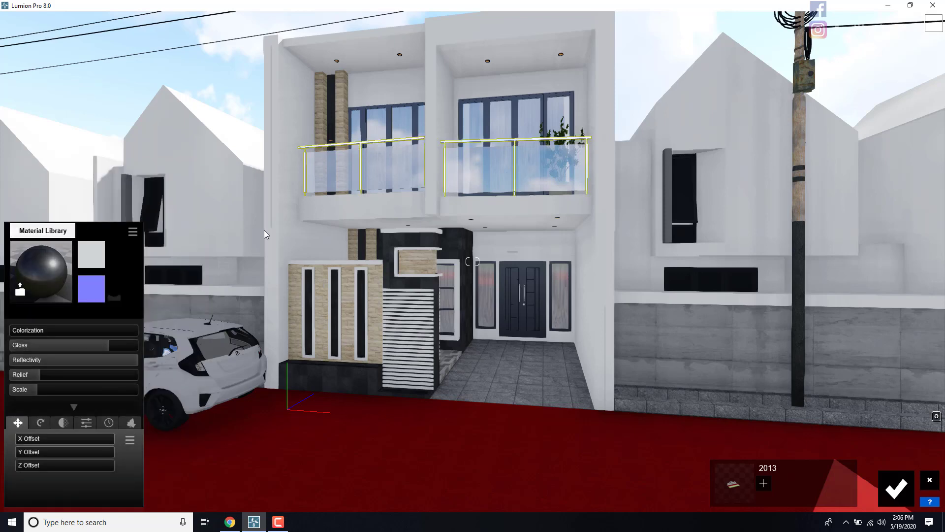
Step: Set the railing metal's scale to imported texture coordinates and its relief to 0.0
key(w)
right_drag(473, 261, 465, 170)
key(w)
key(w)
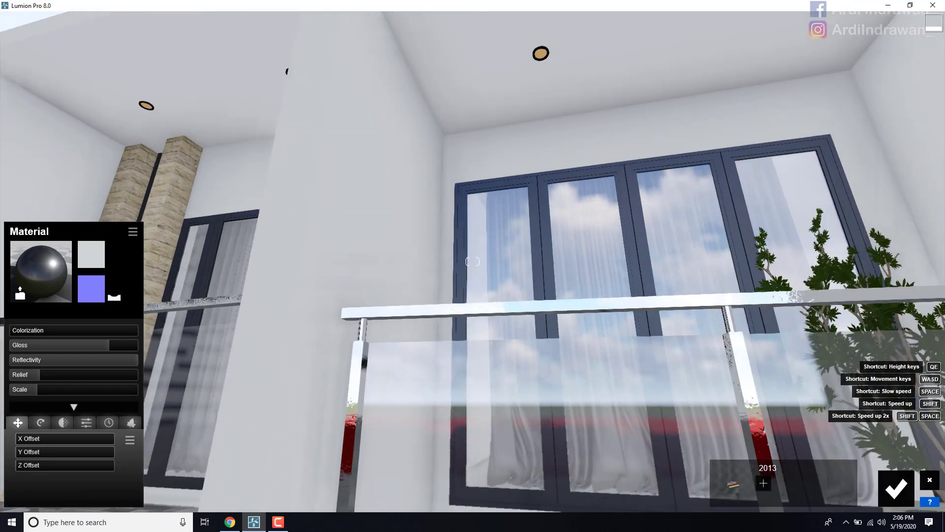
right_drag(473, 261, 339, 221)
key(w)
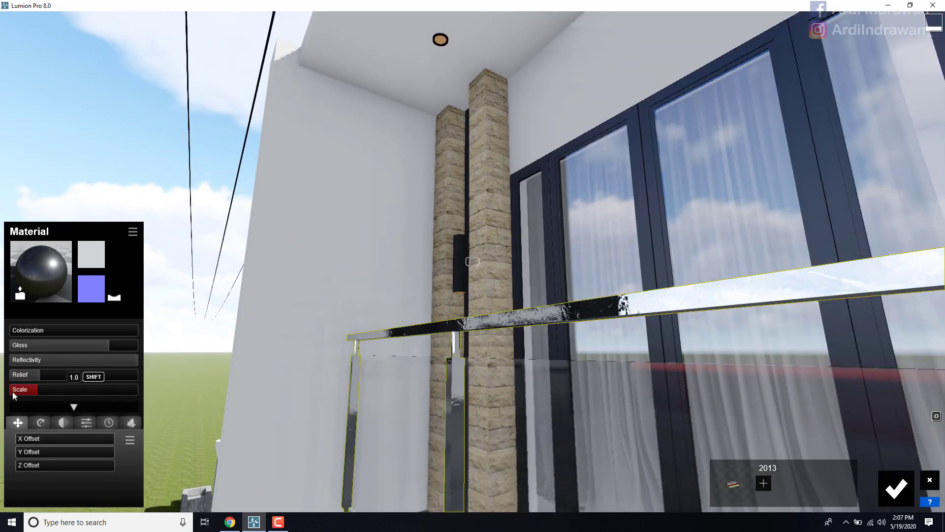
drag(14, 395, 1, 380)
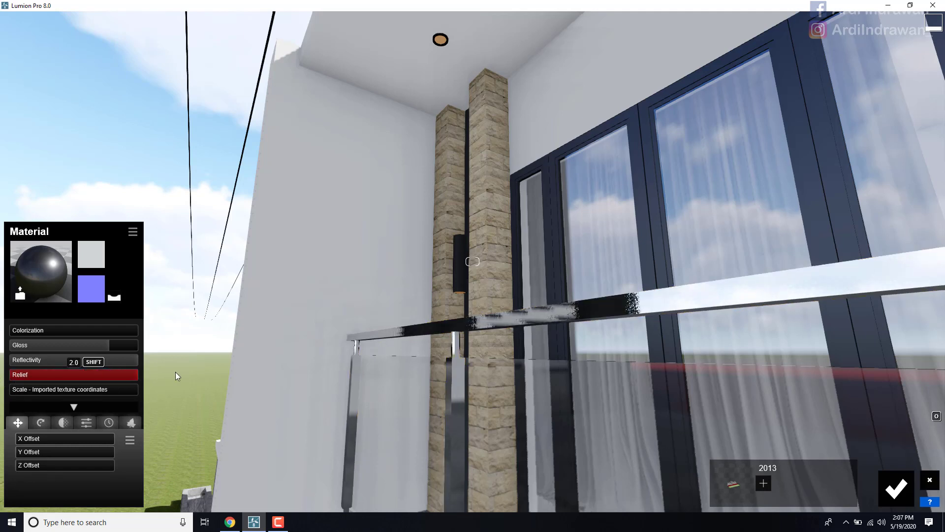
drag(76, 374, 6, 379)
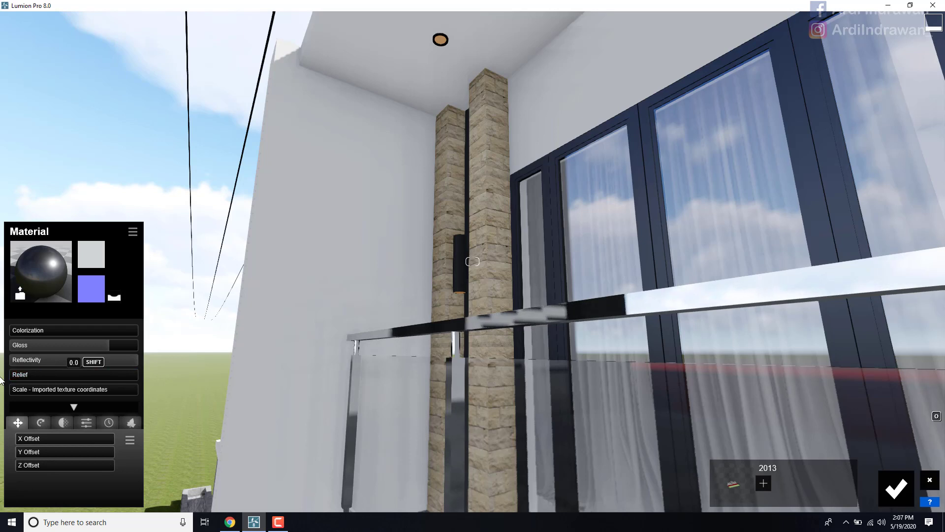
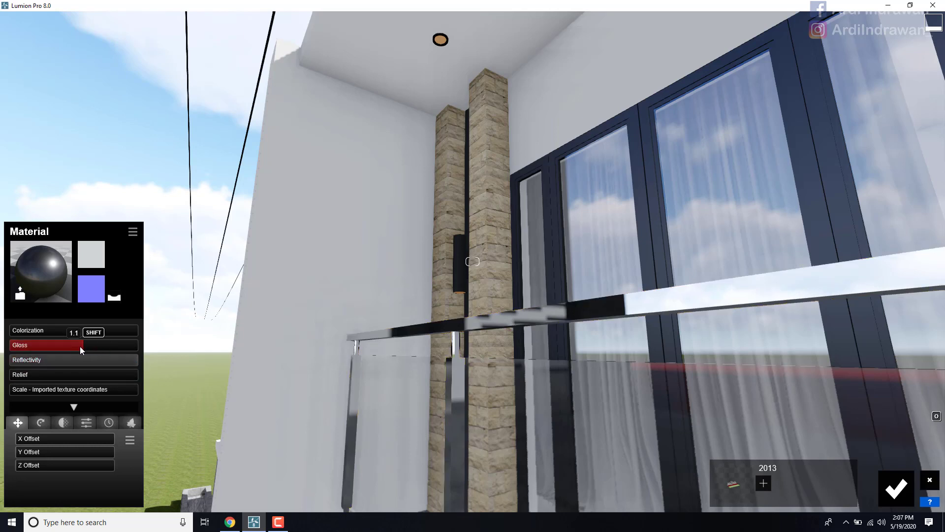
Step: Lower the railing metal's gloss to about half, check the railing on both balconies and save the material
drag(58, 349, 83, 344)
key(s)
mouse_move(387, 207)
right_down()
mouse_move(410, 248)
mouse_move(399, 243)
mouse_move(396, 211)
right_up()
key(s)
key(w)
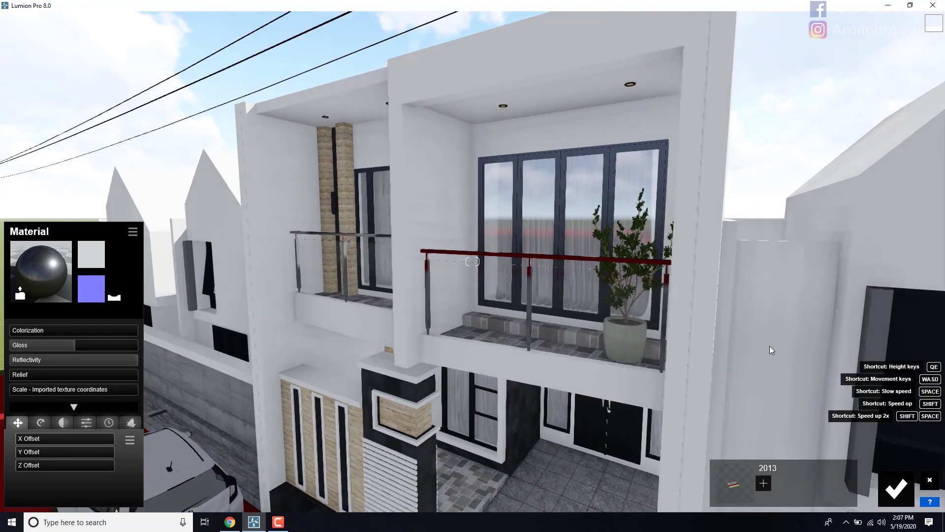
key(w)
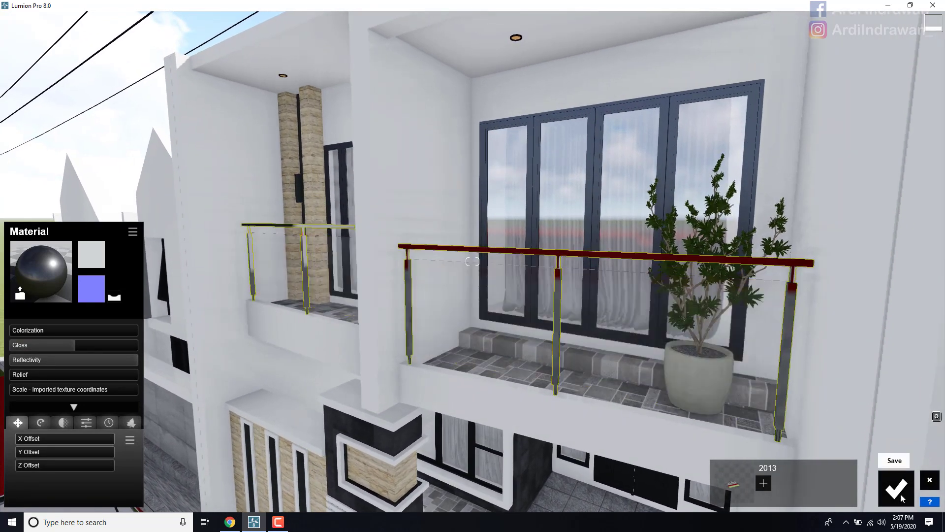
click(896, 489)
Step: Examine the balcony's ceiling, window frames, curtains and railing from close up and from above
key(s)
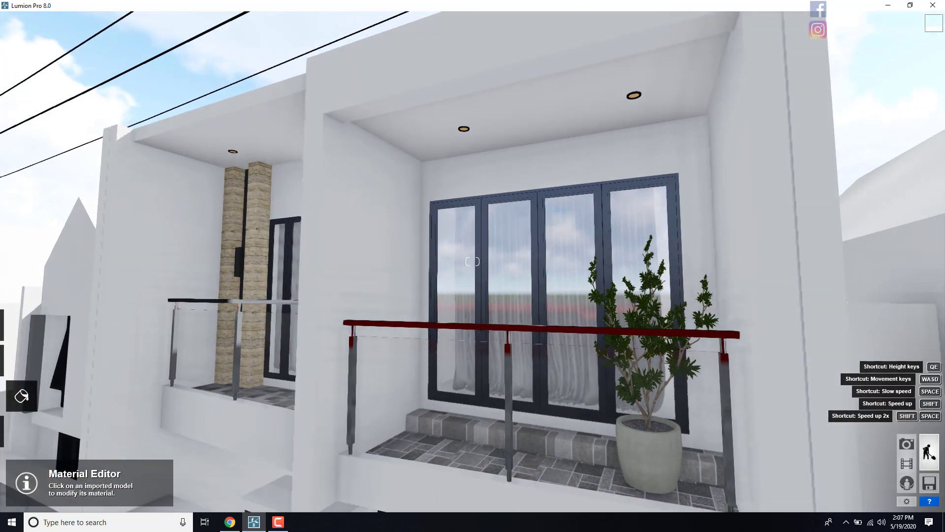
right_drag(530, 276, 550, 226)
key(w)
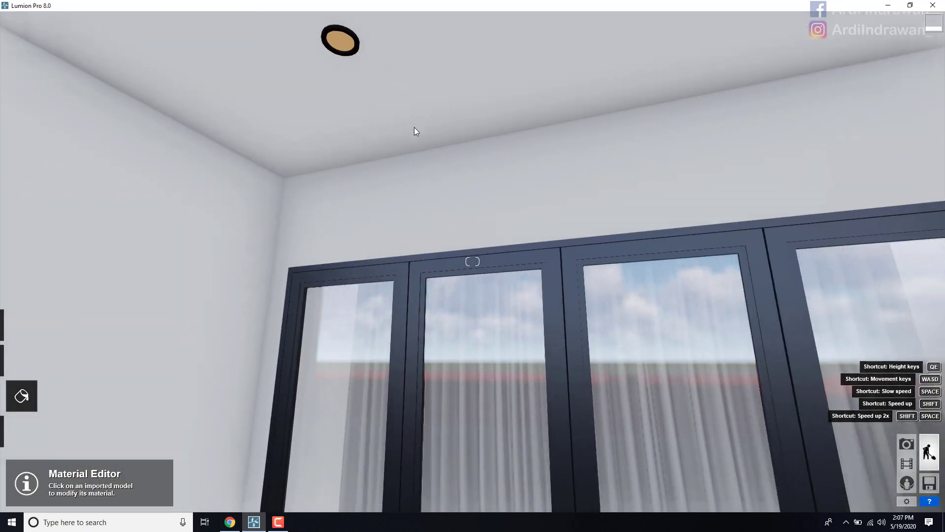
right_drag(415, 131, 419, 246)
key(s)
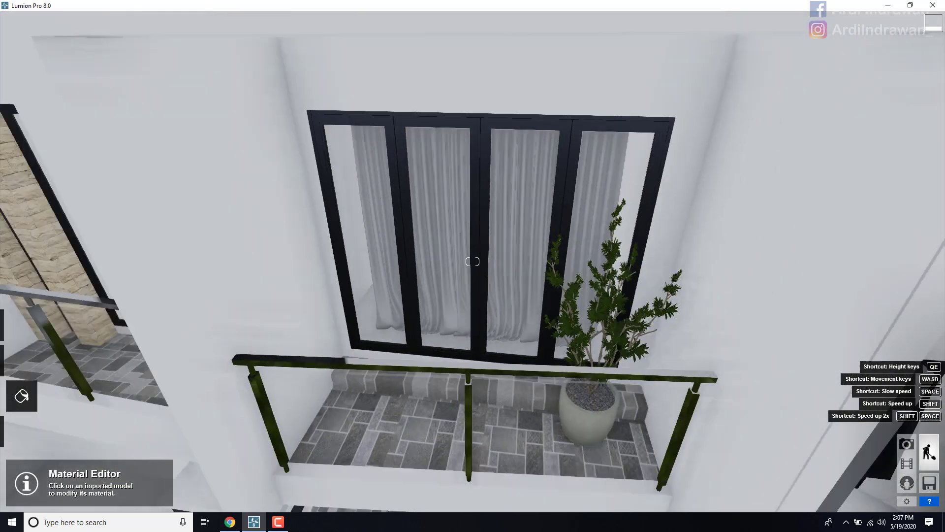
key(s)
Step: Apply the custom Standard material to the thin vertical strip between the two leaves of the black entrance door
right_drag(483, 103, 466, 158)
key(w)
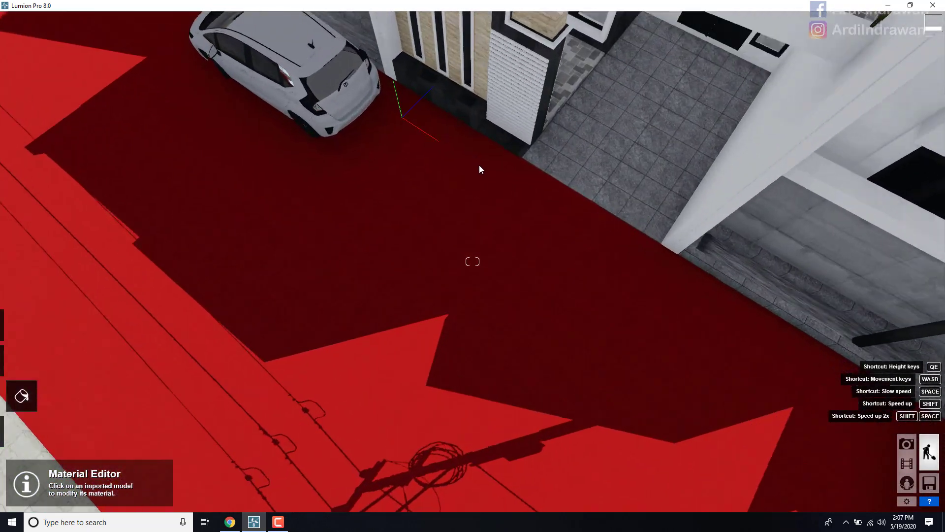
key(w)
right_drag(514, 227, 510, 269)
key(w)
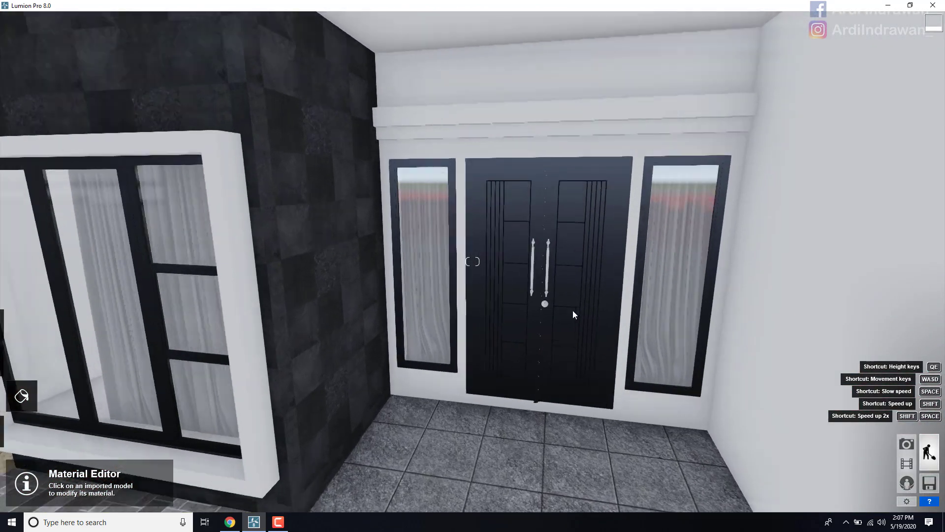
key(w)
right_drag(573, 314, 446, 261)
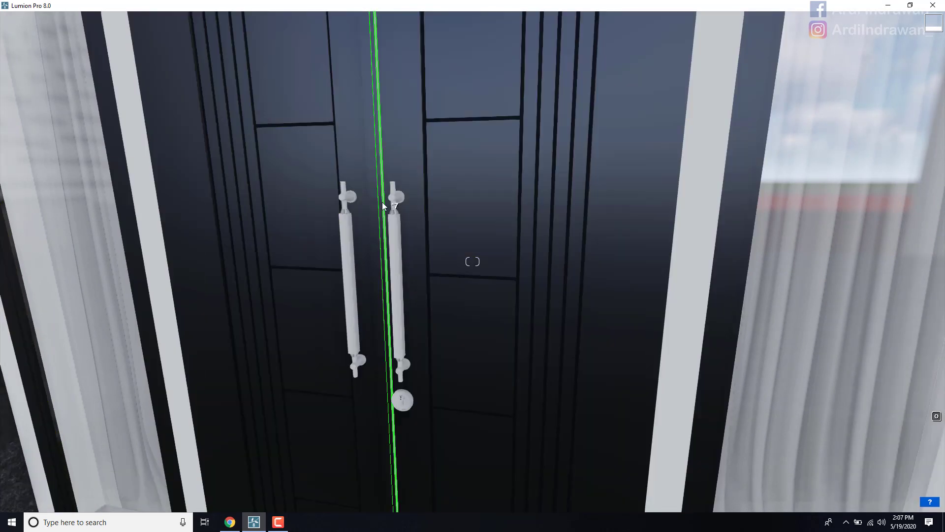
click(382, 202)
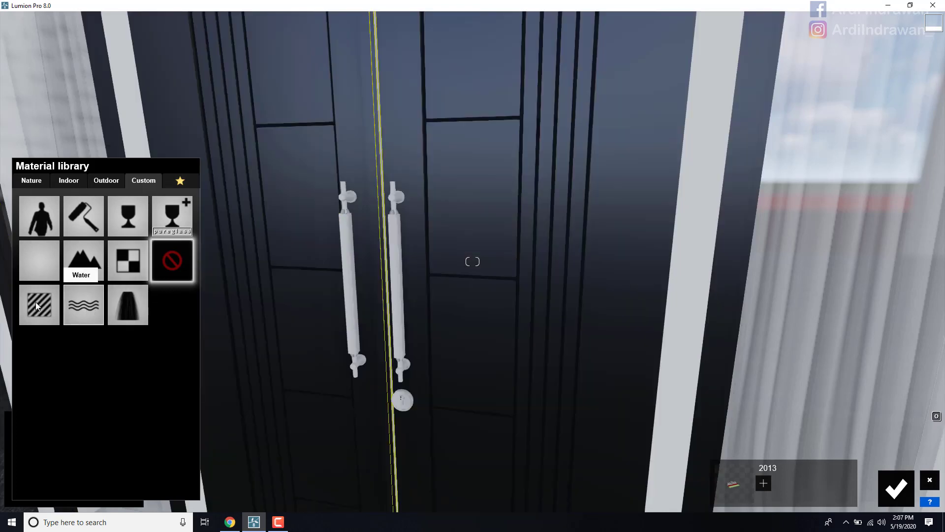
click(45, 296)
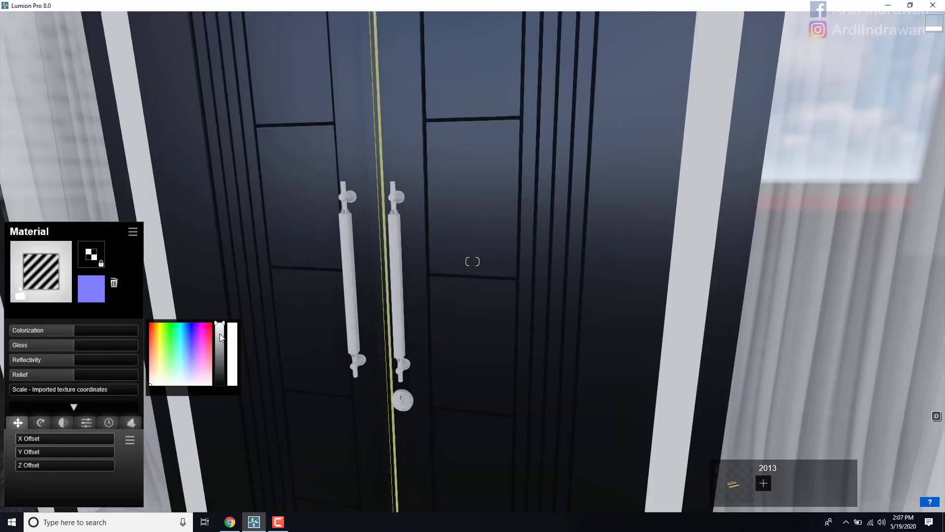
Step: Darken the door strip's colour to dark grey, remove its relief, lower its gloss to about one third and save
drag(218, 354, 186, 368)
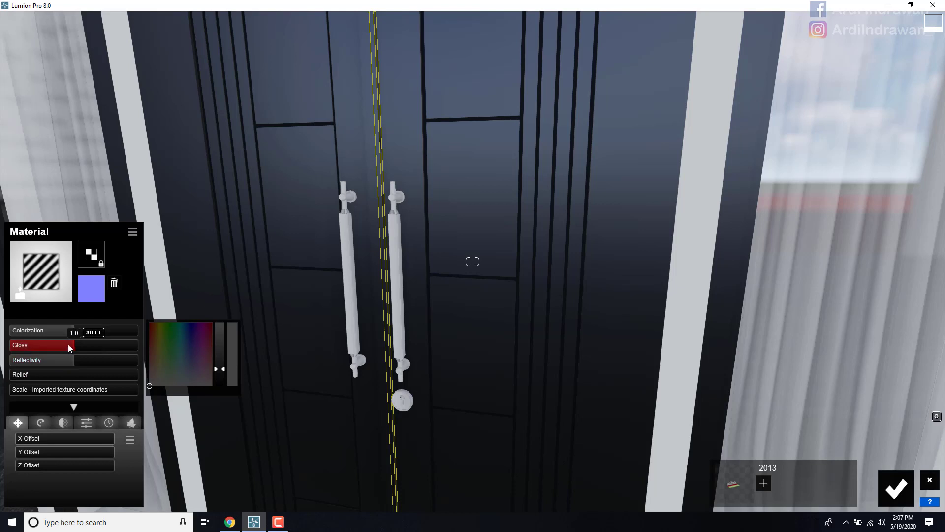
click(54, 350)
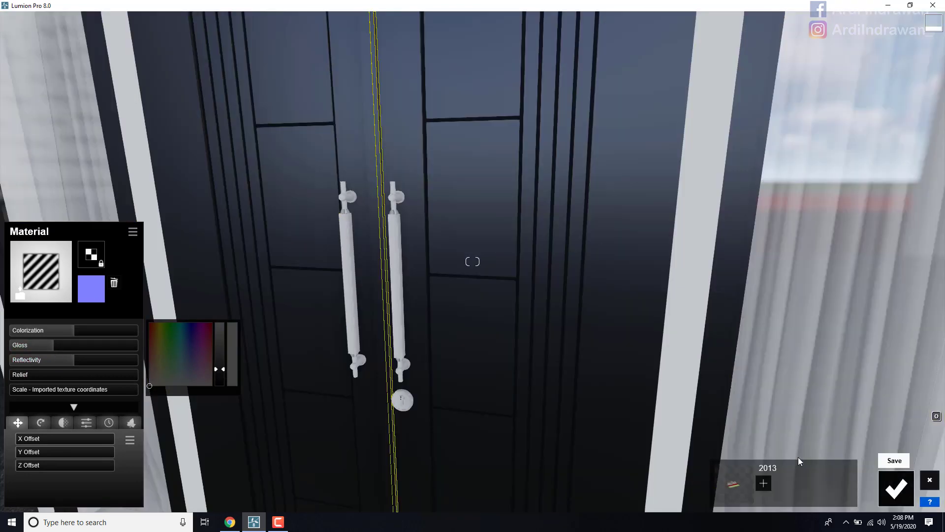
click(896, 488)
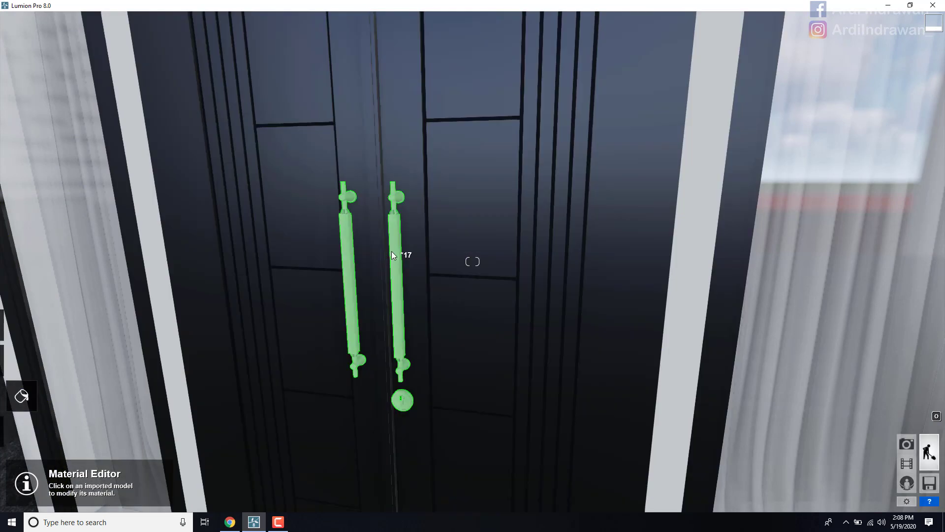
Step: Apply the indoor Aluminium metal to the entrance door's pull handles and round lock
click(402, 255)
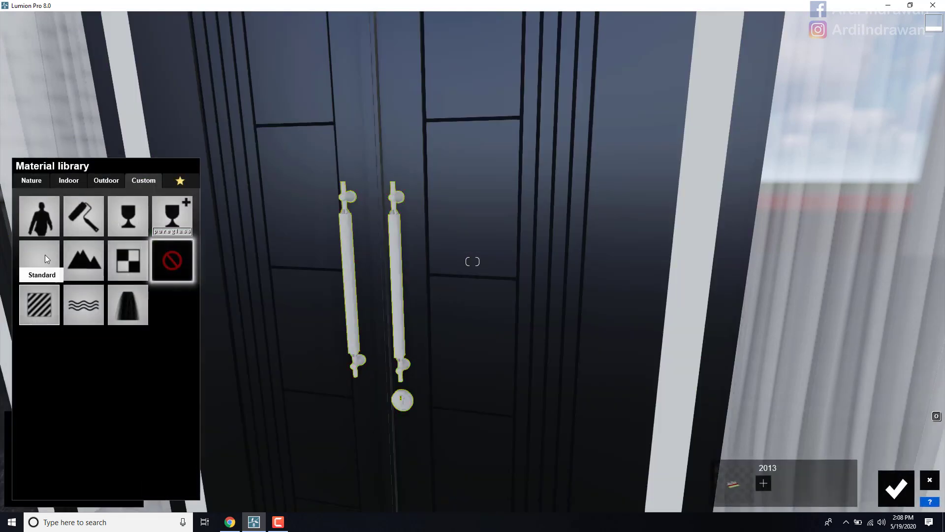
click(70, 183)
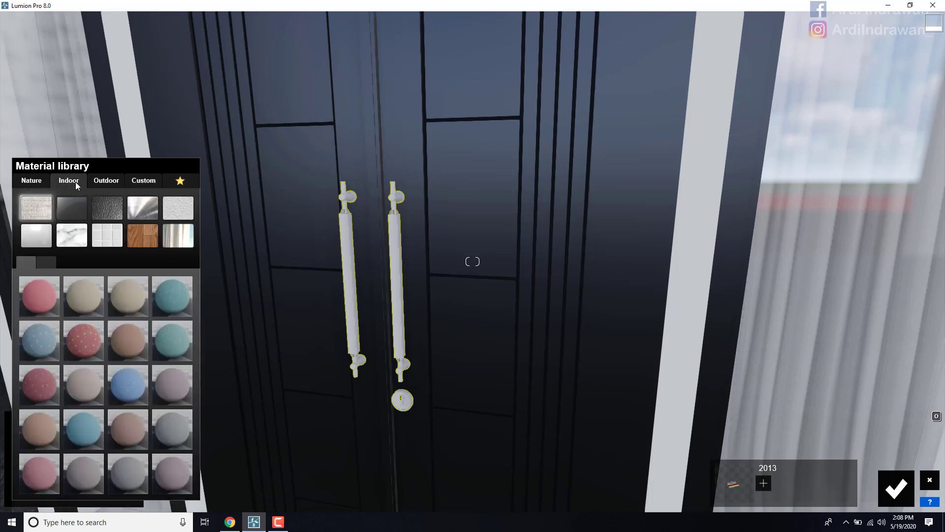
click(148, 210)
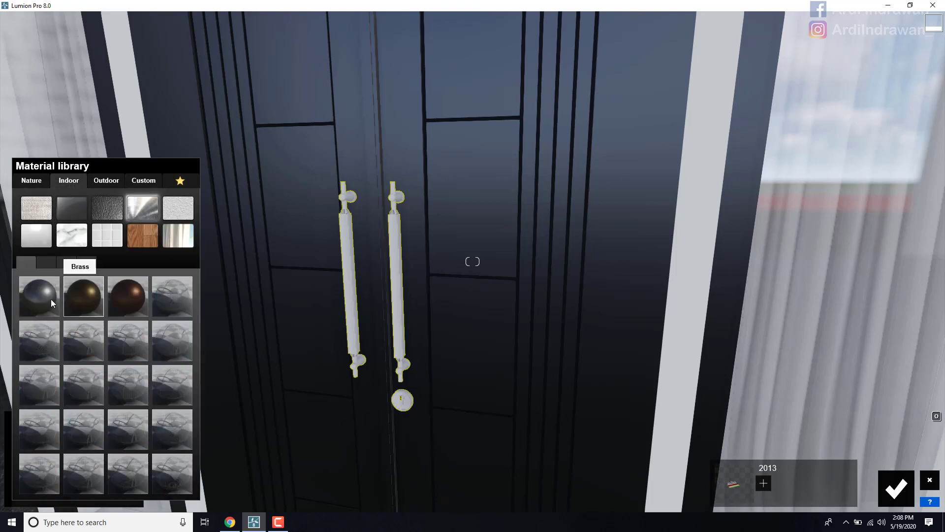
click(52, 298)
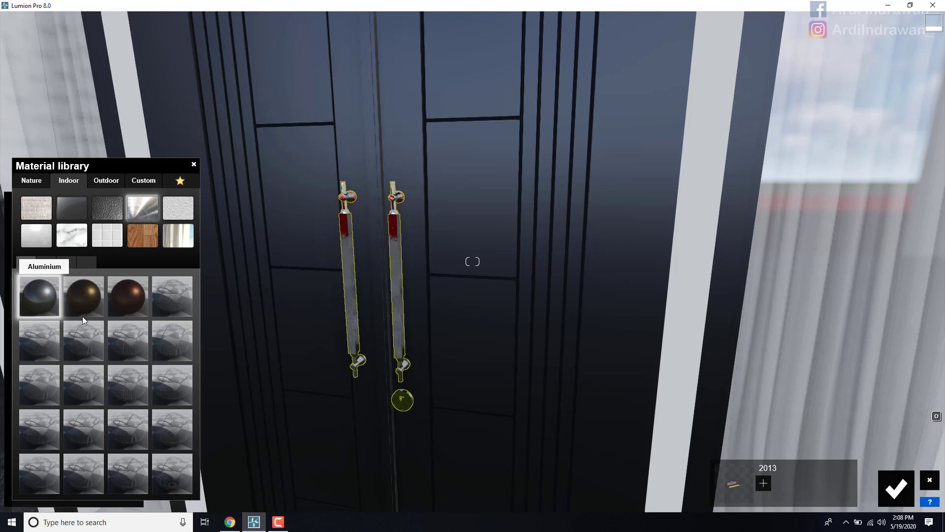
Step: Reduce the door handle aluminium's relief to zero and its gloss to about half, and check the handles from close up
click(42, 300)
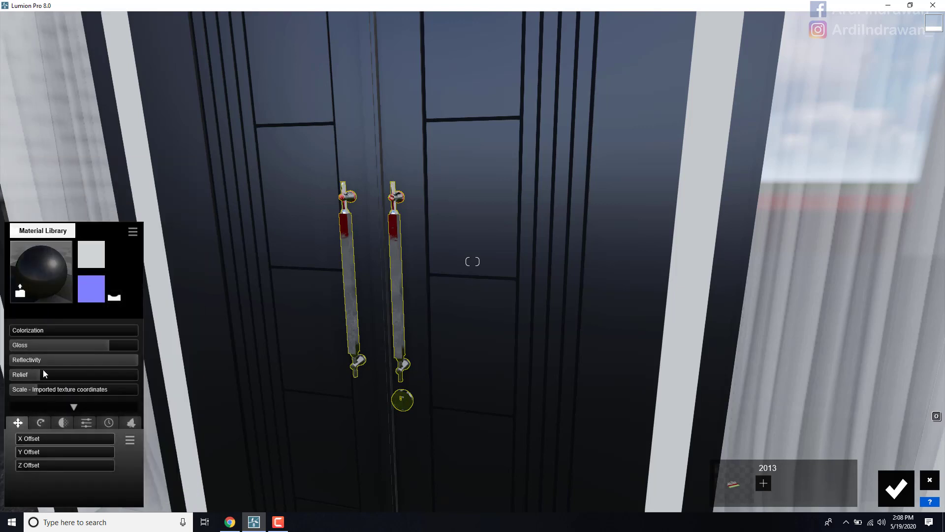
mouse_move(29, 373)
mouse_down()
mouse_move(3, 378)
mouse_move(16, 377)
mouse_up()
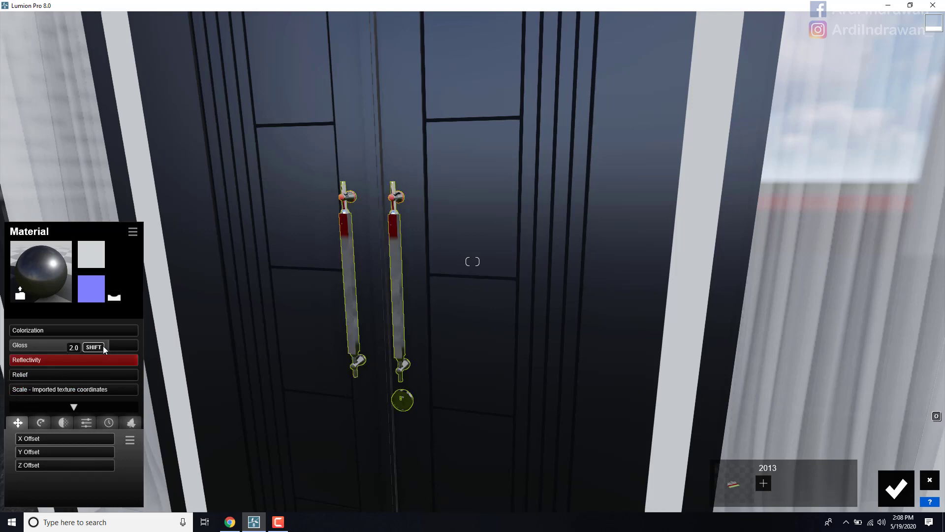
drag(103, 346, 75, 345)
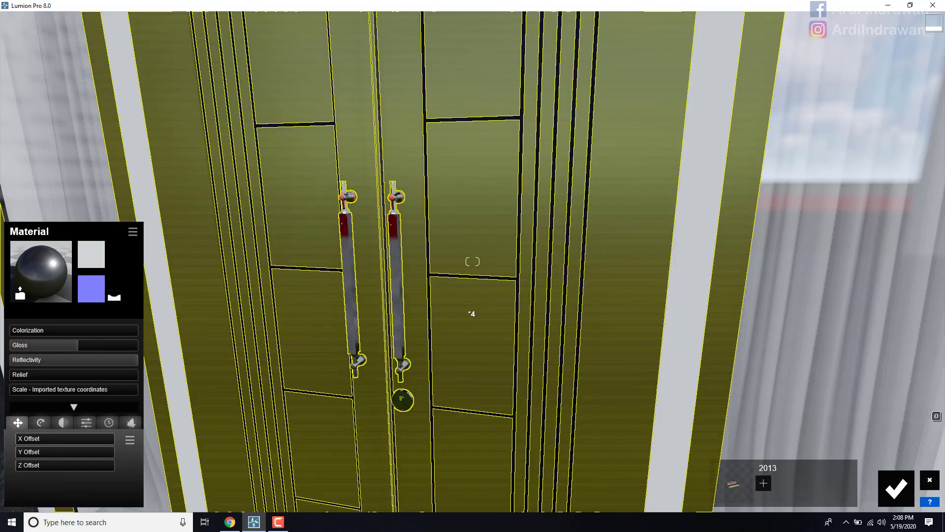
right_drag(471, 312, 433, 340)
key(w)
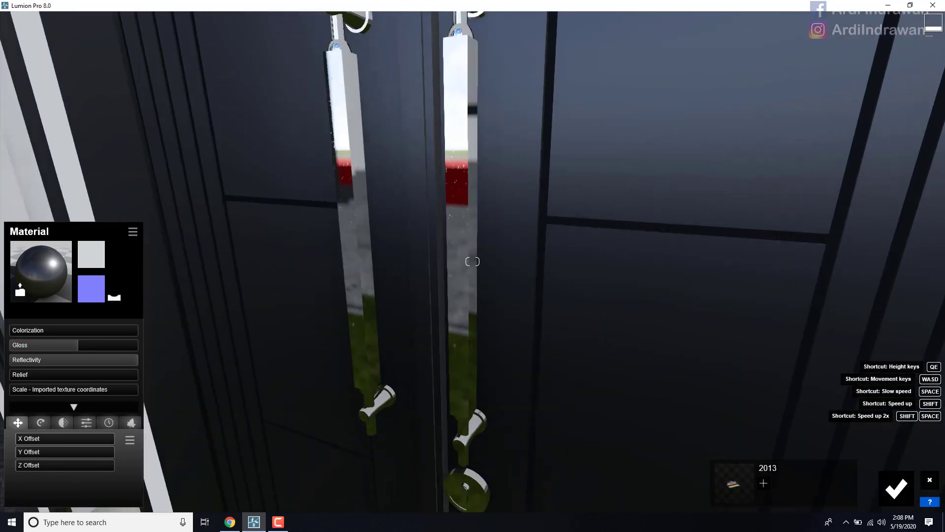
key(w)
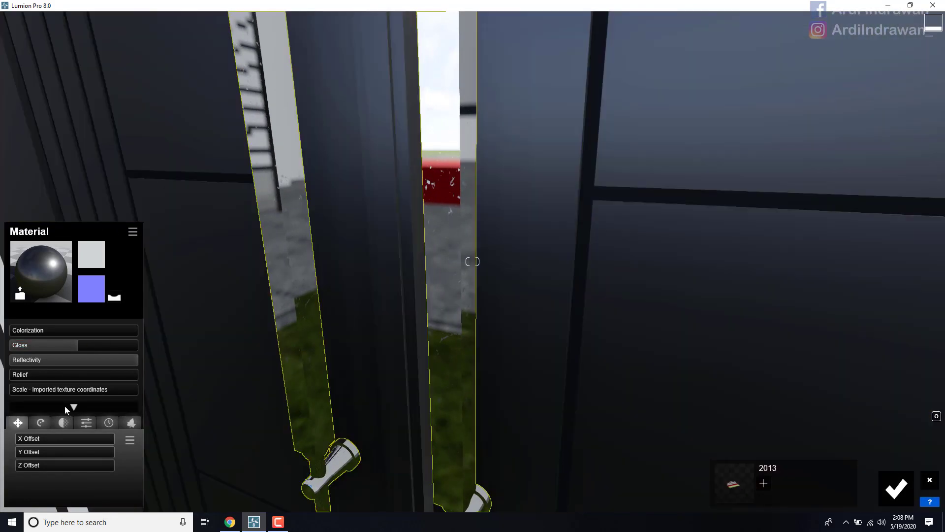
Step: Keep the door handle aluminium's reflectivity at maximum, set its gloss to 1.1 and save the material
drag(100, 362, 172, 363)
drag(69, 349, 79, 349)
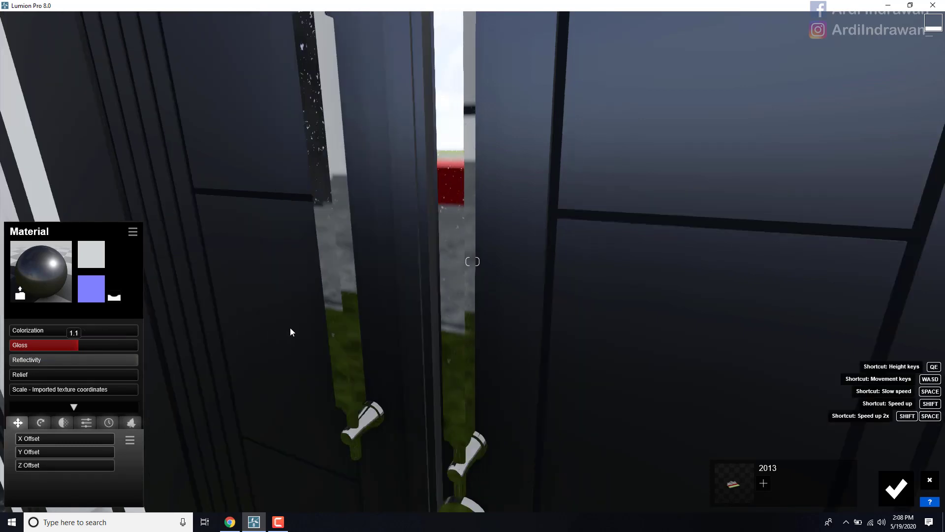
scroll(416, 309, down, 10)
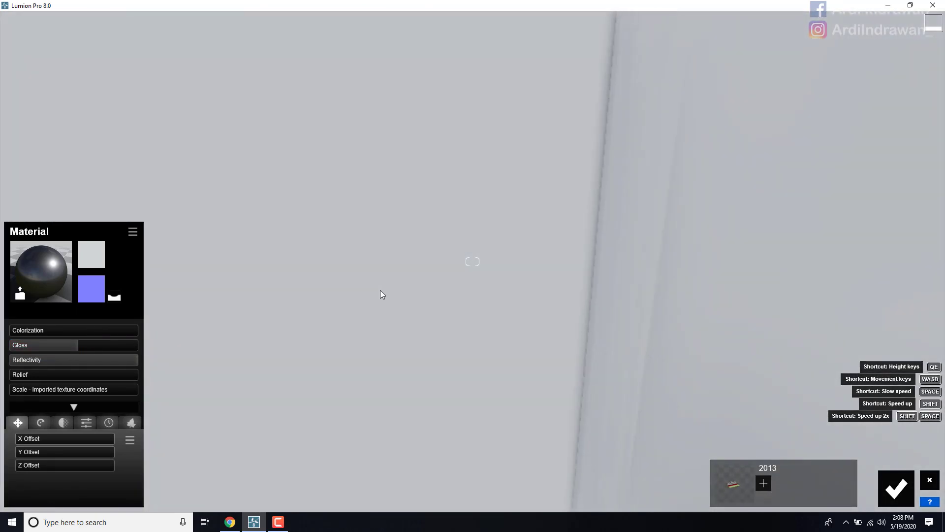
key(a)
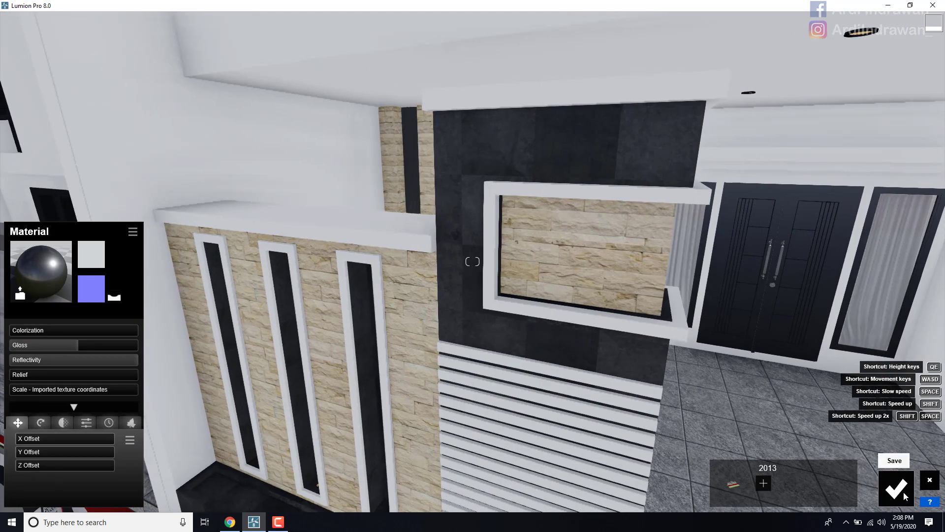
click(897, 489)
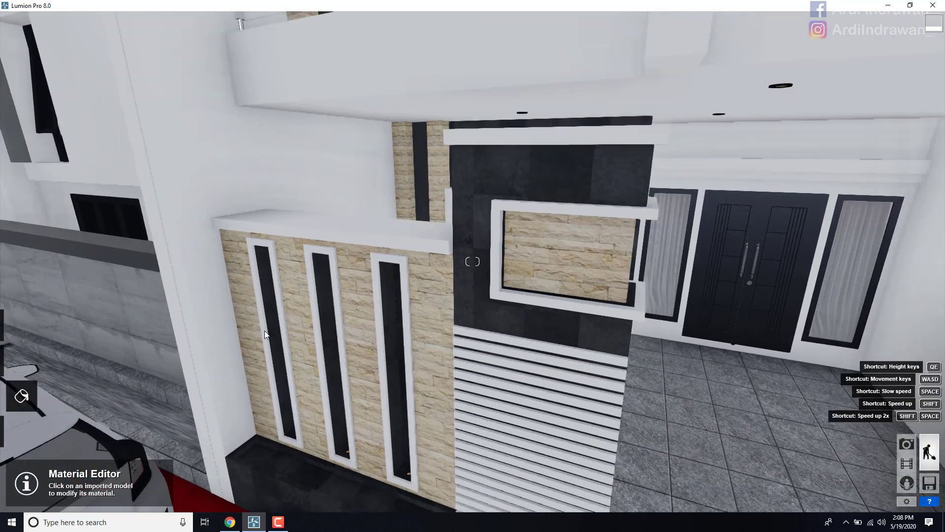
Step: Apply the indoor Aluminium metal to the Chrome_Polished#1 rings of the porch ceiling downlights
key(s)
right_drag(264, 335, 606, 226)
key(w)
key(w)
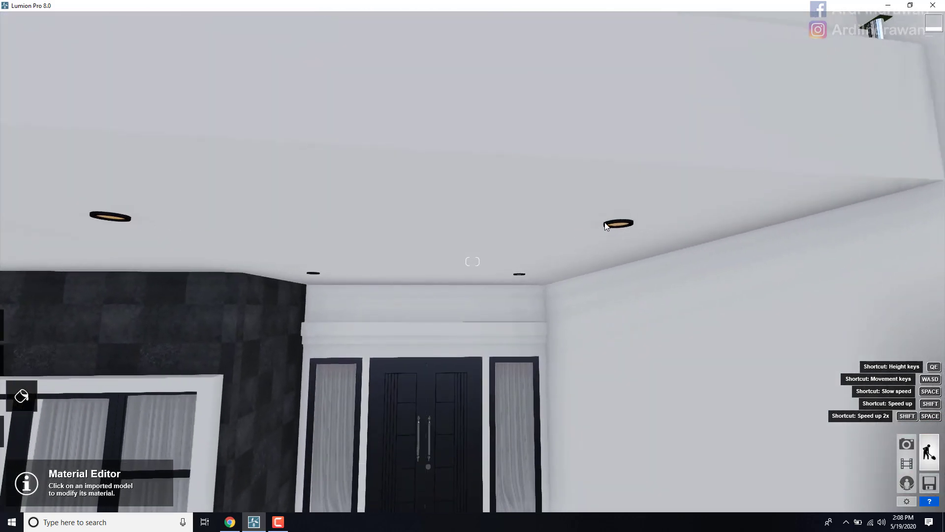
click(606, 223)
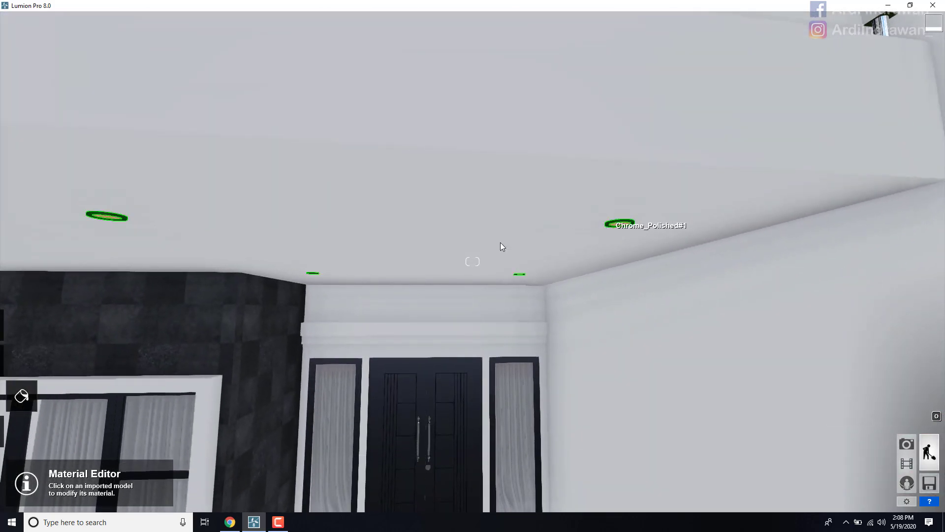
click(501, 242)
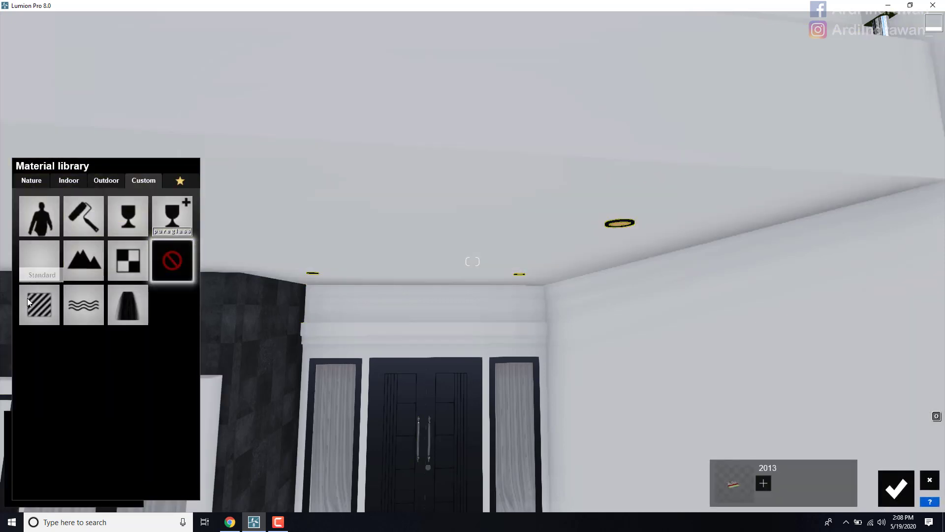
click(69, 180)
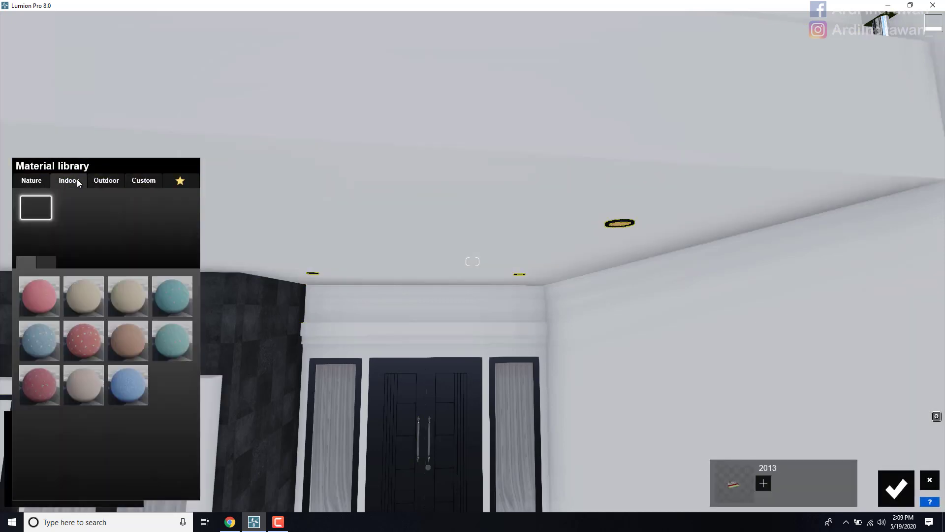
click(156, 210)
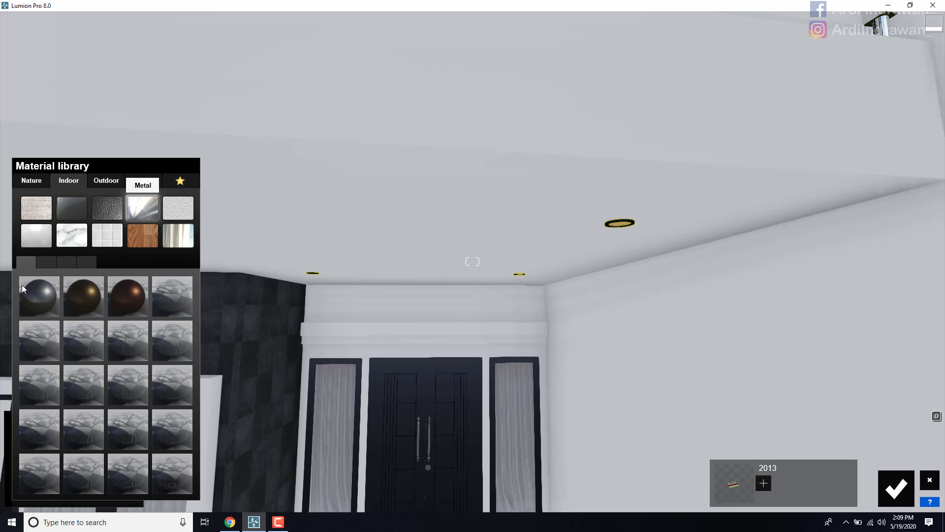
click(25, 288)
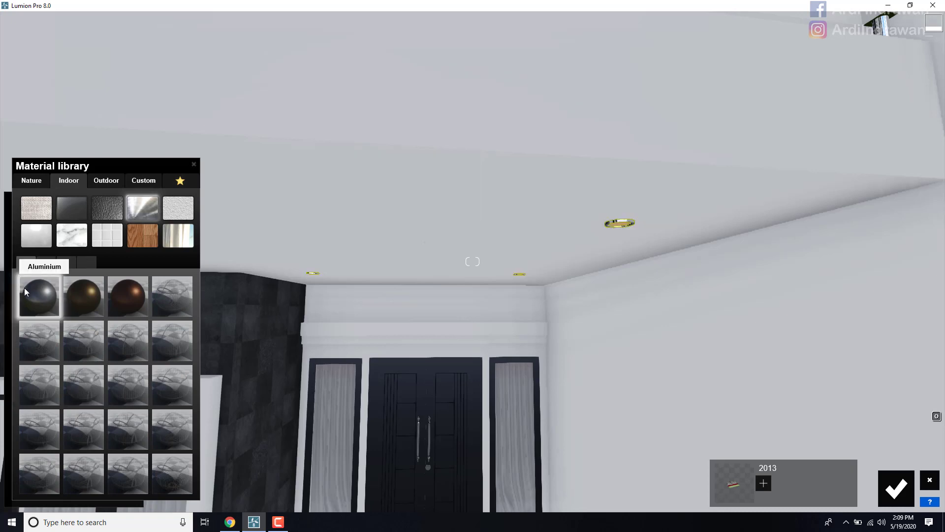
Step: Lower the downlight rings' gloss to slightly under half and save the material
click(46, 300)
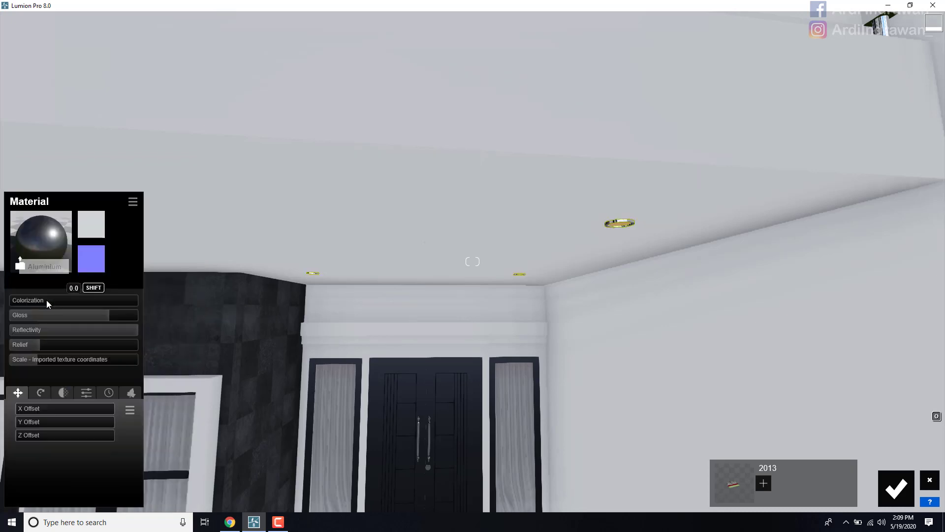
drag(92, 348, 48, 347)
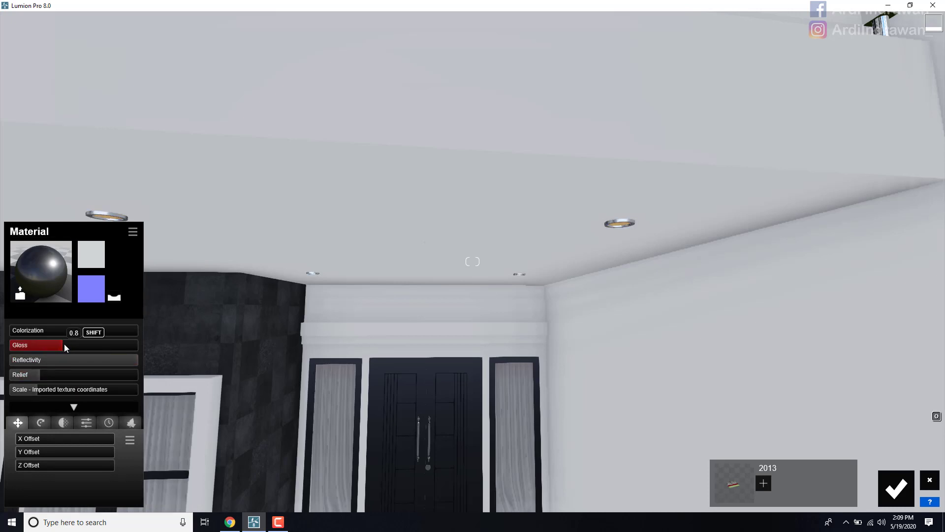
drag(67, 344, 67, 343)
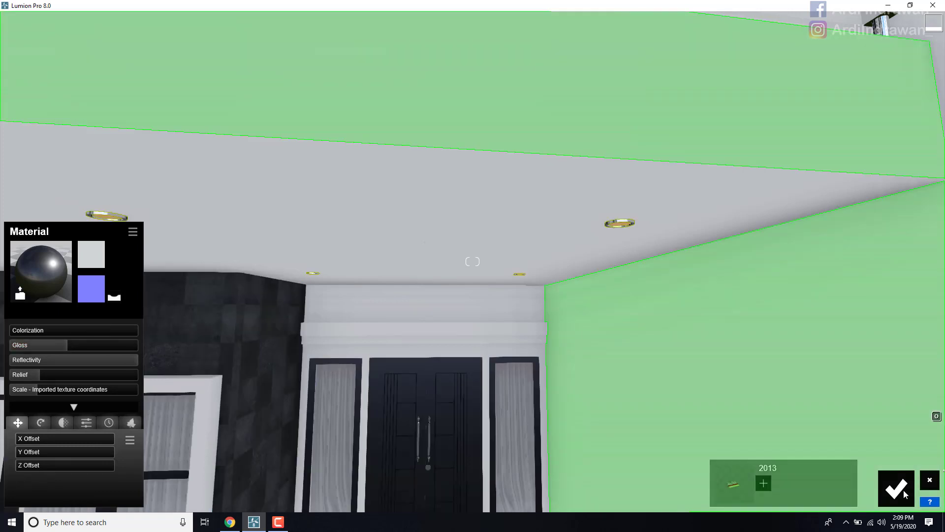
click(896, 488)
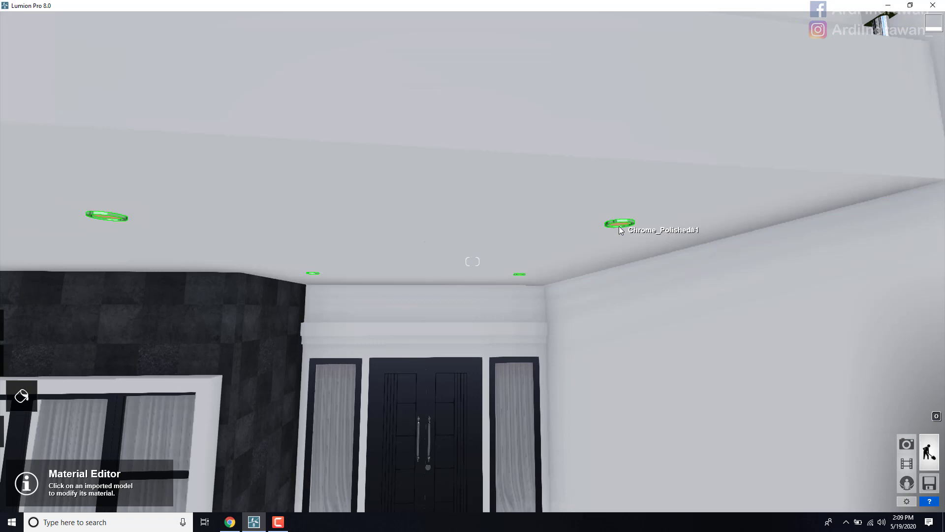
Step: Apply the custom Standard material to the inner lens of the porch ceiling downlight
click(618, 226)
key(w)
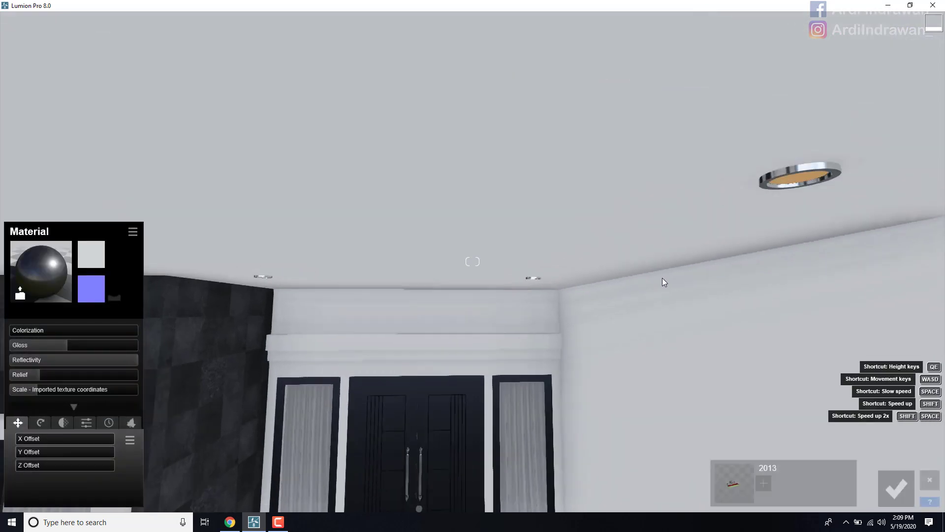
key(d)
key(s)
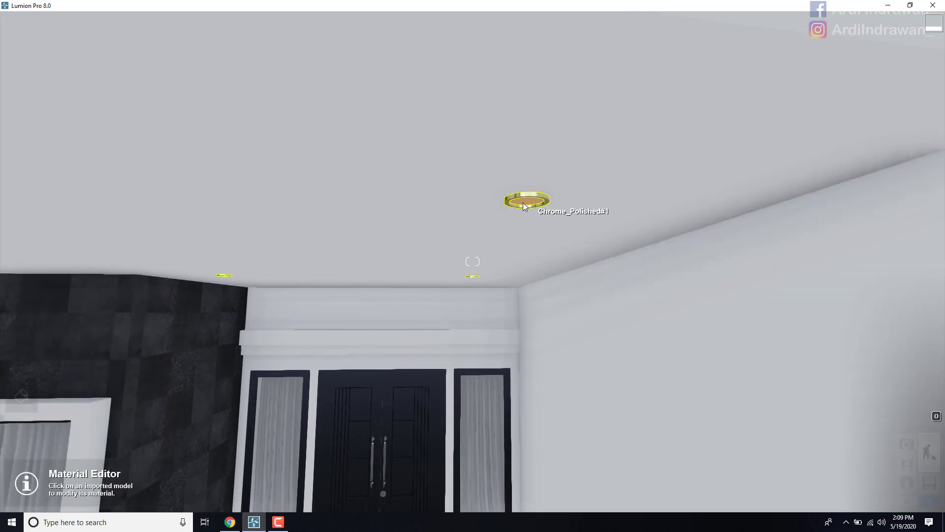
click(332, 241)
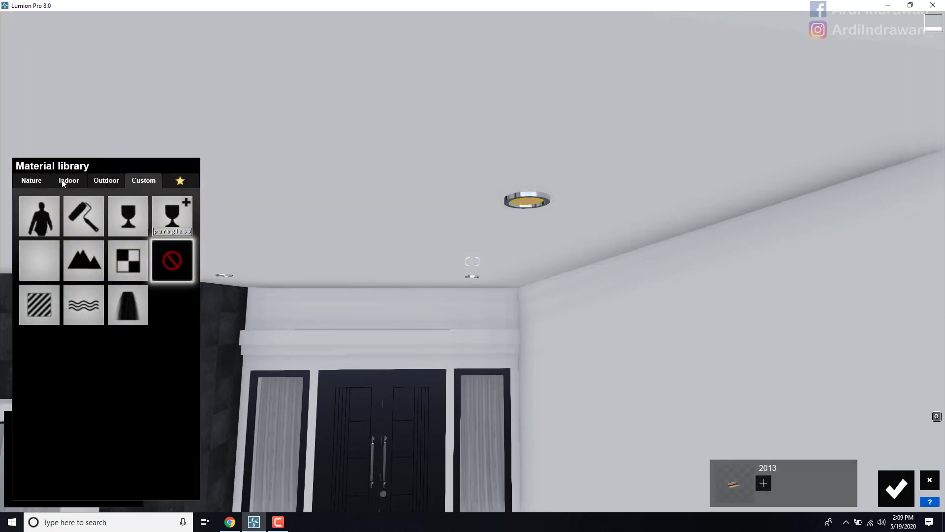
click(72, 181)
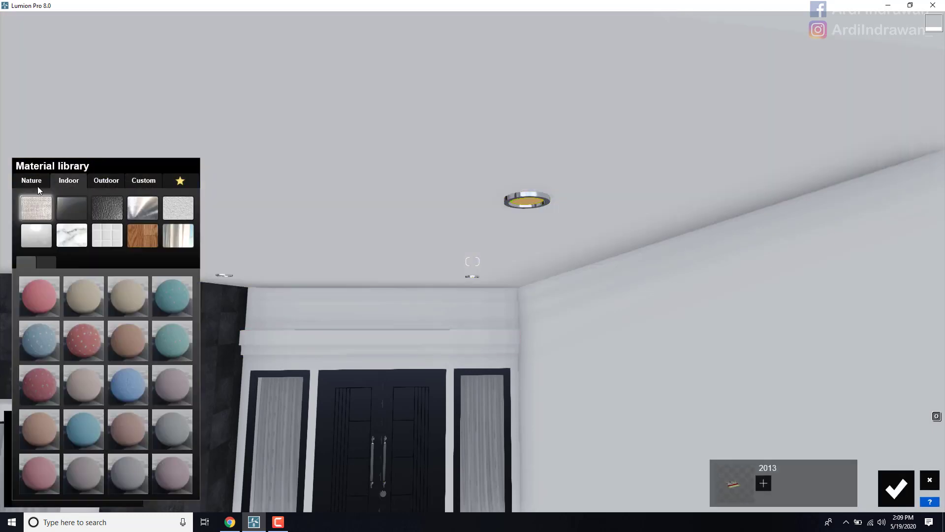
click(137, 182)
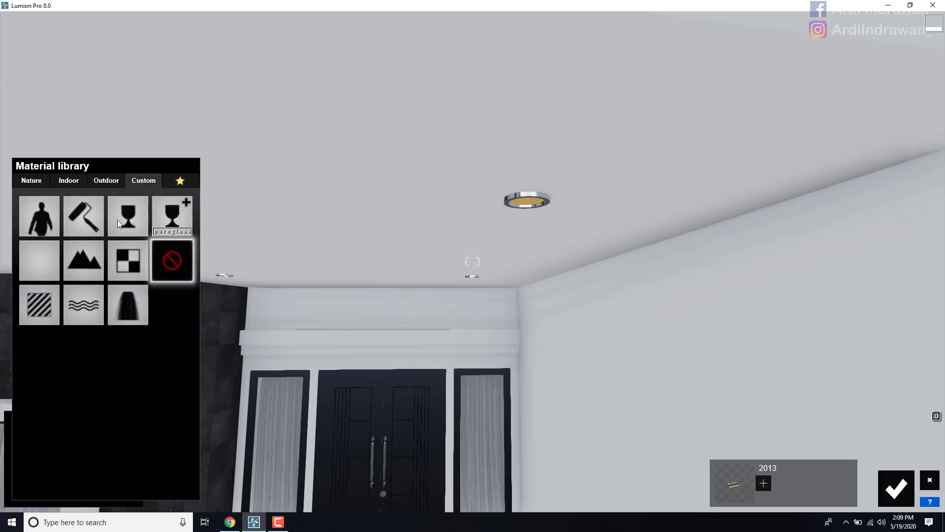
click(49, 313)
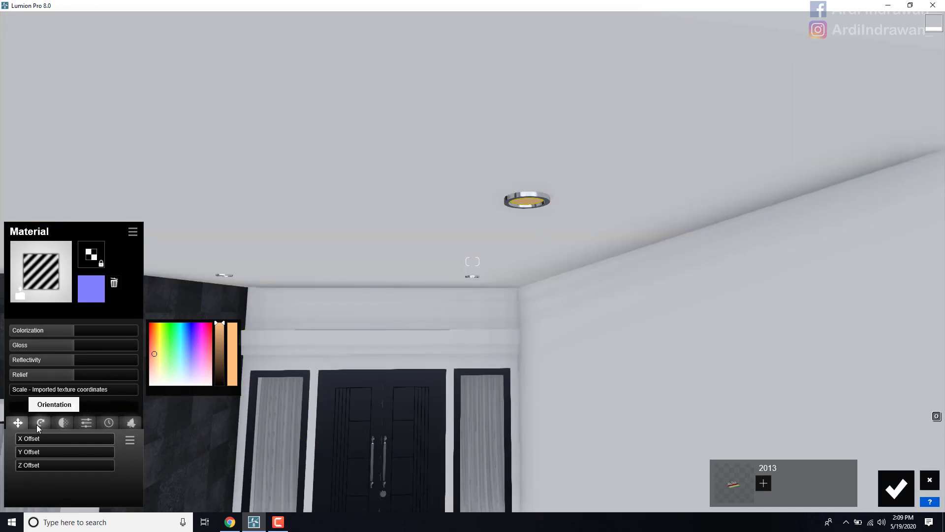
Step: Raise the downlight lens's emissive to about four fifths of its range, set its colour to white and save the material
click(43, 424)
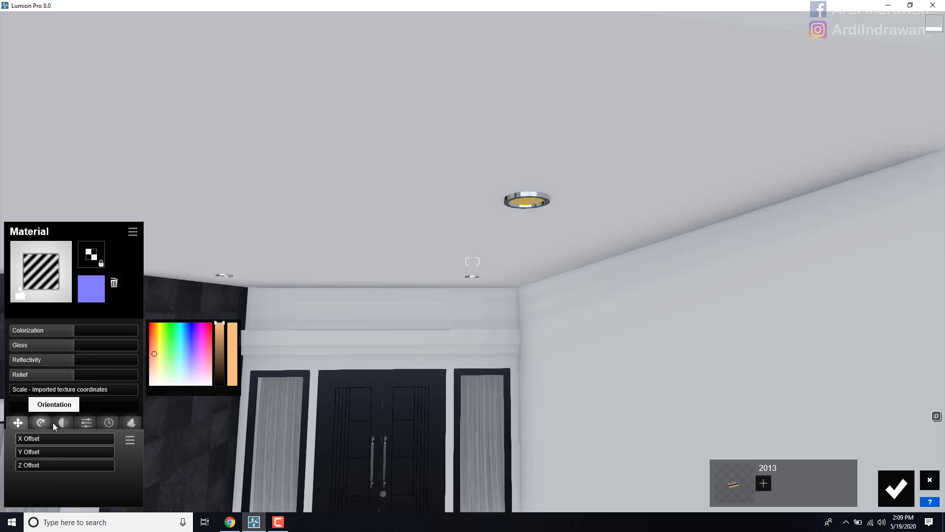
click(85, 422)
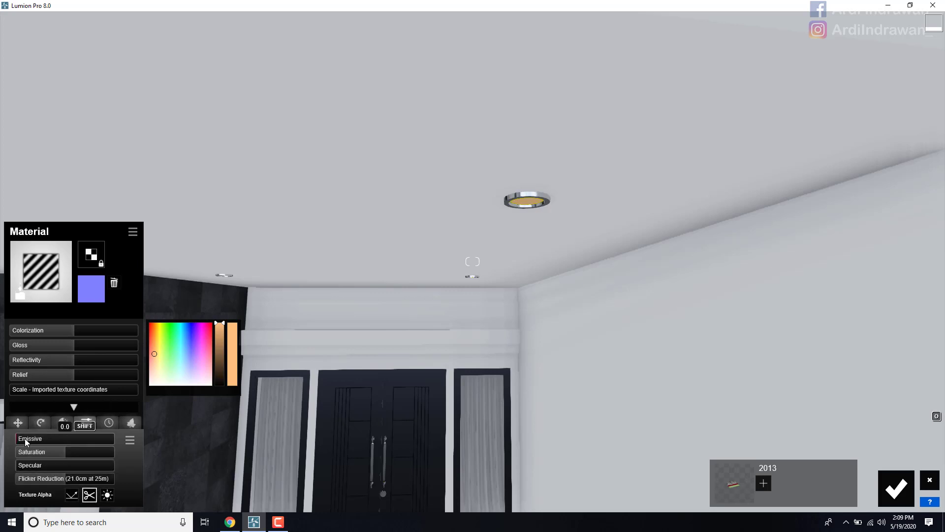
drag(25, 439, 96, 444)
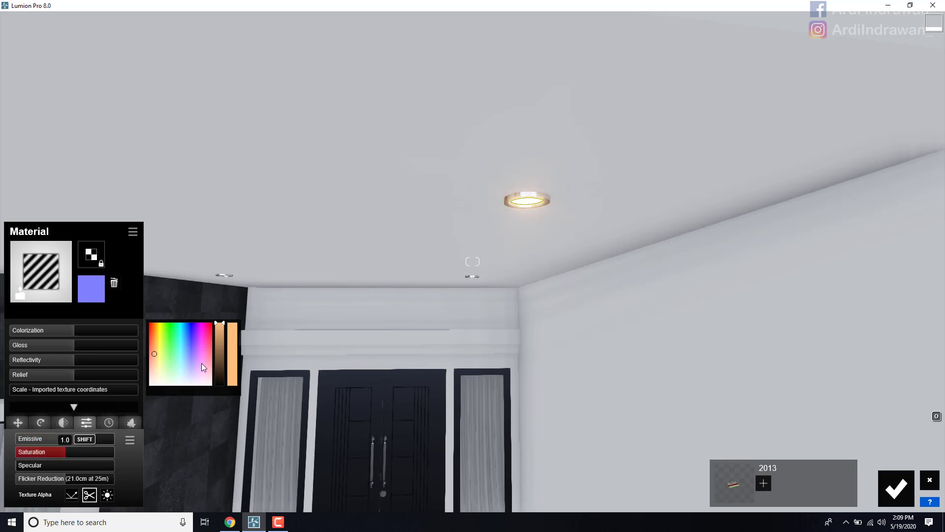
drag(159, 353, 131, 389)
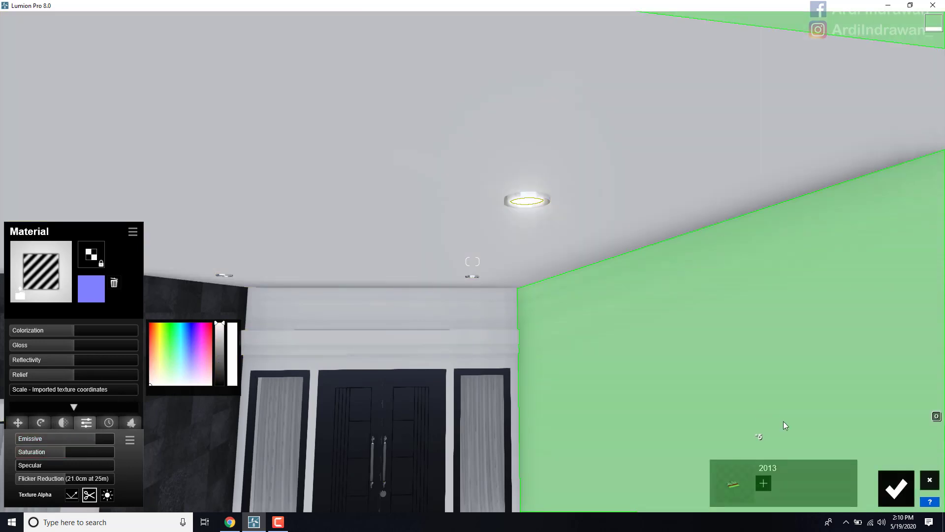
click(895, 484)
Step: Look over the glowing porch downlights and the whole house front, from the entrance up to the balconies
key(s)
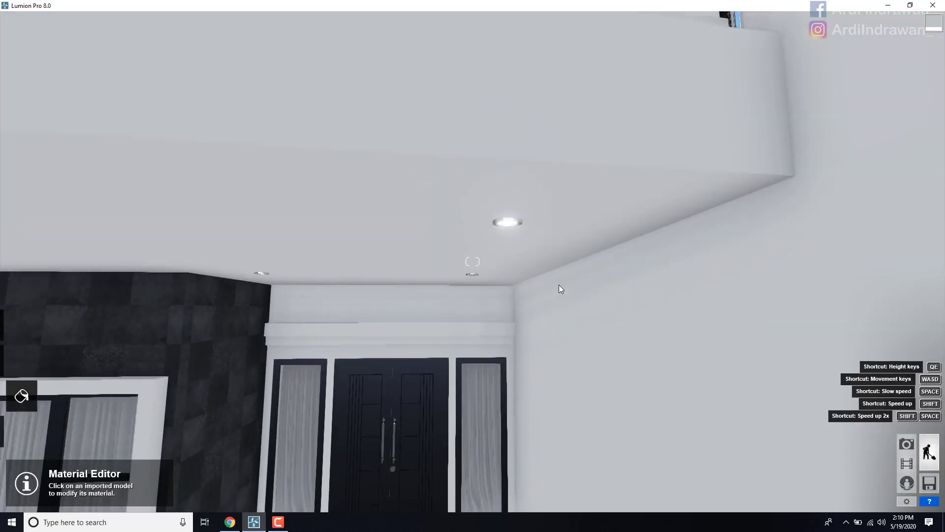
right_drag(559, 285, 533, 348)
key(s)
key(w)
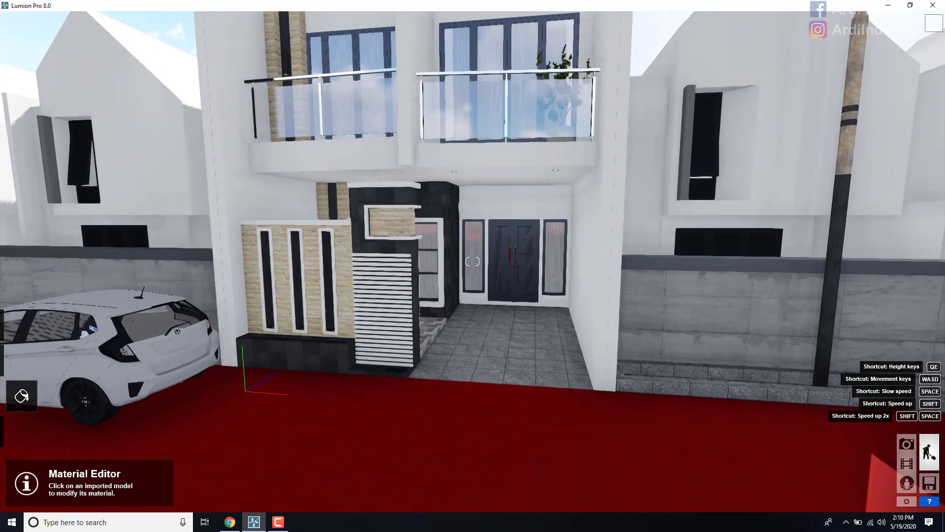
key(s)
key(q)
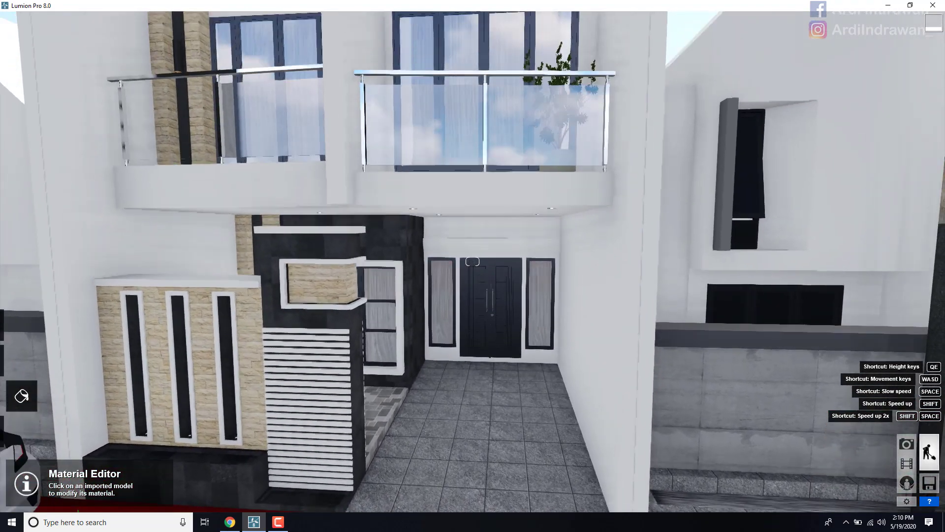
key(a)
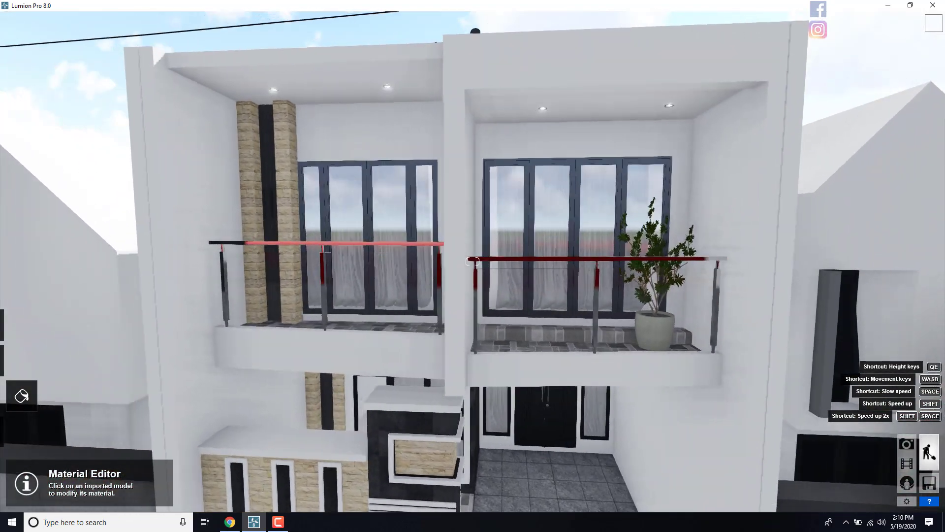
key(e)
key(e)
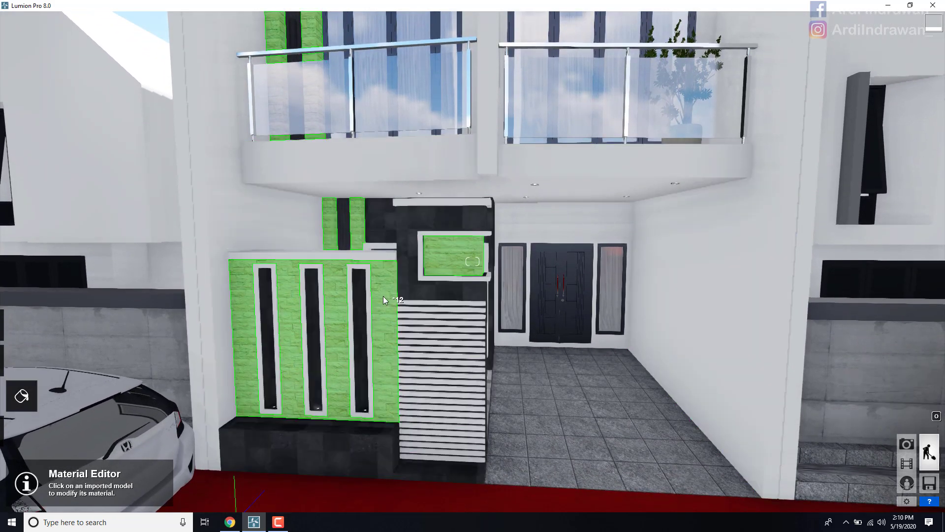
Step: Apply the custom Standard material to the beige stone cladding and set its texture scale to about a quarter of the range
click(383, 299)
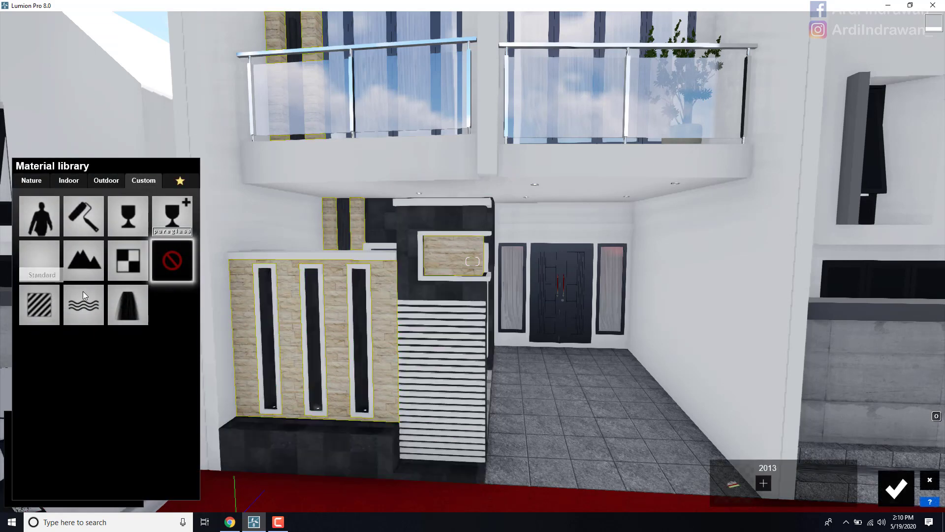
click(52, 303)
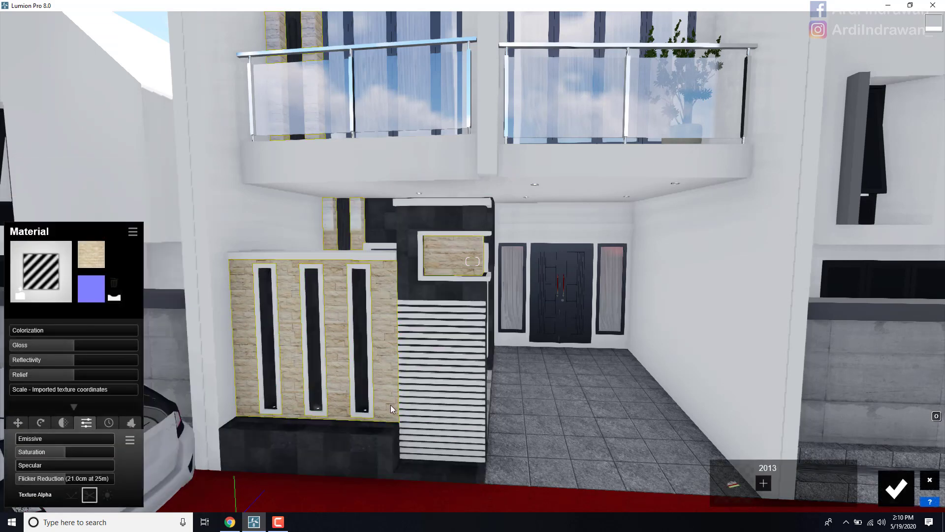
key(w)
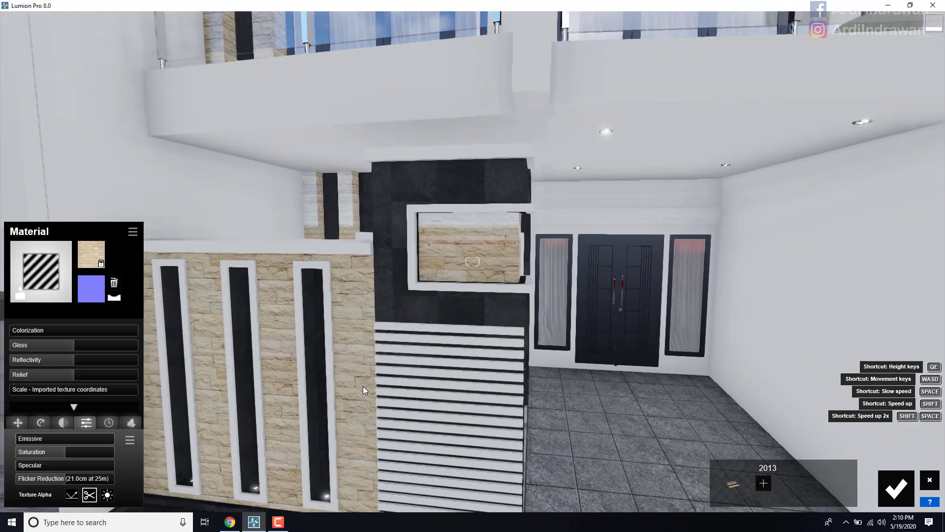
click(43, 389)
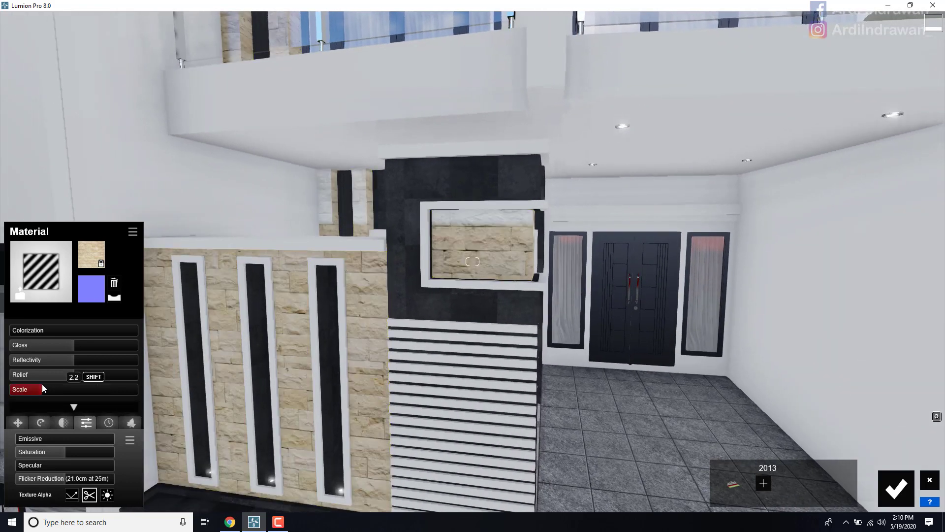
mouse_move(42, 387)
mouse_down()
mouse_move(50, 387)
mouse_move(40, 387)
mouse_up()
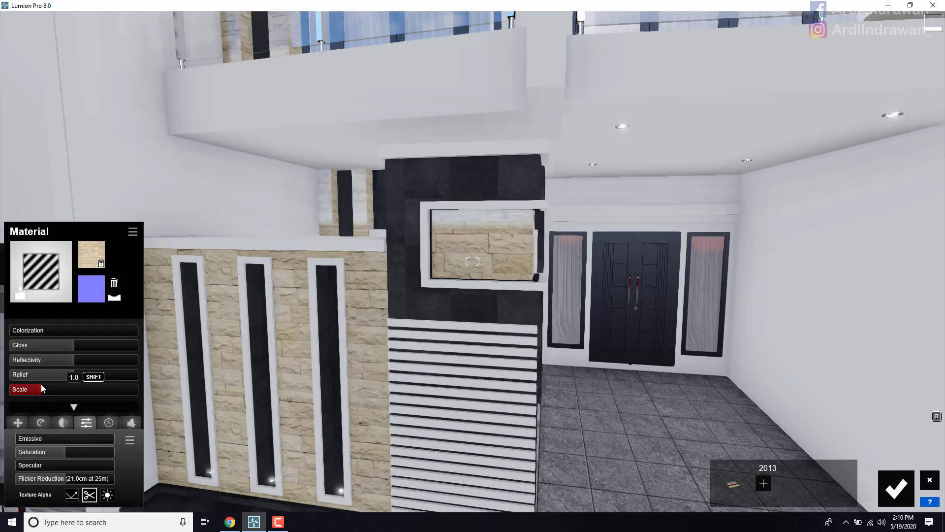
drag(41, 386, 42, 386)
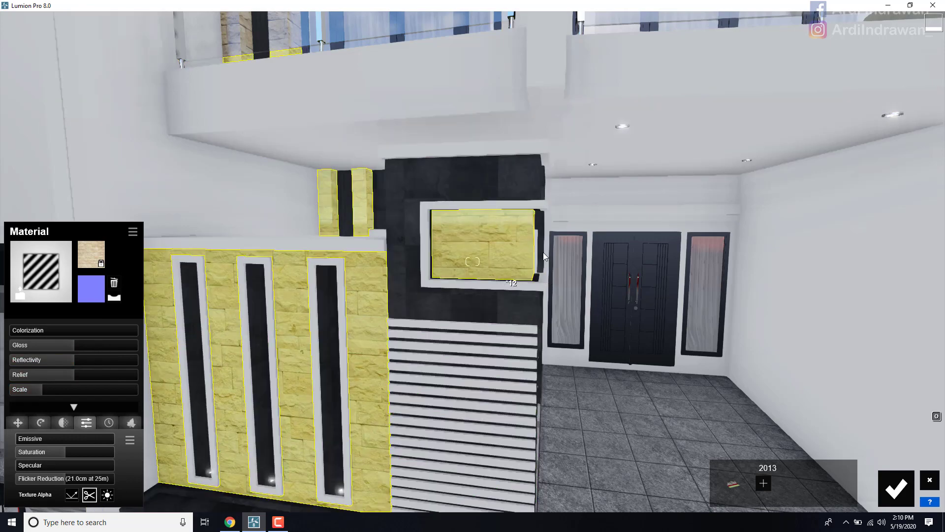
Step: Check the stone cladding's texture scale from the street and from close up at the entrance pillar
key(s)
key(s)
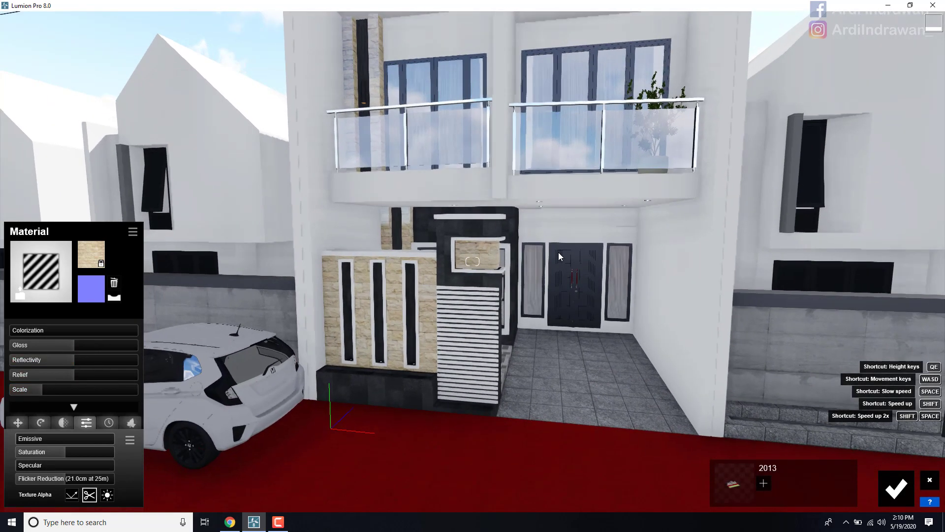
key(w)
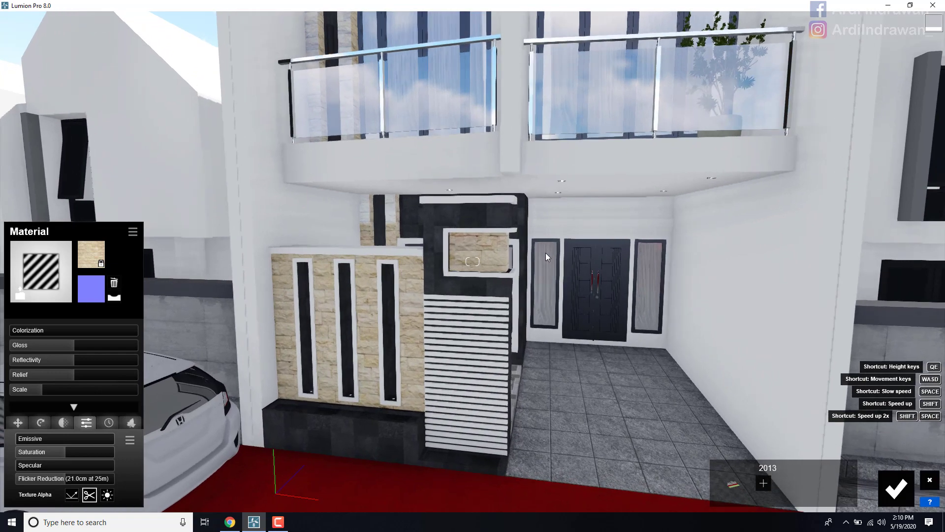
key(w)
key(d)
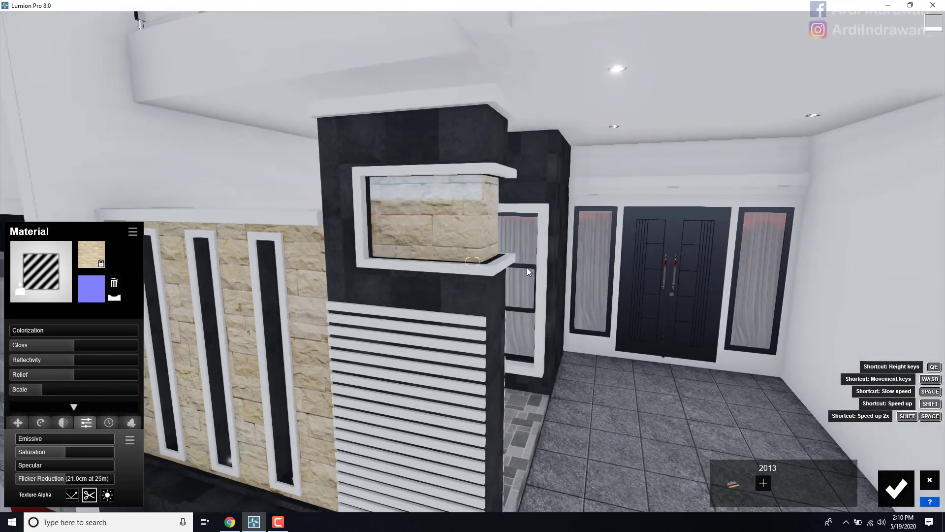
right_drag(576, 232, 516, 249)
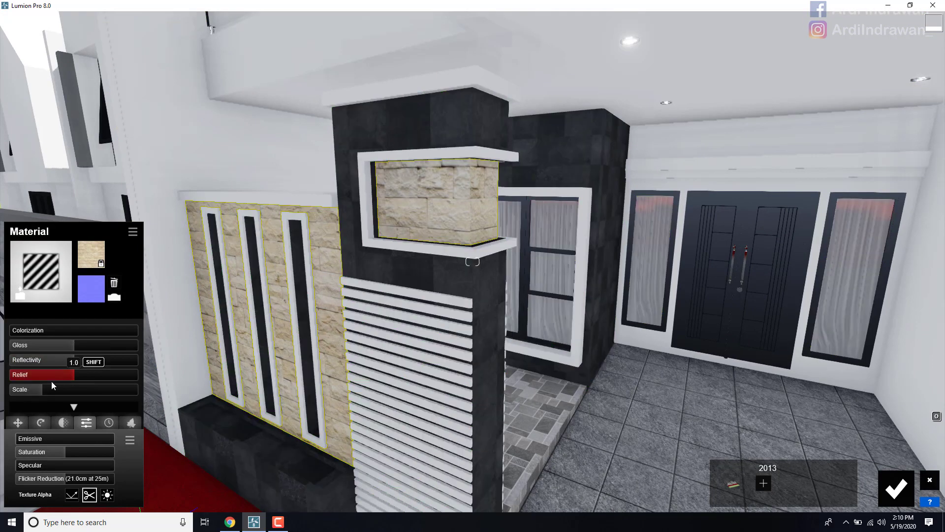
Step: Set the relief of the beige stone cladding to 2.0 and raise its reflectivity and gloss
drag(67, 374, 187, 374)
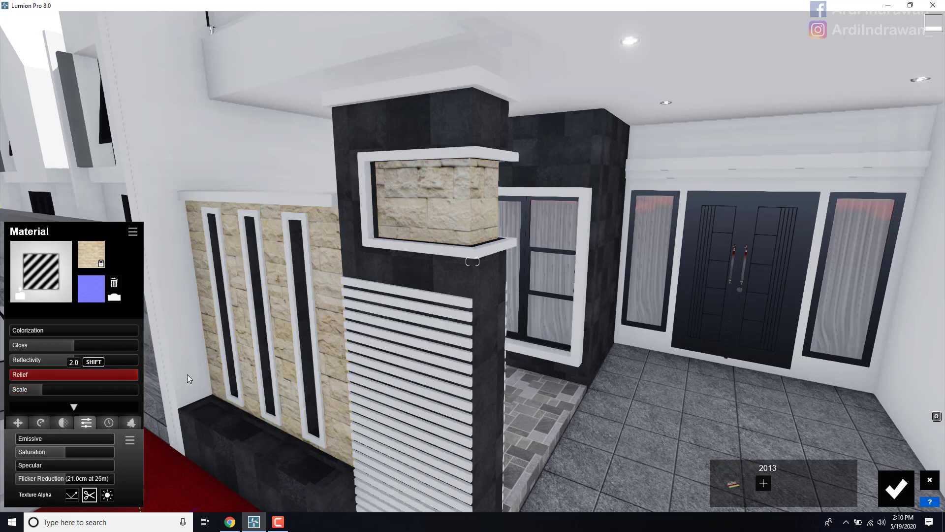
right_drag(488, 275, 469, 251)
key(w)
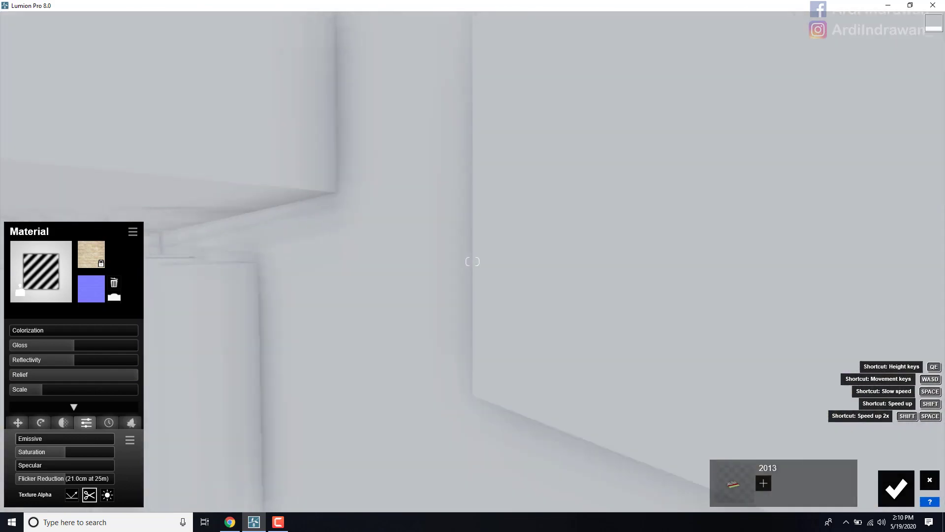
key(s)
key(d)
right_drag(472, 261, 454, 264)
key(w)
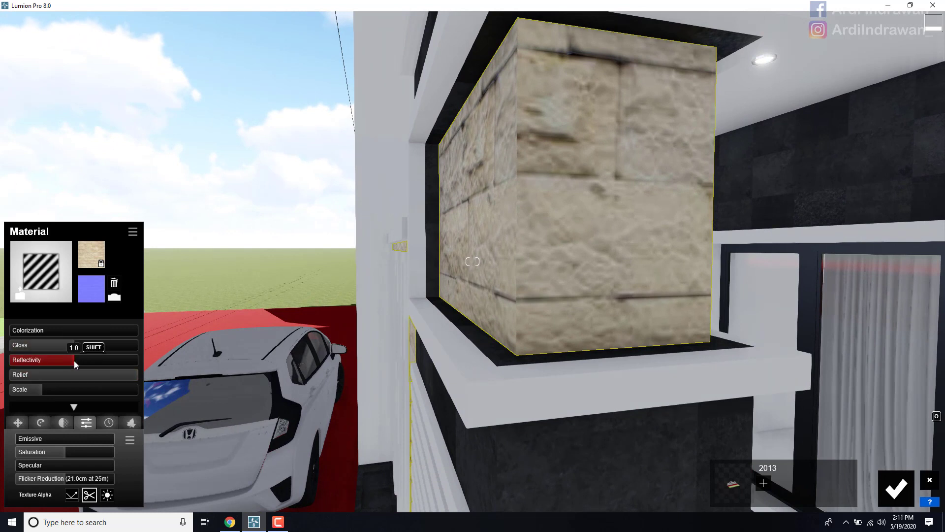
drag(74, 360, 118, 364)
drag(132, 364, 73, 346)
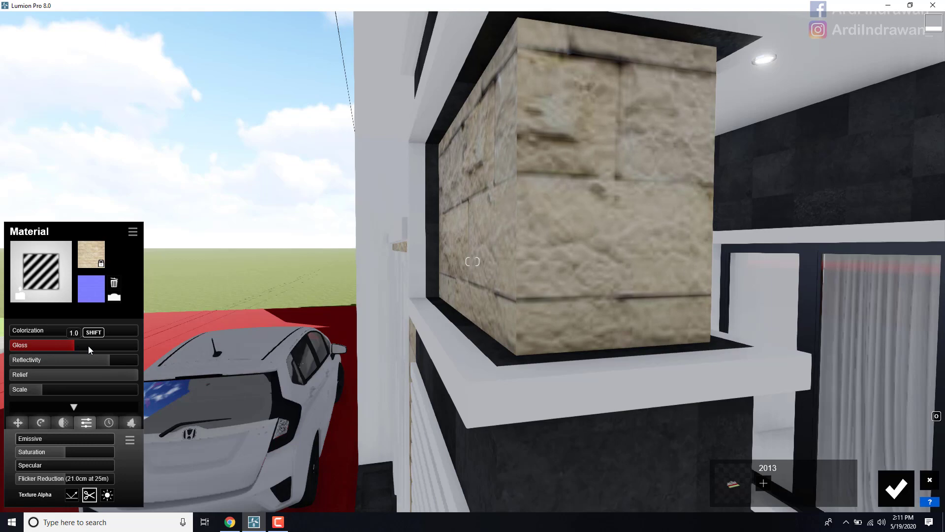
Step: Reduce the beige stone cladding's gloss to 0.8 and lower its reflectivity
key(s)
key(a)
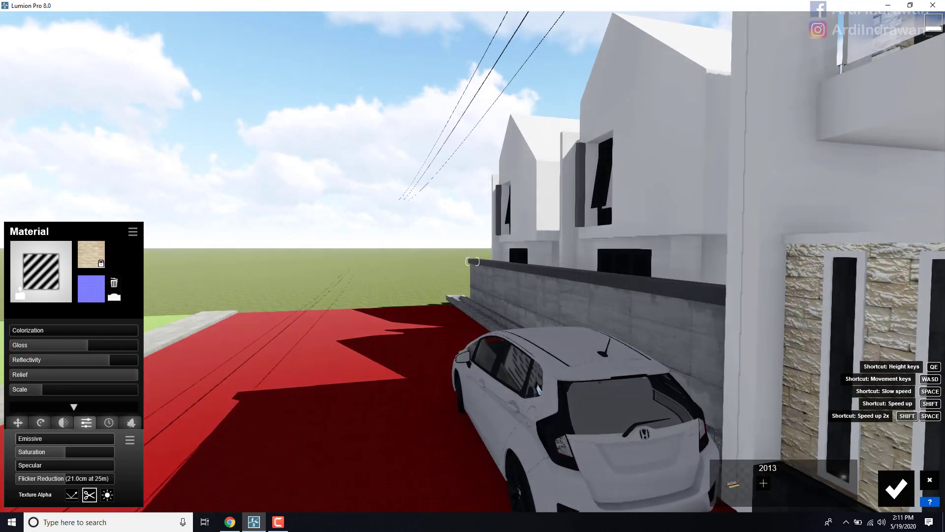
right_drag(303, 350, 362, 344)
key(w)
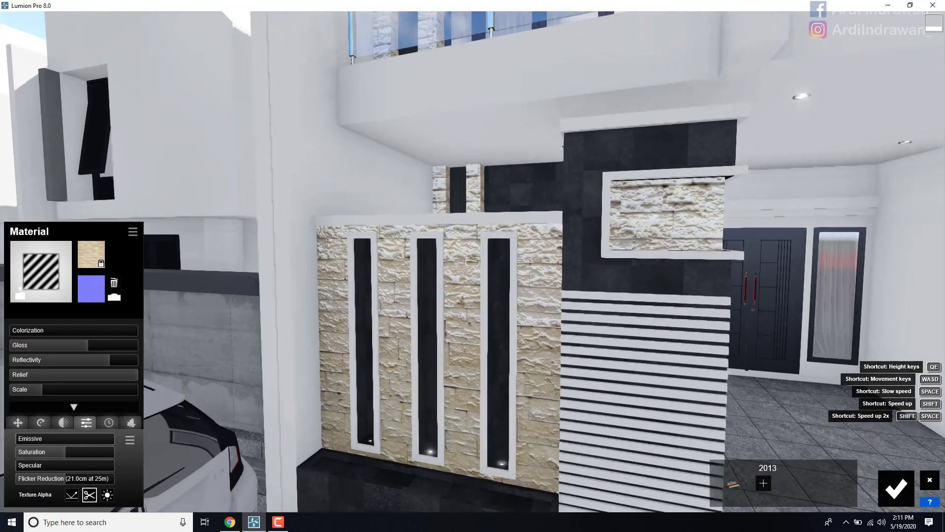
key(w)
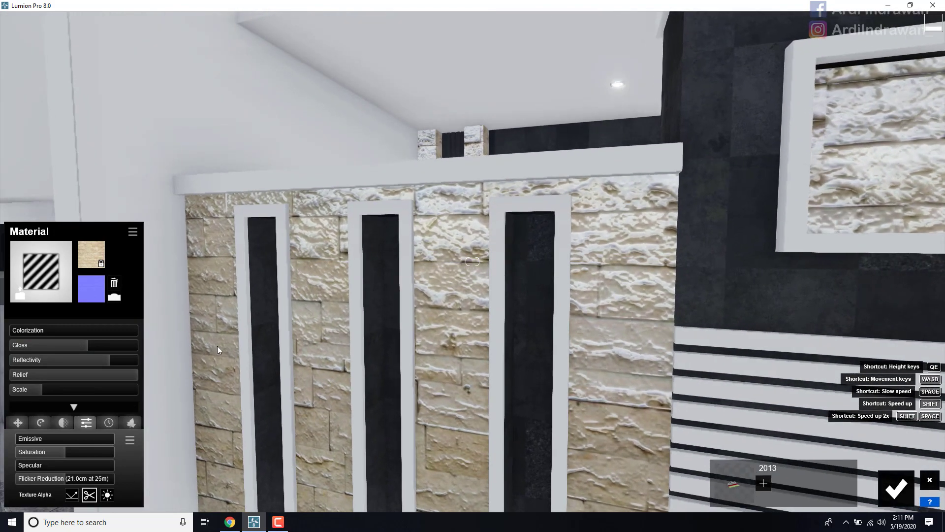
mouse_move(60, 359)
mouse_down()
mouse_move(100, 361)
mouse_move(63, 347)
mouse_up()
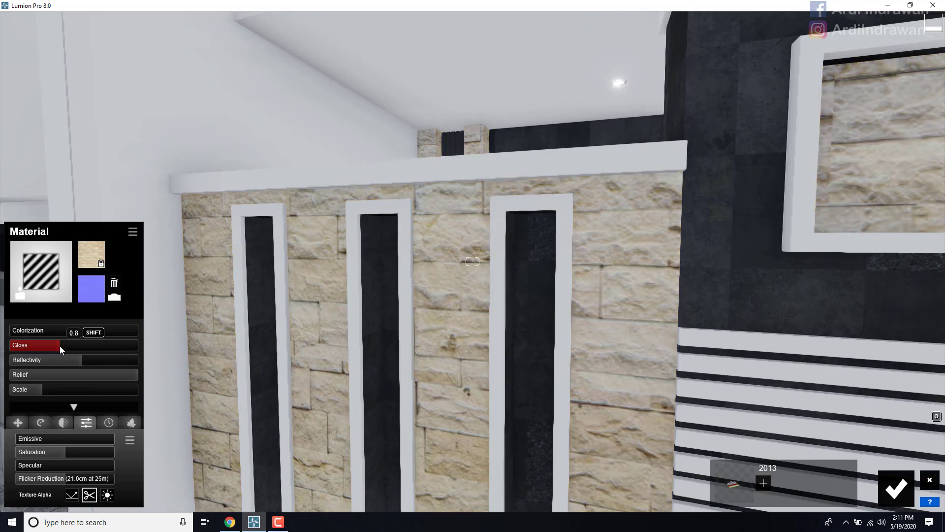
Step: Raise the beige stone's reflectivity slightly and save the material changes
key(s)
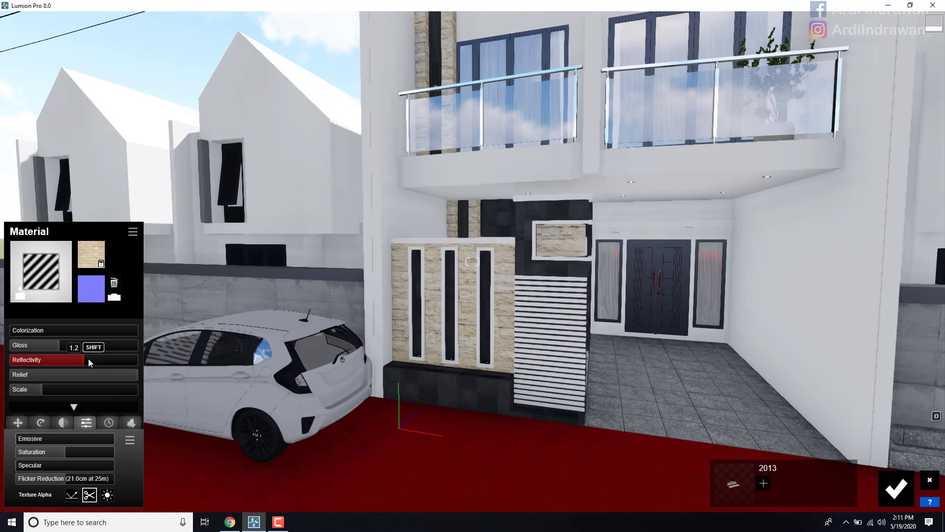
key(w)
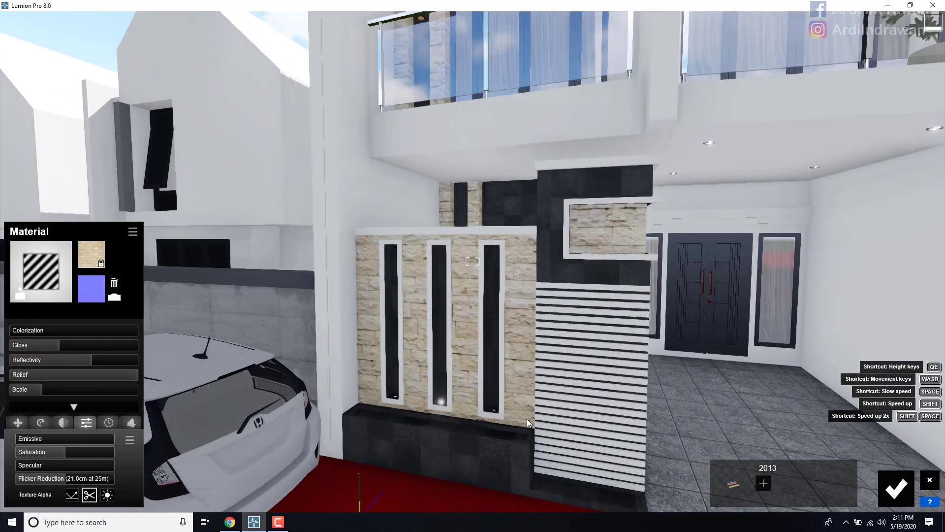
key(w)
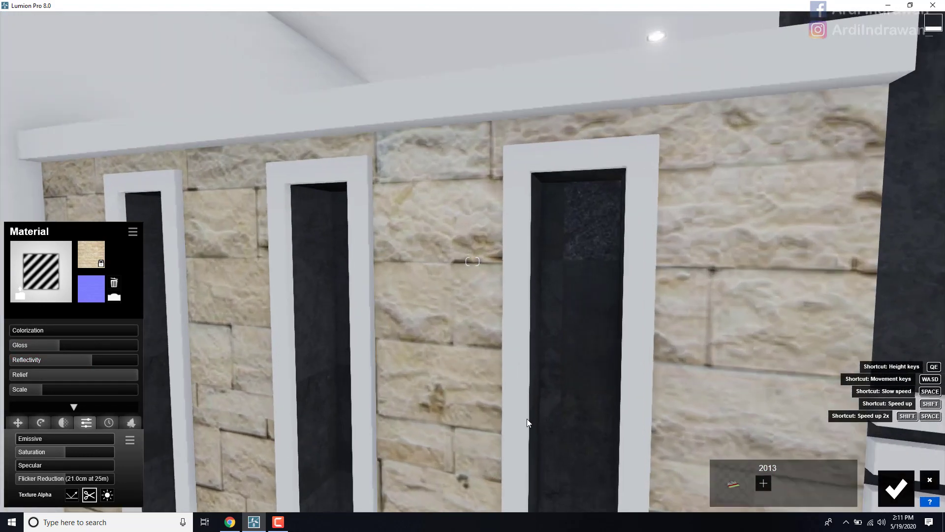
key(s)
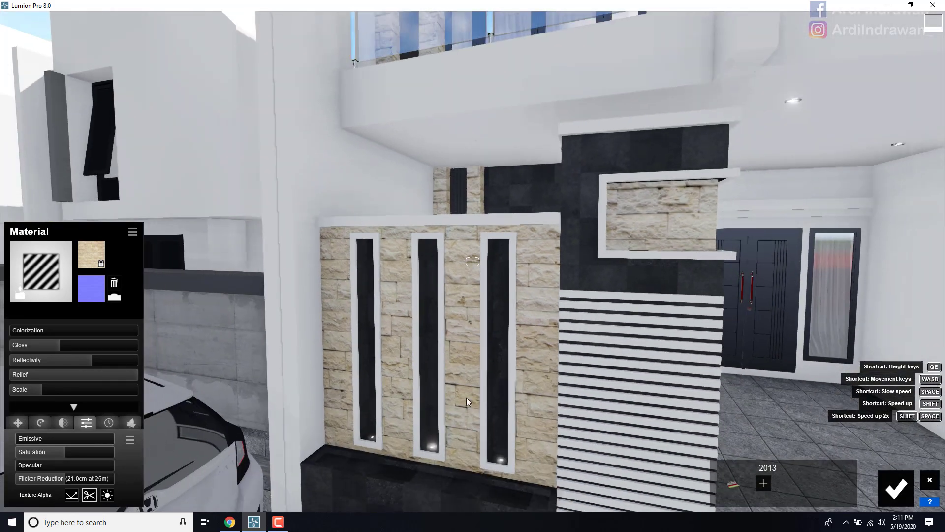
click(896, 487)
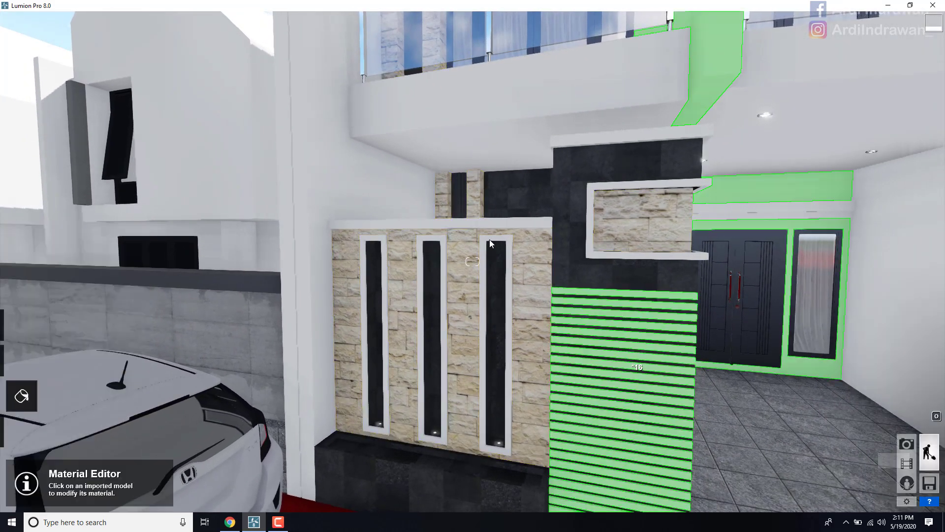
Step: Assign a Standard material to the carport's grey floor tiles and create a normal map from their texture
key(w)
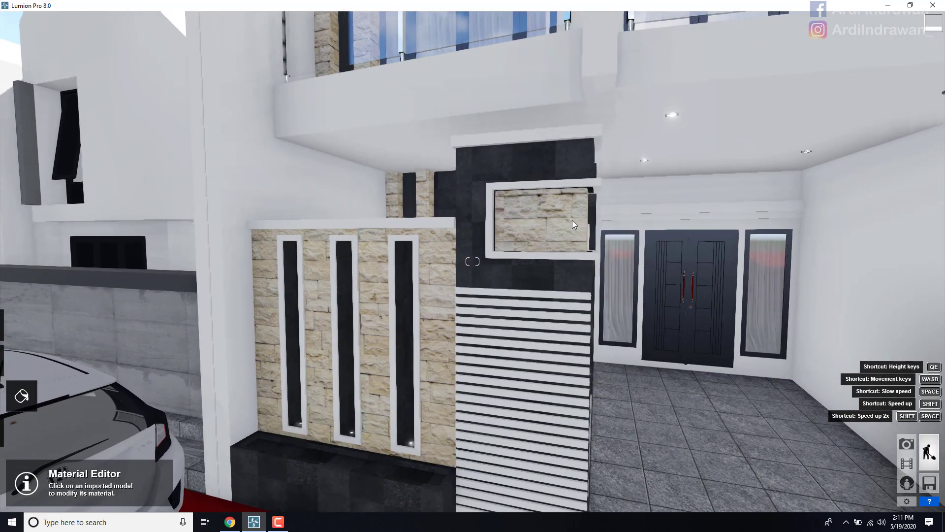
key(s)
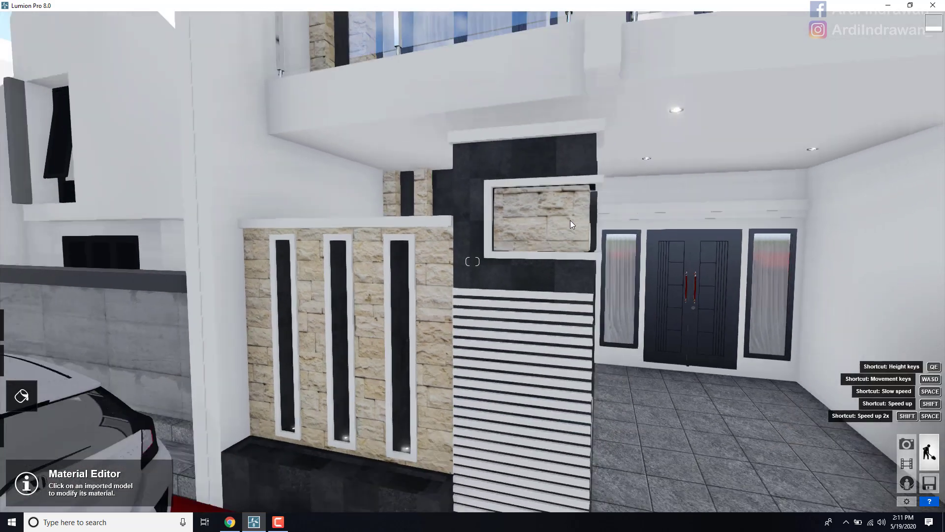
key(s)
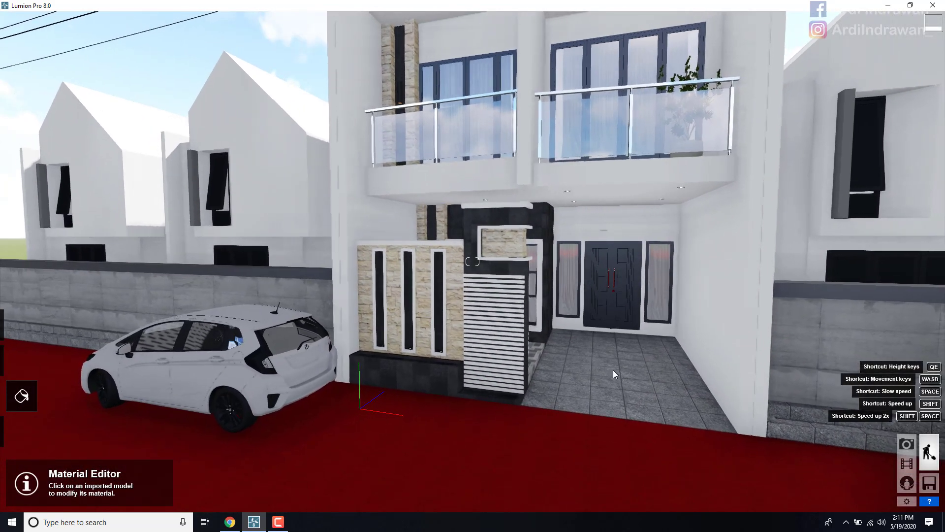
click(213, 354)
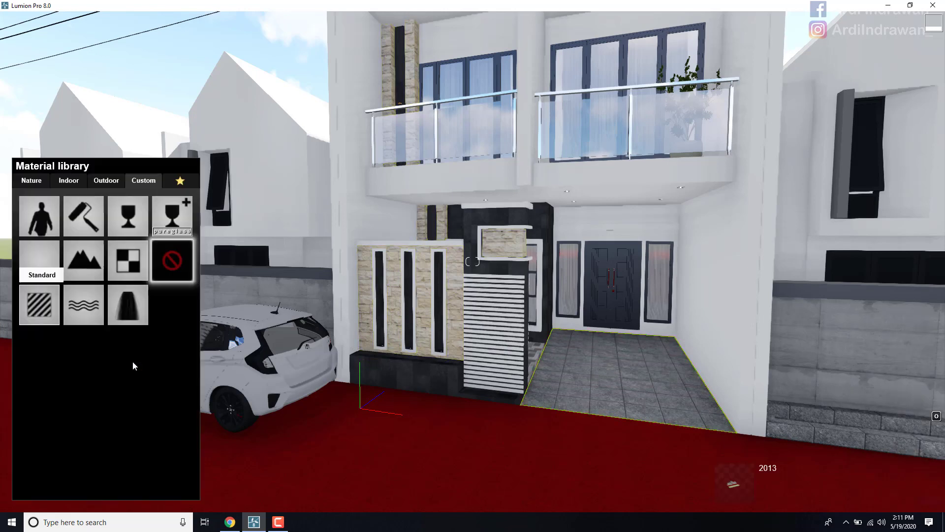
click(42, 320)
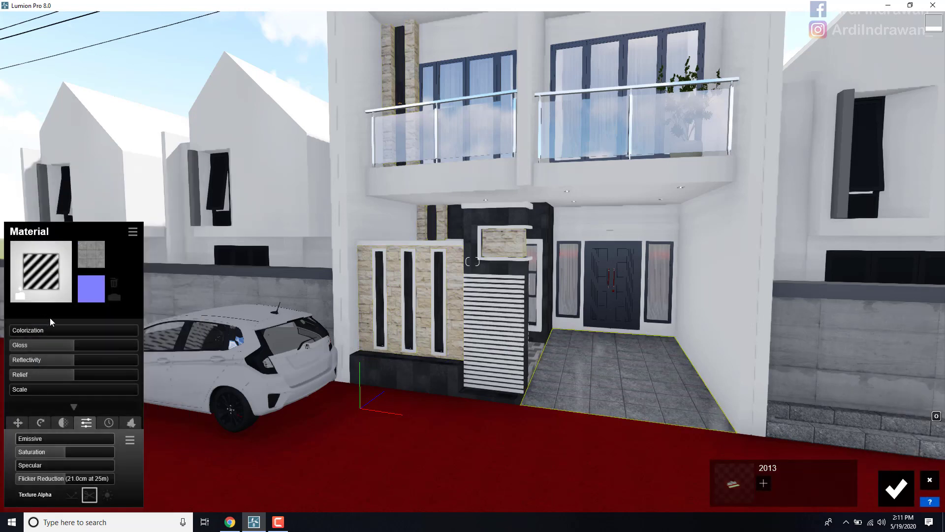
click(118, 298)
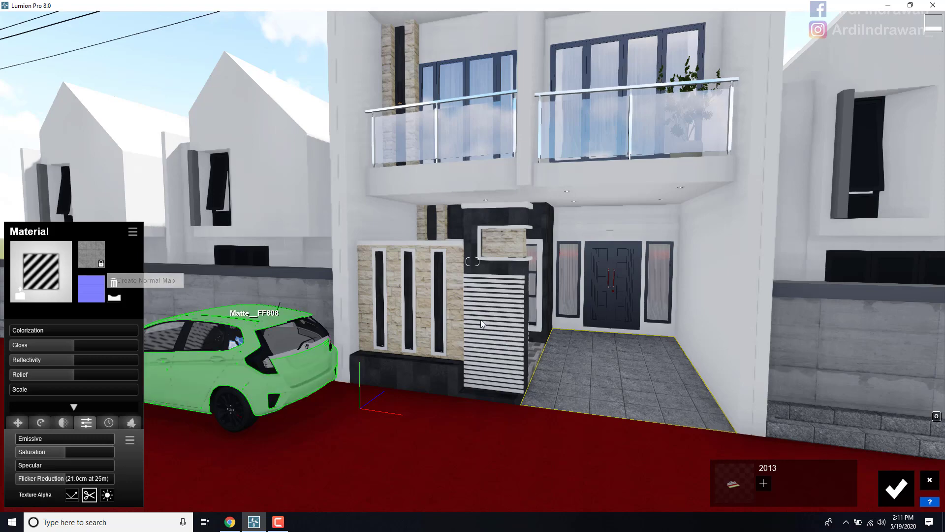
Step: Set the carport floor's relief to maximum, reduce its gloss slightly and raise its reflectivity
key(w)
right_drag(456, 305, 581, 354)
key(w)
right_drag(472, 262, 406, 291)
key(w)
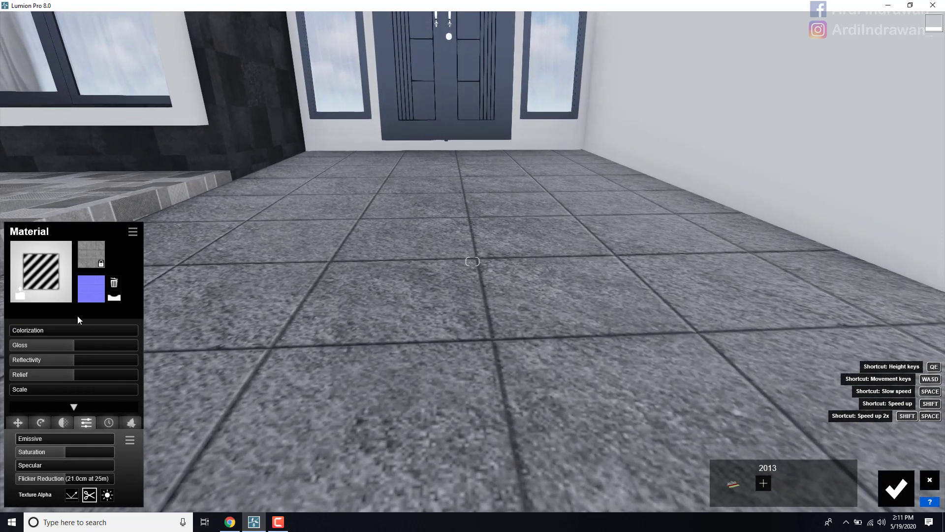
drag(68, 374, 215, 374)
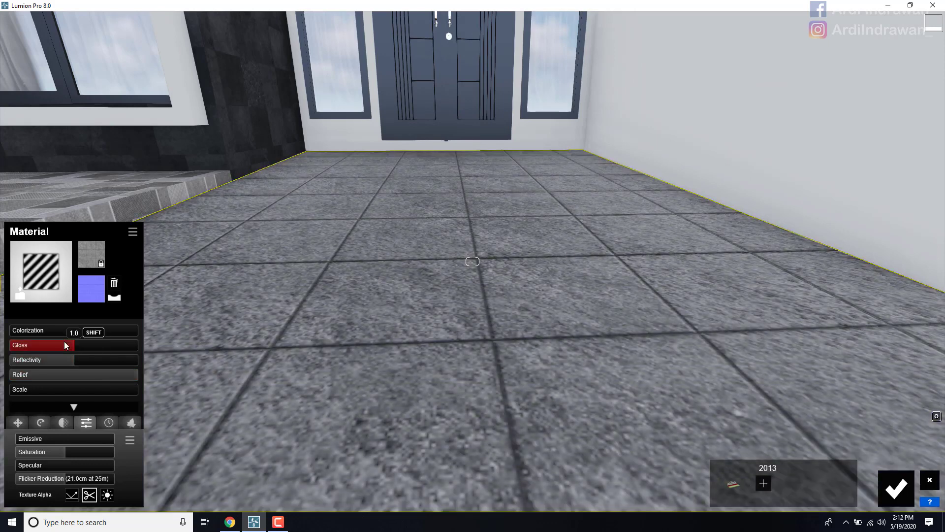
drag(64, 341, 108, 360)
Step: Assign a Standard material to the raised terrace paving below the front window and create its normal map
right_drag(315, 315, 234, 317)
key(d)
key(s)
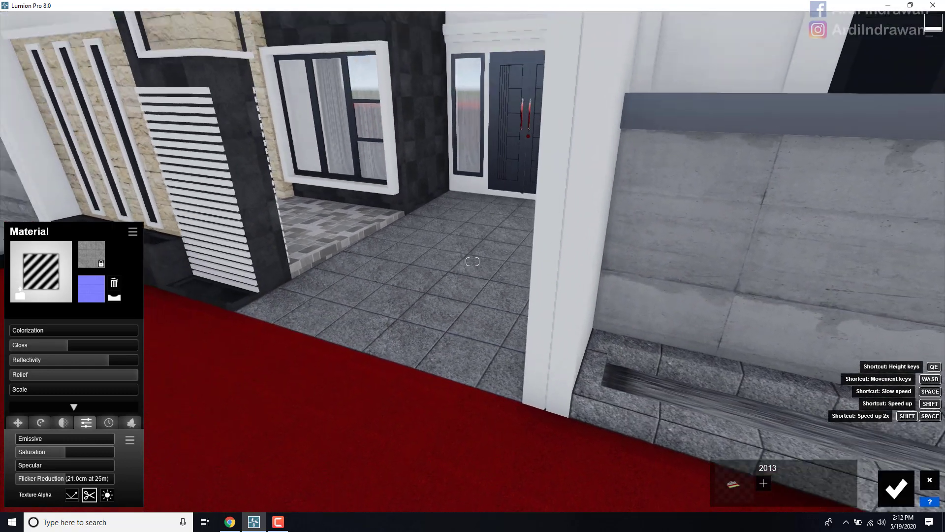
key(w)
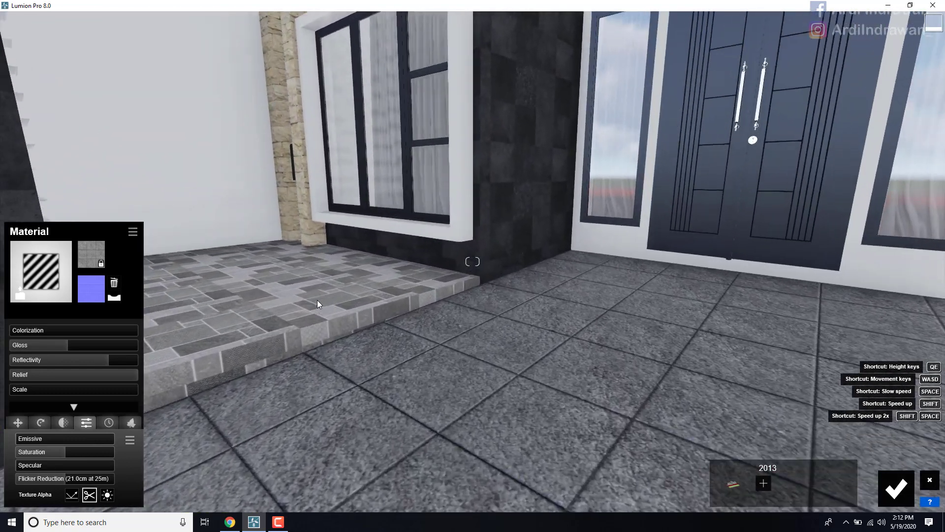
click(317, 300)
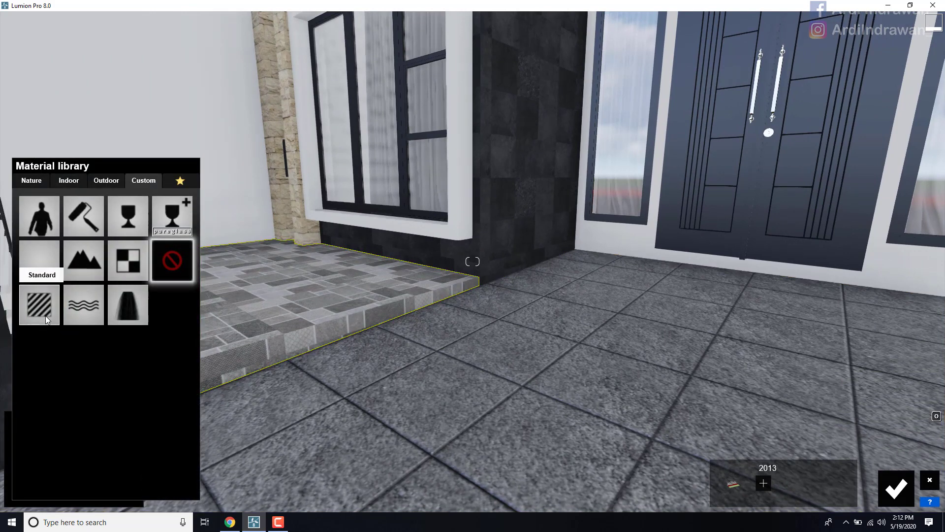
click(45, 315)
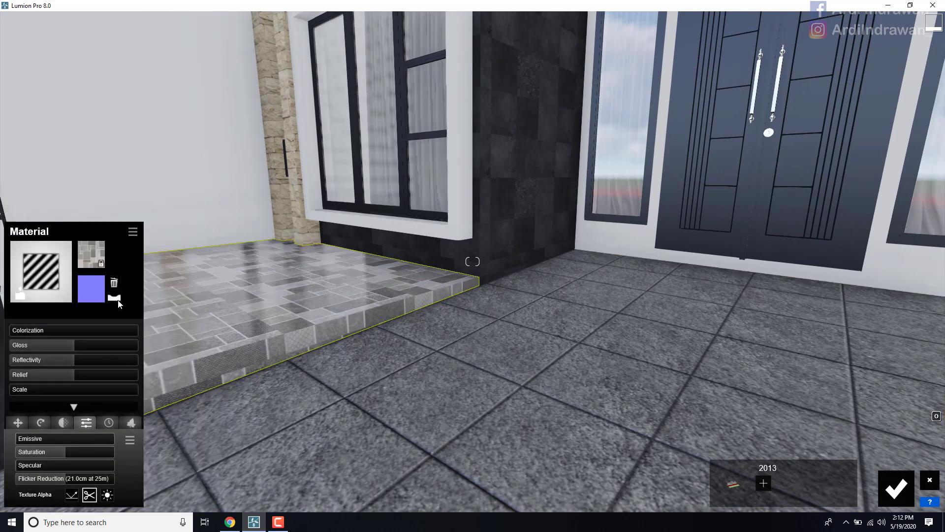
click(118, 301)
Step: Set the terrace paving's relief to maximum and its reflectivity to 1.6
right_drag(468, 299, 305, 315)
key(a)
key(w)
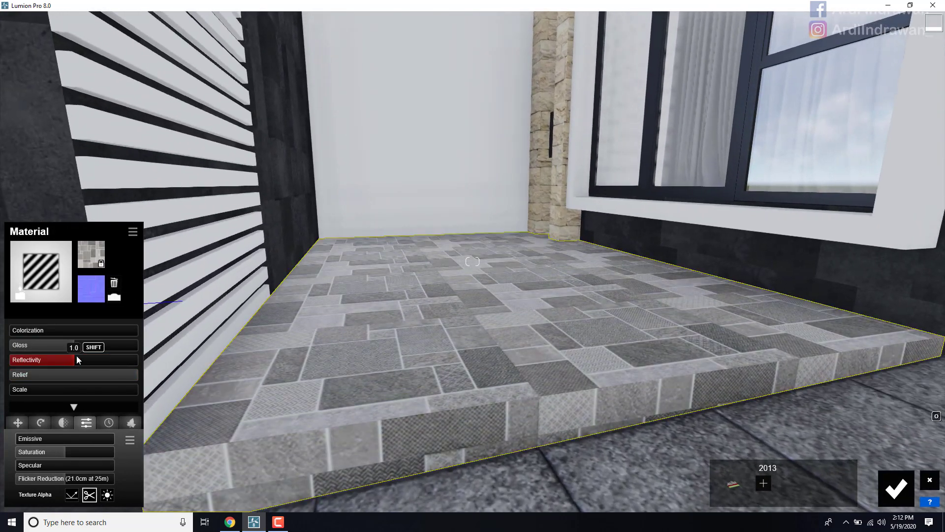
drag(80, 362, 88, 362)
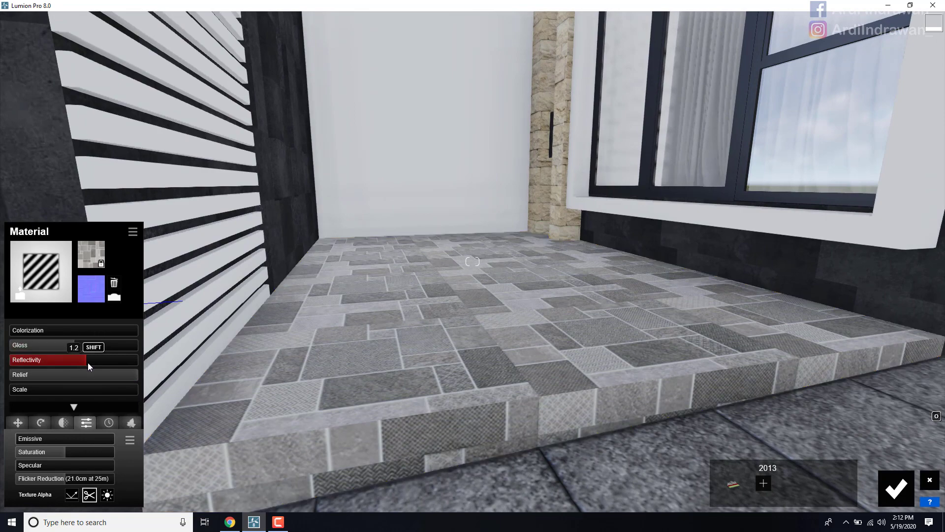
click(110, 363)
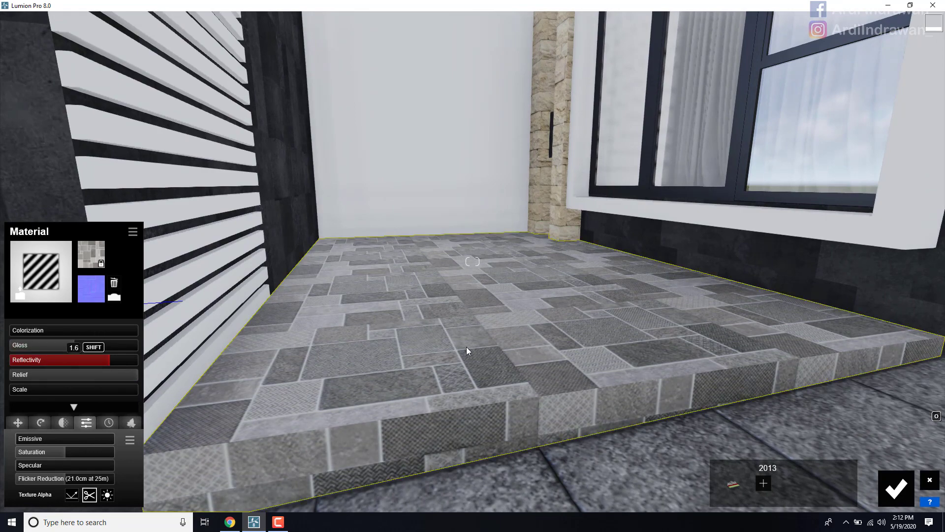
Step: Assign a Standard material to the dark slate tiles on the wall around the window and create their normal map
key(s)
right_drag(512, 348, 595, 321)
key(s)
key(a)
key(w)
key(w)
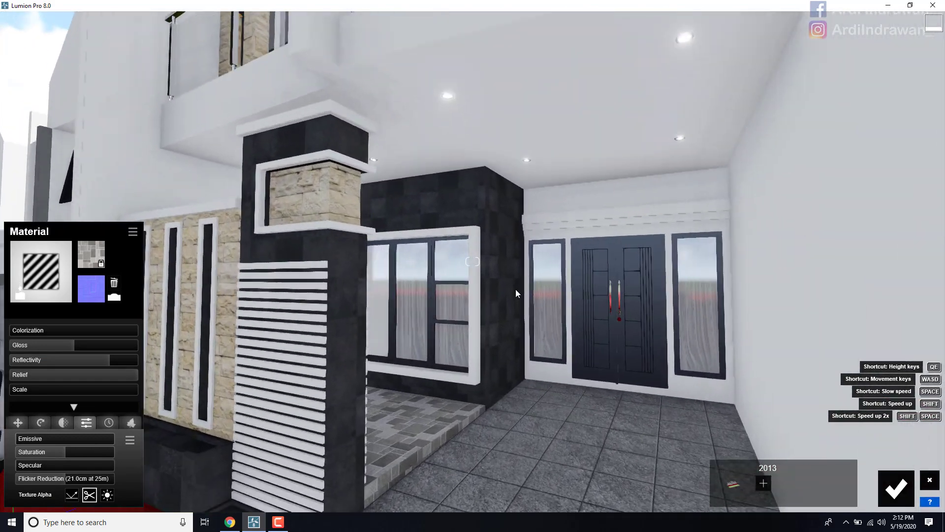
key(w)
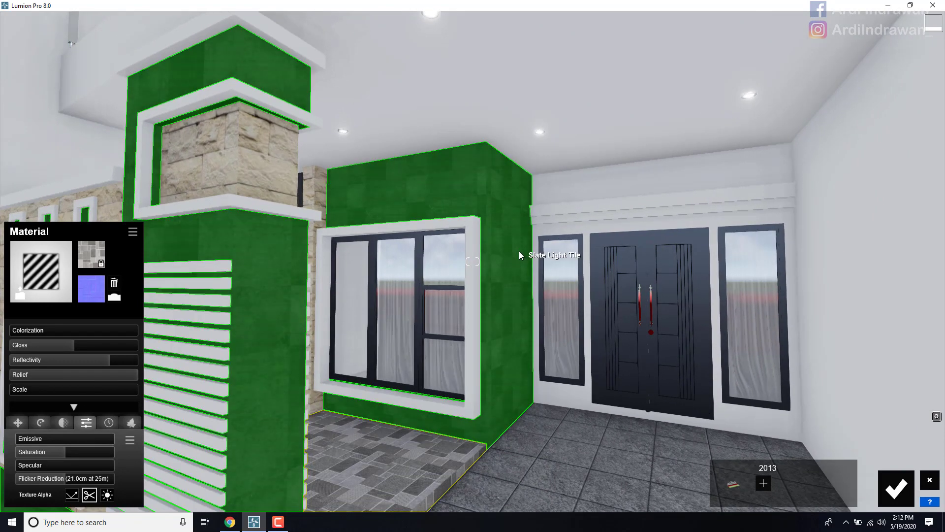
click(516, 251)
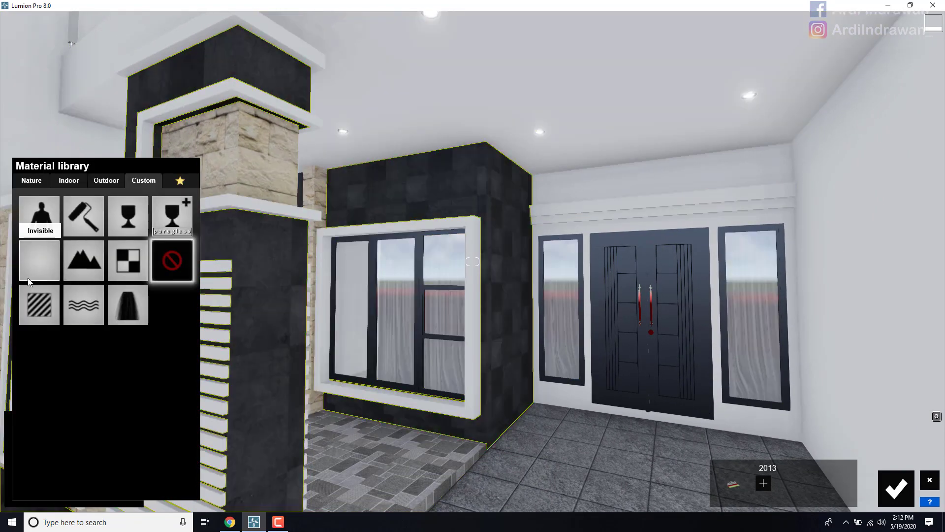
click(27, 312)
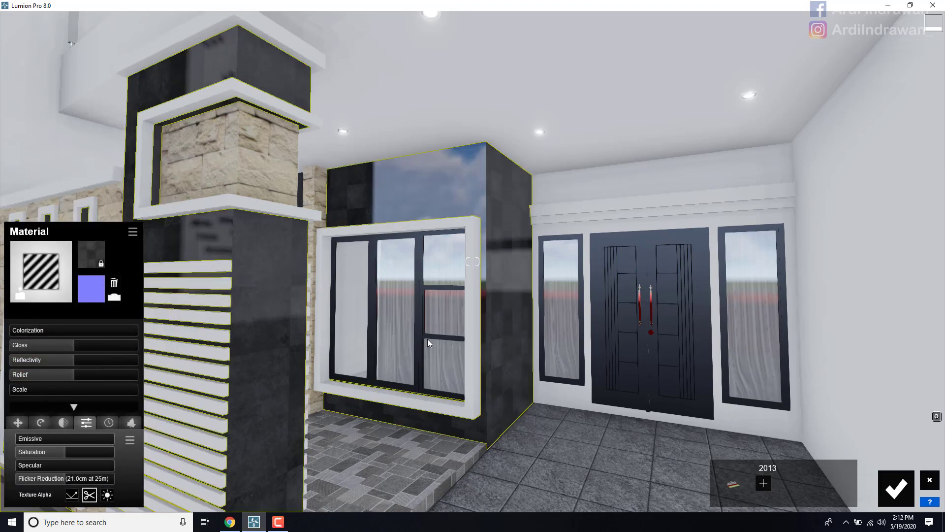
Step: Set the gloss of the dark slate wall tiles to 0.7
key(w)
key(d)
key(w)
right_drag(475, 338, 448, 343)
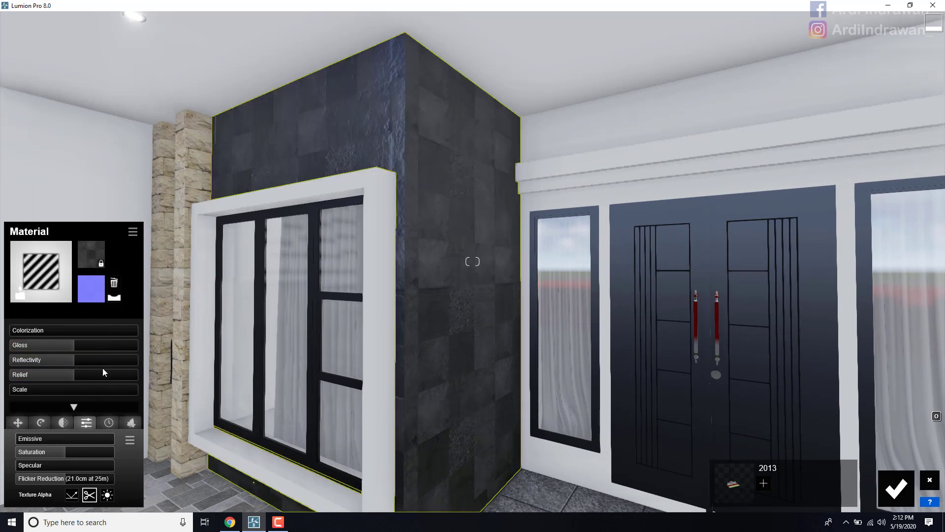
key(w)
key(a)
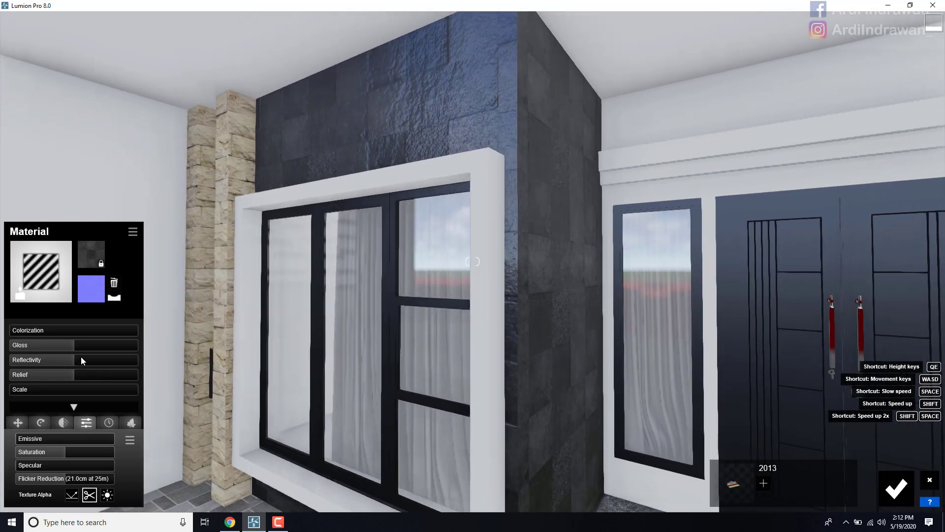
click(53, 344)
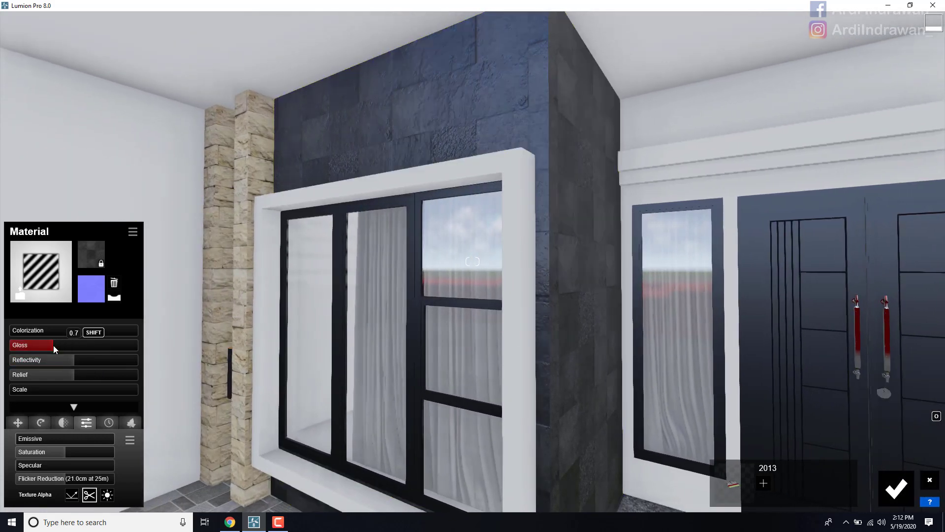
Step: Set the dark slate wall tiles' reflectivity to 1.5 and save the material changes
click(96, 361)
drag(100, 360, 130, 359)
key(s)
right_drag(390, 333, 400, 217)
key(w)
key(w)
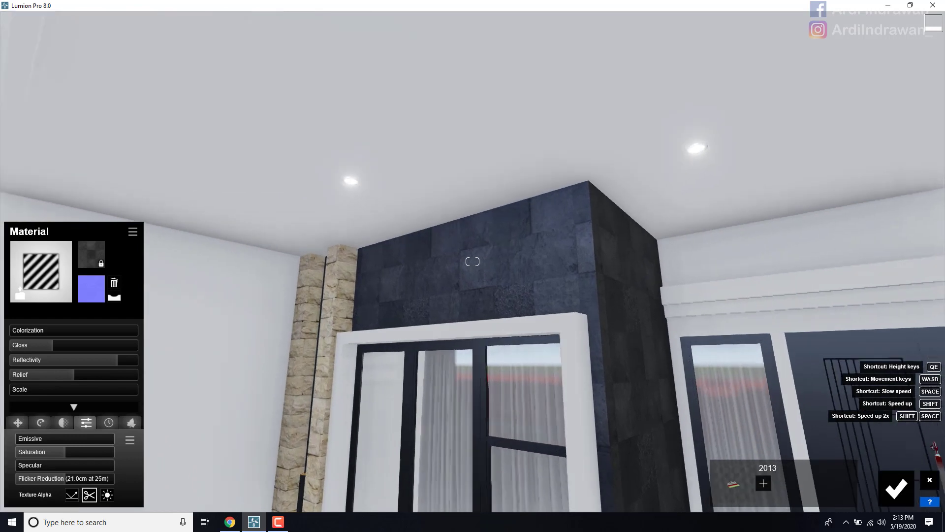
key(w)
key(s)
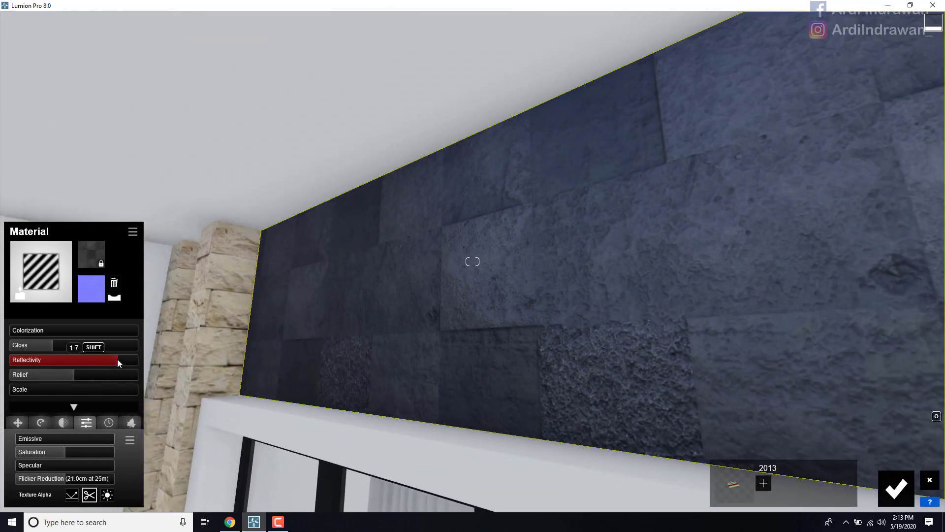
drag(117, 359, 111, 361)
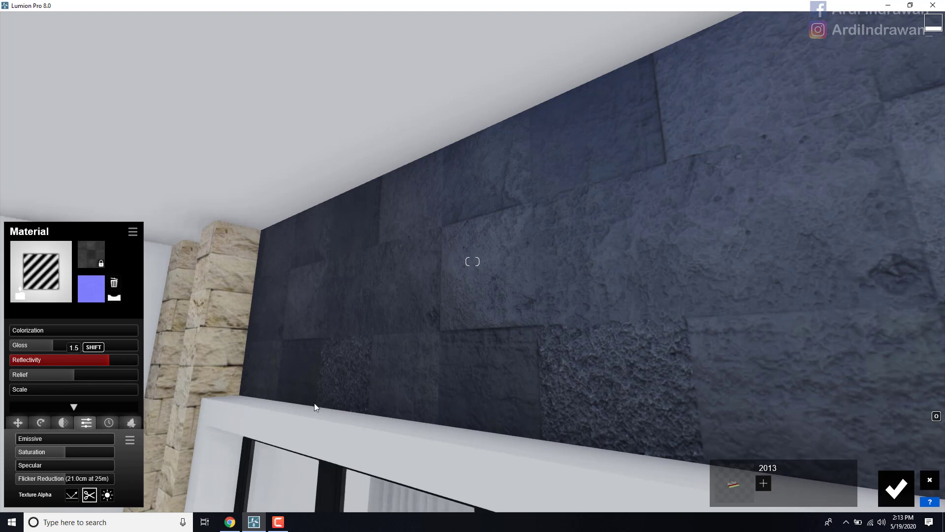
click(897, 487)
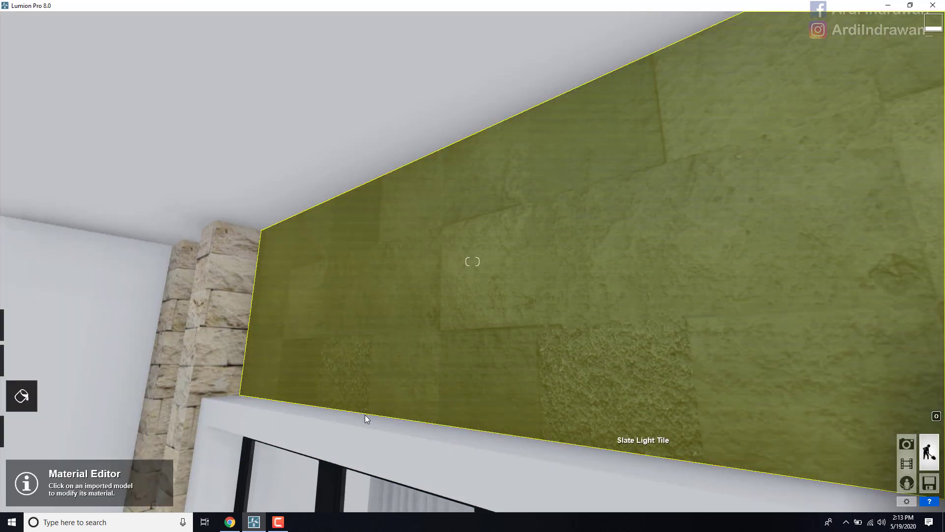
Step: Assign a Standard material to the cylindrical wall lamp's casing between the stone columns on the upstairs balcony
key(s)
right_drag(350, 392, 423, 435)
key(s)
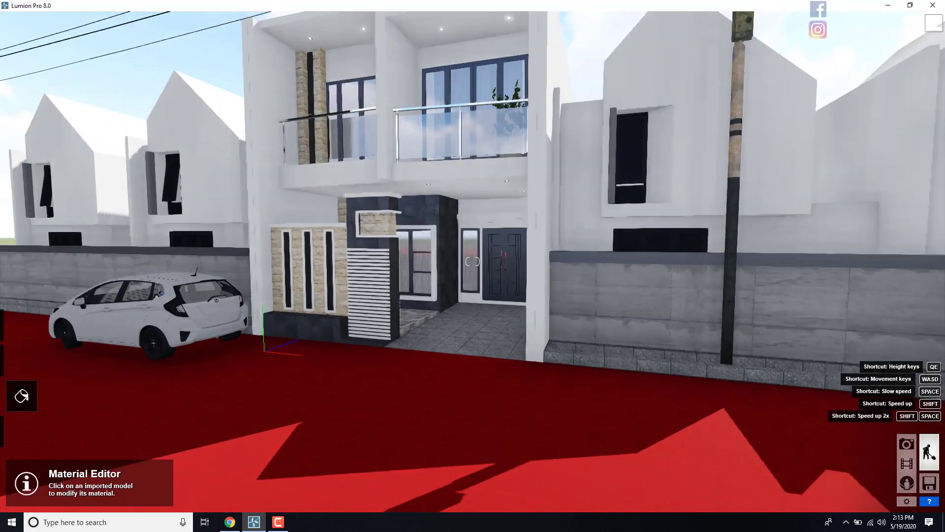
key(s)
right_drag(473, 261, 537, 255)
key(a)
key(w)
key(w)
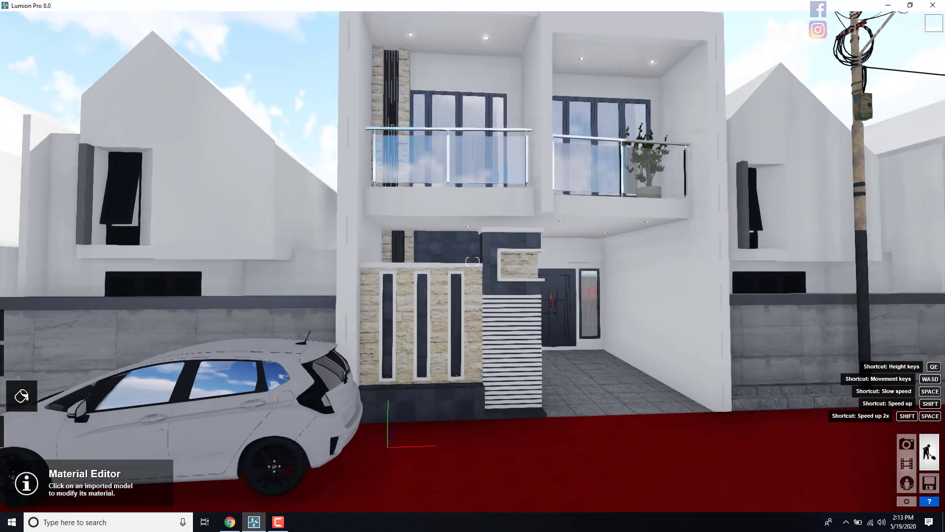
right_drag(473, 262, 423, 148)
right_drag(473, 261, 455, 342)
key(w)
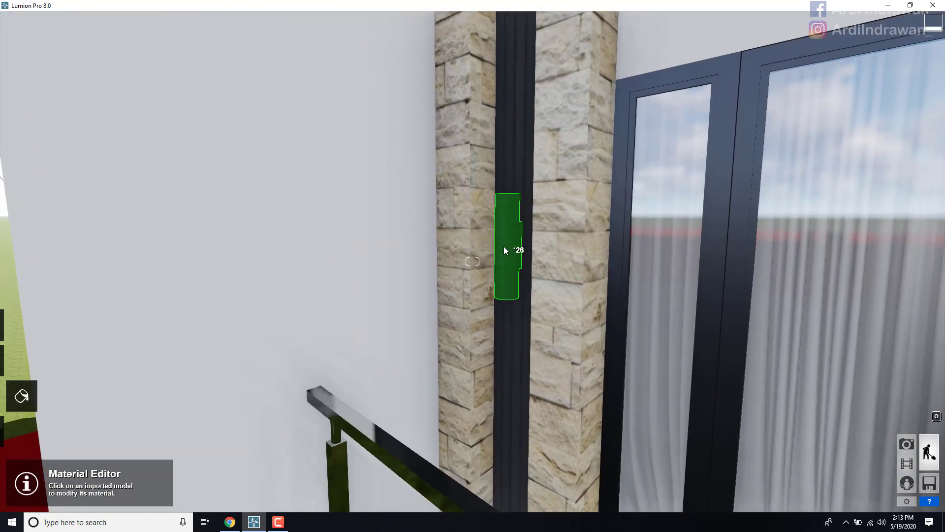
click(512, 248)
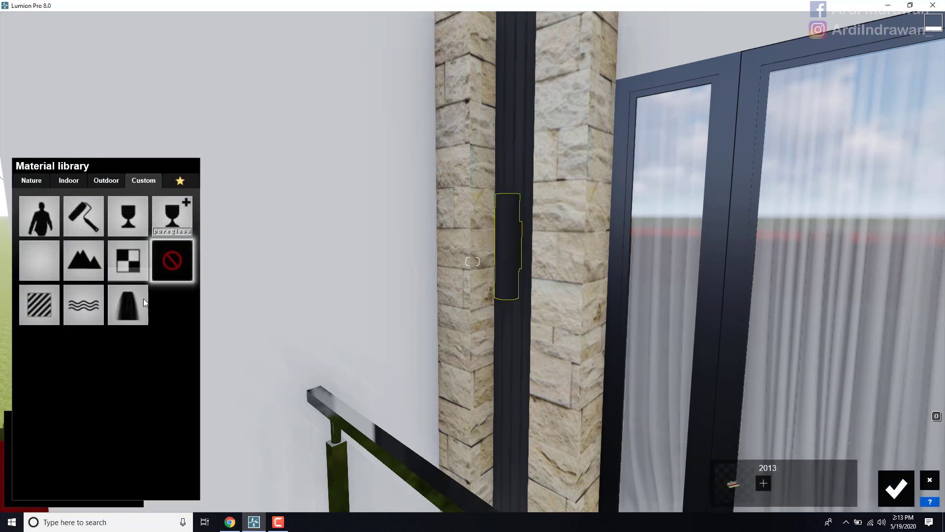
click(52, 306)
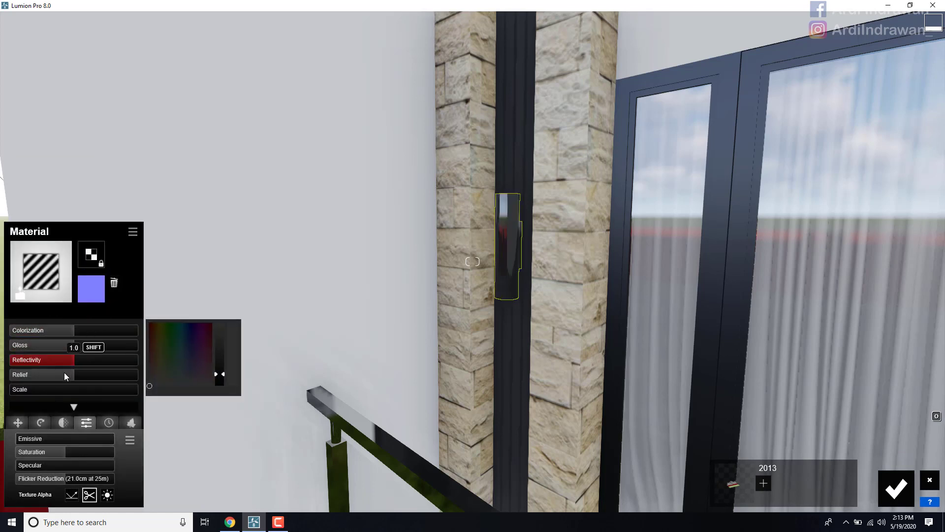
Step: Set the balcony lamp casing's relief to minimum and its gloss to 0.7
drag(64, 373, 1, 385)
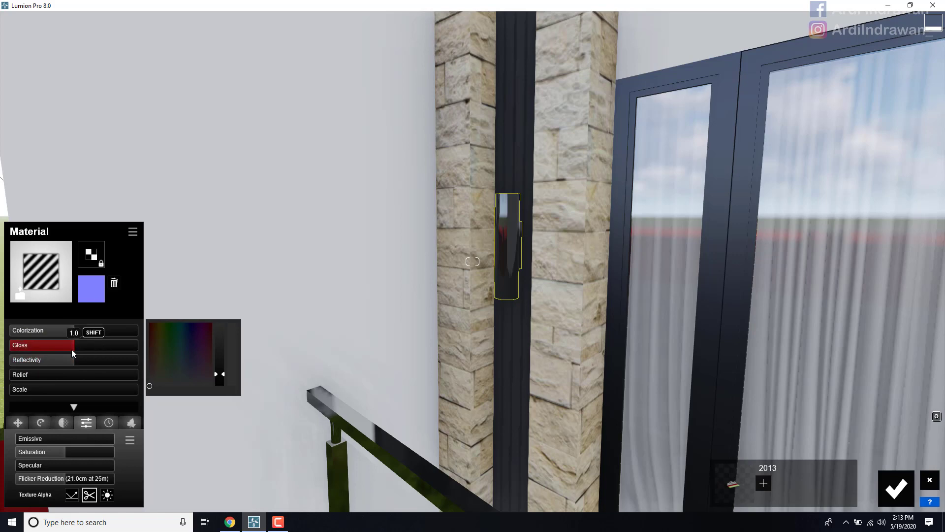
drag(60, 347, 51, 348)
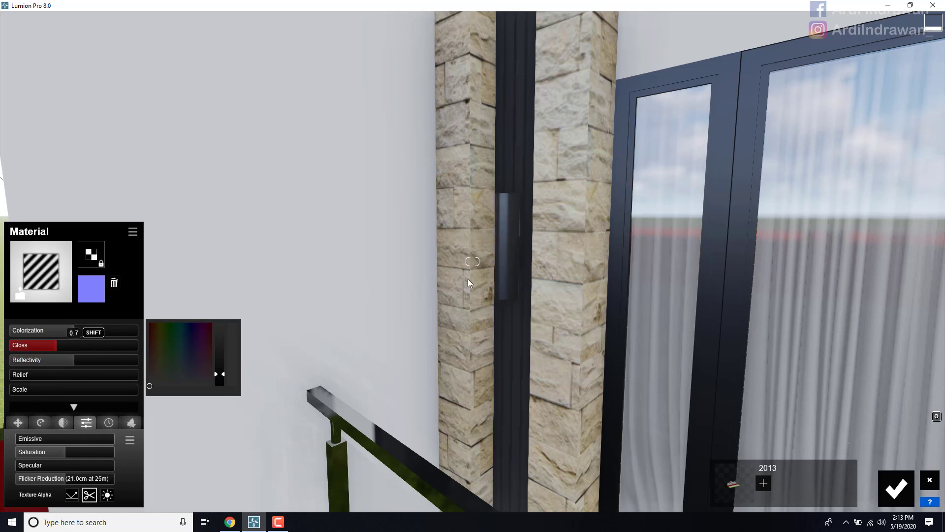
scroll(469, 279, up, 5)
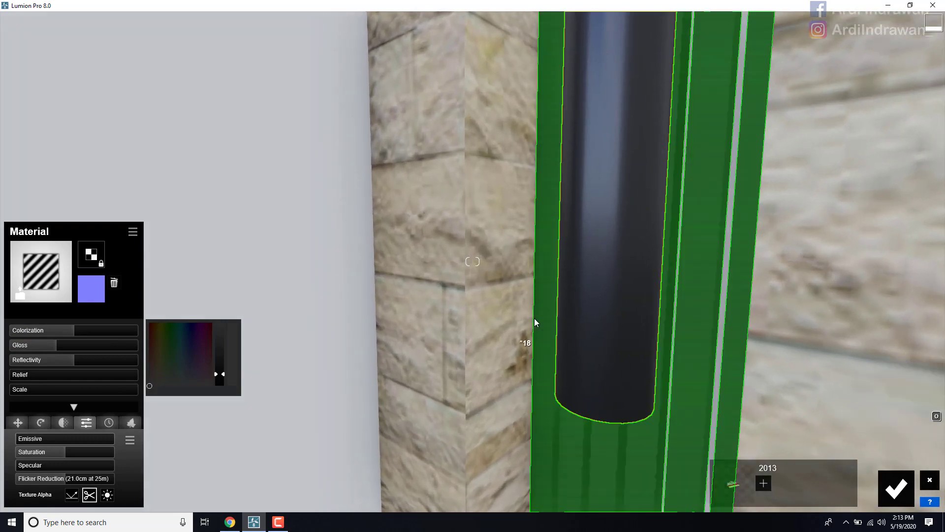
Step: Assign a Standard material to the orange light face at the lamp's end and raise its emissive strongly so it glows
right_drag(534, 318, 554, 323)
key(w)
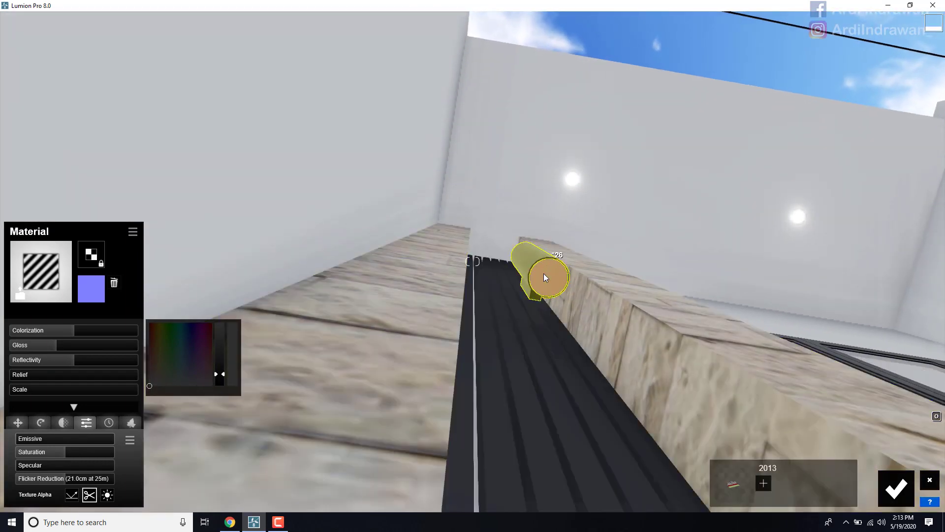
click(544, 273)
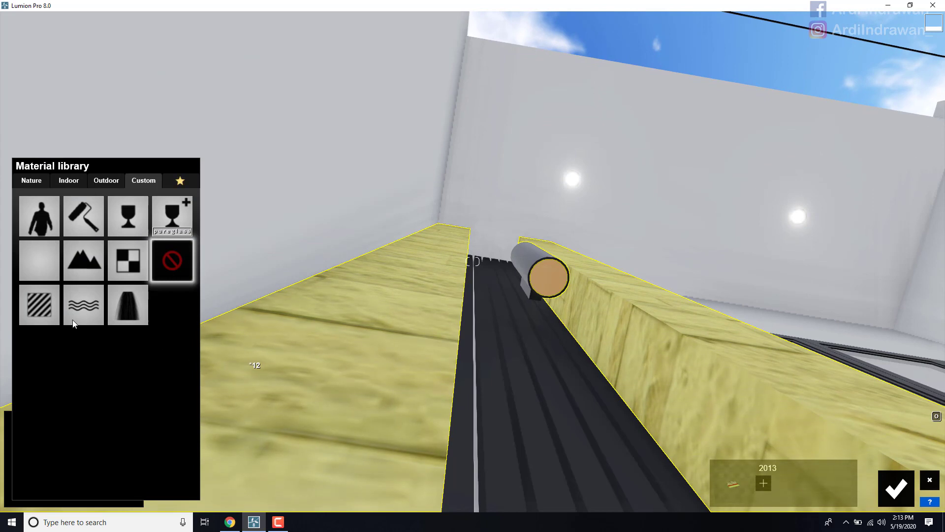
click(50, 314)
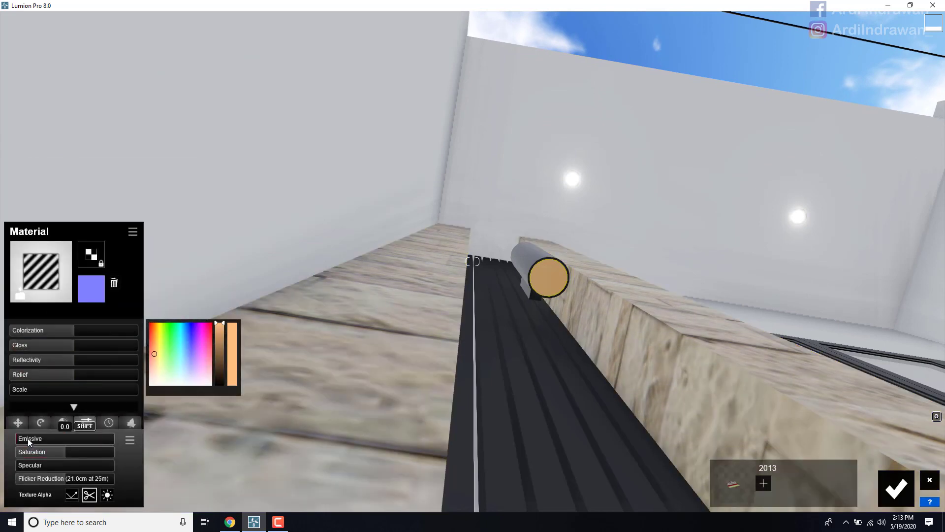
drag(27, 439, 99, 440)
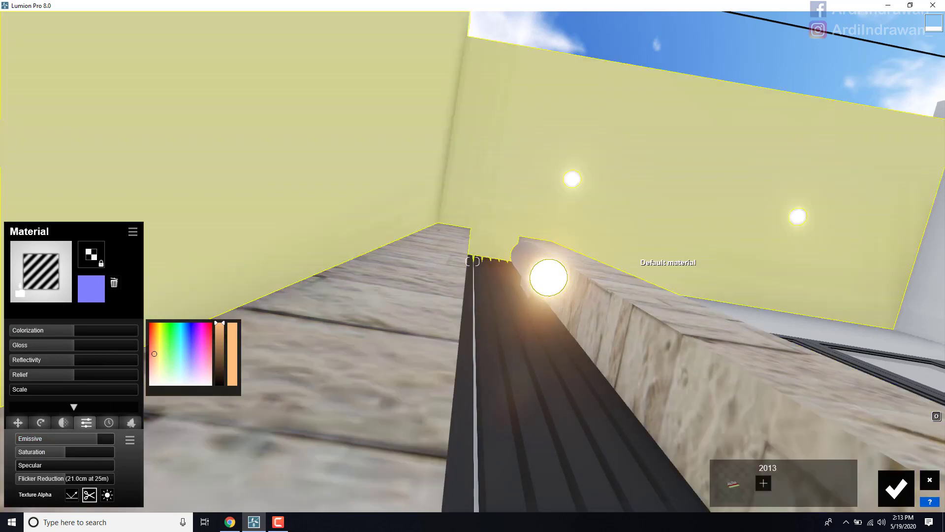
Step: Assign a Standard material to the grey trim beside the neighbouring houses' upper windows and make its colour white
right_drag(607, 230, 573, 148)
key(s)
key(w)
key(s)
key(w)
key(d)
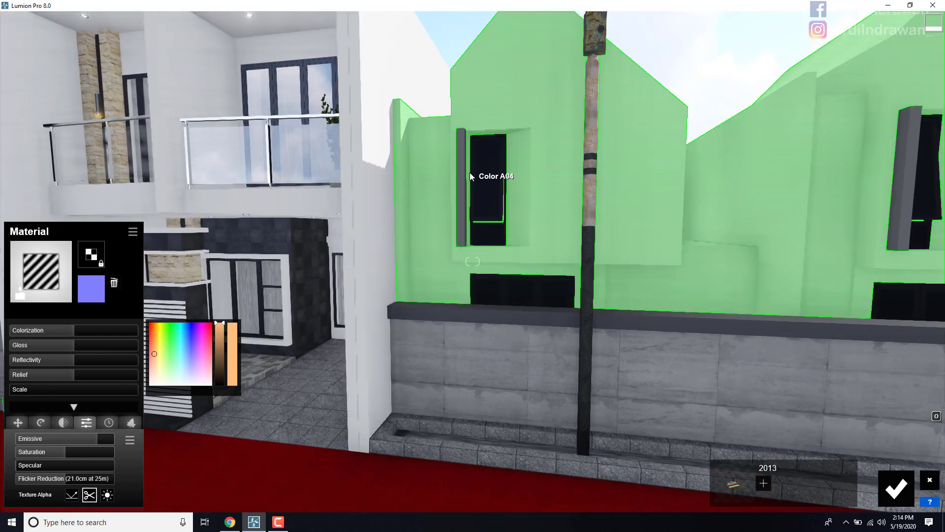
click(462, 175)
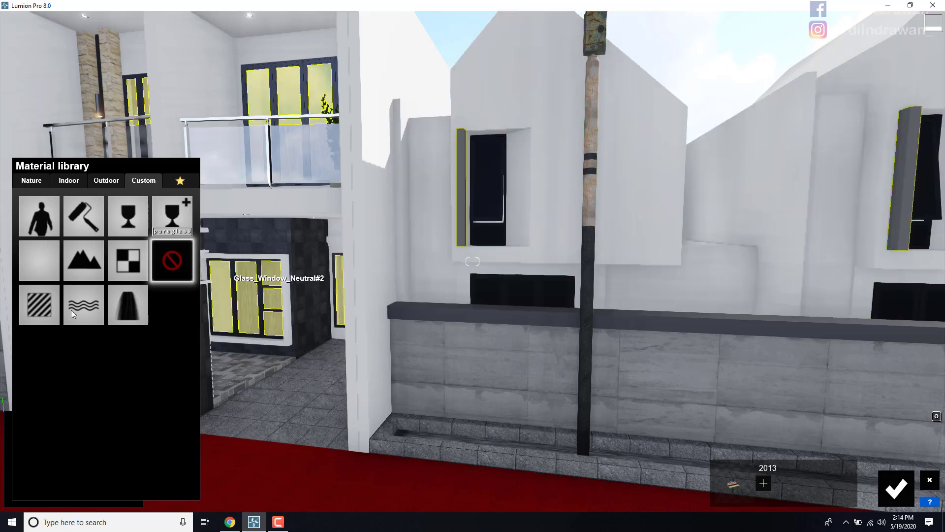
click(28, 297)
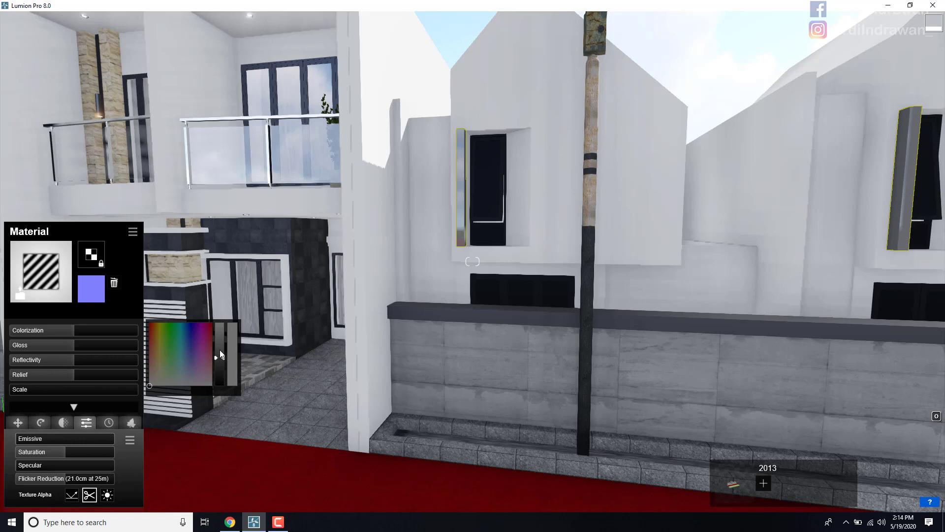
drag(221, 355, 220, 323)
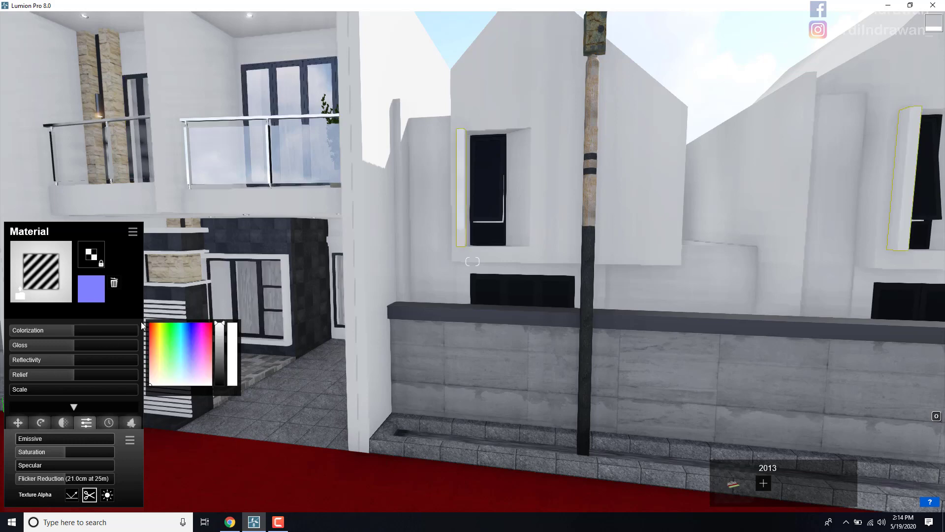
Step: Set the white window trim's gloss, reflectivity and relief to minimum and its colorization to 0.4, and save the changes
drag(74, 360, 10, 346)
click(59, 329)
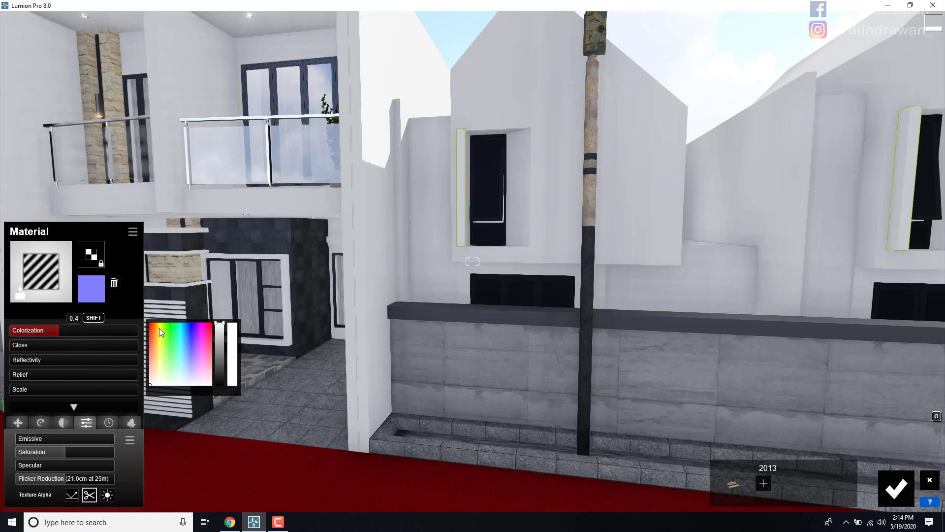
click(889, 490)
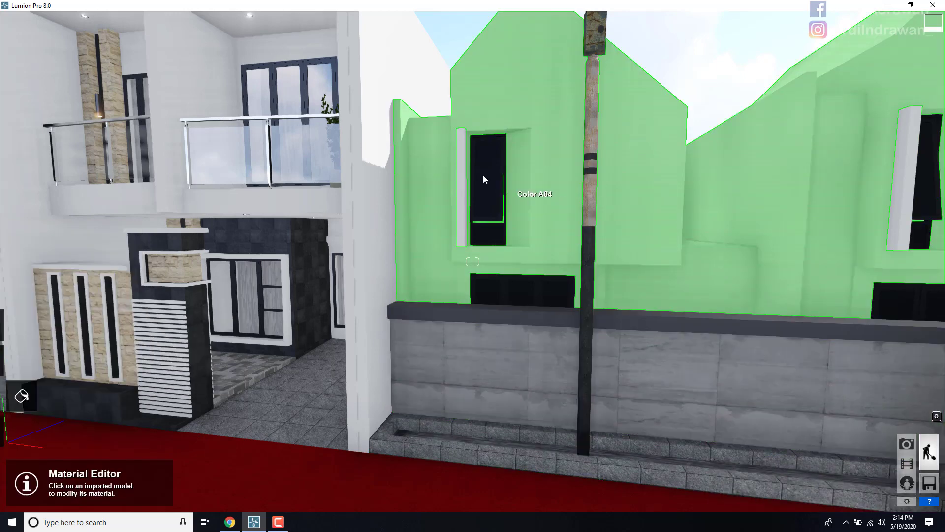
Step: Apply the outdoor glass material Glass Panels 001 to the neighbouring houses' window panes
click(178, 200)
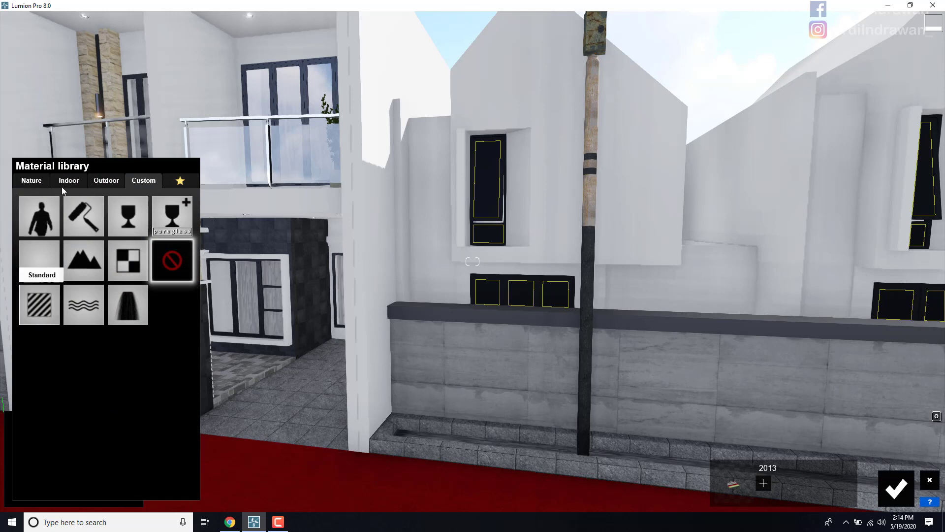
click(105, 182)
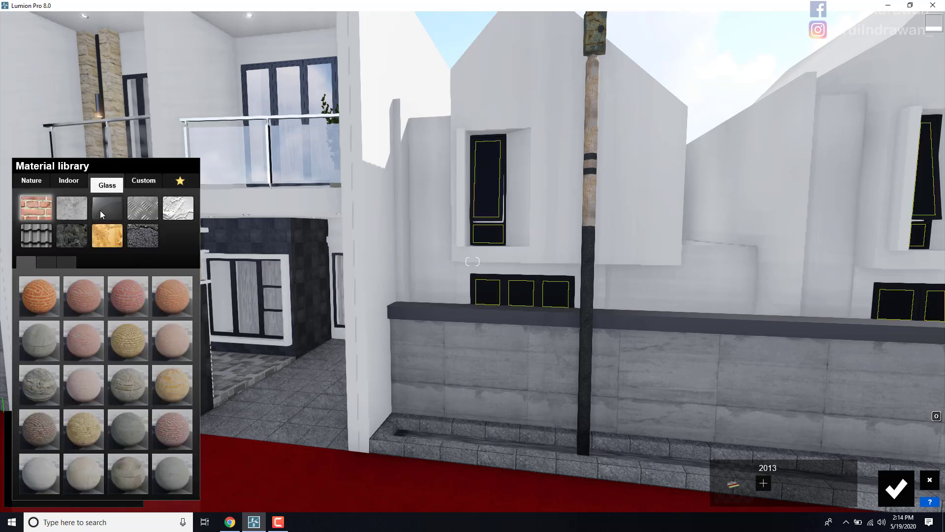
click(100, 209)
click(57, 310)
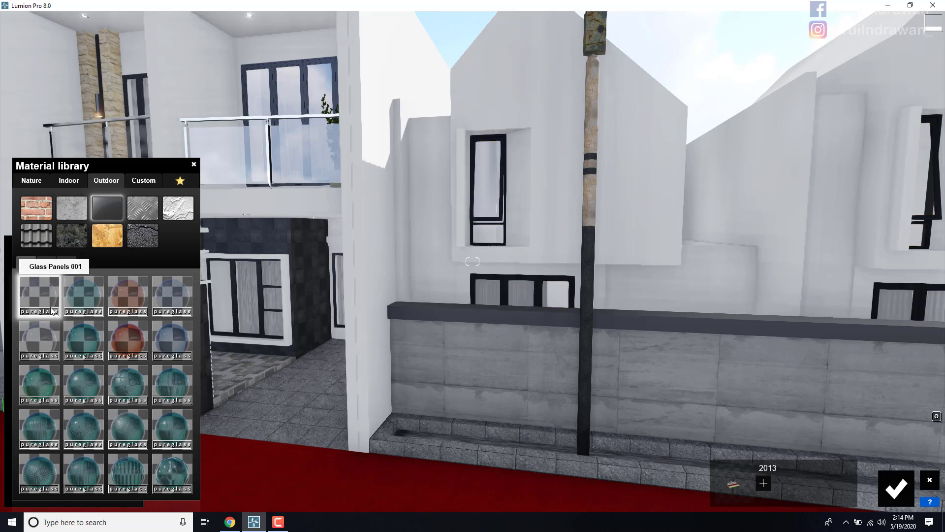
click(52, 306)
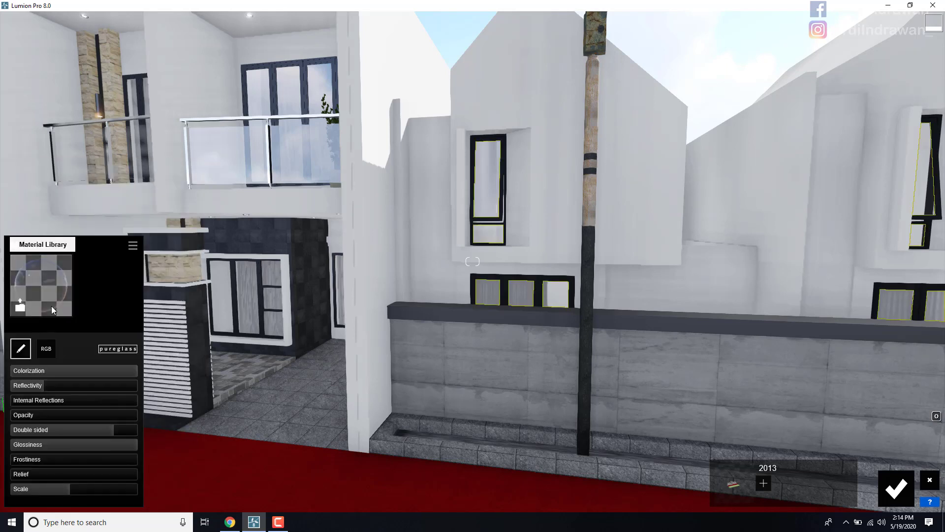
Step: Raise the reflectivity of the neighbouring houses' window glass to slightly above the middle of its range and save the changes
drag(55, 385, 90, 385)
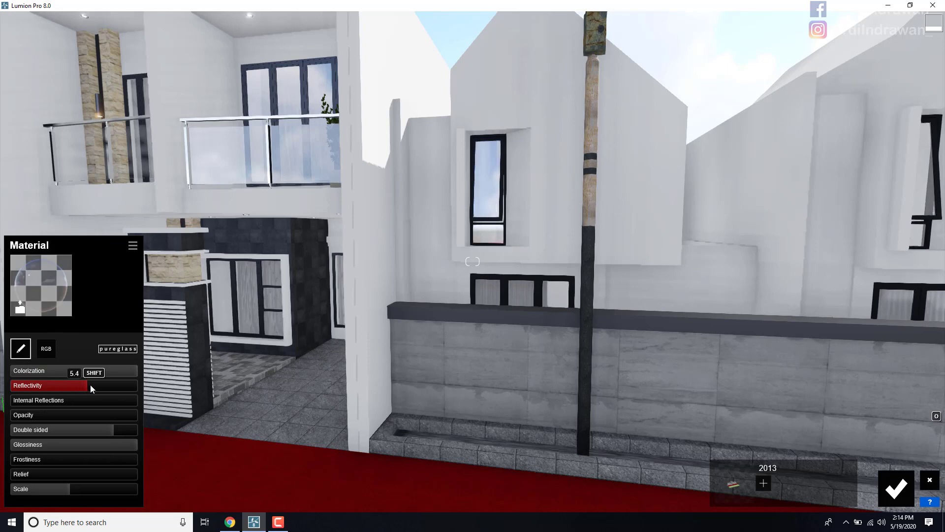
key(a)
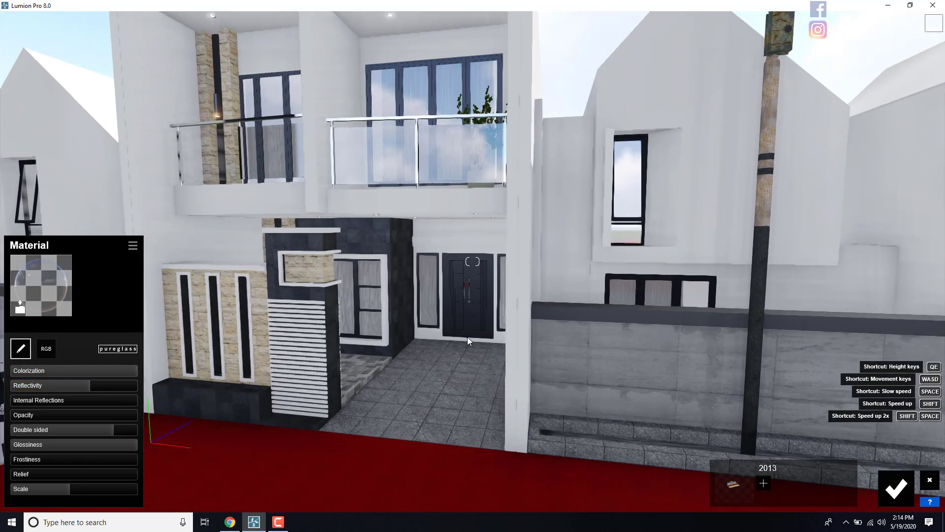
click(81, 385)
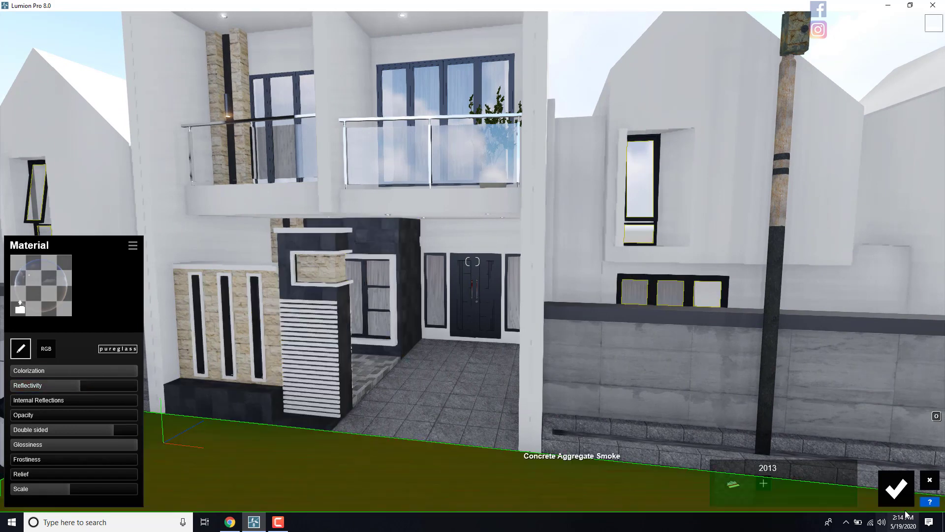
click(896, 488)
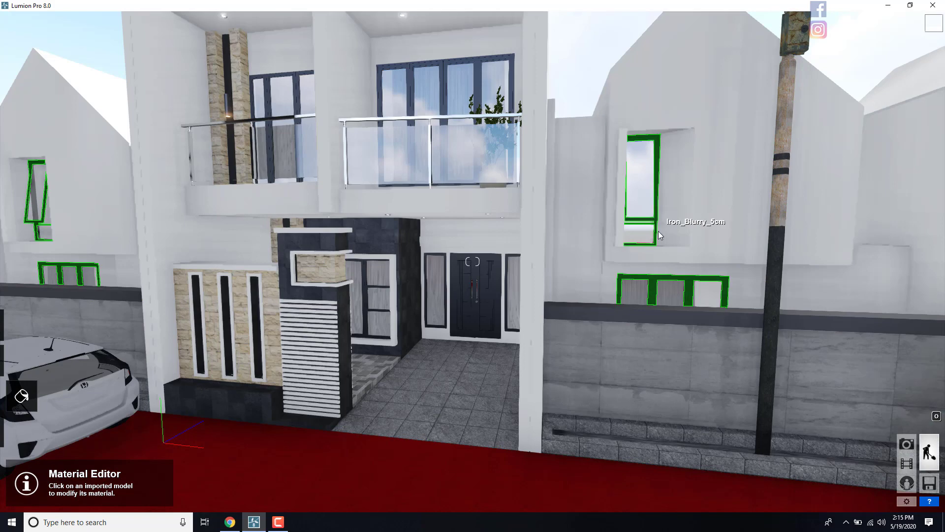
Step: Give the neighbouring houses' window frames a slightly lighter dark Standard material with low relief, reduced gloss and maximum reflectivity, and save it
click(658, 232)
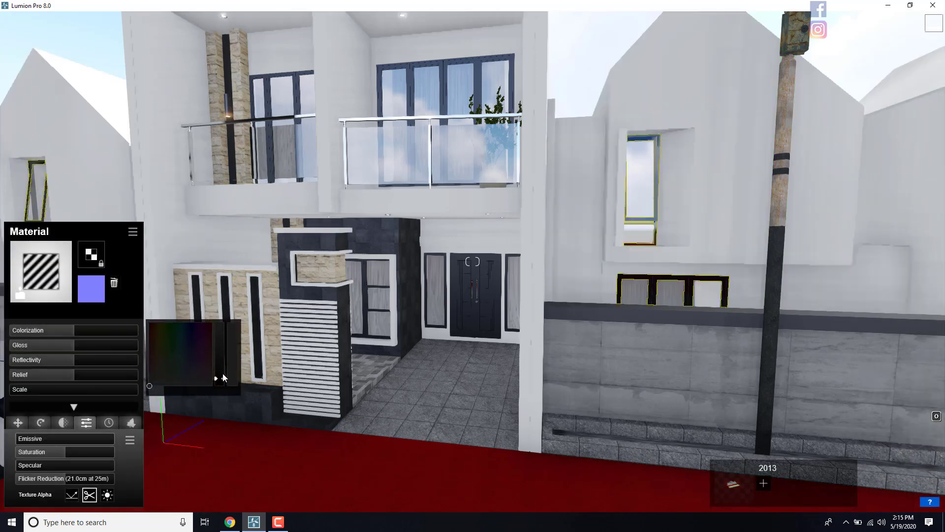
drag(223, 378, 221, 374)
click(30, 375)
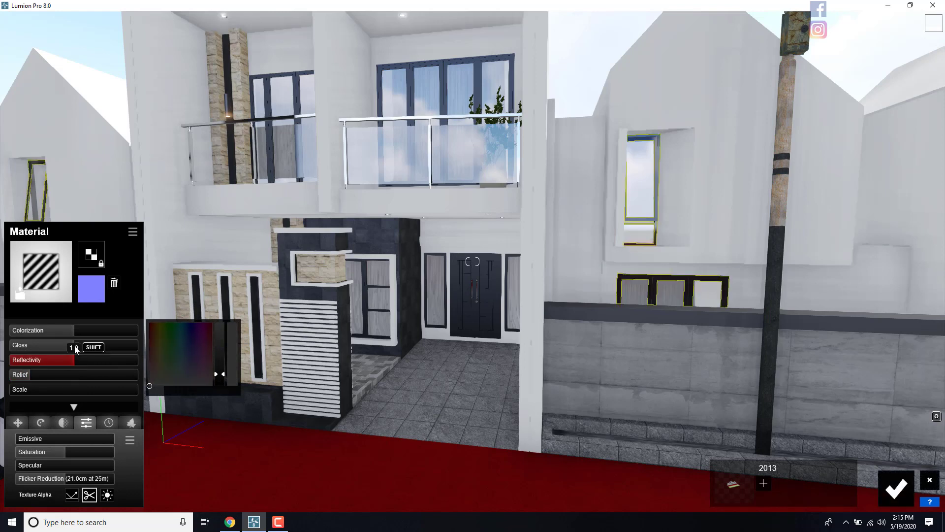
drag(75, 349, 58, 348)
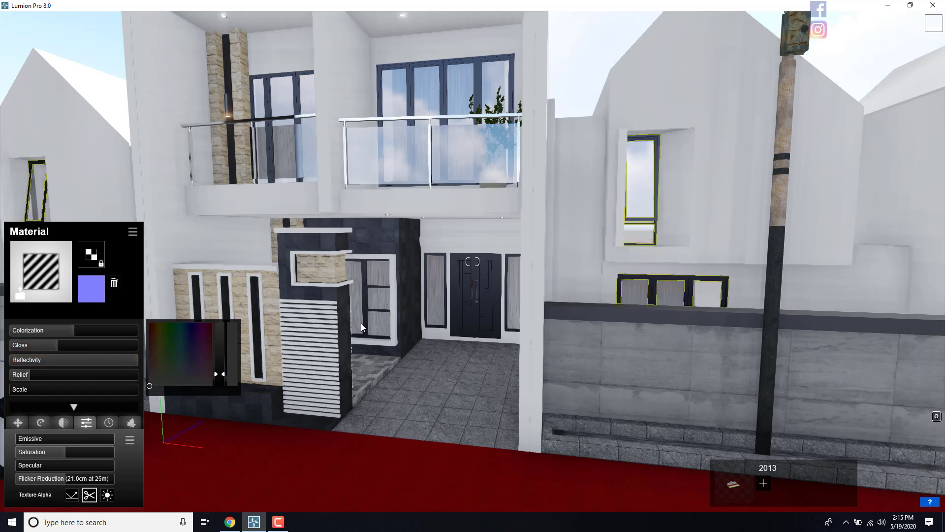
drag(53, 343, 59, 344)
click(897, 489)
key(s)
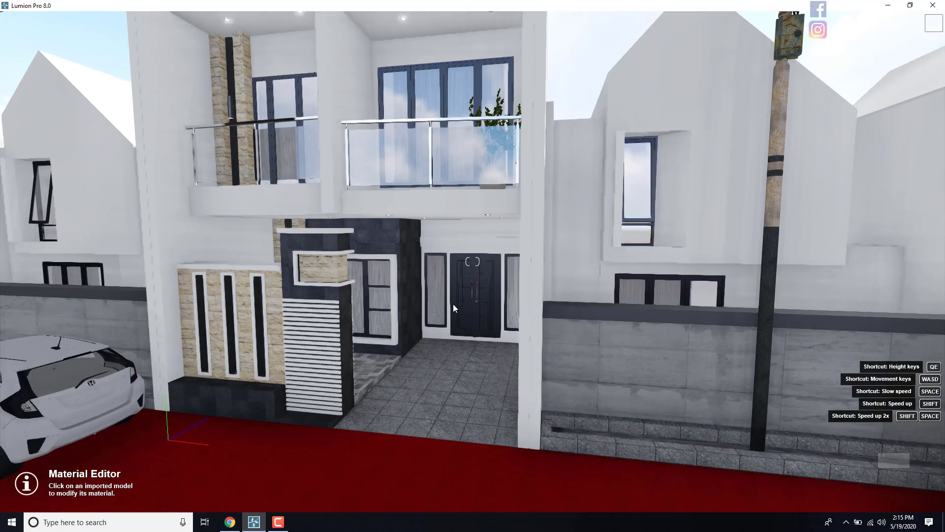
key(w)
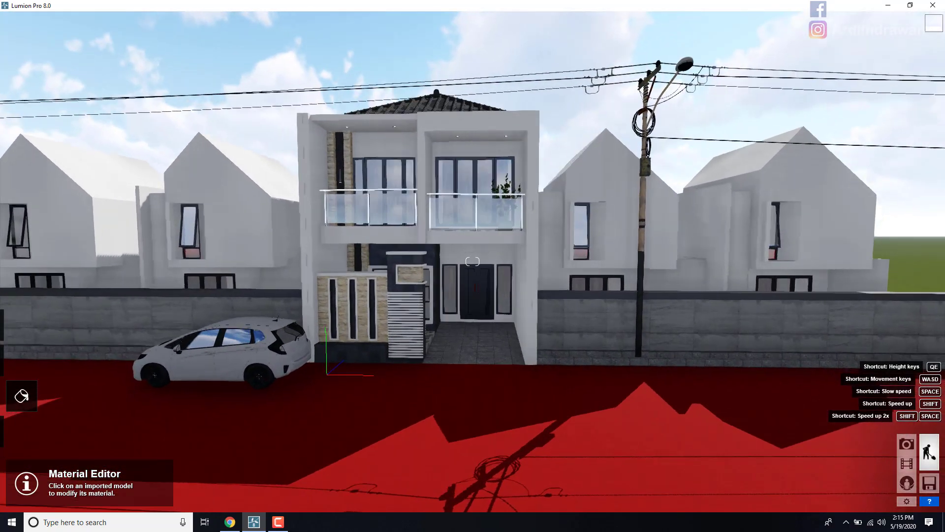
Step: Apply the red indoor glass material to the tail lights of the white car parked in front of the house
key(d)
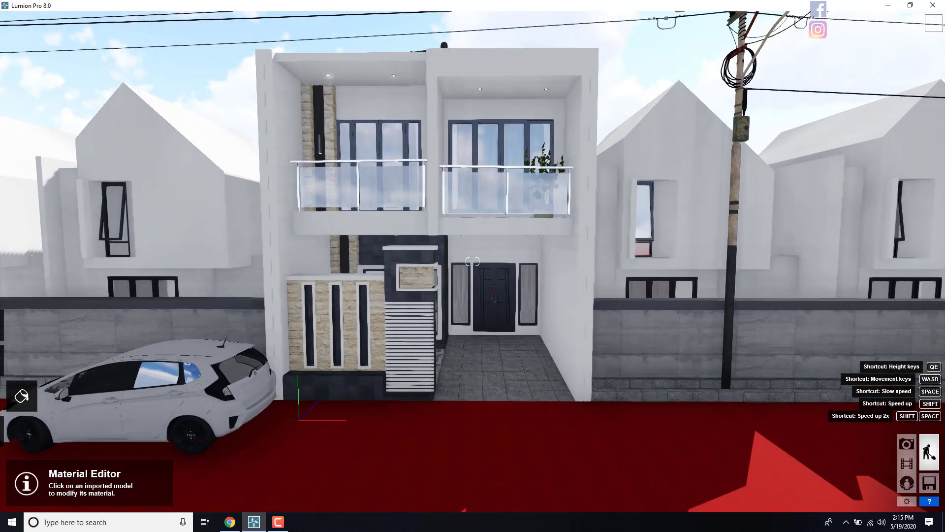
right_drag(414, 291, 367, 319)
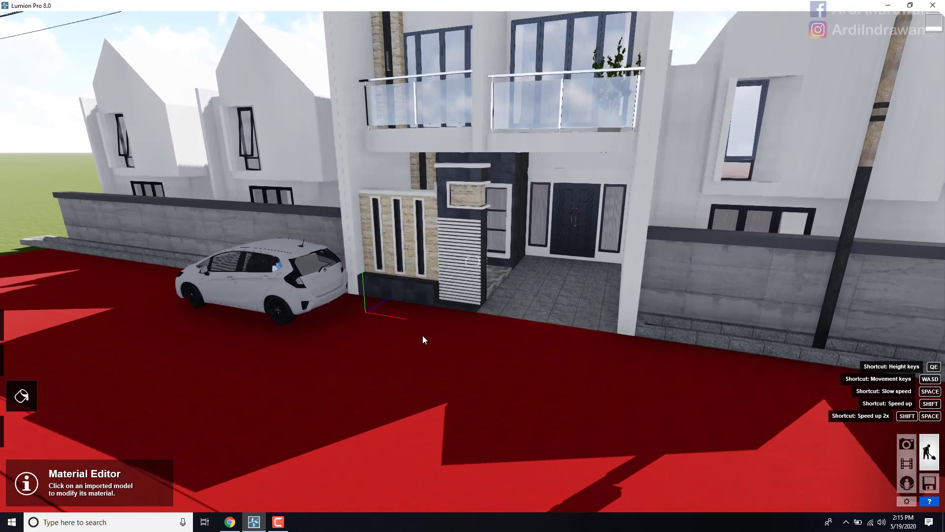
key(w)
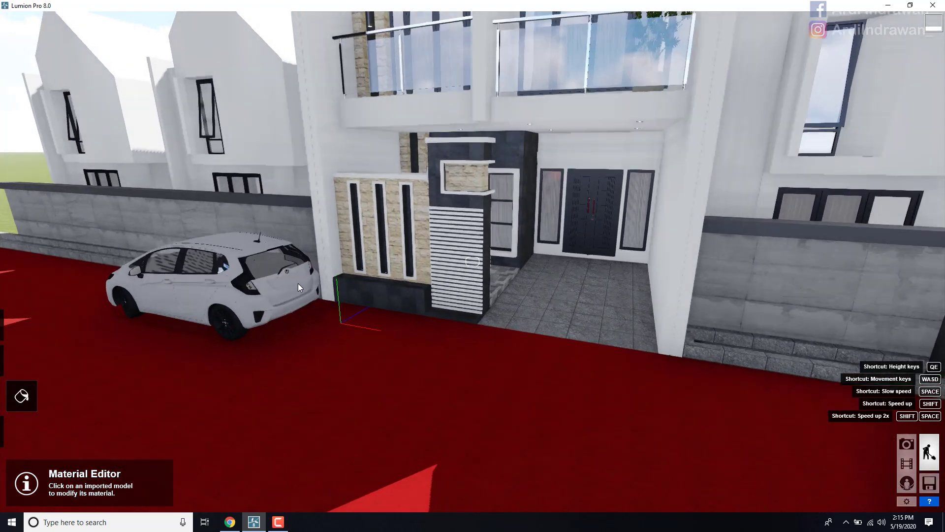
key(a)
key(w)
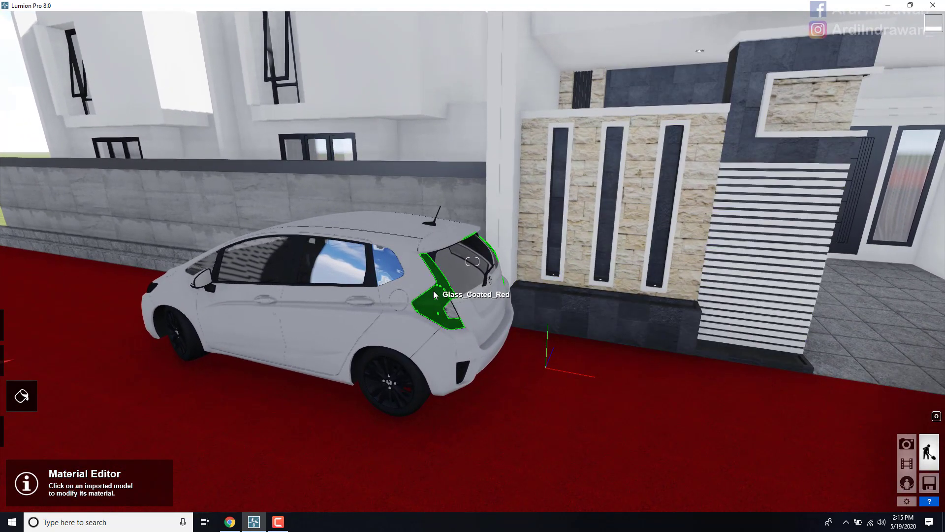
click(434, 291)
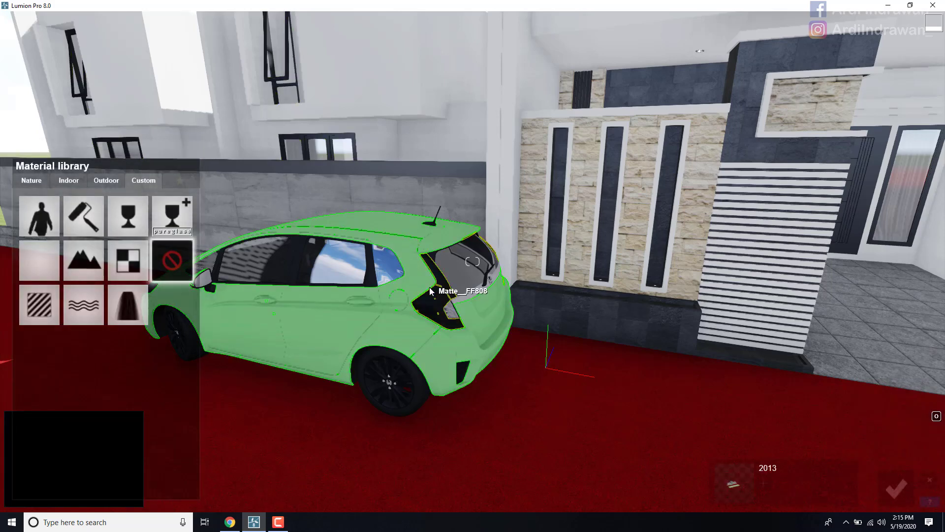
click(64, 183)
click(75, 208)
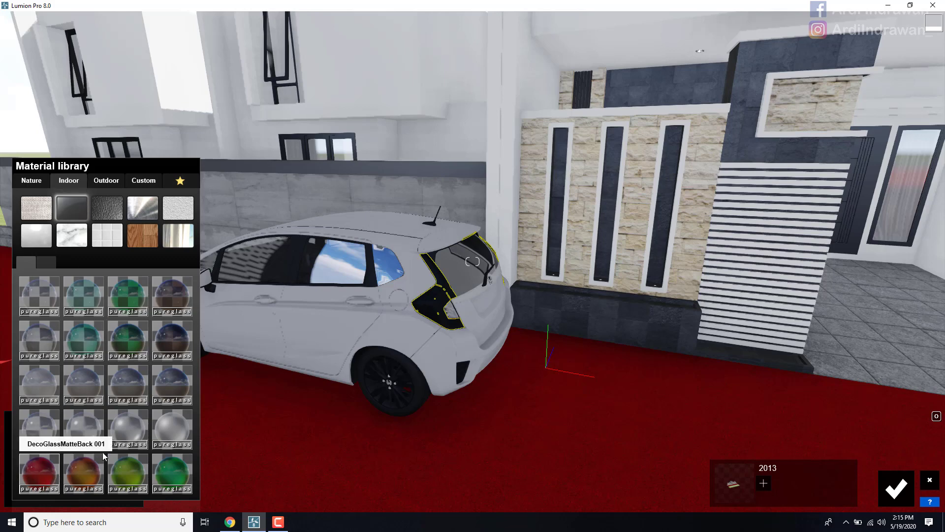
click(40, 472)
Step: Give the car body a slightly lighter white Standard material with reflectivity 1.2 and gloss slightly above mid-range, and save it
scroll(370, 377, up, 2)
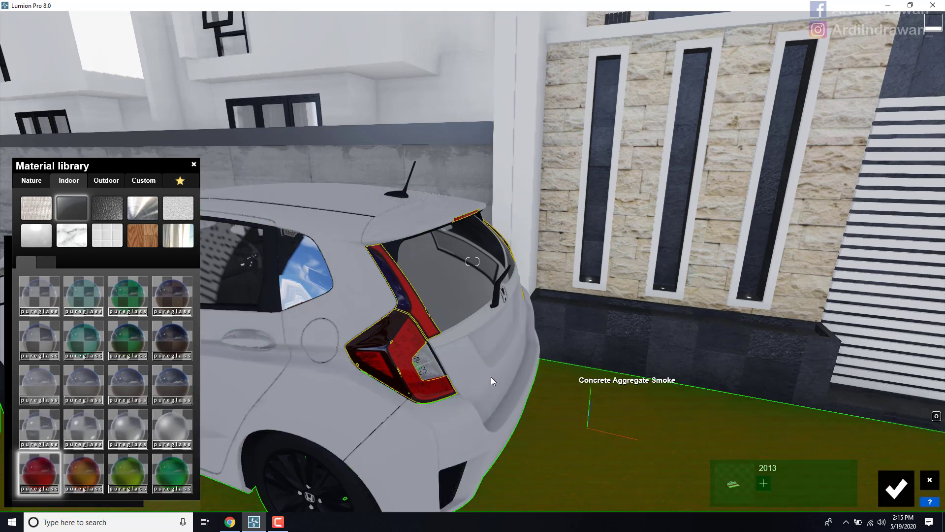
click(467, 375)
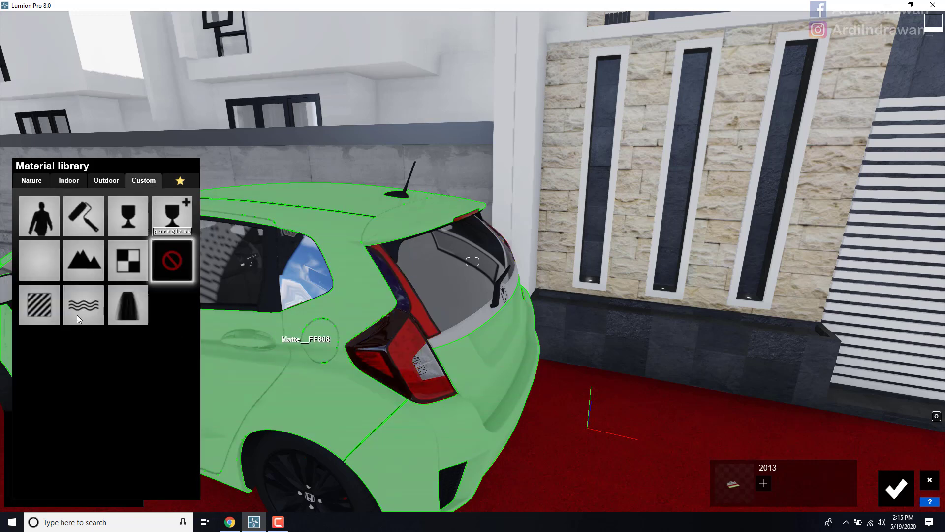
click(39, 305)
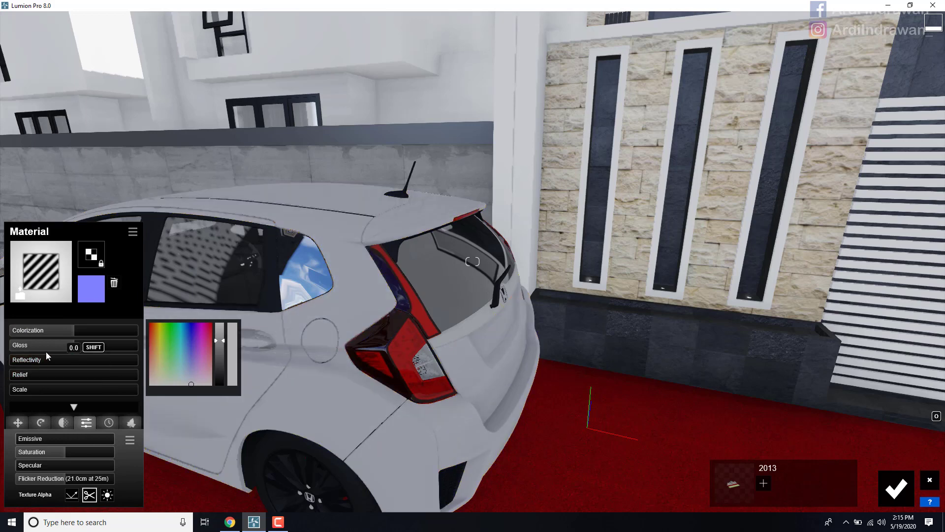
mouse_move(46, 353)
mouse_down()
mouse_move(135, 362)
mouse_move(87, 371)
mouse_up()
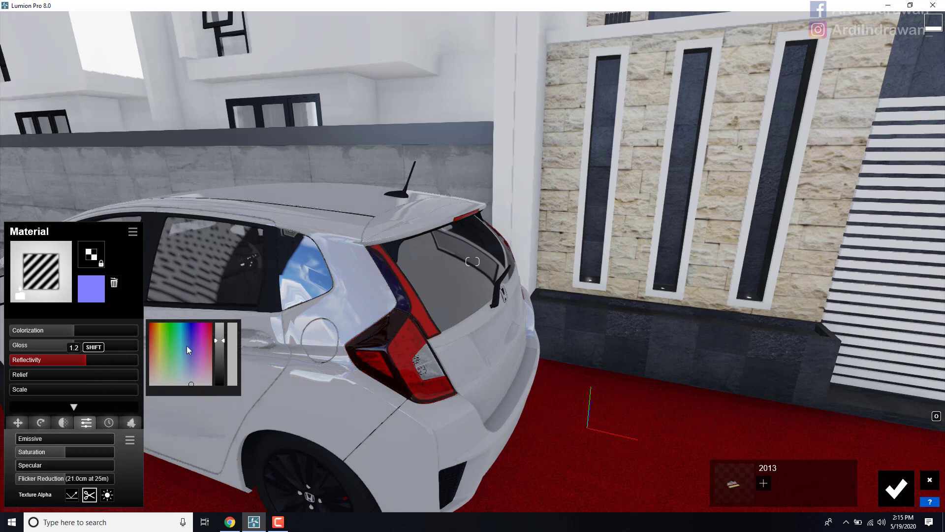
drag(219, 333, 220, 334)
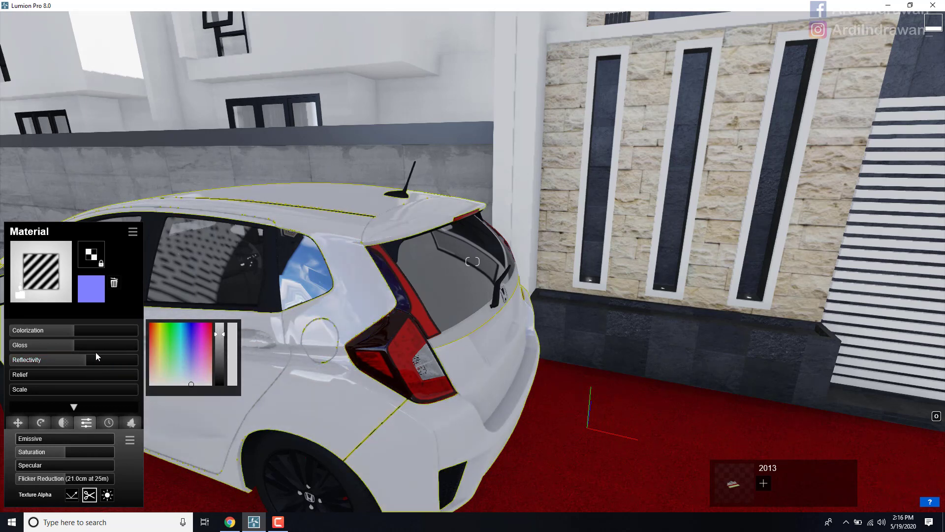
drag(64, 344, 78, 343)
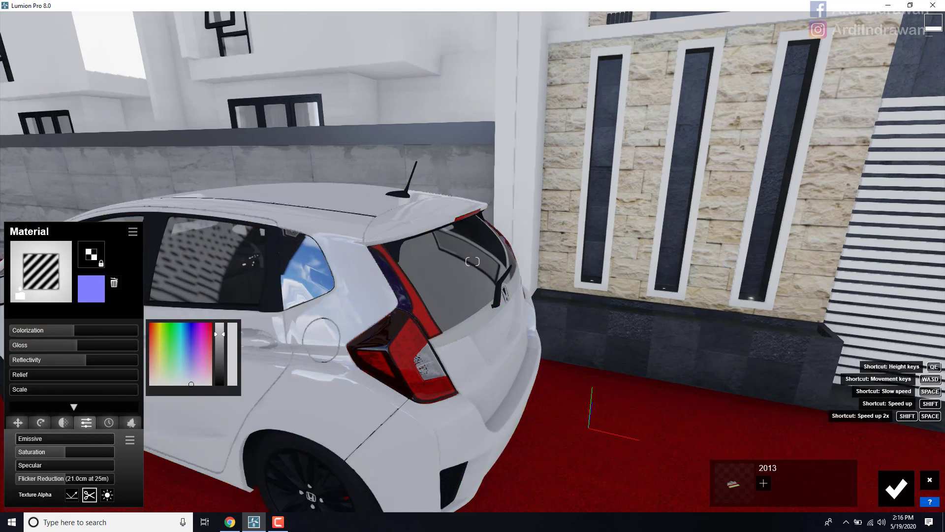
key(s)
key(a)
mouse_move(473, 305)
right_down()
mouse_move(423, 305)
mouse_move(459, 306)
right_up()
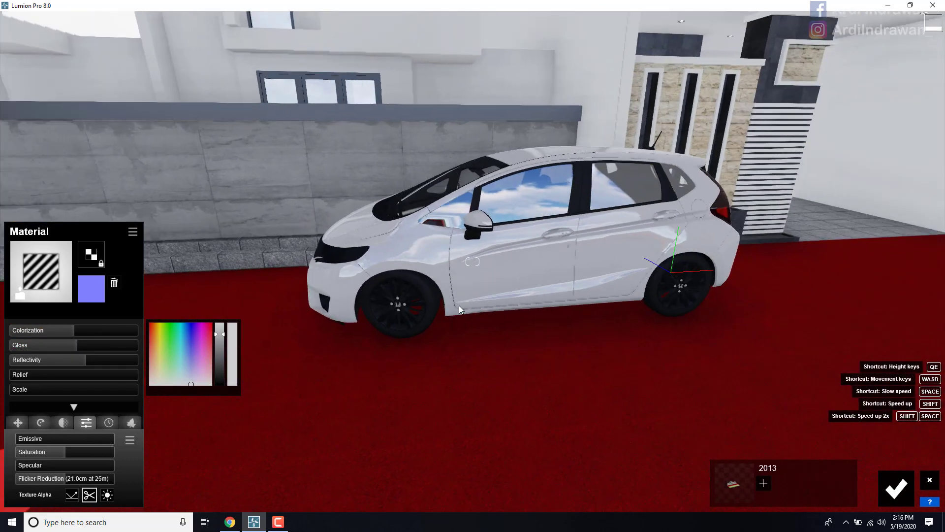
key(w)
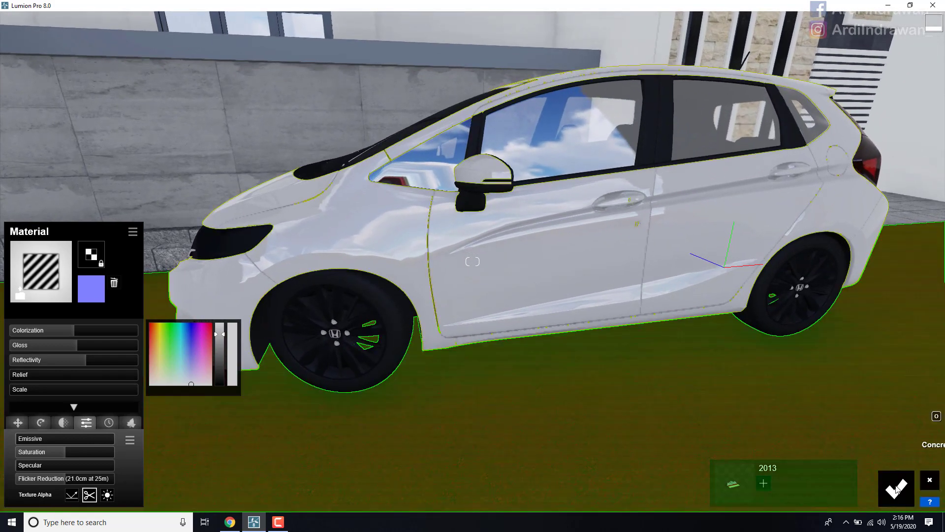
click(897, 489)
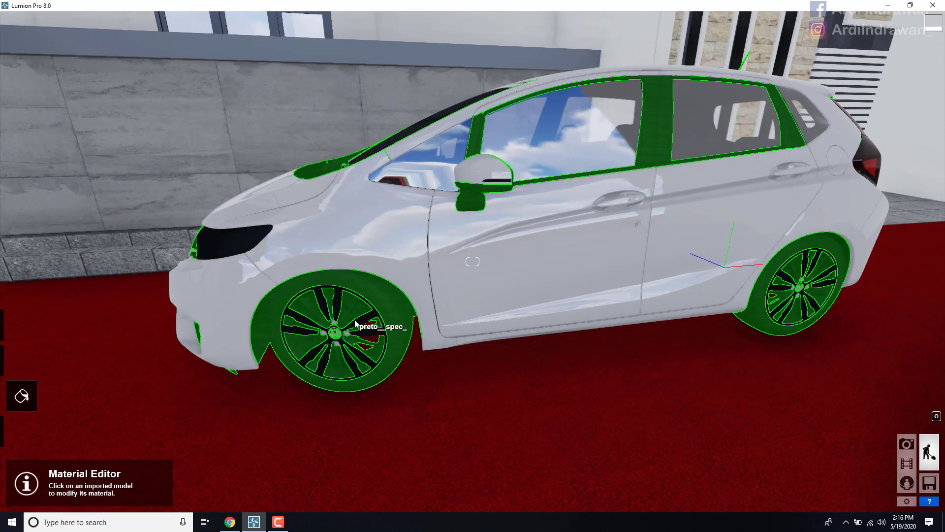
Step: Apply the indoor metal material Aluminium to the spokes of the car's wheel rims
click(378, 270)
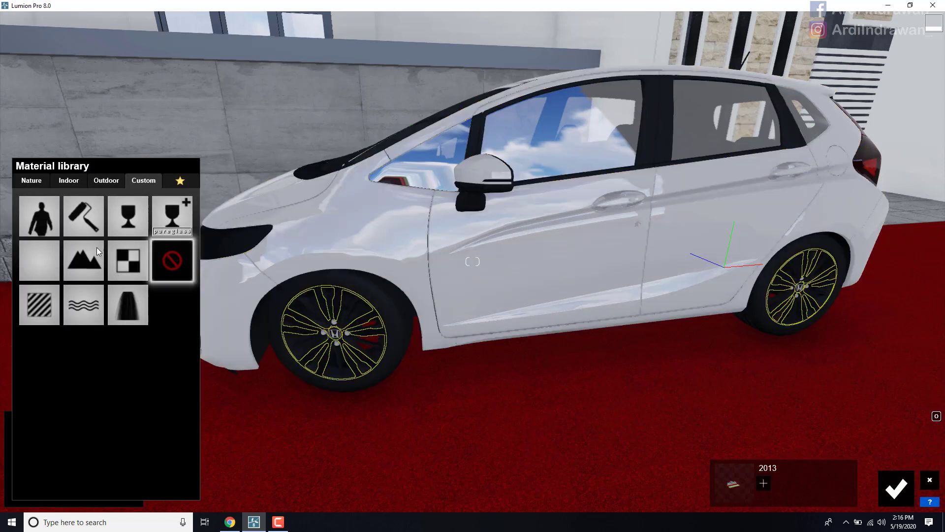
click(72, 186)
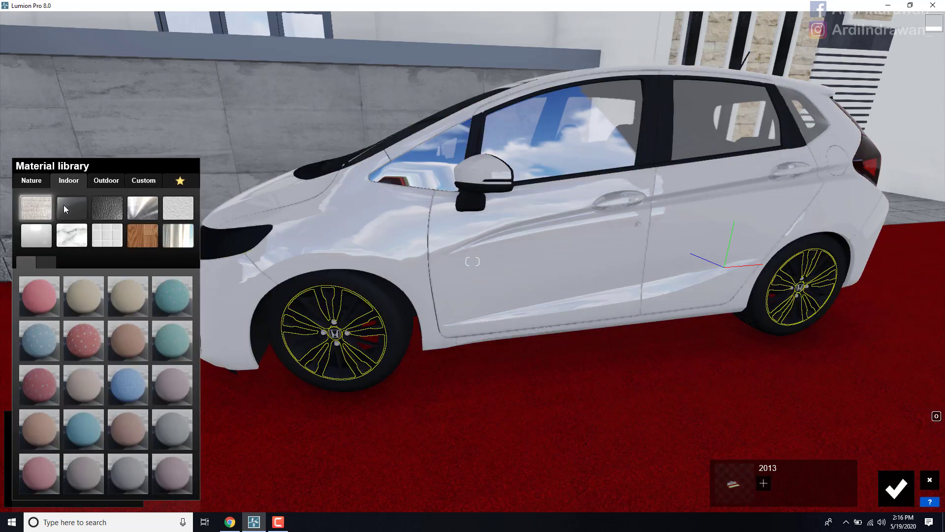
click(133, 211)
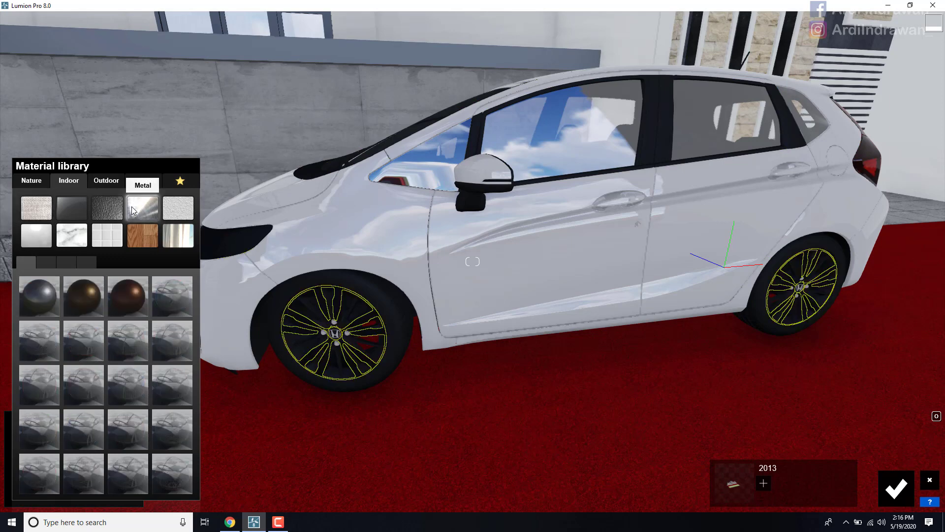
click(53, 305)
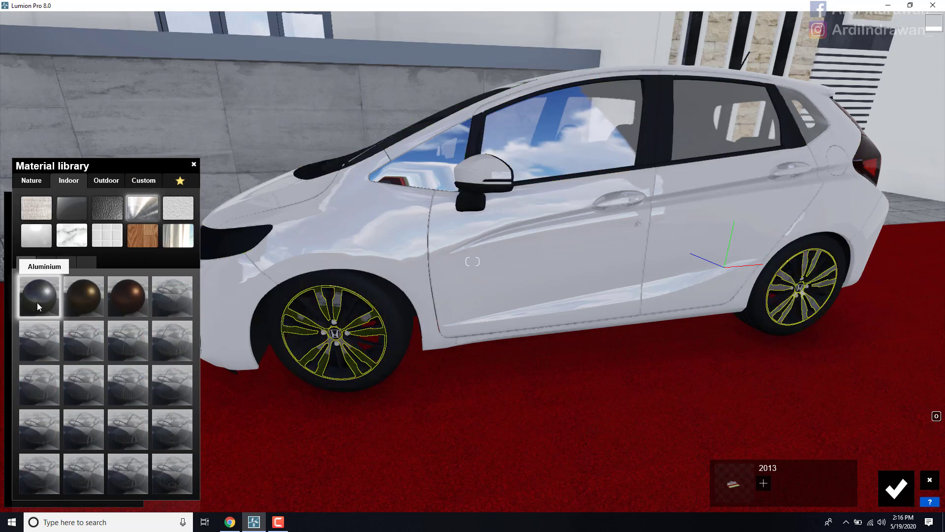
click(37, 303)
Step: Set the rims' relief to minimum, their scale to imported texture coordinates and their gloss to about mid-range
right_drag(612, 301, 456, 339)
key(w)
key(w)
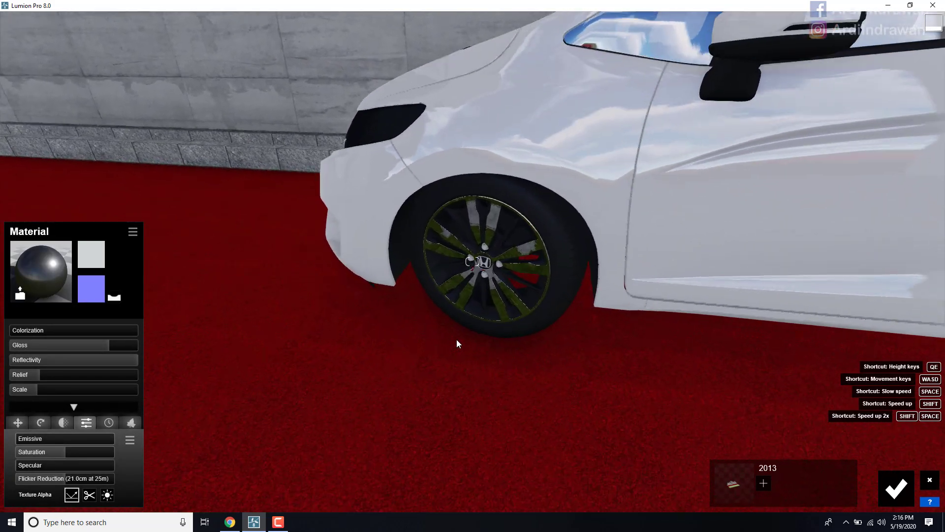
key(w)
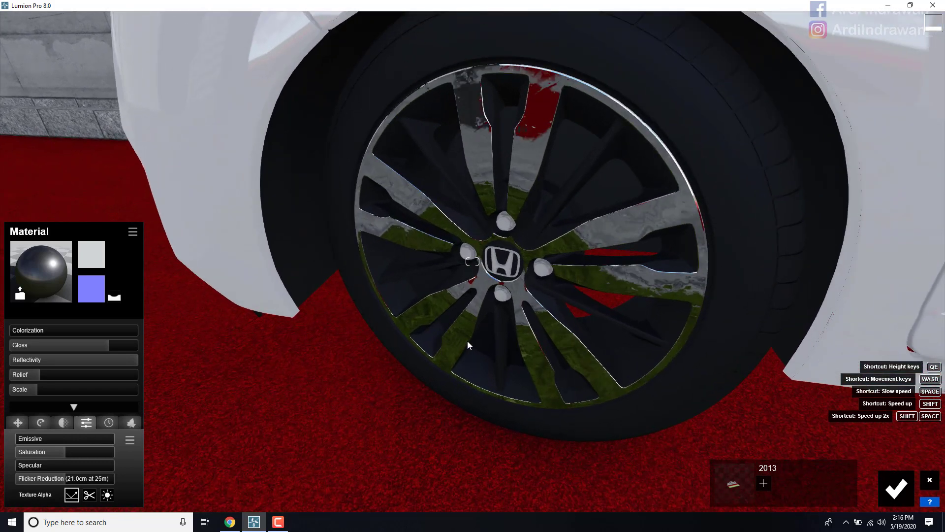
drag(39, 375, 1, 391)
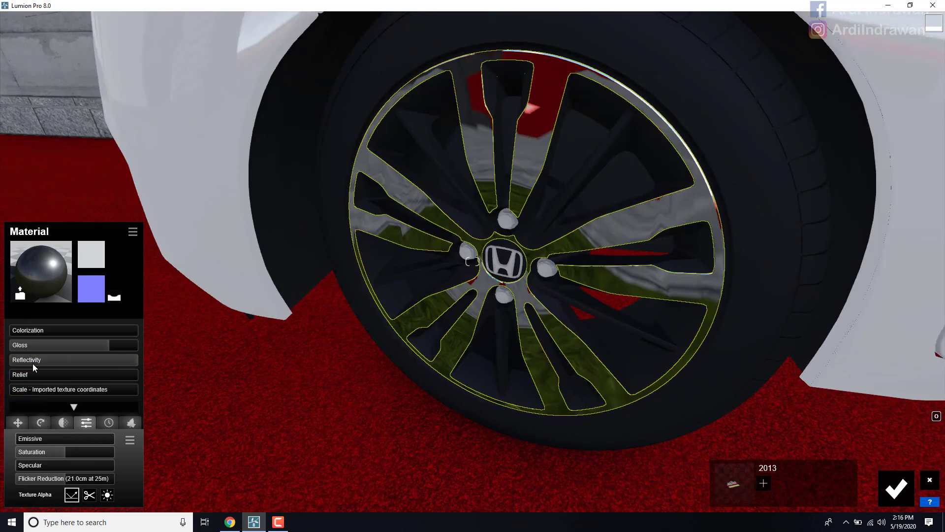
drag(102, 347, 75, 351)
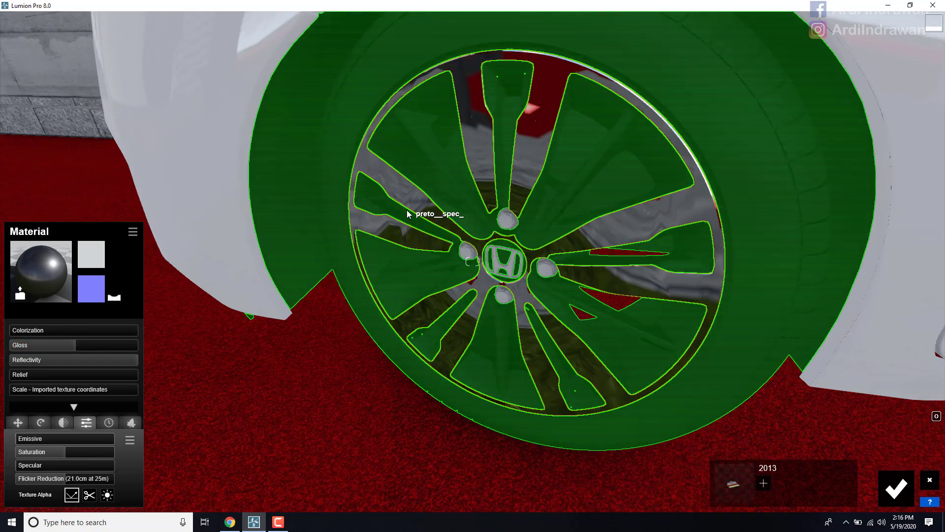
Step: Apply the first clear indoor glass material to the car's headlights and fog lights, and save the changes
key(d)
right_drag(407, 211, 359, 187)
key(s)
key(s)
key(w)
key(a)
key(w)
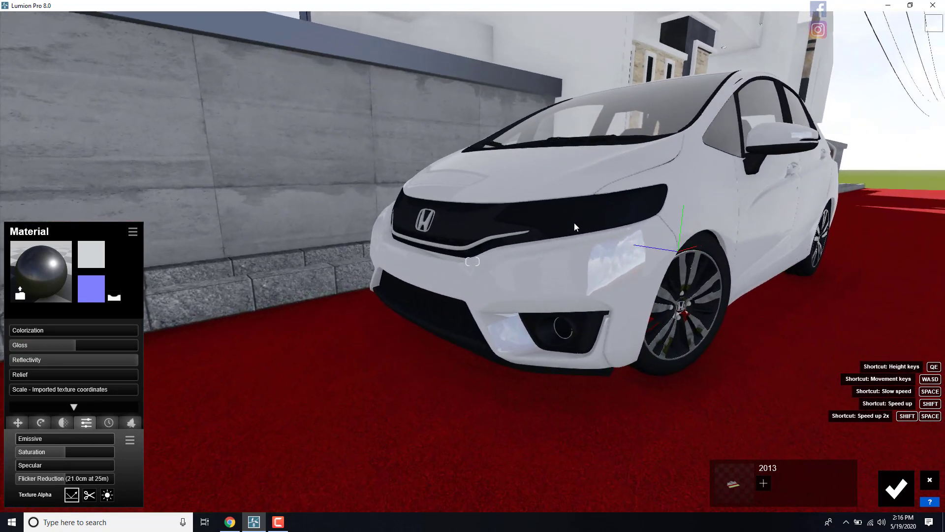
click(580, 222)
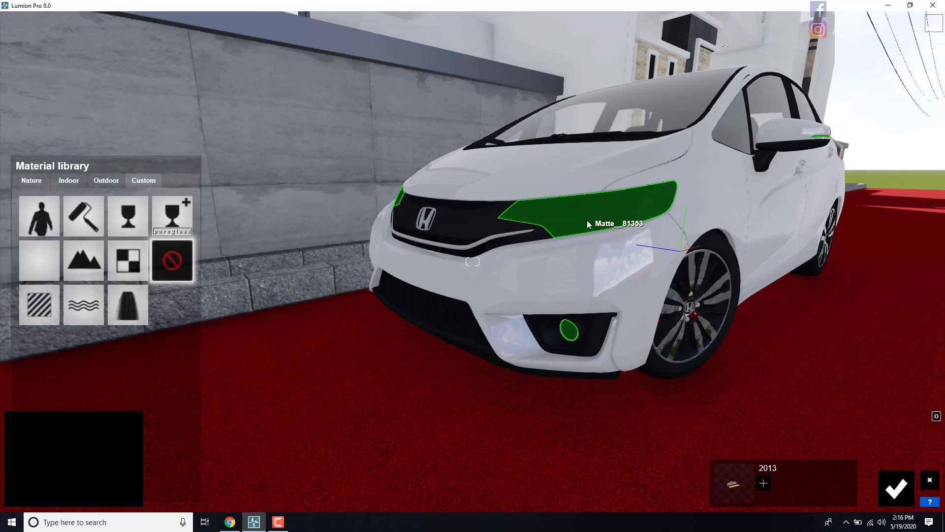
click(70, 182)
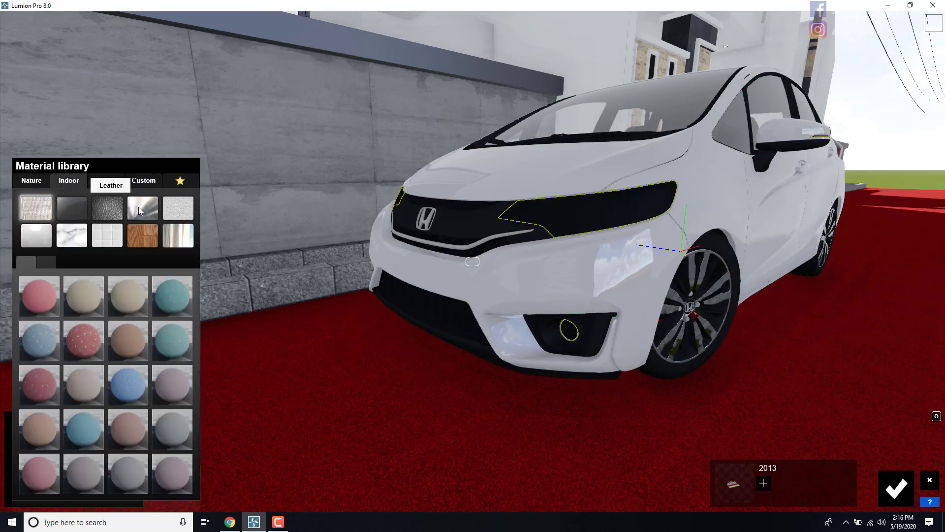
click(65, 207)
click(34, 301)
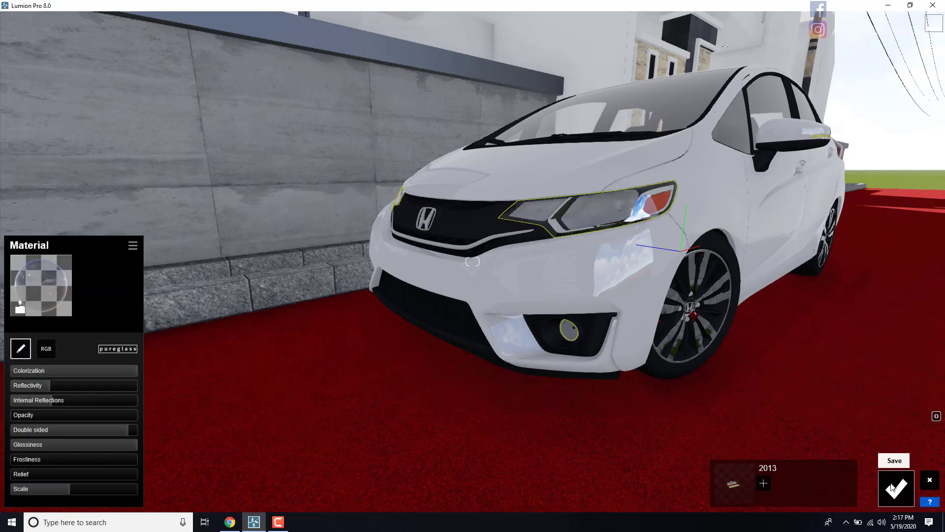
click(896, 488)
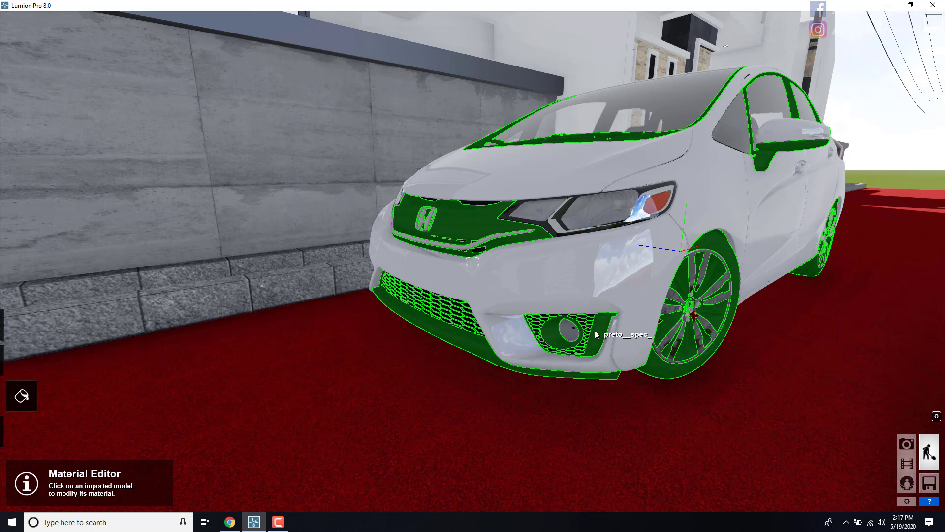
Step: Set the relief of the black material on the car's grille, trim and tyres to minimum and its gloss slightly below mid-range
click(595, 330)
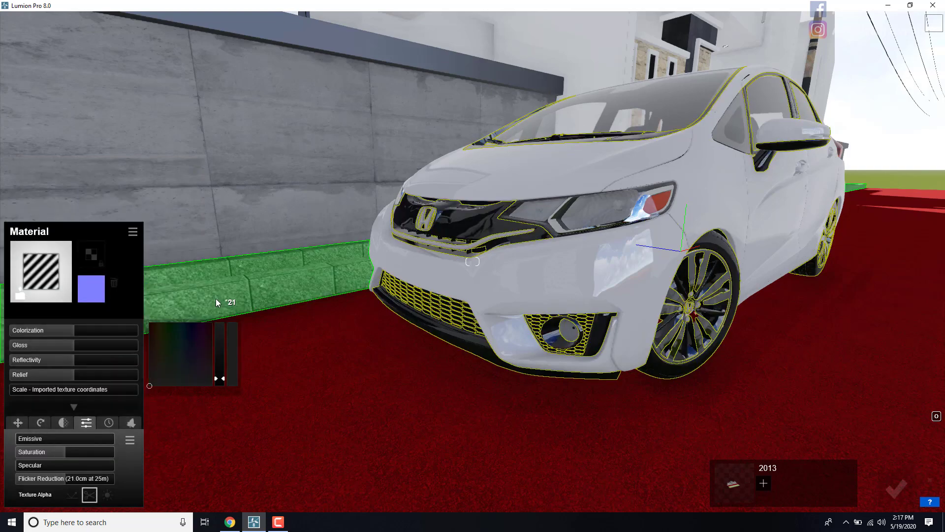
key(d)
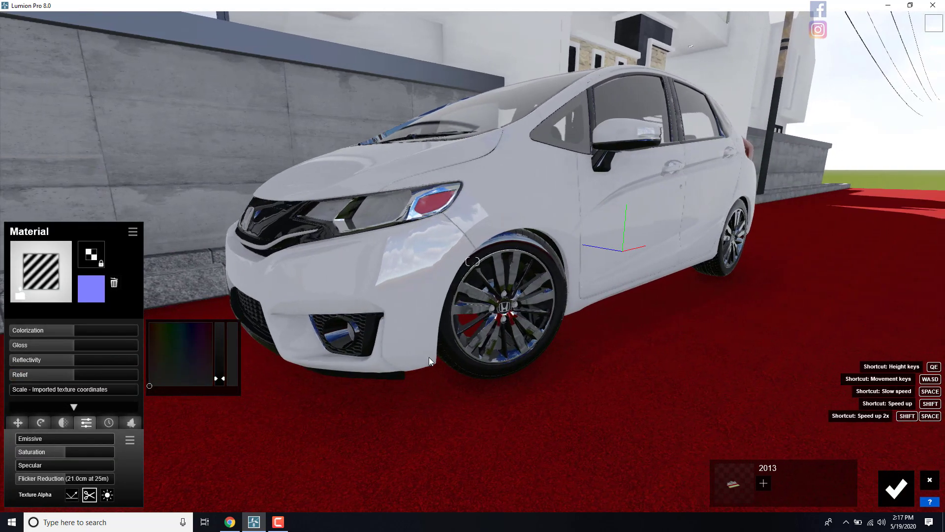
key(w)
key(s)
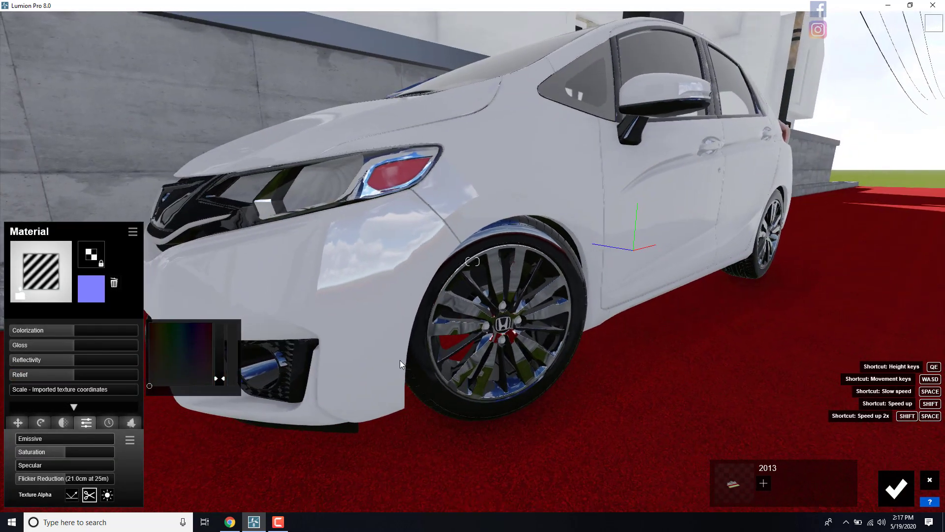
key(a)
key(d)
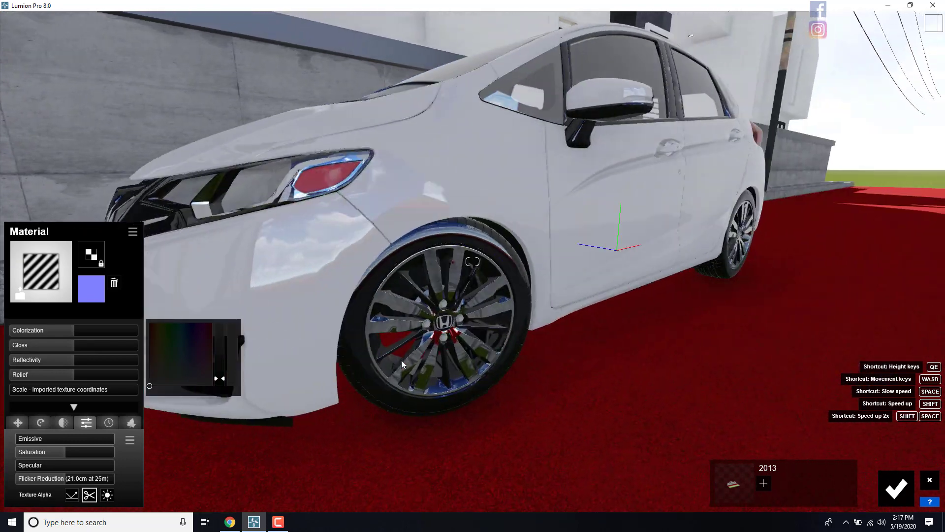
key(d)
right_drag(402, 364, 360, 387)
key(w)
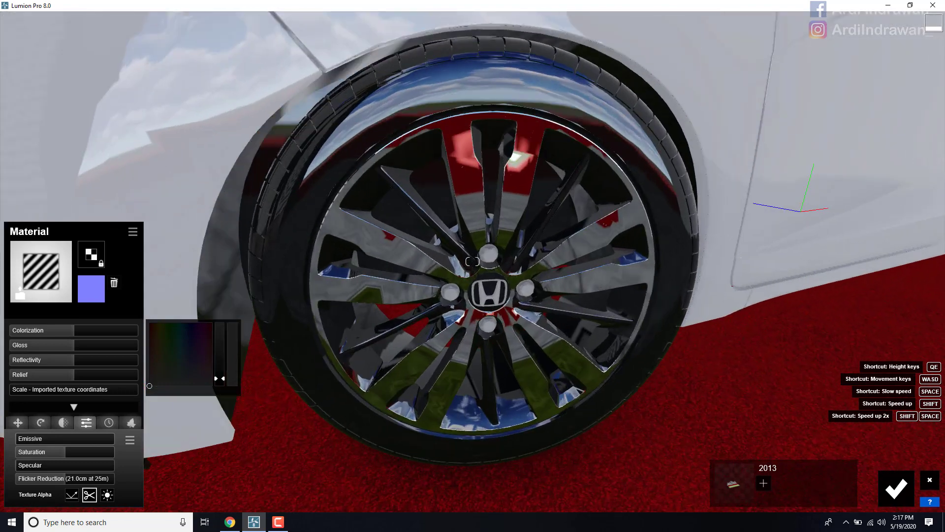
key(s)
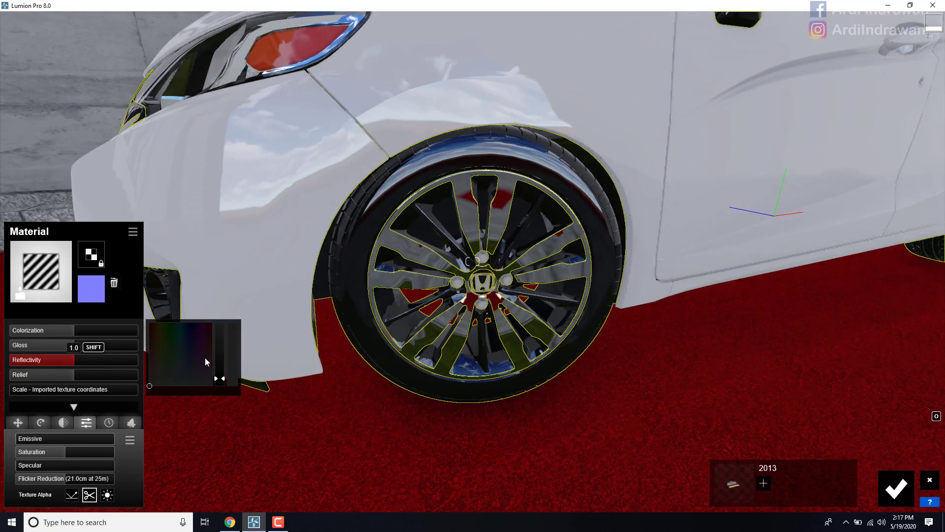
drag(68, 378, 29, 376)
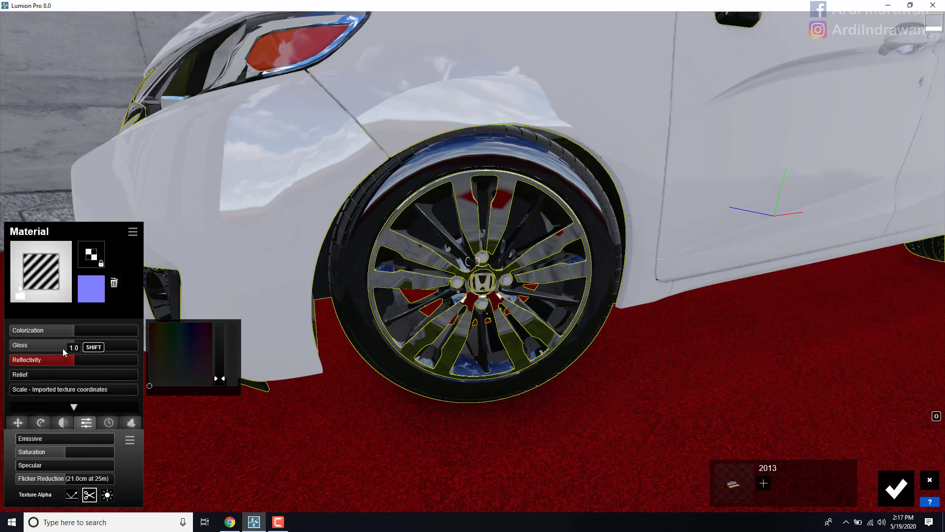
drag(63, 347, 50, 347)
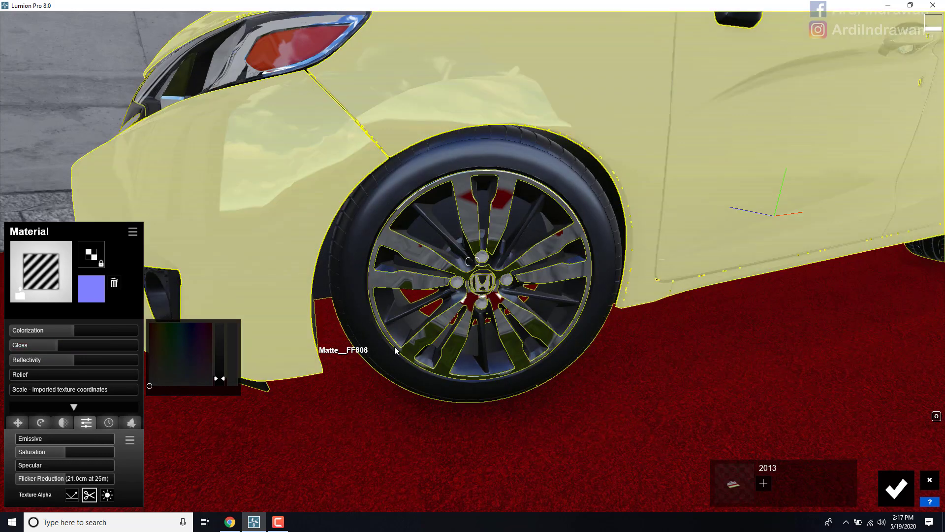
Step: Check the whole car from a distance and save its material changes
scroll(389, 351, down, 5)
key(s)
mouse_move(390, 347)
right_down()
mouse_move(370, 335)
mouse_move(325, 339)
mouse_move(331, 326)
mouse_move(327, 369)
mouse_move(379, 347)
right_up()
key(d)
key(d)
key(w)
key(d)
scroll(379, 347, down, 3)
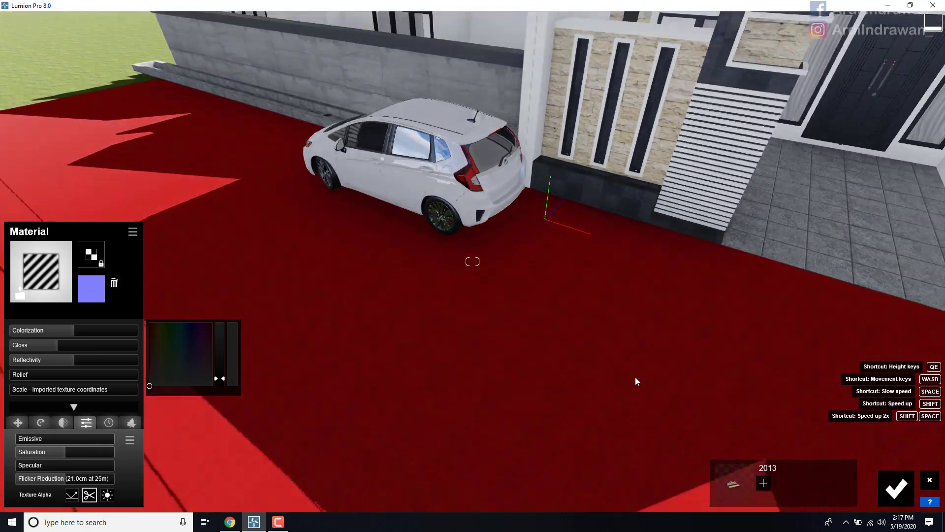
click(897, 486)
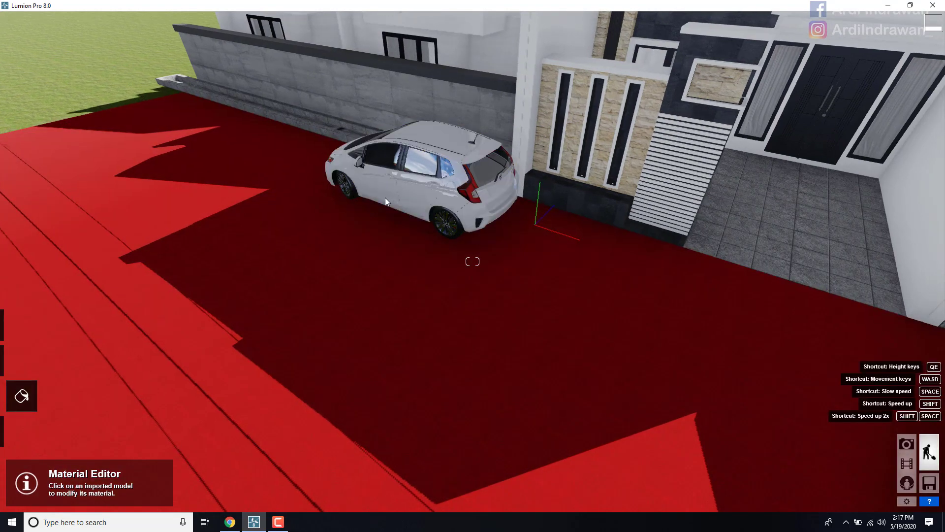
Step: Examine the house facade, the neighbouring houses and the parked car from the street at different heights and distances
key(w)
mouse_move(385, 197)
right_down()
mouse_move(320, 213)
mouse_move(463, 210)
mouse_move(379, 205)
mouse_move(389, 153)
mouse_move(361, 118)
mouse_move(330, 152)
mouse_move(334, 123)
mouse_move(342, 123)
mouse_move(332, 114)
mouse_move(394, 200)
right_up()
key(a)
key(d)
key(d)
key(e)
key(d)
key(d)
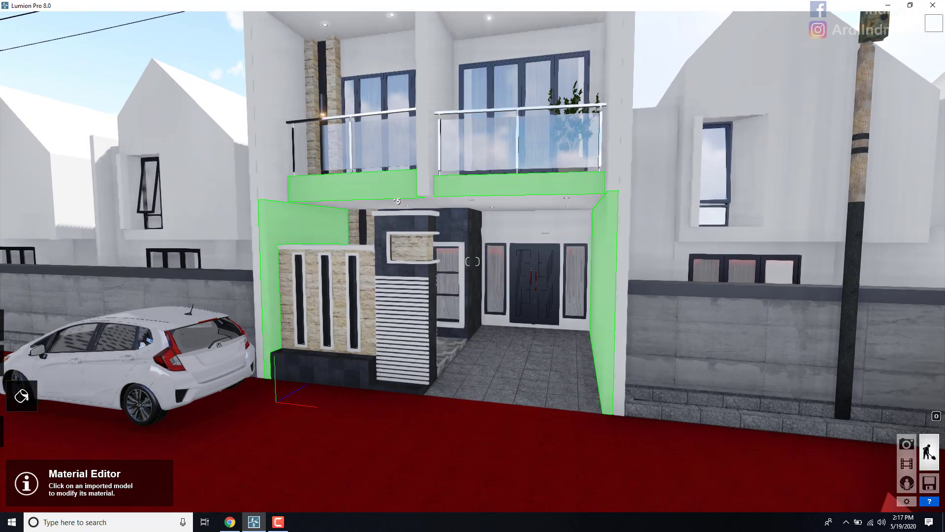
key(e)
key(q)
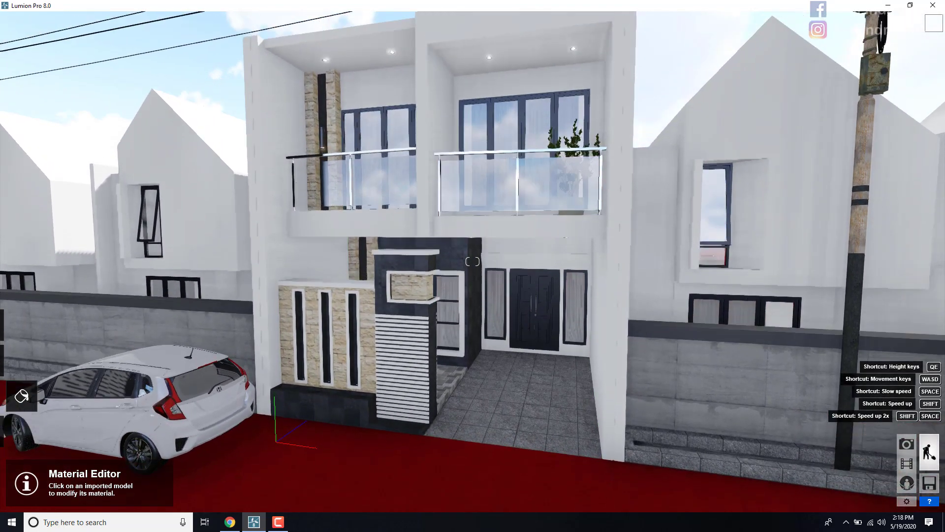
key(e)
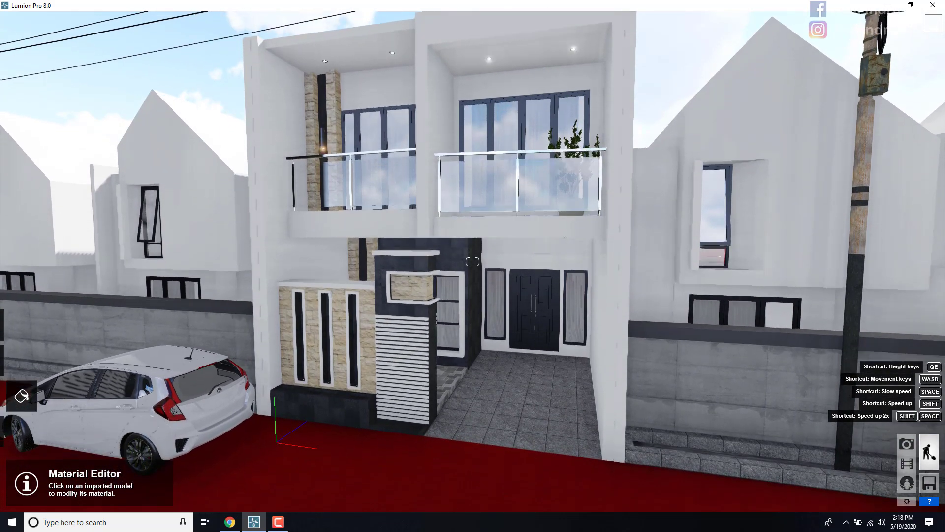
key(e)
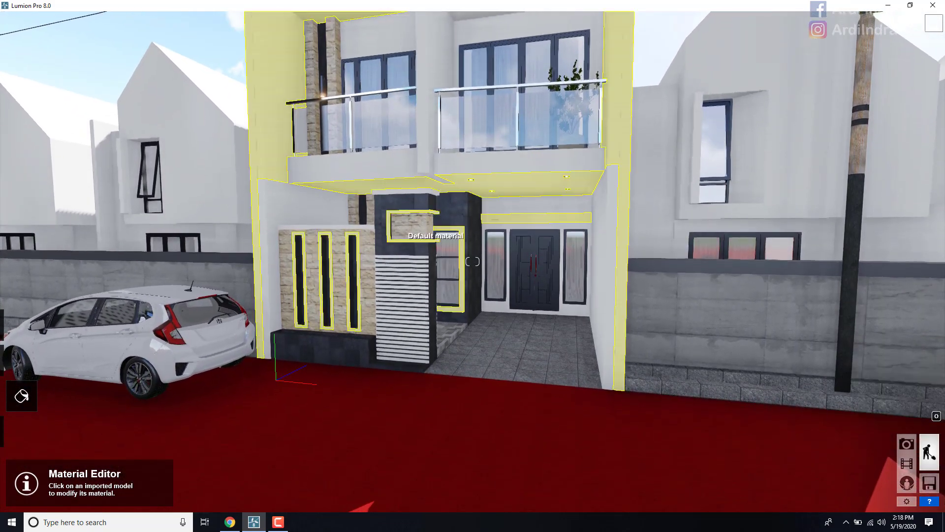
key(s)
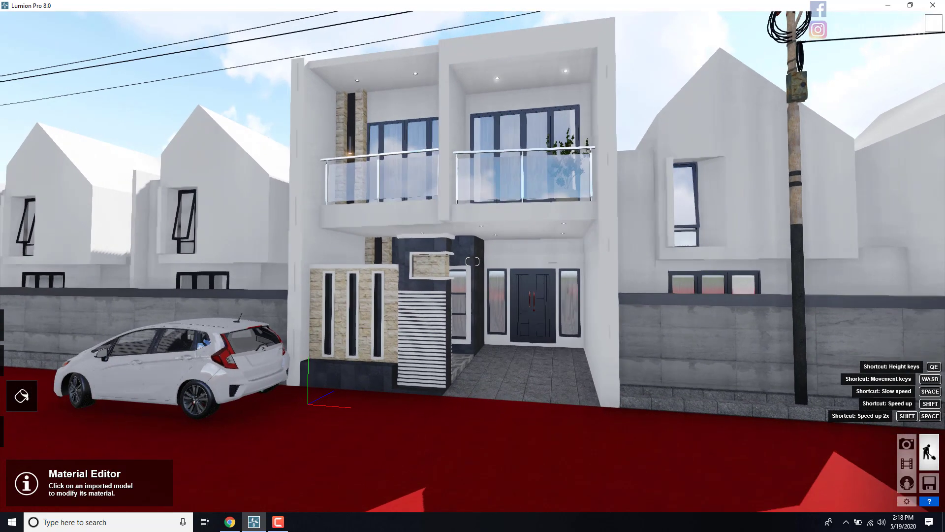
key(q)
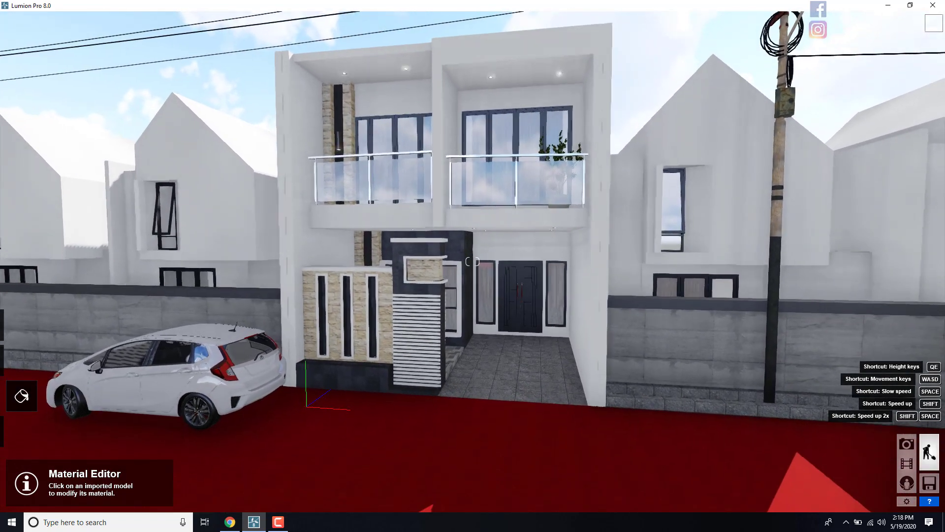
key(w)
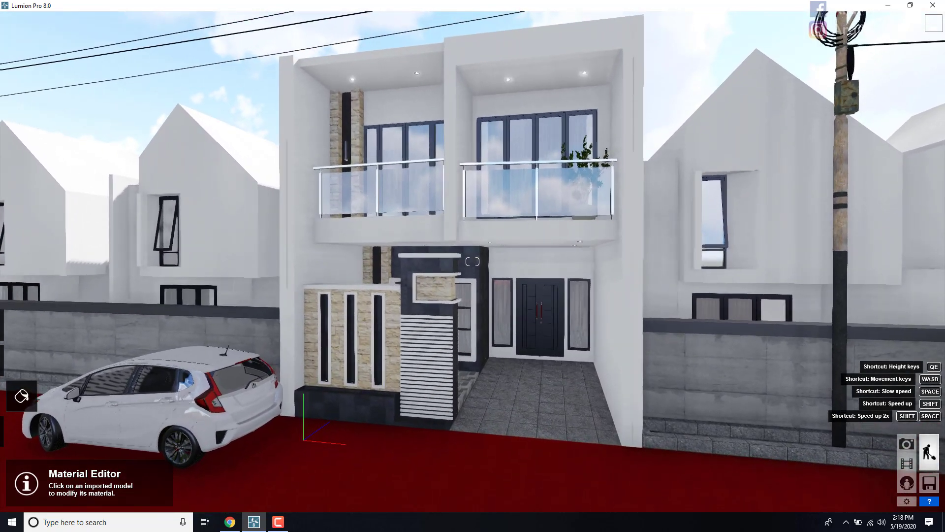
Step: Apply the last dark asphalt on the first page of the outdoor asphalt materials to the red road in front of the house
mouse_move(22, 399)
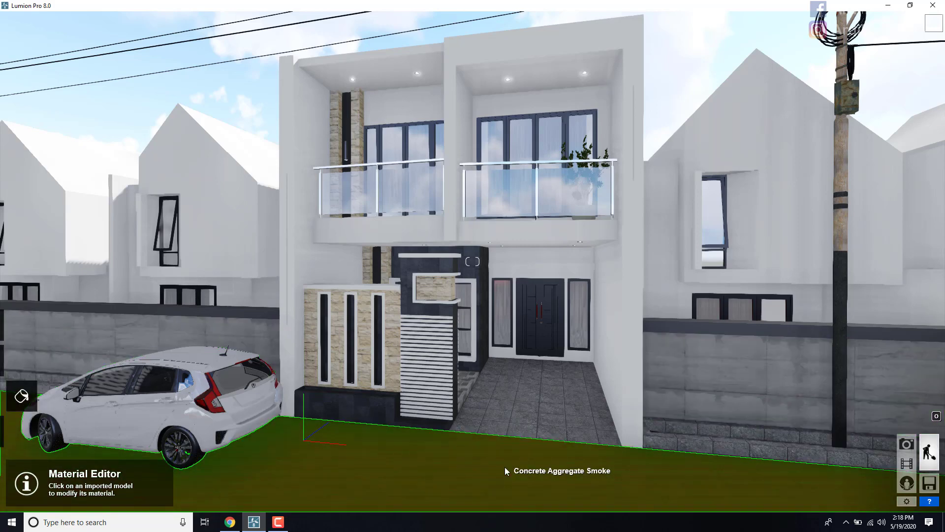
click(524, 449)
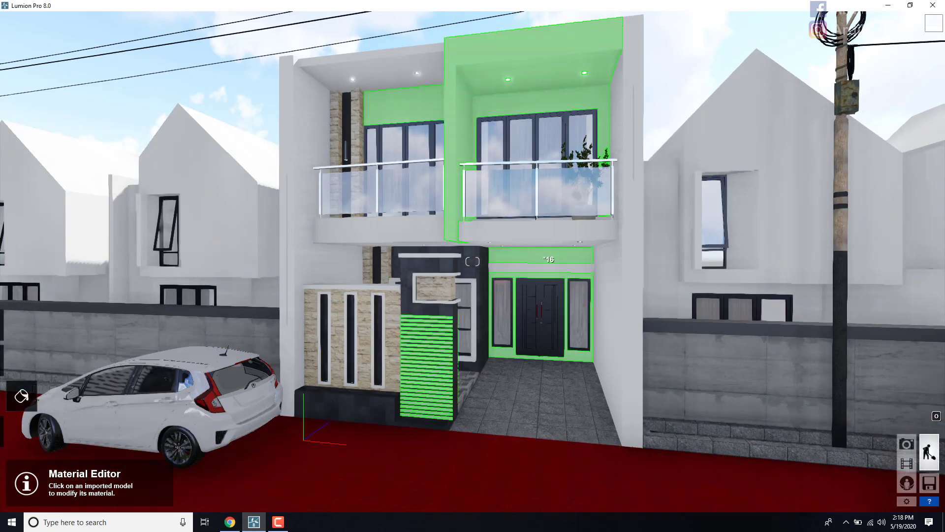
right_drag(534, 254, 507, 265)
key(q)
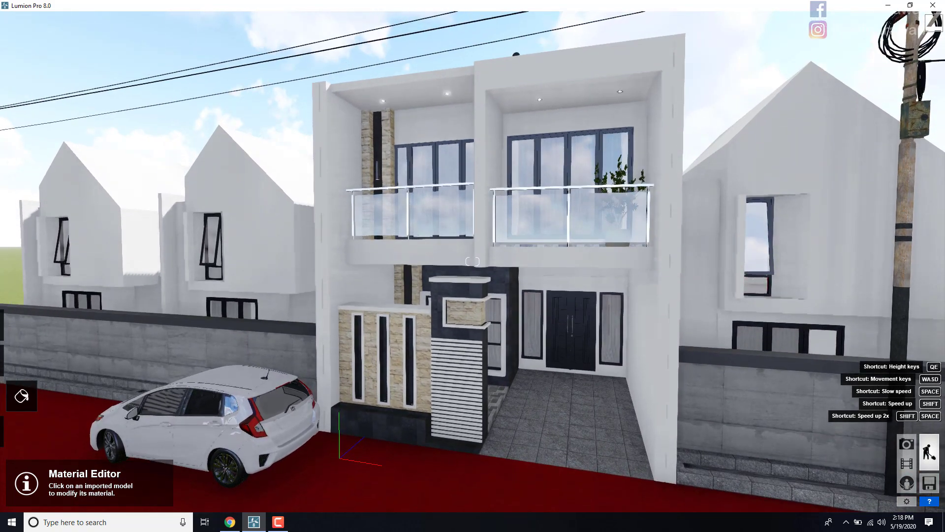
key(e)
key(e)
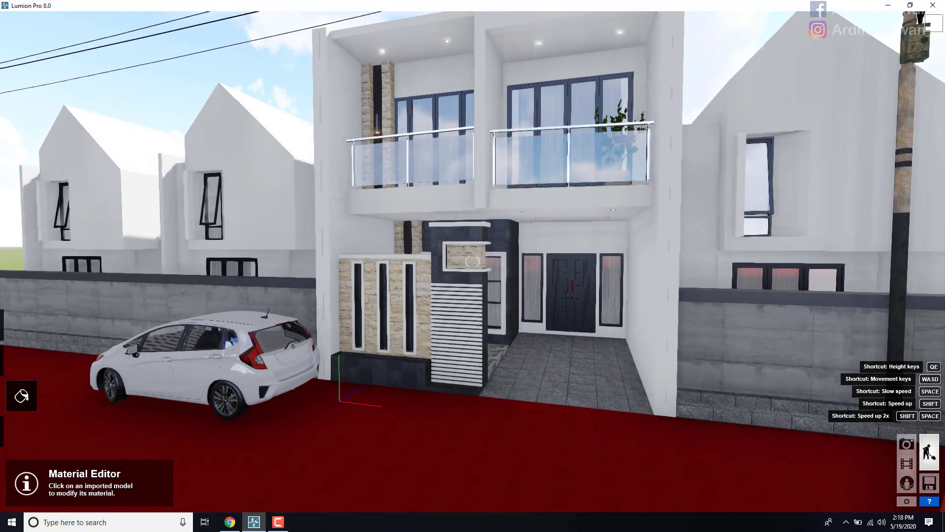
right_drag(473, 261, 521, 261)
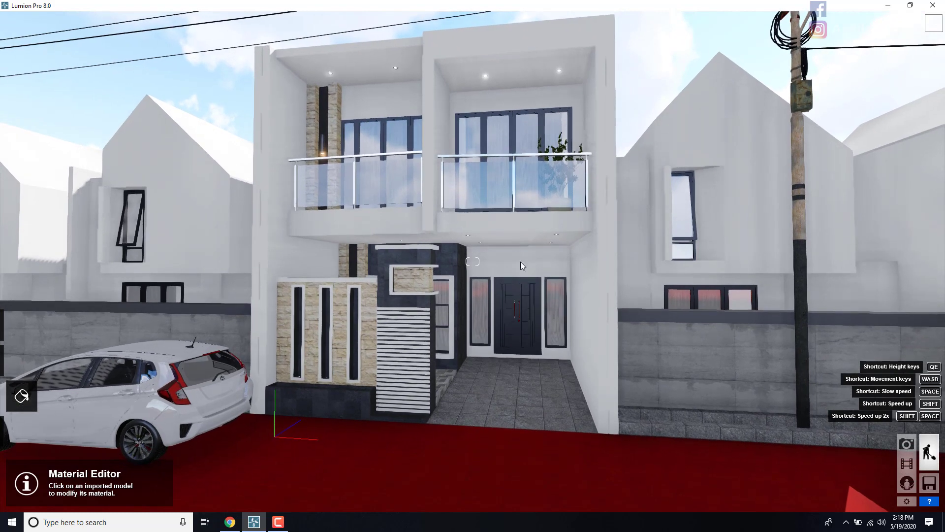
click(541, 227)
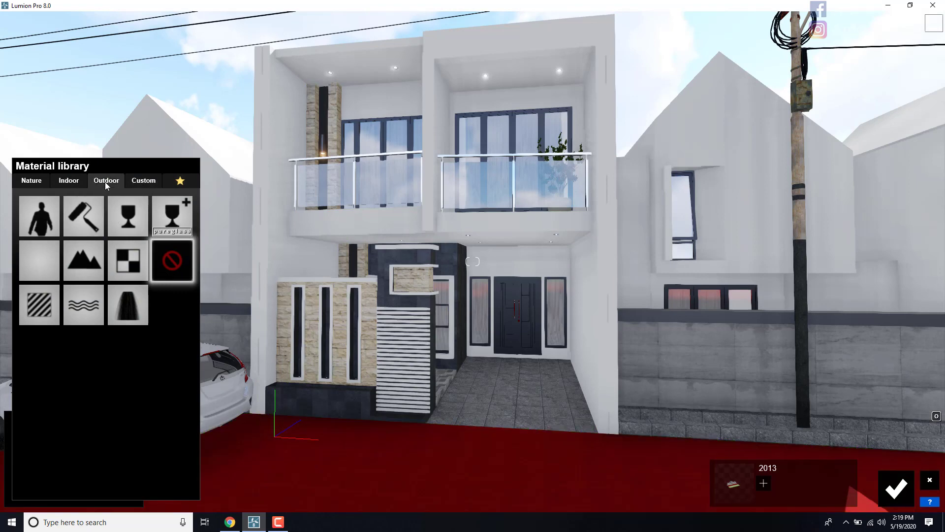
click(105, 182)
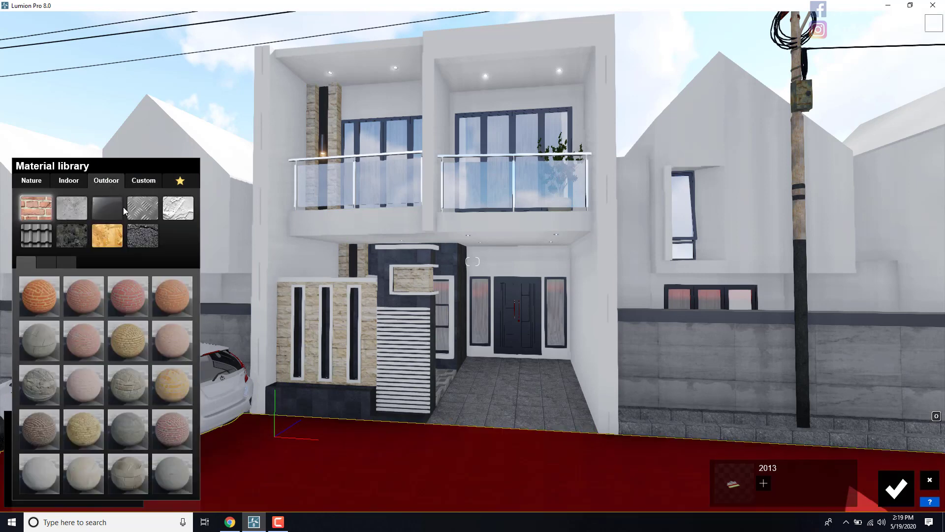
click(139, 236)
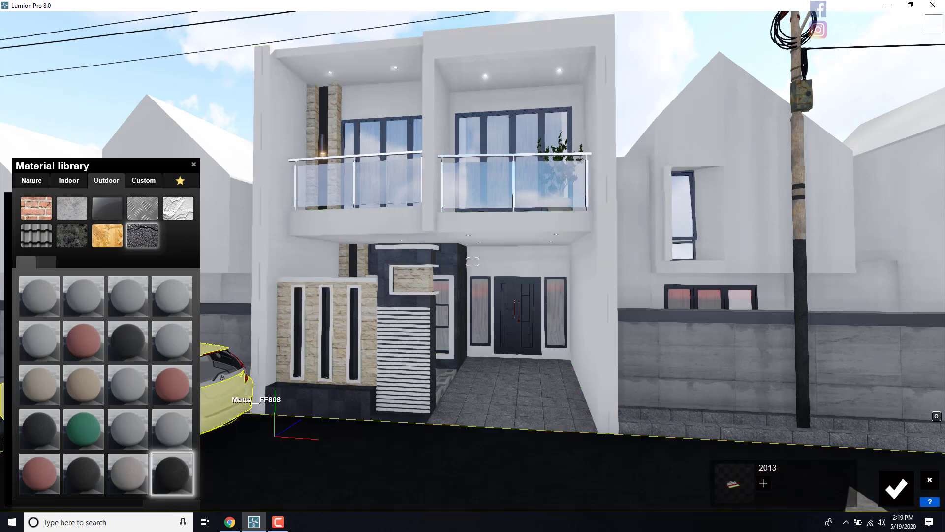
right_drag(315, 355, 221, 472)
right_drag(392, 328, 365, 394)
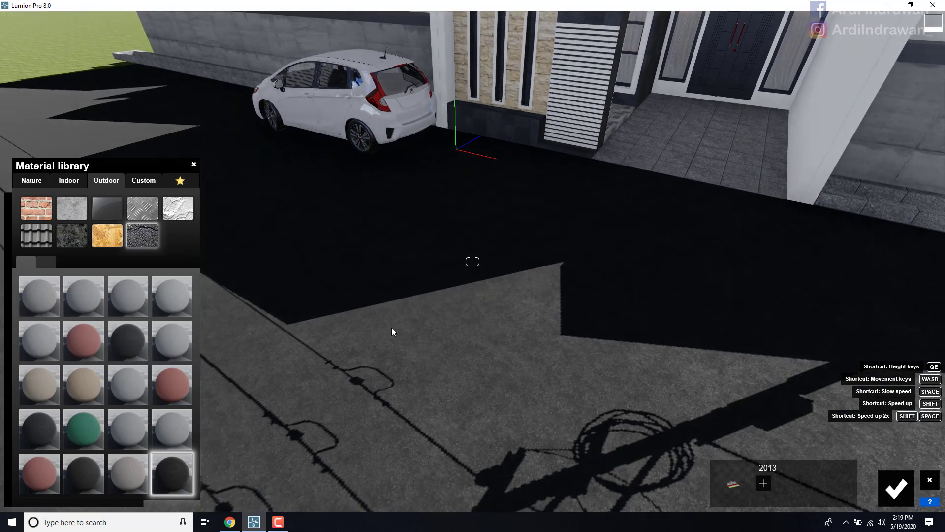
scroll(392, 328, up, 2)
scroll(391, 328, up, 2)
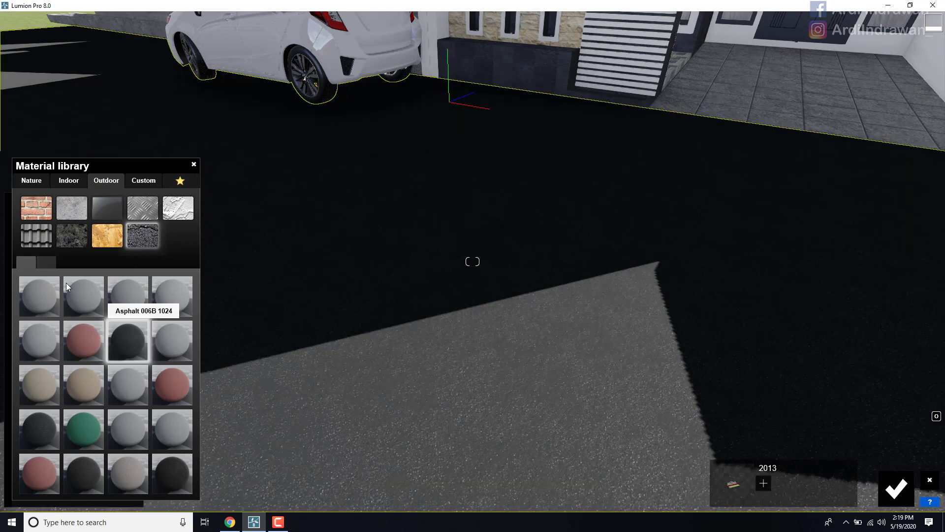
Step: Replace the road's material with the second Poliigon asphalt on the second page of outdoor asphalt materials
click(47, 259)
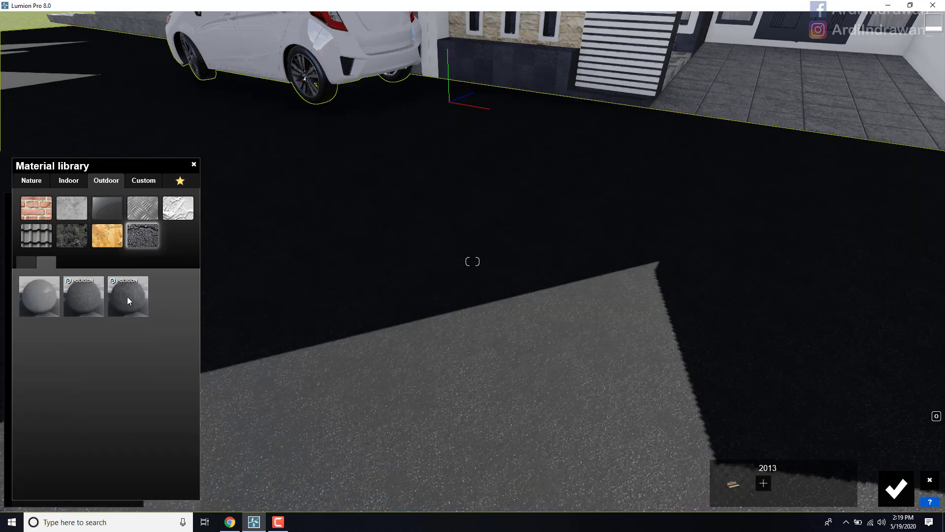
click(127, 296)
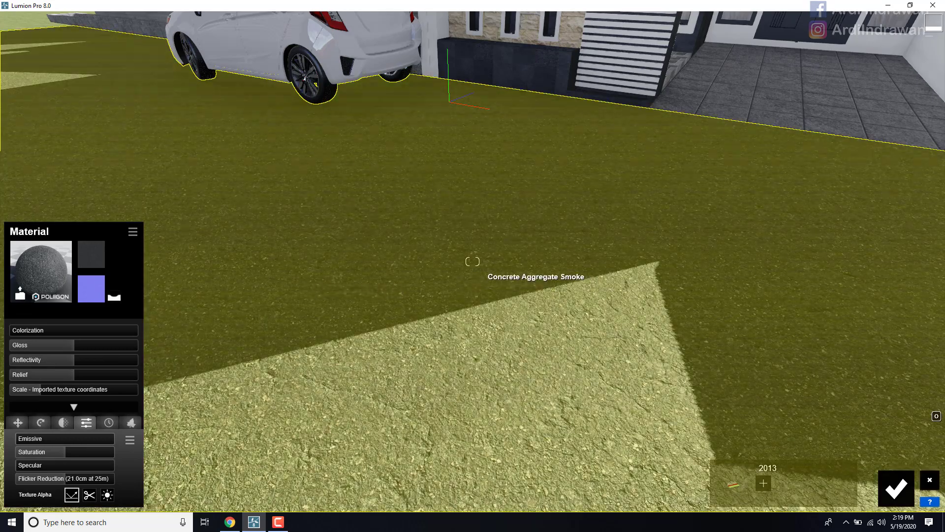
right_drag(473, 262, 501, 181)
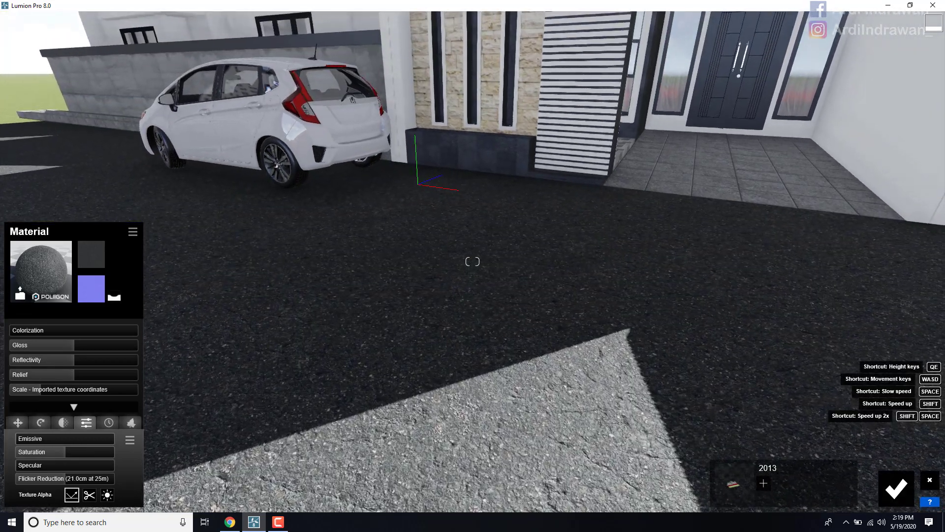
key(s)
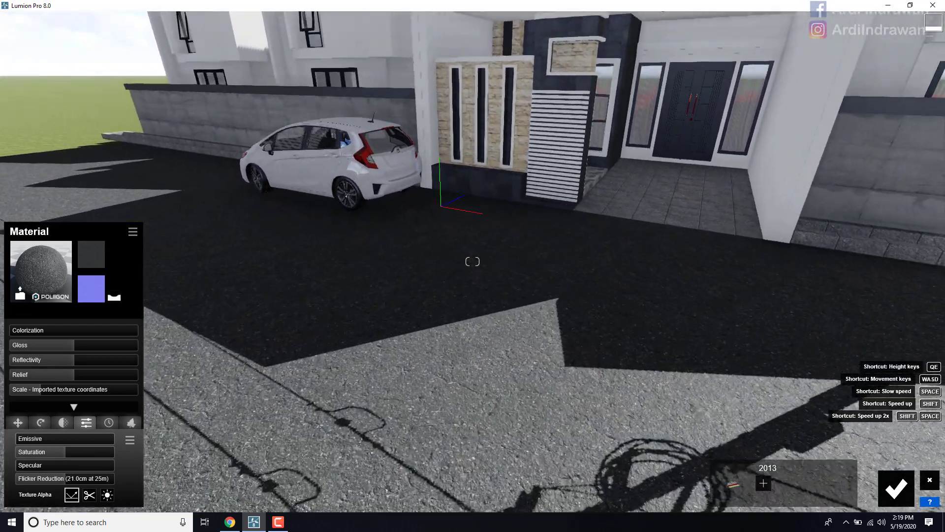
key(w)
right_drag(473, 262, 465, 288)
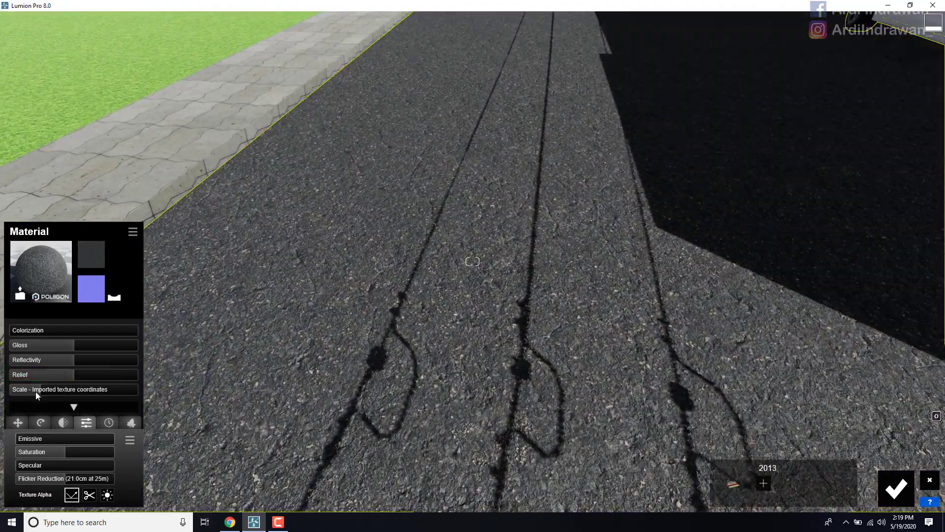
Step: Adjust the texture scale of the road's Poliigon asphalt to 0.7, checking the grain size from the street
drag(36, 392, 44, 391)
key(s)
right_drag(364, 331, 392, 310)
right_drag(472, 261, 625, 254)
right_drag(419, 340, 436, 341)
key(d)
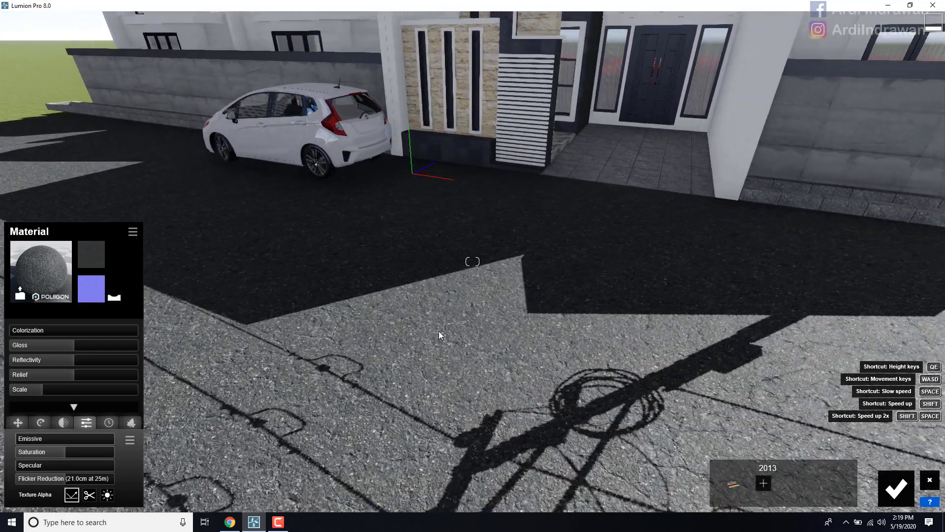
key(w)
key(w)
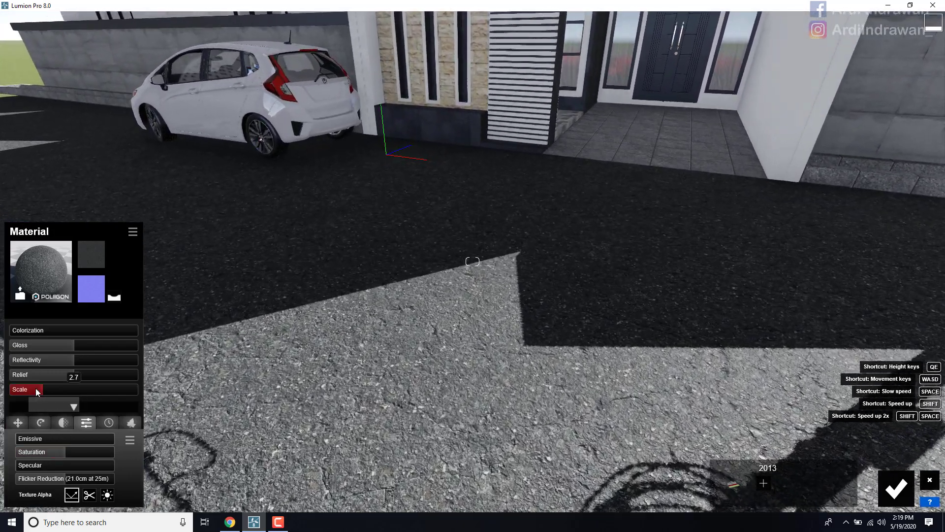
click(35, 391)
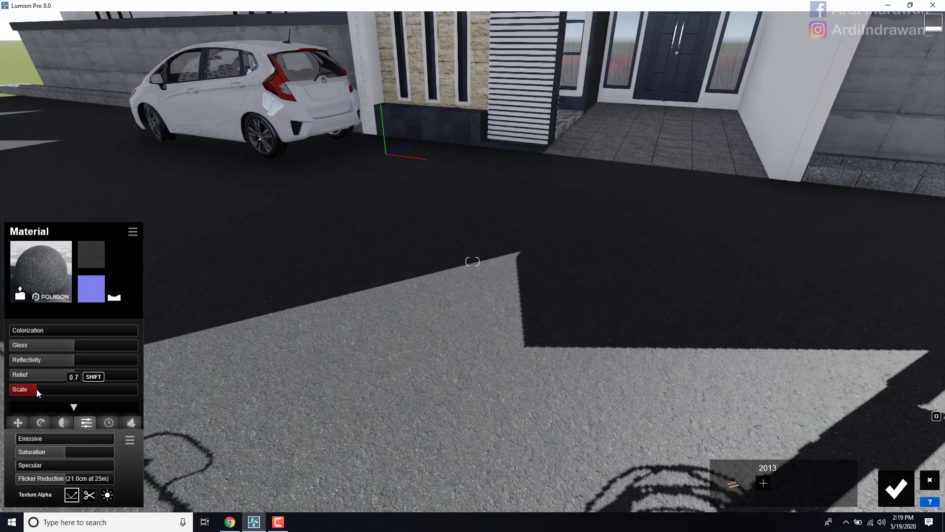
Step: Darken the road's Poliigon asphalt with a black colorization of 0.2, checking the tone against the pavement
drag(37, 389, 38, 389)
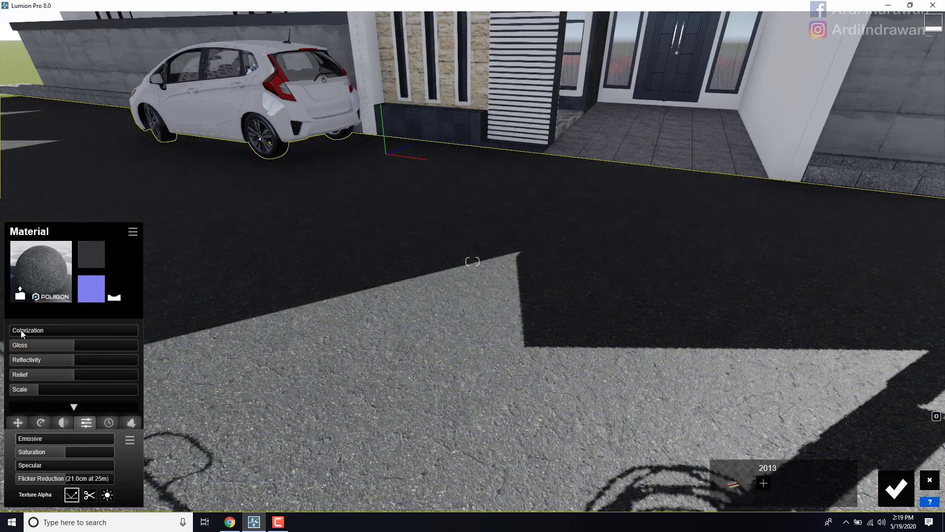
mouse_move(20, 329)
mouse_down()
mouse_move(66, 330)
mouse_move(40, 330)
mouse_up()
key(s)
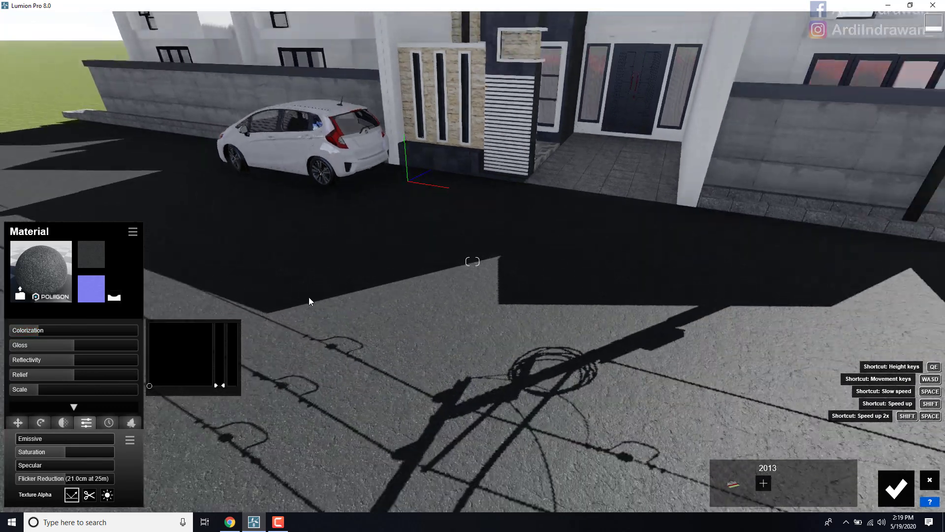
right_drag(313, 298, 492, 300)
key(w)
key(w)
key(w)
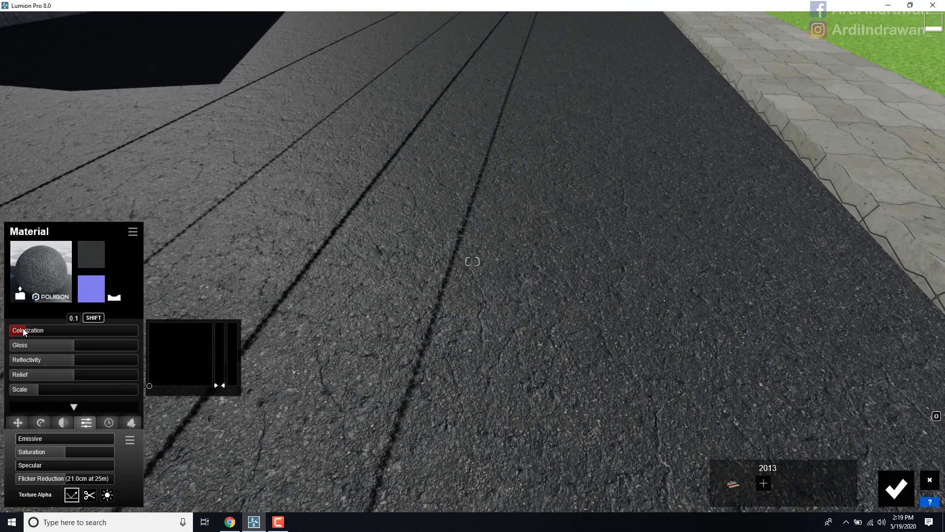
mouse_move(23, 331)
mouse_down()
mouse_move(14, 332)
mouse_move(57, 328)
mouse_move(4, 333)
mouse_move(31, 329)
mouse_up()
key(s)
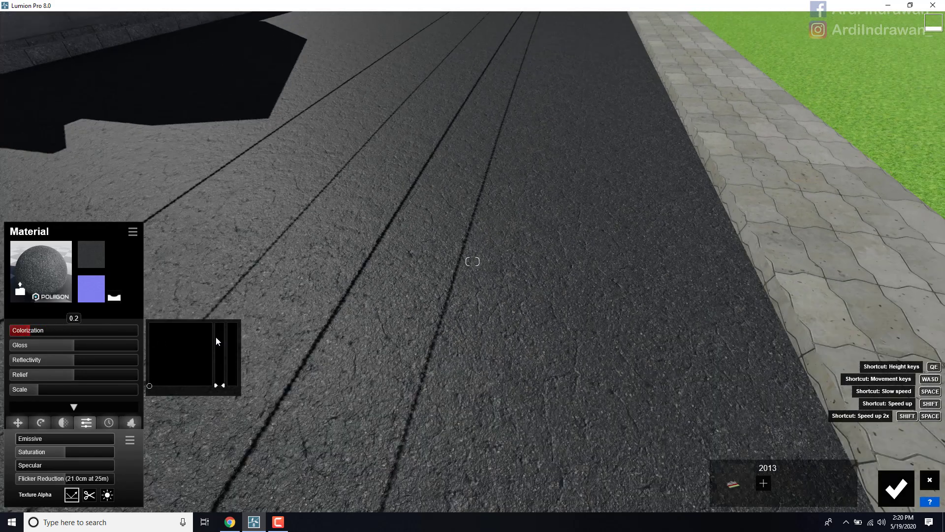
key(s)
right_drag(473, 261, 295, 259)
key(w)
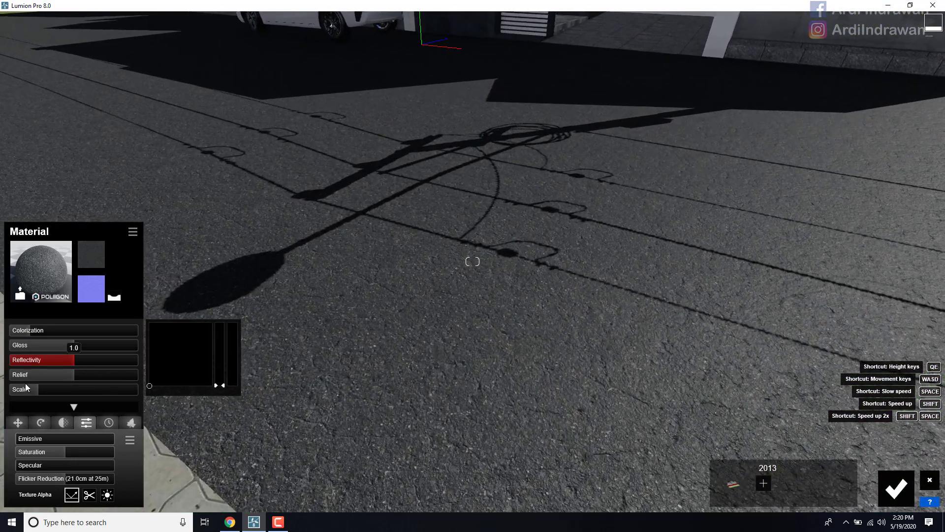
Step: Compare stronger and weaker relief on the road asphalt, setting relief to 0.9 and gloss to 0.8
drag(66, 376, 46, 378)
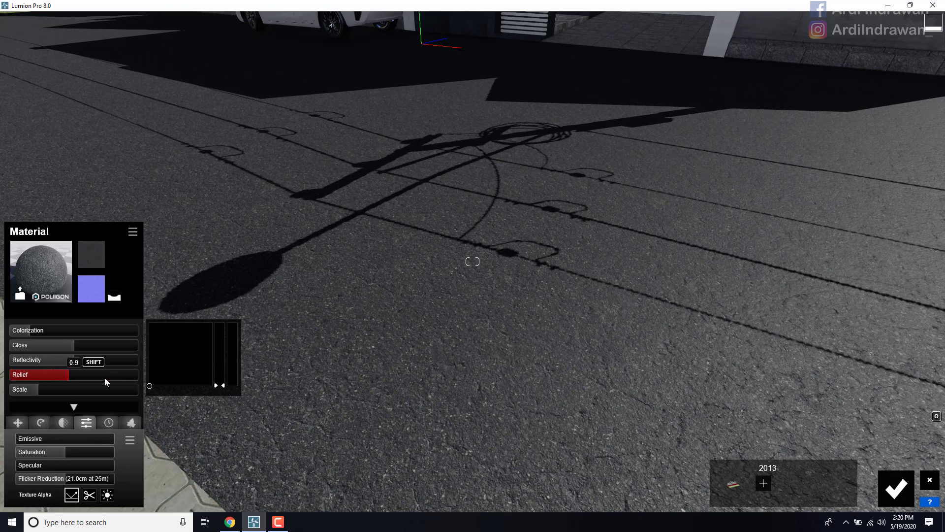
drag(104, 379, 137, 381)
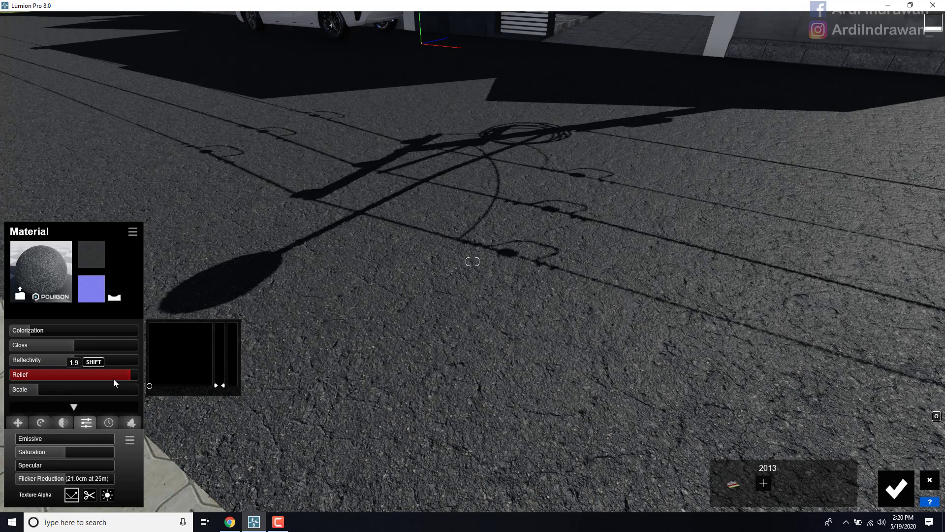
drag(78, 382, 66, 382)
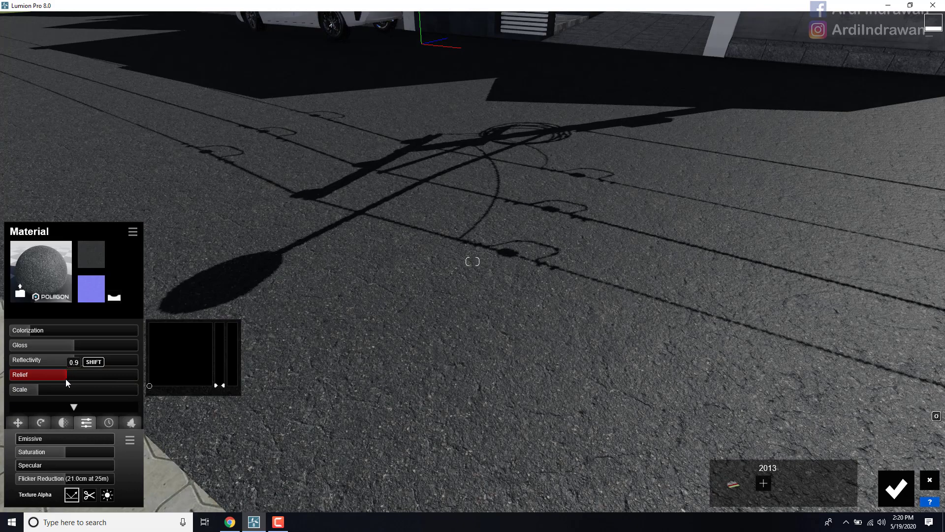
drag(63, 345, 58, 344)
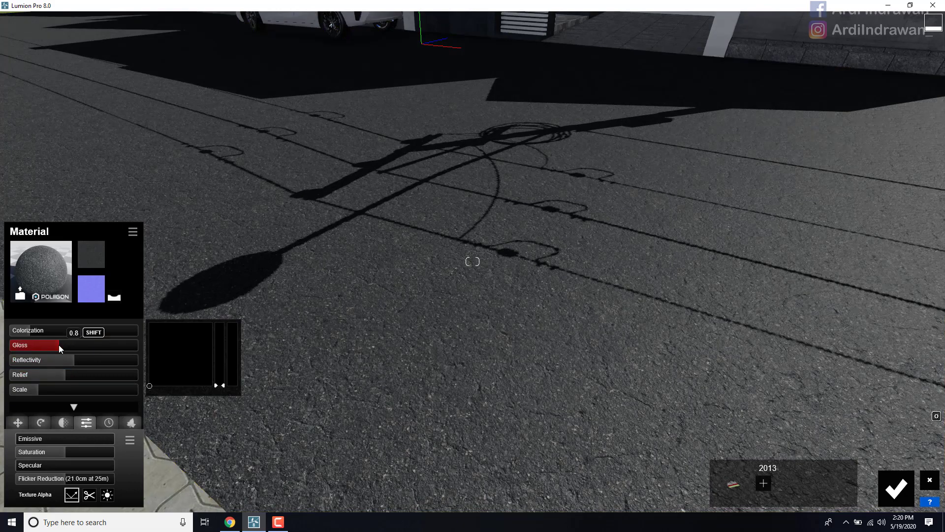
Step: Fine-tune the road asphalt's relief to about 0.9 while checking it from the street, and save the material changes
key(s)
key(s)
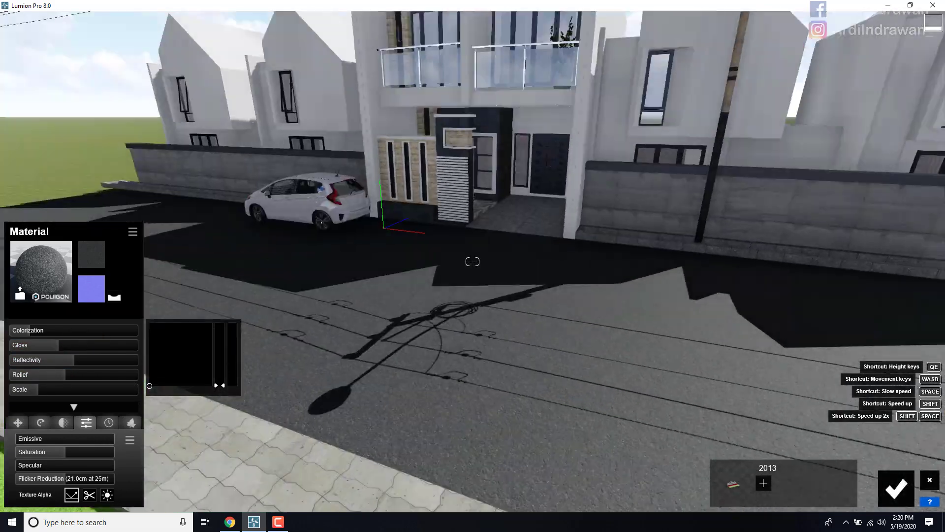
key(w)
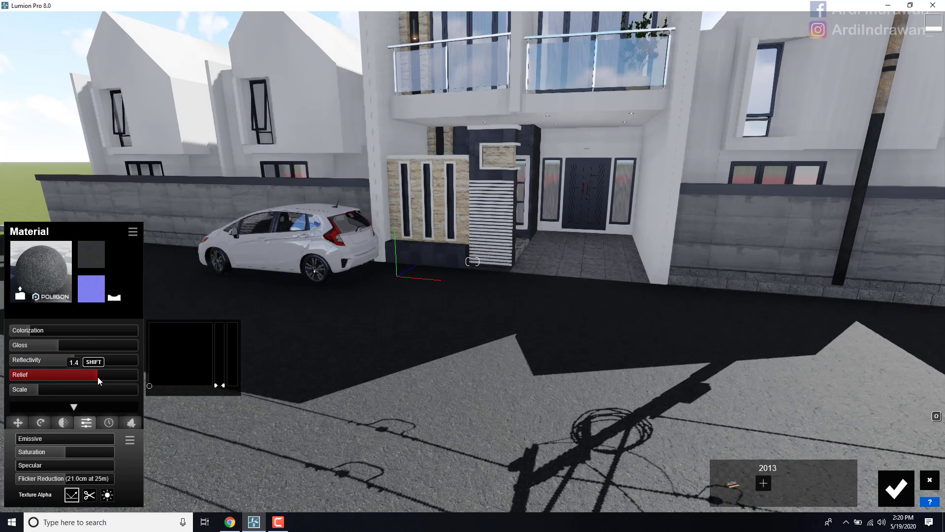
drag(97, 376, 66, 377)
right_drag(458, 386, 512, 327)
key(w)
key(w)
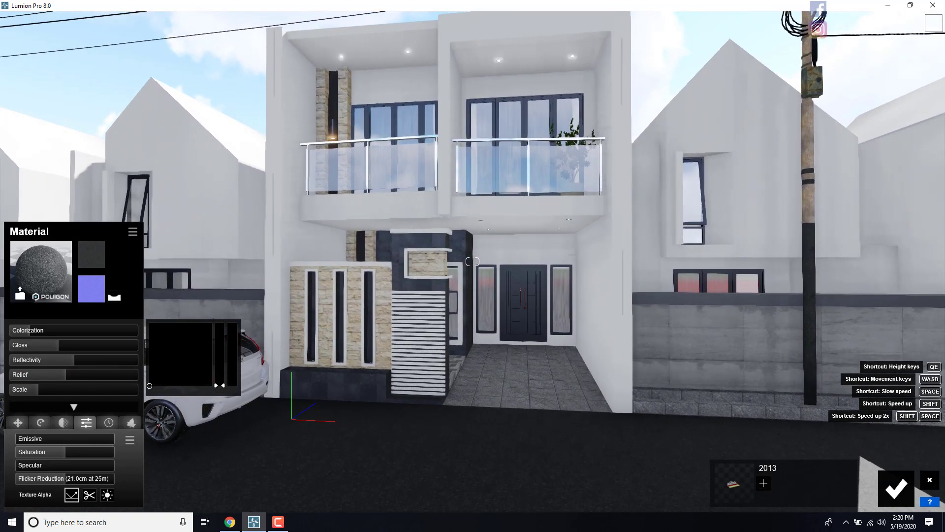
click(897, 488)
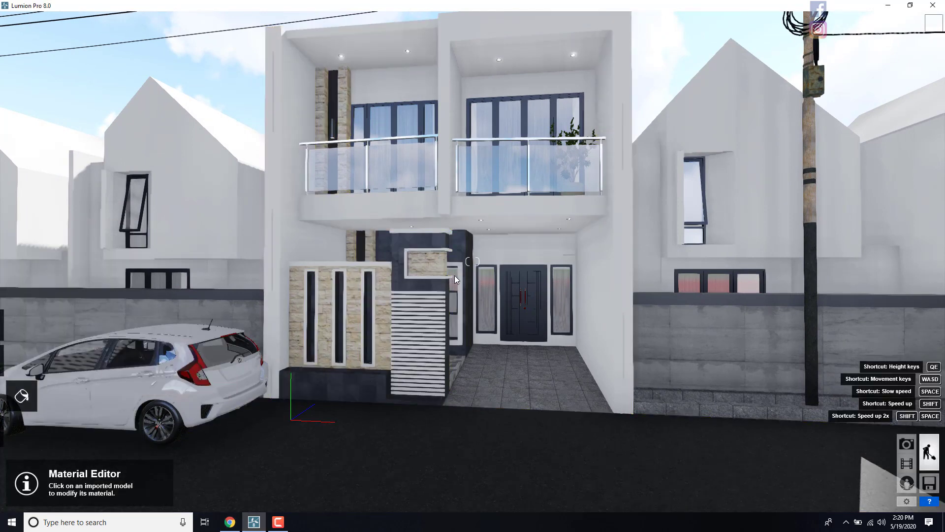
Step: Open the nature grass materials for the Grass Dark Green lawn beside the pavement opposite the house
right_drag(419, 258, 457, 260)
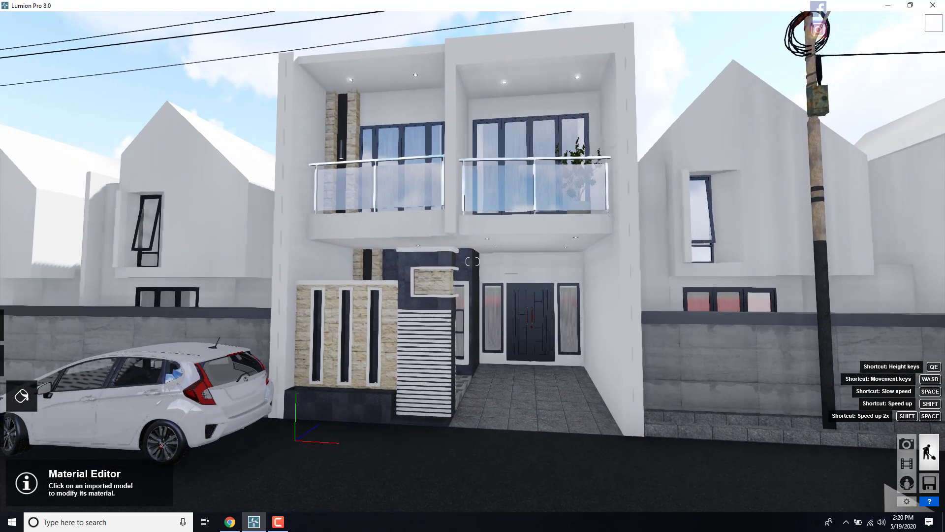
scroll(512, 271, up, 2)
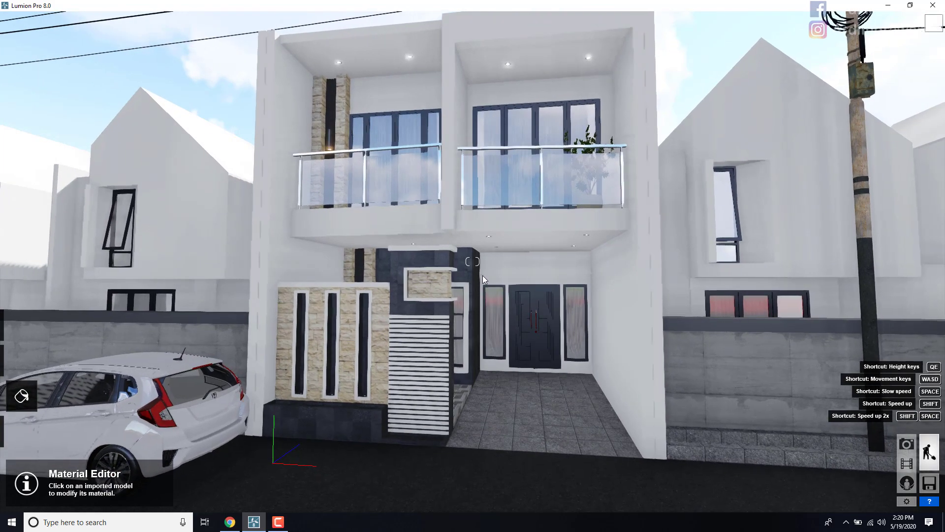
scroll(480, 275, down, 3)
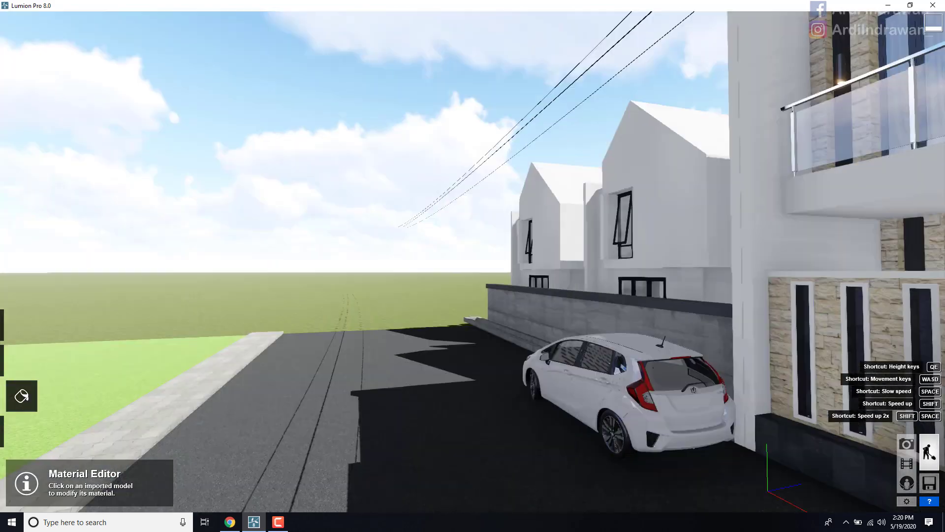
mouse_move(473, 264)
right_down()
mouse_move(460, 273)
mouse_move(477, 267)
right_up()
key(a)
key(a)
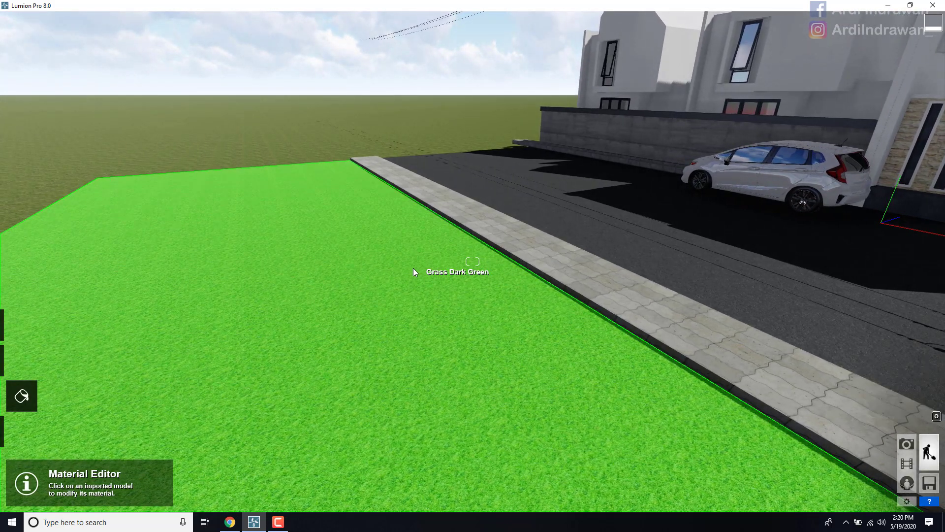
click(414, 269)
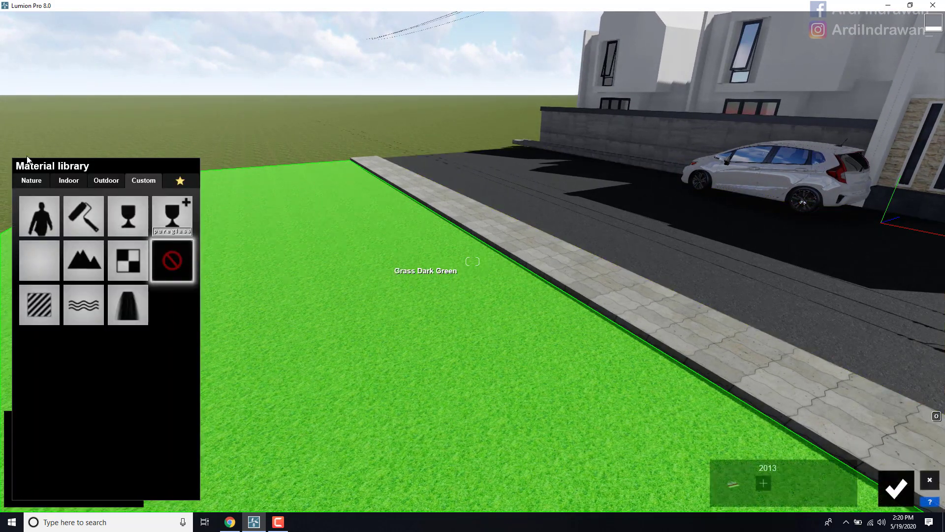
click(117, 182)
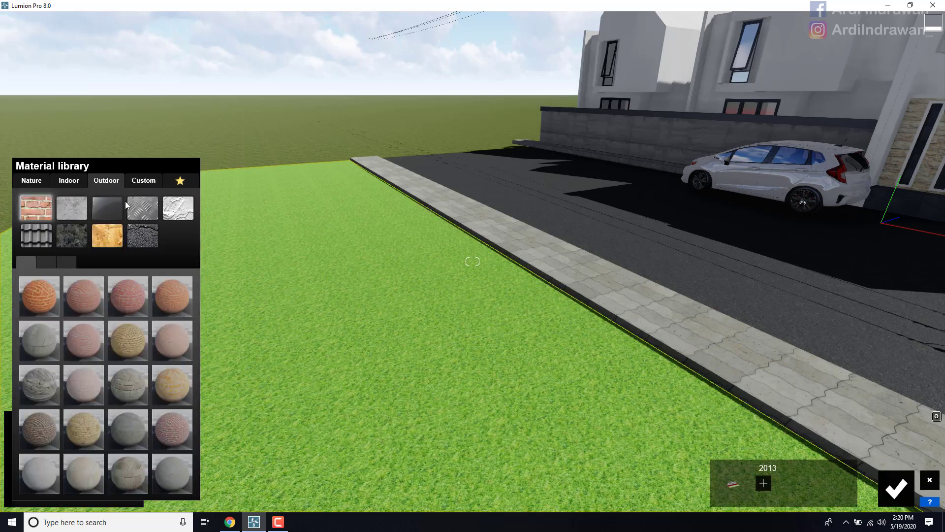
click(144, 183)
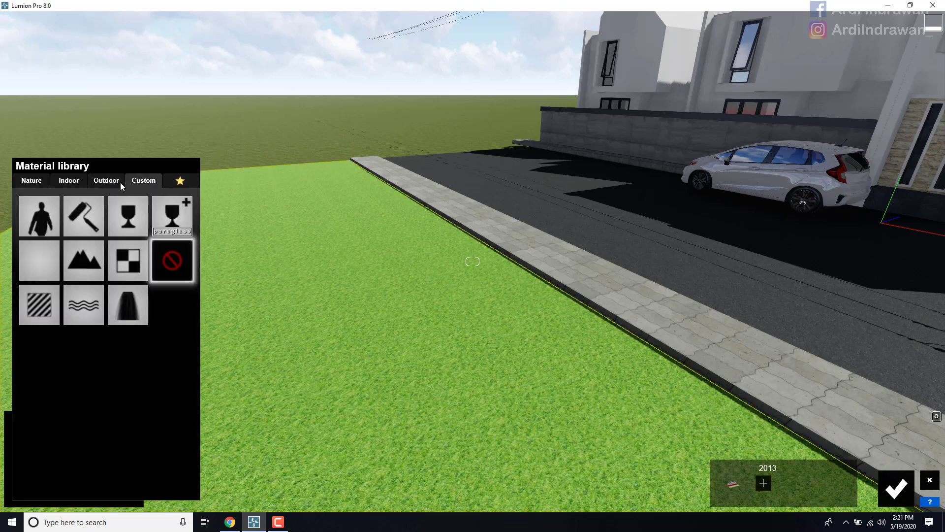
click(74, 182)
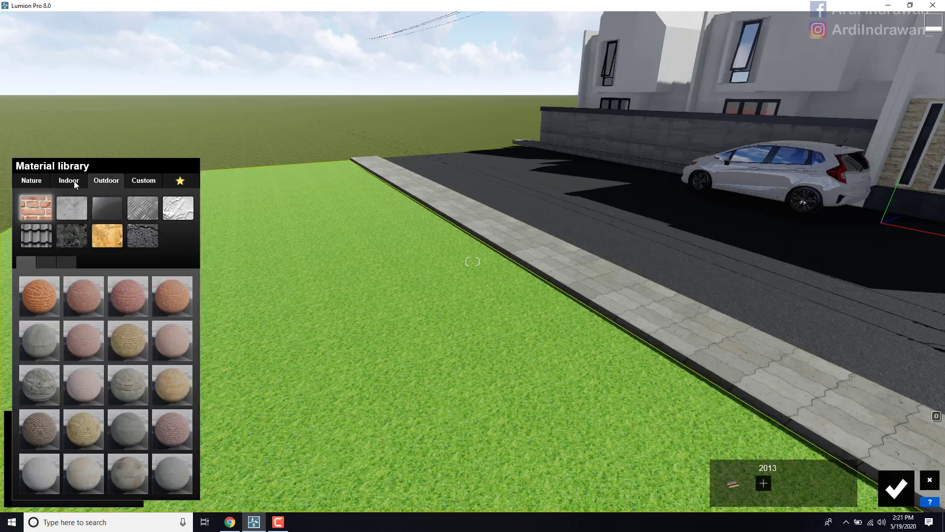
click(44, 181)
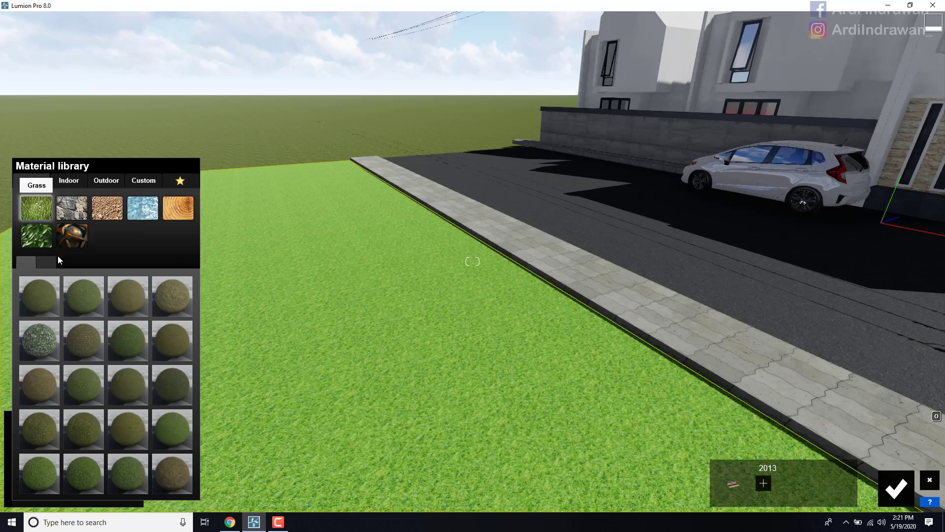
Step: Try several first-page grass materials on the lawn, including Ground 039 1024, Ground 034 1024, the daisy meadow and Ground 027 2048
click(191, 471)
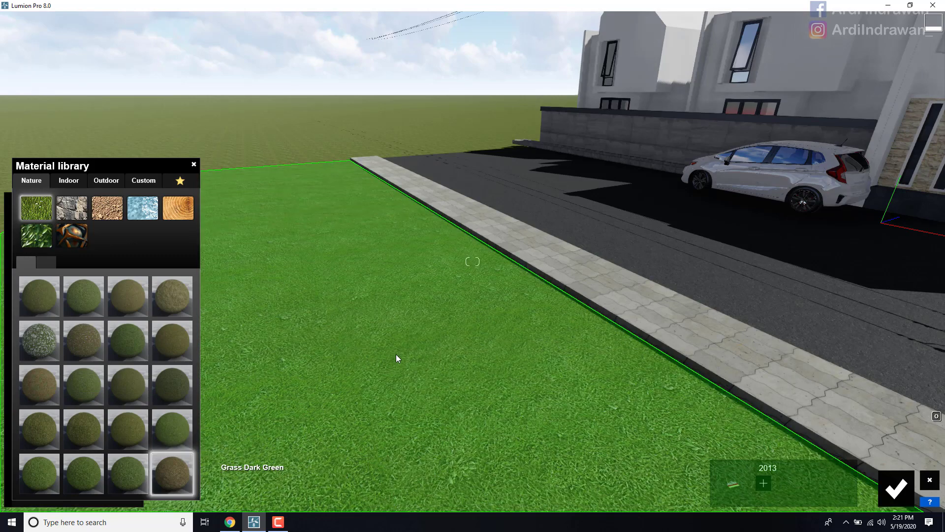
right_drag(396, 353, 246, 356)
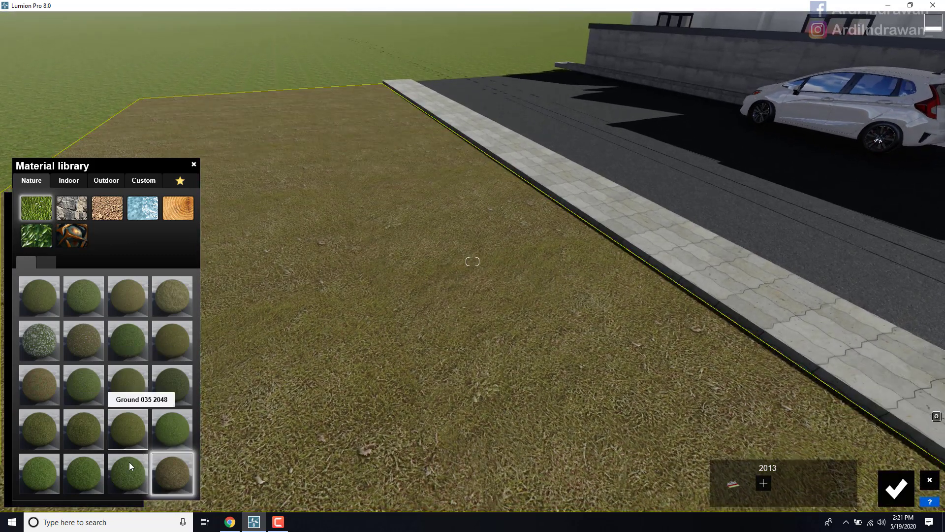
click(130, 463)
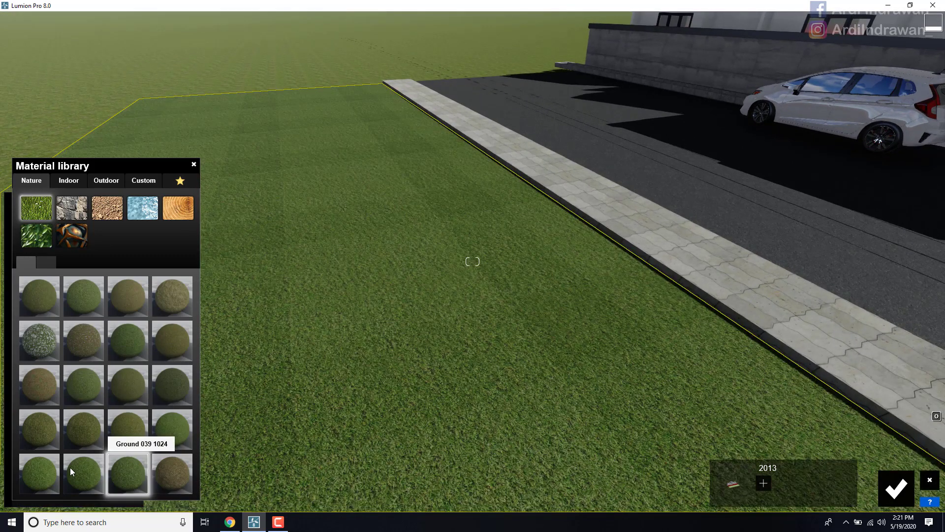
click(76, 431)
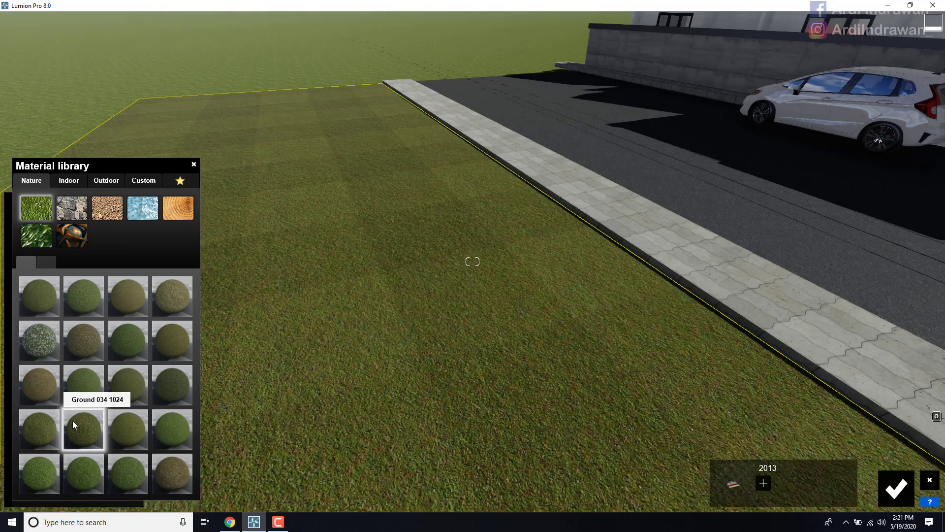
click(29, 339)
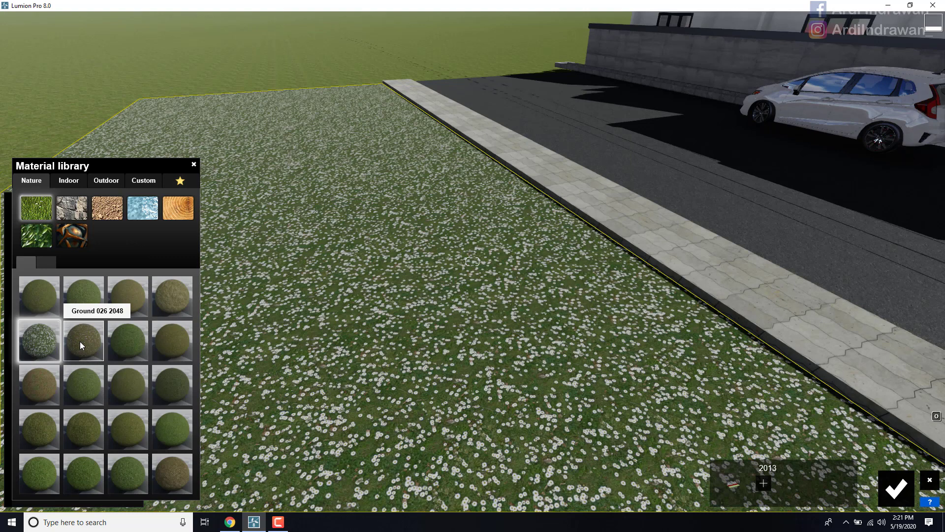
click(79, 342)
click(123, 338)
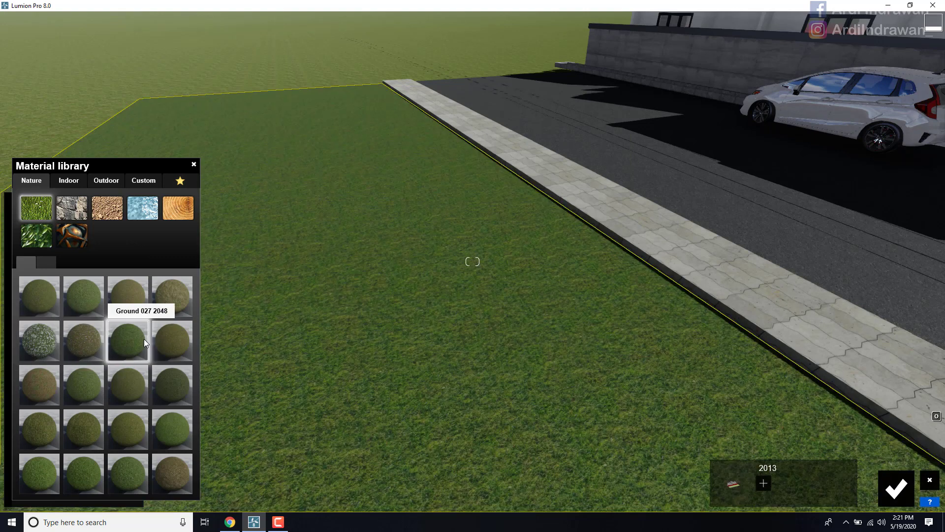
click(171, 338)
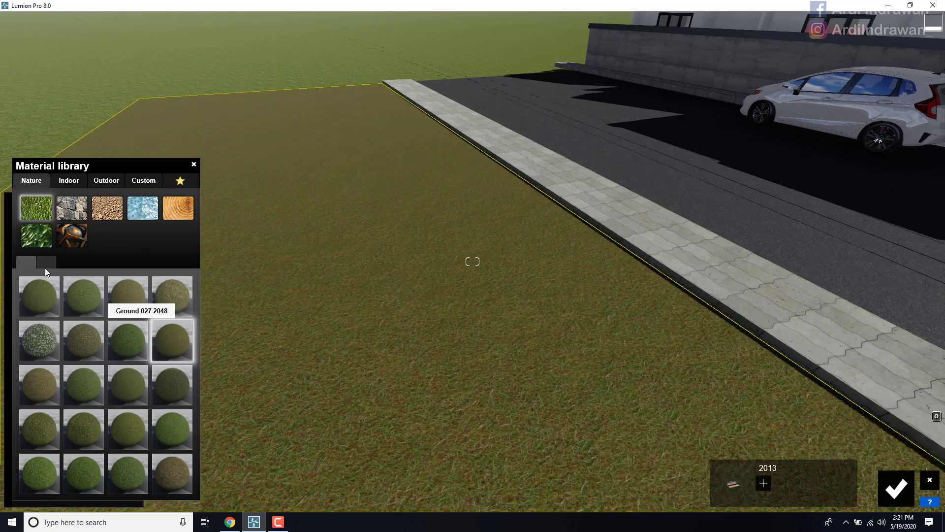
Step: Apply Landscape 09 D from the second grass page to the lawn after comparing Landscape 09 A, 08 D and 08 C
click(47, 264)
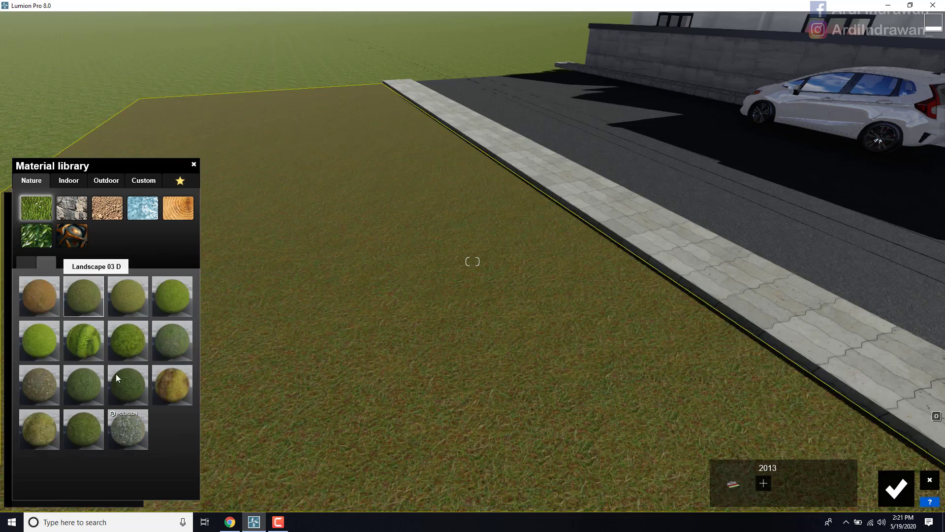
click(118, 386)
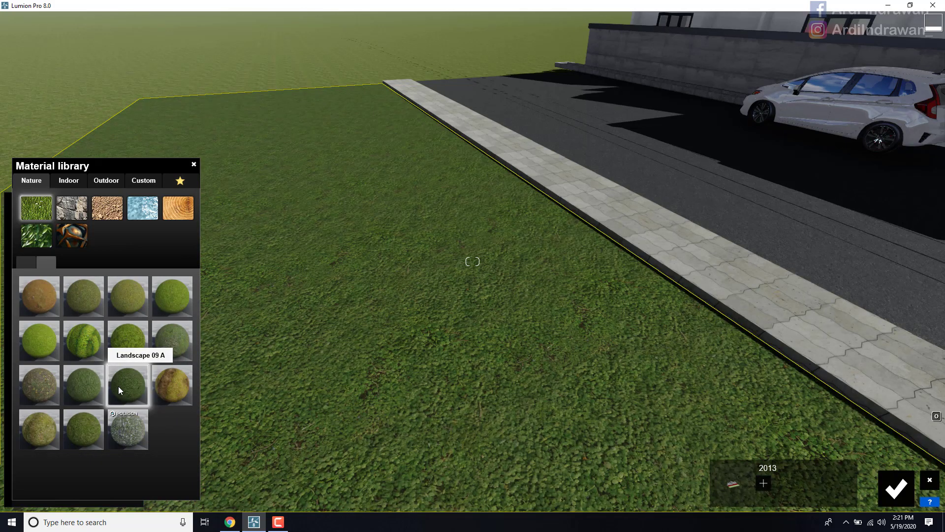
click(91, 386)
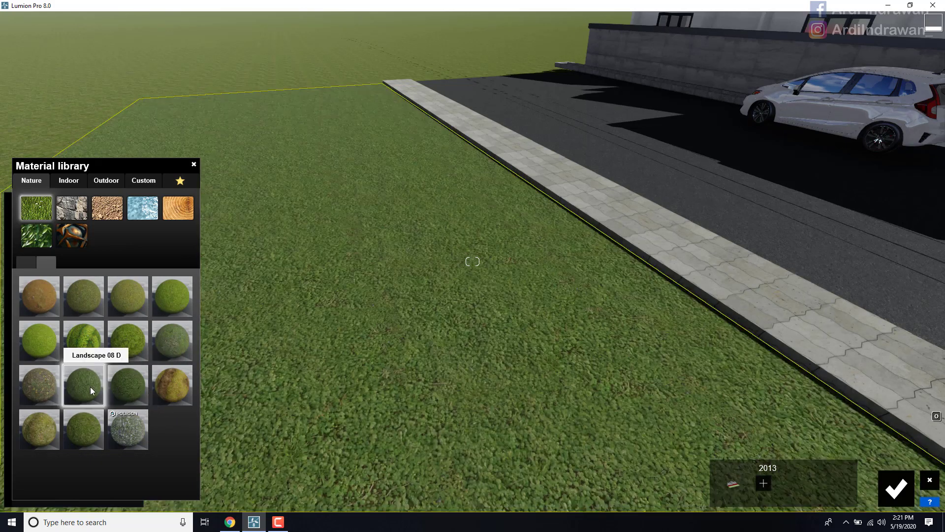
click(35, 387)
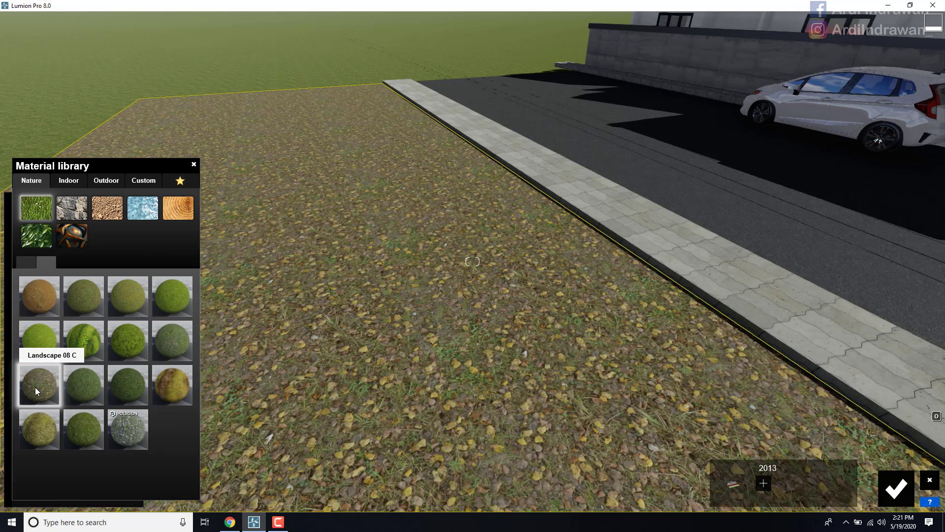
click(49, 436)
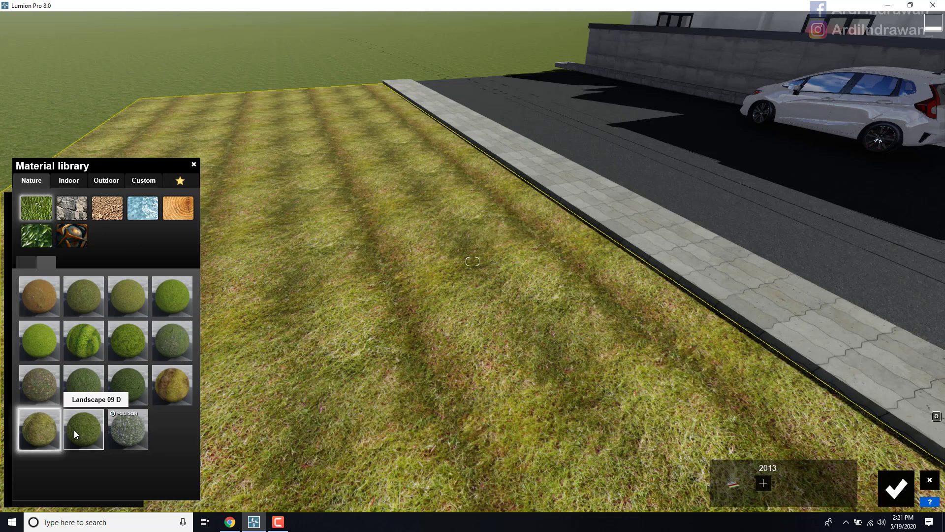
click(74, 433)
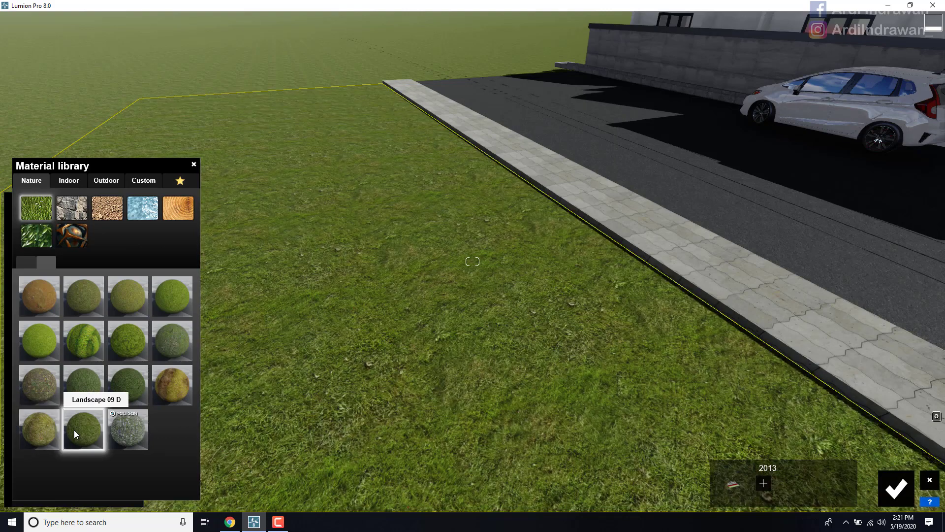
Step: Apply the mossy, leaf-strewn grass from the second grass page to the lawn and open its material settings
click(170, 351)
key(s)
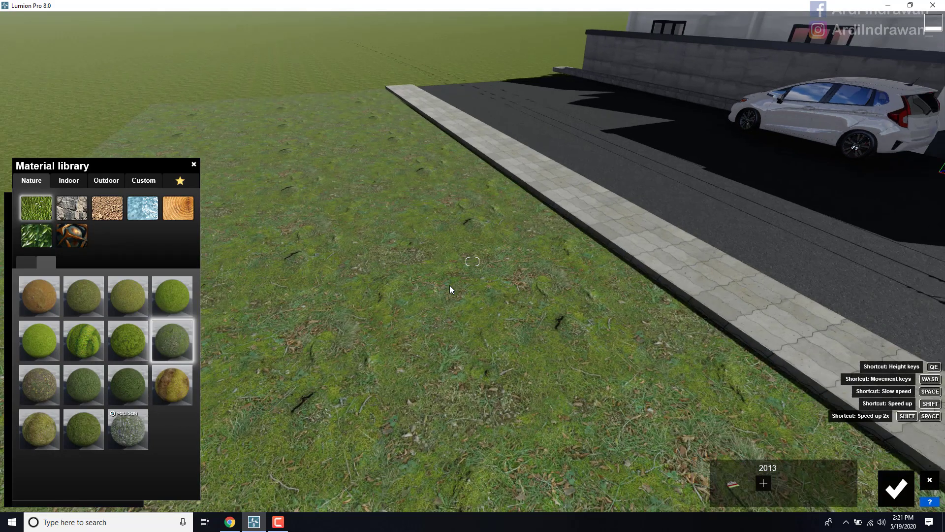
key(w)
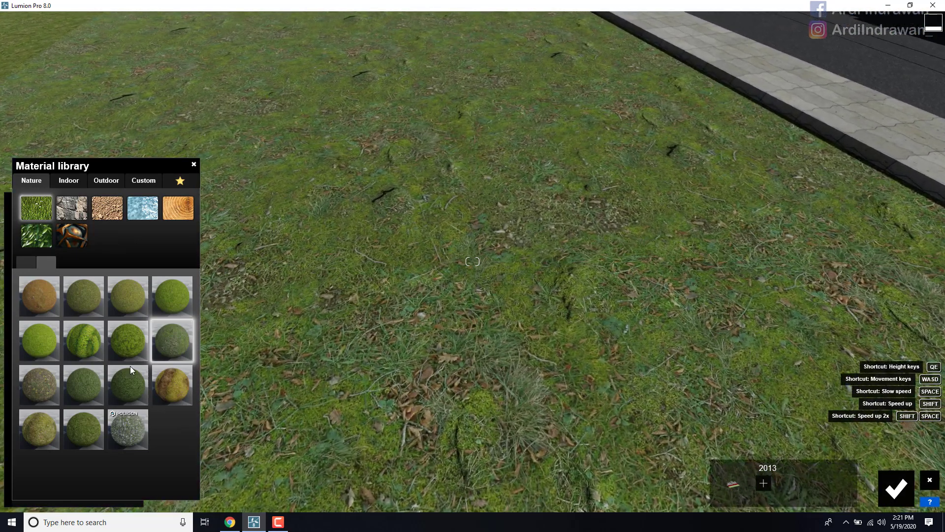
click(169, 343)
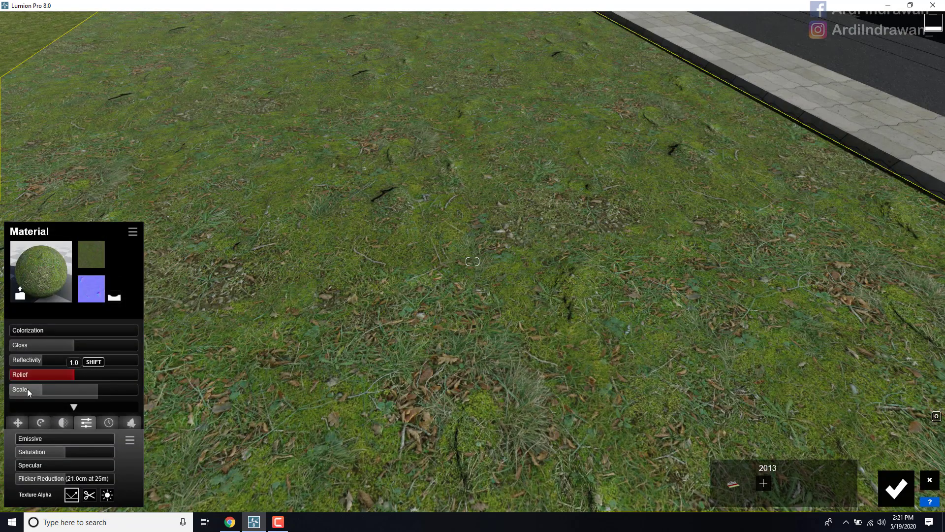
Step: Set the lawn material's scale to about 3.5 and raise its relief to the maximum
drag(27, 388, 44, 389)
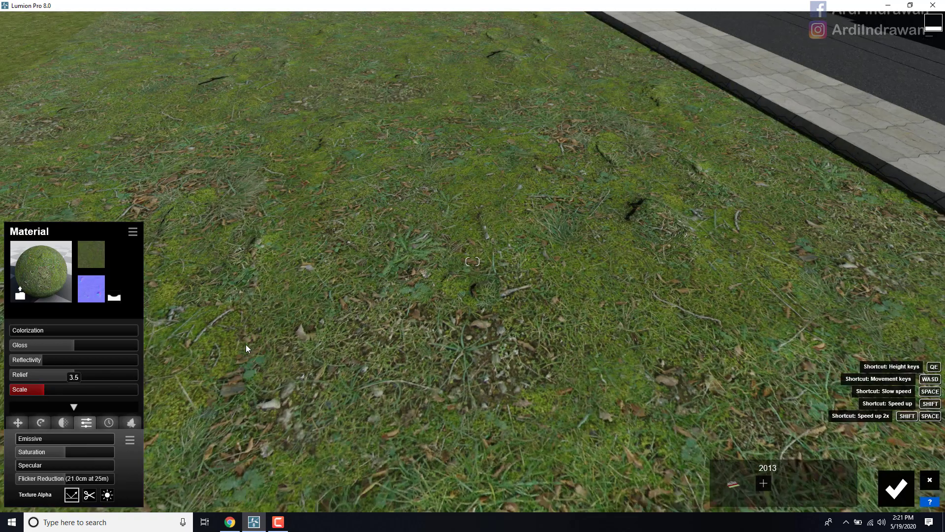
scroll(246, 347, down, 5)
scroll(246, 346, up, 3)
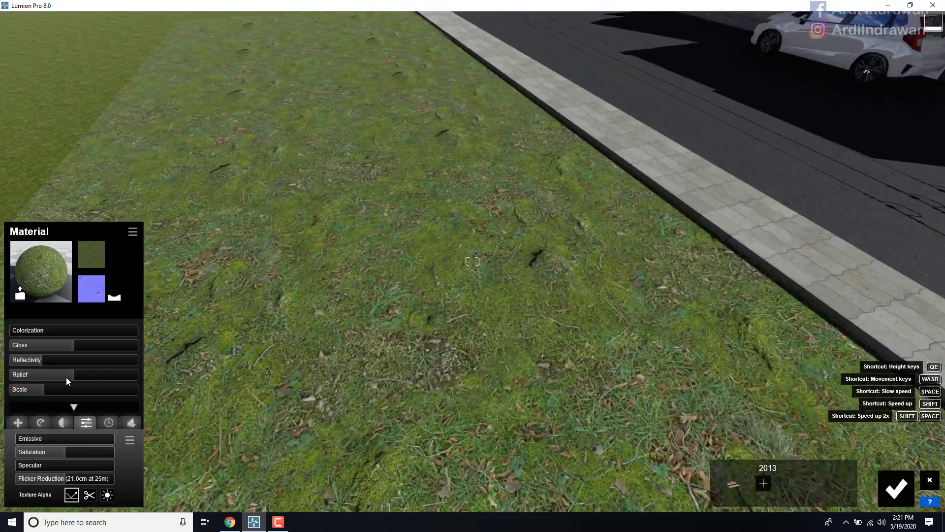
drag(66, 377, 270, 321)
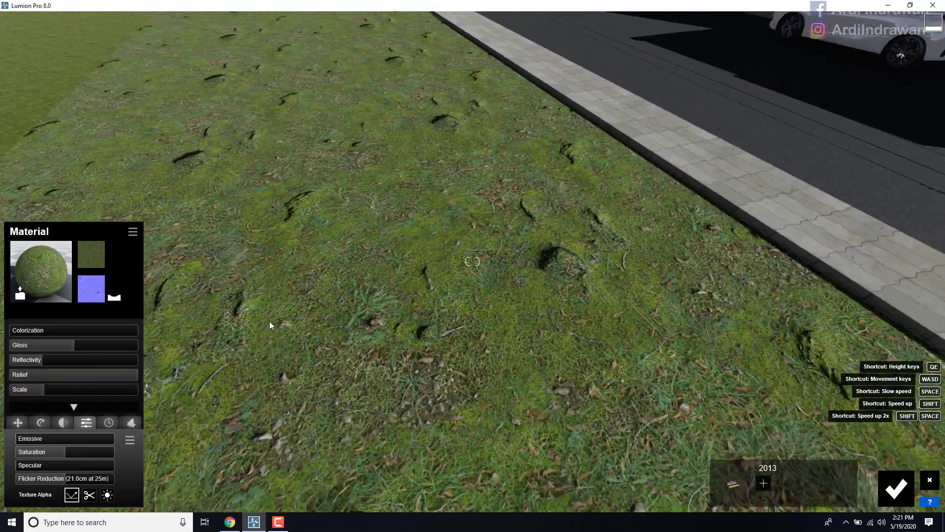
scroll(270, 321, down, 5)
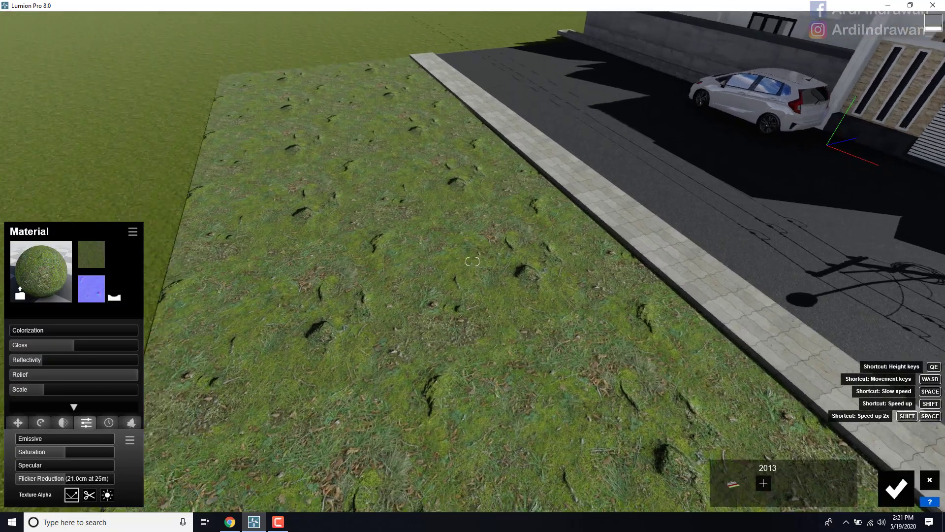
right_drag(269, 322, 512, 254)
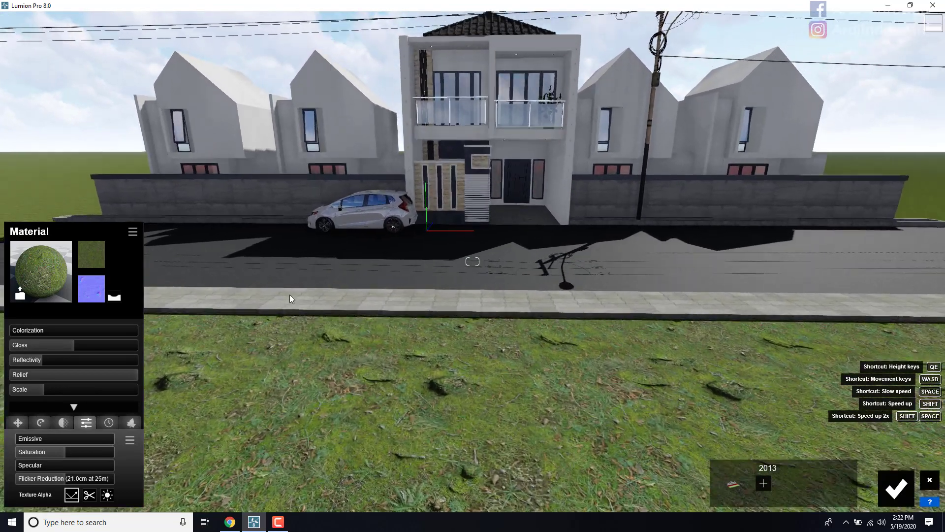
Step: Inspect the house facade, slatted front wall and porch up close and from the street, and save the material changes
right_drag(289, 294, 380, 295)
key(w)
key(w)
key(w)
key(s)
key(w)
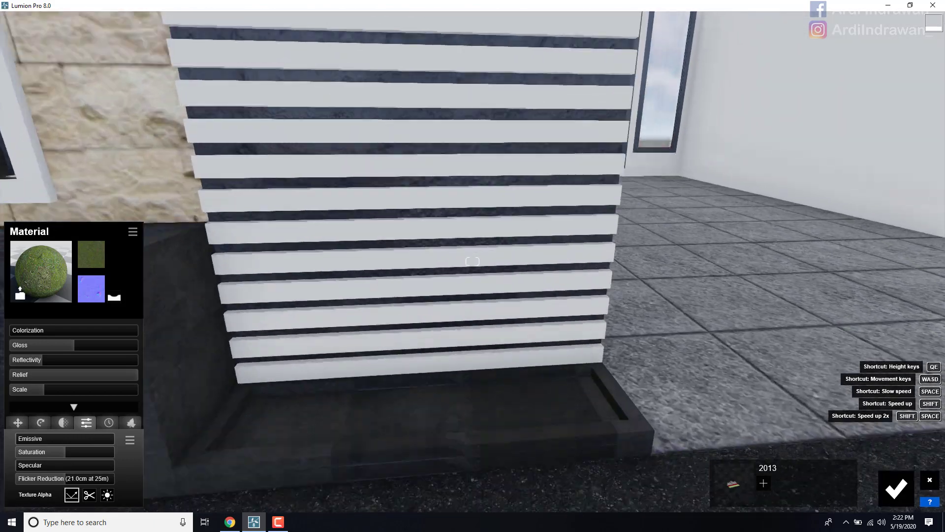
key(s)
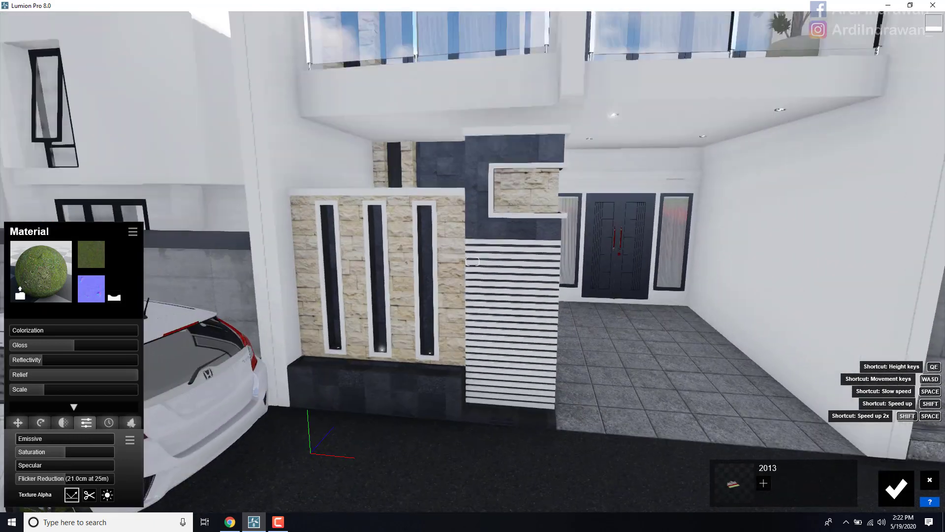
key(s)
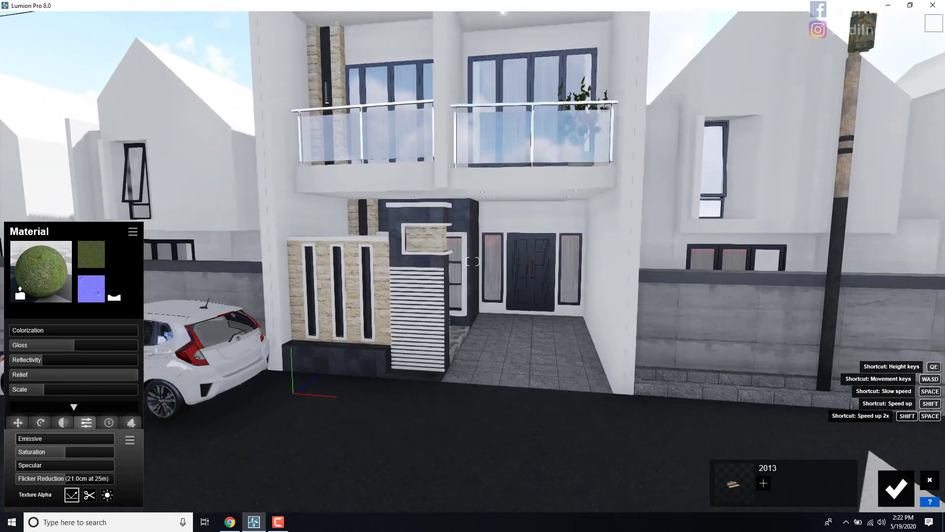
key(s)
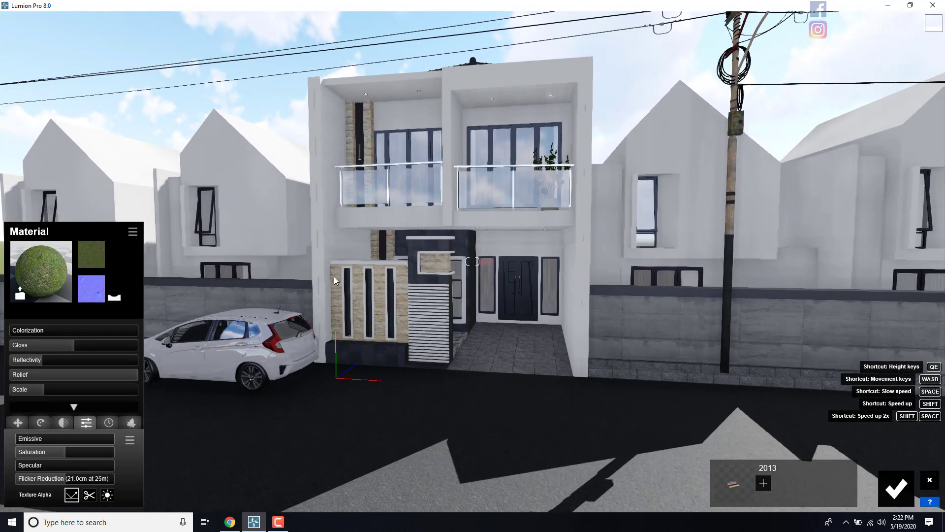
key(w)
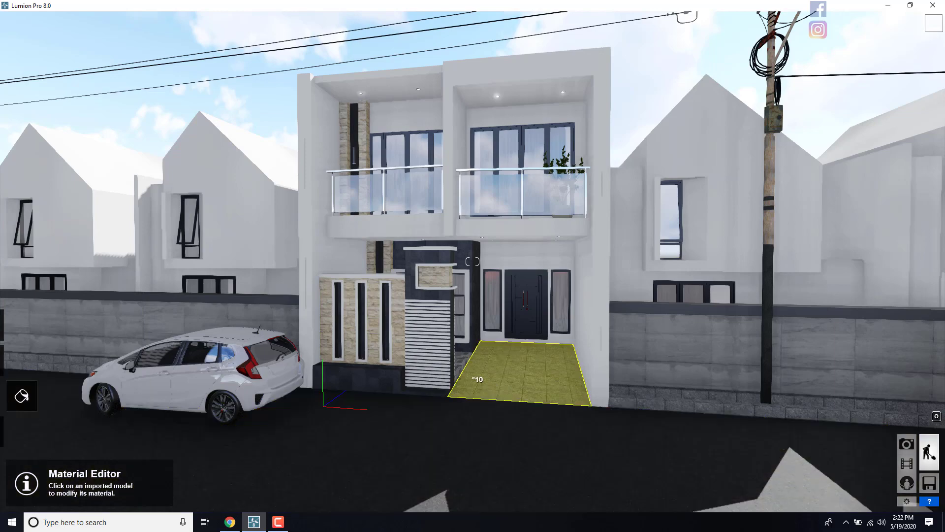
Step: Switch to the lights and utilities objects and choose the Lamp13 spotlight for placement around the house's balconies
right_drag(478, 379, 473, 349)
key(w)
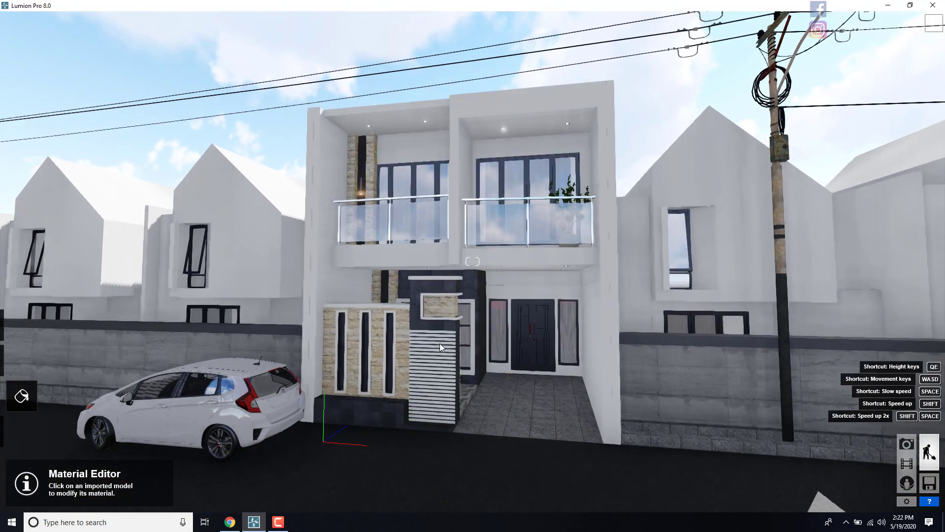
key(s)
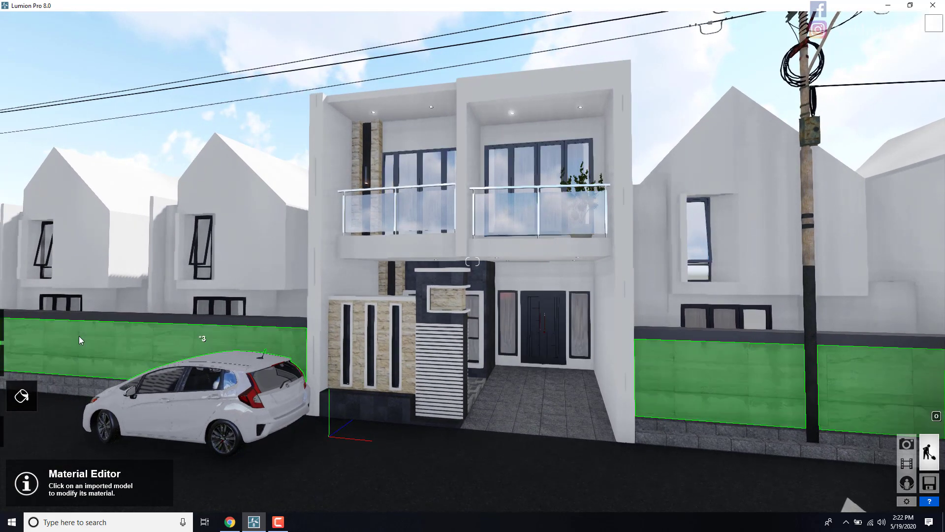
key(w)
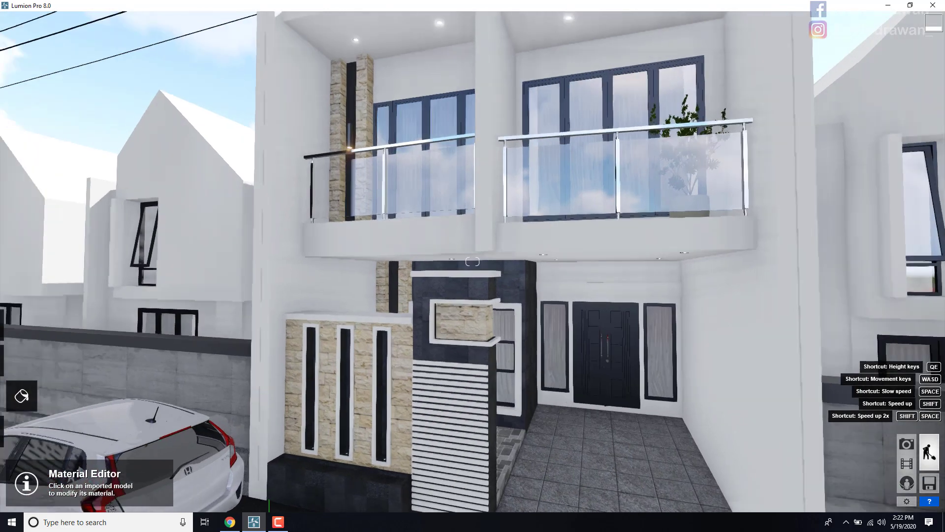
right_drag(276, 290, 277, 251)
key(w)
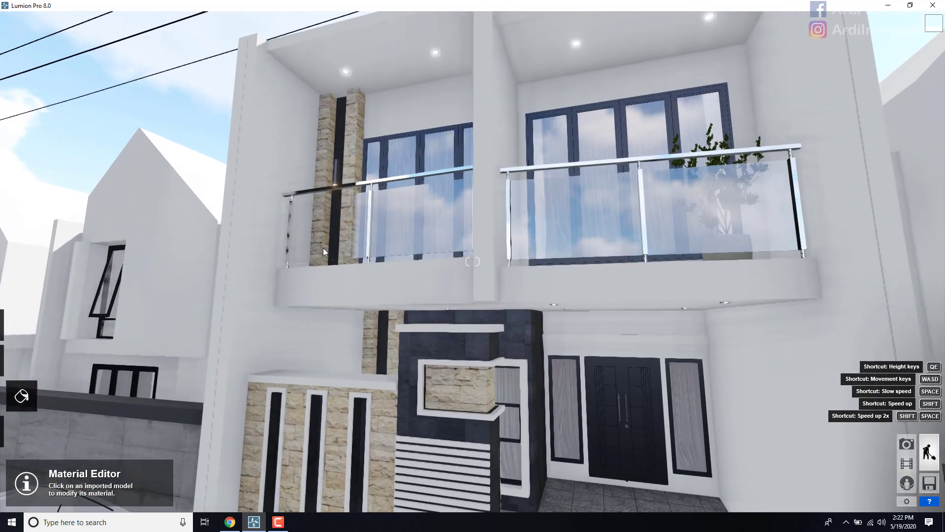
mouse_move(16, 384)
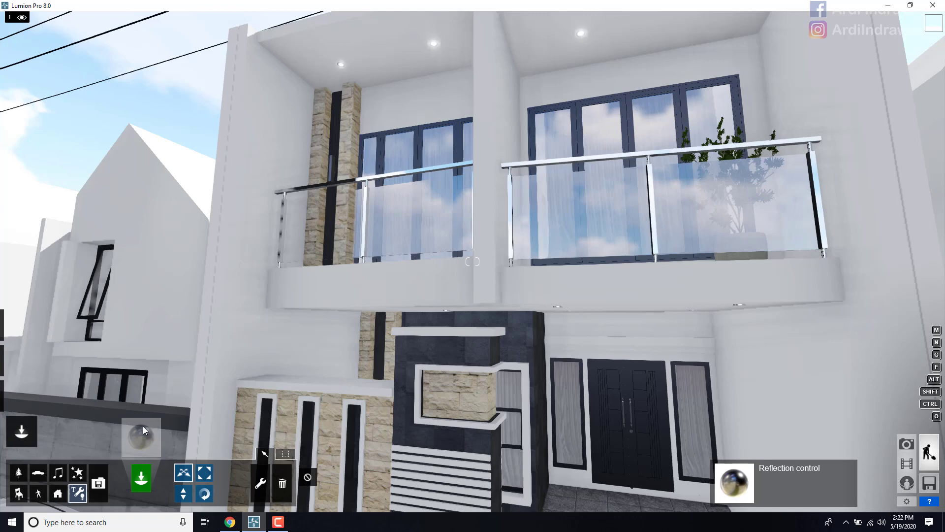
click(141, 430)
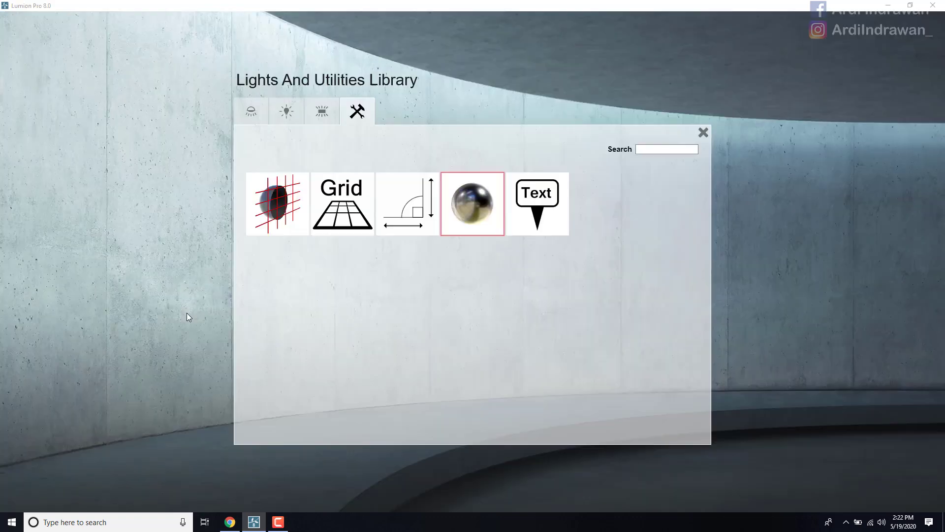
click(320, 118)
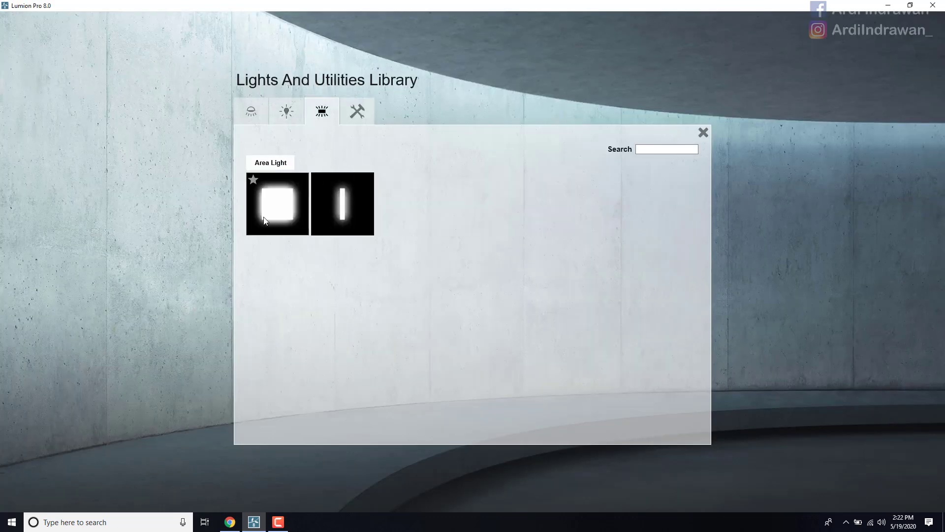
click(293, 121)
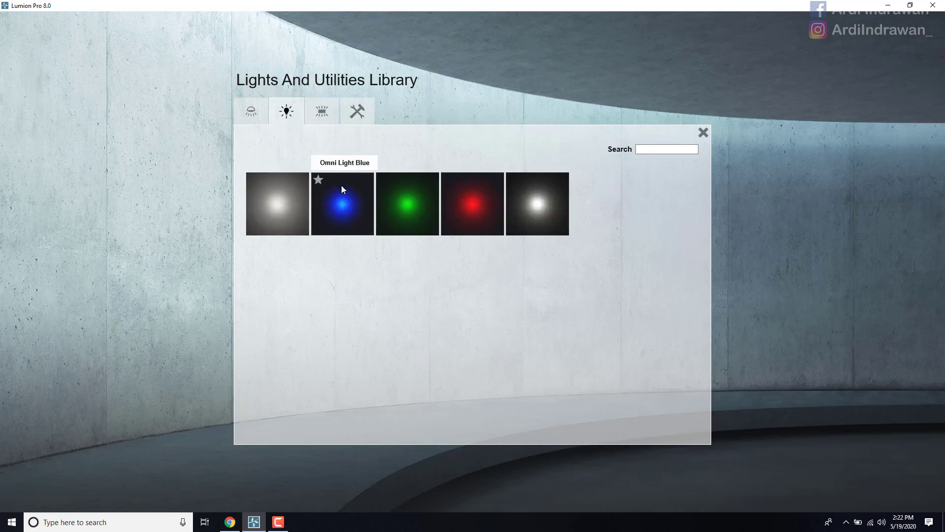
click(251, 112)
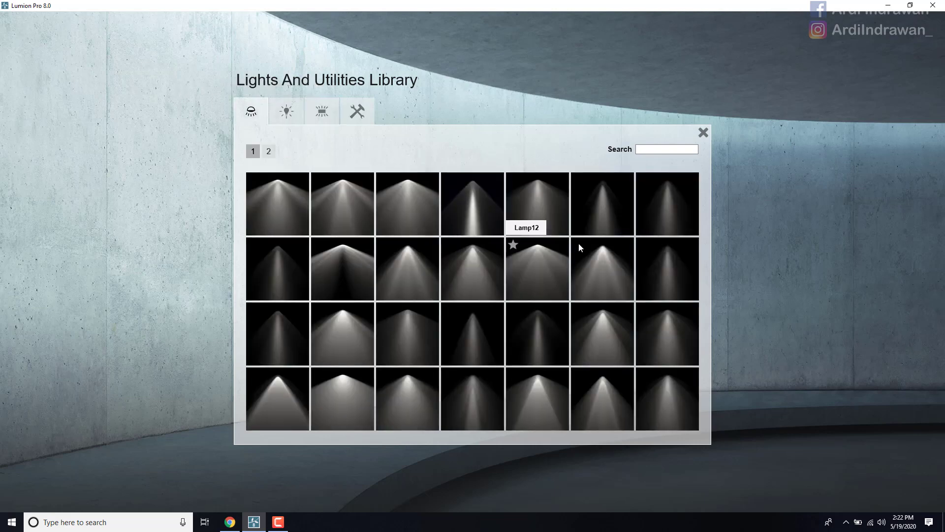
click(601, 259)
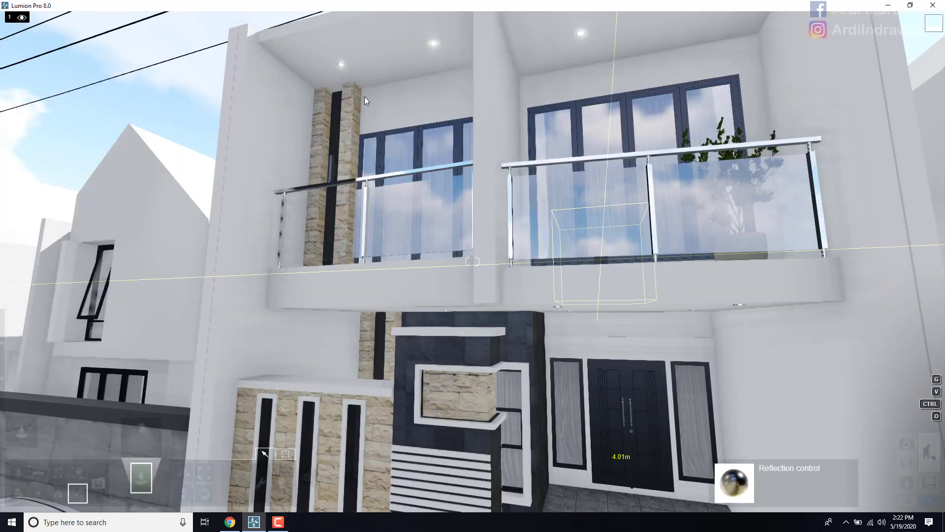
Step: Place Lamp13 spotlights on the two recessed ceiling fixtures above the left balcony with the stone columns
right_drag(318, 41, 489, 225)
key(w)
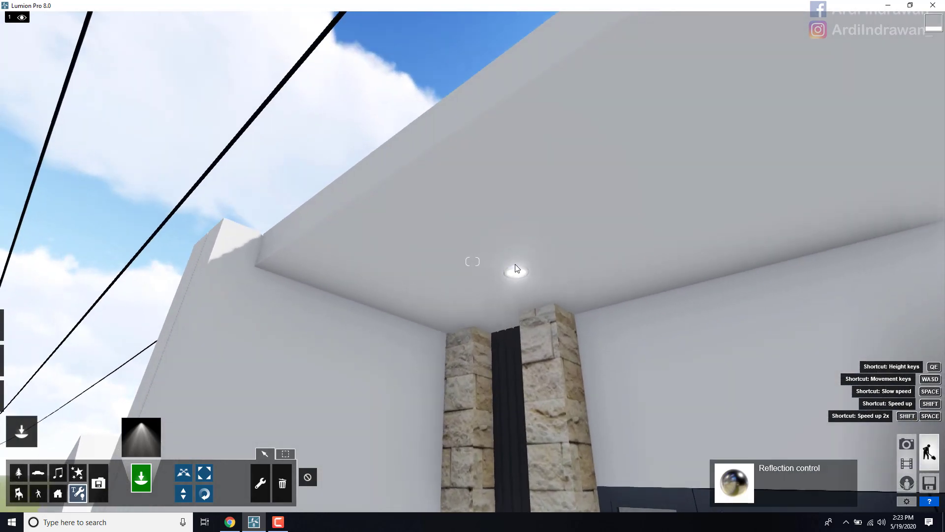
click(516, 272)
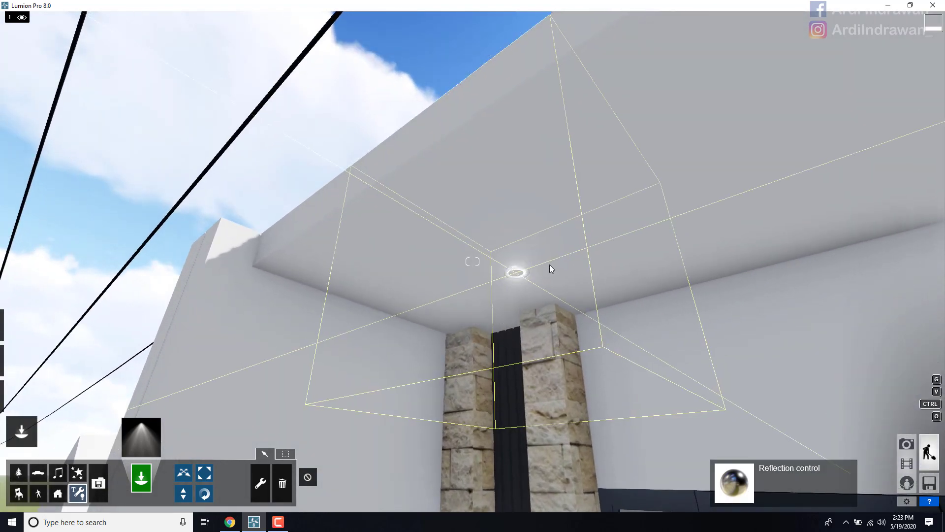
key(d)
key(d)
key(s)
key(a)
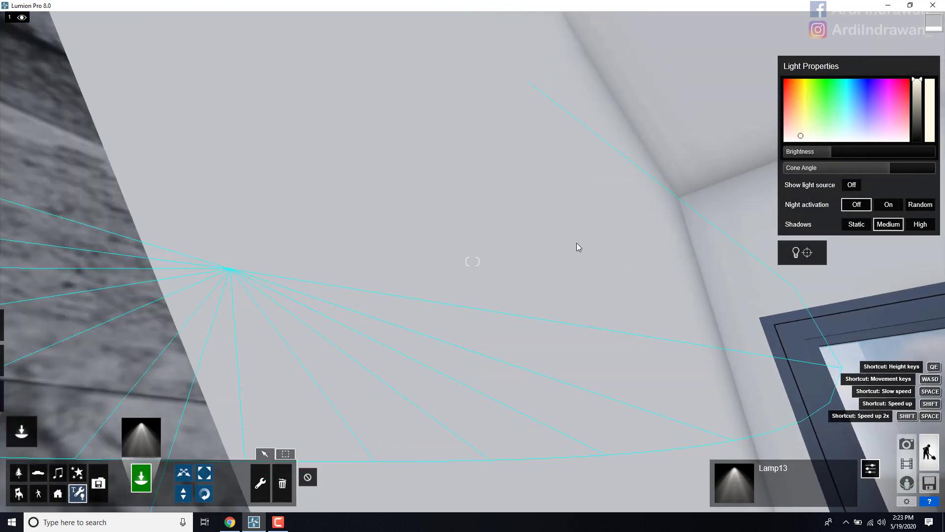
key(a)
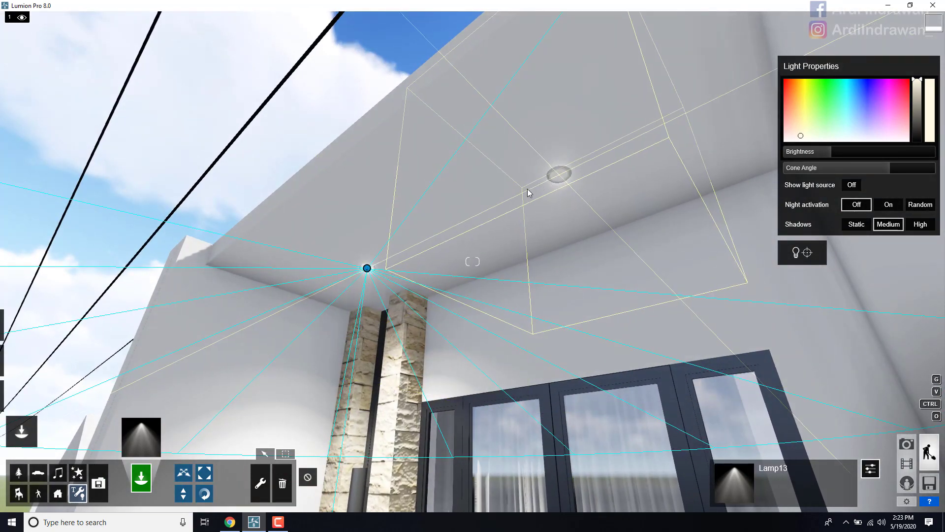
key(d)
key(s)
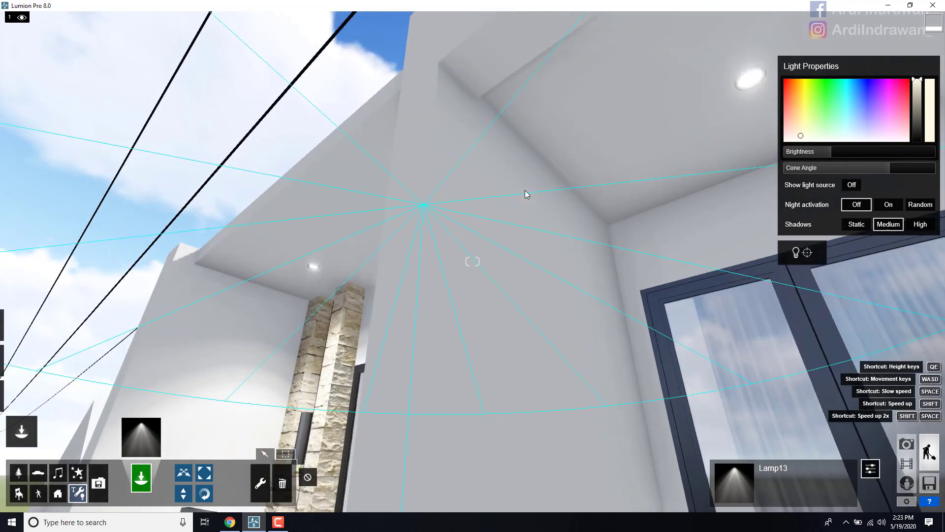
Step: Place Lamp13 spotlights on the two recessed ceiling fixtures above the right balcony with the potted plant
key(d)
key(d)
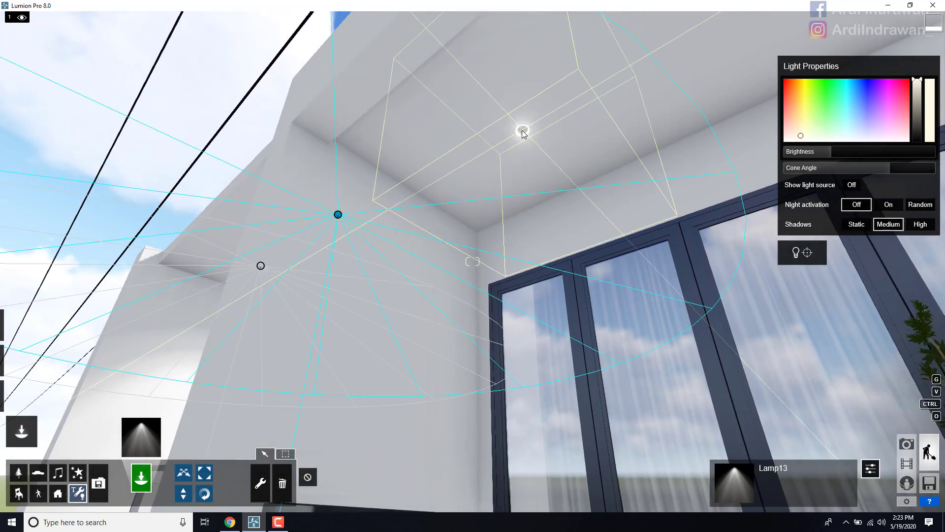
click(522, 133)
key(s)
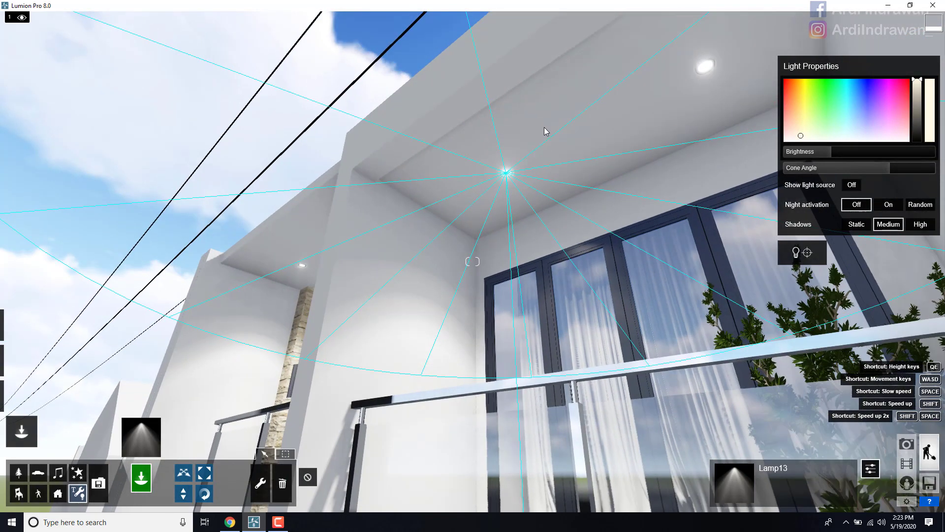
key(d)
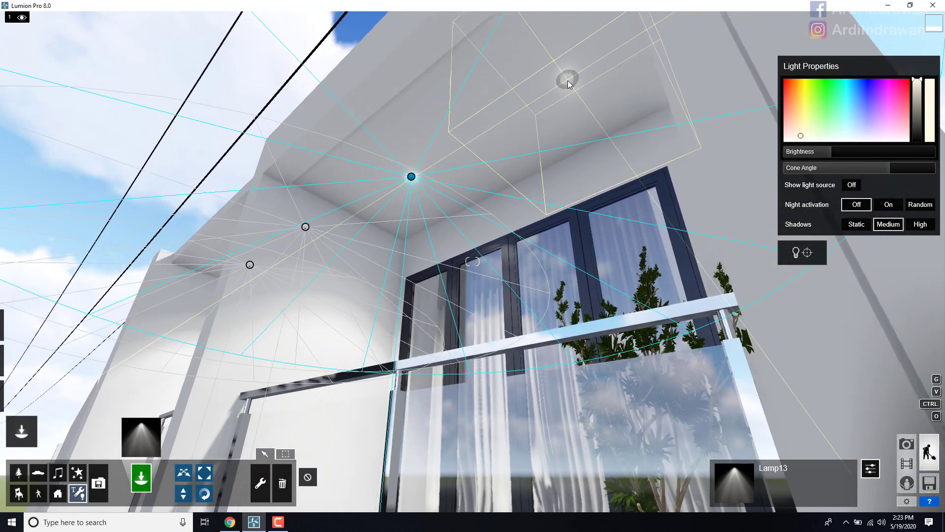
key(s)
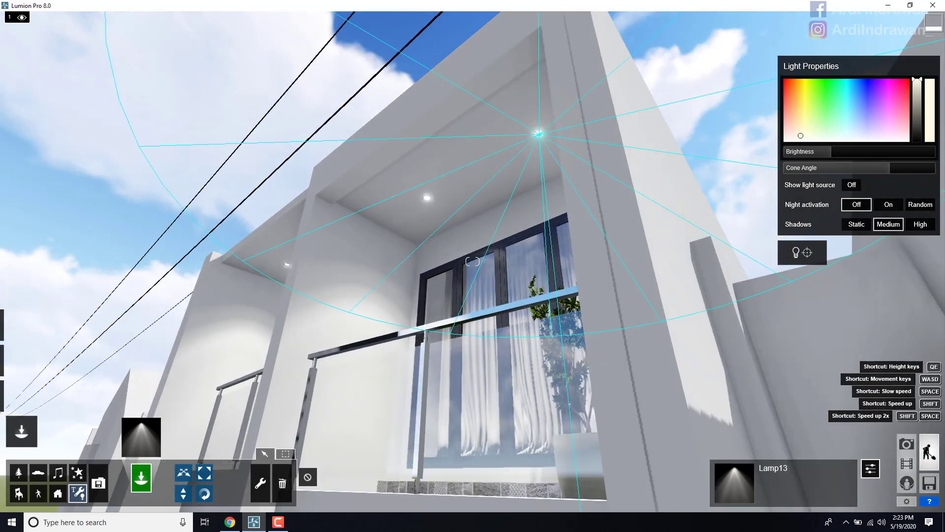
Step: Place Lamp13 spotlights on the two recessed porch ceiling fixtures on the side nearest the white boundary wall
right_drag(555, 163, 583, 114)
key(w)
key(w)
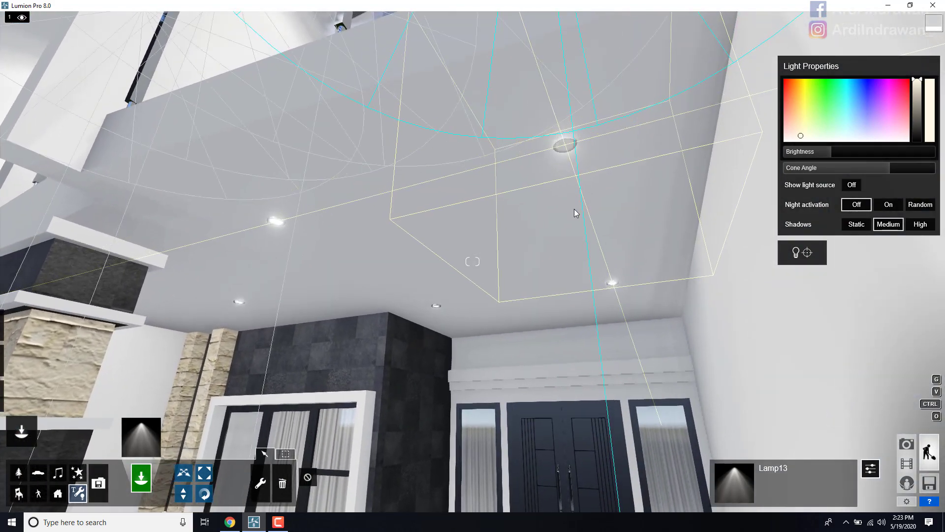
right_drag(574, 213, 645, 315)
key(w)
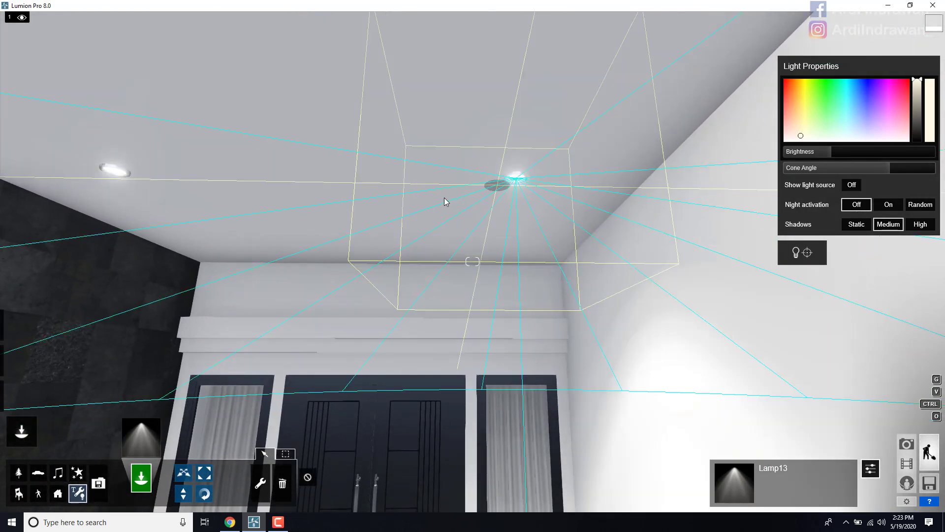
Step: Place Lamp13 spotlights on the two recessed porch ceiling fixtures on the side nearest the dark tiled wall
key(a)
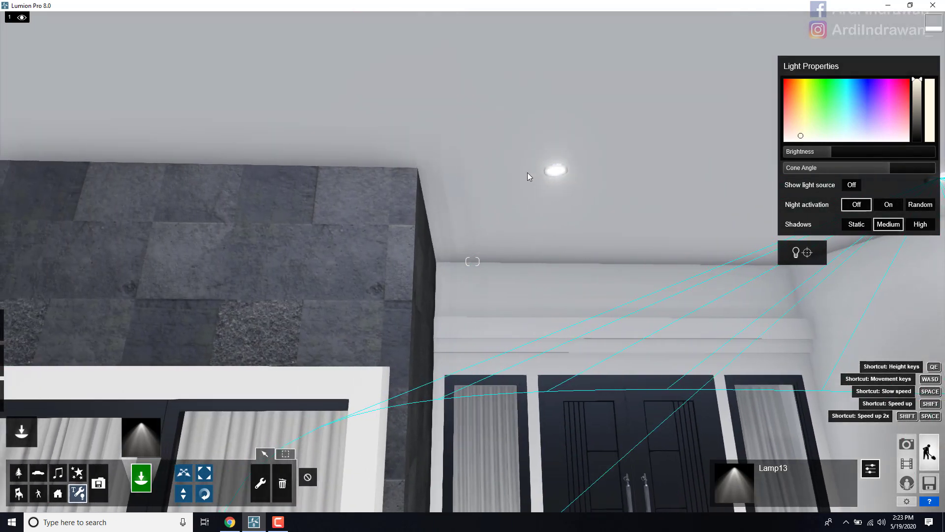
key(d)
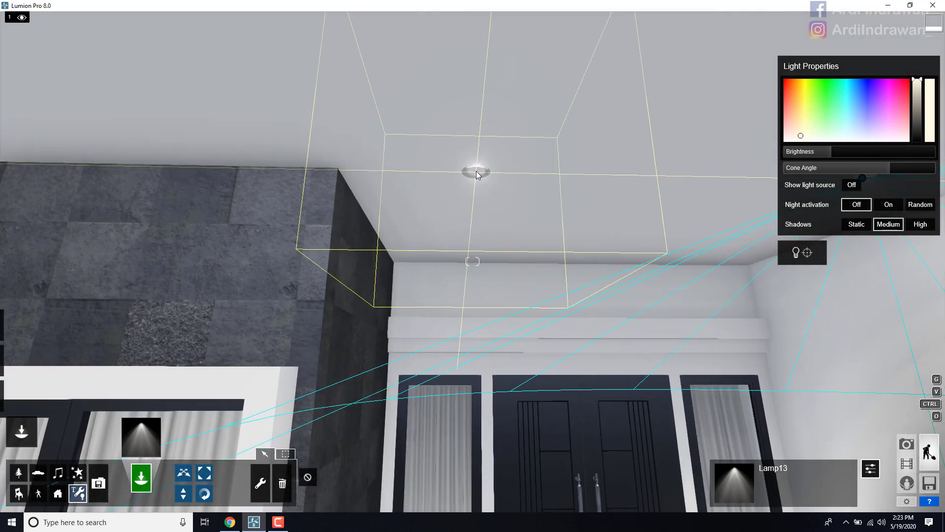
click(470, 190)
key(s)
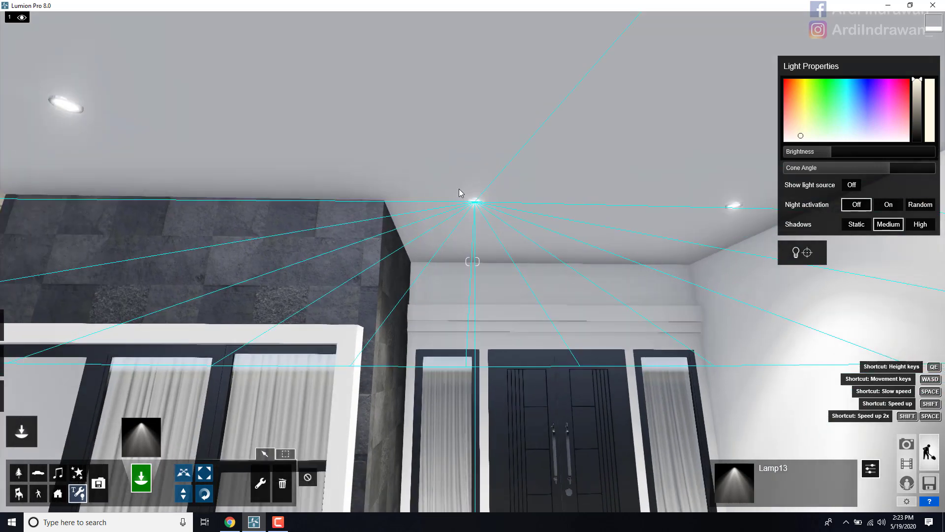
right_drag(470, 190, 345, 187)
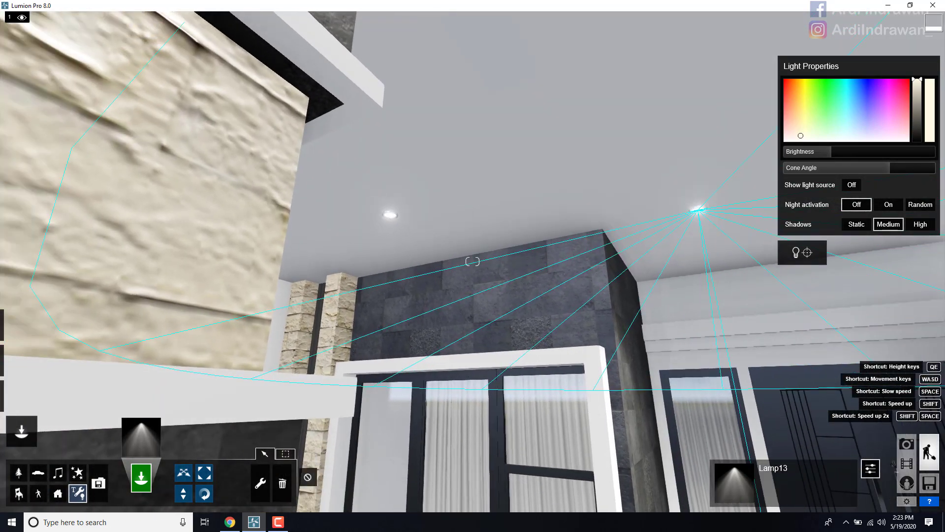
key(s)
key(s)
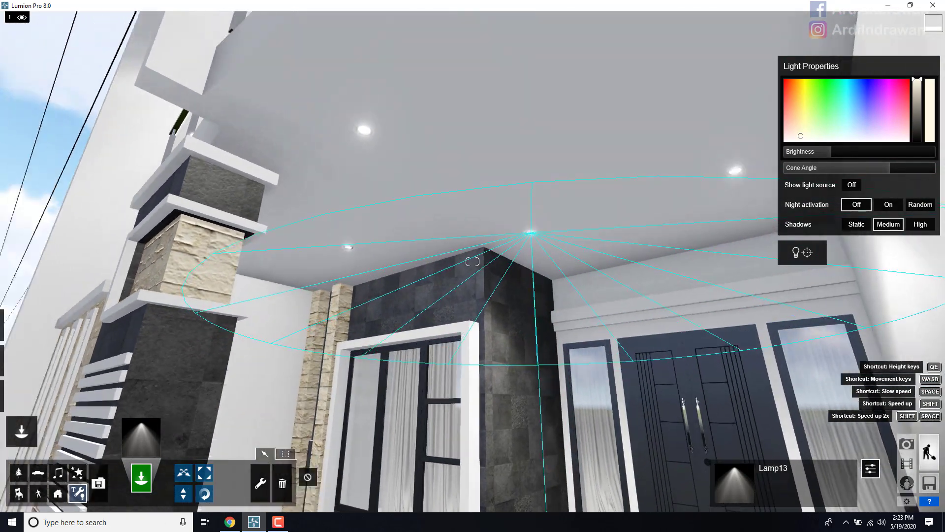
right_drag(468, 178, 422, 175)
key(w)
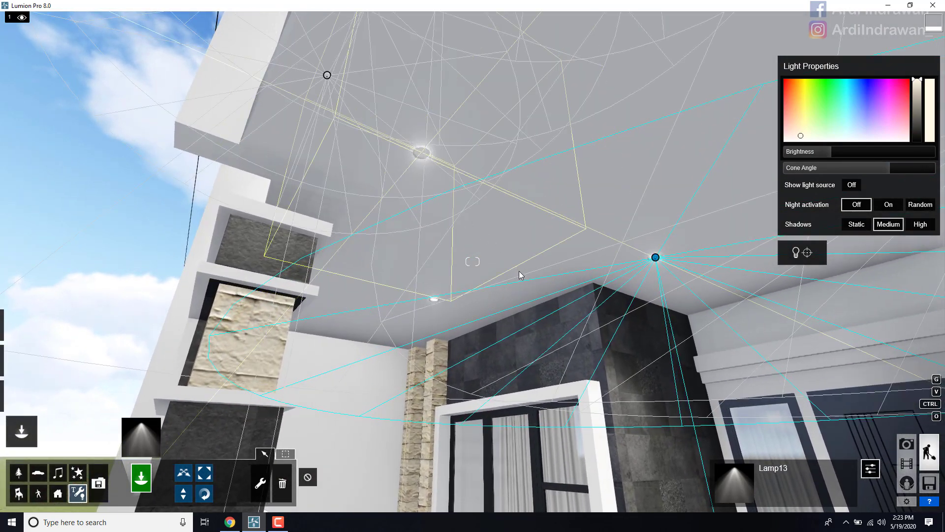
Step: Place a Lamp13 spotlight on the recessed fixture above the ground-floor window beside the stone columns
right_drag(519, 271, 512, 315)
key(w)
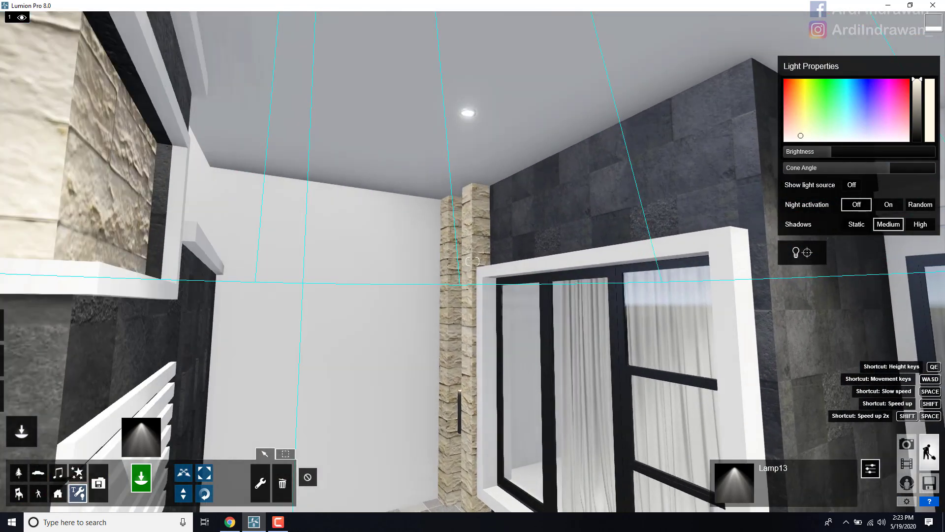
right_drag(520, 273, 497, 251)
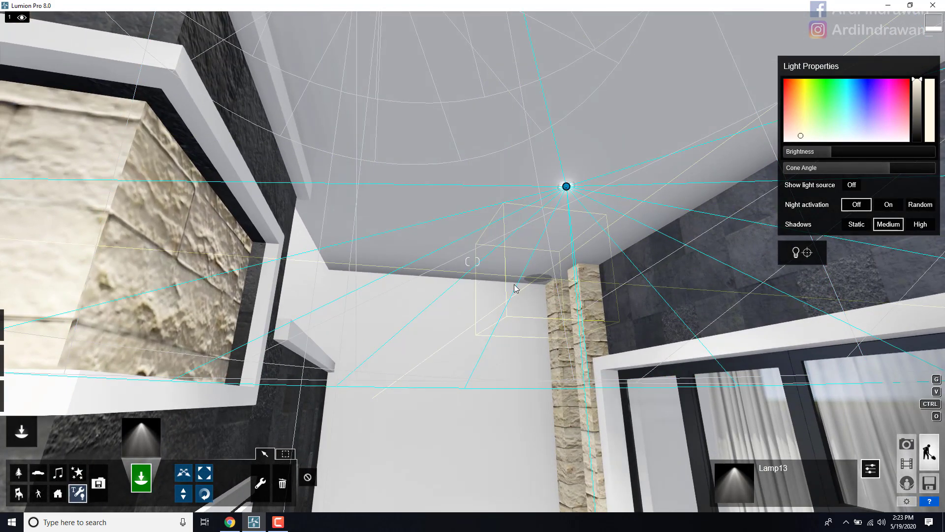
Step: Examine the lit balconies and porch of the house from the street
right_drag(514, 287, 609, 464)
key(s)
key(s)
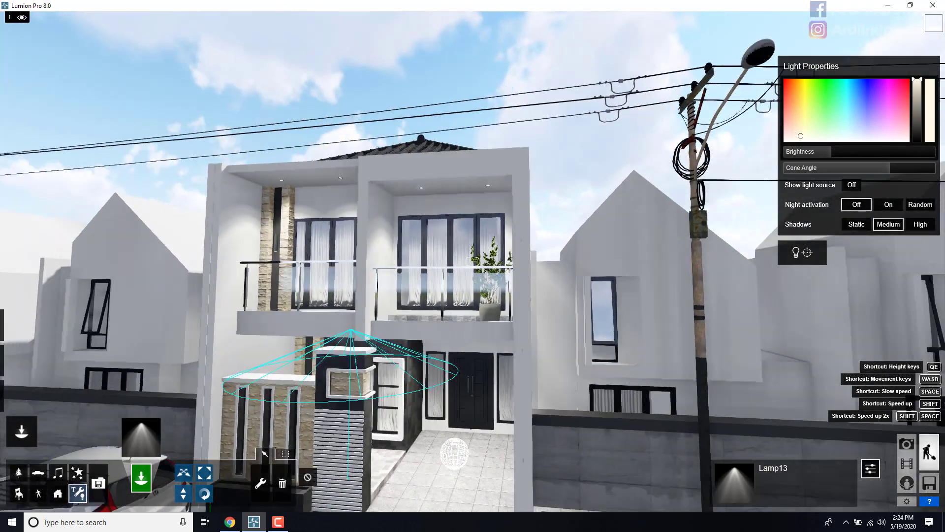
right_drag(503, 277, 510, 290)
key(s)
key(a)
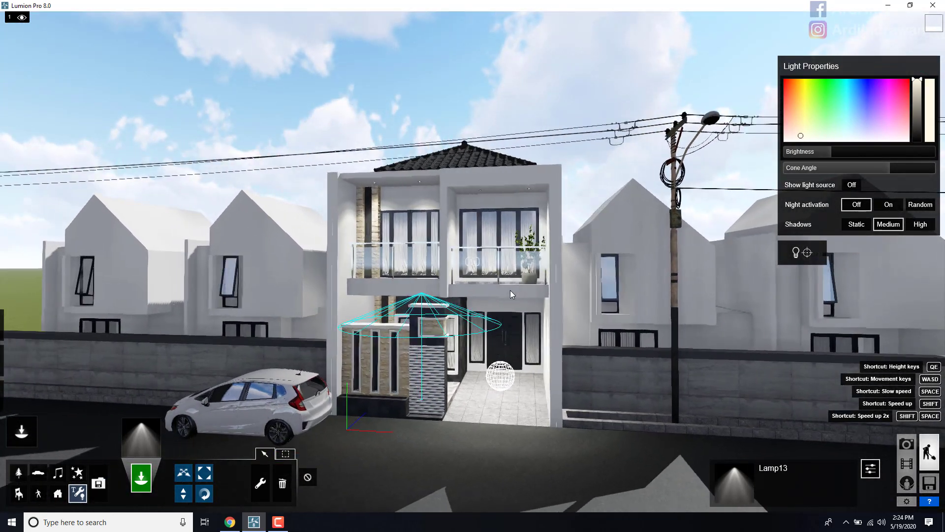
key(w)
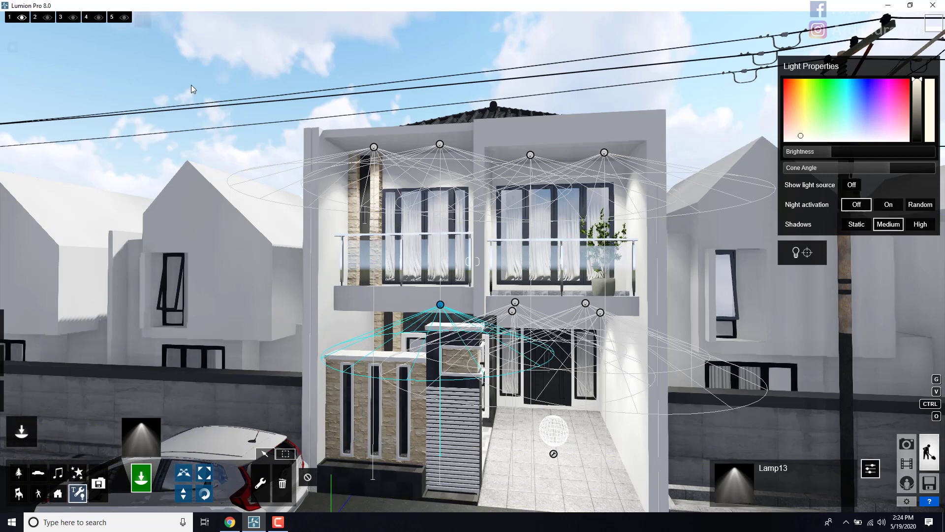
right_click(374, 71)
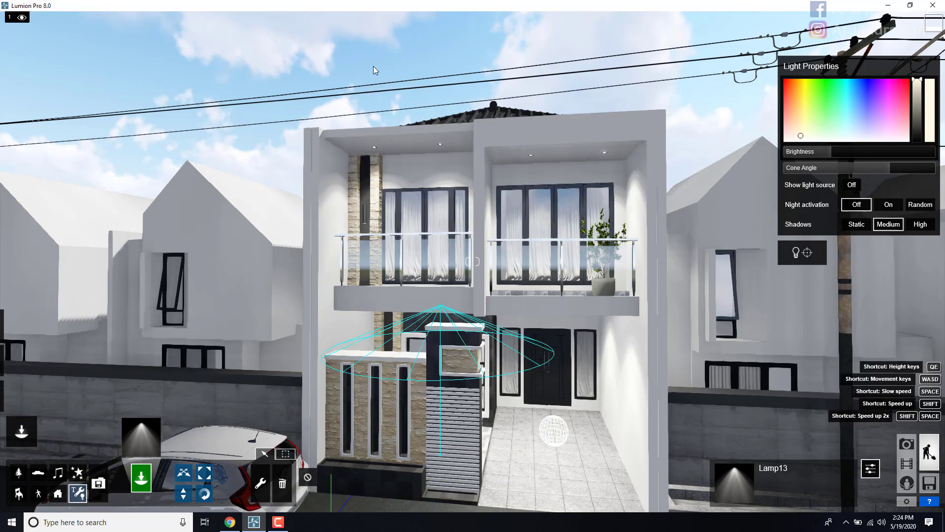
key(s)
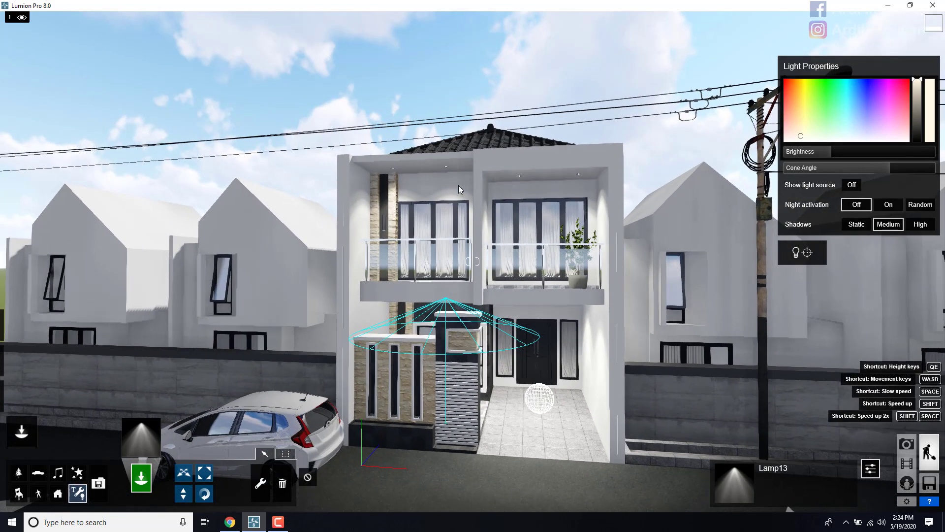
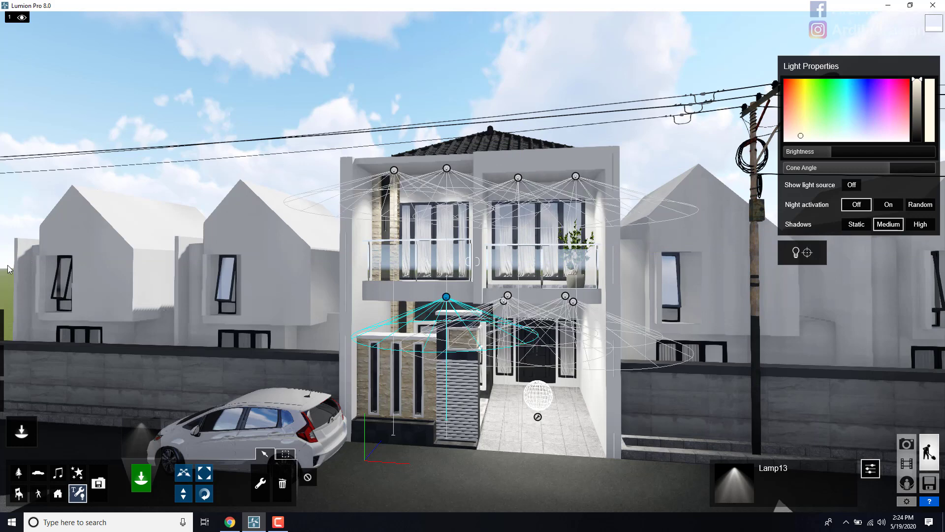
Step: Select all the light objects on the house together with an area selection around the whole facade
click(291, 456)
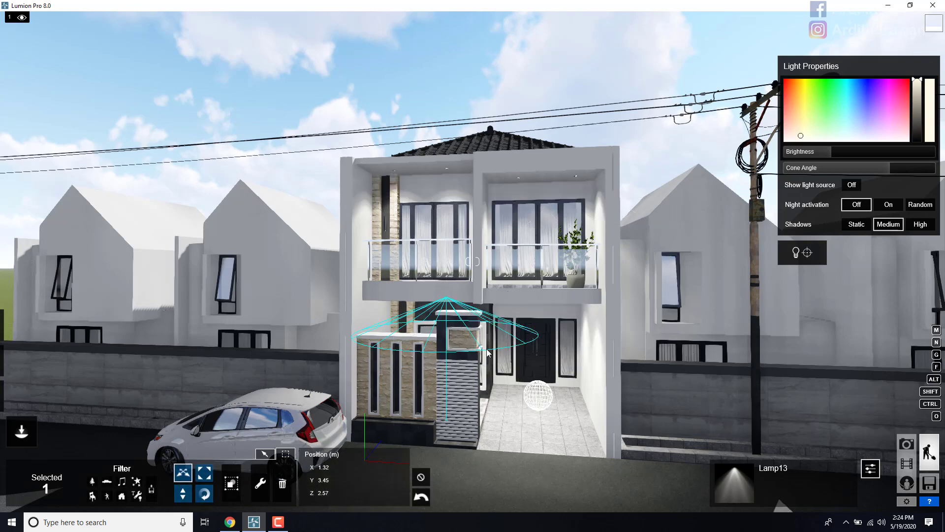
ctrl+drag(262, 96, 640, 428)
key(w)
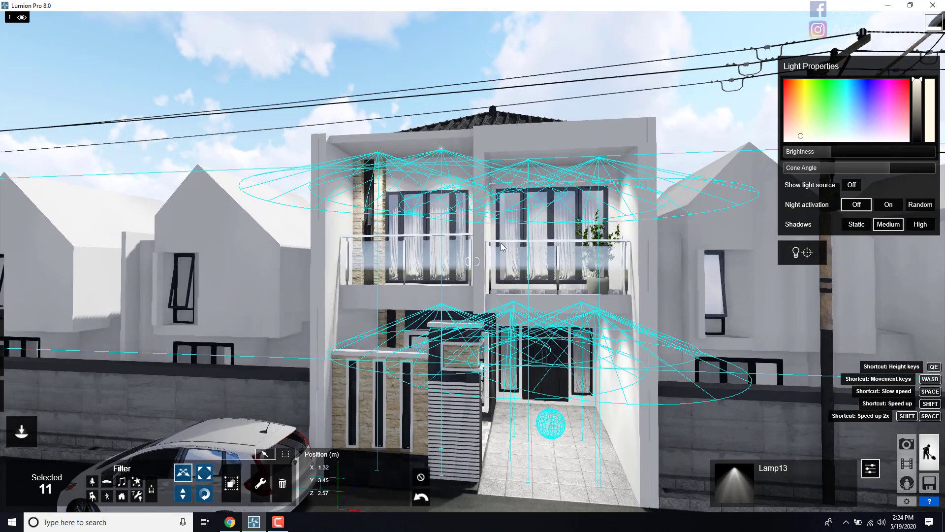
right_drag(501, 247, 521, 239)
key(s)
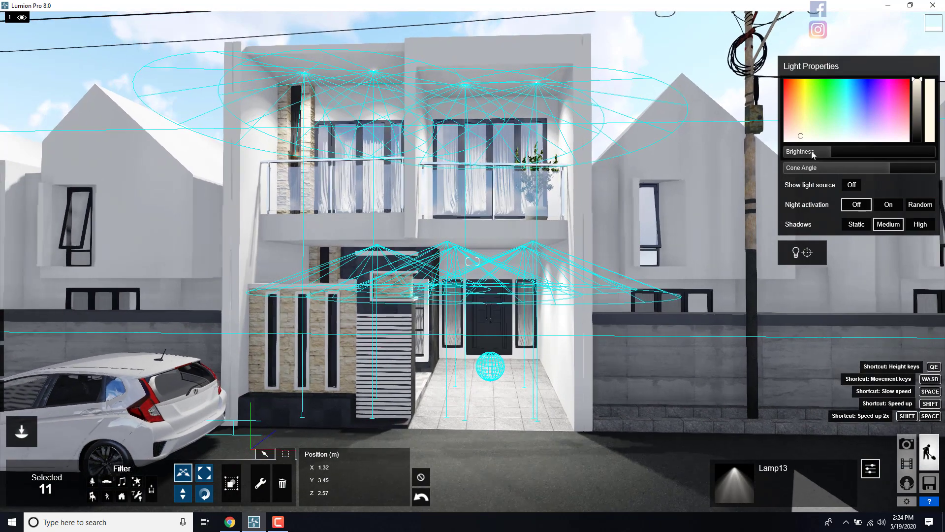
Step: Lower the brightness of all selected lights to about 53.5 and clear the selection
click(816, 149)
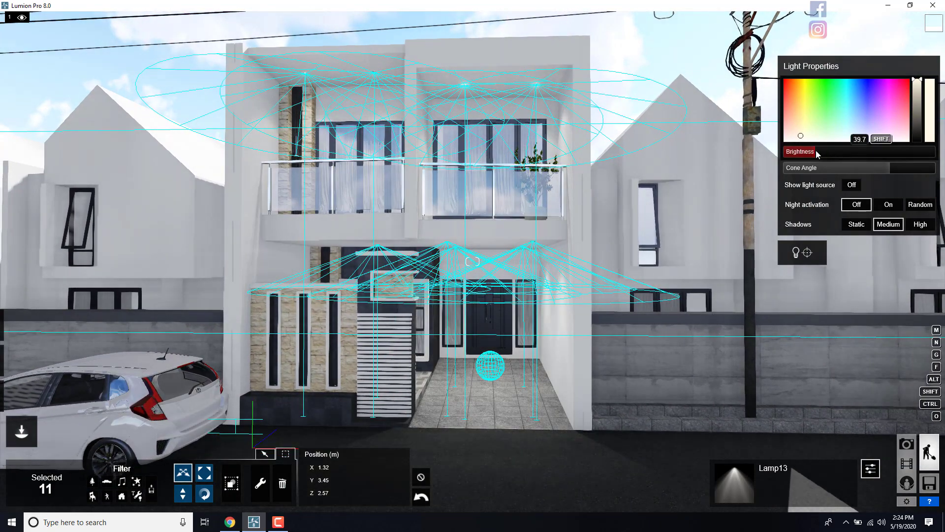
key(w)
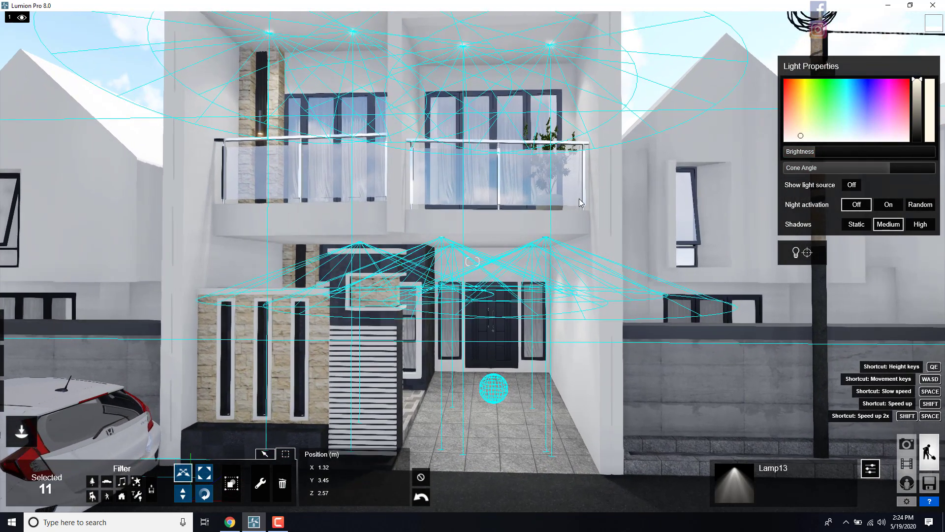
click(809, 150)
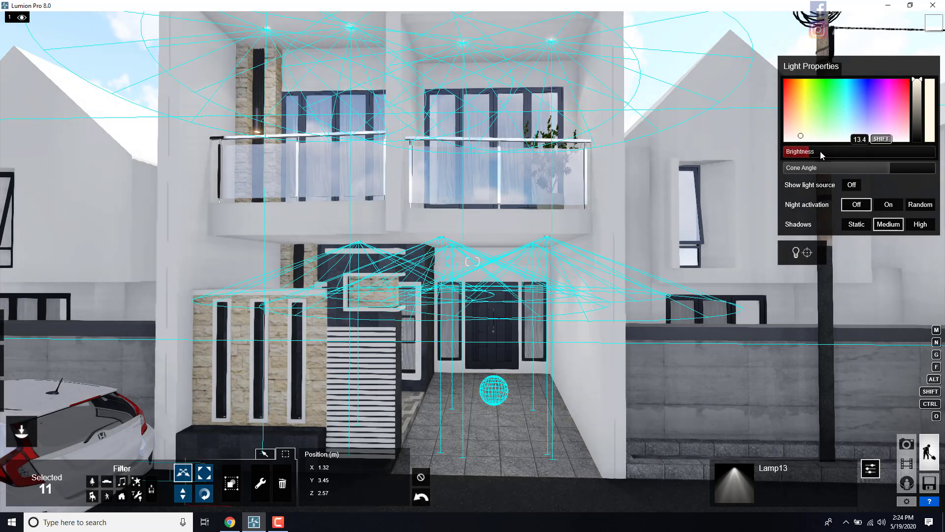
drag(809, 150, 816, 150)
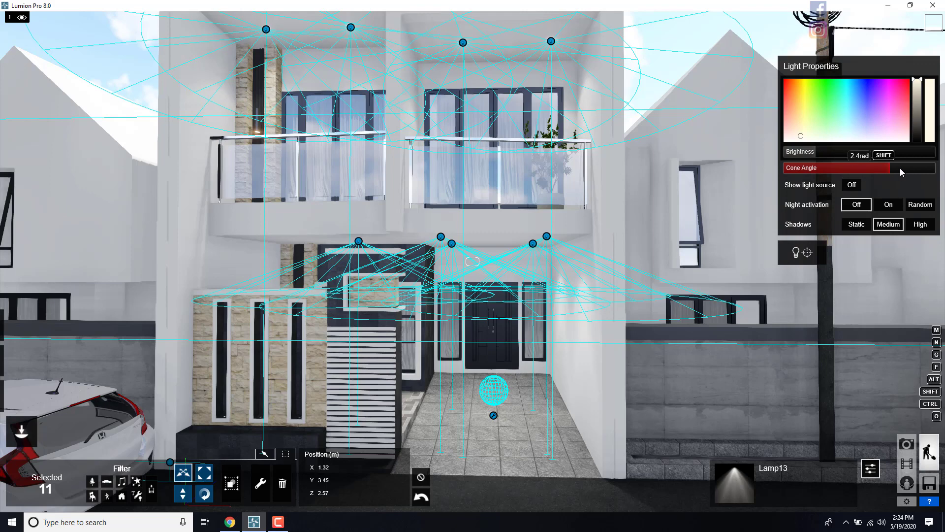
mouse_move(900, 167)
mouse_down()
mouse_move(908, 167)
mouse_move(891, 167)
mouse_up()
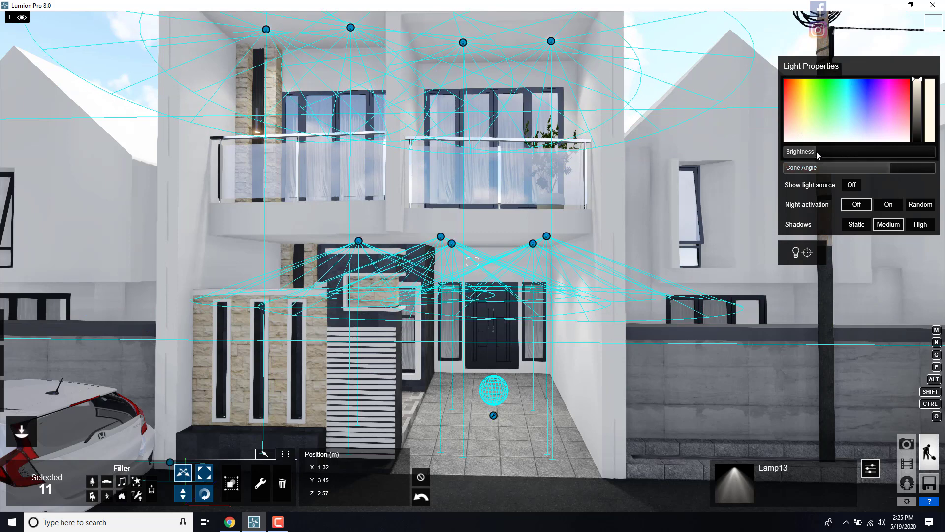
drag(815, 153, 819, 153)
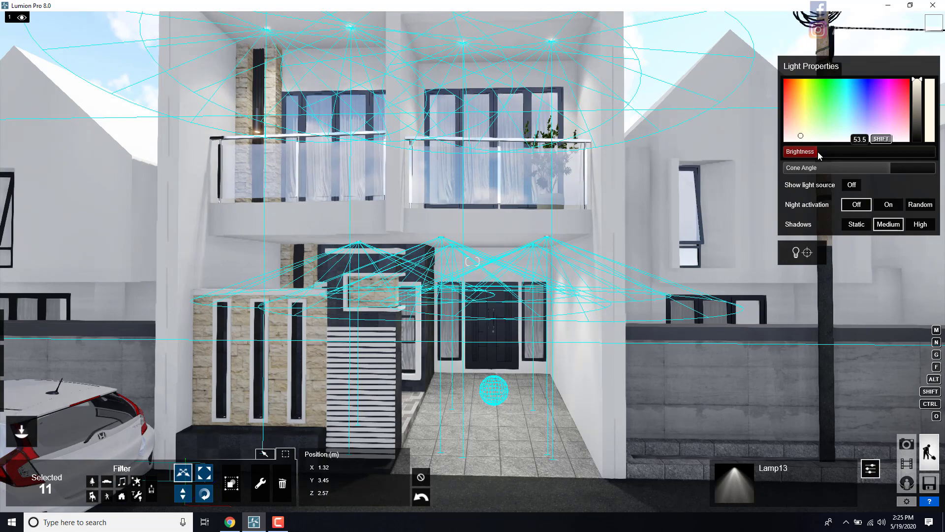
key(s)
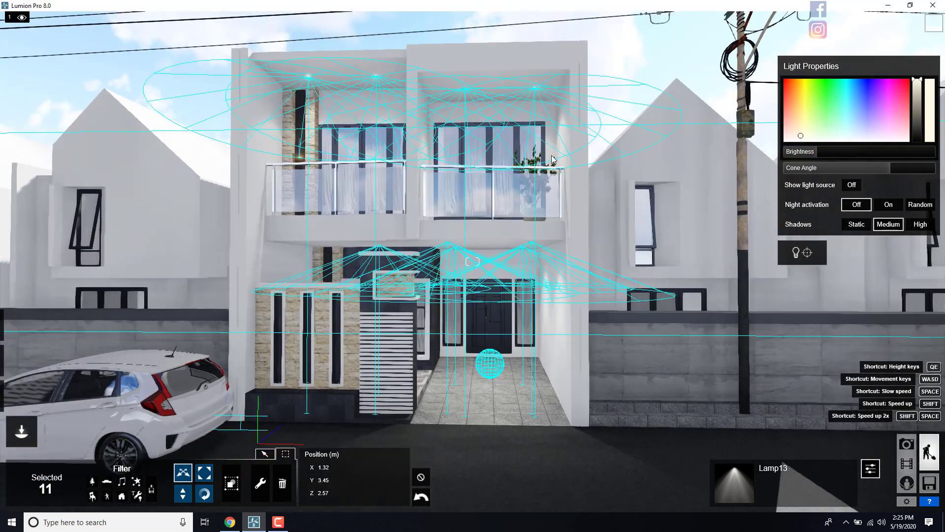
key(w)
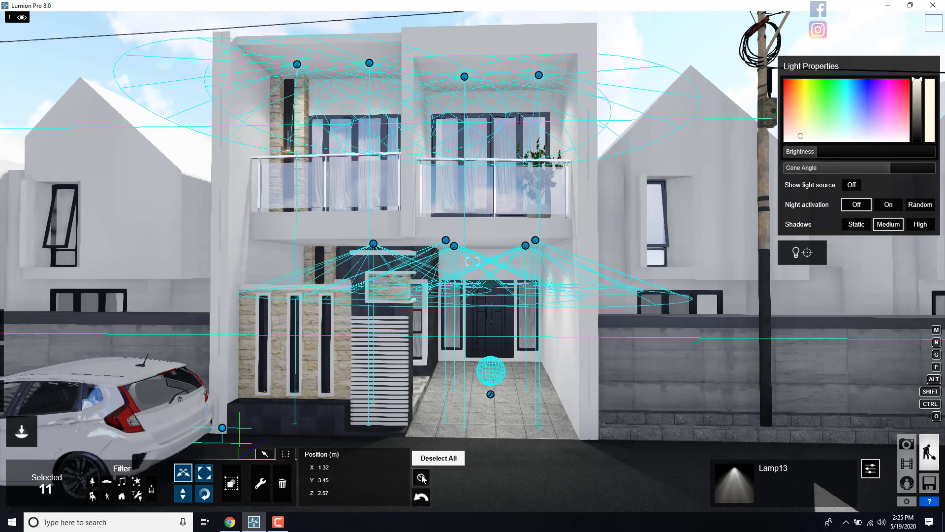
click(413, 456)
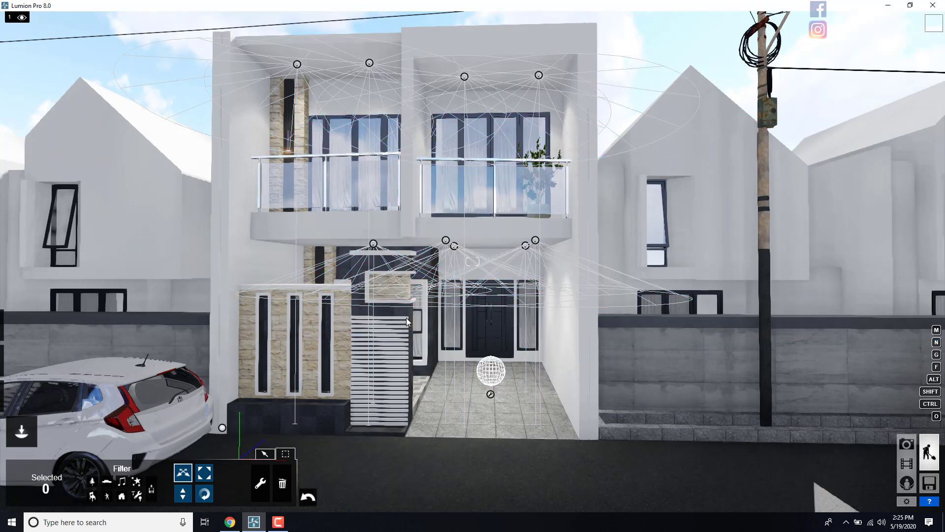
Step: Inspect the wall lamp between the balcony's stone columns and the dimmed lighting across the facade from the street
key(w)
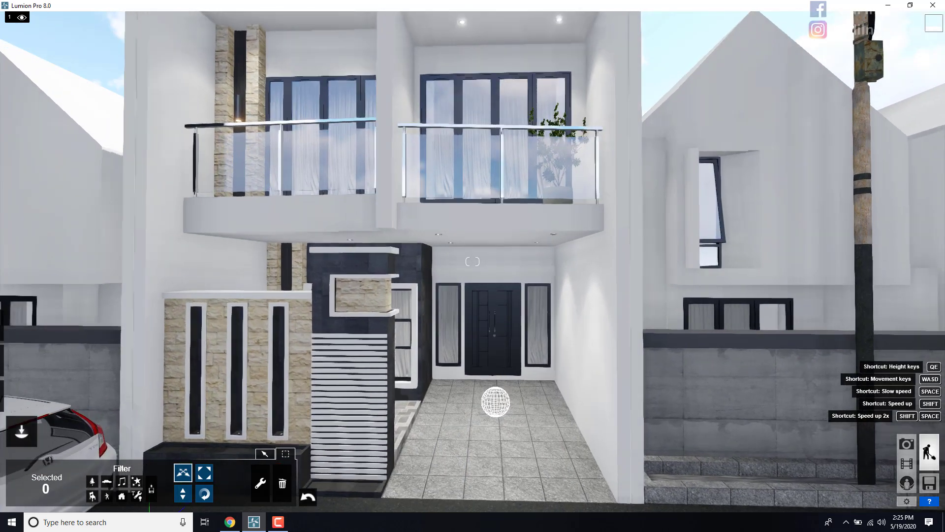
right_drag(370, 201, 369, 169)
key(w)
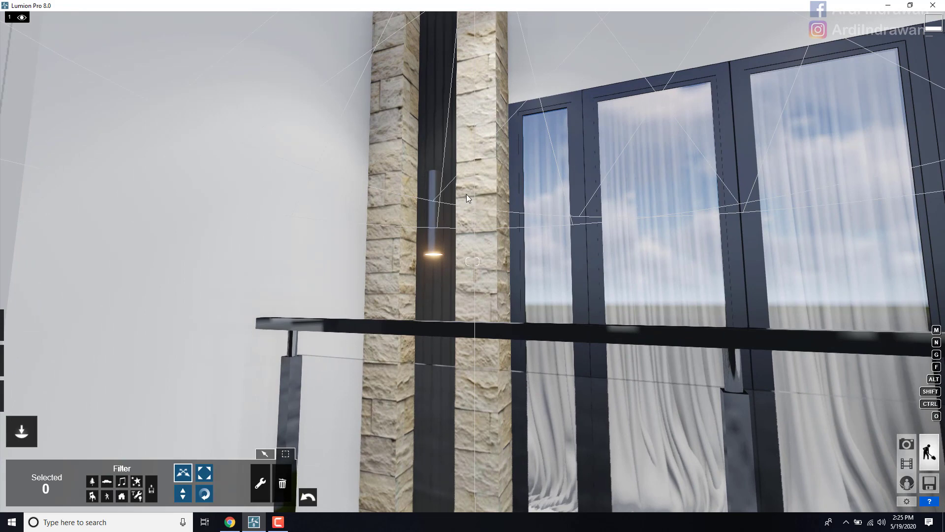
key(s)
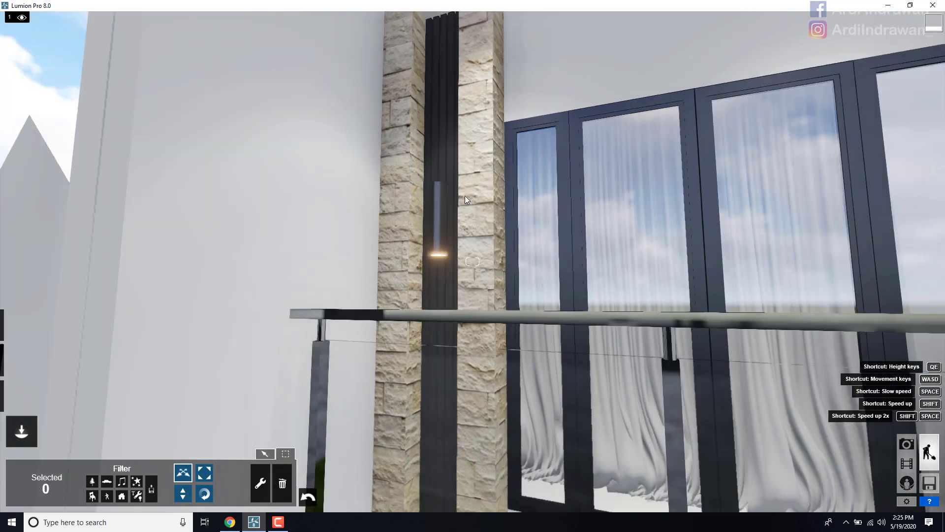
key(s)
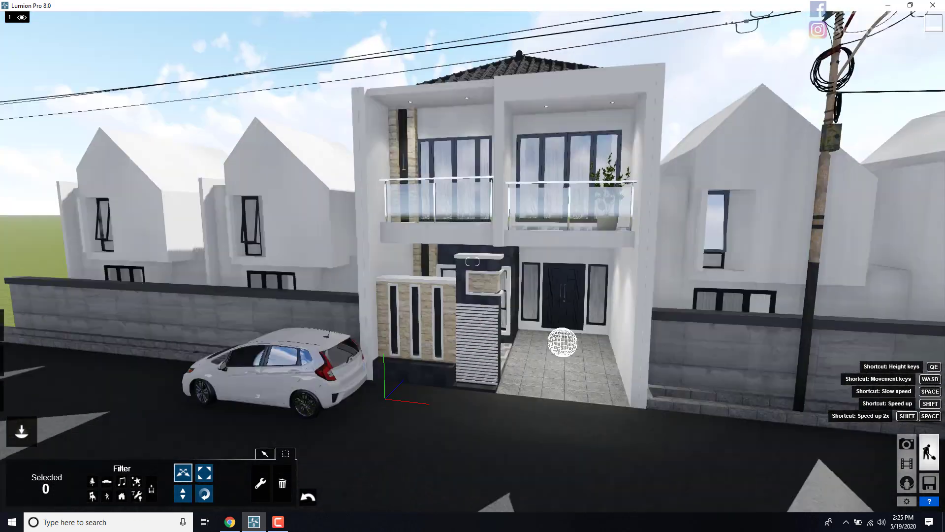
key(s)
mouse_move(472, 262)
right_down()
mouse_move(498, 340)
mouse_move(485, 360)
mouse_move(473, 261)
right_up()
key(w)
key(s)
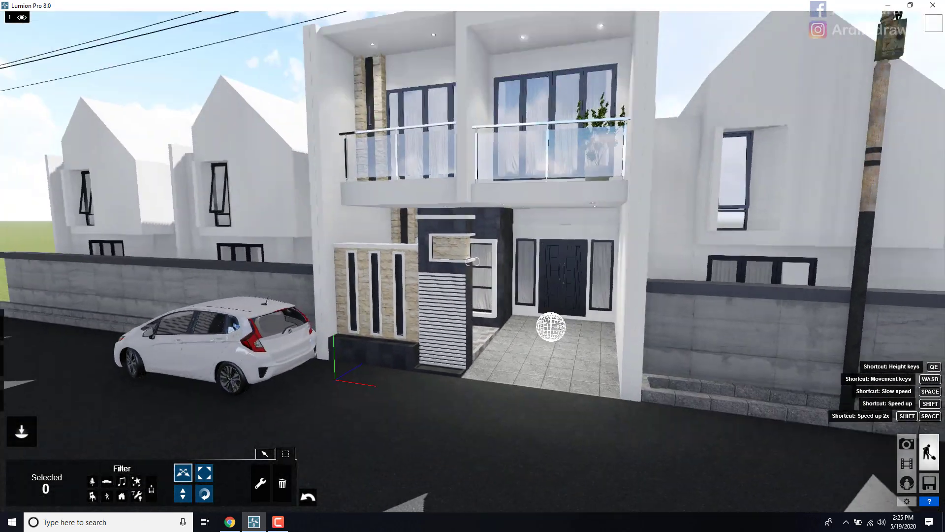
key(w)
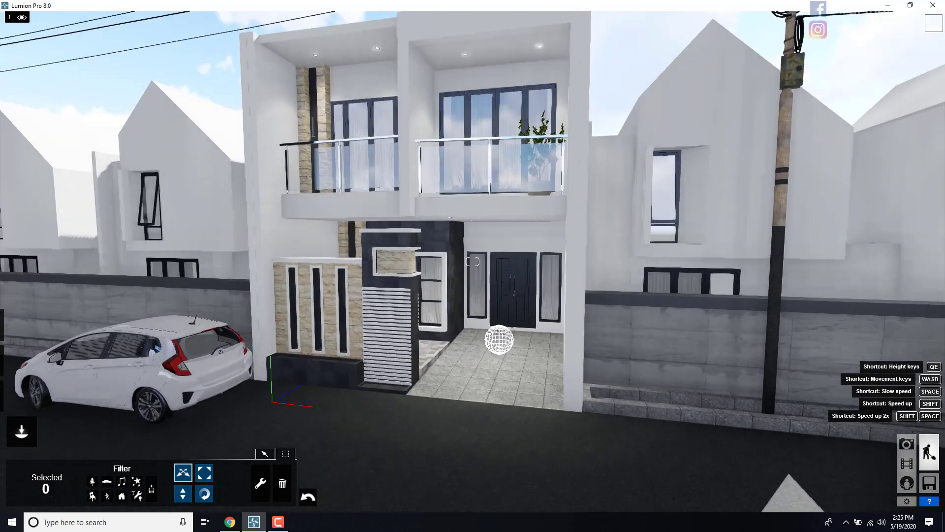
key(w)
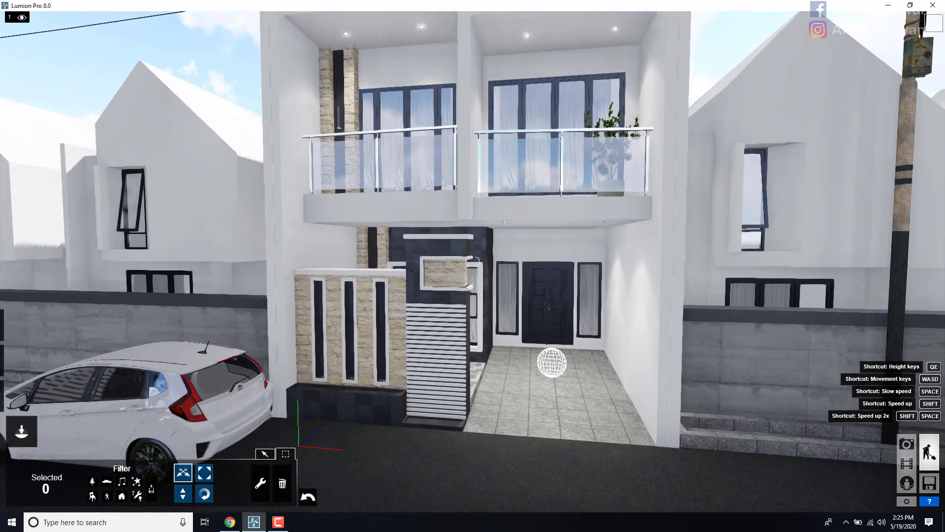
Step: Examine the house's facade, front fence and porch from several viewpoints along the street
key(s)
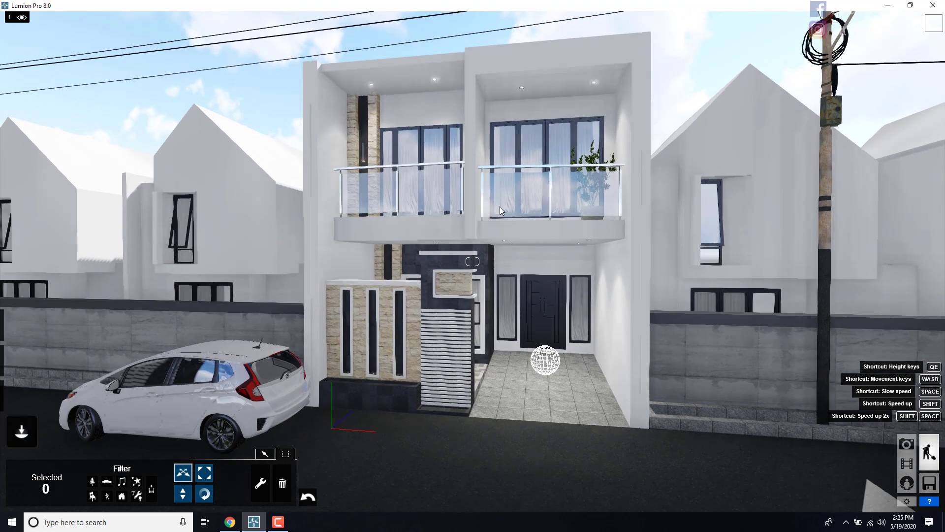
key(w)
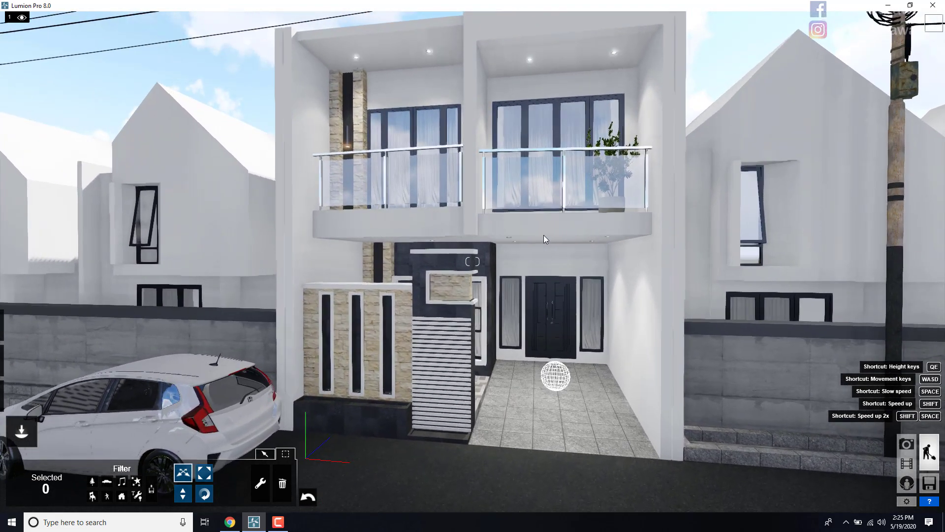
key(d)
right_drag(544, 235, 893, 252)
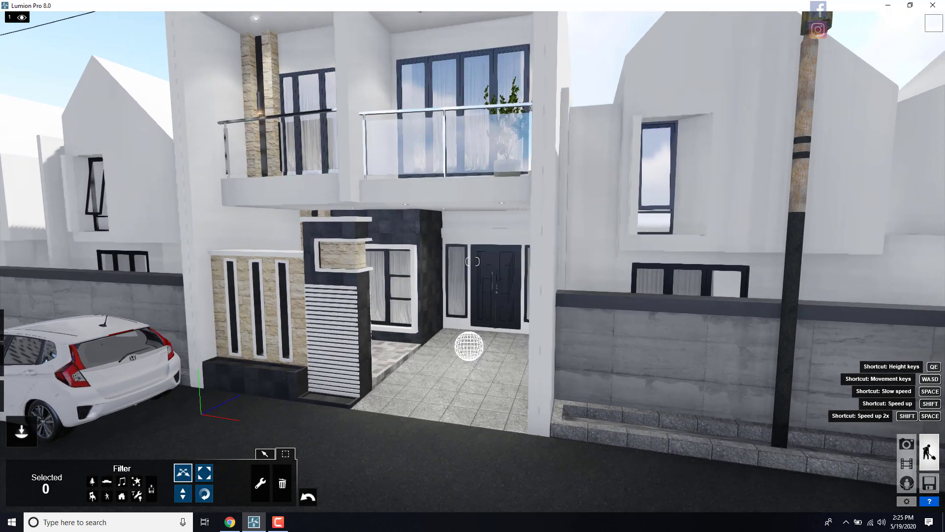
key(alt+Tab)
click(462, 358)
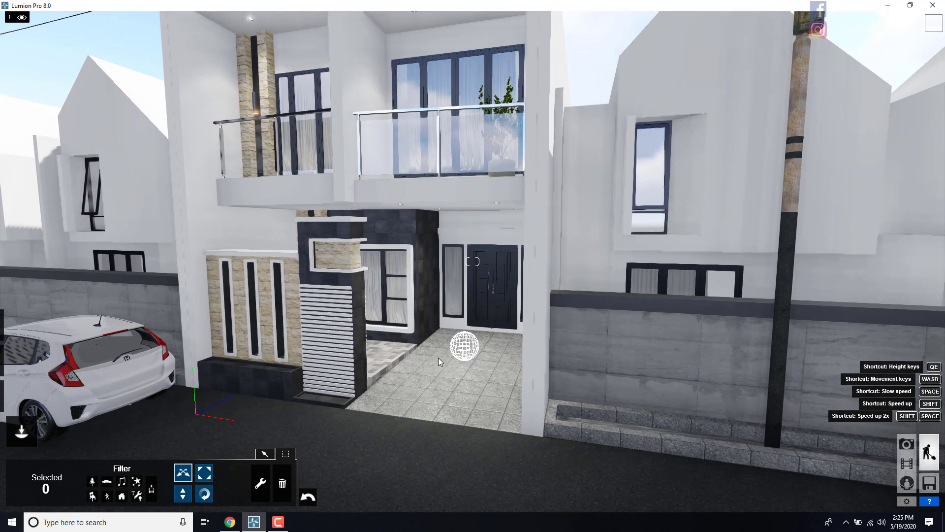
key(a)
Step: Browse the Plants category of the Nature Library and choose the blue French lavender for placement
mouse_move(20, 430)
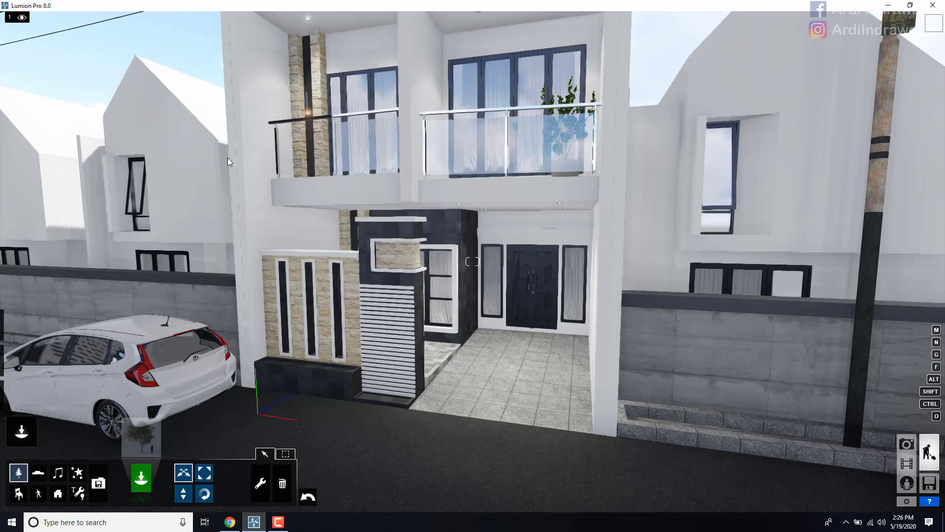
click(142, 436)
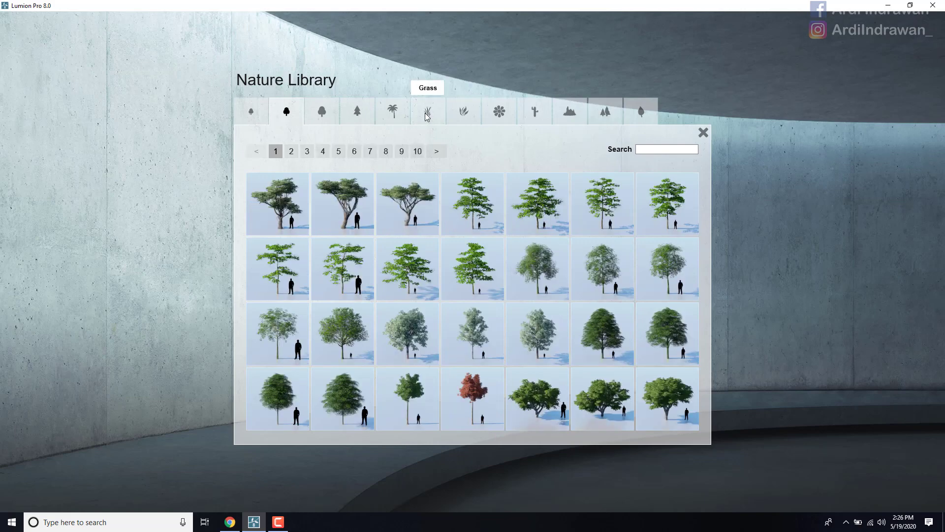
click(462, 113)
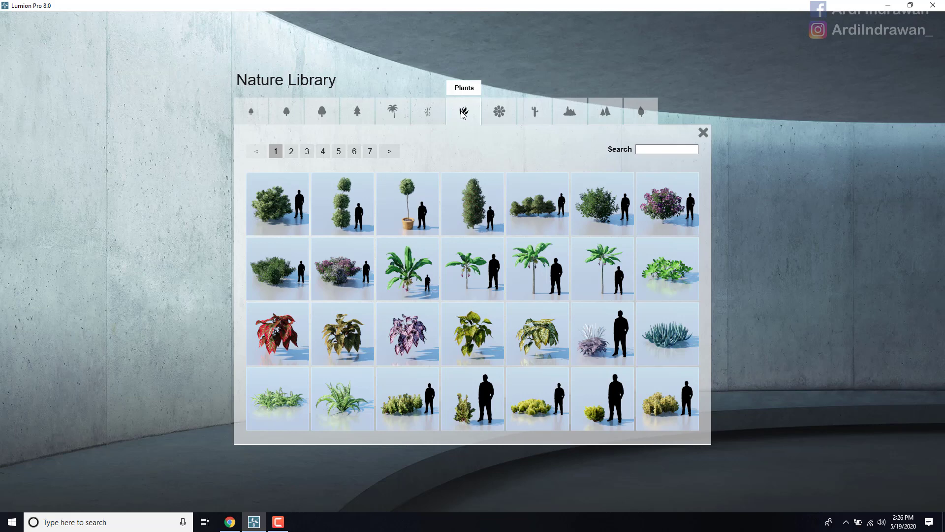
click(328, 154)
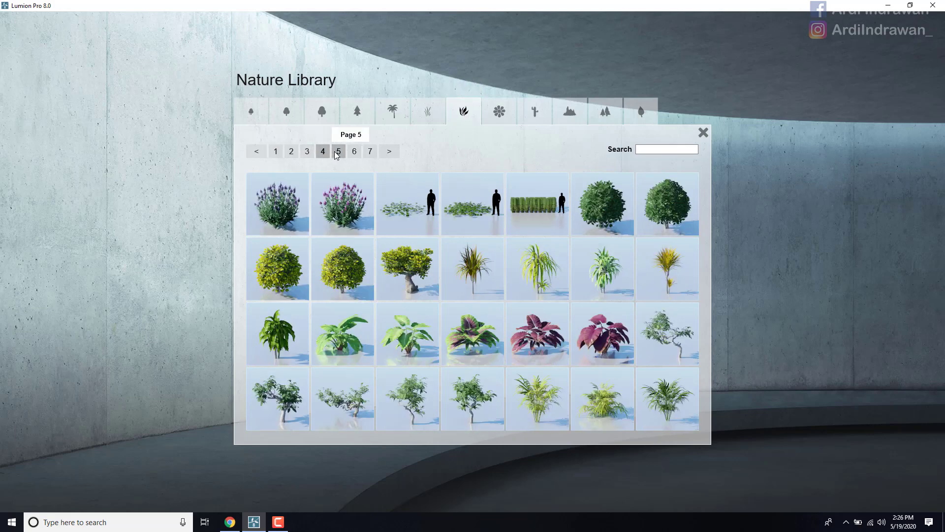
click(339, 155)
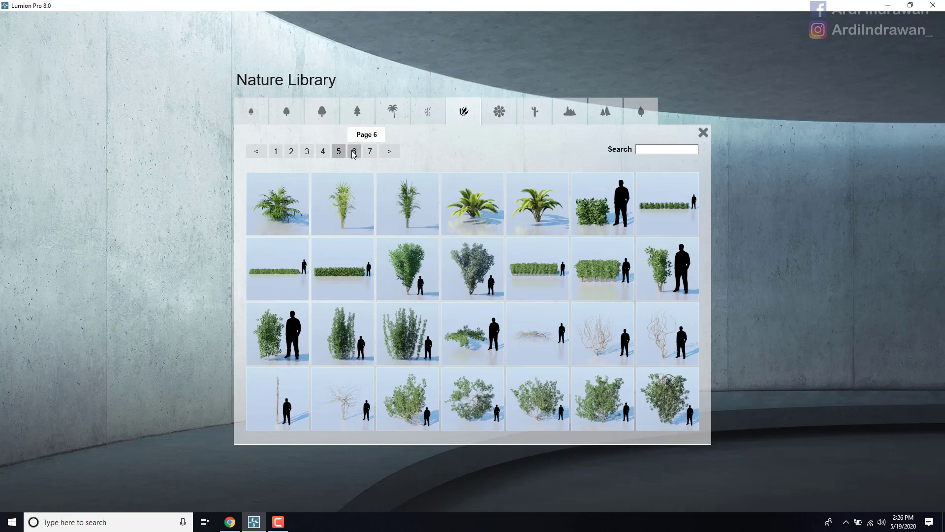
click(353, 154)
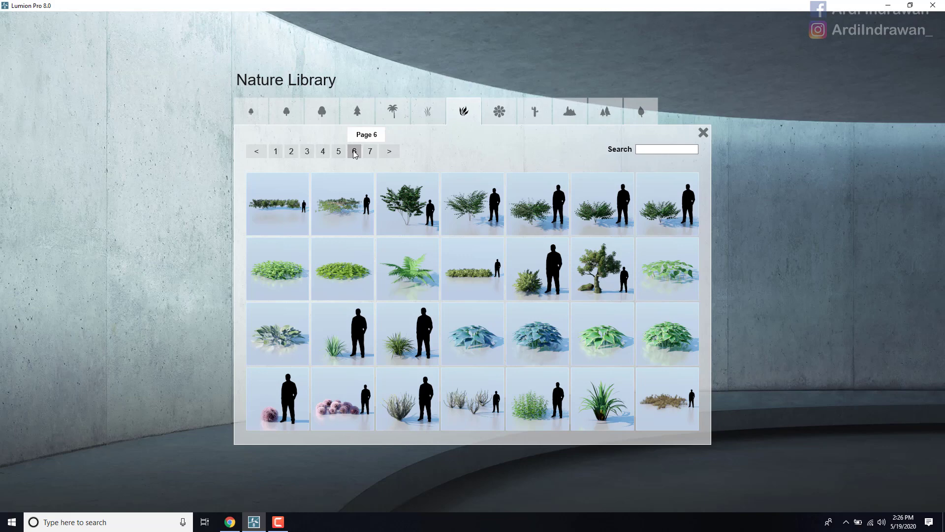
click(369, 153)
click(339, 154)
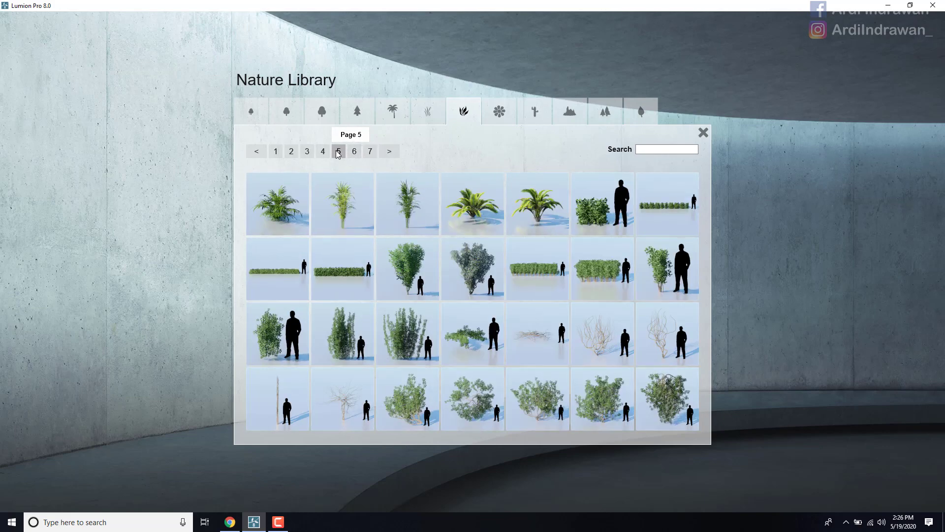
click(322, 153)
click(304, 155)
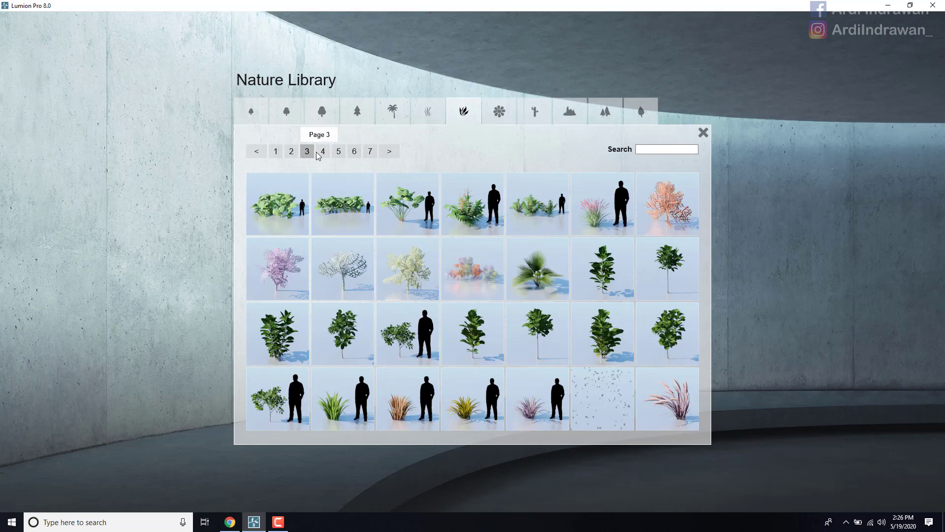
click(324, 154)
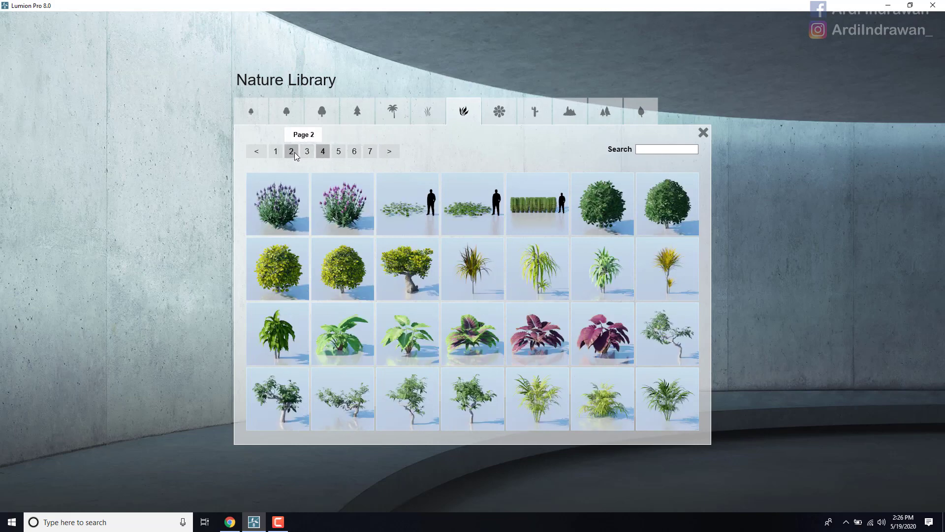
click(305, 153)
click(321, 154)
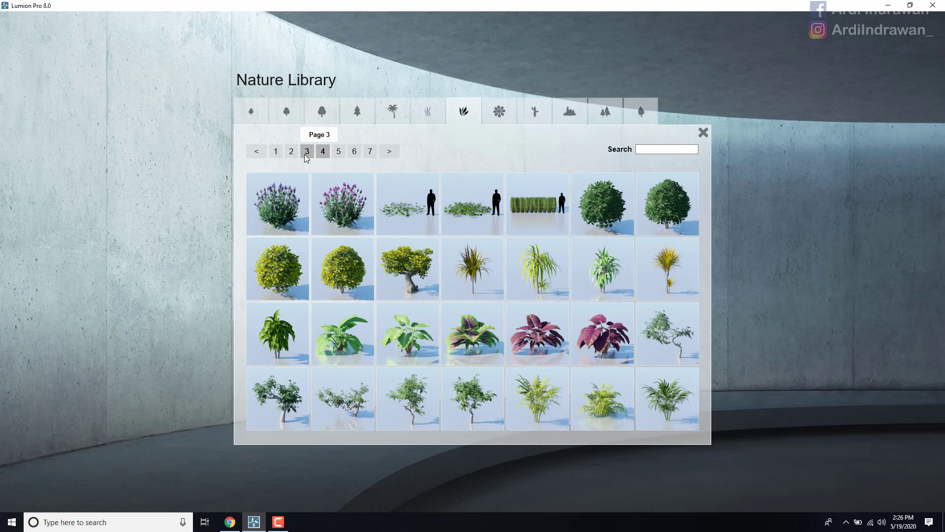
click(278, 213)
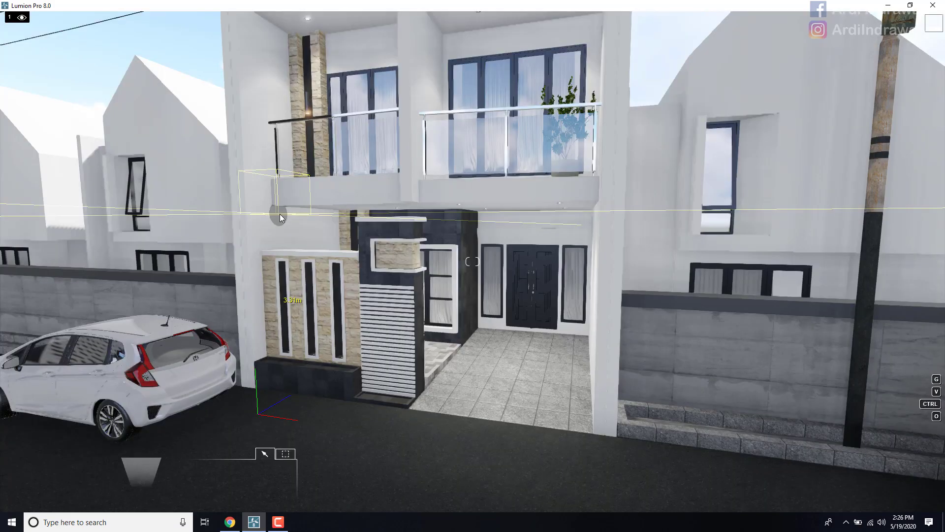
Step: Place five blue French lavender plants in a row along the dark planter in front of the stone-clad fence wall
key(w)
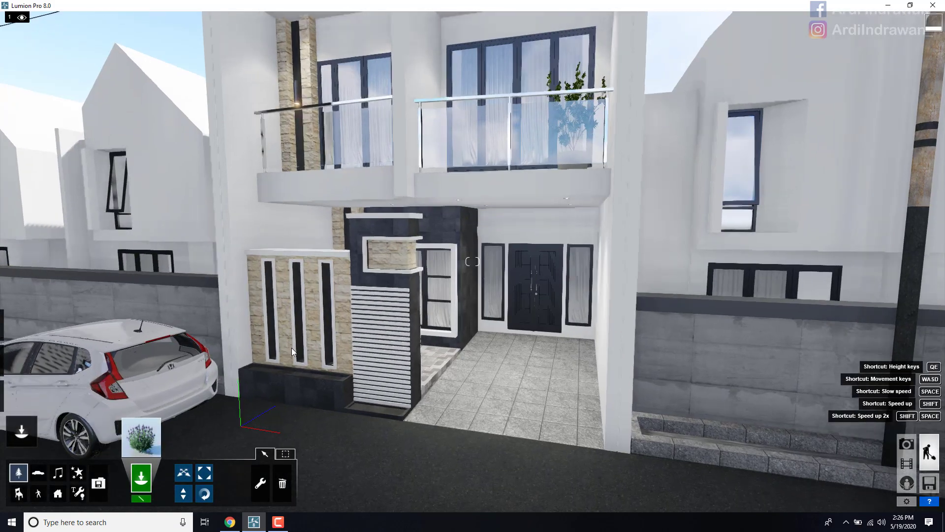
key(a)
key(a)
key(w)
right_drag(397, 417, 419, 485)
key(w)
mouse_move(419, 339)
right_down()
mouse_move(421, 310)
mouse_move(422, 326)
right_up()
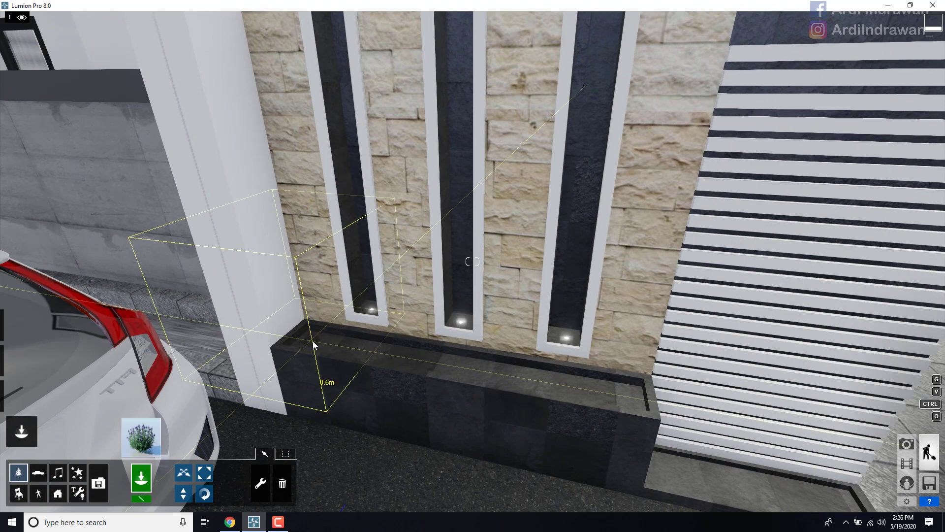
click(314, 344)
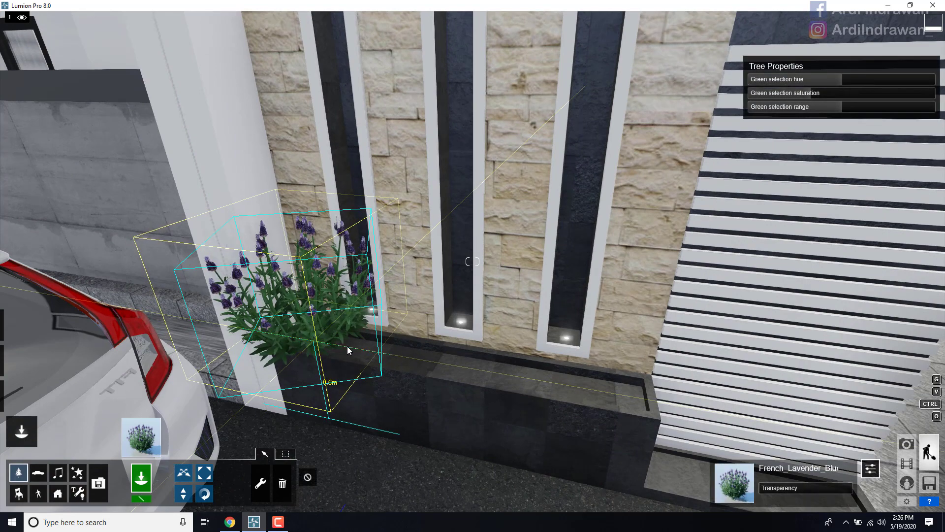
click(400, 355)
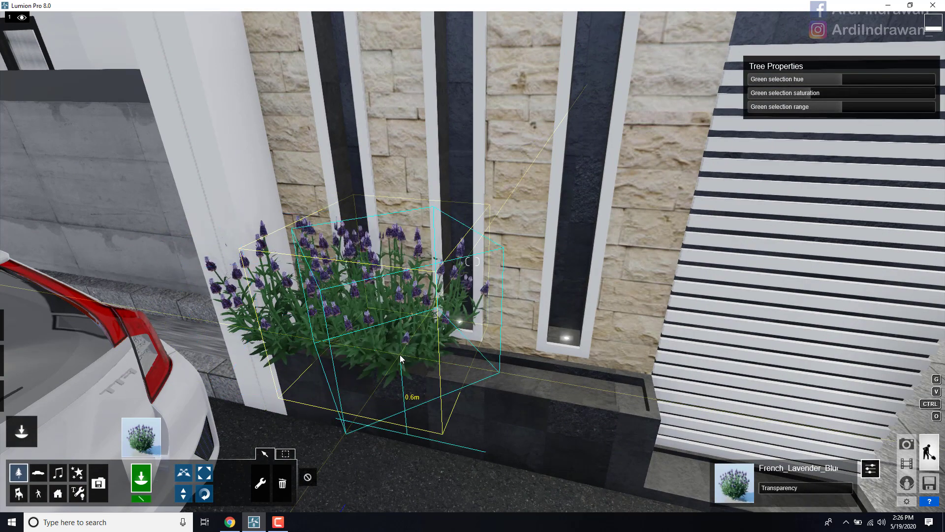
click(468, 365)
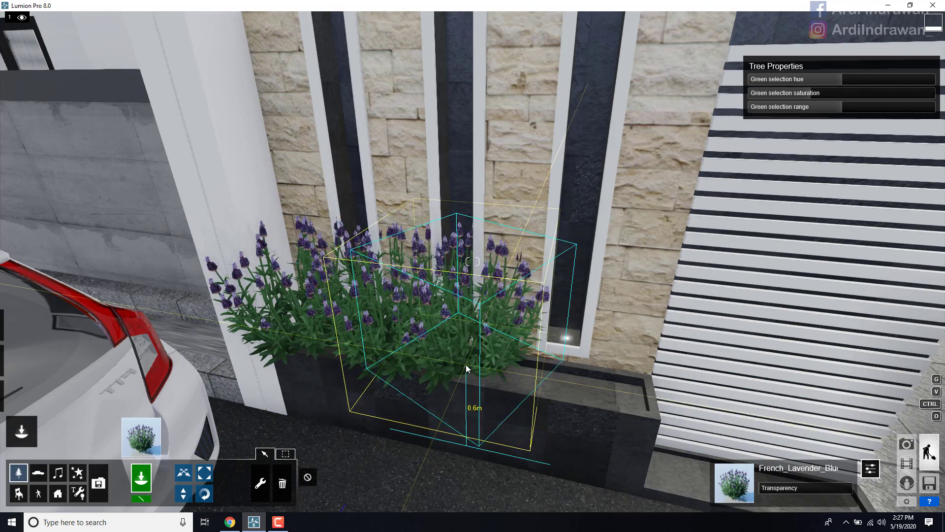
click(559, 384)
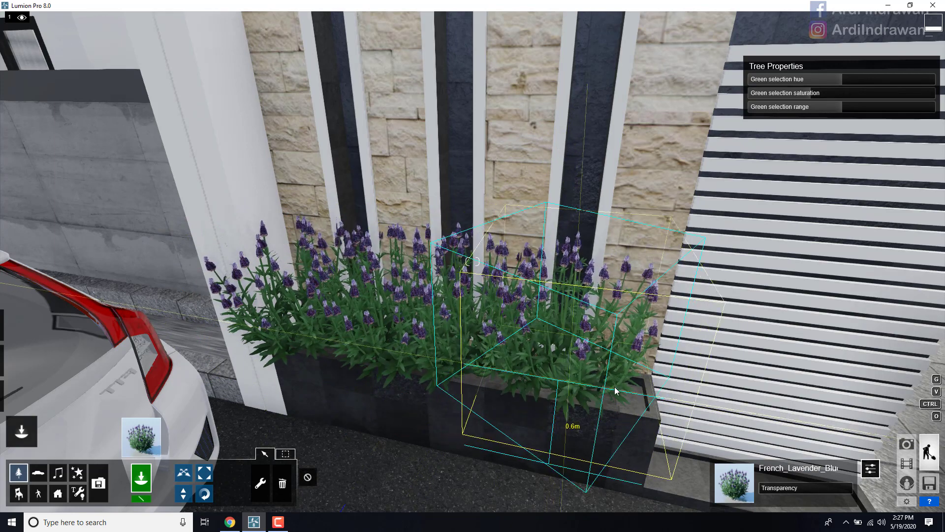
Step: Review the lavender planter together with the whole house front from the street
key(s)
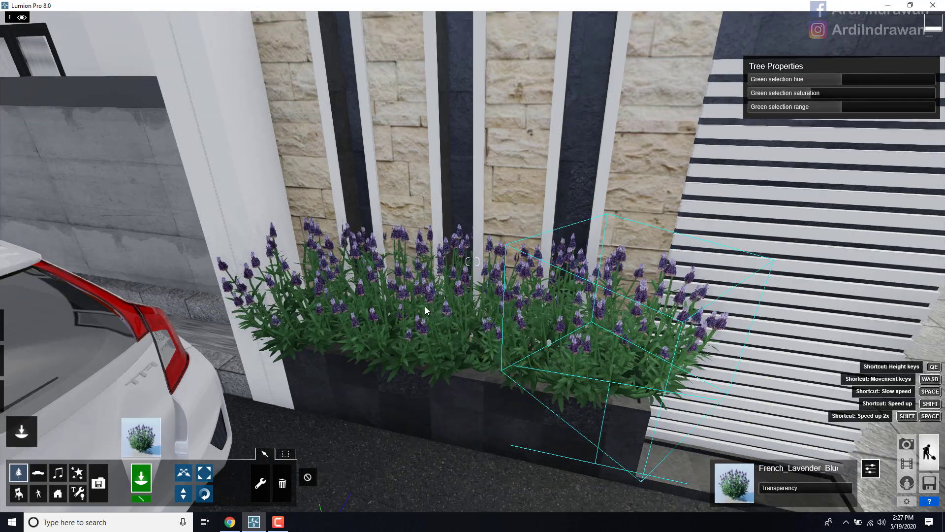
right_drag(424, 306, 433, 229)
key(s)
key(d)
key(s)
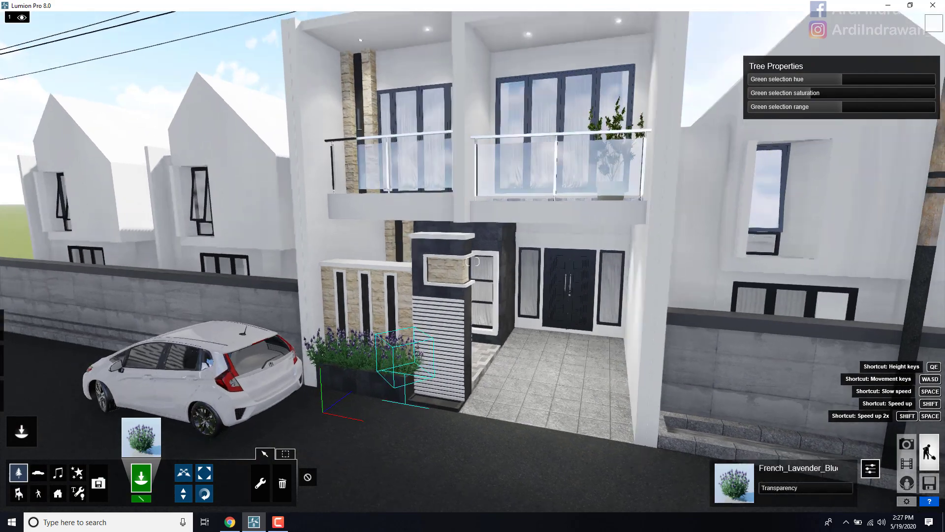
key(q)
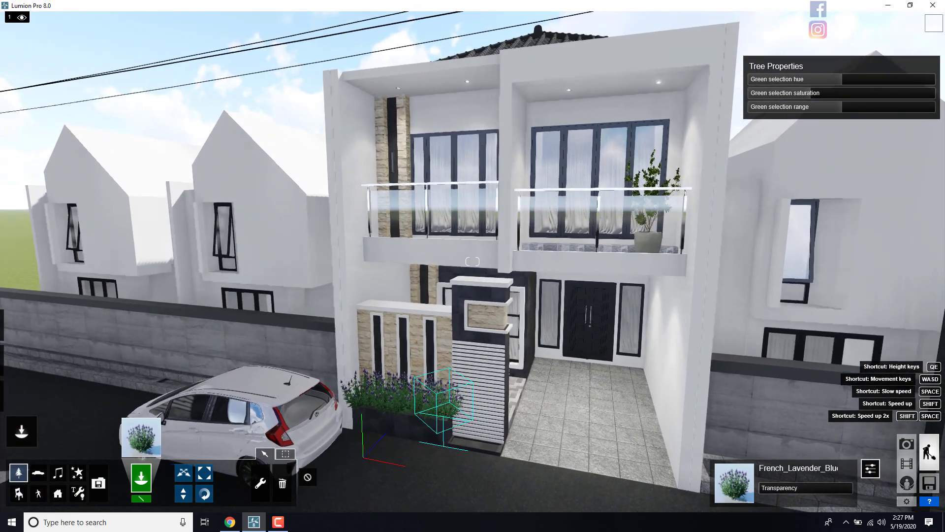
right_drag(435, 268, 452, 279)
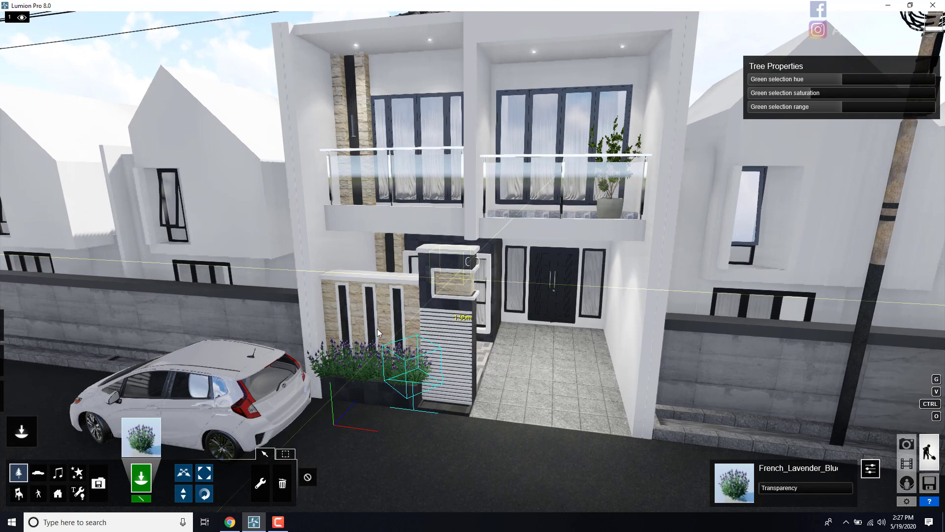
Step: Choose the ElephantEar_003 plant and place one in the small low planter at the foot of the louvred pillar
click(142, 436)
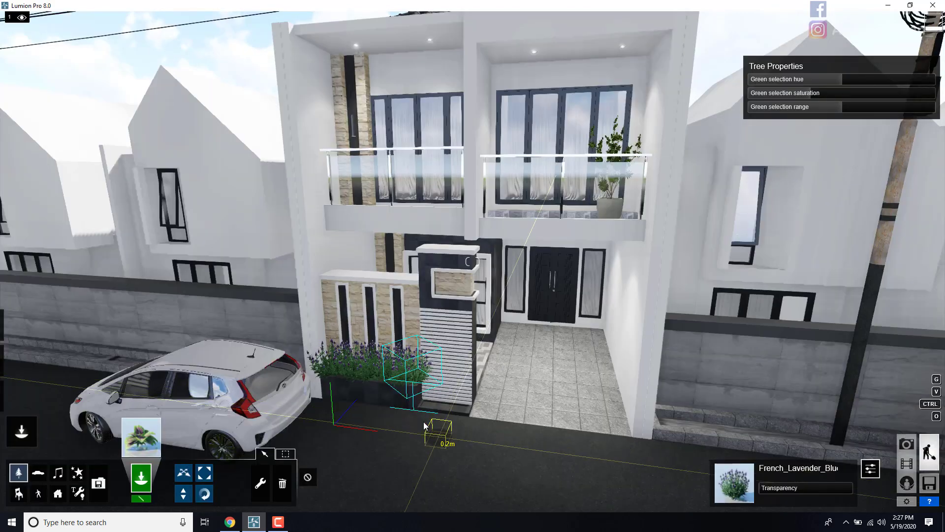
key(q)
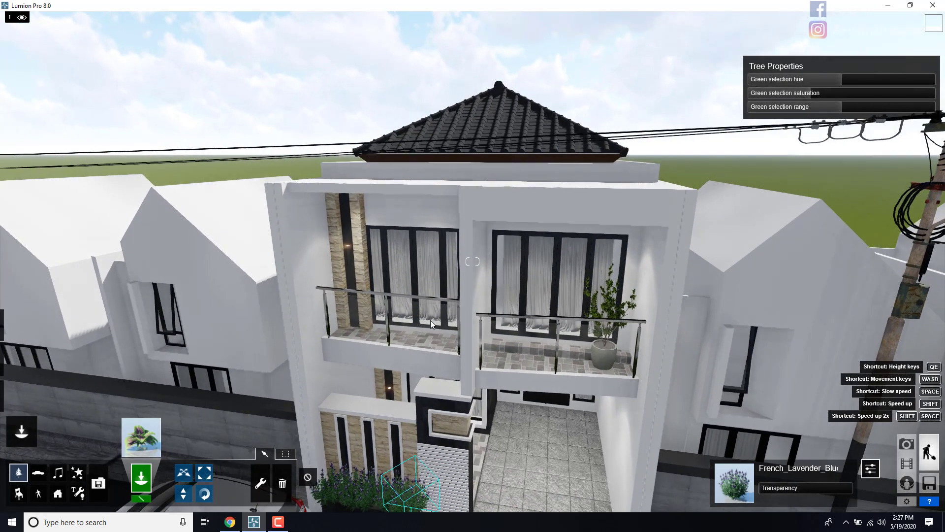
key(a)
right_drag(435, 275, 504, 379)
key(q)
key(w)
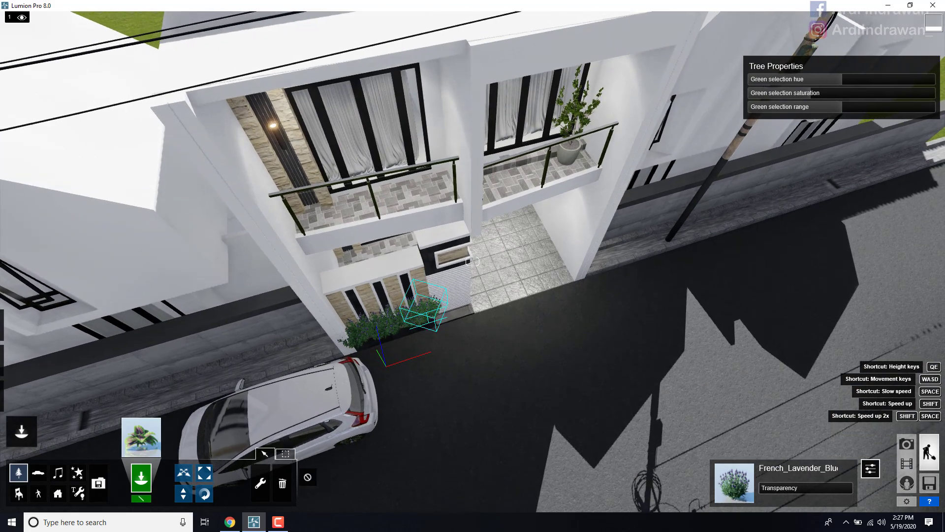
key(w)
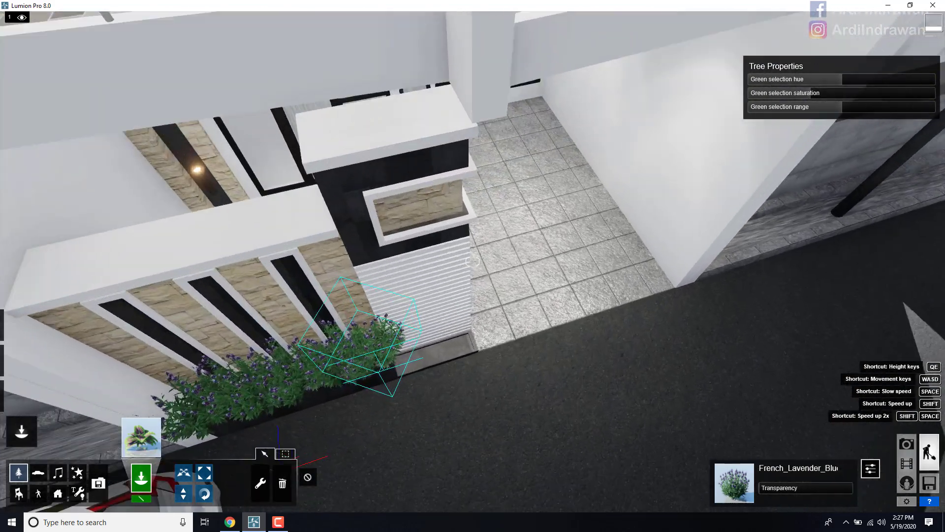
right_drag(473, 261, 473, 295)
key(s)
key(q)
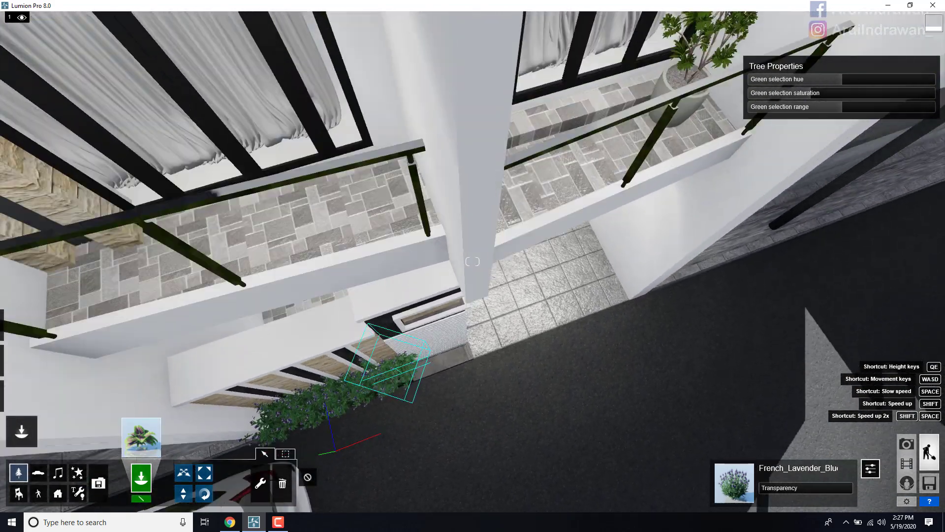
key(e)
key(s)
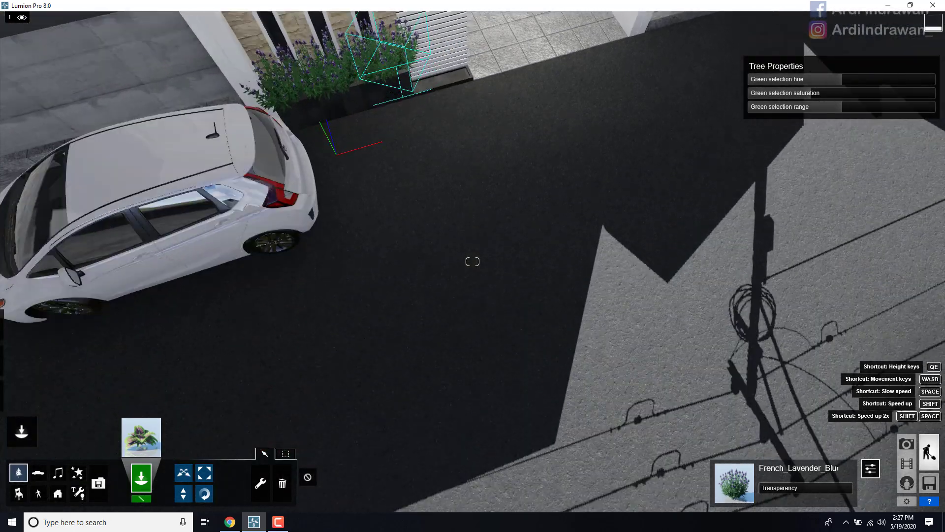
right_drag(472, 262, 473, 172)
key(w)
right_drag(436, 275, 473, 340)
key(a)
key(w)
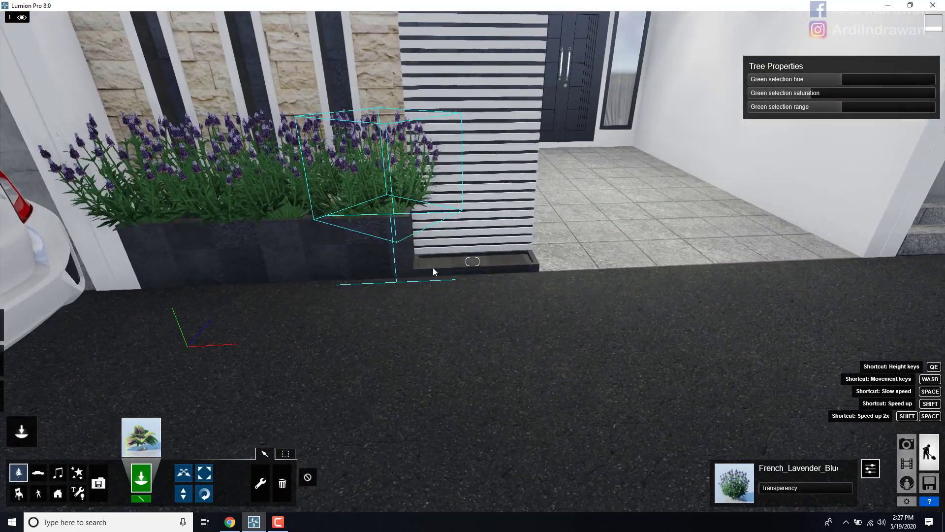
click(480, 262)
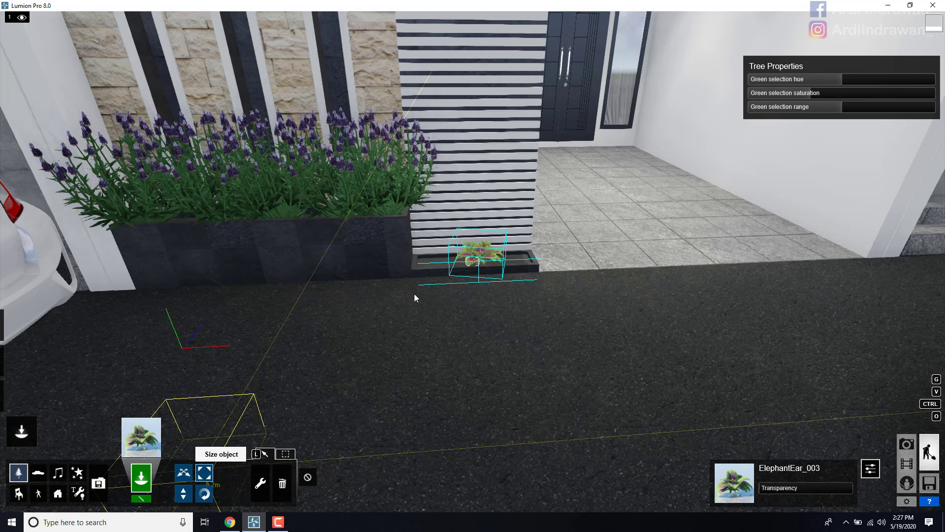
Step: Enlarge the elephant ear plant with Size object until its leaves span the width of the louvred pillar
drag(478, 254, 451, 171)
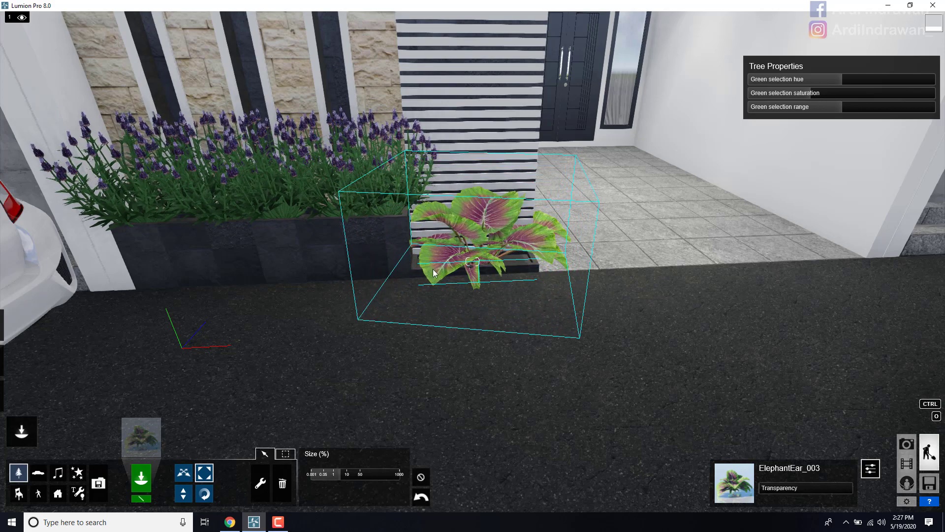
key(s)
right_drag(419, 355, 394, 333)
key(s)
key(d)
key(w)
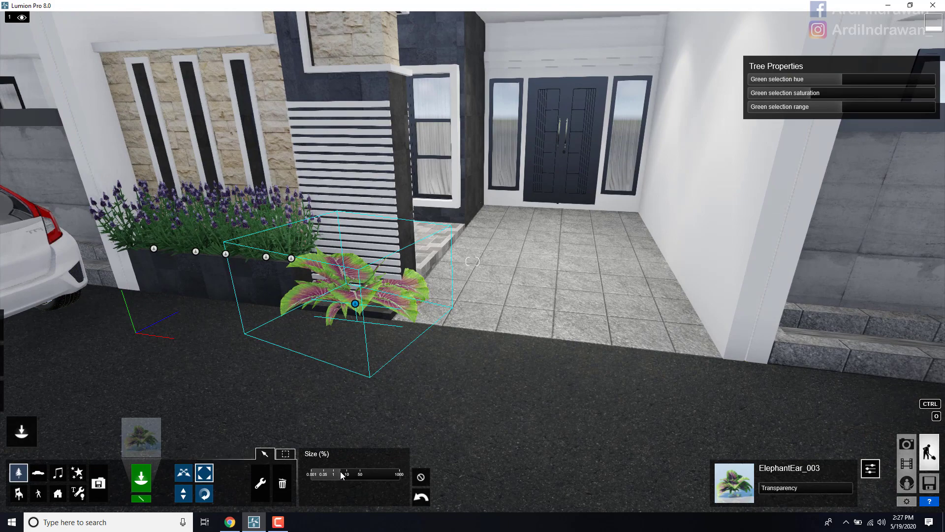
Step: Shrink the elephant ear plant until its leaves fit within the small low planter at the foot of the louvred pillar
drag(344, 471, 339, 472)
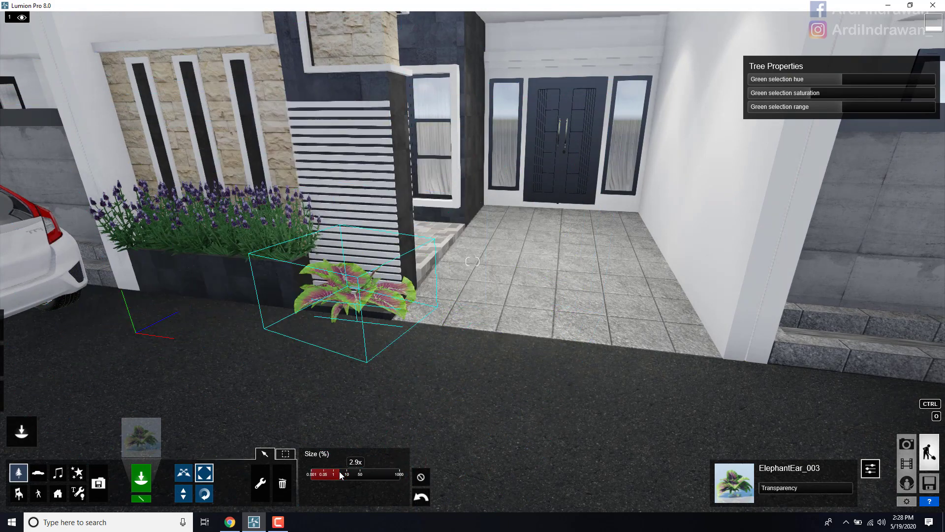
key(s)
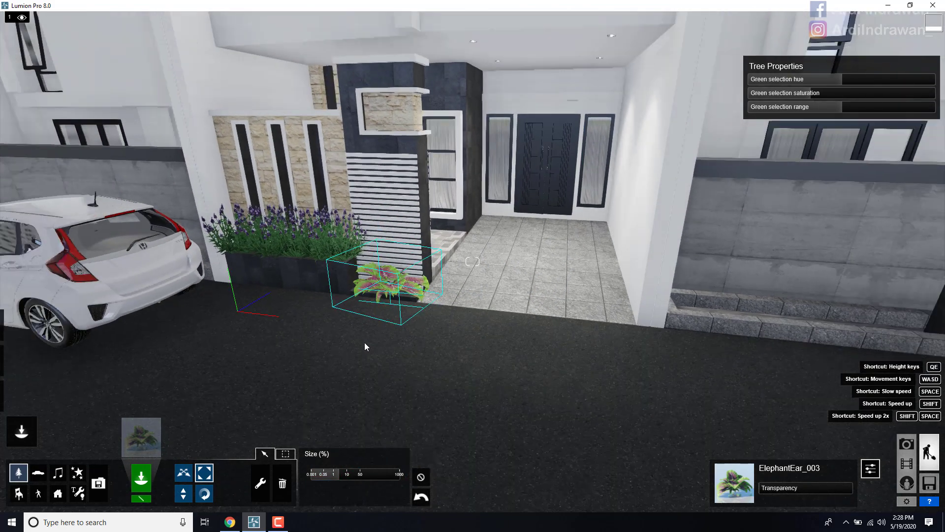
right_drag(364, 342, 365, 306)
key(w)
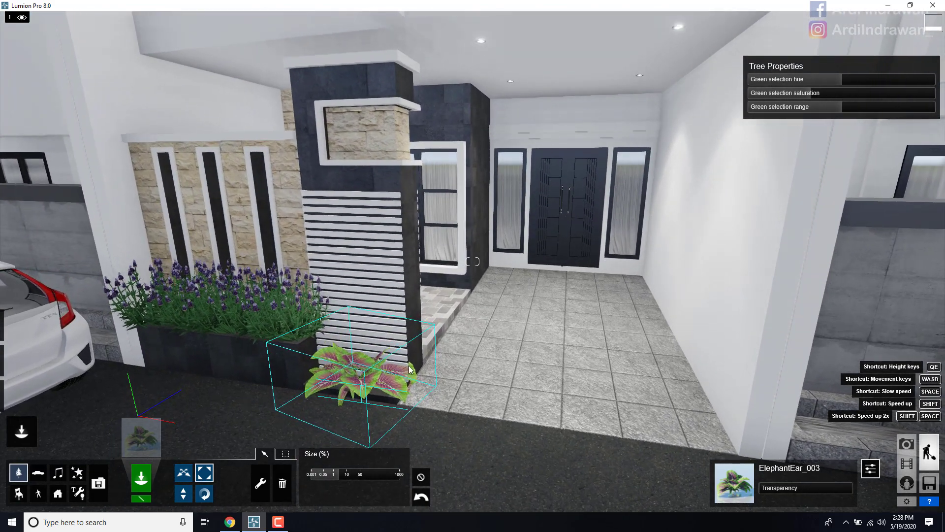
key(s)
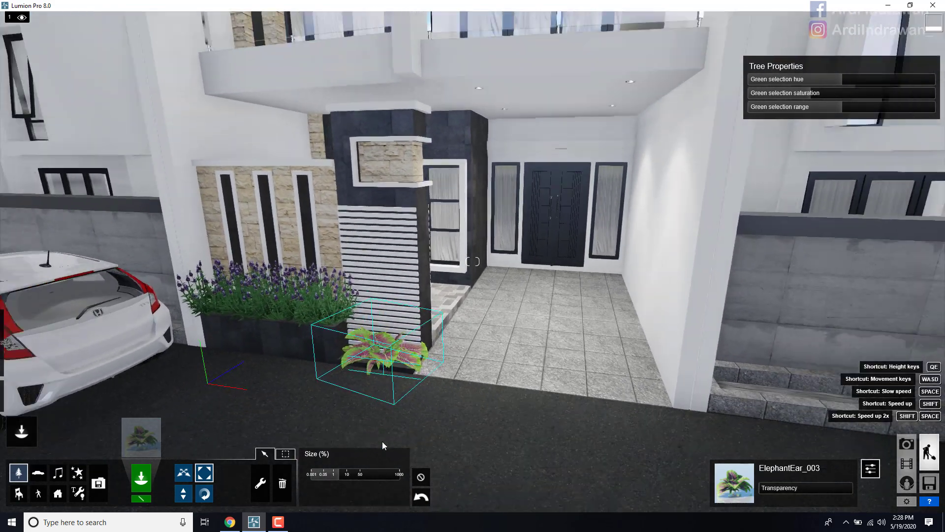
drag(334, 474, 335, 474)
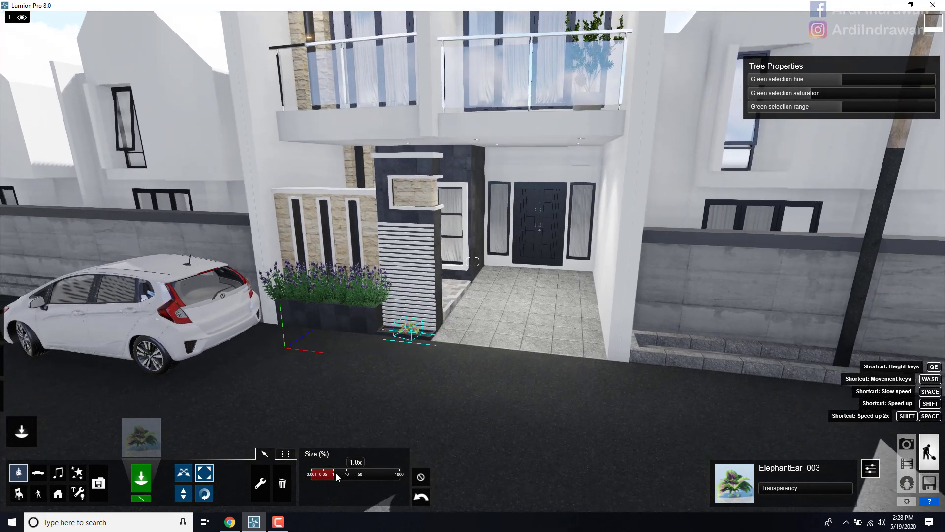
key(w)
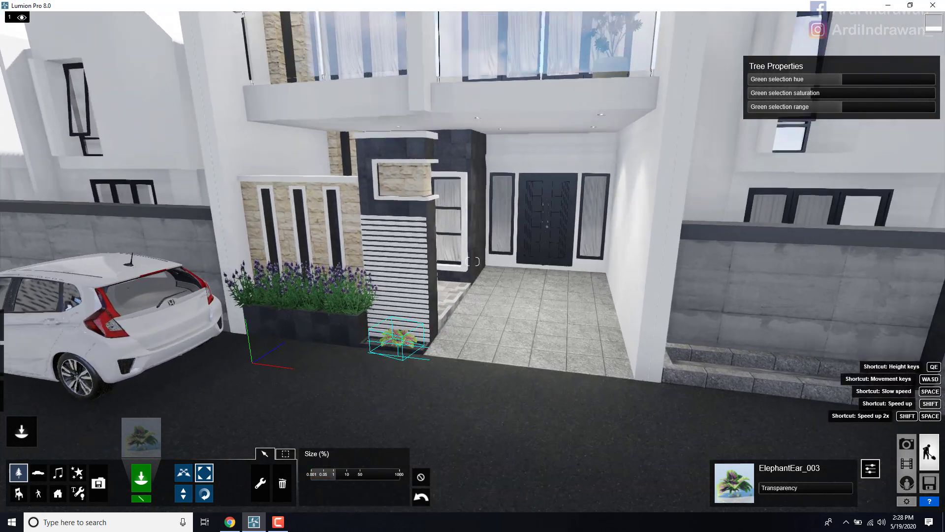
right_drag(407, 337, 374, 290)
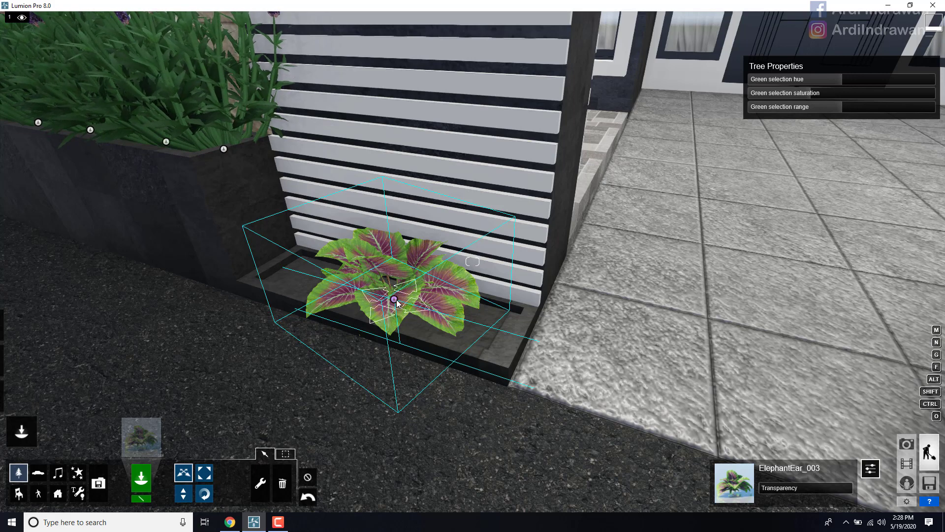
Step: Duplicate the elephant ear plant along the small low planter so that a row of three fills it
alt+drag(387, 301, 471, 325)
right_drag(472, 325, 311, 187)
key(s)
key(s)
key(a)
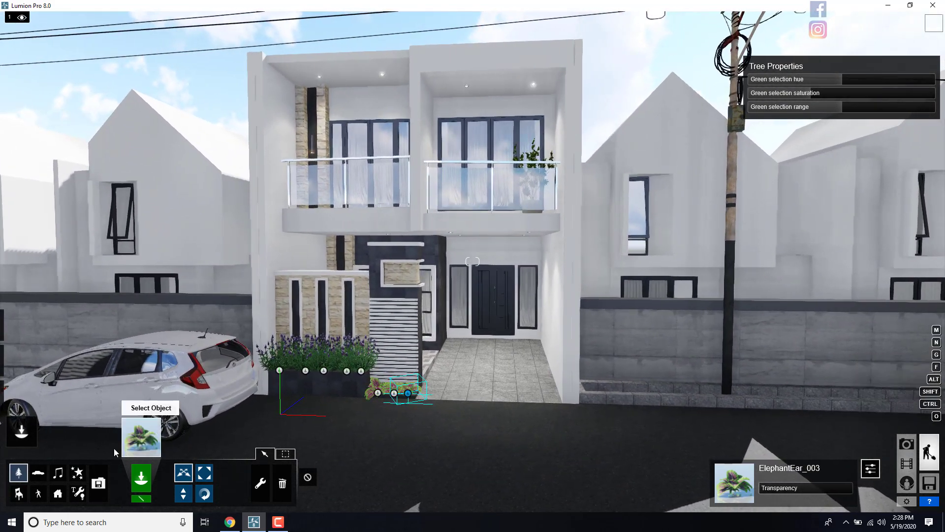
Step: Look through the Nature Library's plant pages 5 to 7 and its palm, grass, conifer, and medium and large leaf tree categories for another plant
click(132, 445)
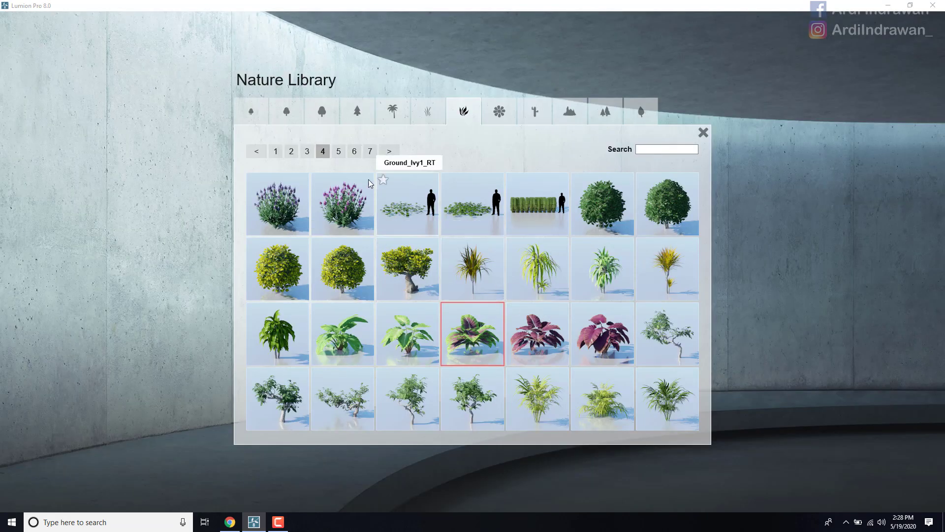
click(338, 151)
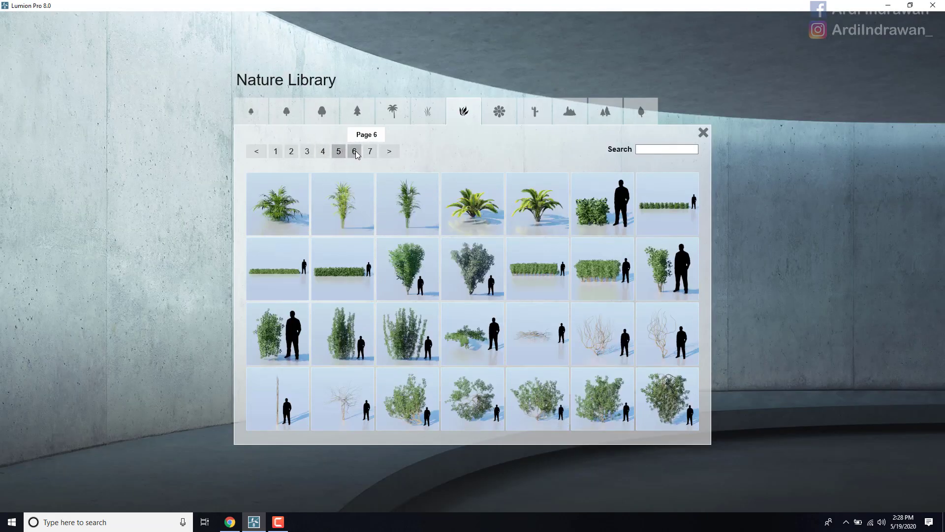
click(355, 152)
click(370, 153)
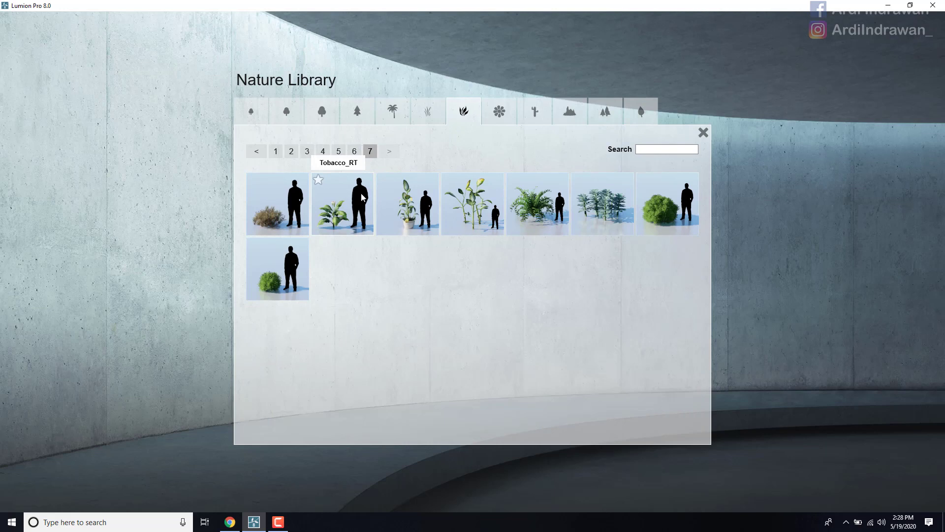
click(403, 112)
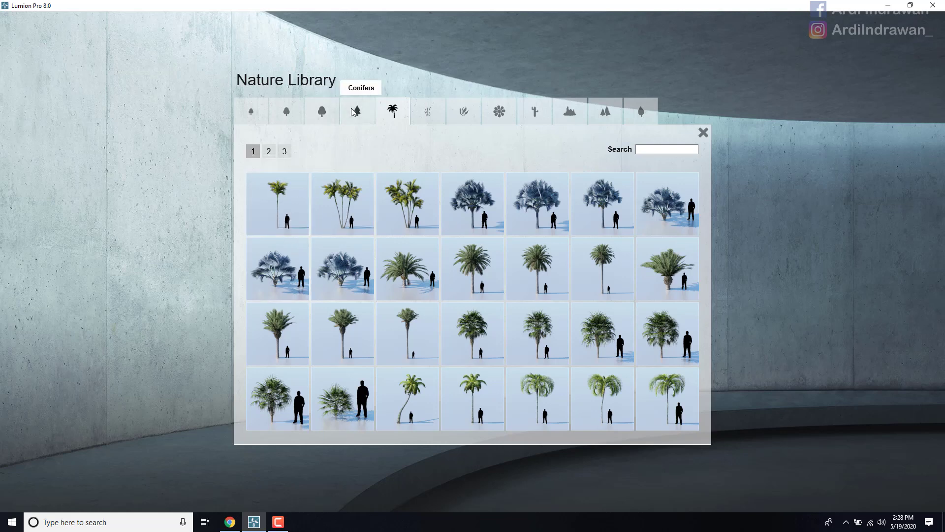
click(427, 112)
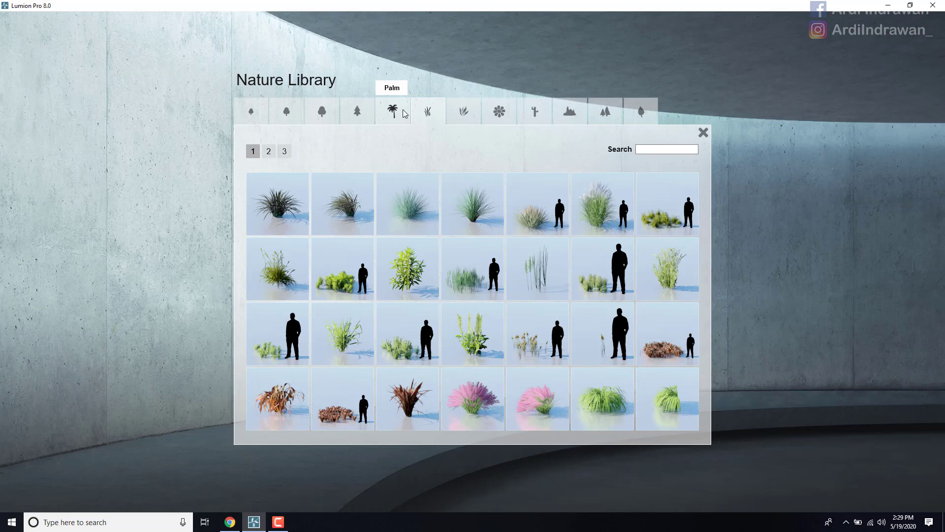
click(401, 112)
click(355, 115)
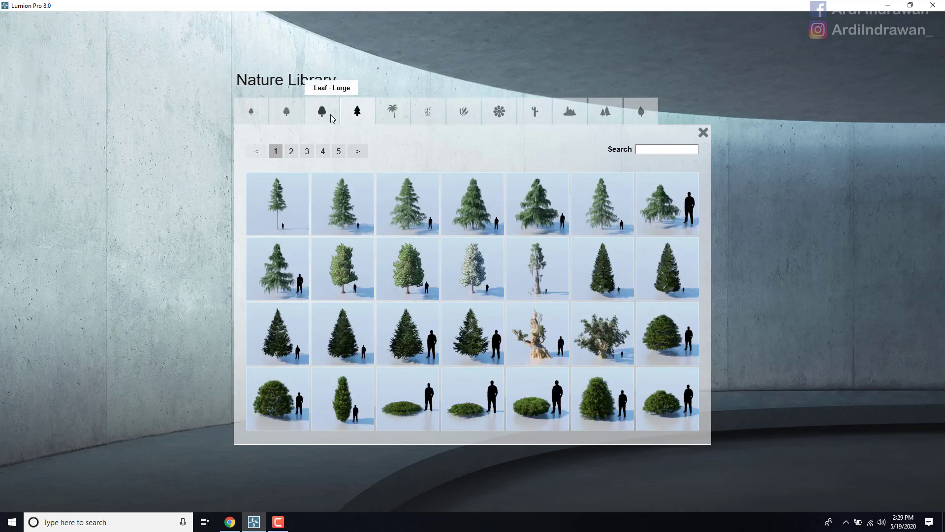
click(330, 114)
click(286, 113)
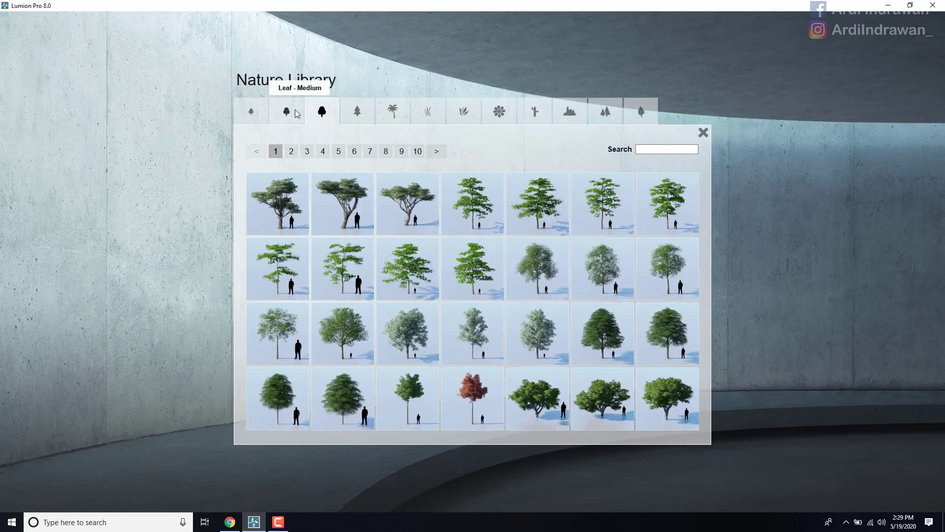
click(329, 111)
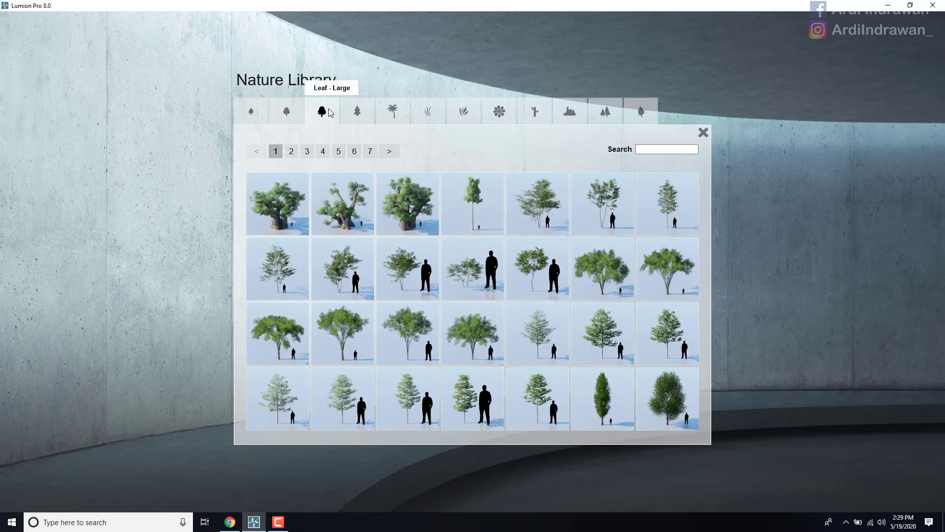
click(356, 112)
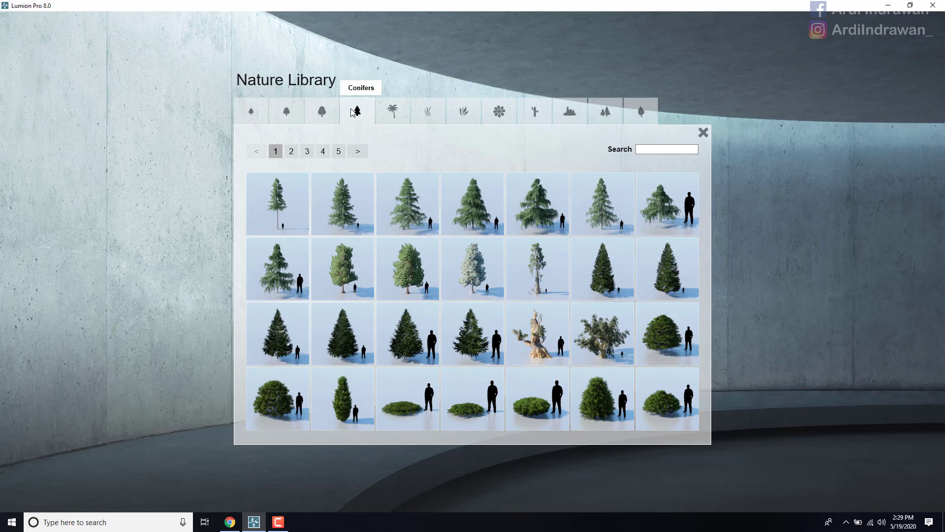
click(398, 112)
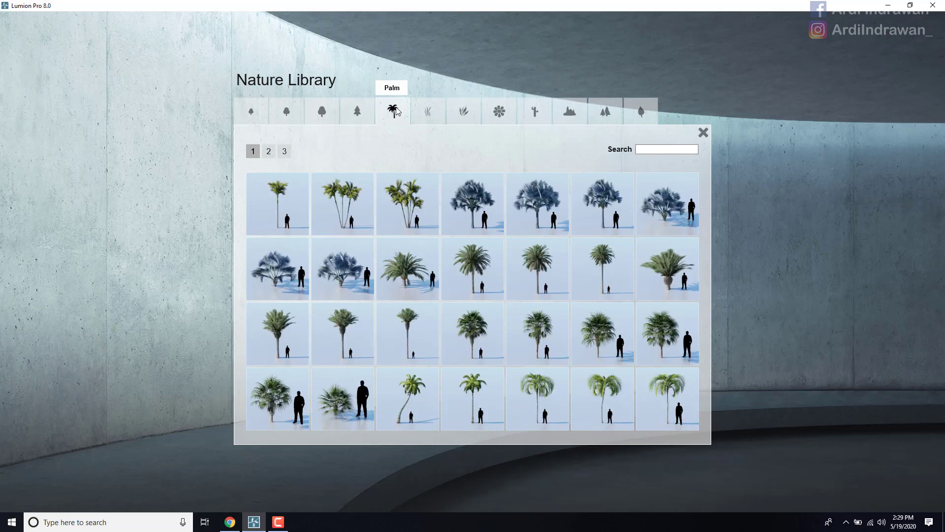
click(428, 112)
Step: Choose the Dieffenbachia_006 plant and place one among the elephant ears in the low planter by the louvred pillar
click(461, 114)
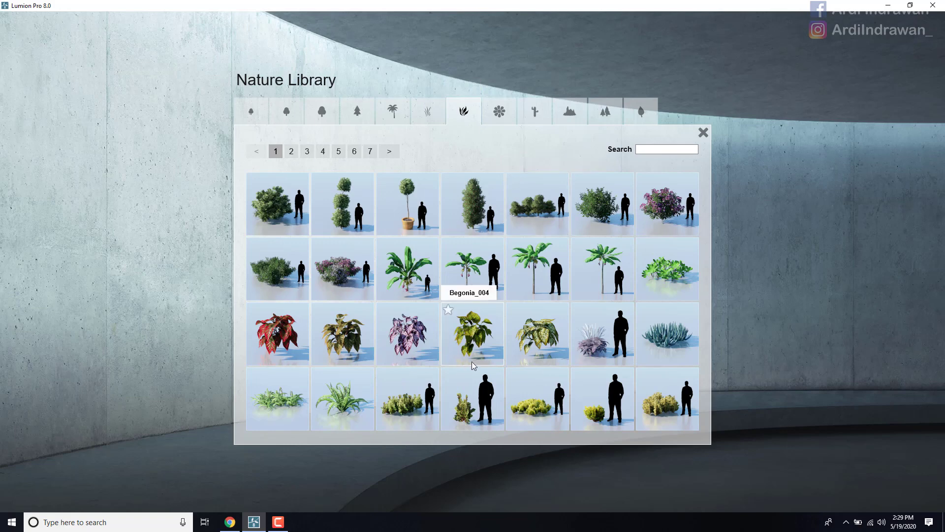
click(293, 152)
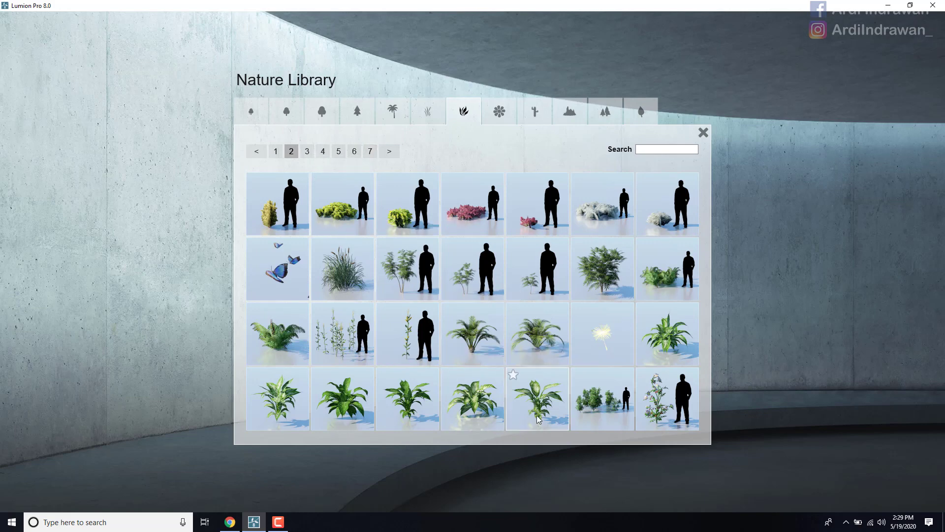
click(498, 424)
key(w)
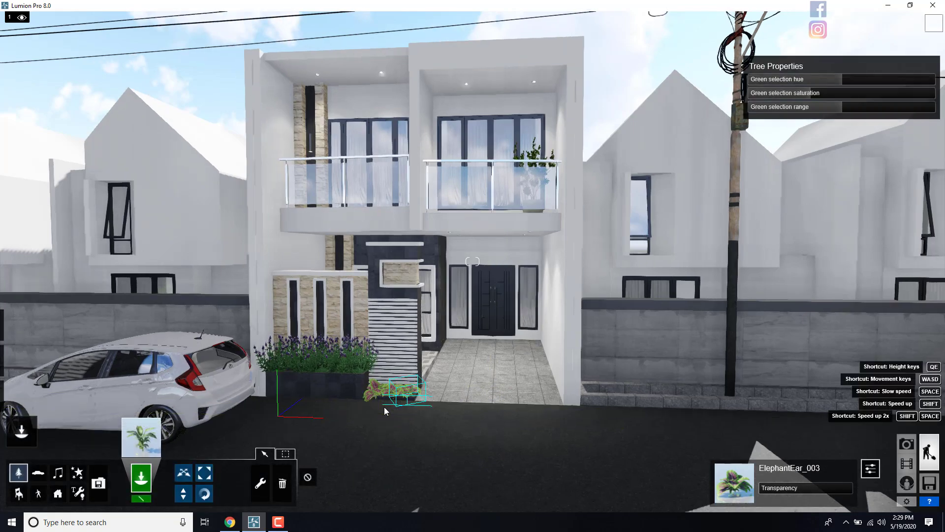
key(w)
key(s)
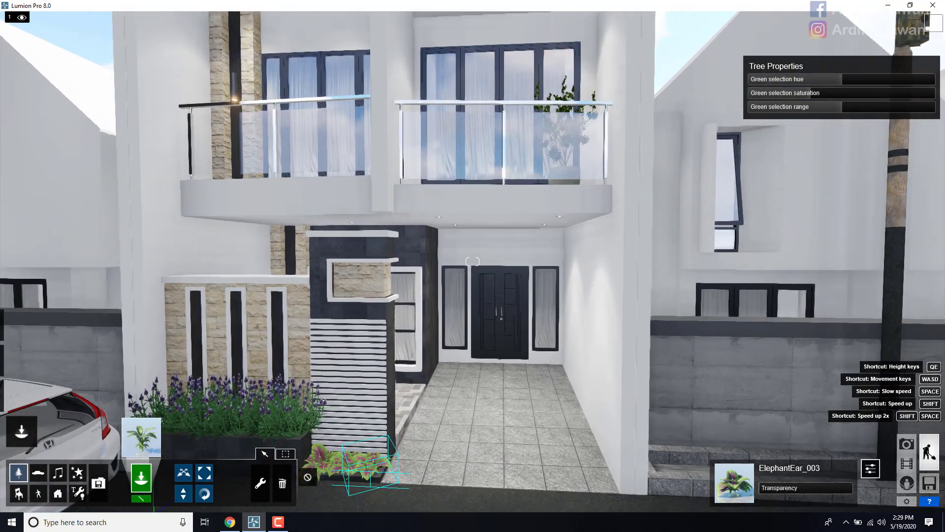
right_drag(365, 460, 370, 303)
key(w)
key(w)
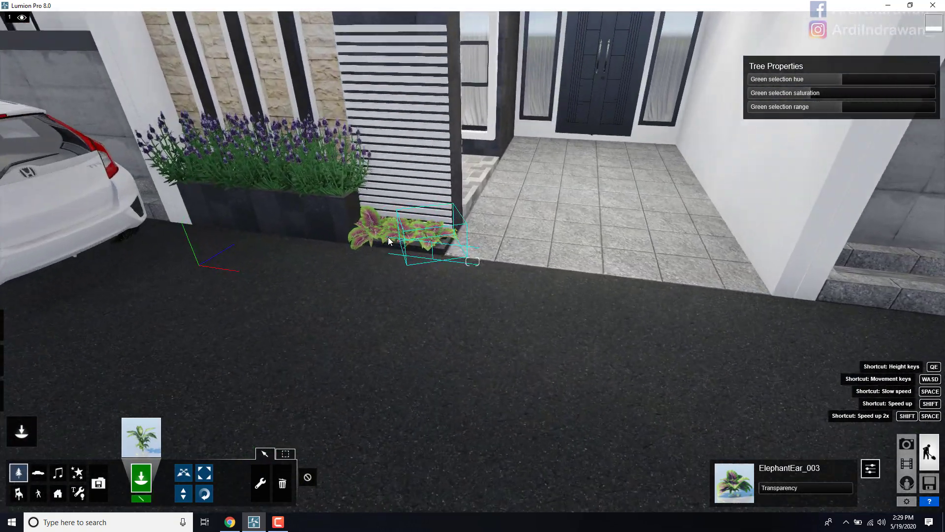
drag(393, 240, 395, 235)
drag(349, 169, 341, 156)
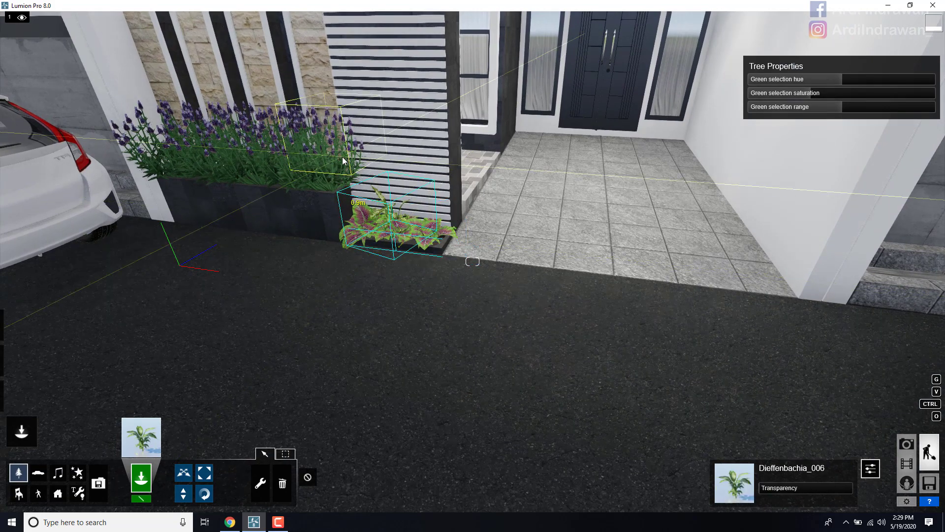
Step: Enlarge the dieffenbachia with Size object so that it rises clearly above the elephant ear leaves
key(w)
key(s)
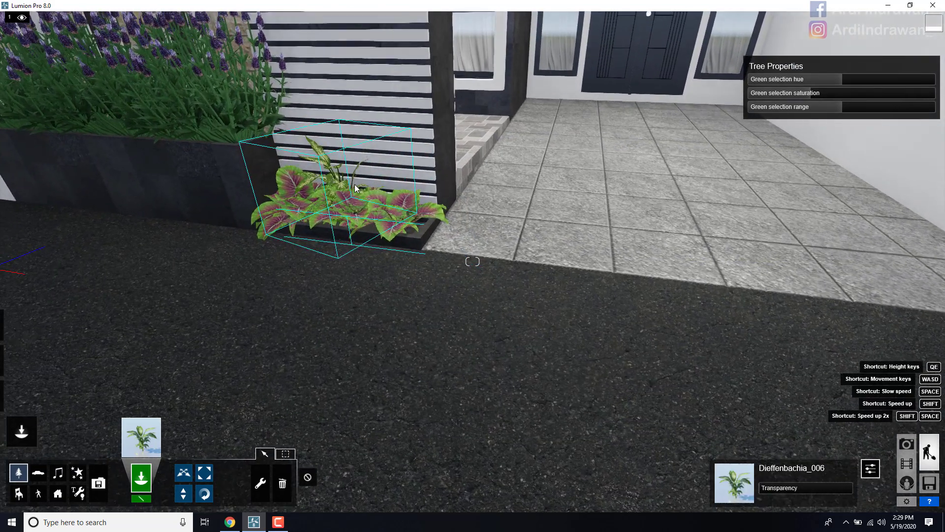
click(264, 453)
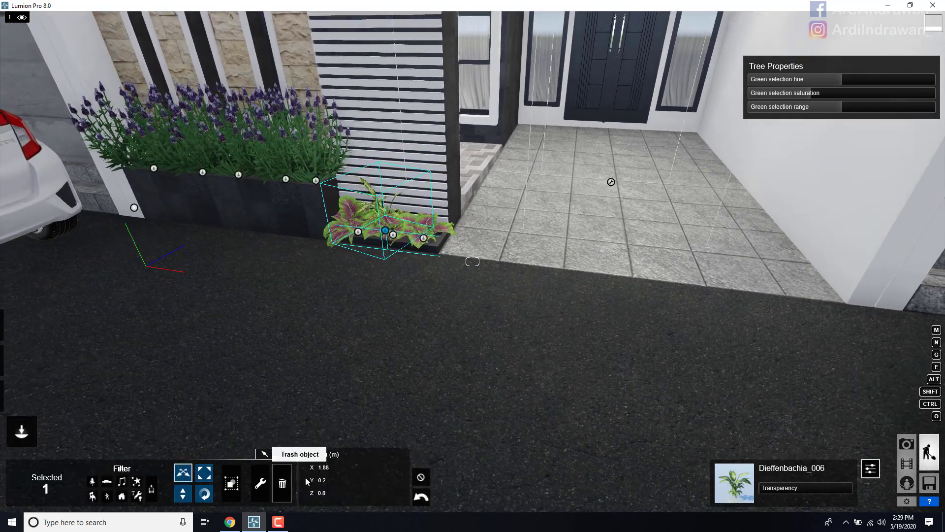
click(262, 454)
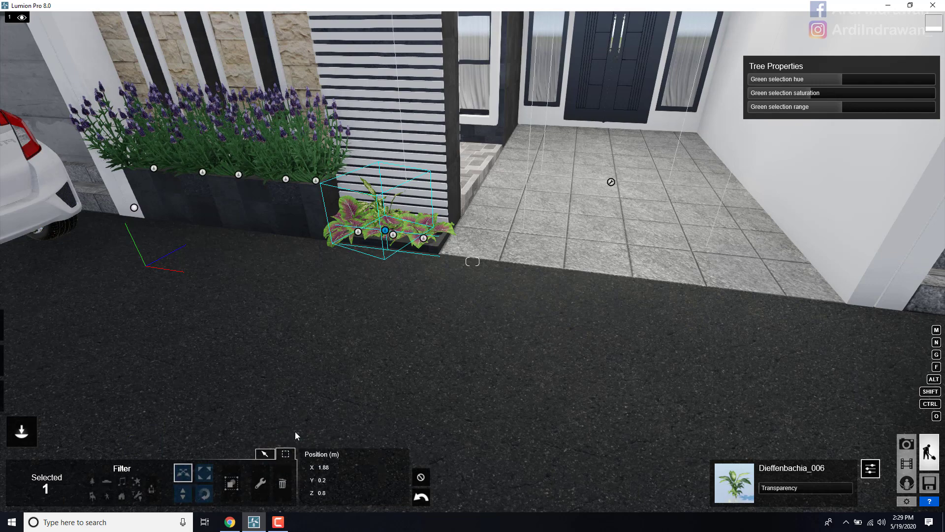
click(209, 479)
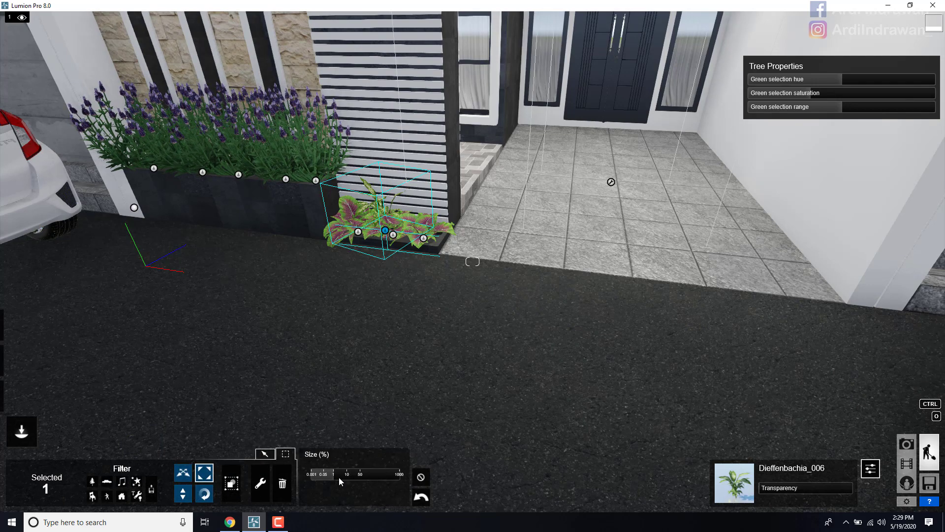
drag(339, 477, 337, 478)
Step: Deselect the dieffenbachia and review the finished planters together with the whole house front from the street
right_drag(337, 477, 343, 394)
key(s)
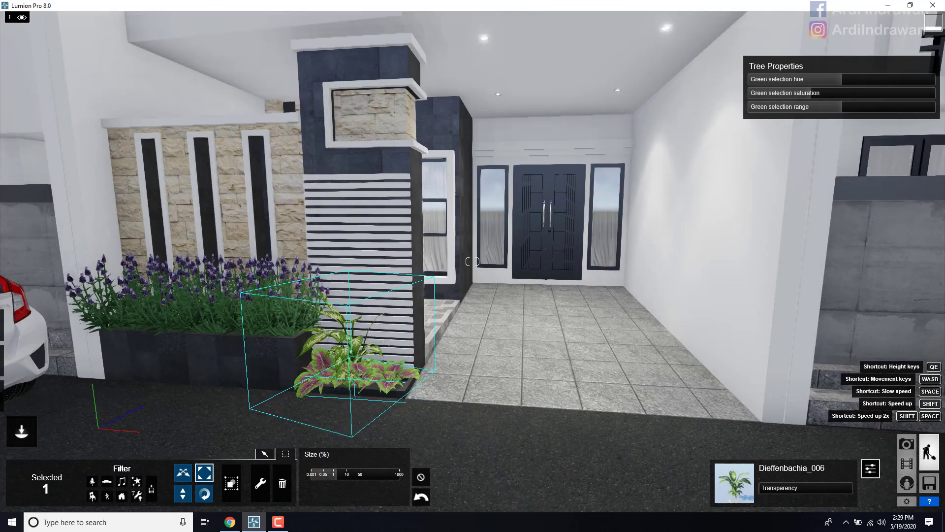
key(s)
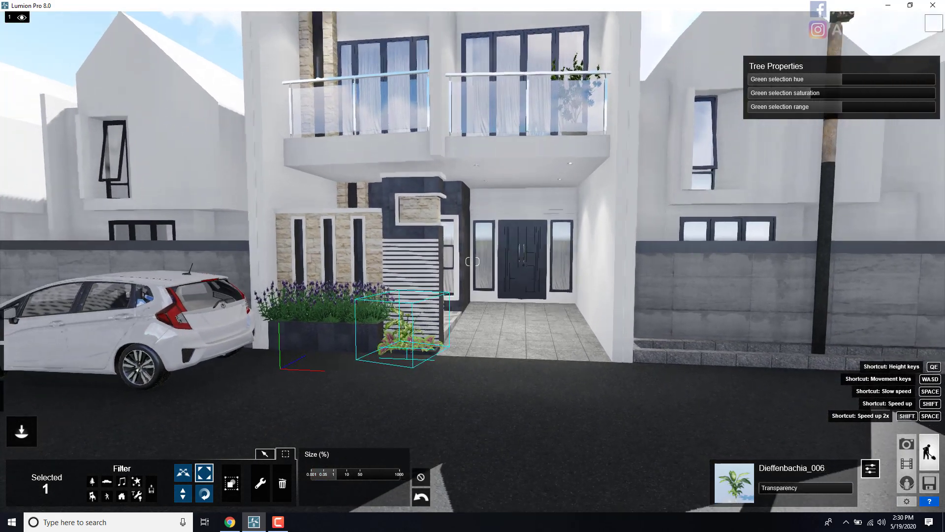
key(s)
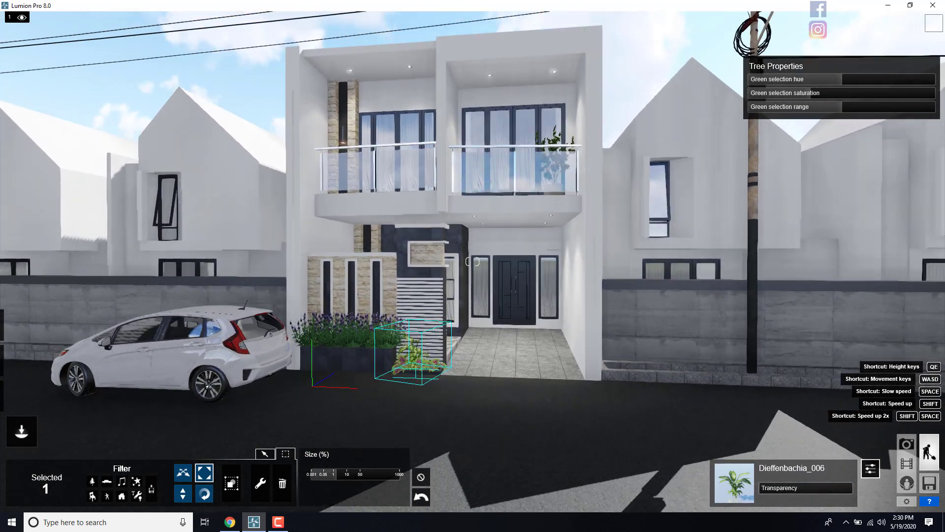
right_drag(367, 372, 367, 360)
key(w)
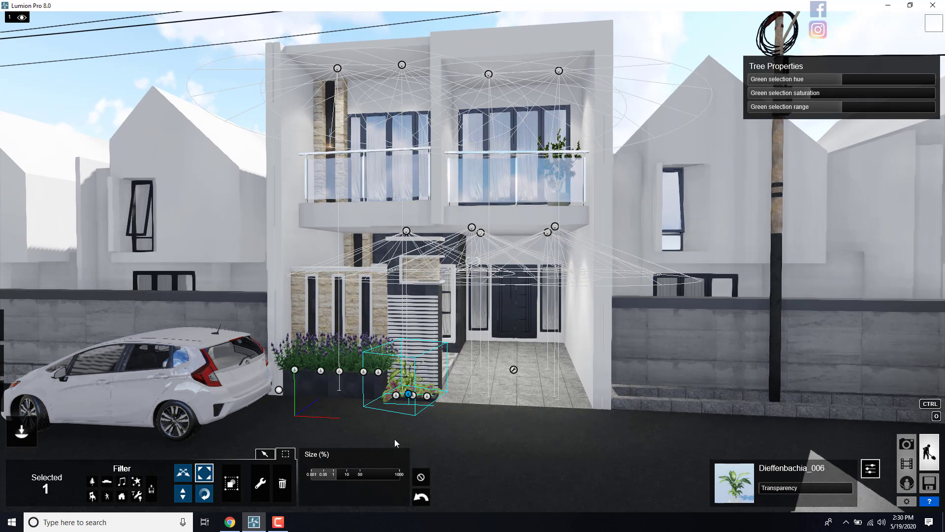
click(265, 453)
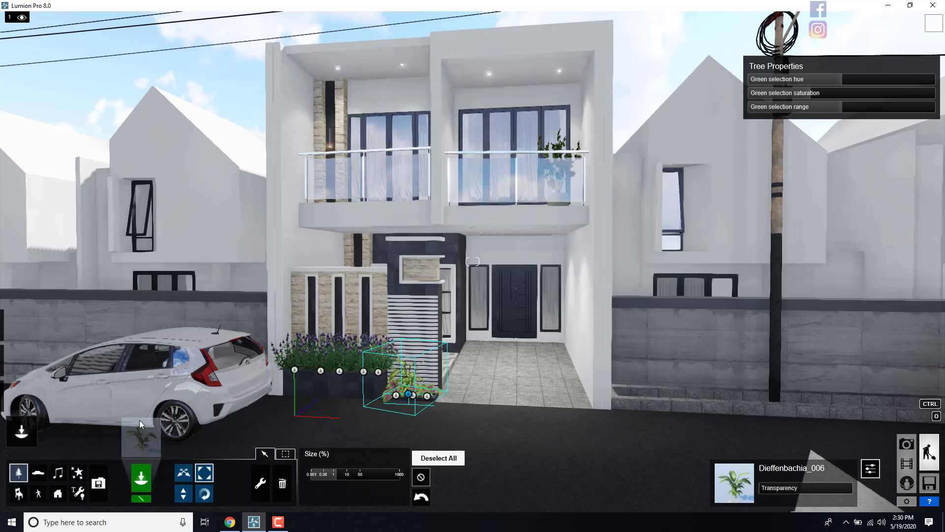
click(422, 478)
right_drag(167, 446, 141, 439)
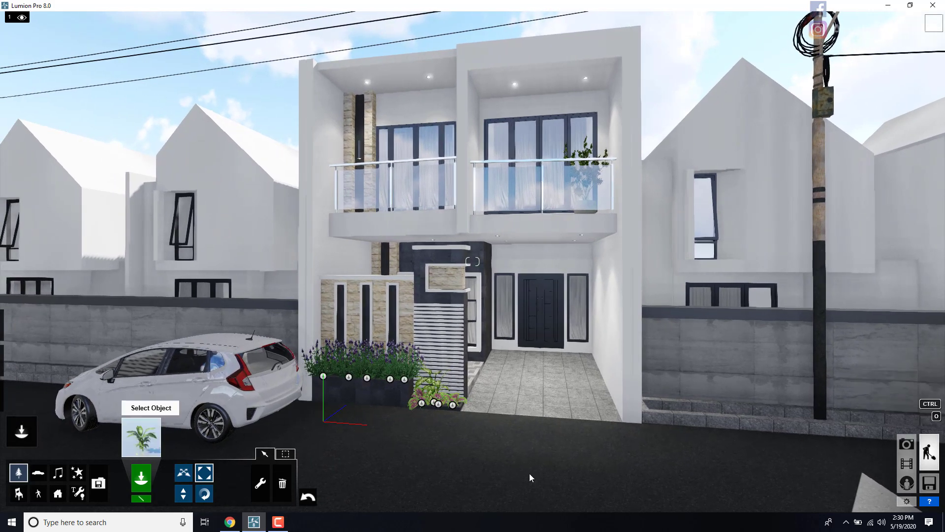
scroll(572, 460, up, 3)
scroll(606, 431, down, 2)
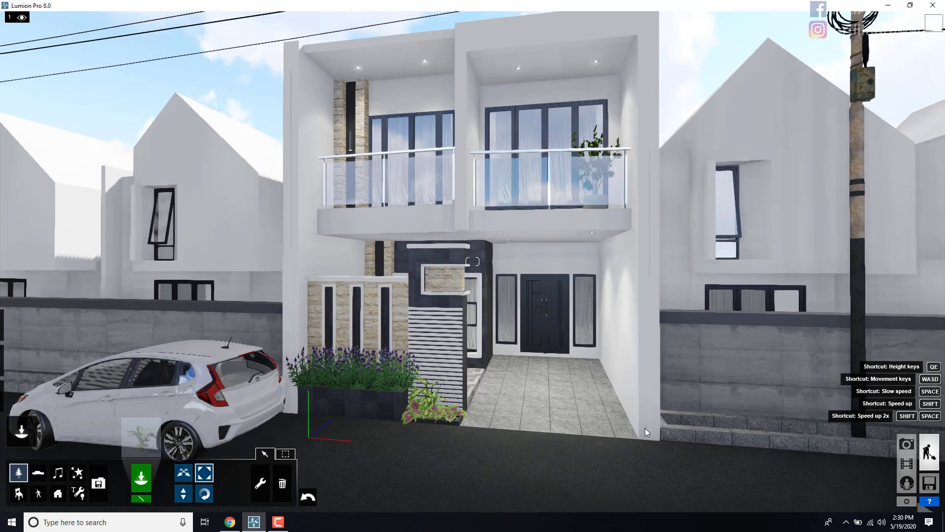
Step: Review the house front with its planters and neighbouring houses from farther and nearer along the street
scroll(645, 427, down, 4)
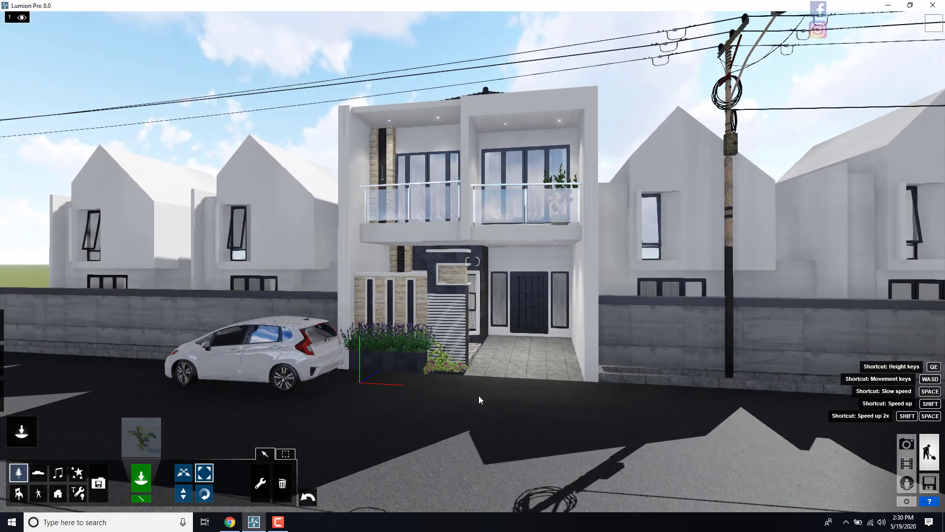
scroll(478, 395, up, 5)
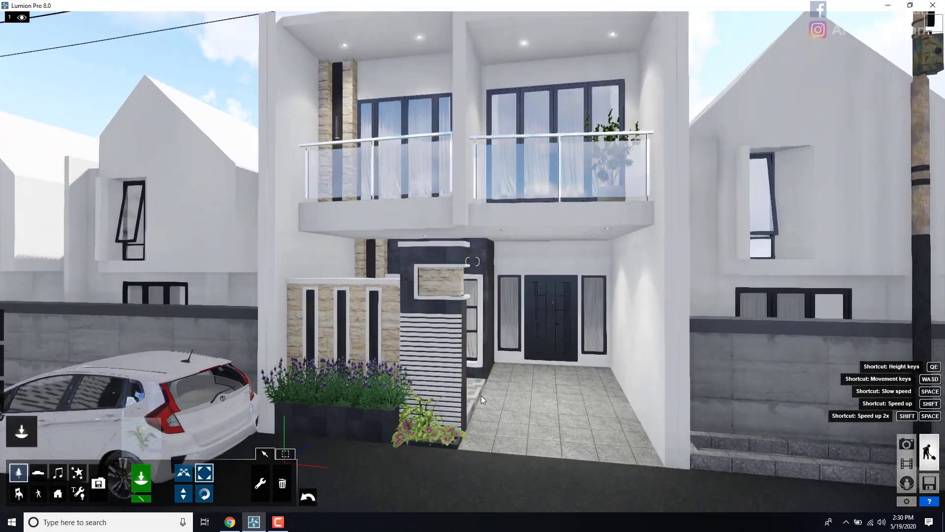
scroll(481, 395, up, 3)
right_drag(481, 395, 512, 394)
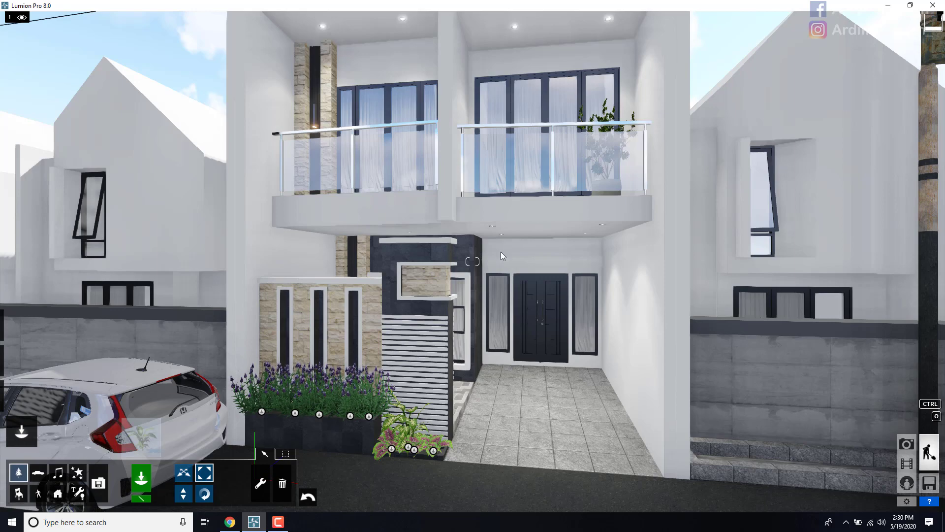
right_drag(500, 253, 598, 274)
key(d)
key(a)
key(w)
key(s)
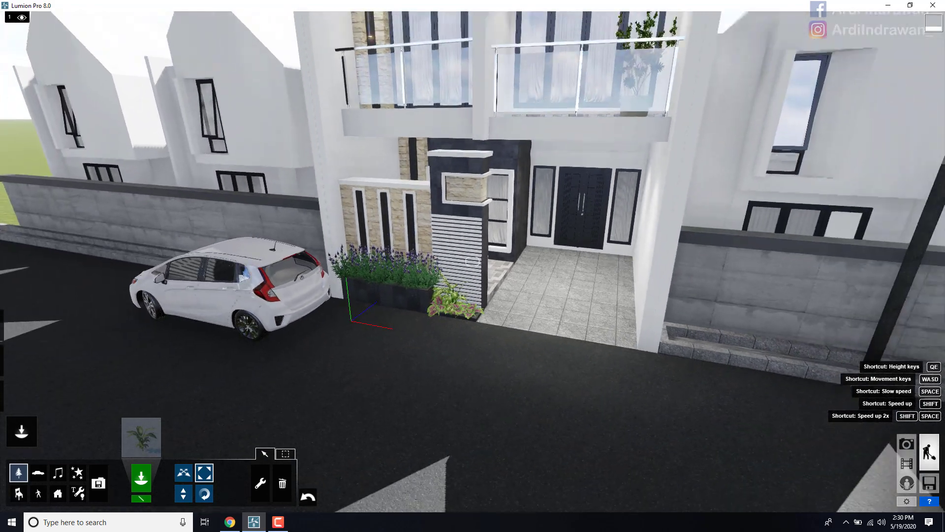
Step: Inspect the front planters, louvred pillar and tiled entrance area up close from a raised viewpoint
key(w)
key(w)
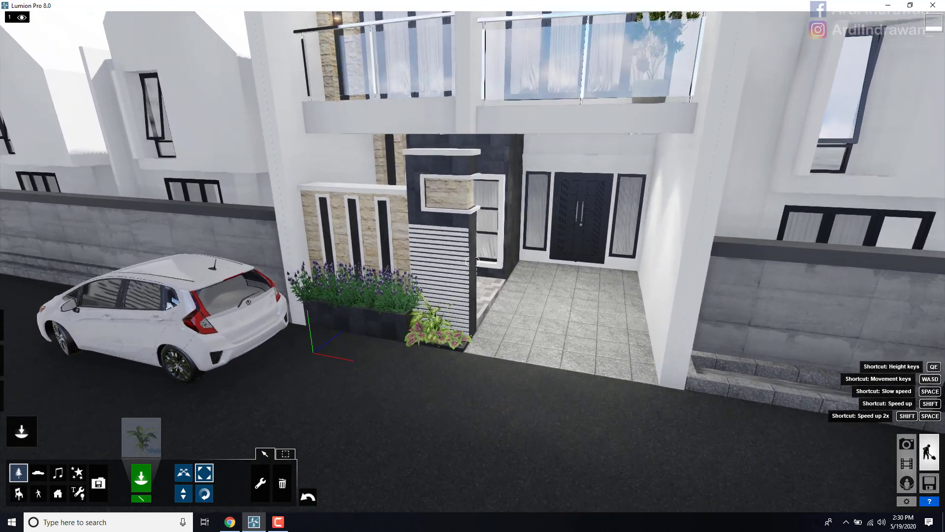
key(w)
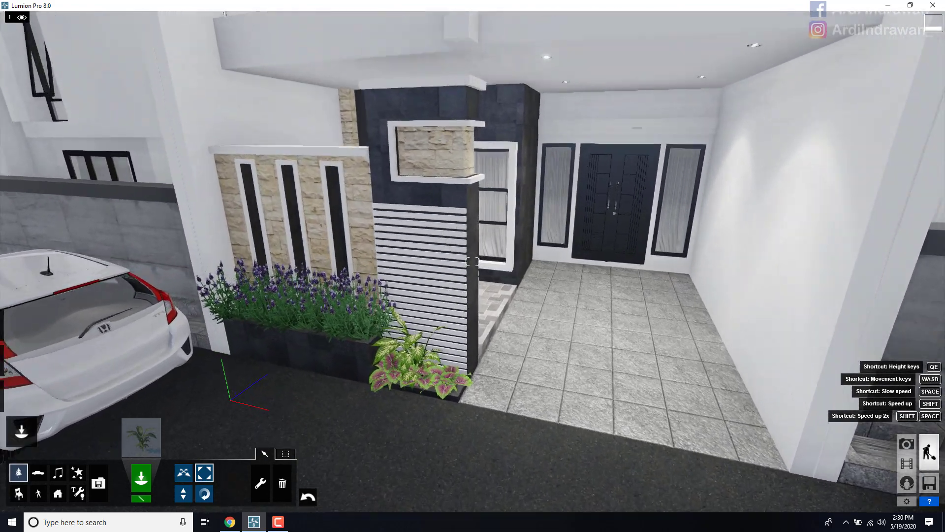
key(s)
key(s)
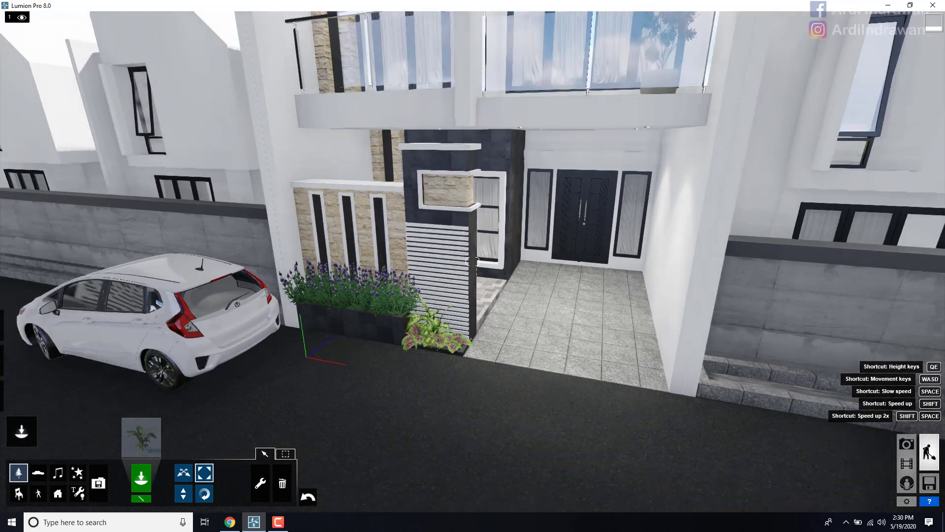
key(w)
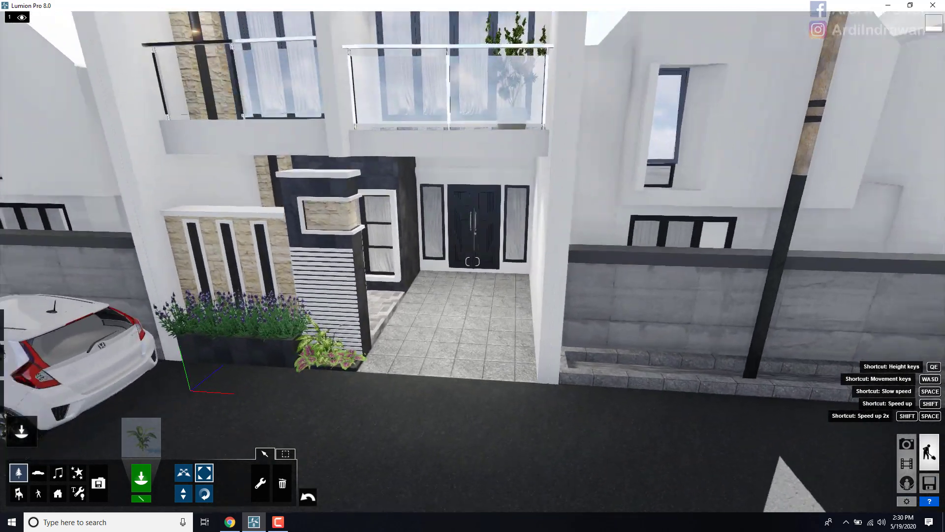
key(s)
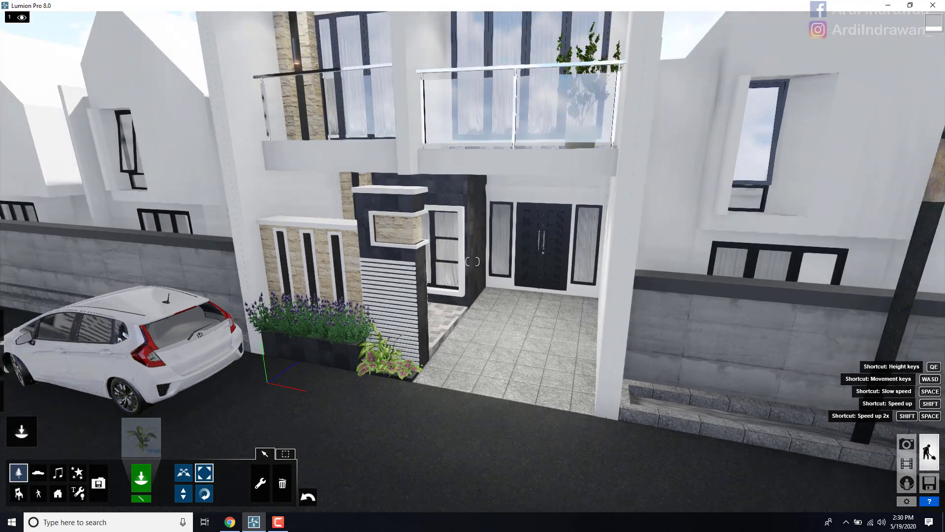
key(w)
key(w)
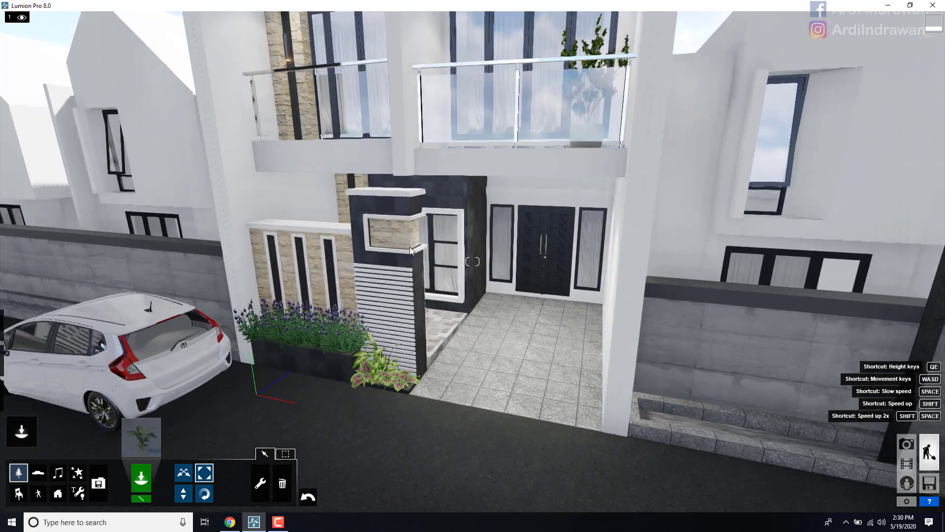
key(s)
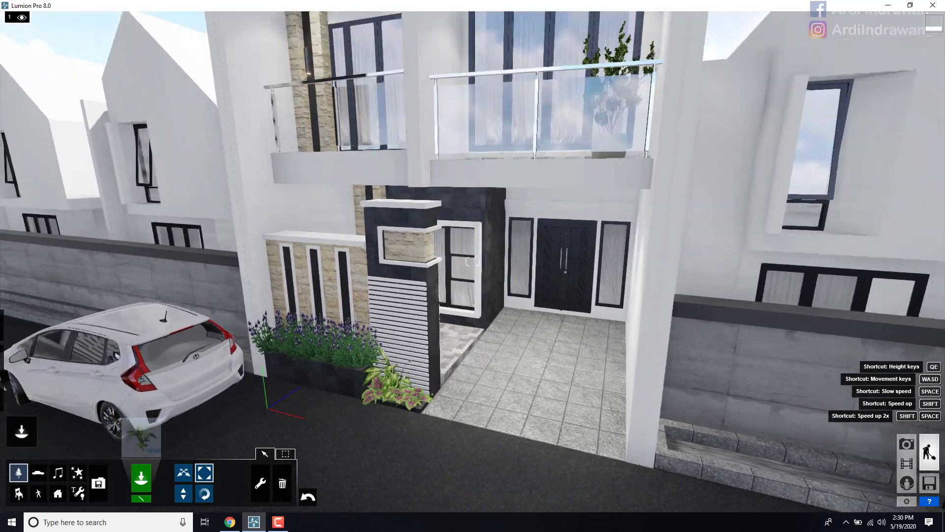
Step: Examine the facade from street level and from above, checking the balconies, planters and front door area
key(e)
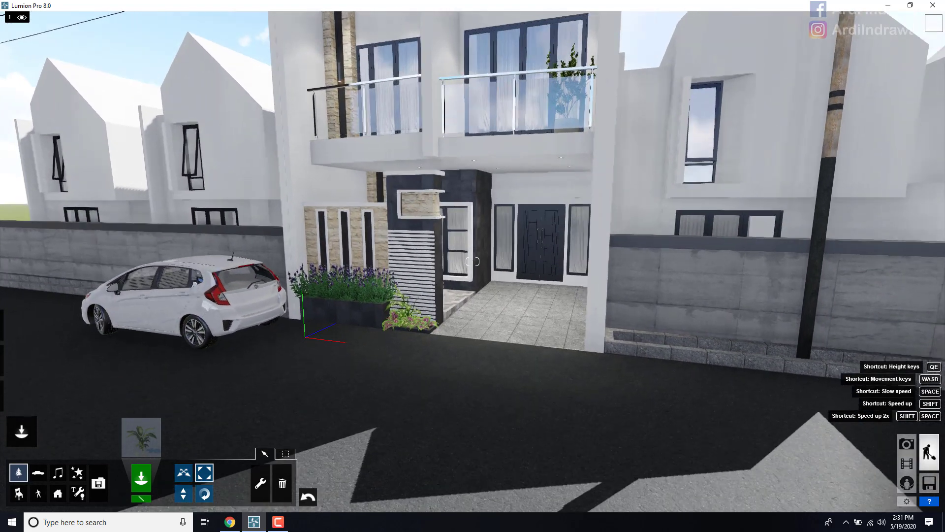
key(a)
right_drag(473, 261, 514, 261)
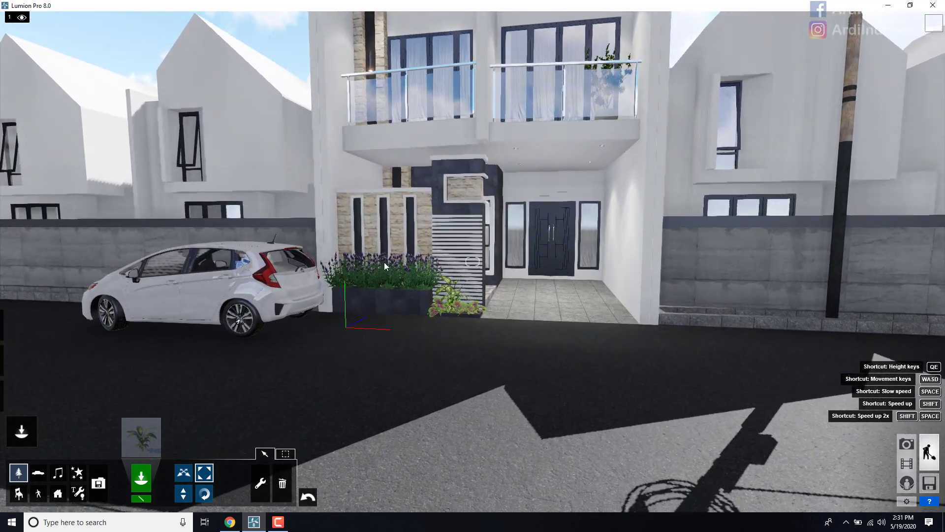
key(e)
key(q)
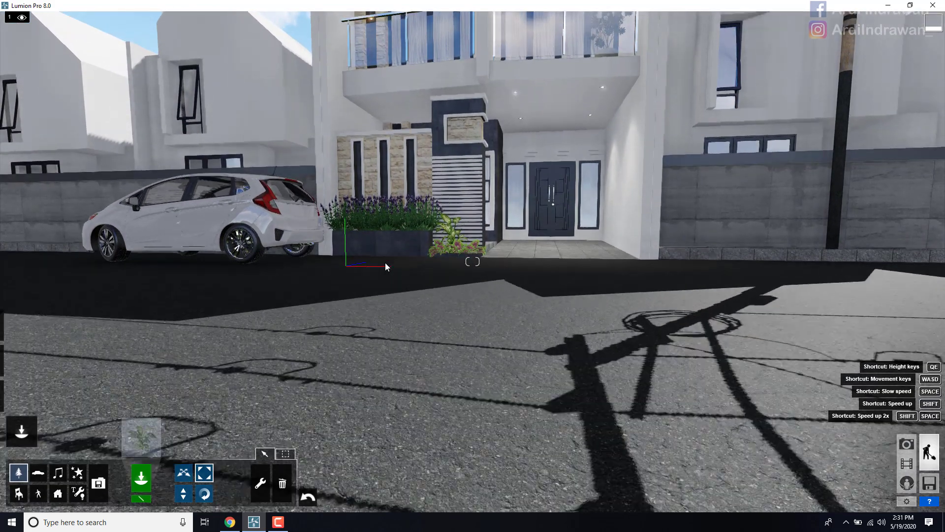
key(w)
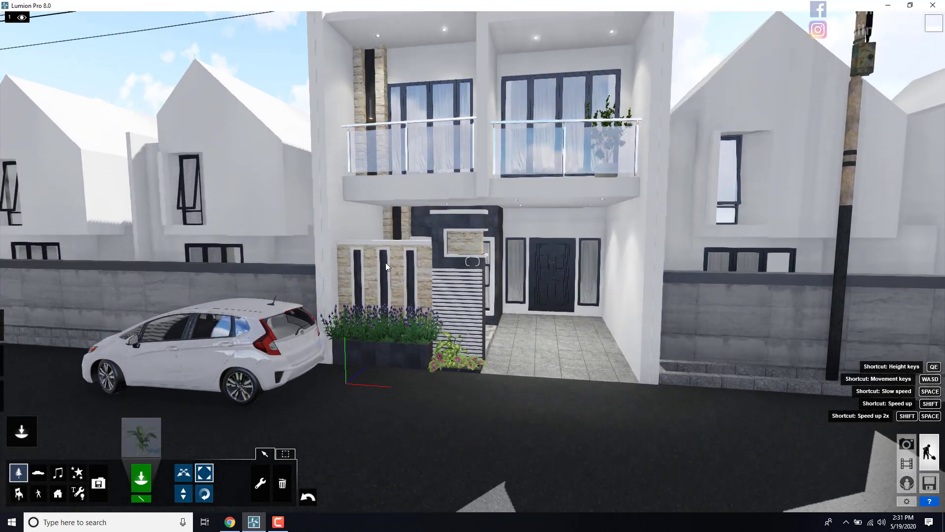
key(d)
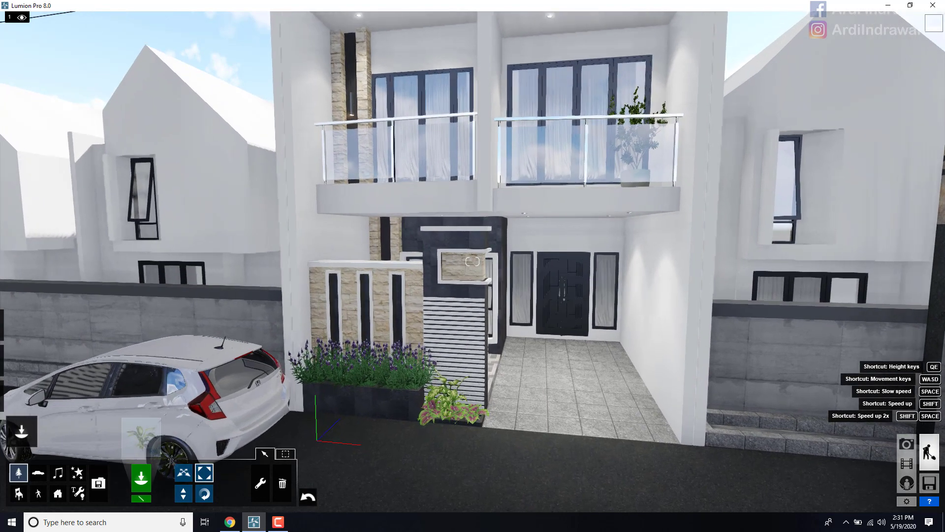
key(w)
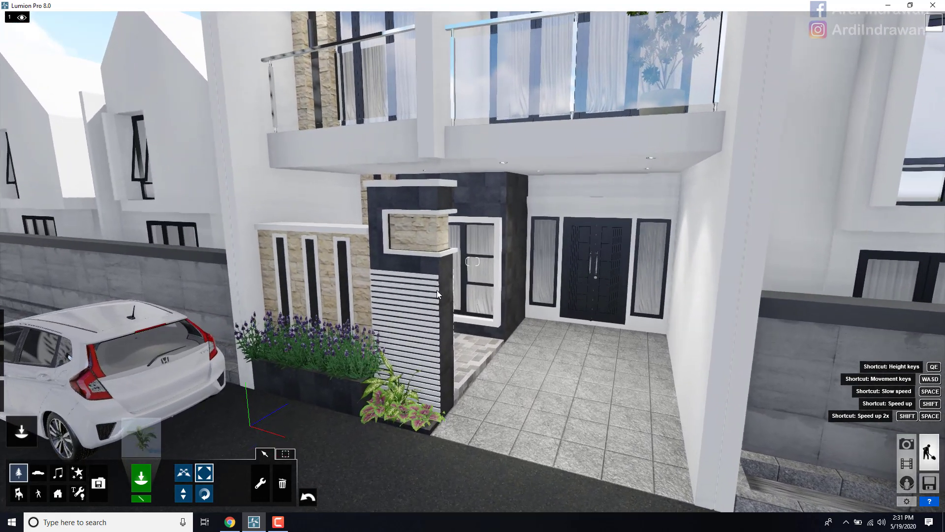
mouse_move(11, 397)
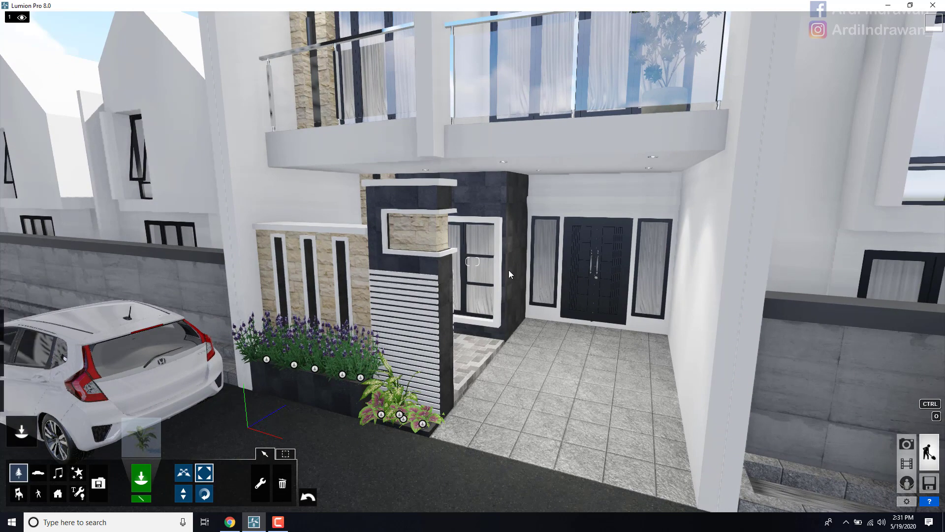
key(s)
right_drag(509, 270, 581, 269)
key(a)
key(w)
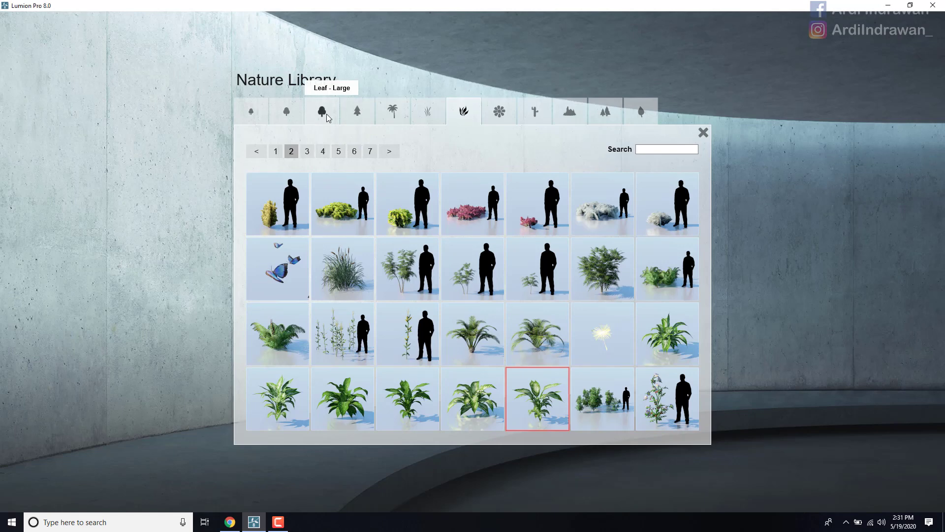
Step: Look through the Nature Library's tree, palm, grass and plant categories and flower pages 7 to 11 for another plant
click(328, 118)
click(356, 115)
click(390, 116)
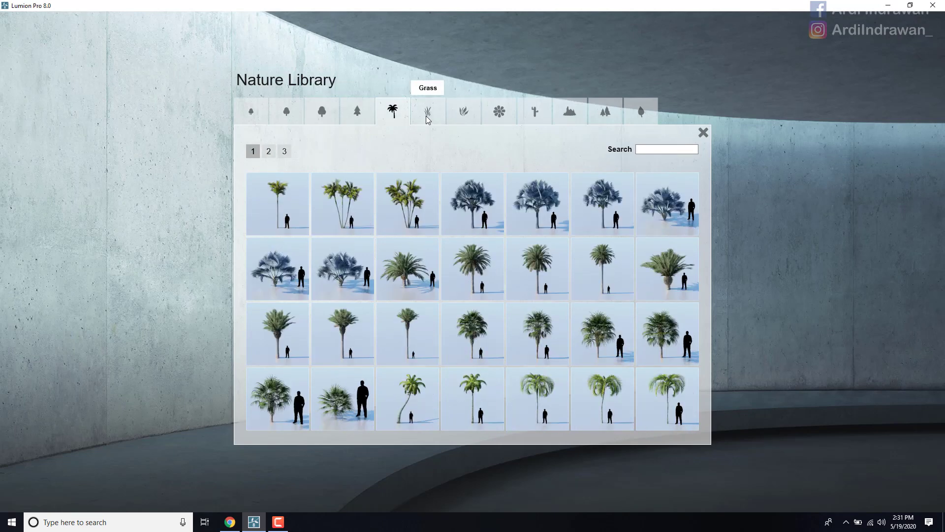
click(427, 116)
click(464, 120)
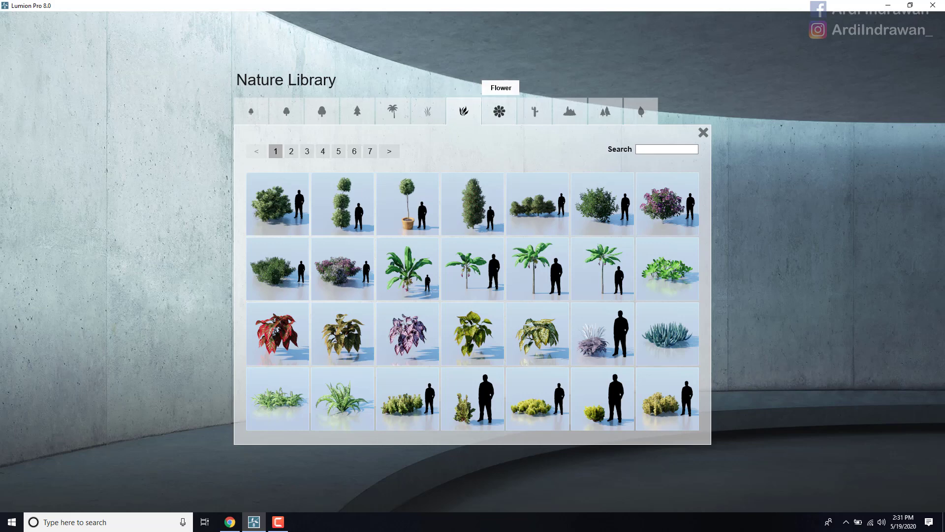
click(499, 111)
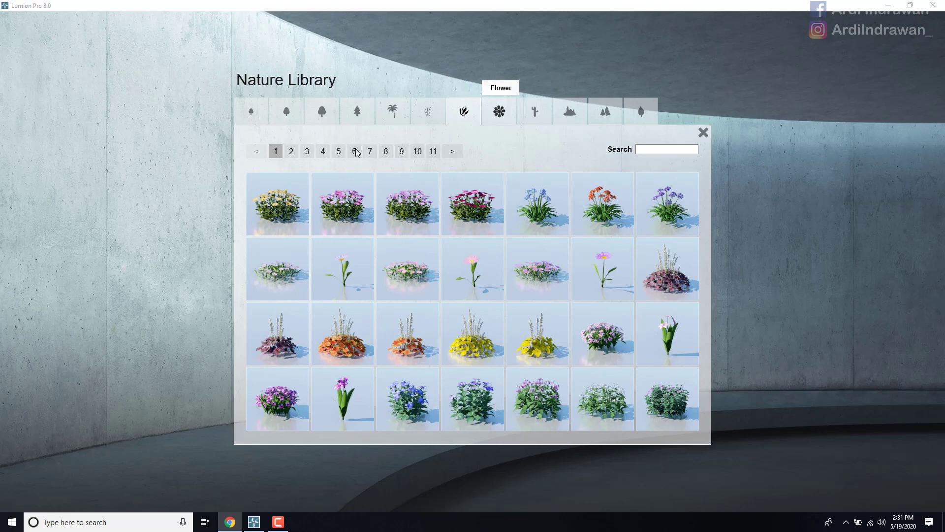
click(371, 152)
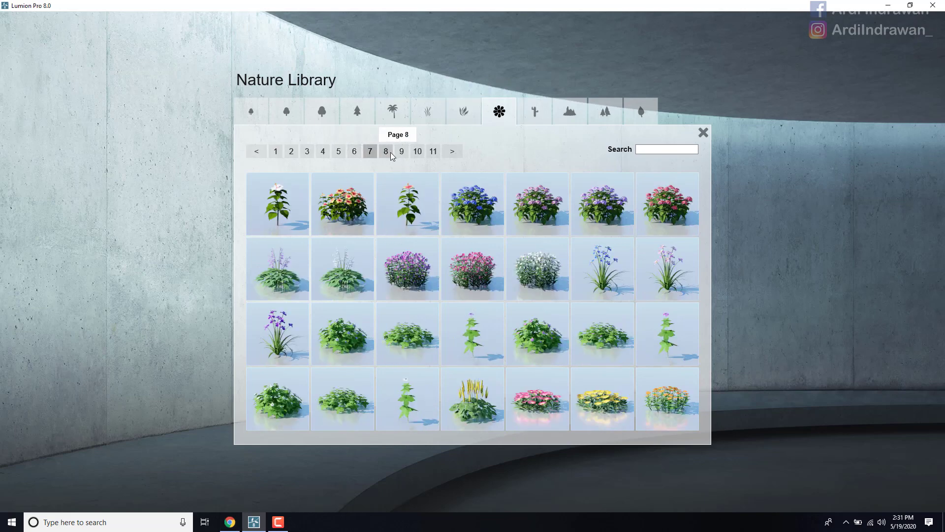
click(388, 154)
click(404, 155)
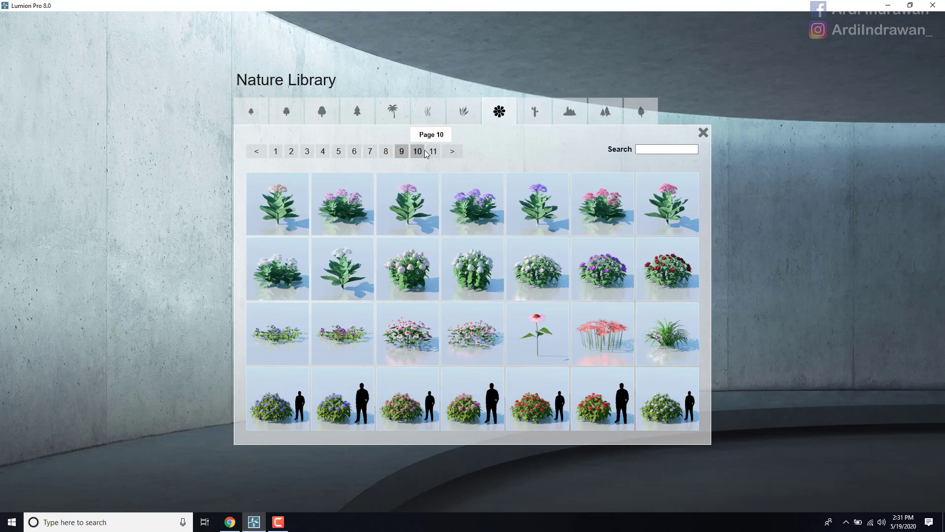
click(420, 153)
click(433, 153)
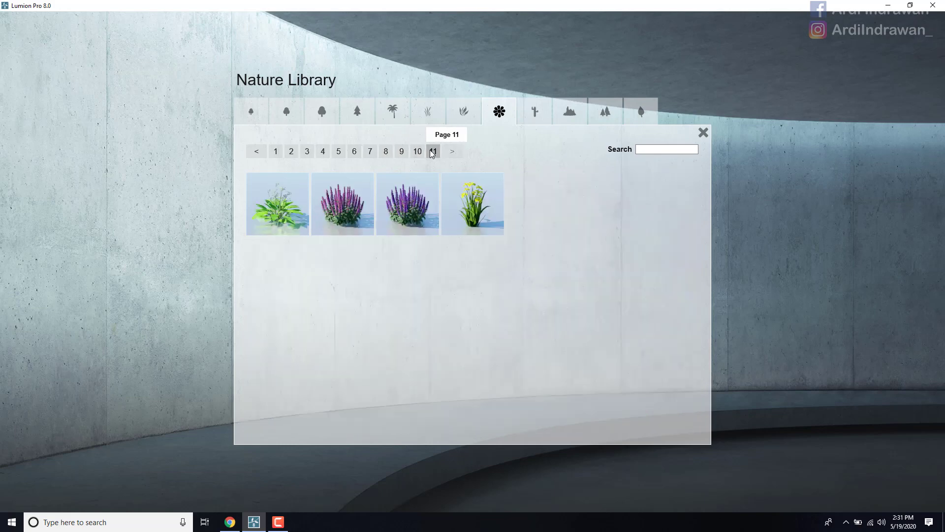
Step: Browse the conifer, large and medium leaf tree, grass, plant, flower, cactus and fallen-leaf categories for a suitable plant
click(359, 115)
click(326, 115)
click(287, 113)
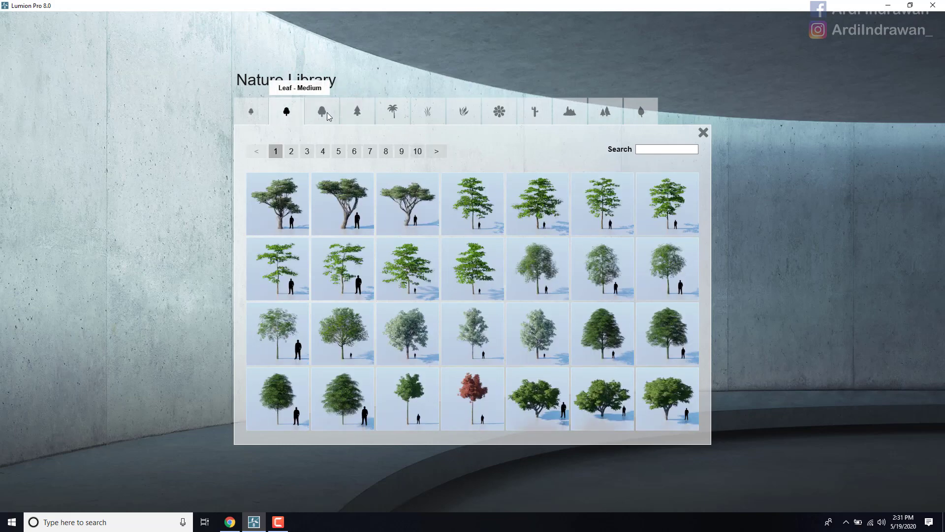
click(428, 112)
click(274, 154)
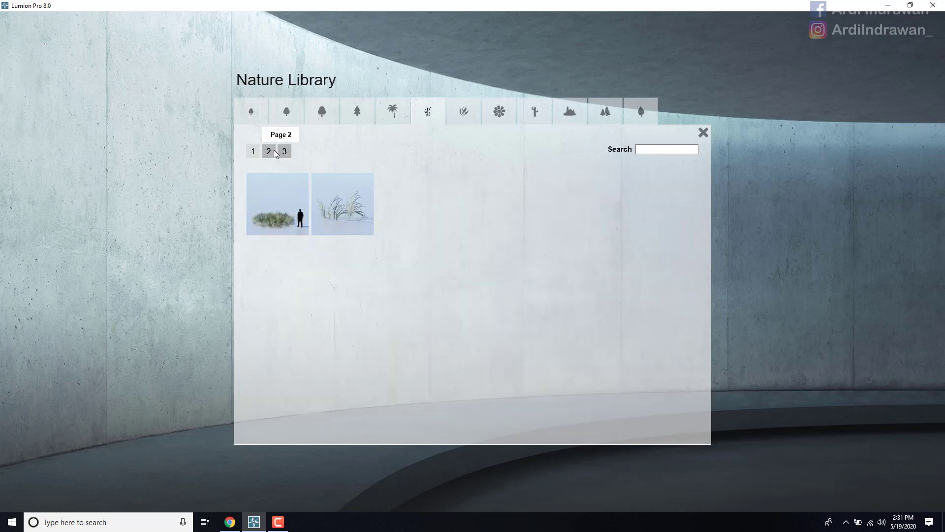
click(469, 112)
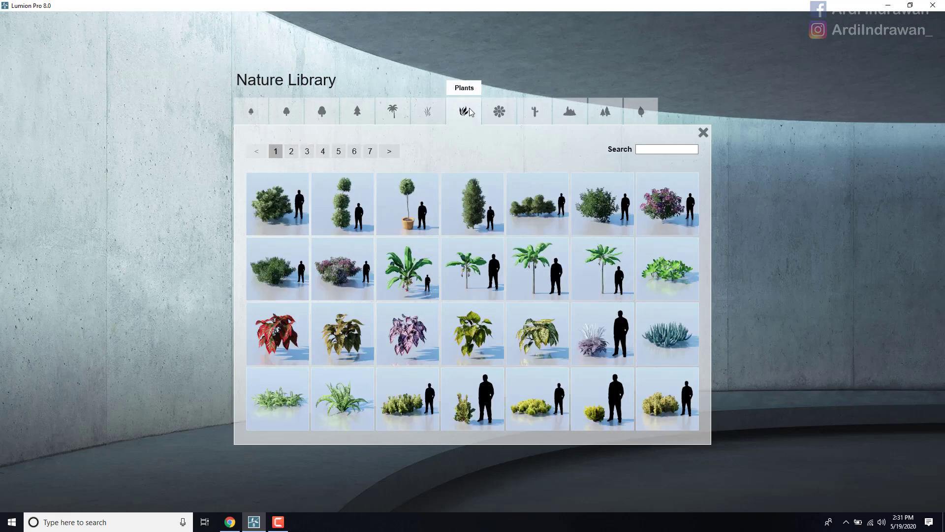
click(500, 113)
click(535, 112)
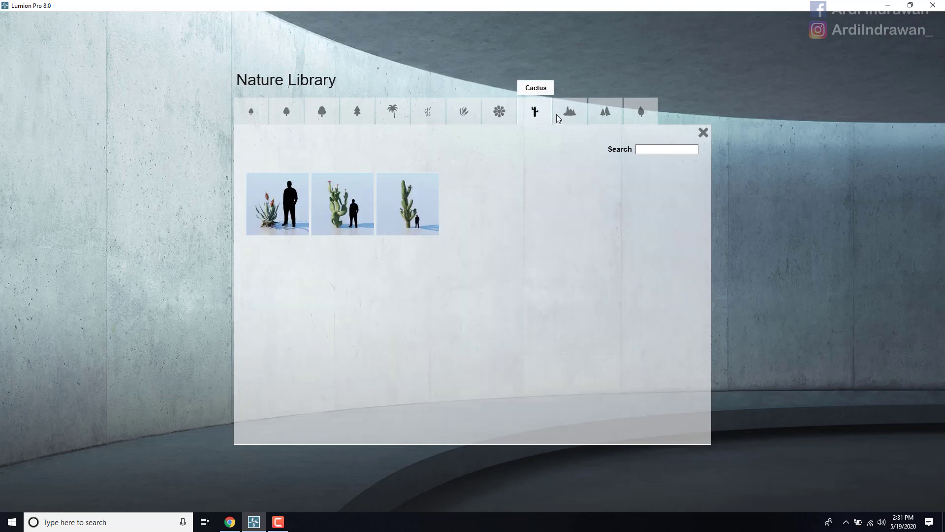
click(571, 114)
click(632, 115)
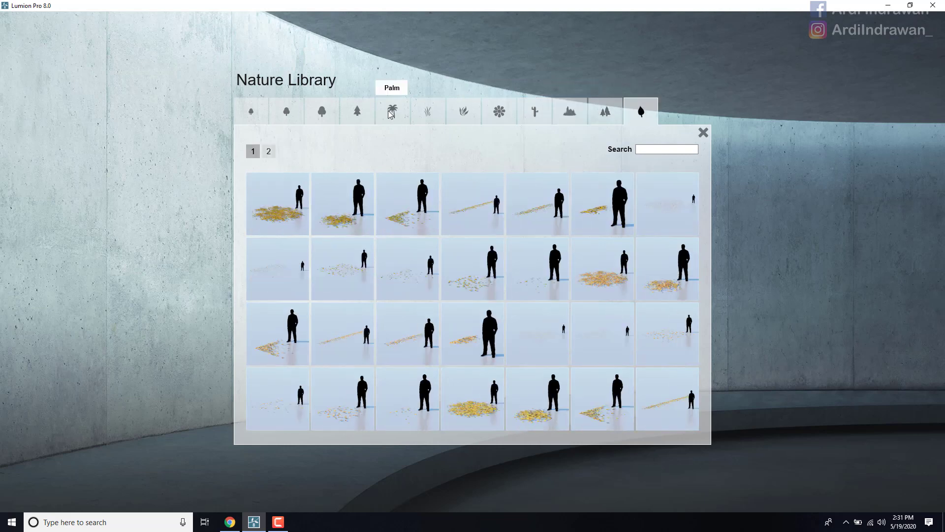
Step: Look through the plant, palm, conifer, large-leaf and small-leaf tree categories of the Nature Library for a suitable plant
click(427, 114)
click(441, 117)
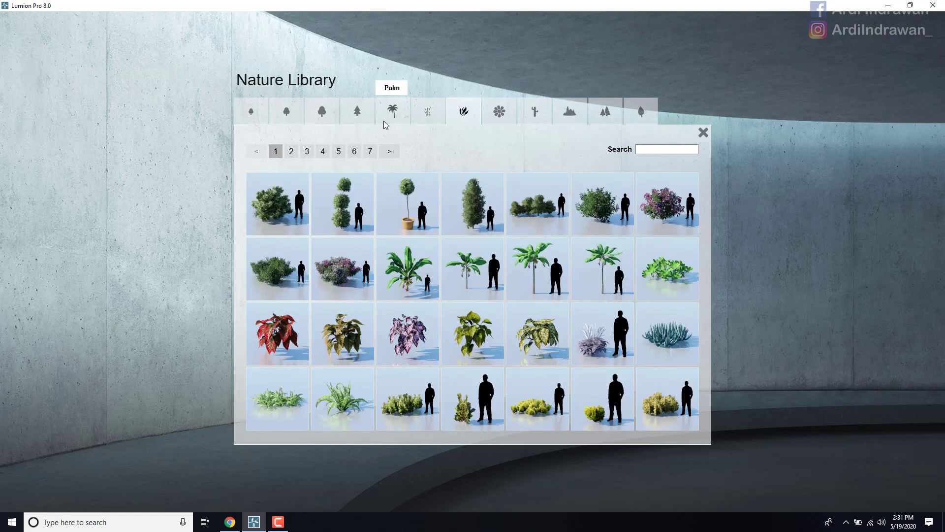
click(384, 119)
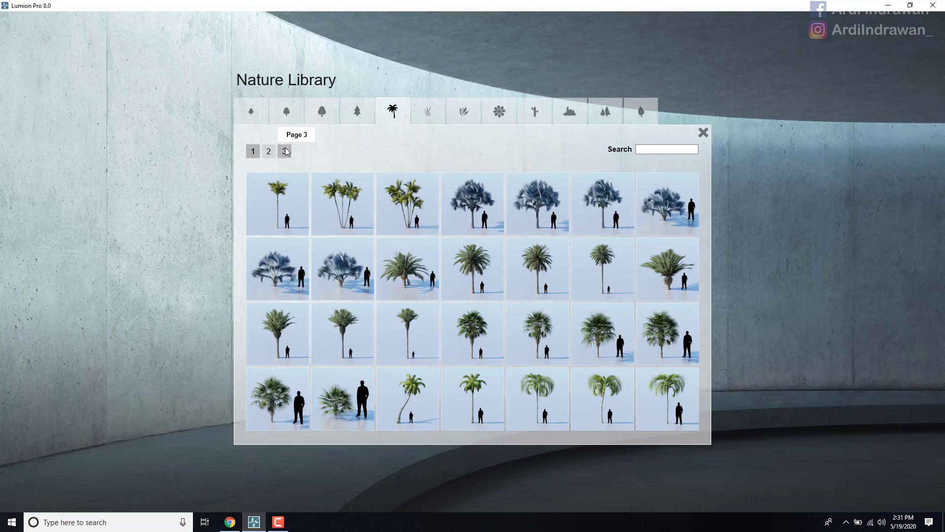
click(284, 151)
click(358, 111)
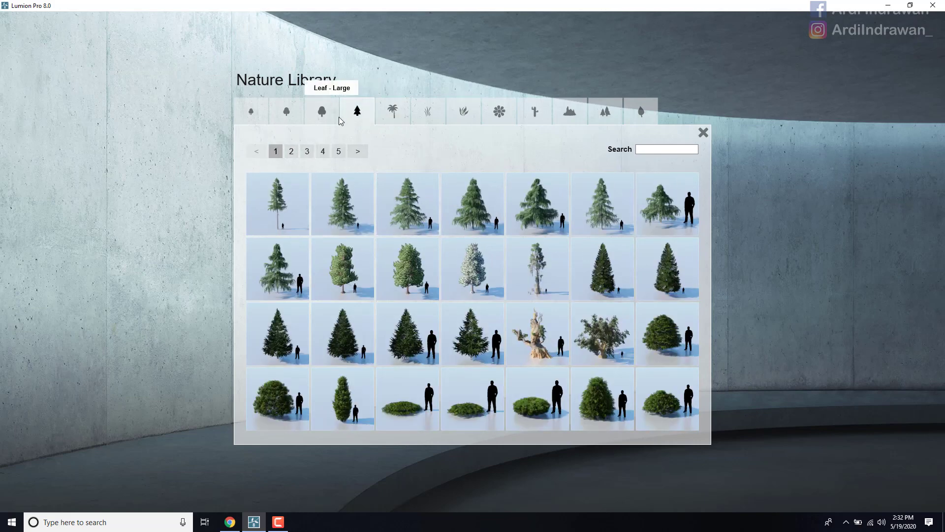
click(324, 112)
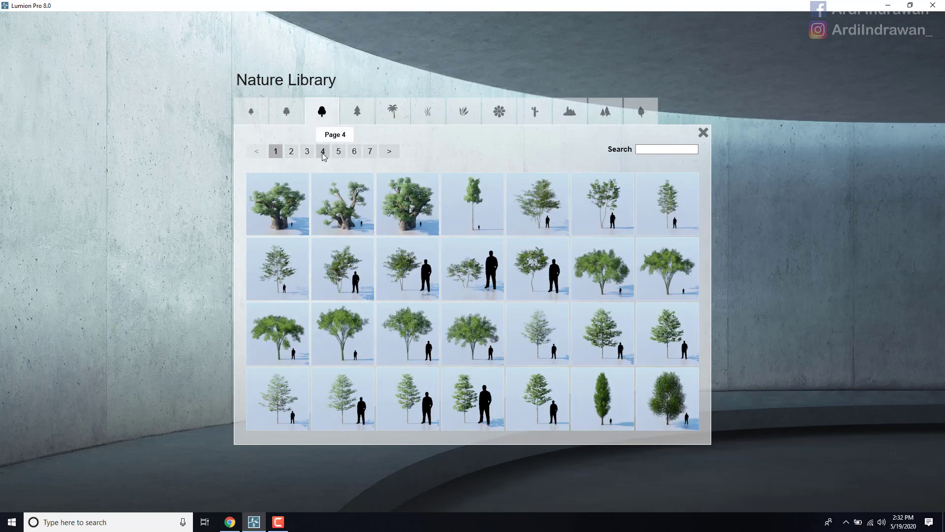
click(307, 151)
click(292, 151)
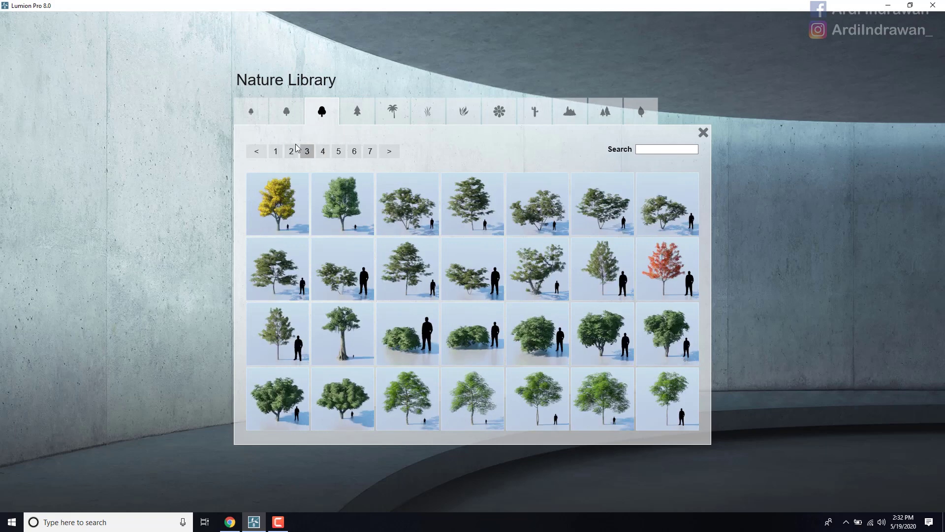
click(371, 151)
click(273, 109)
click(265, 109)
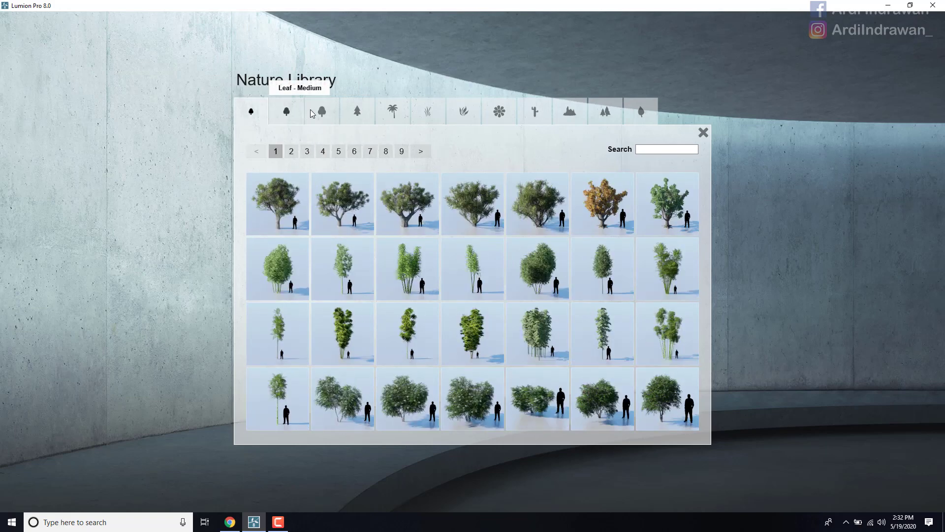
Step: Check the palm, grass and plant categories, plus the opening page and pages 7 to 11 of the flowers
click(374, 109)
click(397, 113)
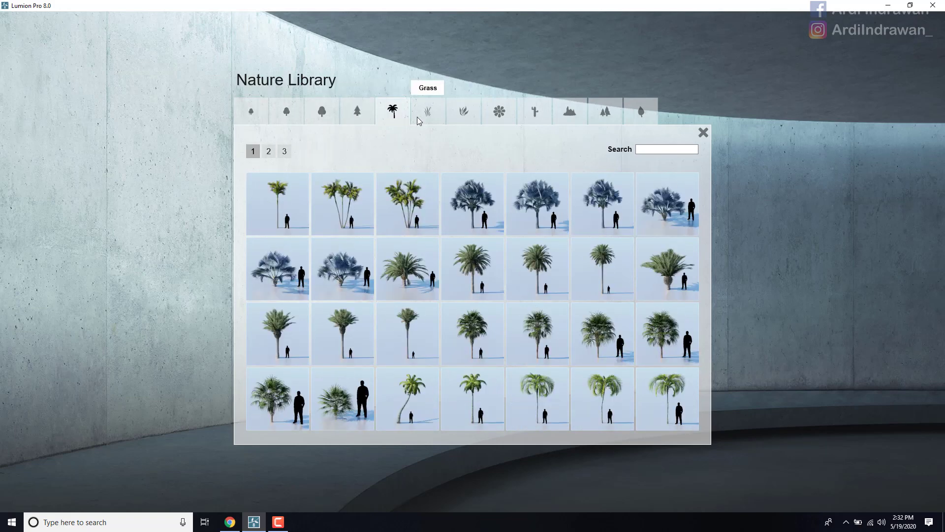
click(424, 116)
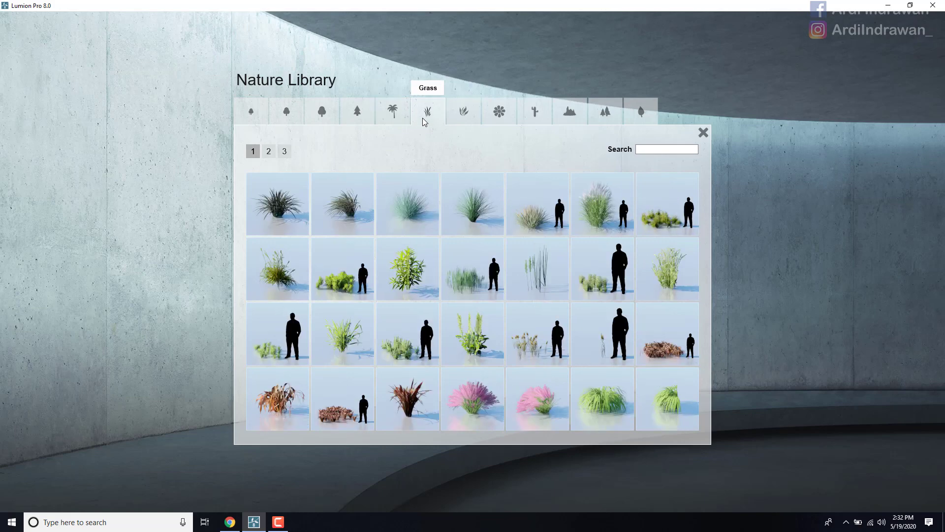
click(470, 117)
click(498, 118)
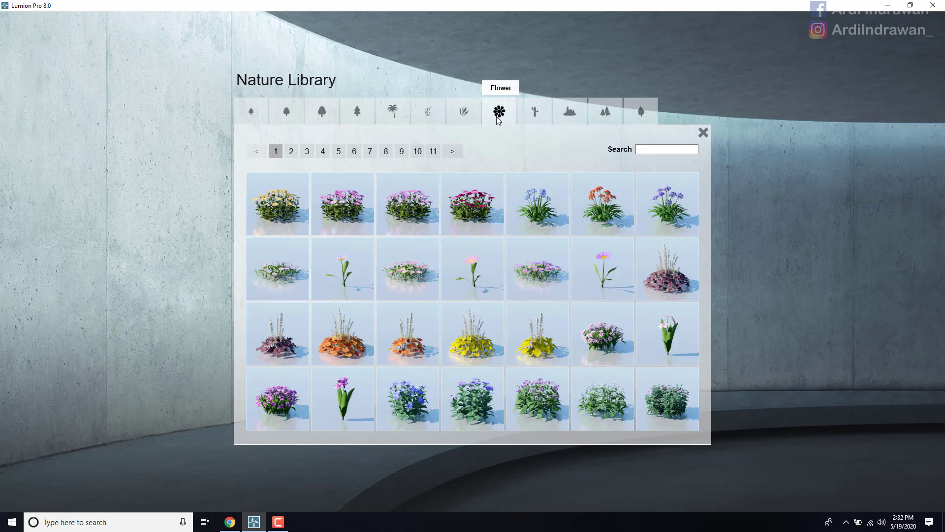
click(401, 151)
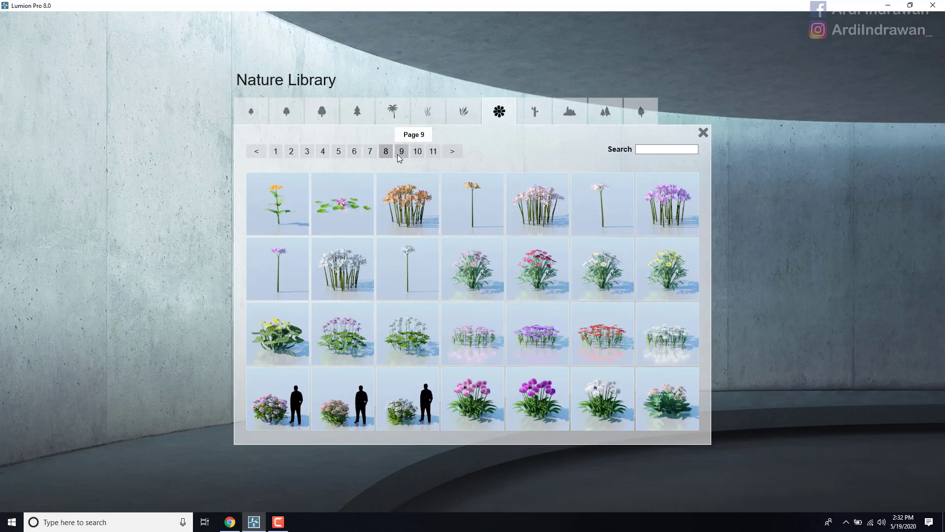
click(419, 152)
click(429, 153)
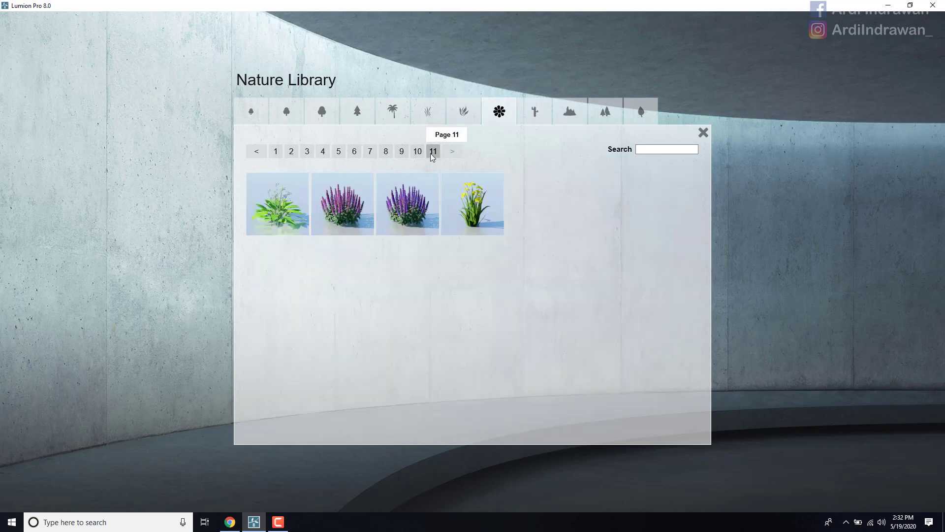
click(402, 153)
click(370, 152)
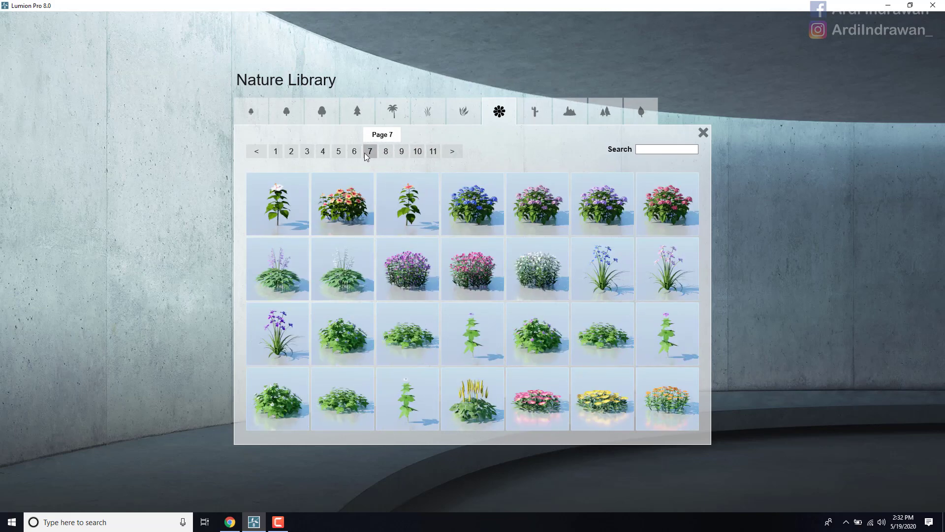
Step: Page through the flower category from page 3 to page 11 for a plant that suits the house front
click(307, 154)
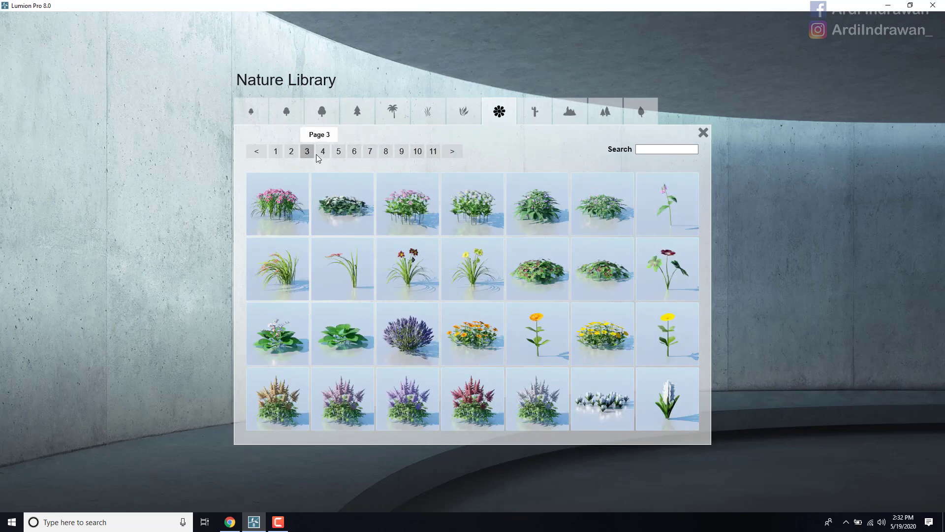
click(323, 152)
click(338, 152)
click(353, 153)
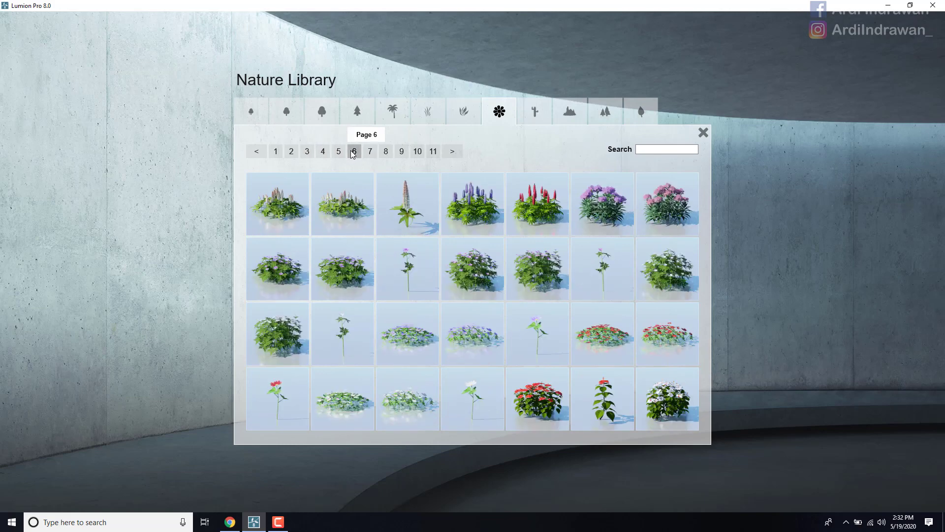
click(371, 152)
click(386, 153)
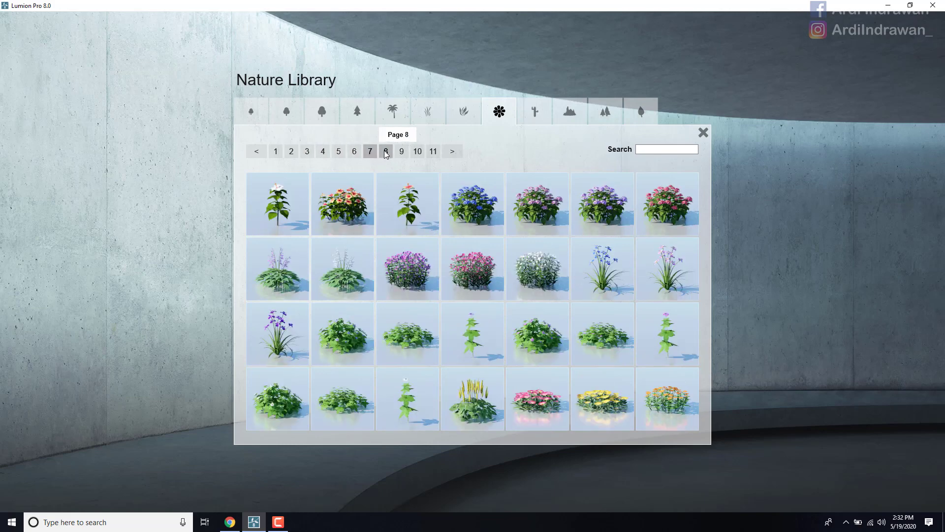
click(402, 153)
click(417, 152)
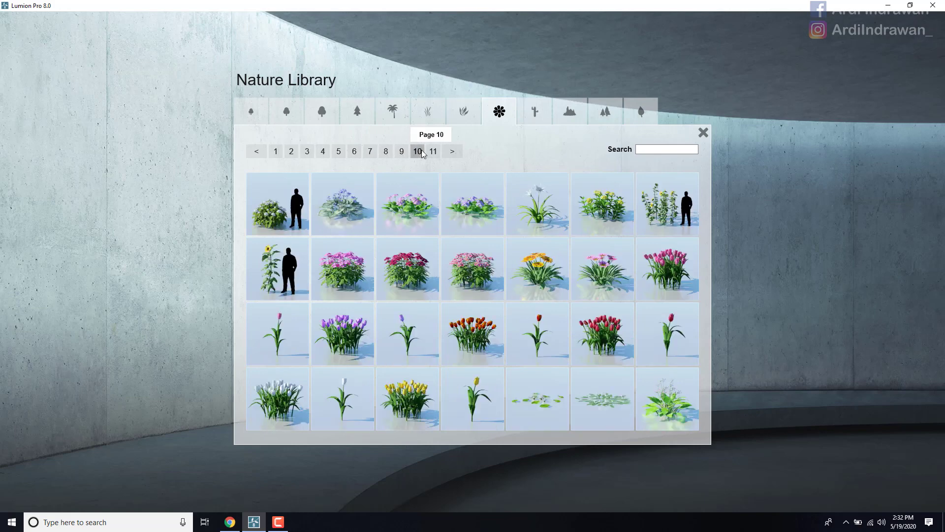
click(434, 152)
Step: Go over the flower category once more, from page 2 to page 11
click(292, 153)
click(308, 153)
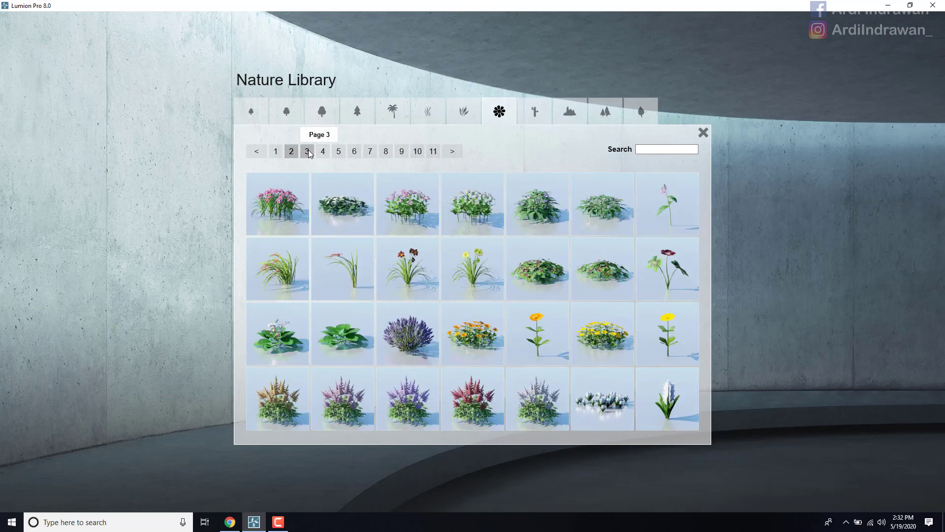
click(323, 153)
click(339, 153)
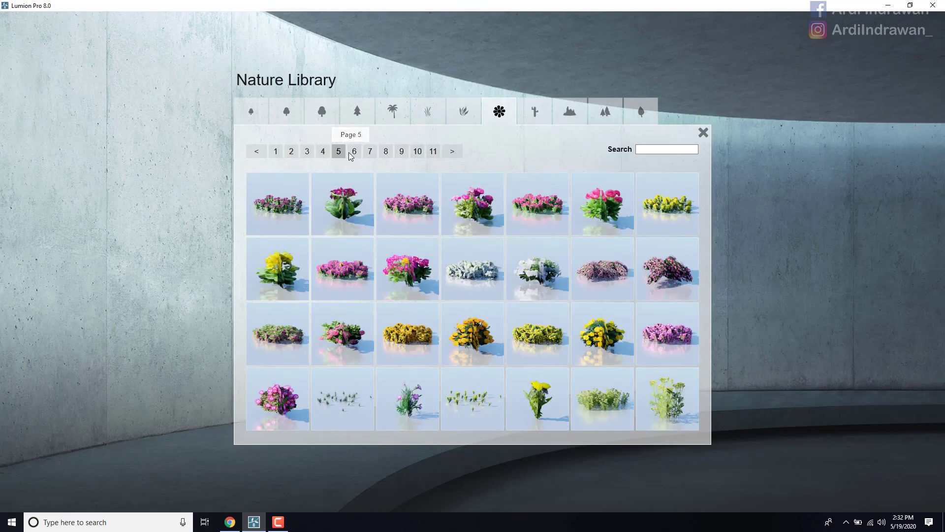
click(353, 153)
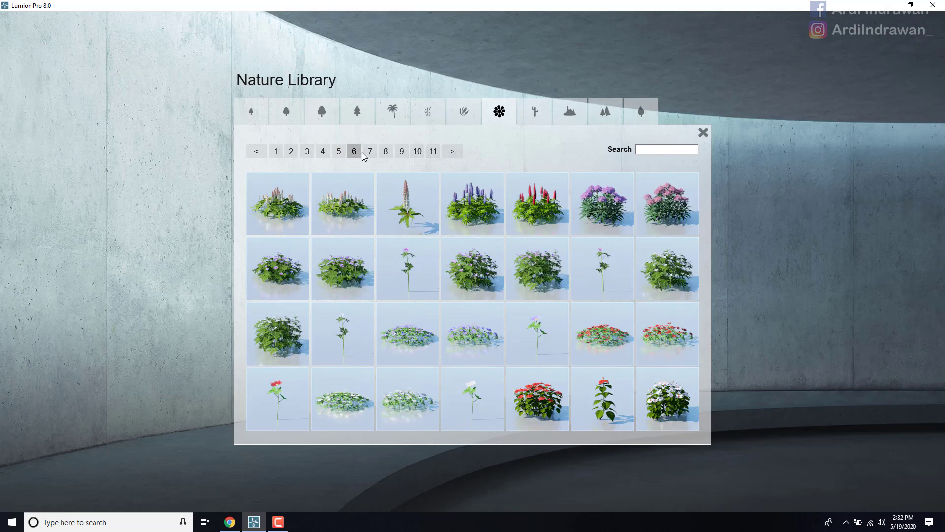
click(369, 153)
click(386, 153)
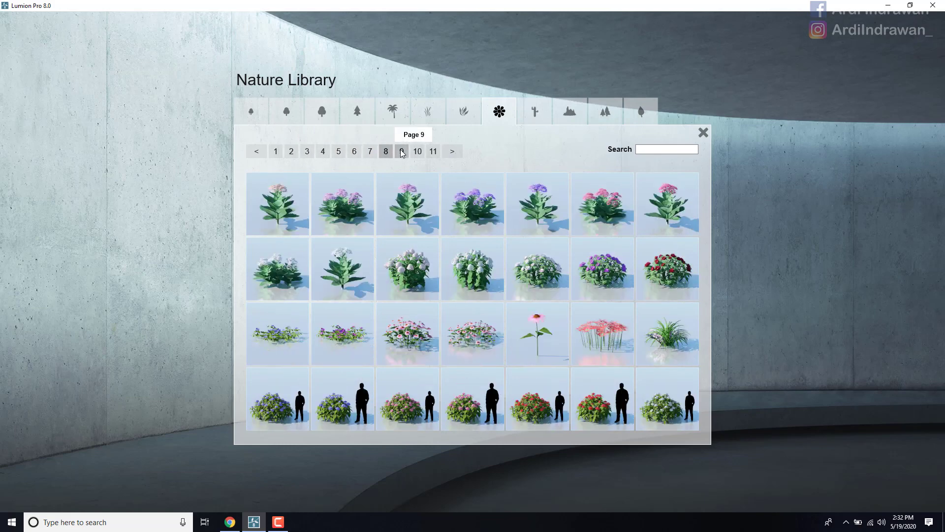
click(402, 153)
click(418, 153)
click(433, 153)
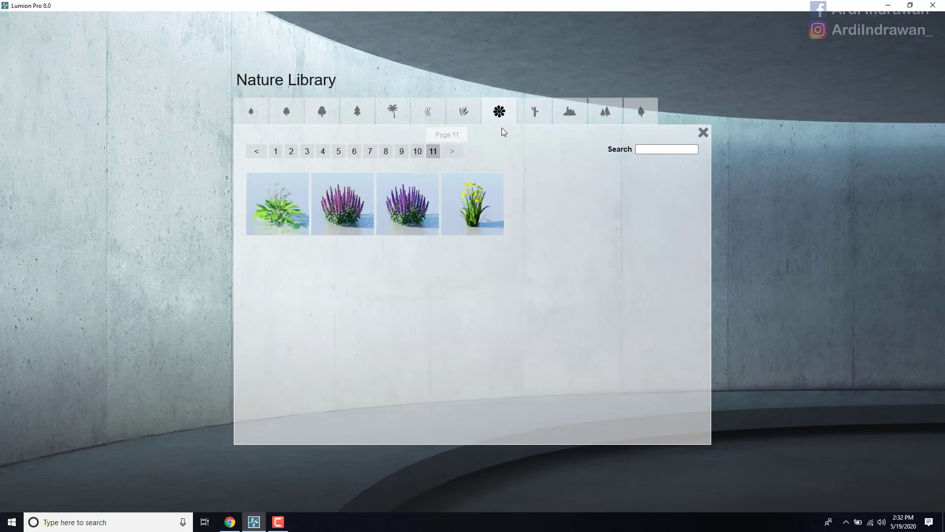
Step: Review the cactus, rock, cluster, fallen-leaf, flower and plant categories, as well as grass pages 2 and 3, for a suitable plant
click(542, 121)
click(572, 117)
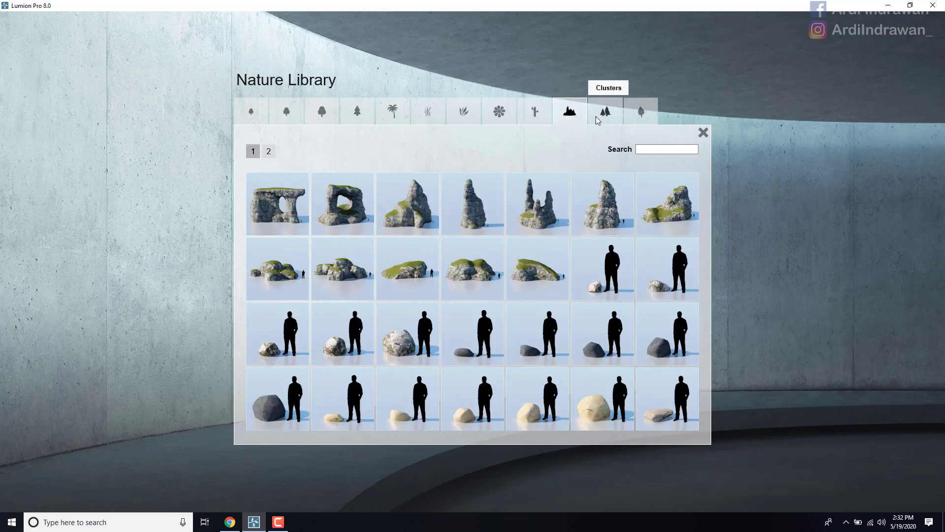
click(605, 114)
click(634, 114)
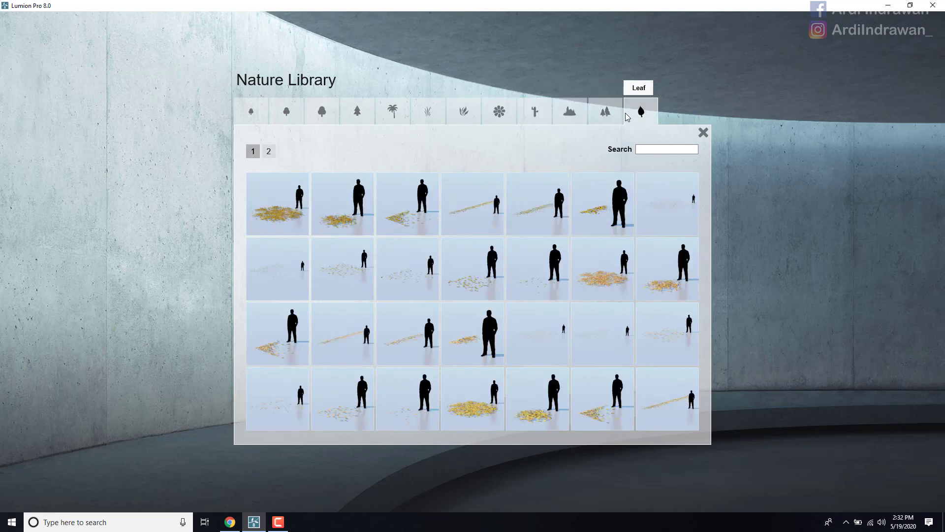
click(605, 113)
click(532, 117)
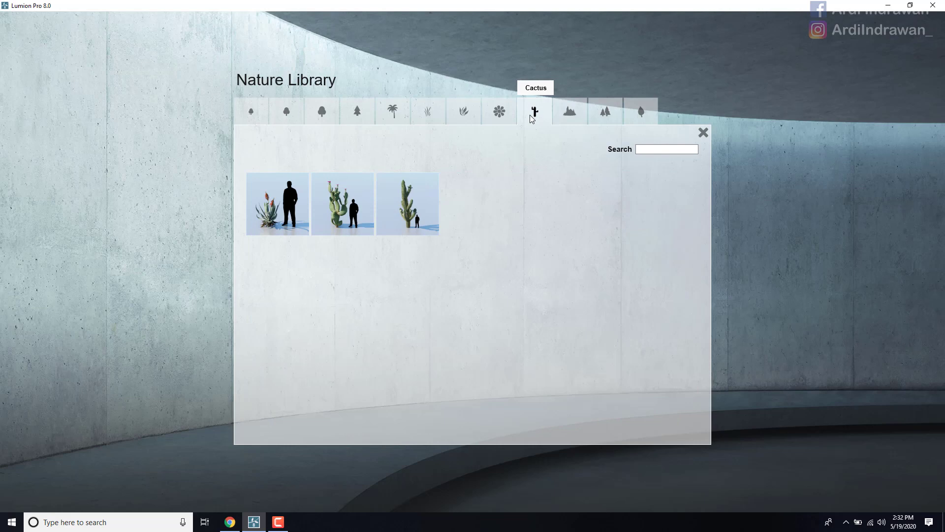
click(499, 118)
click(464, 117)
click(430, 117)
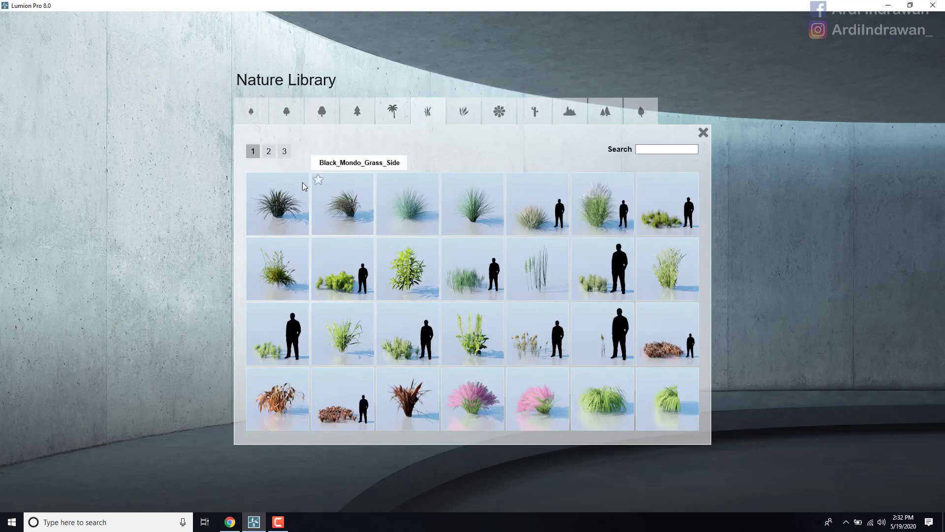
click(285, 152)
click(269, 151)
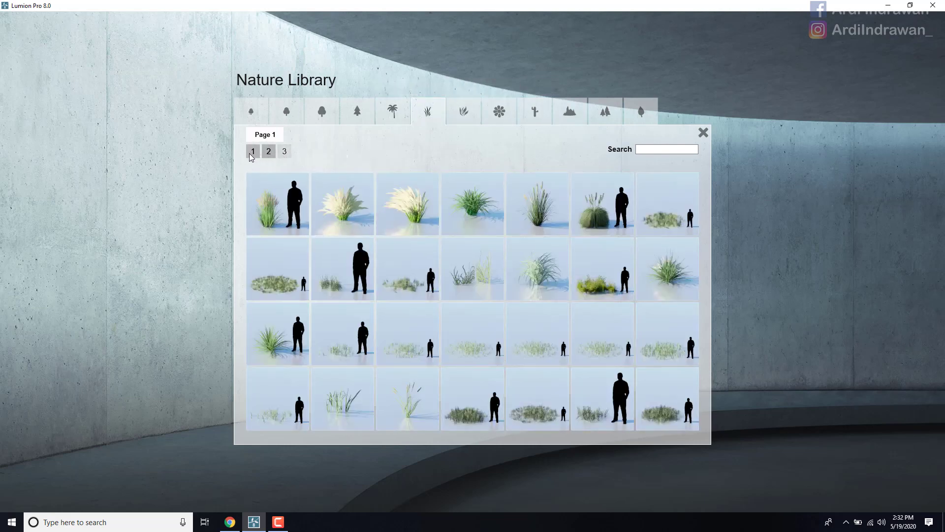
Step: Look through the palm, conifer and broadleaf tree models in the Nature Library for suitable planting
click(253, 152)
click(397, 112)
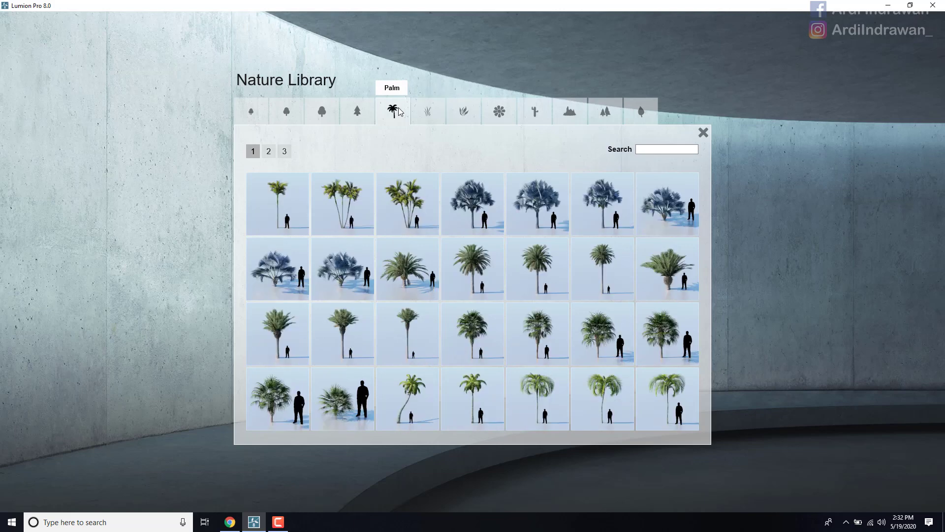
click(368, 113)
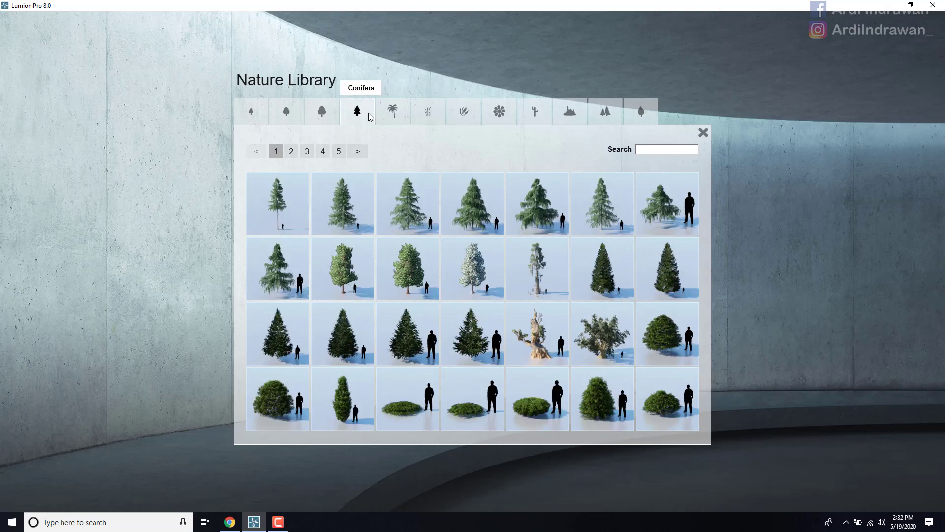
click(337, 154)
click(306, 152)
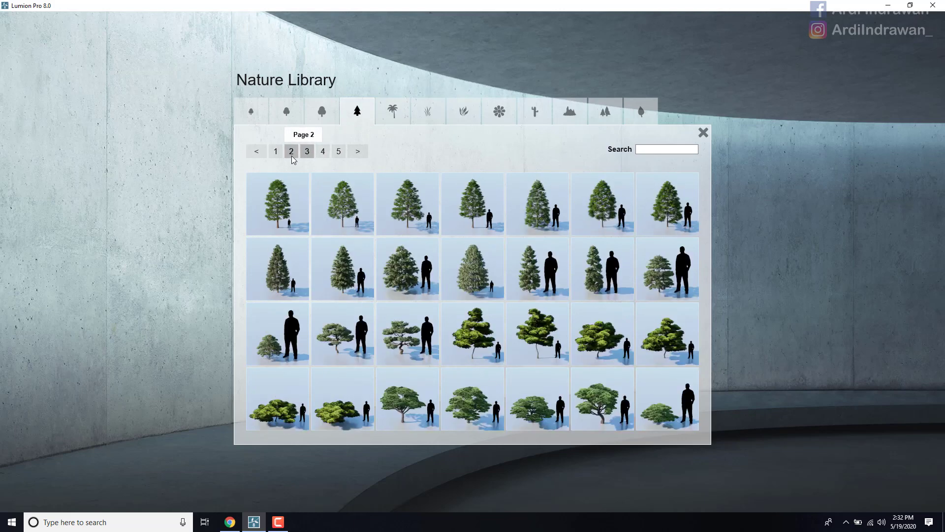
click(322, 112)
click(286, 112)
click(306, 151)
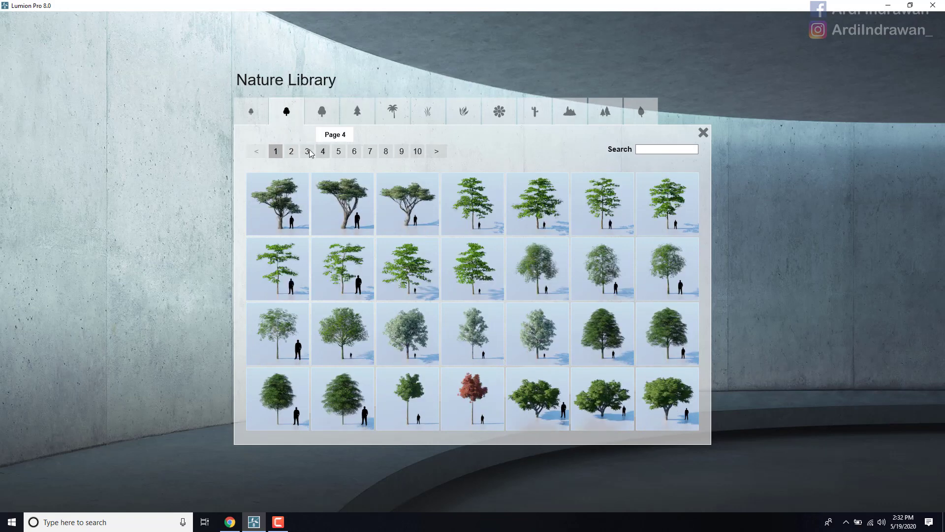
click(355, 153)
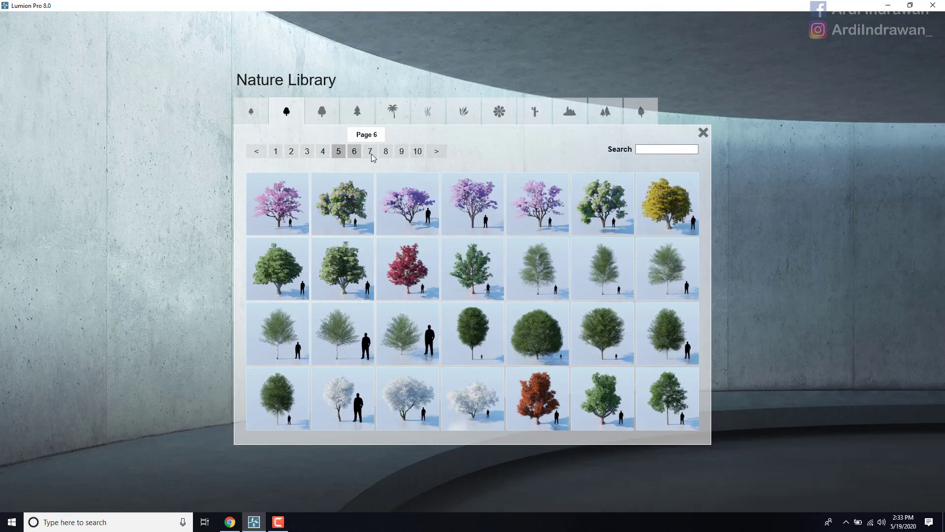
click(371, 154)
click(386, 154)
click(400, 153)
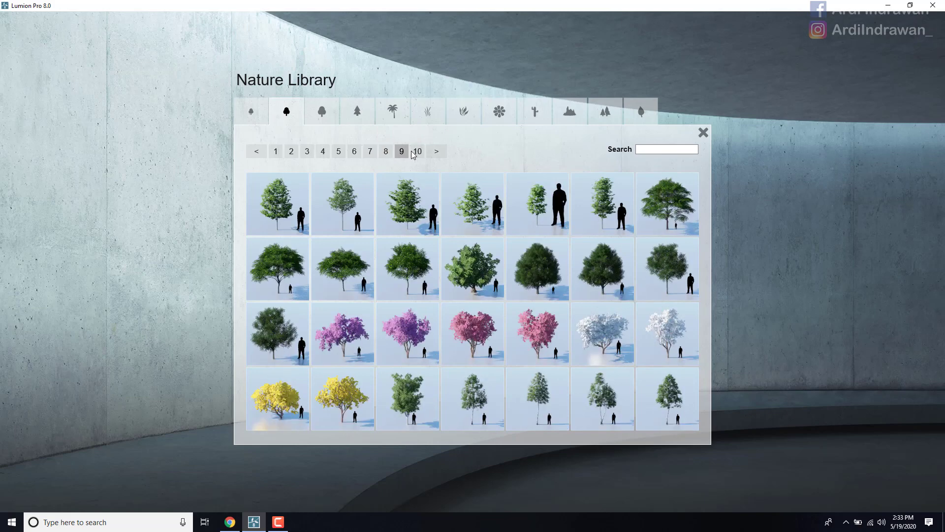
click(417, 153)
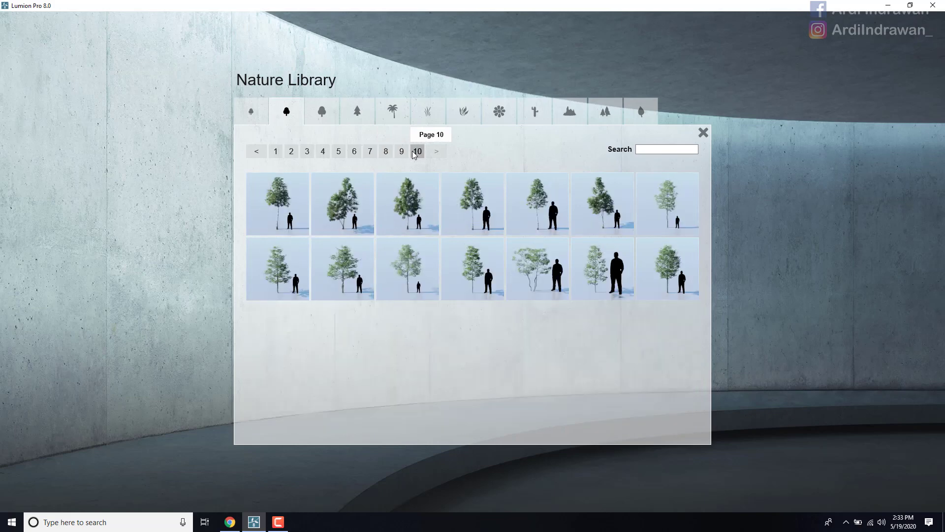
Step: Look through the plant clusters, cacti and flower pages of the Nature Library for planting suited to the wall planter
click(610, 115)
click(571, 109)
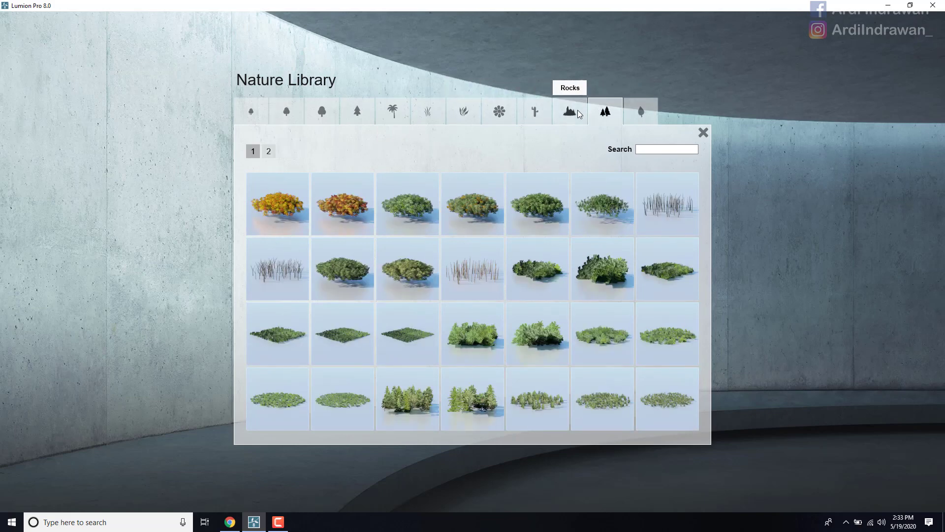
click(530, 115)
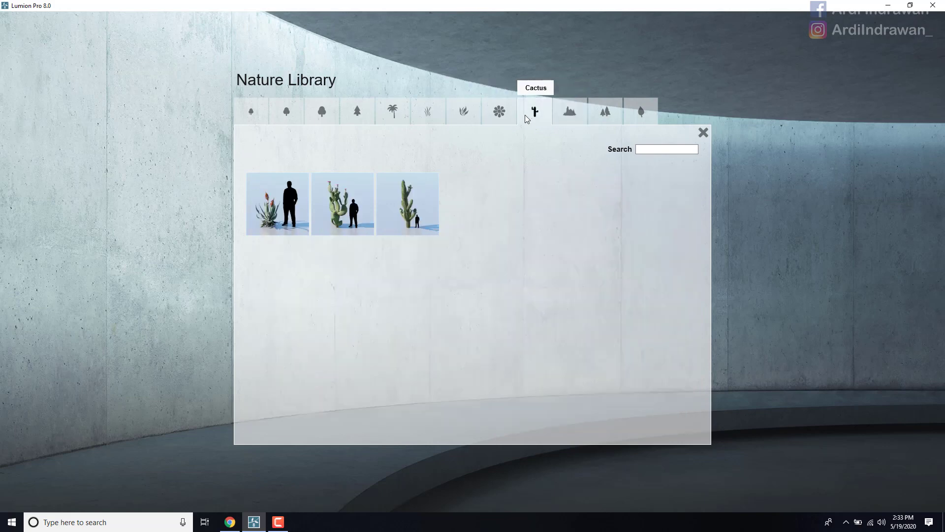
click(497, 119)
click(417, 152)
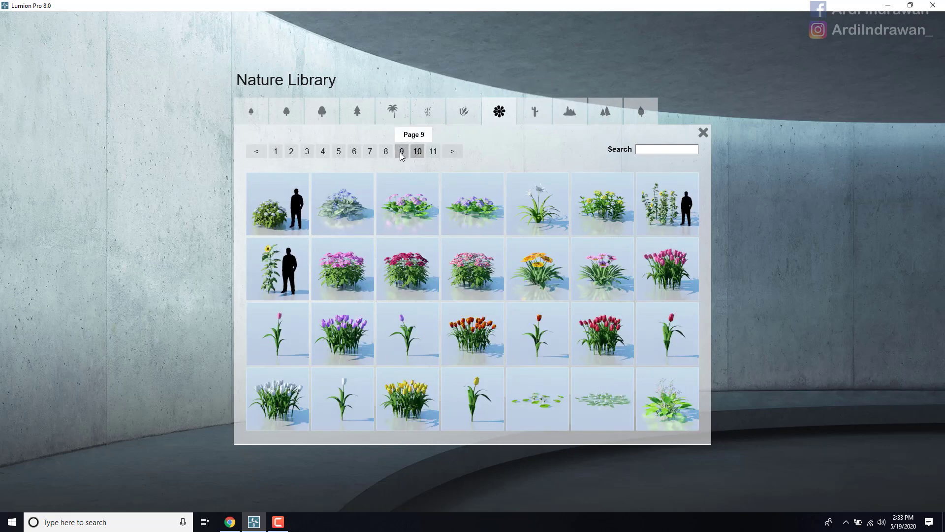
click(402, 152)
click(385, 153)
click(370, 157)
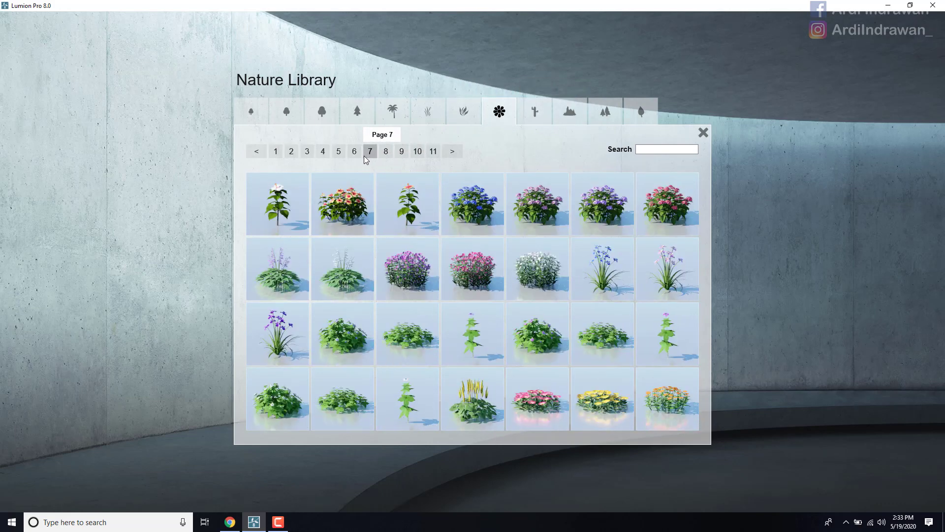
click(346, 157)
click(339, 155)
click(322, 156)
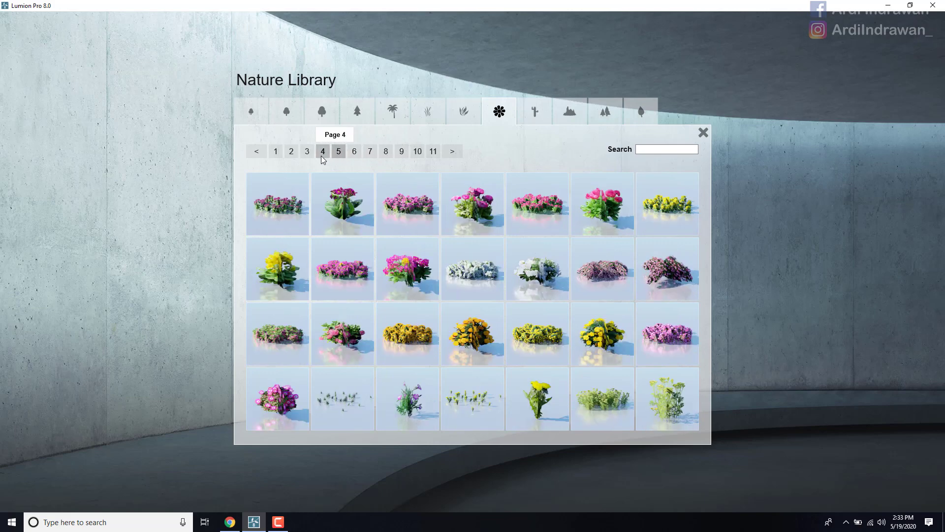
click(306, 155)
click(291, 153)
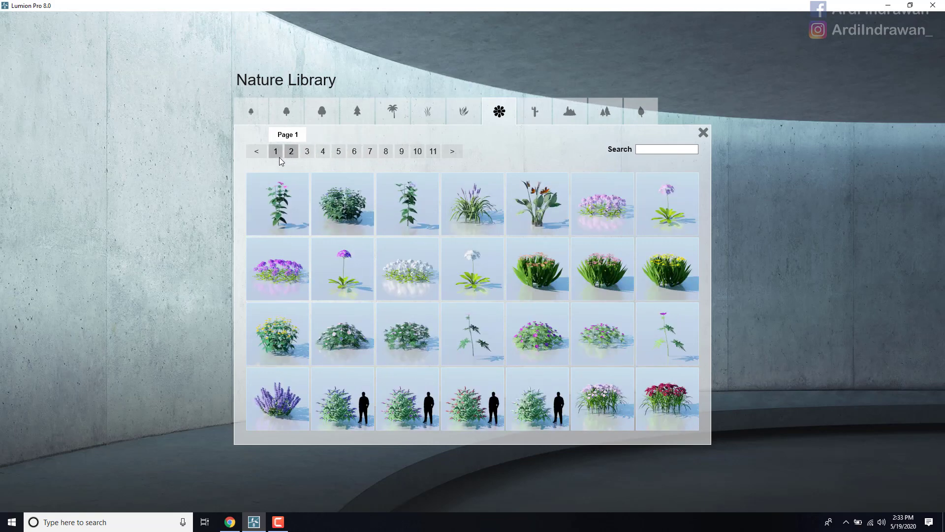
click(275, 154)
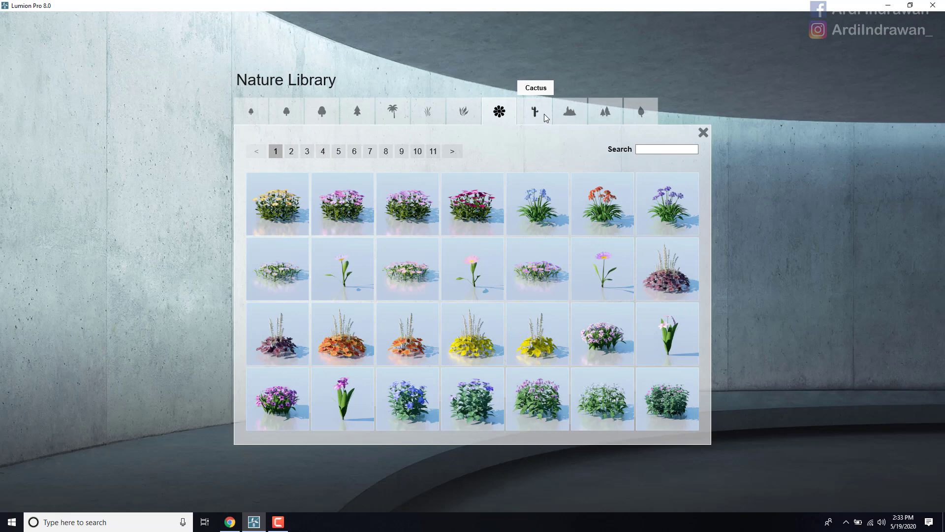
Step: Choose the low IvyHedge1C_RT hedge from the Nature Library's plants and place one at the planter along the grey boundary wall
click(464, 113)
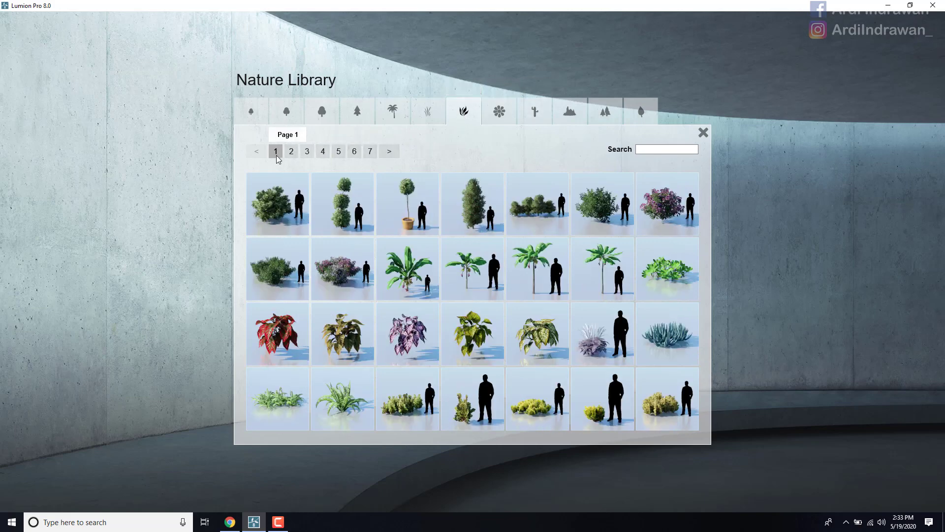
click(291, 153)
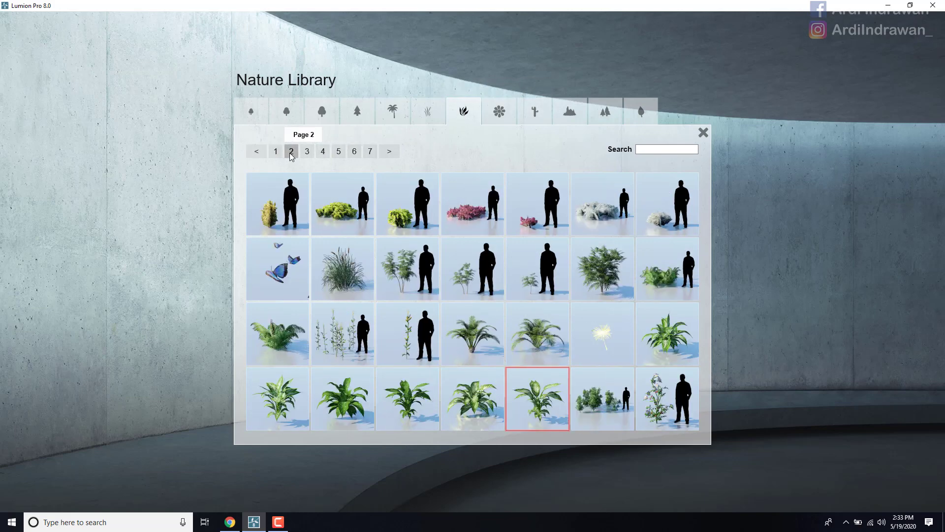
click(308, 153)
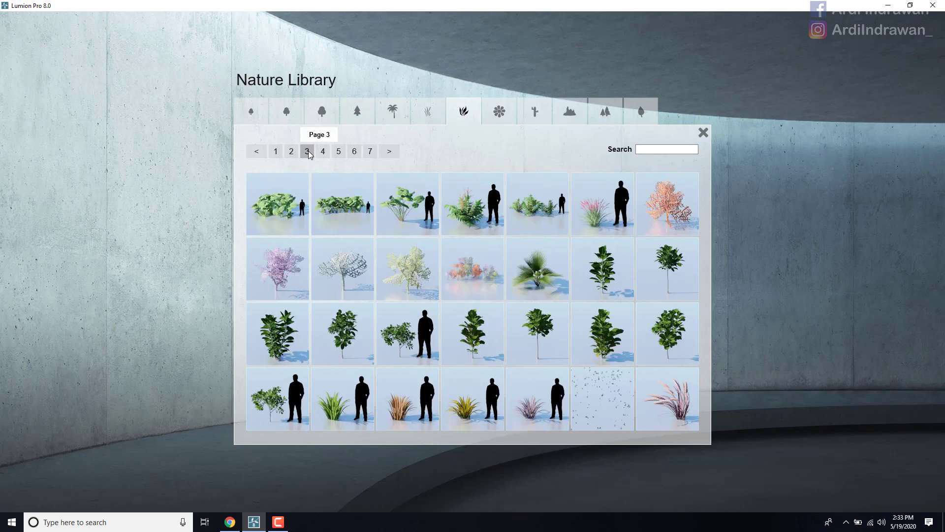
click(319, 154)
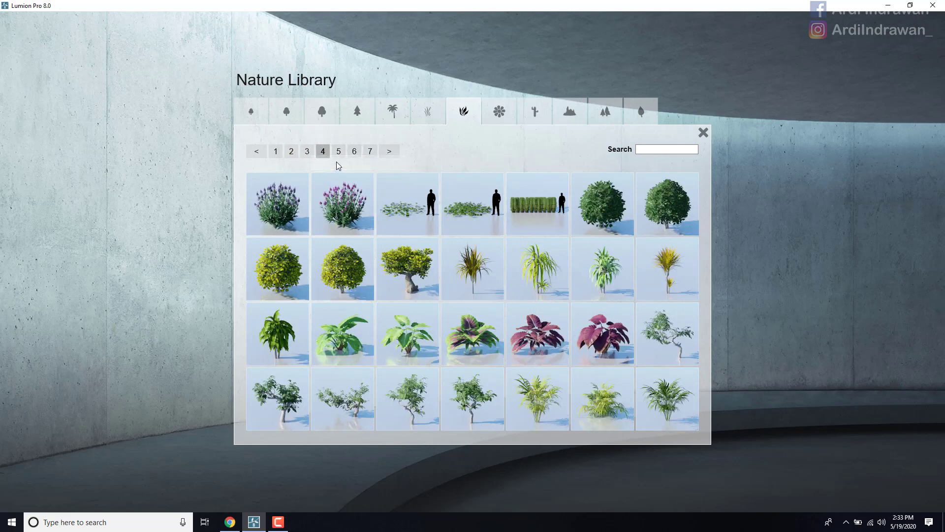
click(338, 155)
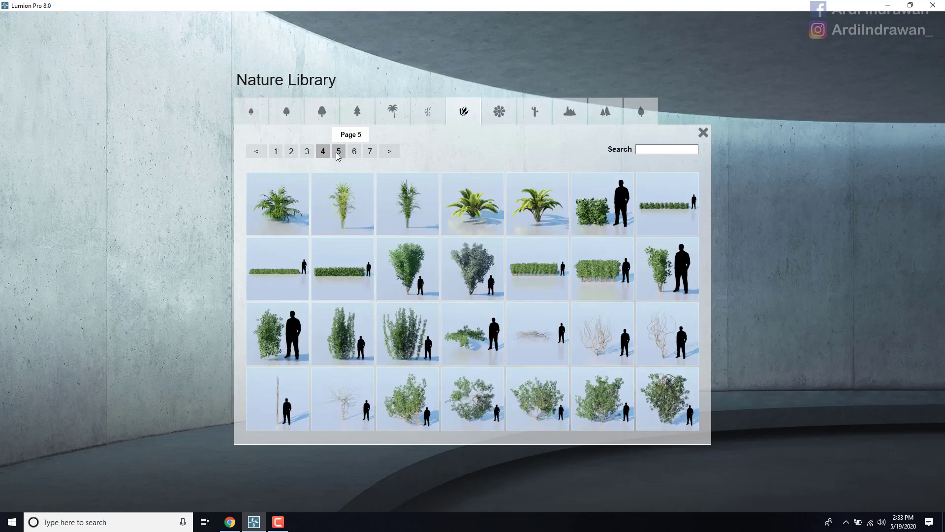
click(283, 277)
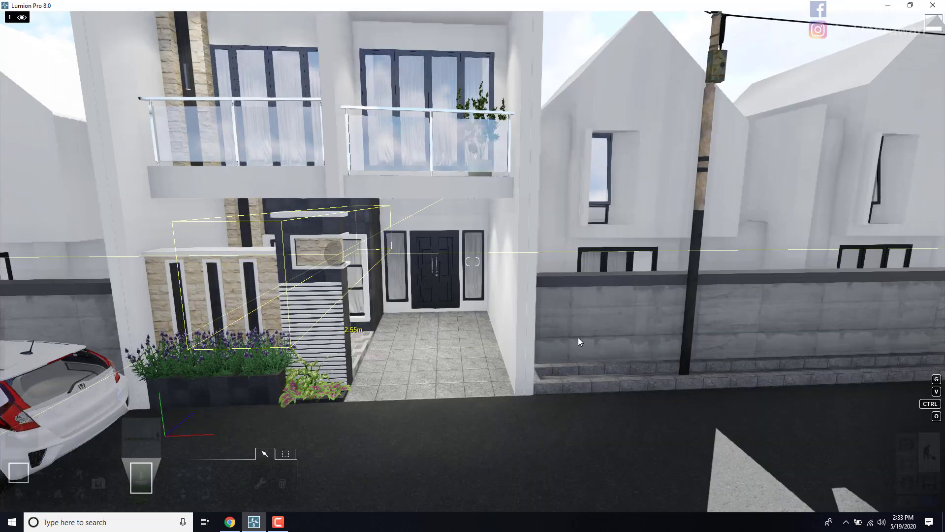
click(598, 375)
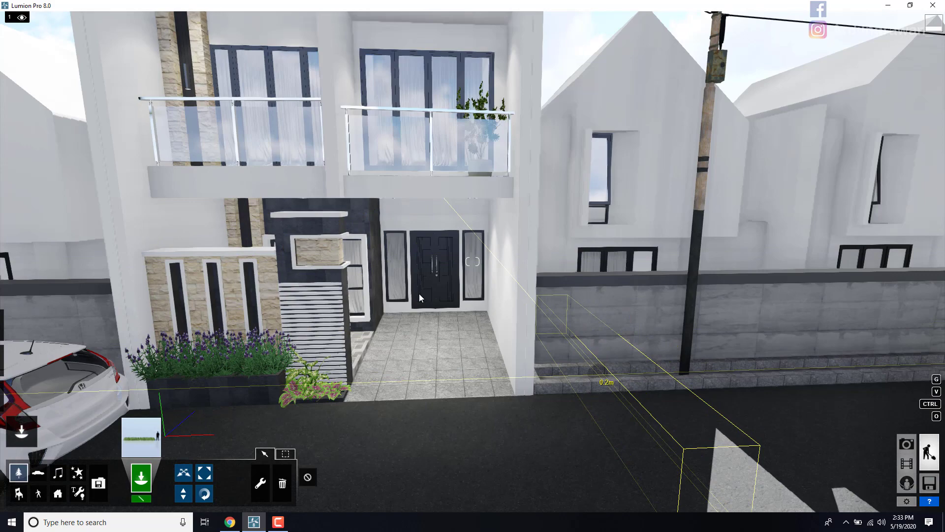
Step: Rotate the placed ivy hedge so it runs parallel to the grey boundary wall
right_drag(433, 280, 304, 276)
click(211, 491)
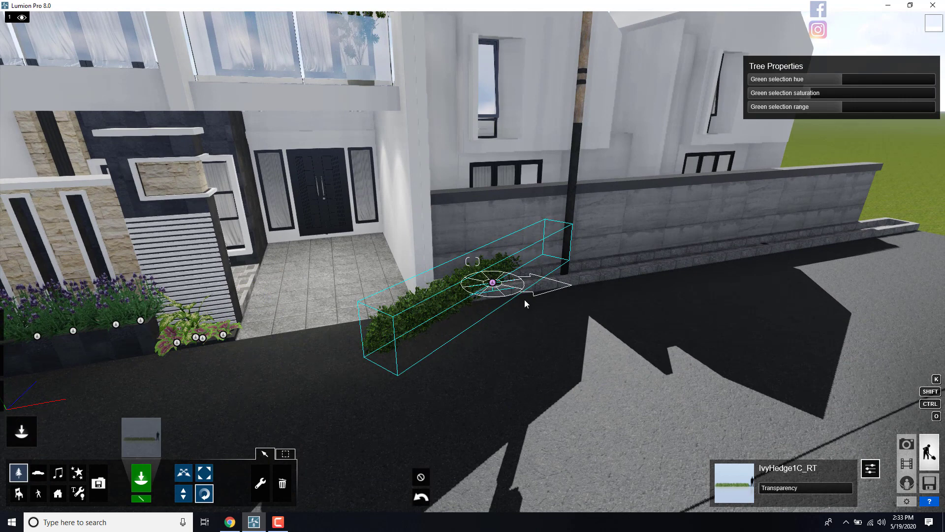
drag(525, 304, 740, 243)
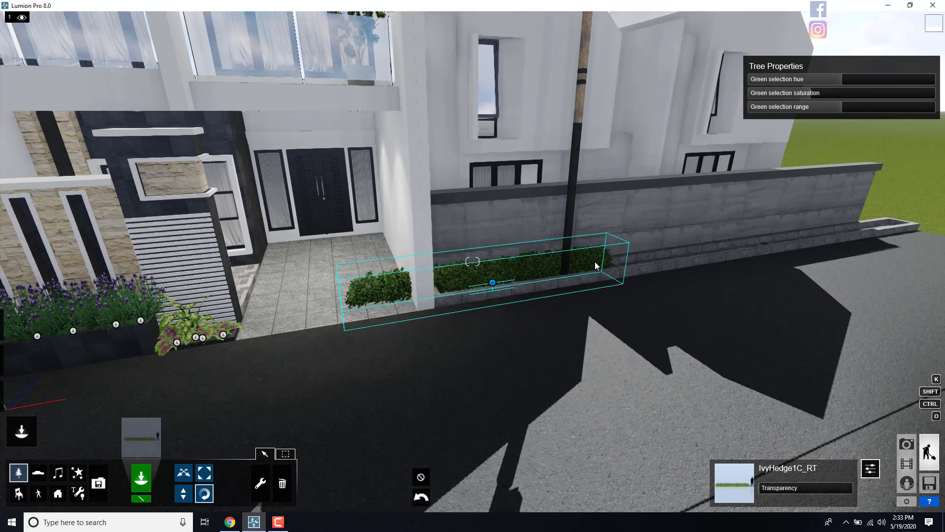
Step: Move the ivy hedge into the planter beside the white entrance column and copy it about 5.33 m farther along the wall
key(w)
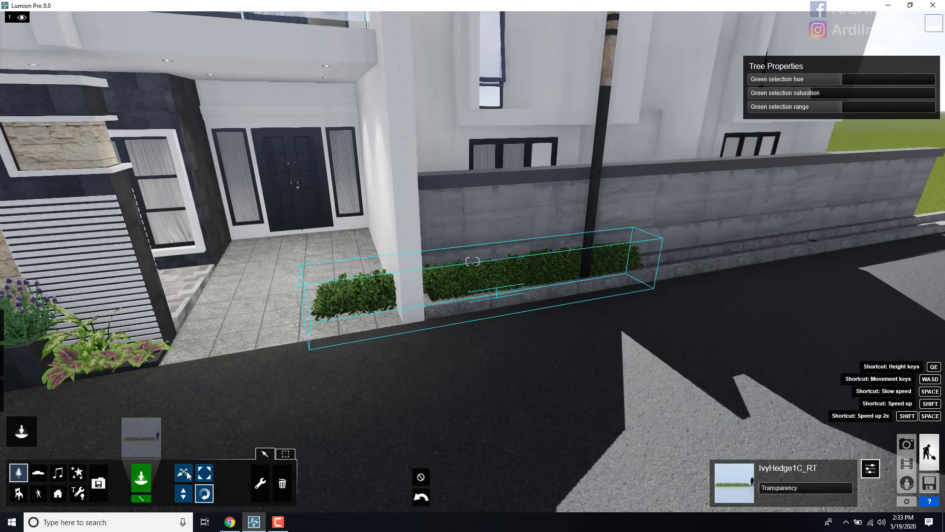
click(187, 473)
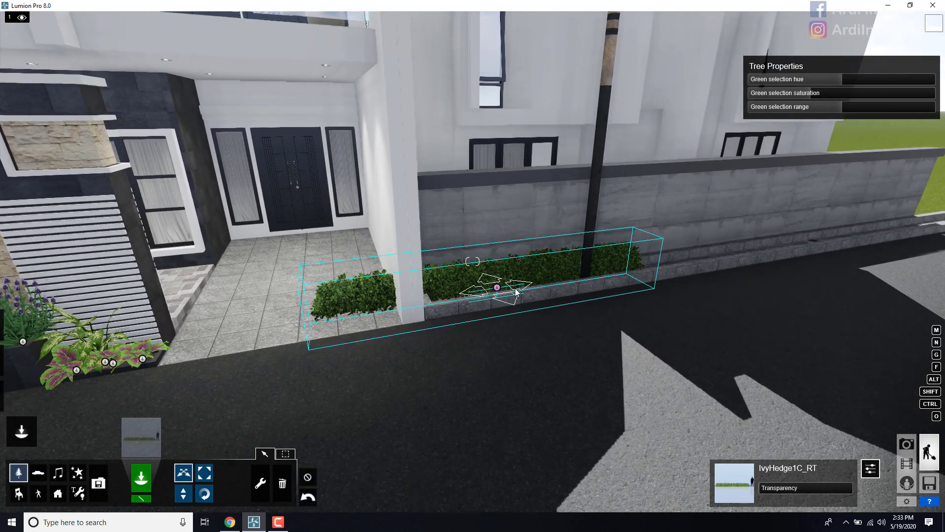
drag(517, 292, 589, 276)
key(d)
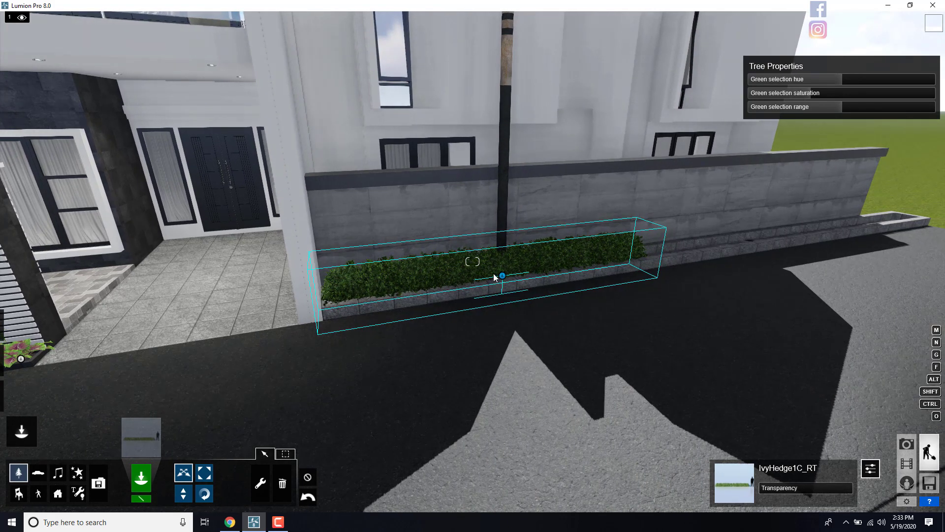
drag(505, 278, 740, 242)
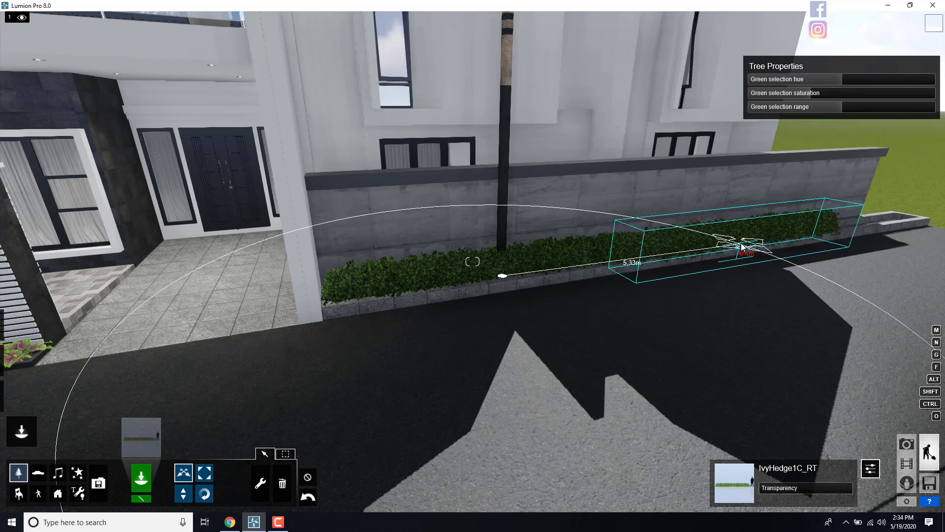
Step: Select both ivy hedges along the boundary wall and scale them to 0.9x
key(d)
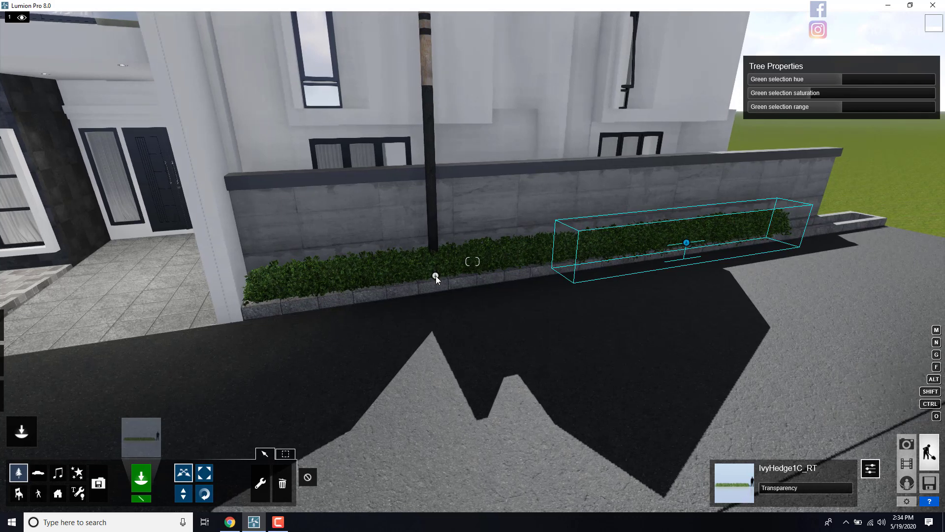
click(436, 276)
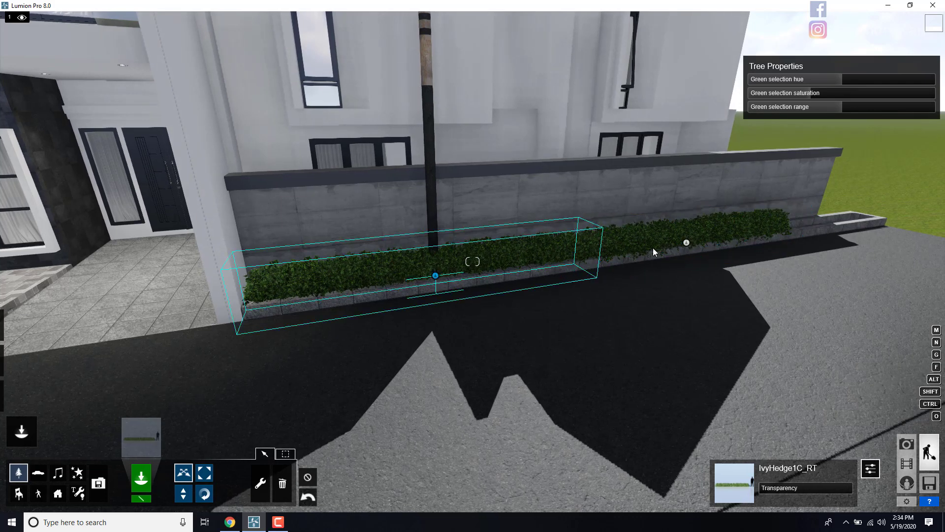
ctrl+click(687, 243)
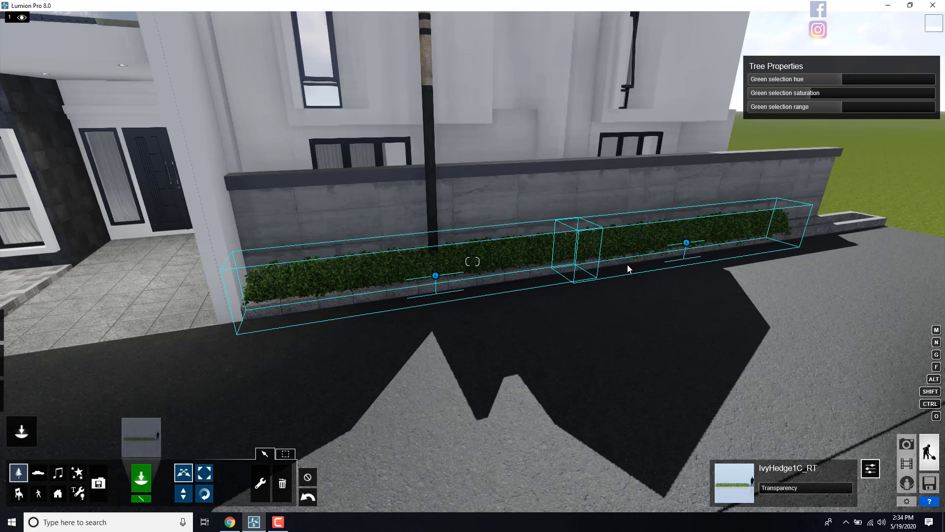
click(212, 473)
click(333, 473)
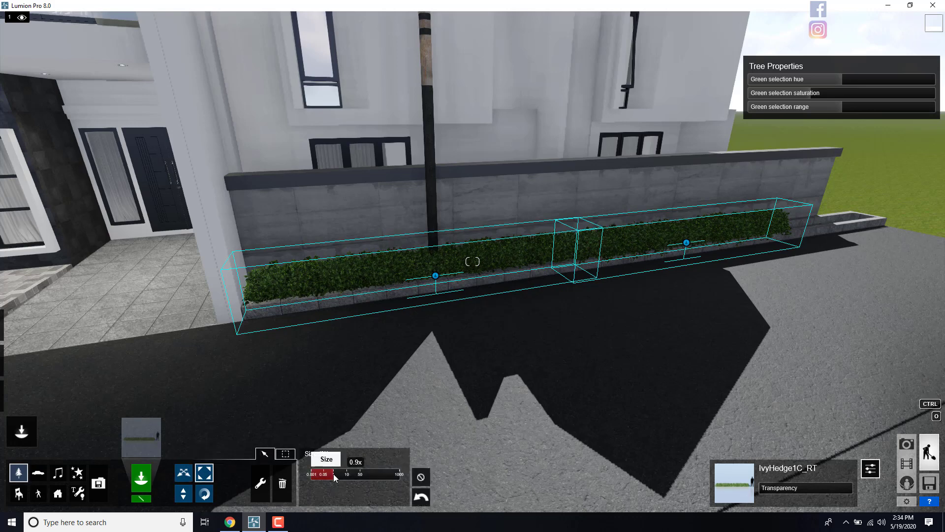
drag(335, 474, 333, 474)
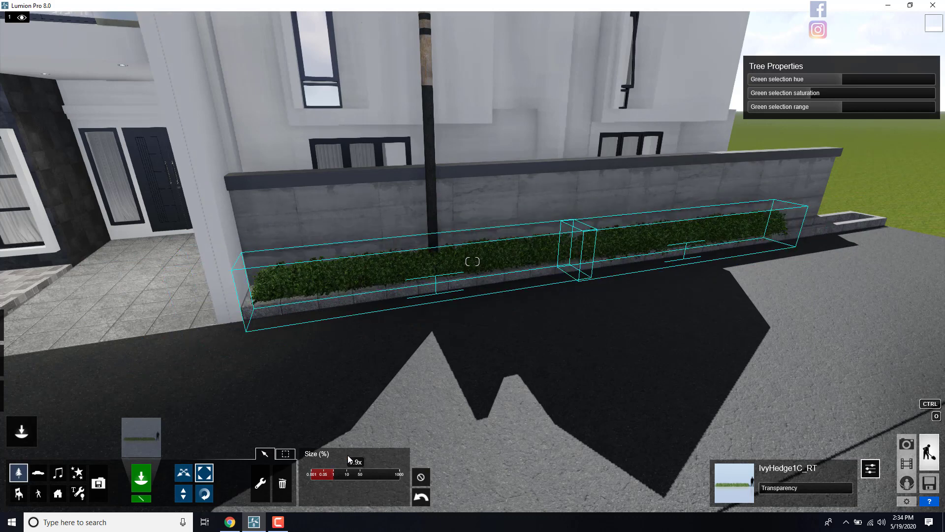
Step: Shift both selected ivy hedges slightly along the planter toward the white entrance column
key(s)
right_drag(684, 310, 631, 290)
key(a)
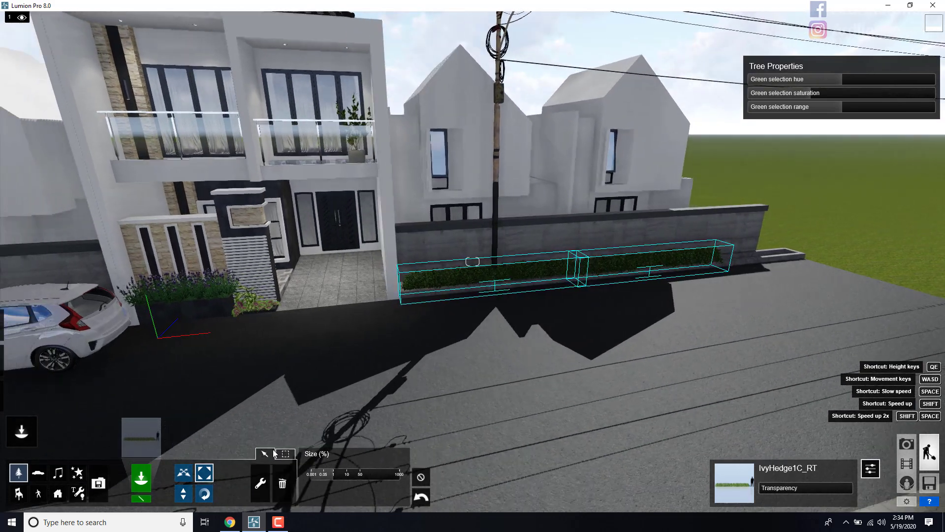
click(184, 474)
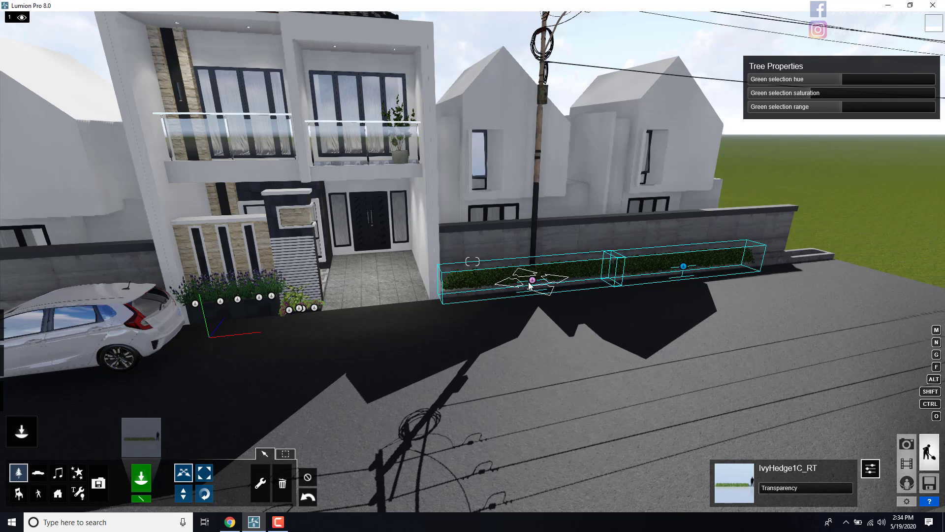
drag(528, 285, 528, 286)
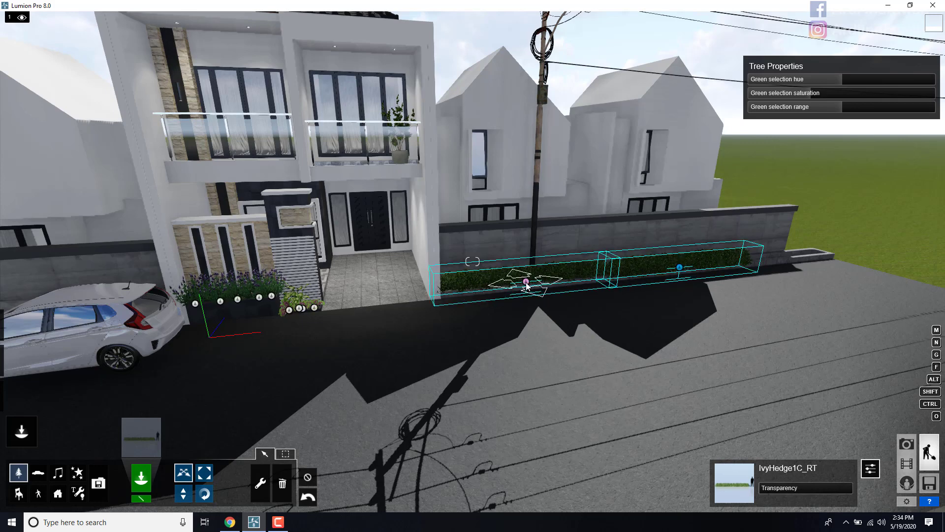
Step: Copy both selected ivy hedges and move the copies into the planter along the boundary wall on the parked car's side of the house
drag(527, 286, 497, 286)
key(s)
right_drag(814, 284, 739, 285)
key(a)
mouse_move(473, 262)
right_down()
mouse_move(344, 264)
mouse_move(517, 268)
mouse_move(473, 271)
right_up()
key(a)
right_drag(812, 278, 546, 250)
key(w)
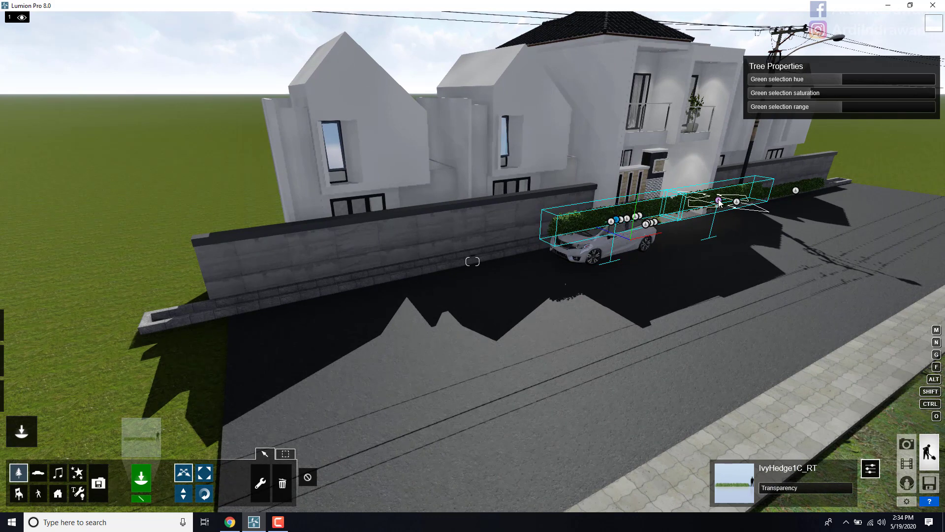
drag(705, 207, 540, 245)
key(w)
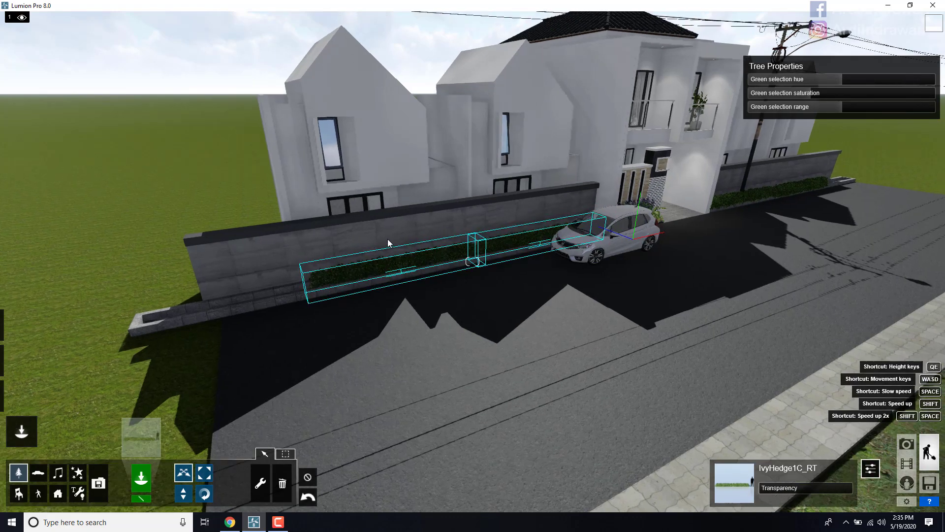
Step: Nudge both copied ivy hedges slightly toward the planter's kerb and the parked car so they fit inside the planter
right_drag(388, 238, 507, 226)
key(a)
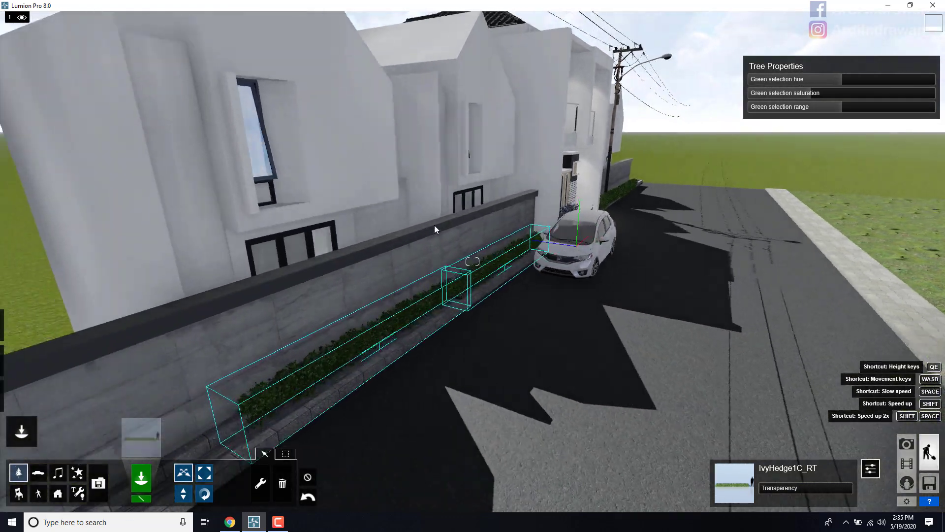
key(w)
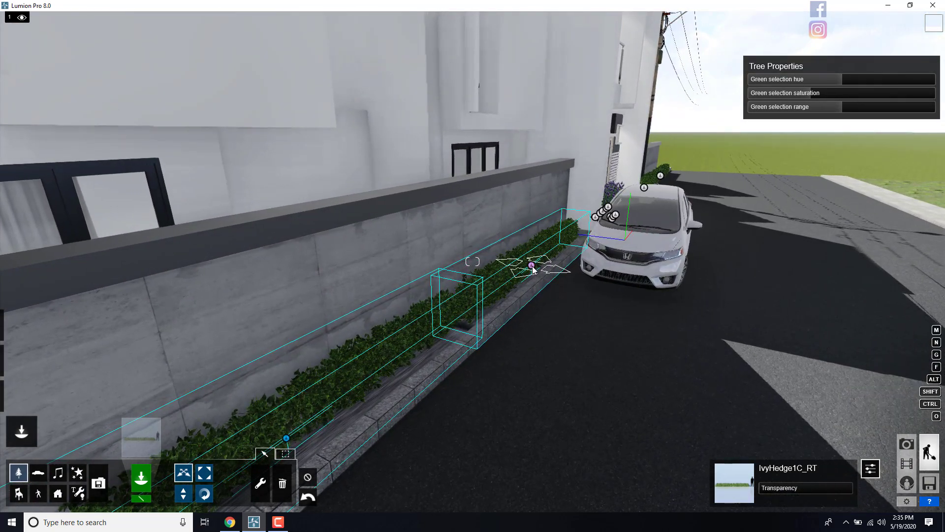
drag(538, 267, 544, 271)
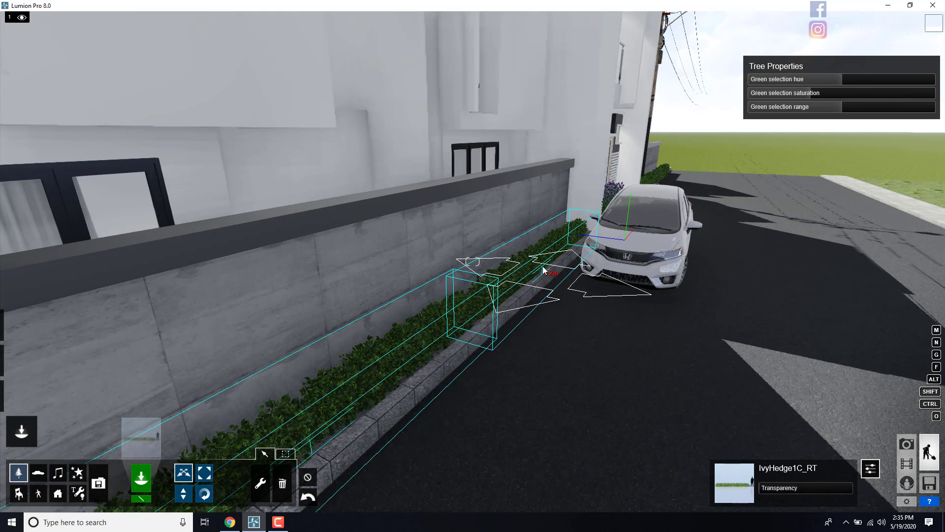
Step: Check the hedges on both sides from straight in front of the house and clear the selection
right_drag(649, 287, 569, 238)
key(d)
key(w)
key(d)
right_drag(743, 268, 682, 268)
key(a)
key(d)
key(a)
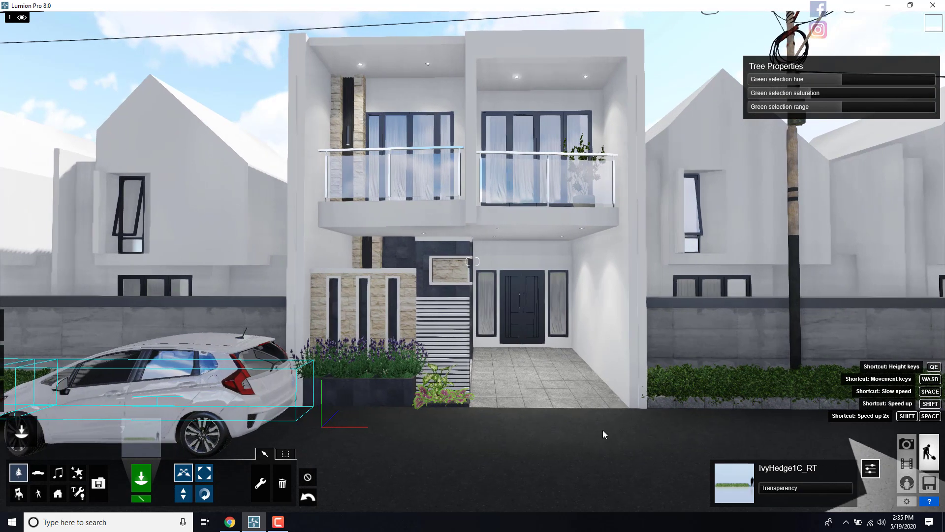
click(309, 478)
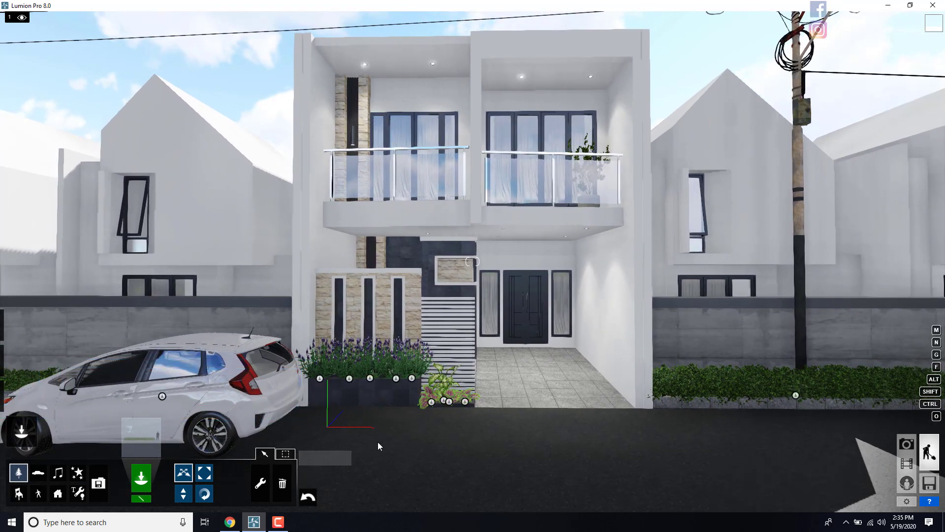
Step: Box-select the objects on the house front with nature objects and the imported house model filtered out of the selection
click(285, 453)
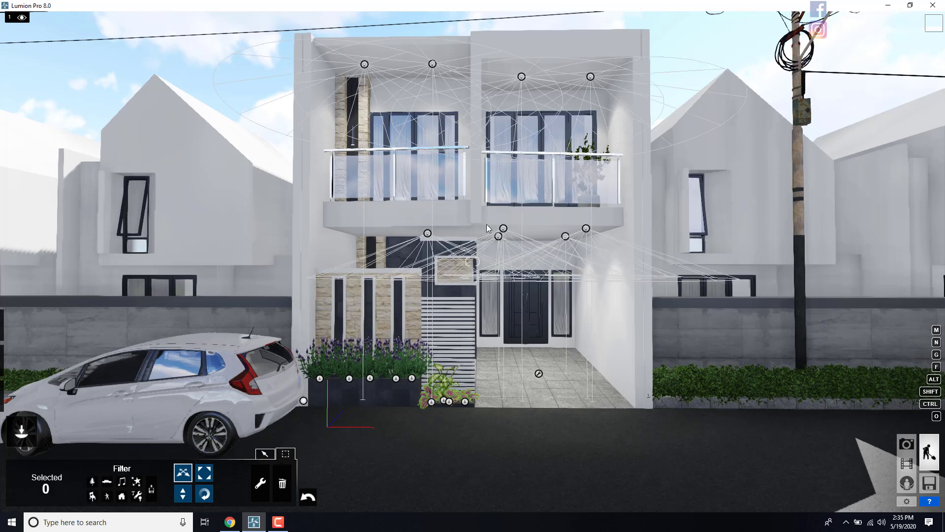
click(93, 482)
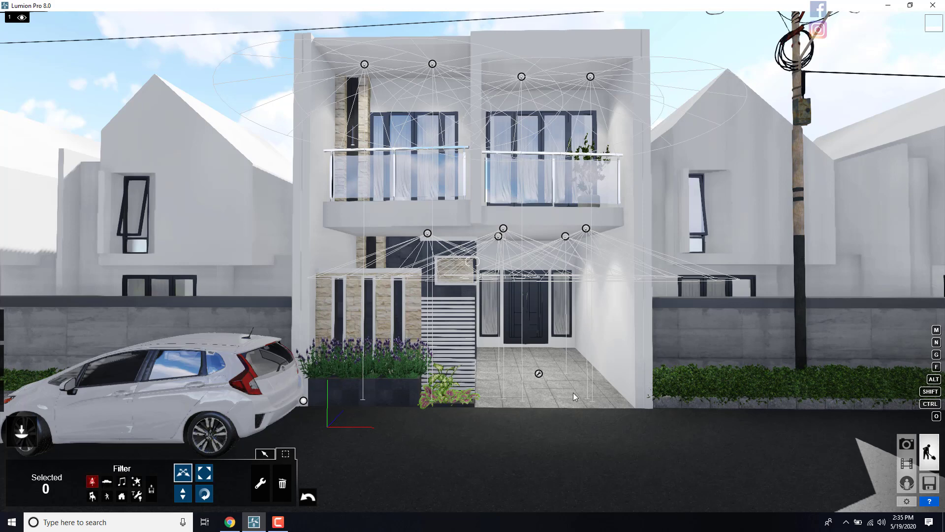
key(s)
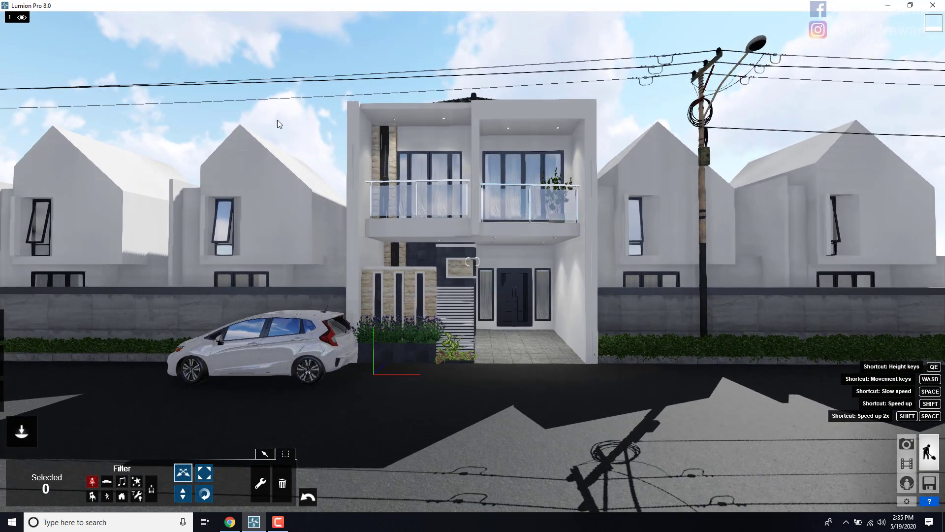
ctrl+drag(256, 102, 704, 379)
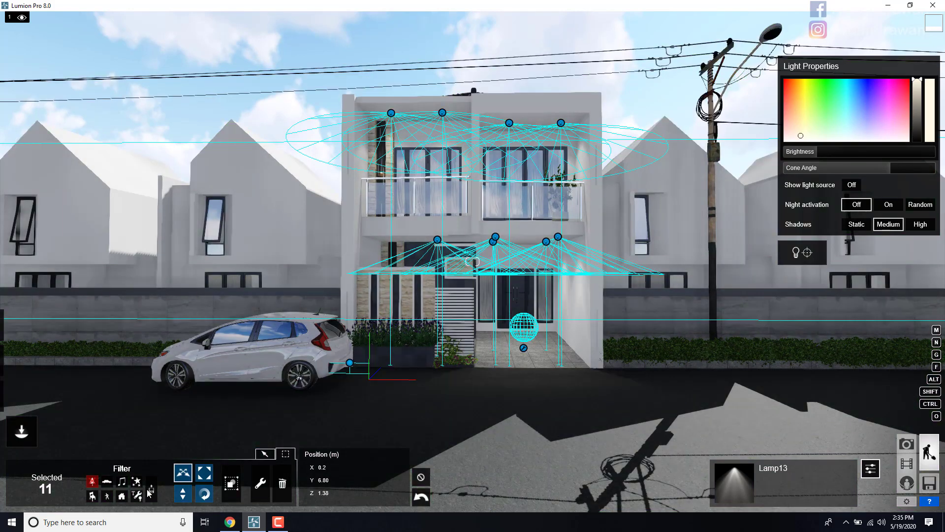
click(151, 489)
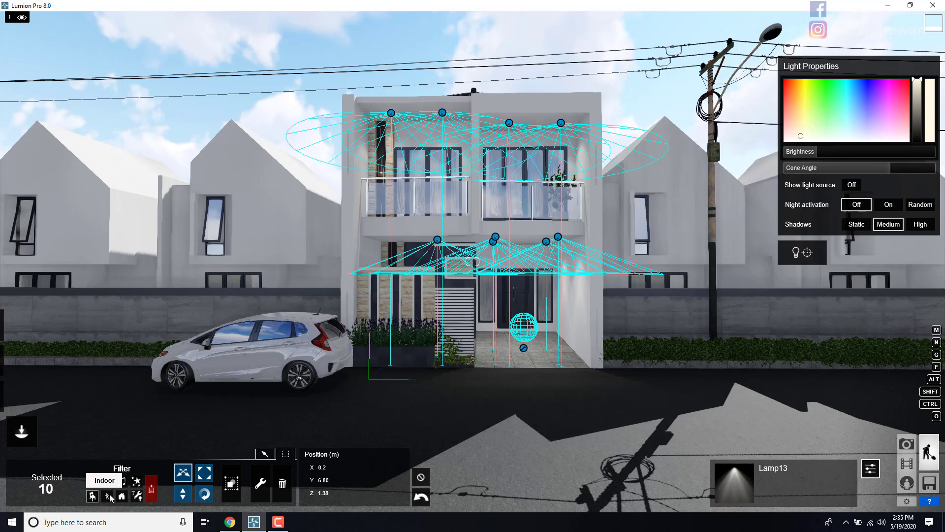
Step: Include nature objects in the selection filter again and deselect all selected lights and objects
key(w)
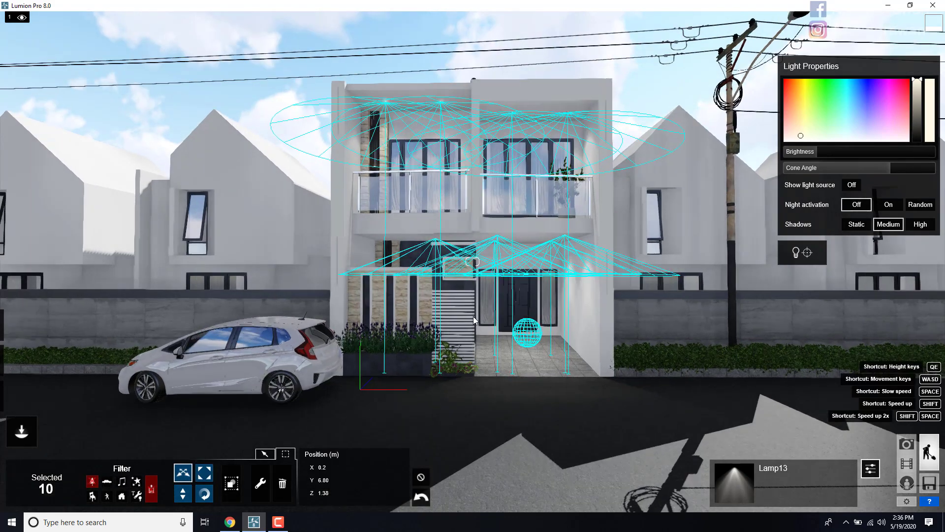
key(d)
key(w)
key(d)
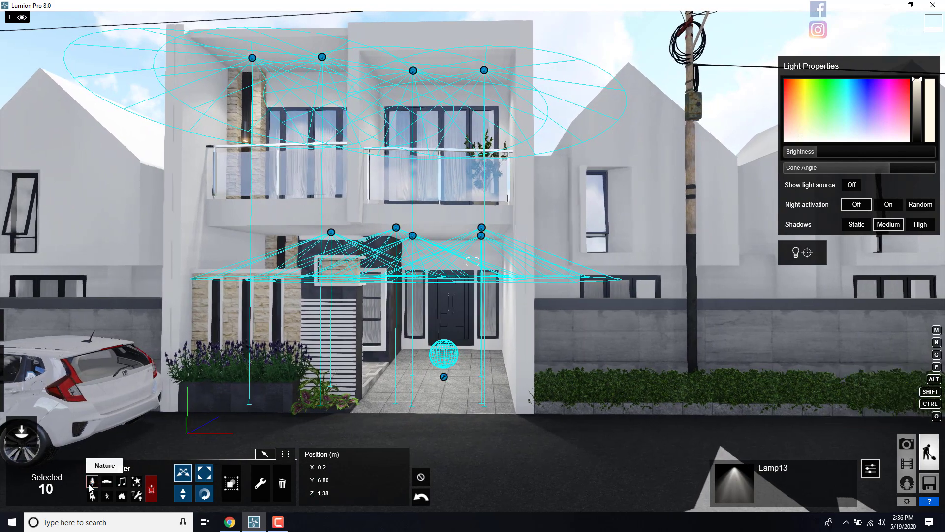
key(s)
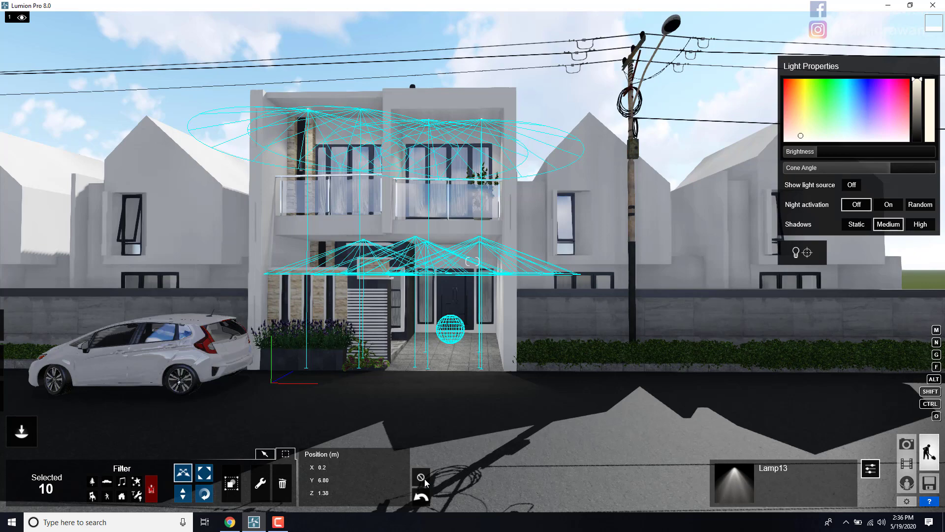
key(w)
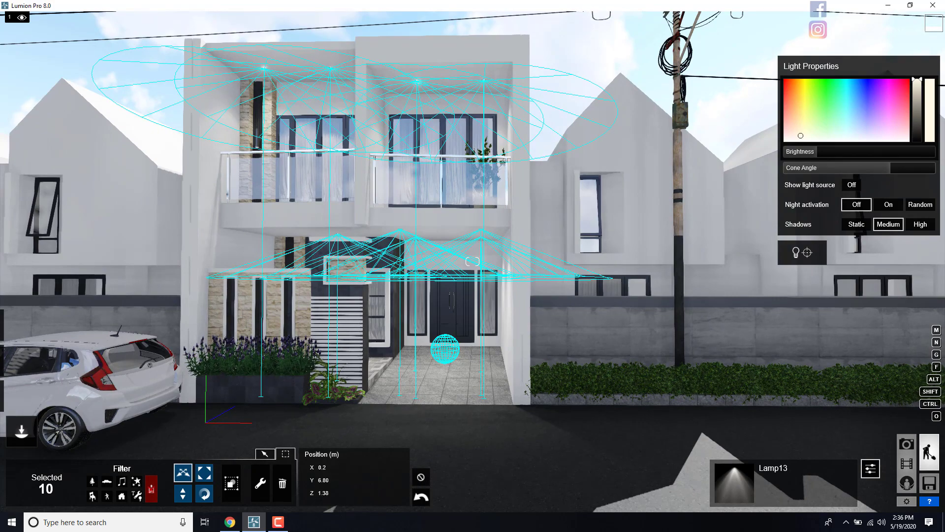
key(s)
right_drag(512, 221, 468, 261)
key(s)
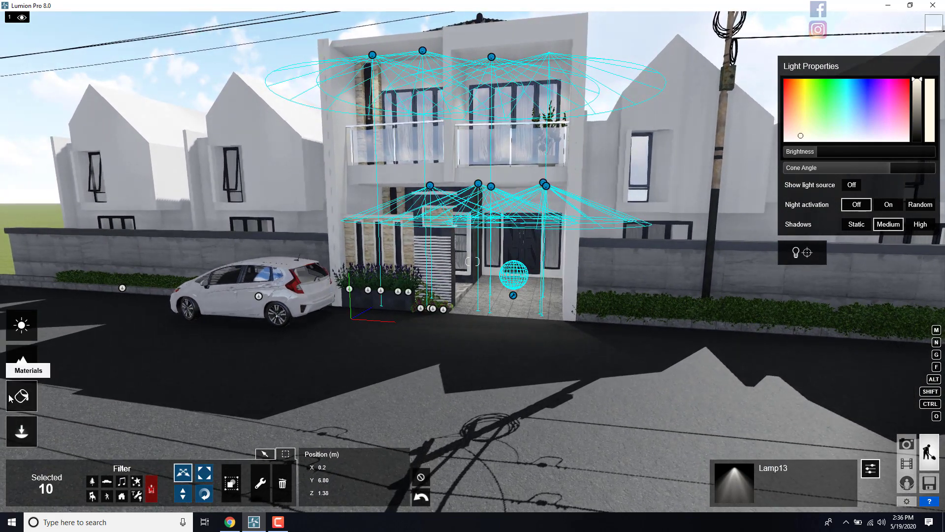
click(11, 398)
click(29, 442)
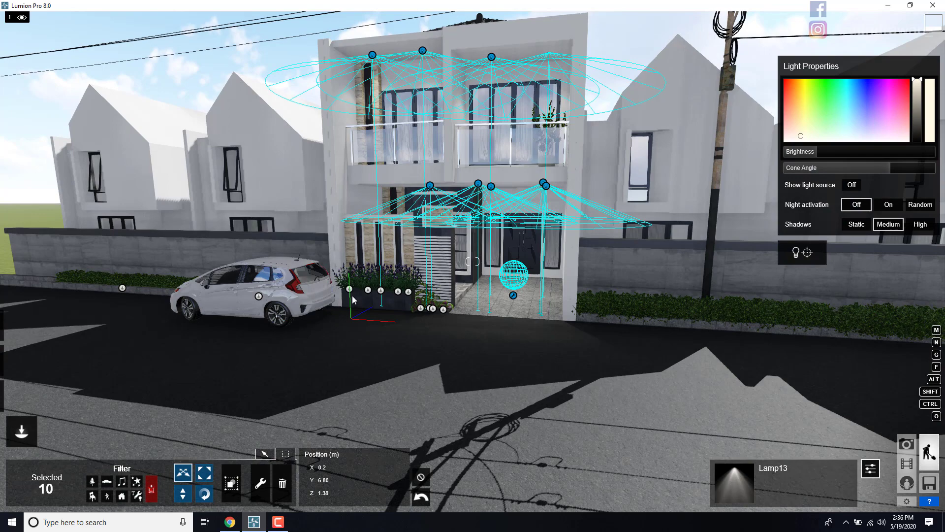
click(422, 477)
Step: Box-select the house lights, planter plants, hedges and car together, then return to single-object editing
scroll(425, 373, down, 3)
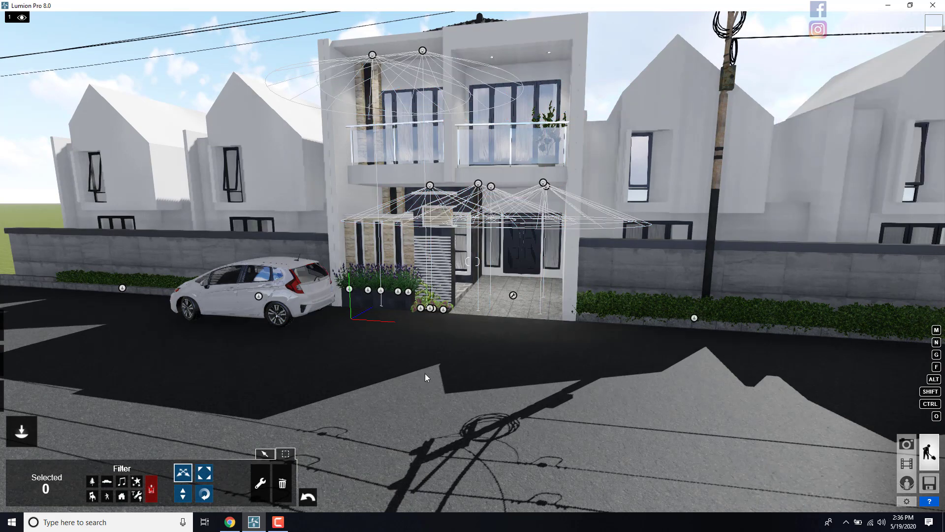
ctrl+drag(412, 155, 725, 342)
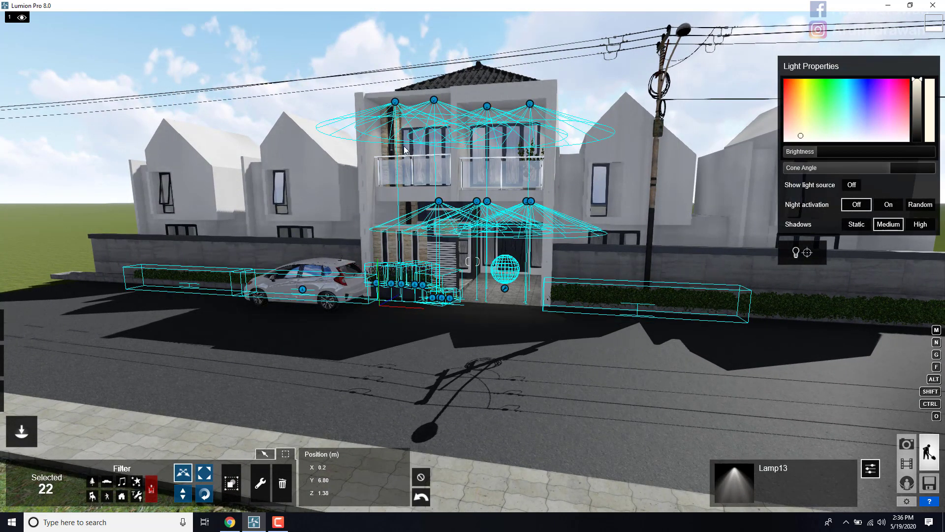
scroll(397, 143, up, 2)
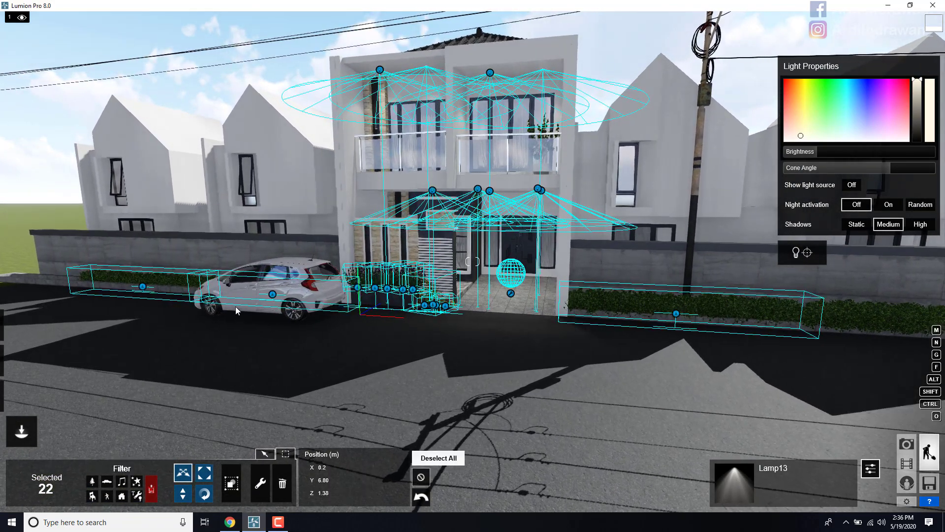
click(264, 456)
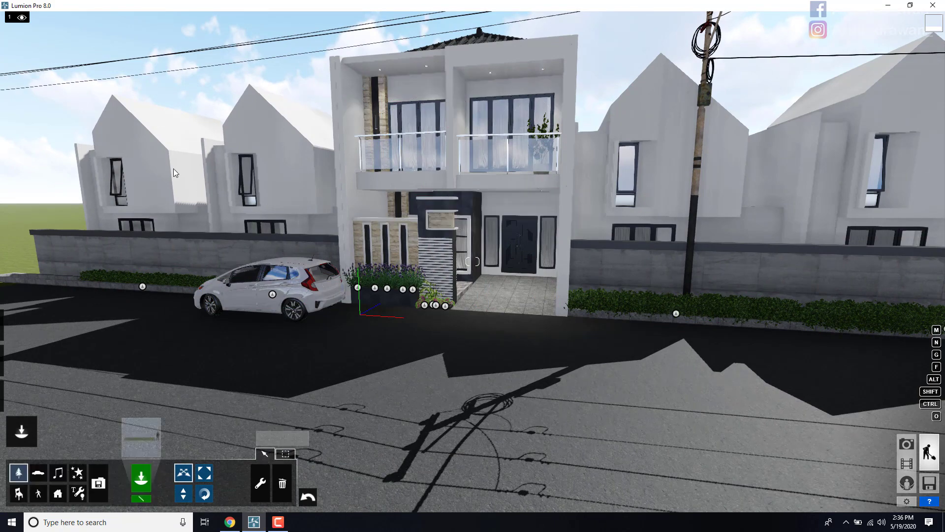
Step: Examine the house front and browse the plants and hedges in the nature library
key(w)
right_drag(173, 168, 151, 169)
key(a)
key(d)
key(w)
key(w)
key(a)
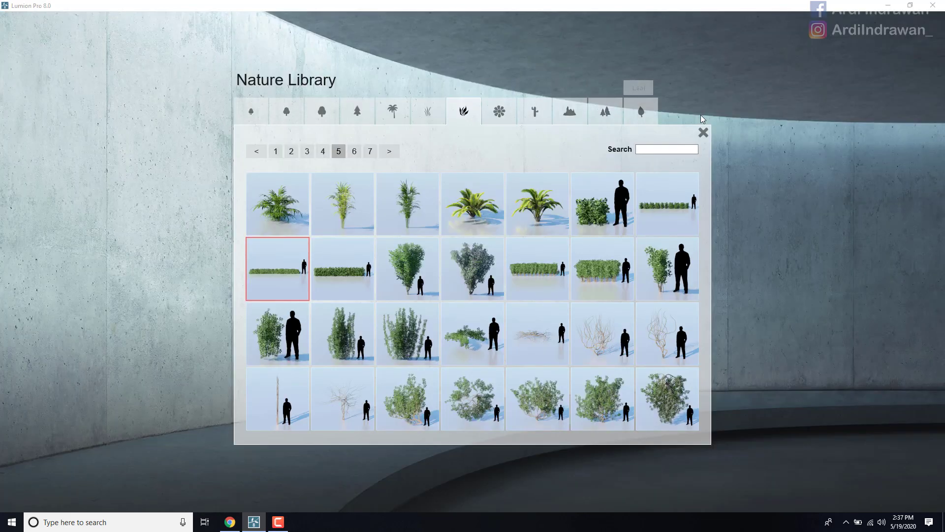
click(173, 374)
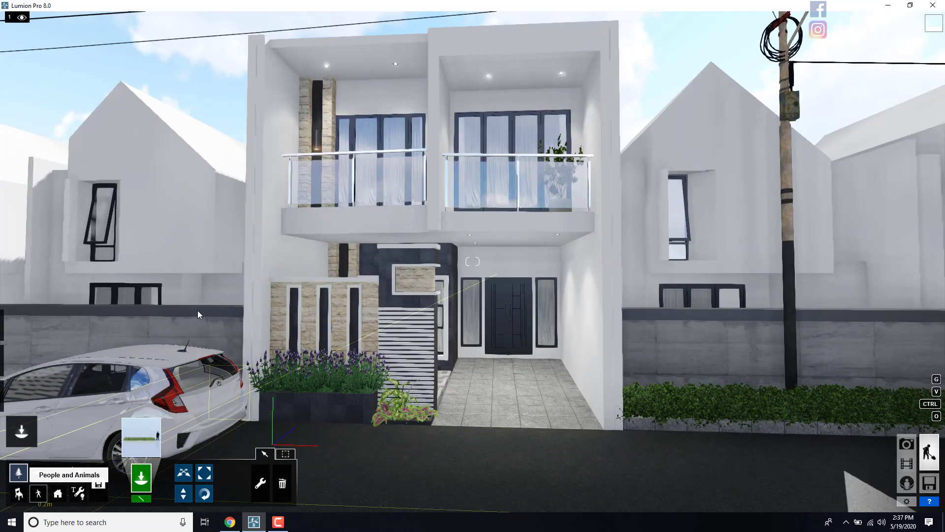
Step: Pick the standing man Man_Caucasian_0020 from the character library and place him on the road in front of the entrance
click(38, 494)
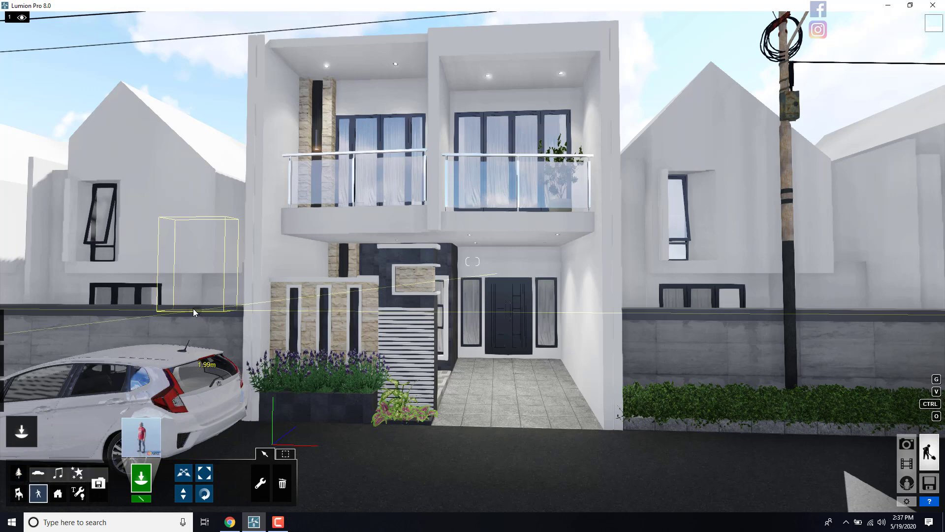
click(142, 436)
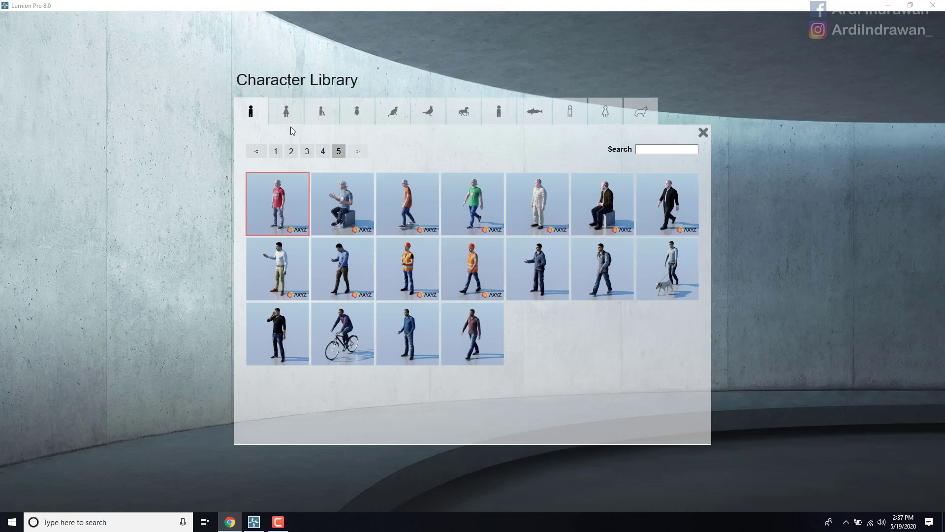
click(281, 277)
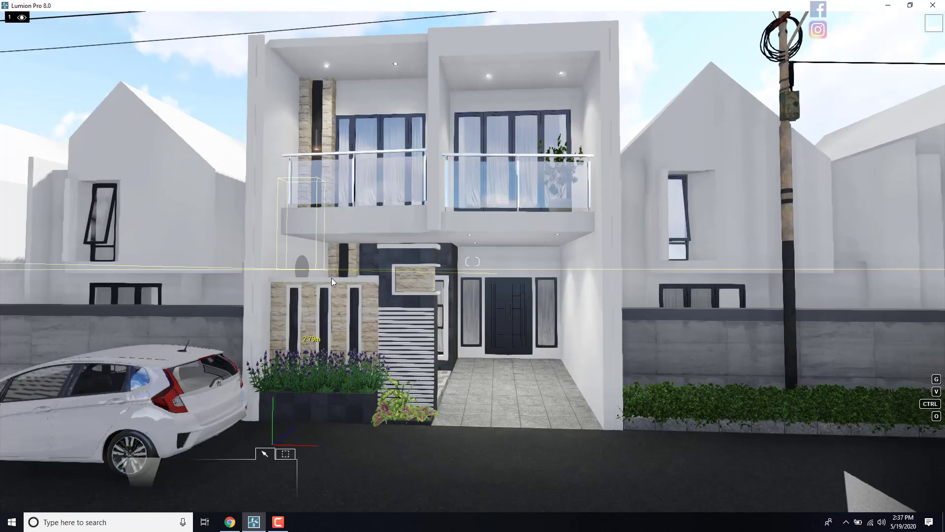
click(446, 458)
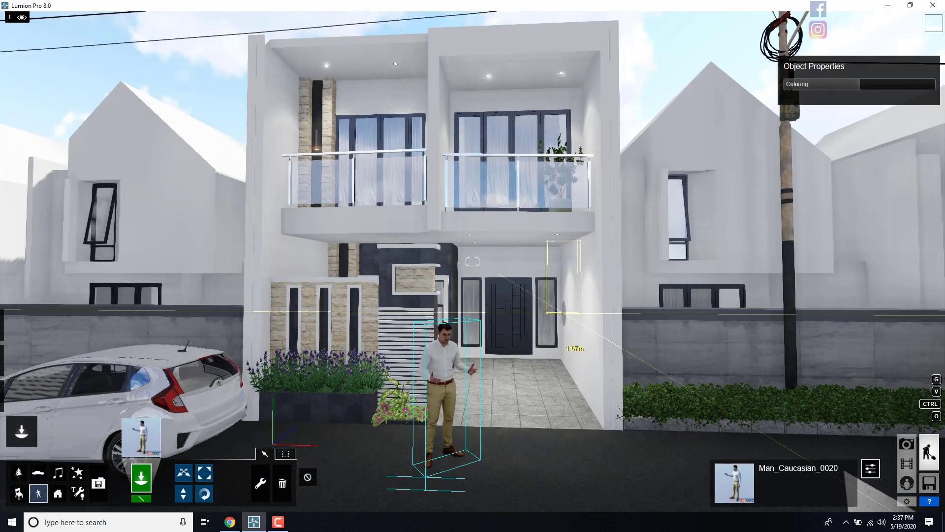
Step: Rotate the placed man about his vertical axis so he faces the street
mouse_move(567, 314)
right_down()
mouse_move(546, 319)
mouse_move(556, 322)
mouse_move(556, 300)
right_up()
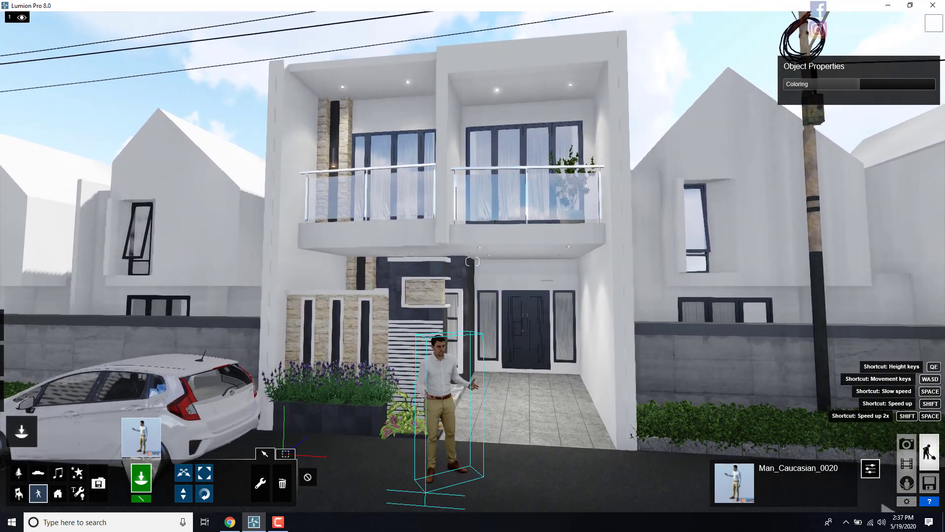
click(204, 493)
drag(450, 479, 455, 493)
right_drag(531, 267, 528, 279)
key(s)
key(d)
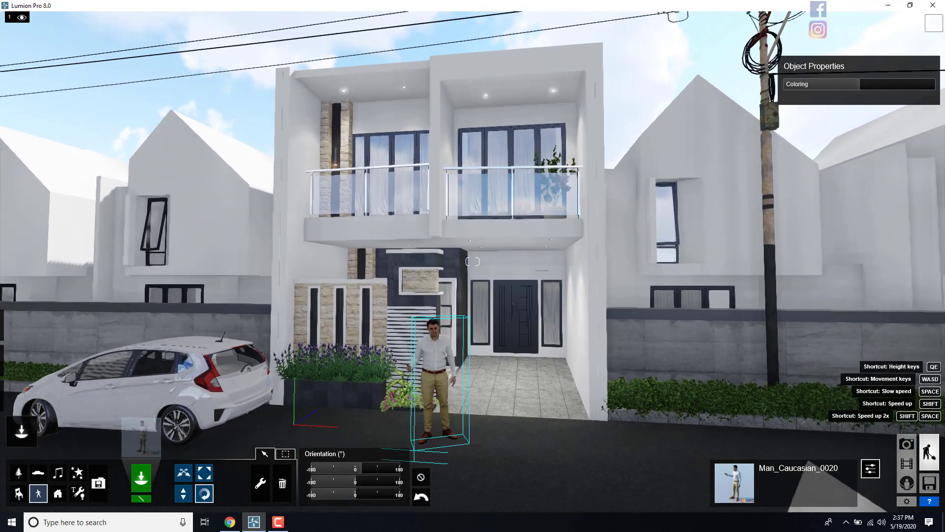
key(w)
key(w)
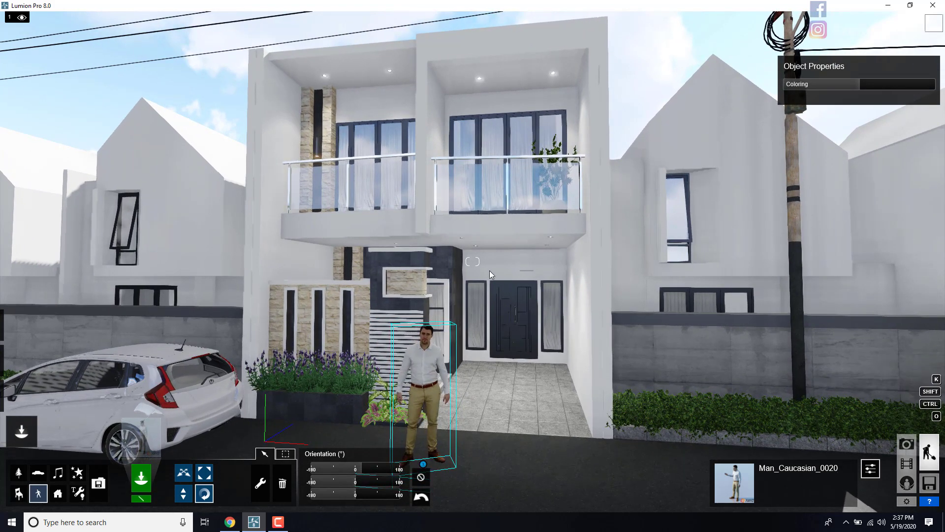
right_drag(504, 243, 502, 247)
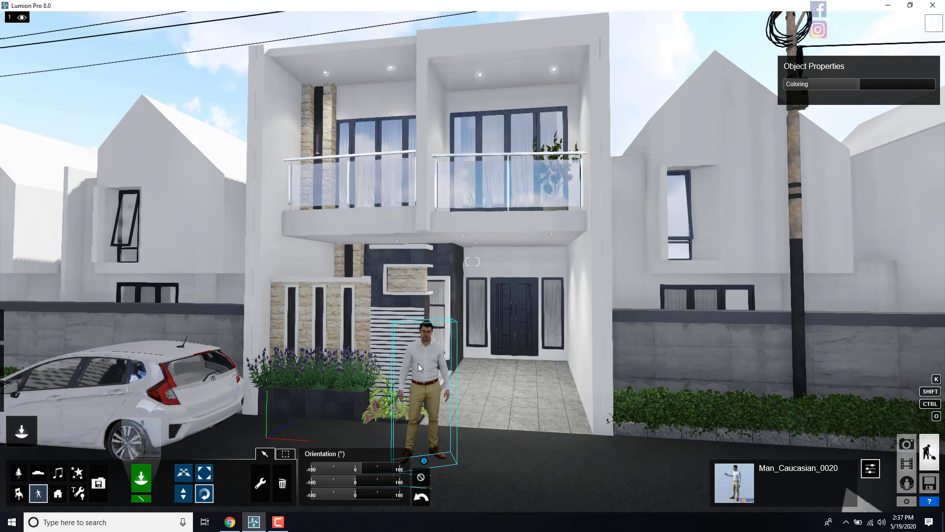
key(s)
key(w)
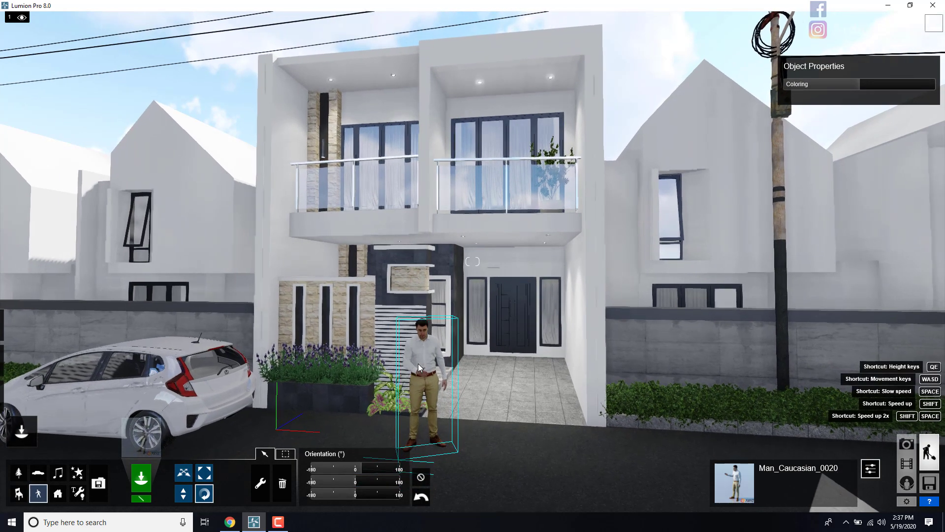
Step: Move the man slightly along the road toward the tiled driveway
click(184, 473)
key(s)
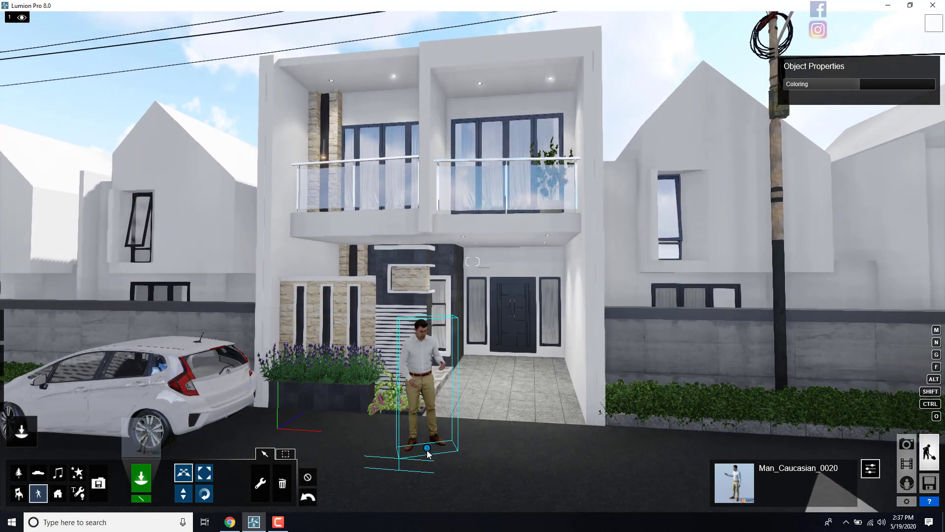
drag(428, 449, 450, 451)
key(w)
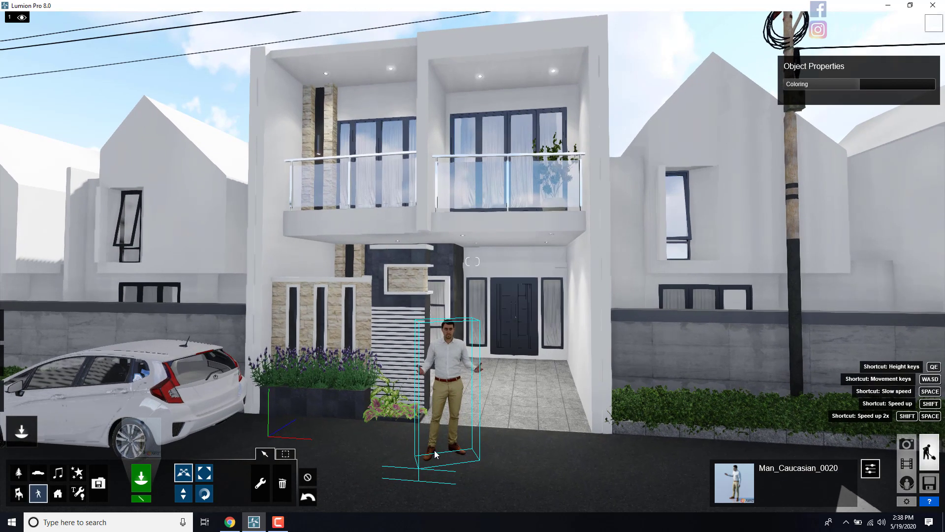
Step: Pick the woman with a baby stroller from the female character library and place her on the road beside the driveway
mouse_move(402, 335)
right_down()
mouse_move(403, 328)
mouse_move(398, 335)
right_up()
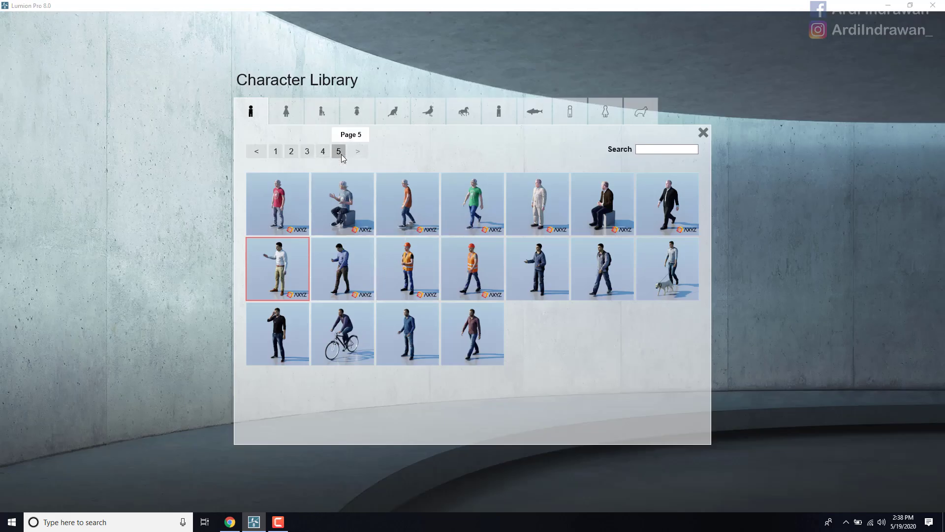
click(322, 117)
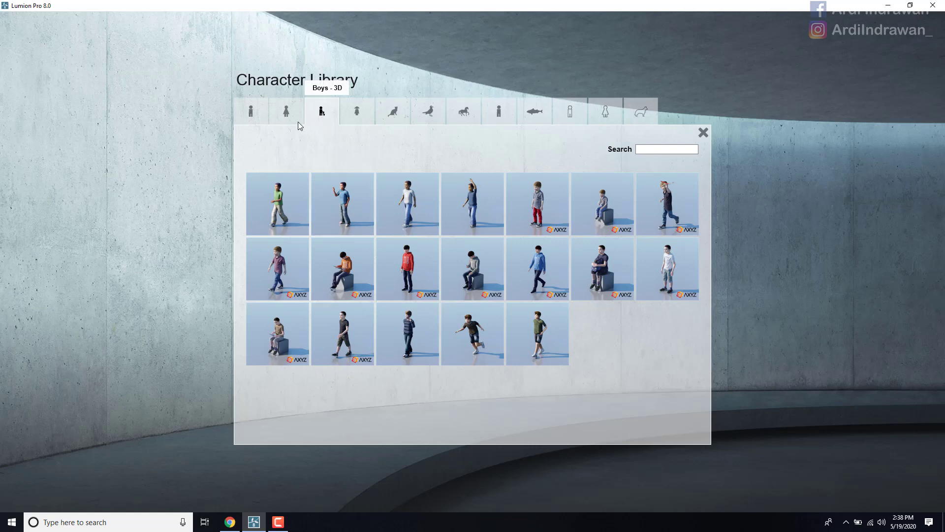
click(298, 114)
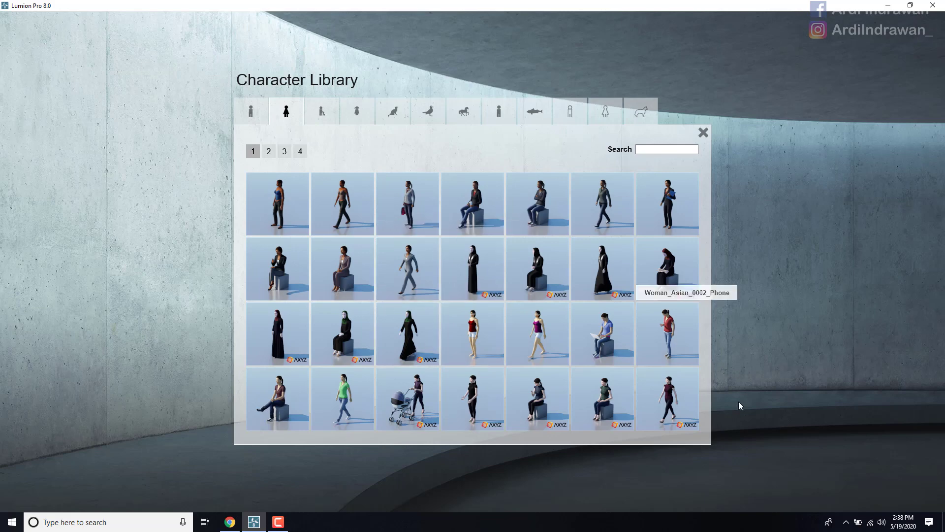
click(269, 152)
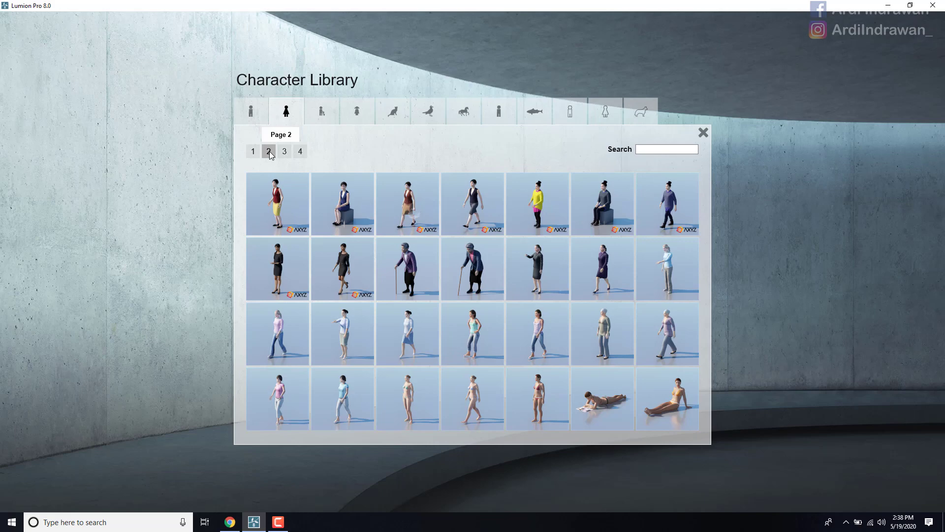
click(282, 153)
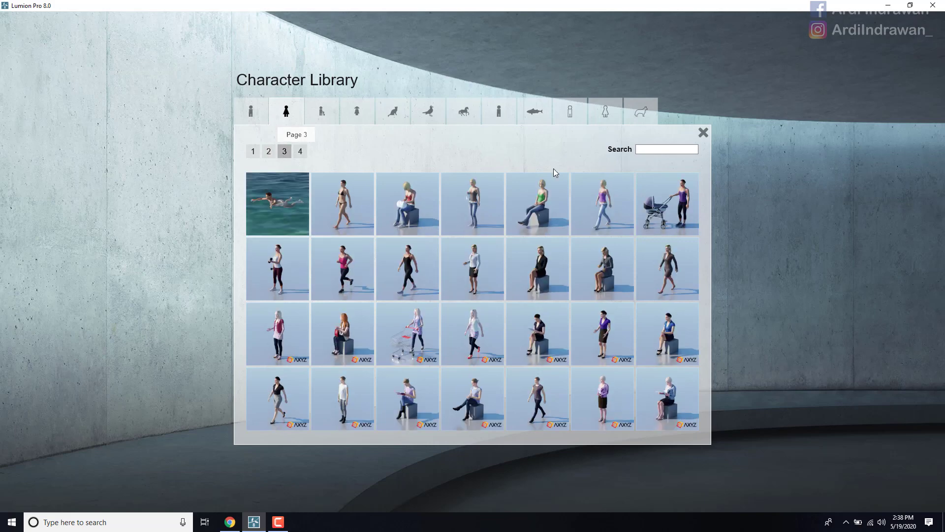
click(679, 218)
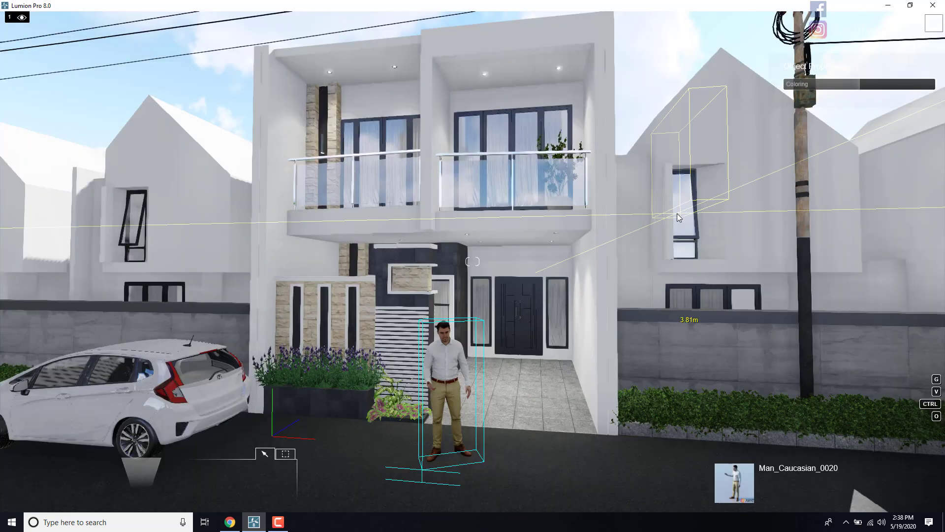
click(657, 474)
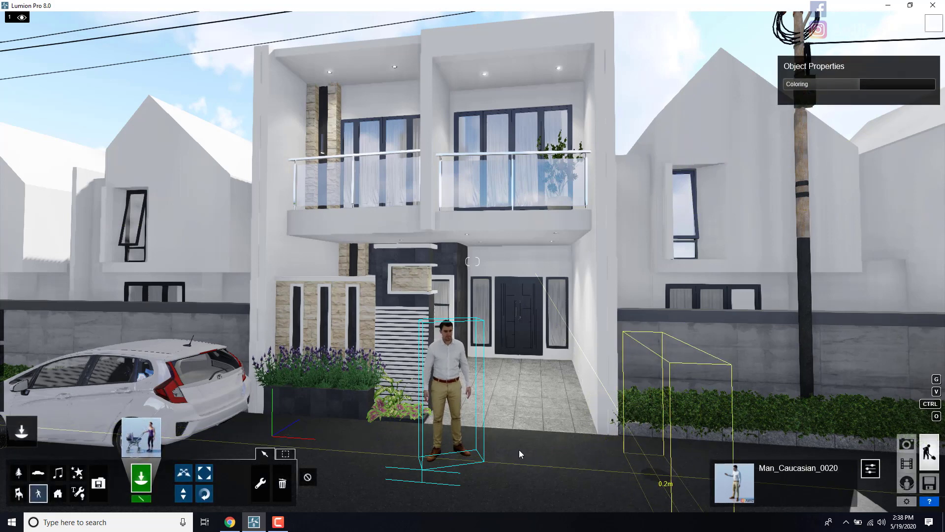
Step: Rotate the woman so her stroller points toward the man, and delete her from the scene
click(204, 493)
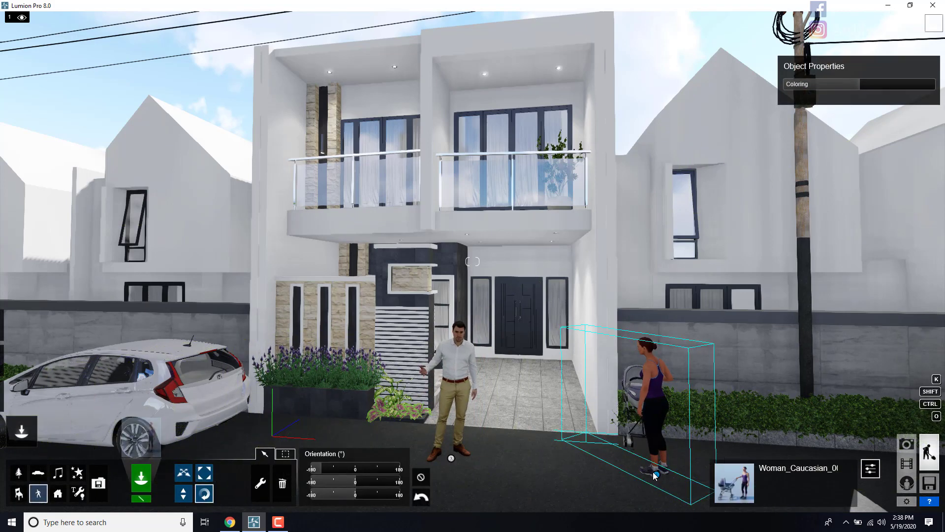
drag(656, 474, 619, 483)
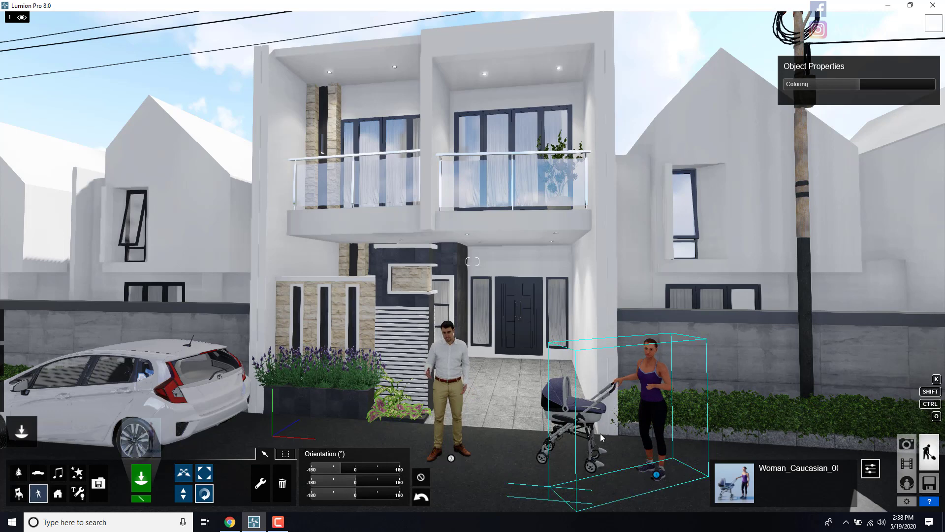
click(282, 484)
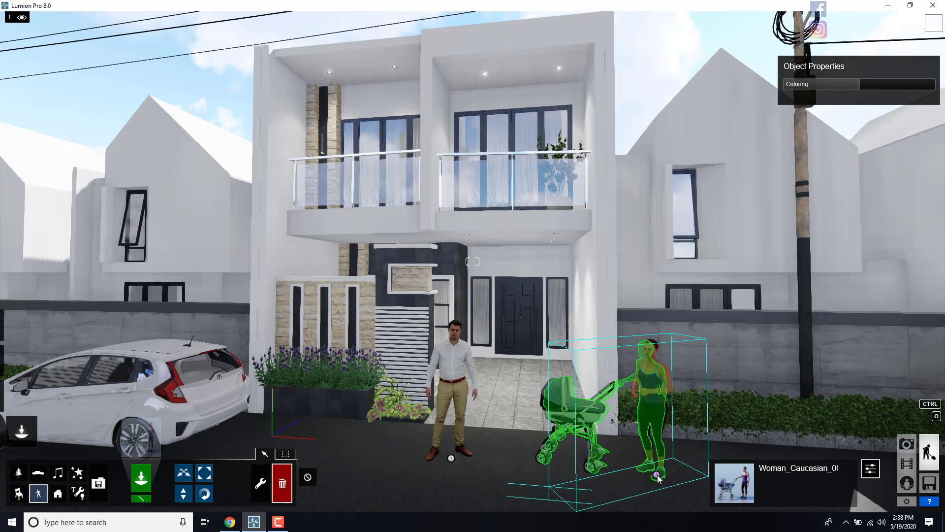
click(634, 470)
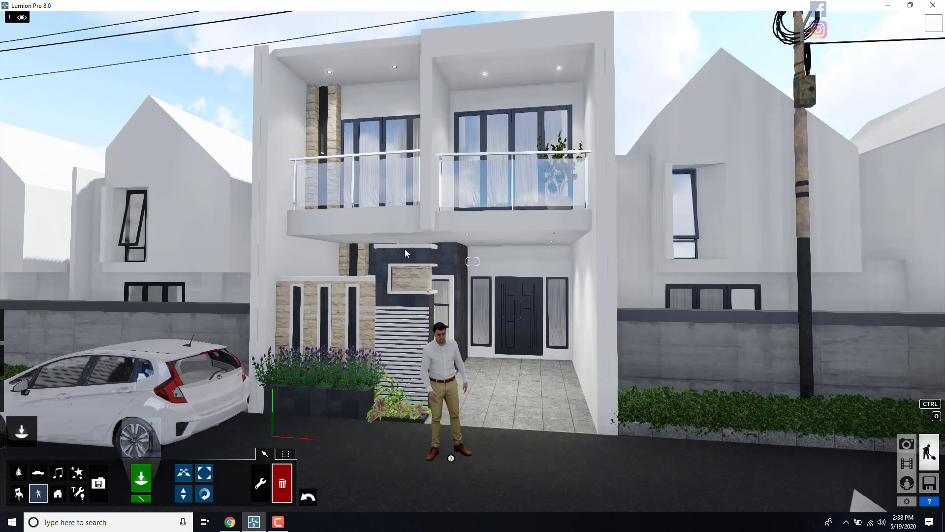
Step: Place the imported tree backdrop beground2 at the outer edge of the grass strip across the road
right_drag(406, 227, 415, 229)
right_drag(538, 190, 64, 271)
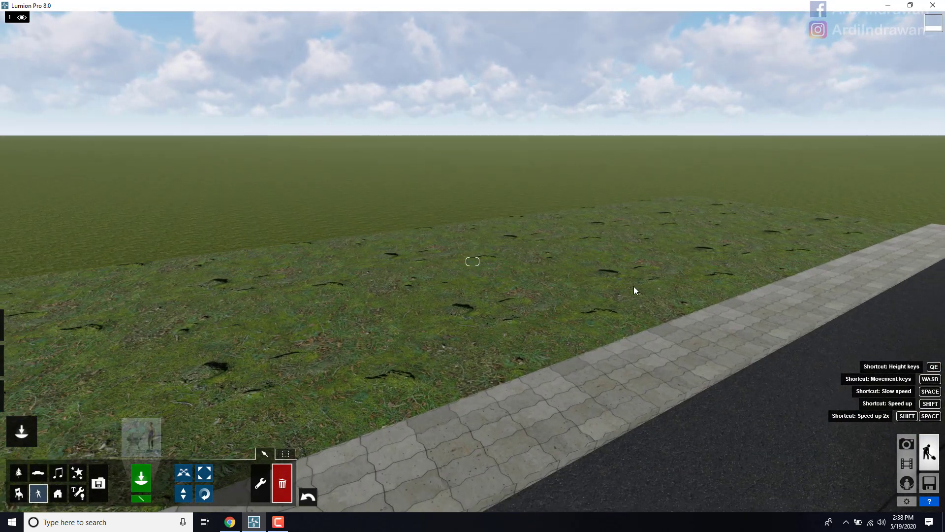
click(99, 479)
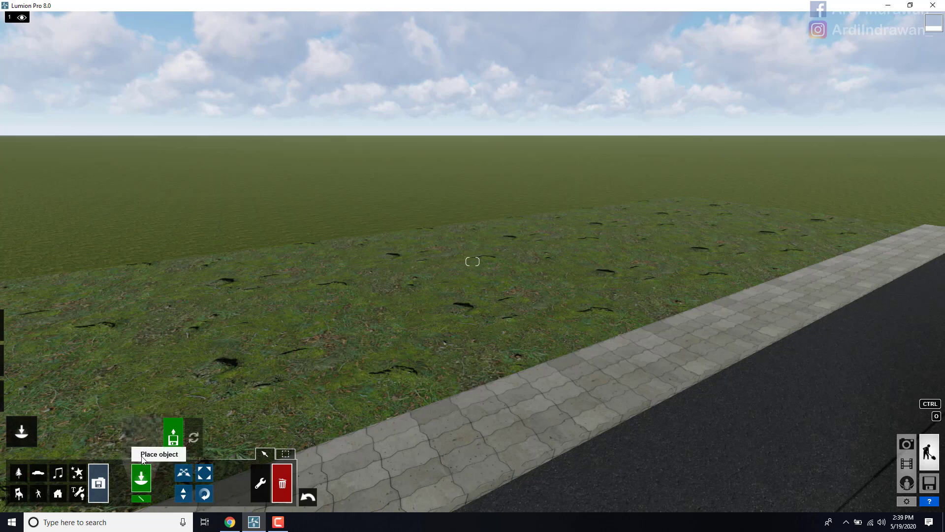
click(141, 437)
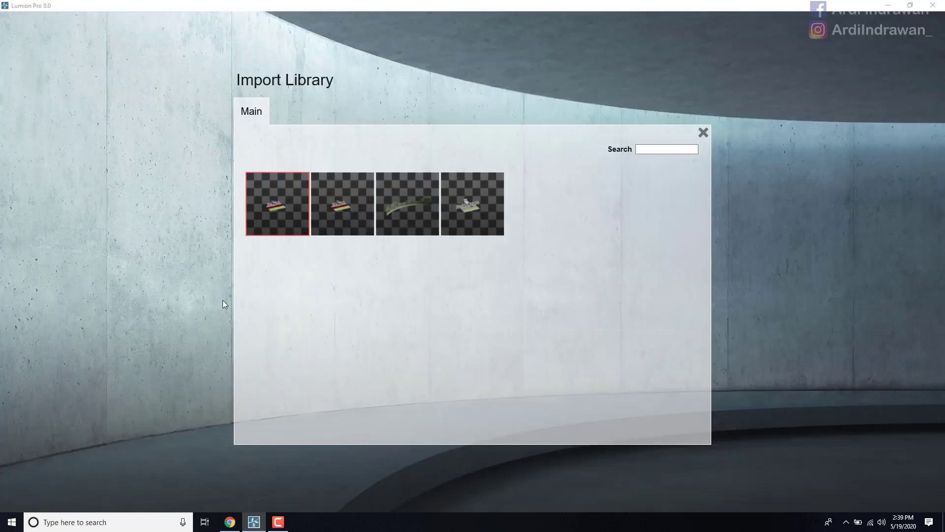
click(409, 216)
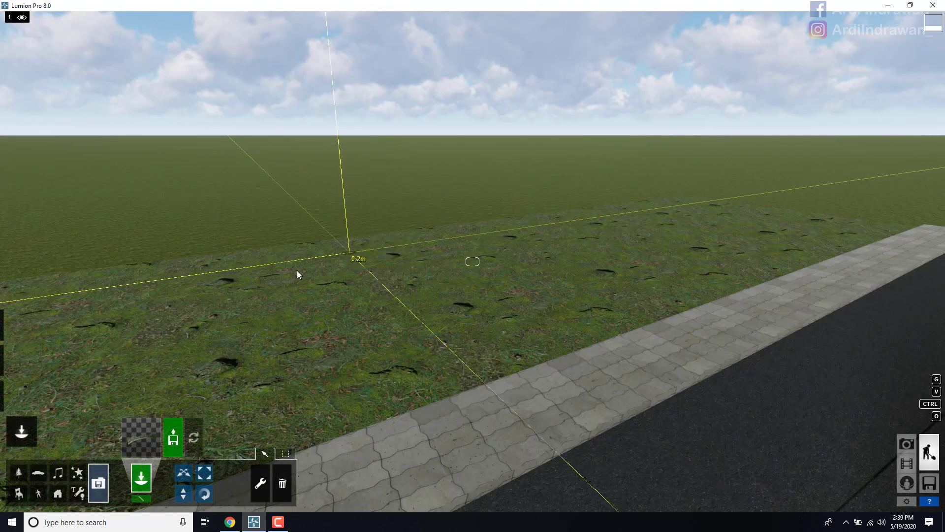
right_drag(397, 270, 412, 150)
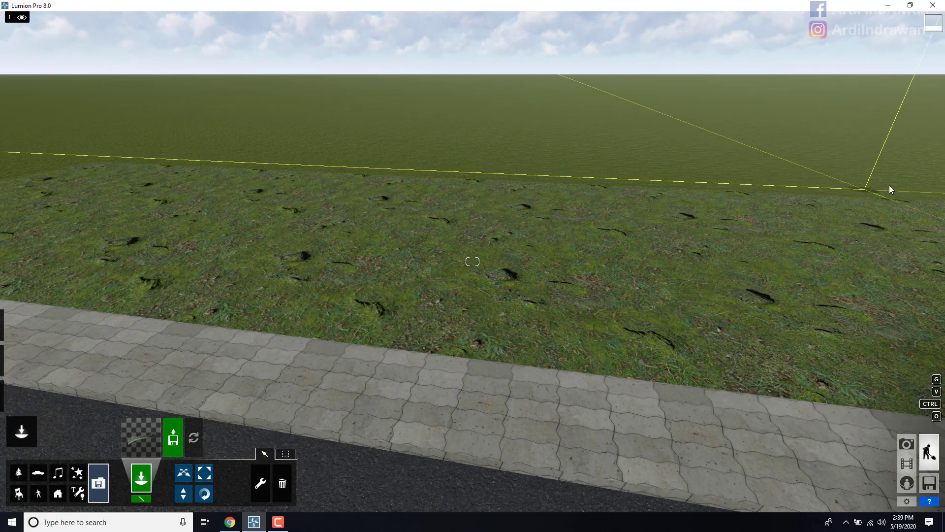
click(917, 177)
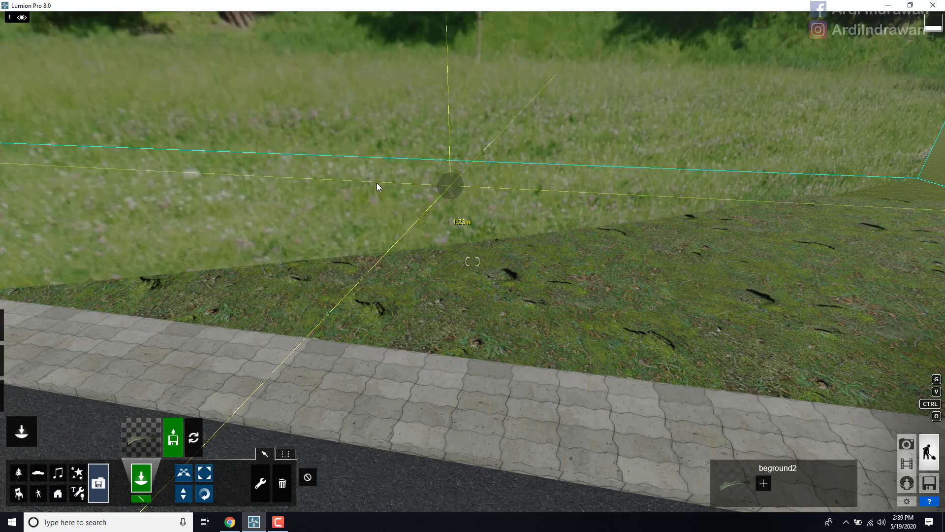
Step: Rotate the beground2 backdrop about its vertical axis and move it so it curves around the grass side of the site
right_drag(376, 181, 473, 246)
right_drag(394, 148, 397, 168)
key(s)
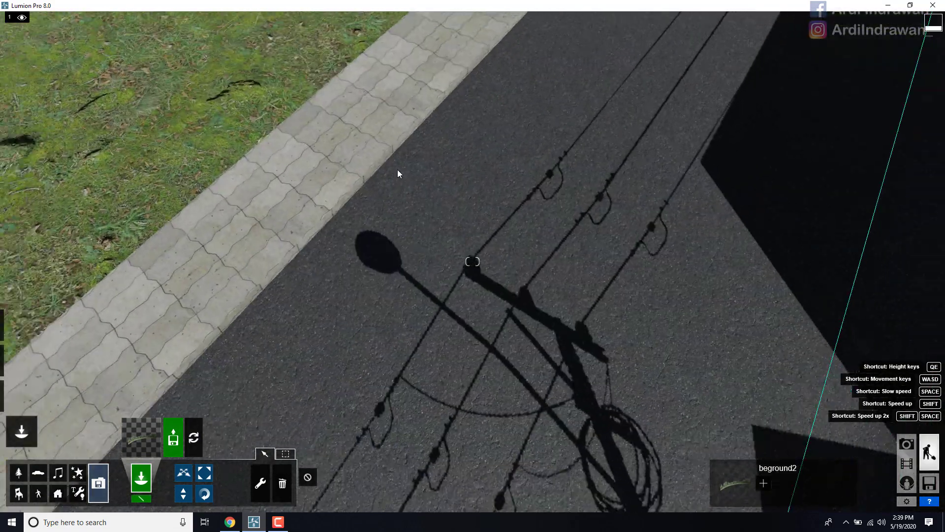
key(s)
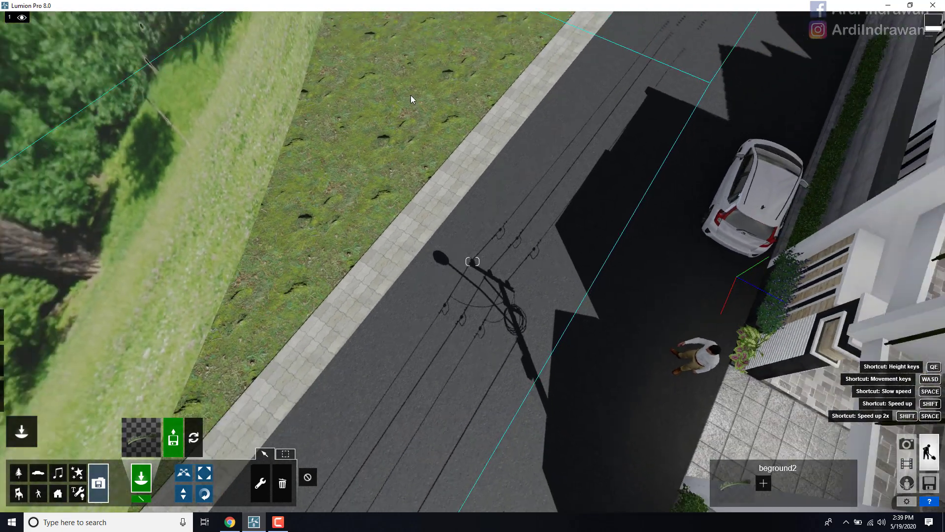
key(s)
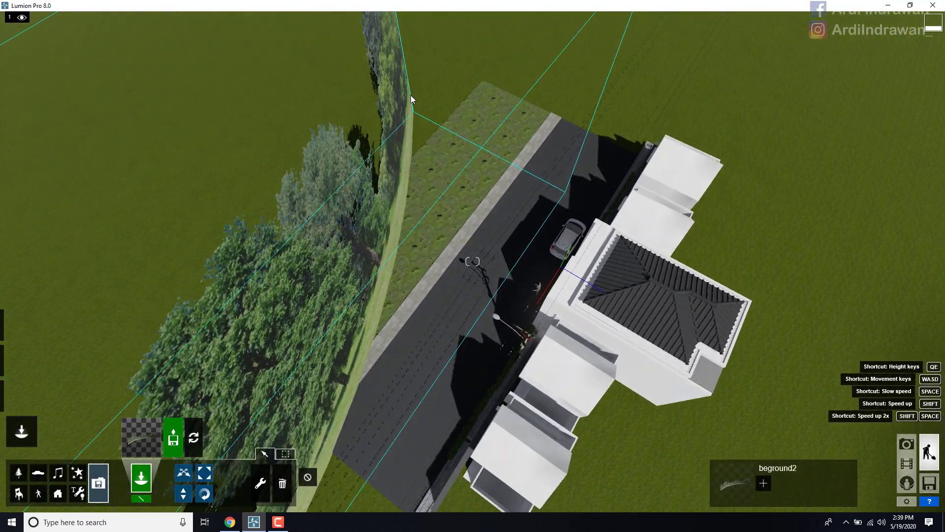
right_drag(284, 77, 324, 58)
key(s)
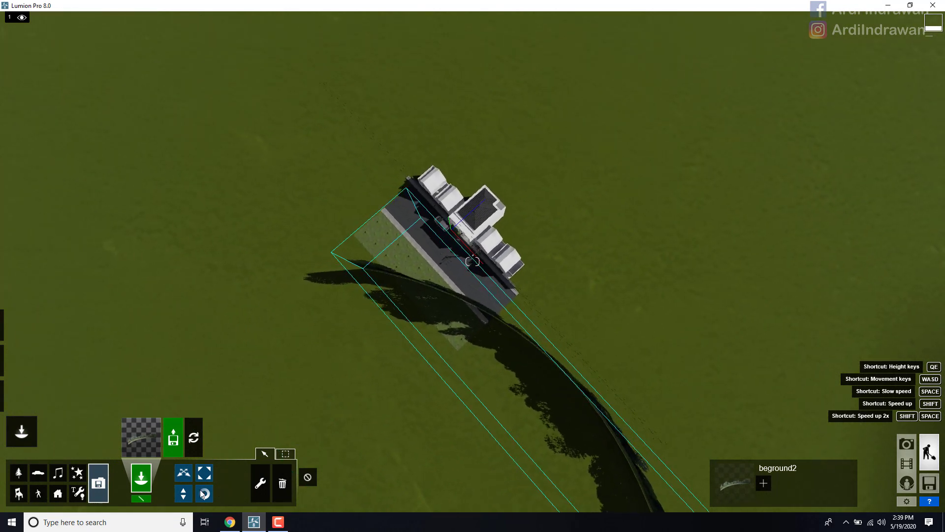
click(204, 493)
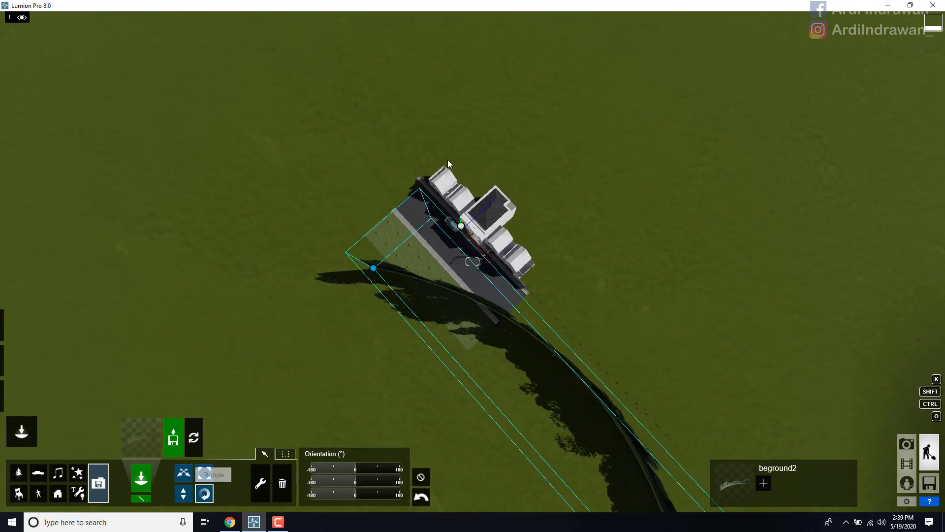
right_drag(446, 158, 402, 172)
key(s)
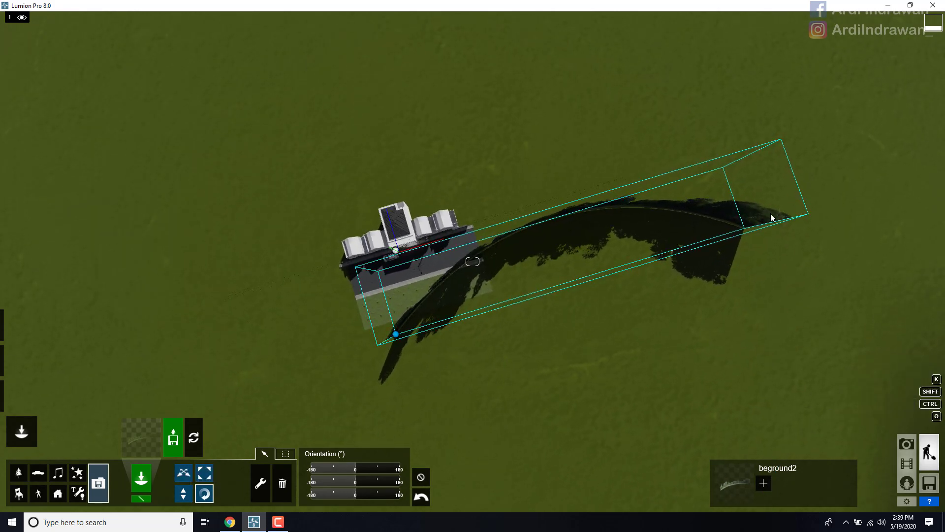
drag(397, 337, 386, 256)
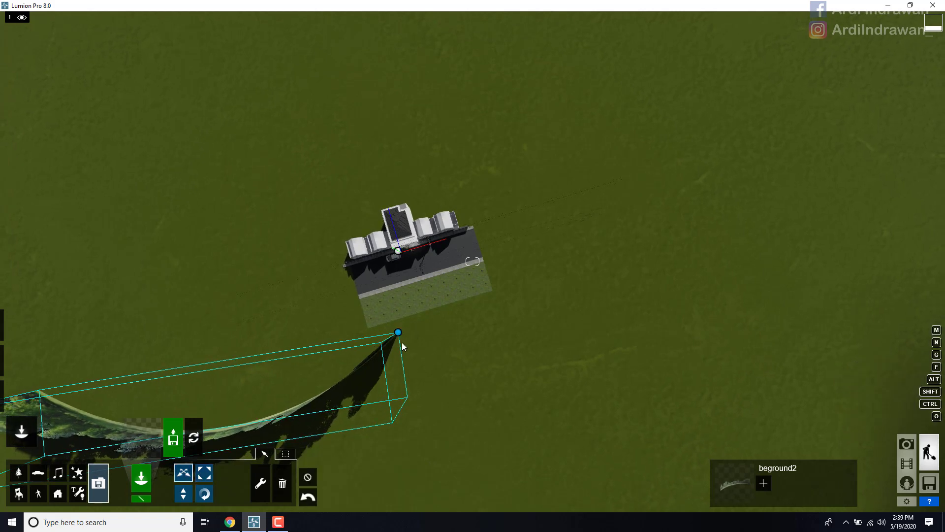
drag(399, 332, 527, 203)
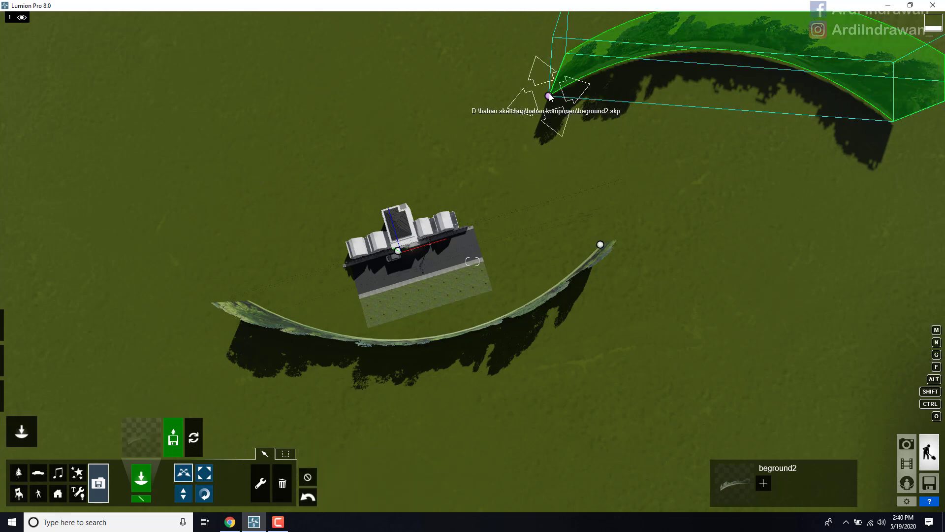
Step: Move the second beground2 backdrop behind the houses, rotate it parallel to their row, and bring it close to the first backdrop
drag(549, 96, 227, 211)
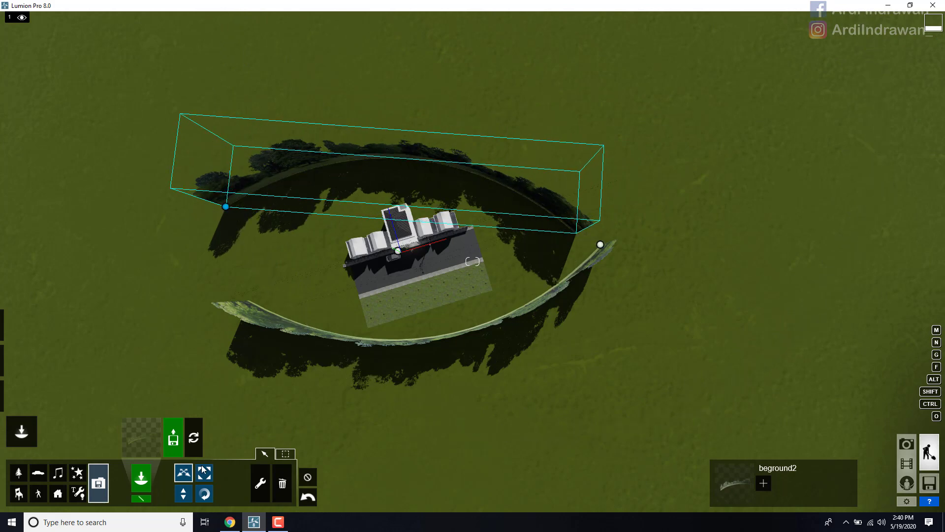
click(206, 493)
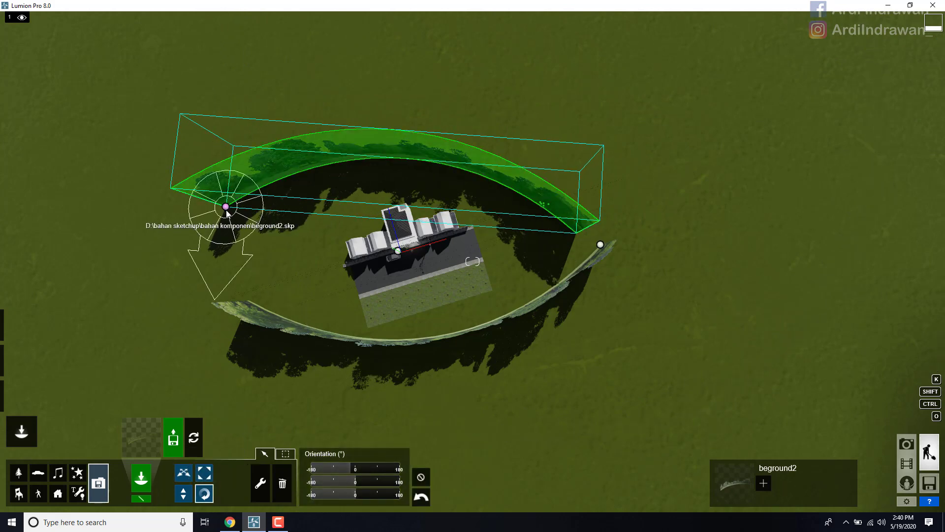
drag(235, 218, 235, 265)
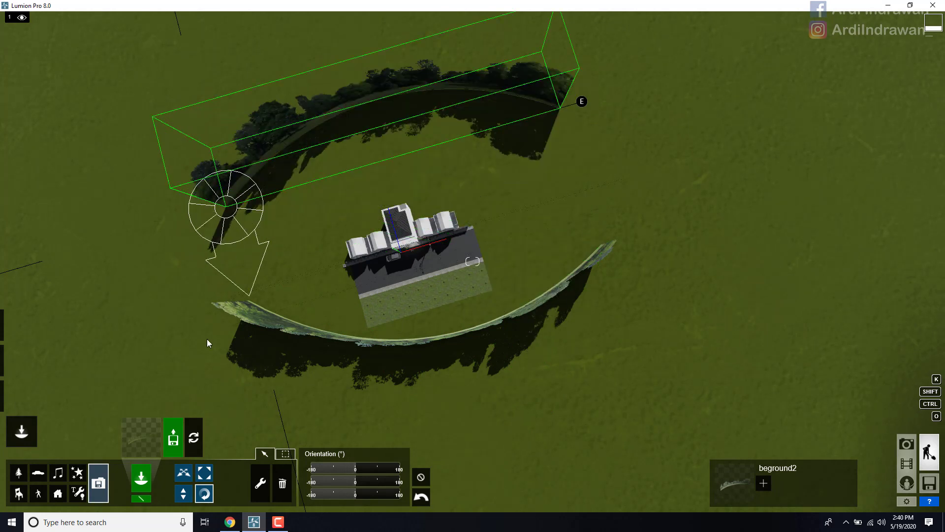
click(190, 477)
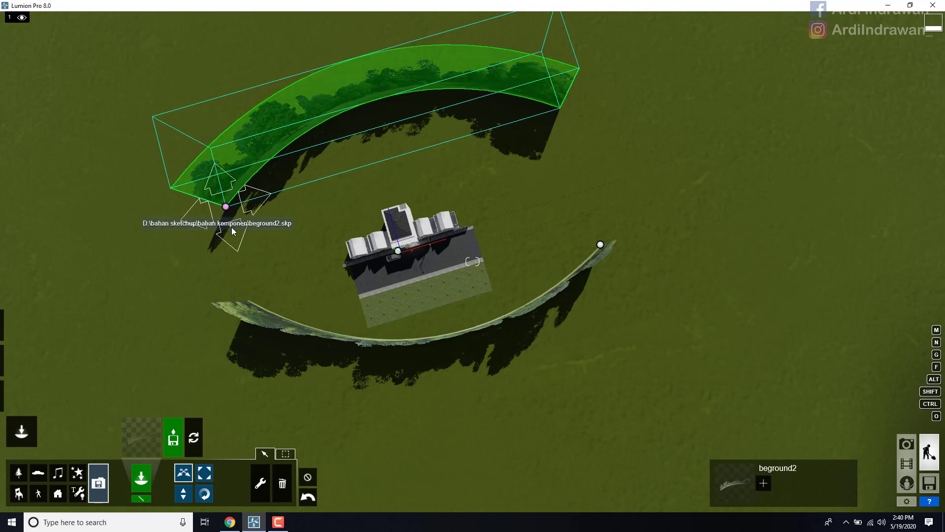
drag(224, 209, 249, 288)
Step: Examine the backdrop arrangement from above and the trees behind the house row from street level
right_drag(566, 268, 511, 262)
key(w)
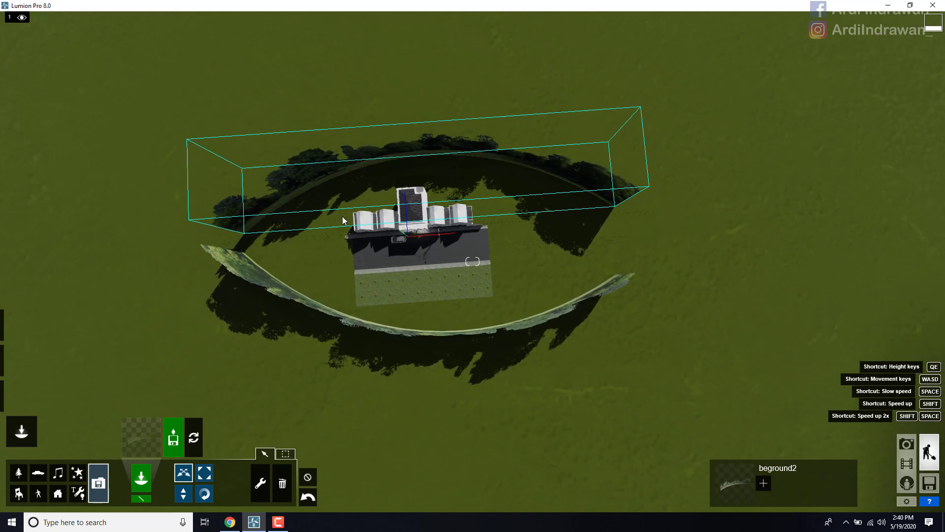
key(w)
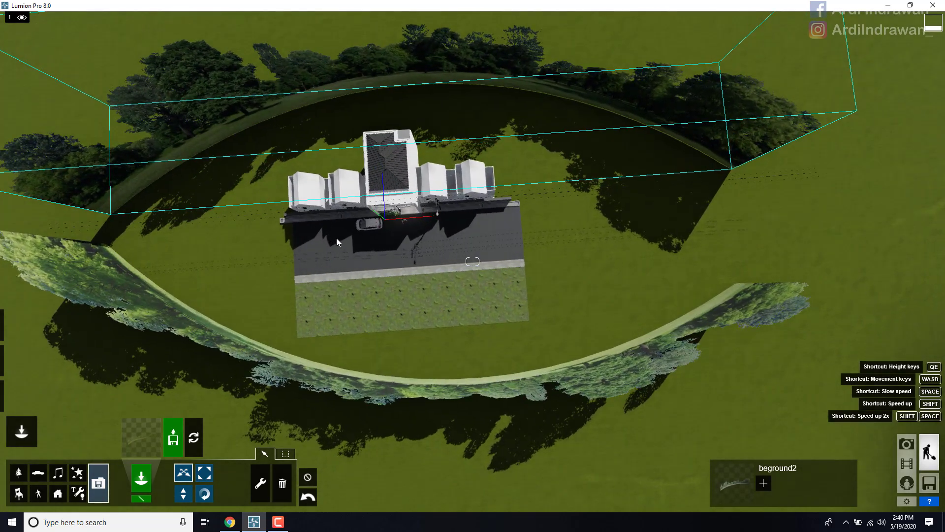
key(w)
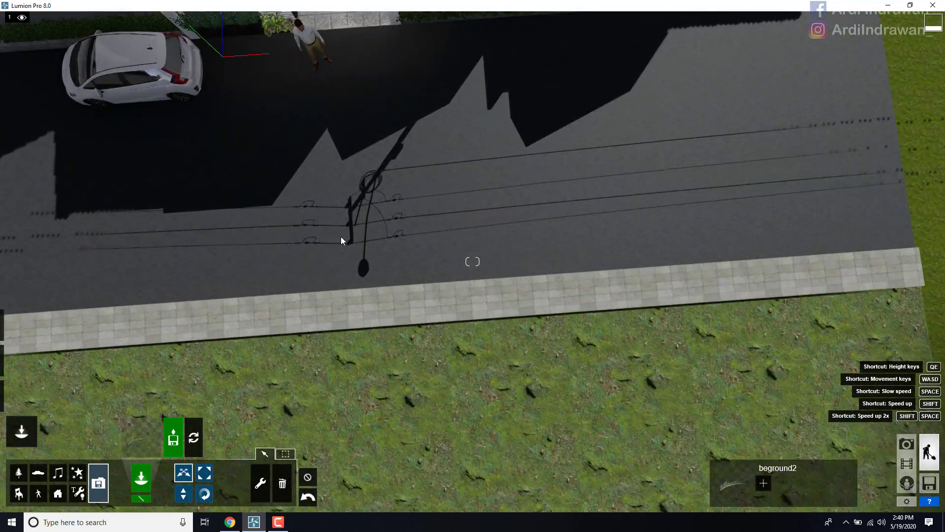
key(s)
right_drag(389, 259, 377, 125)
key(s)
right_drag(423, 207, 398, 370)
key(e)
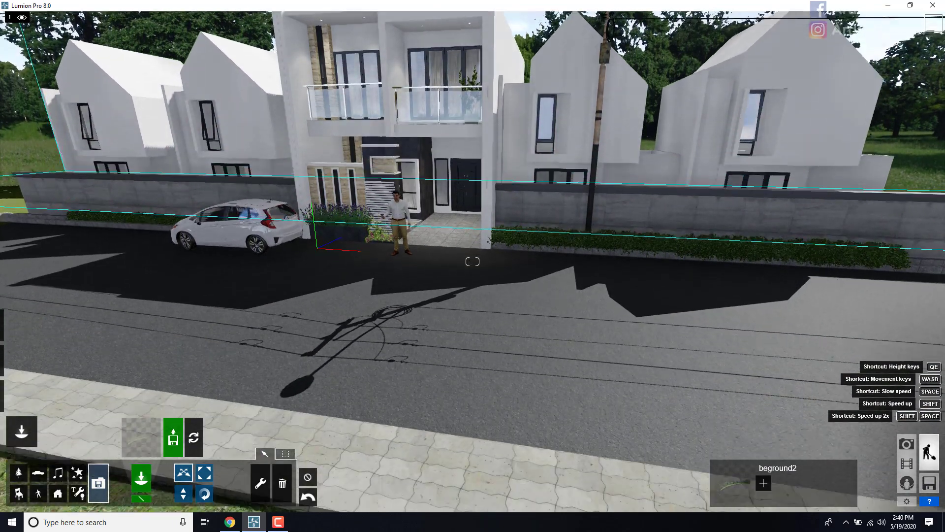
key(a)
right_drag(473, 262, 469, 183)
key(w)
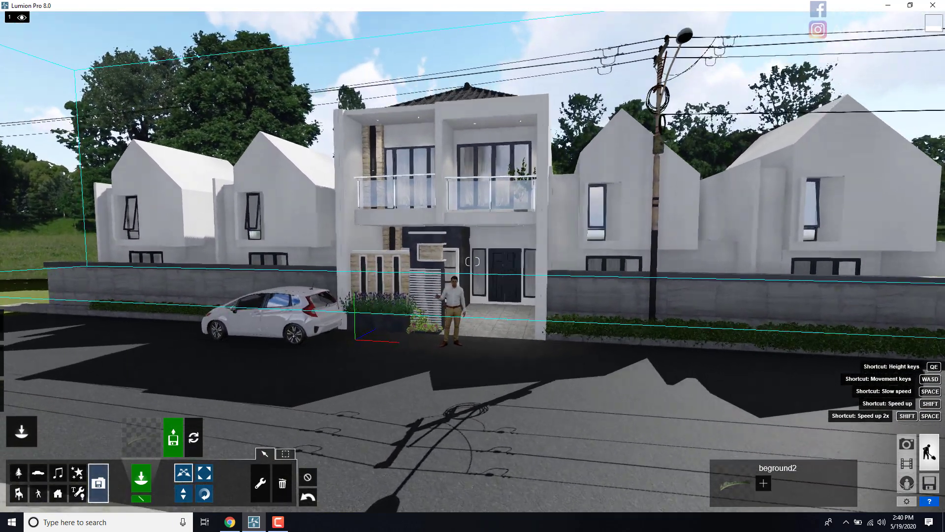
key(a)
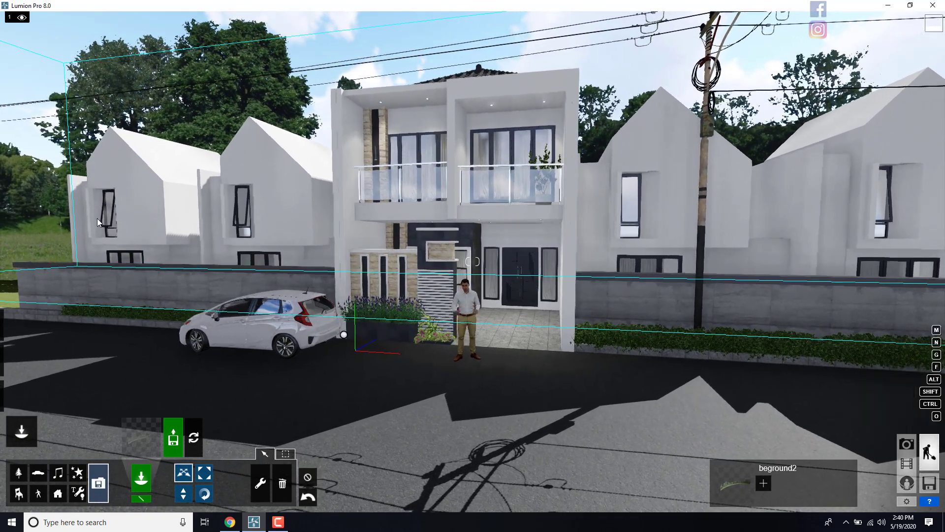
Step: Apply the Standard material to the asphalt road, raise its reflectivity close to maximum, set gloss to 0.7, and save it
mouse_move(7, 380)
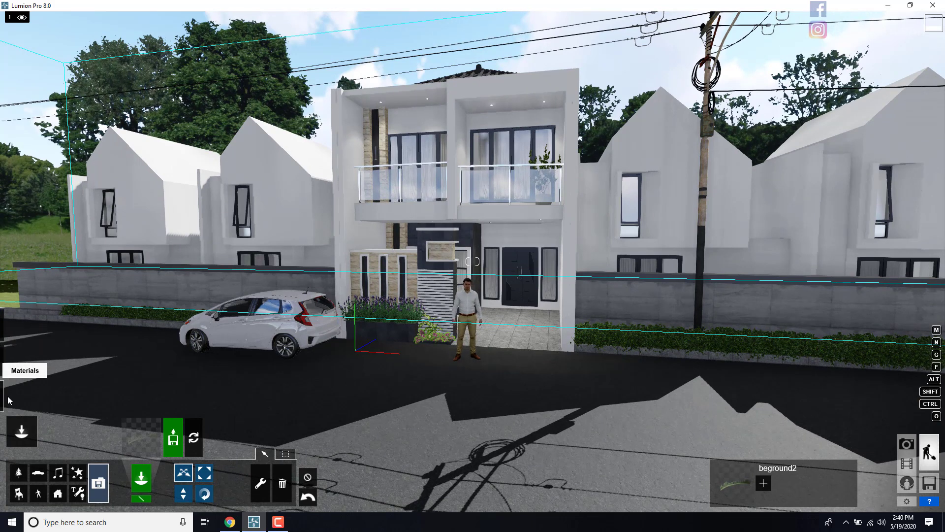
mouse_move(13, 400)
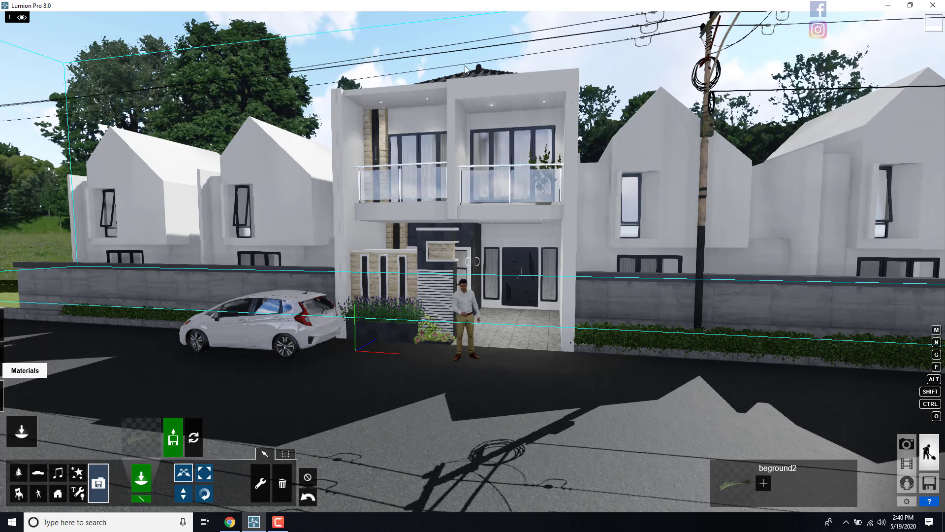
click(16, 399)
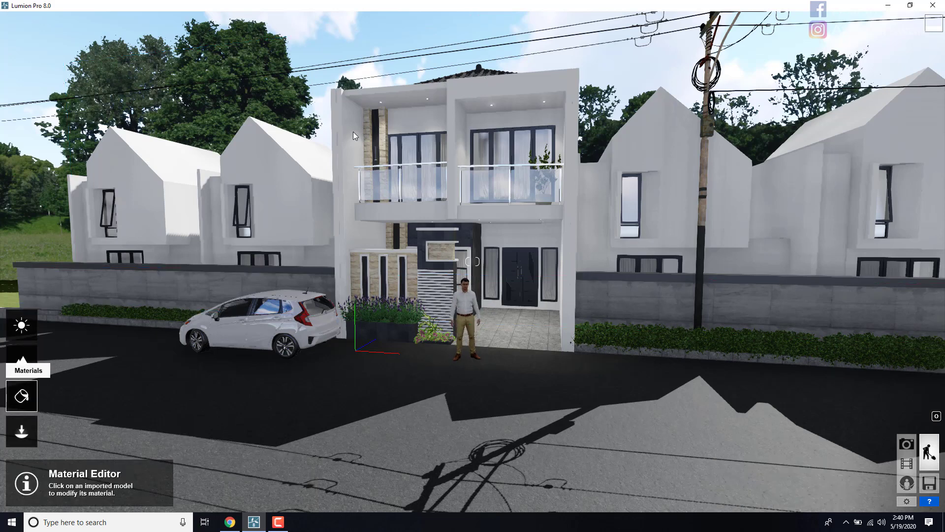
click(239, 329)
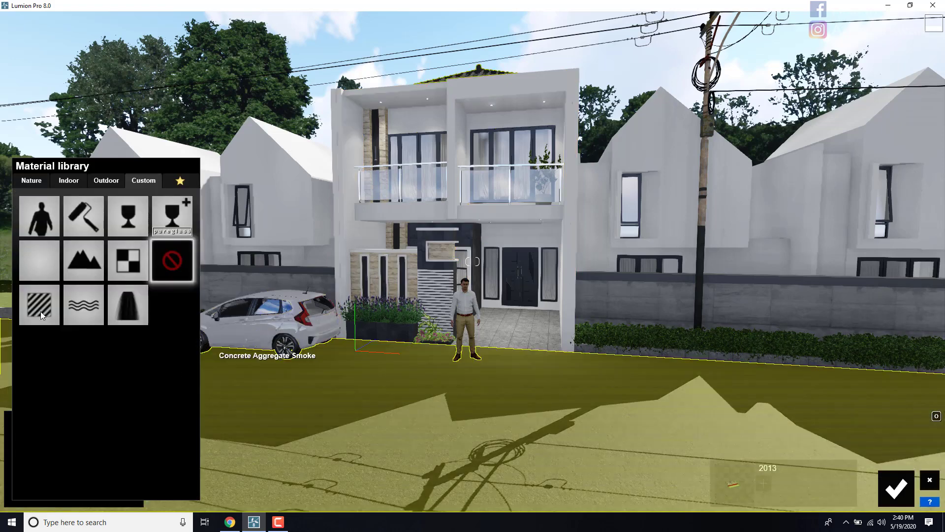
click(40, 311)
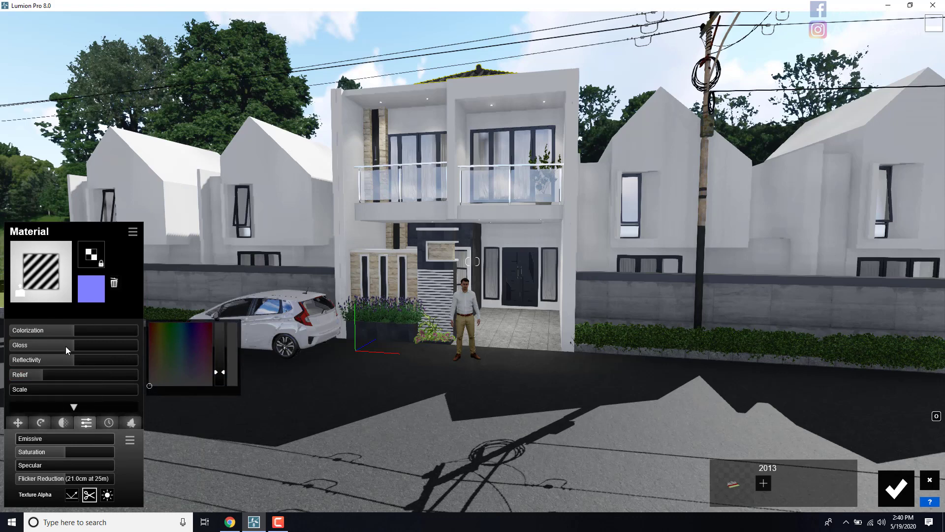
mouse_move(67, 344)
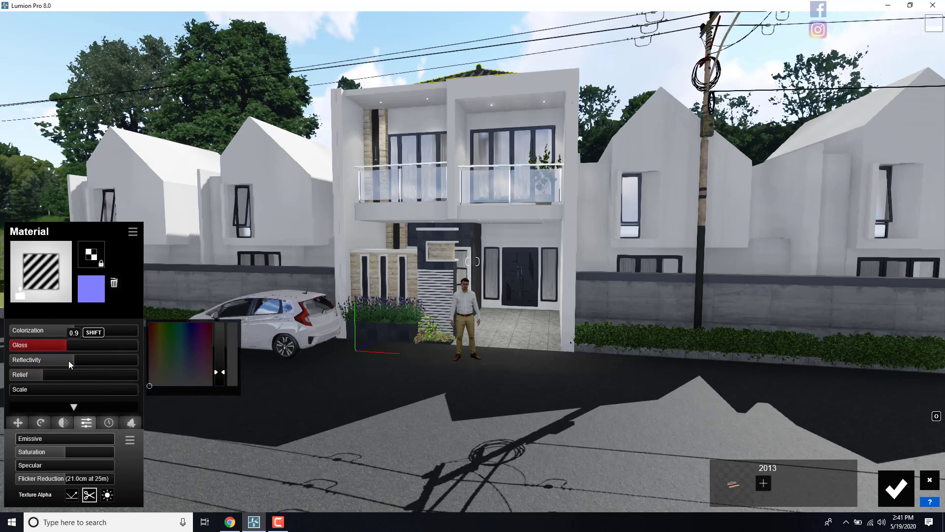
click(116, 361)
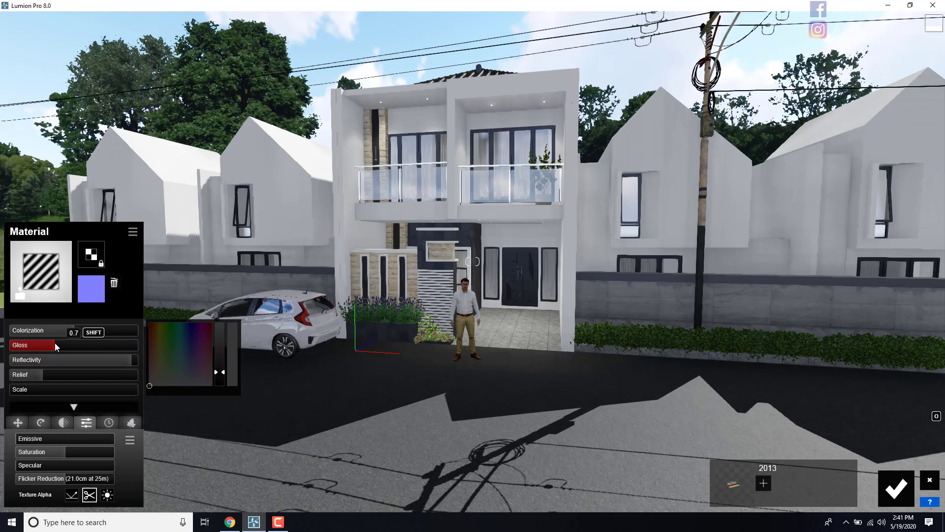
click(897, 488)
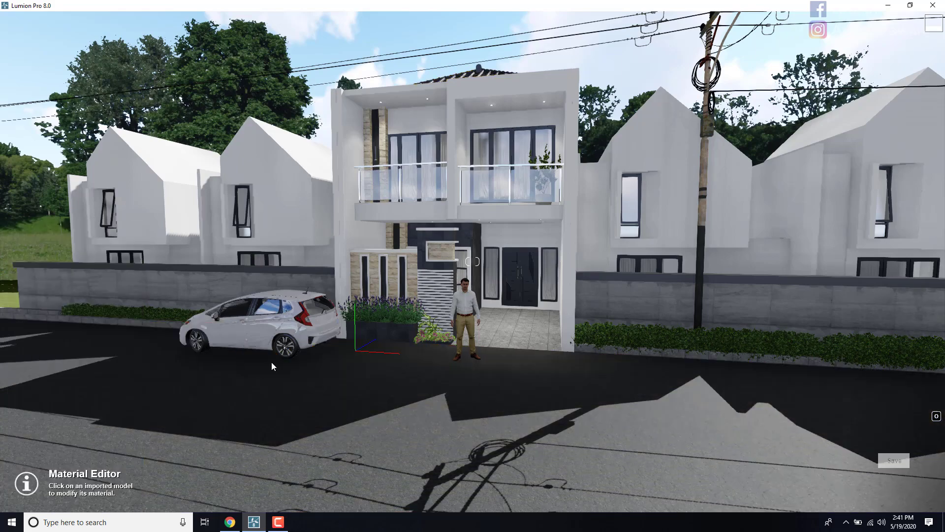
Step: Examine the house facade, entrance and parked car from closer range
key(w)
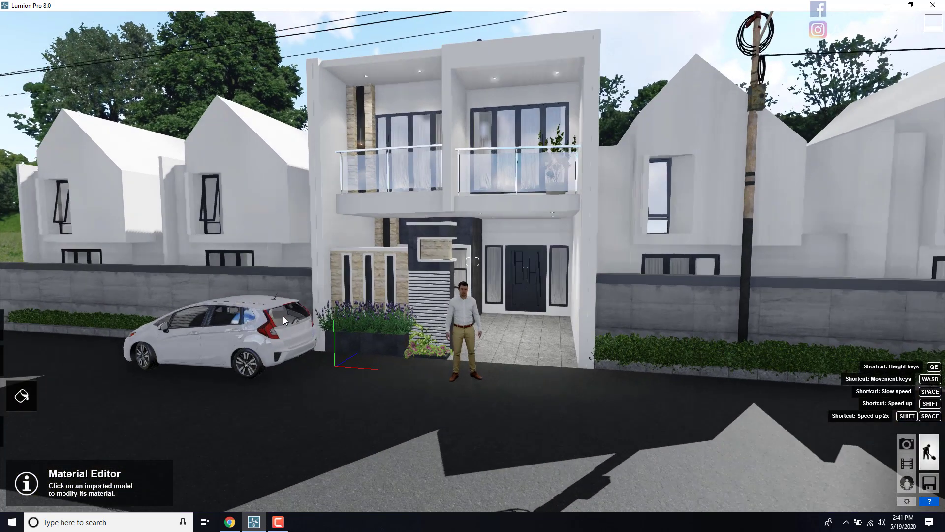
right_drag(285, 315, 294, 292)
key(w)
key(a)
key(w)
key(d)
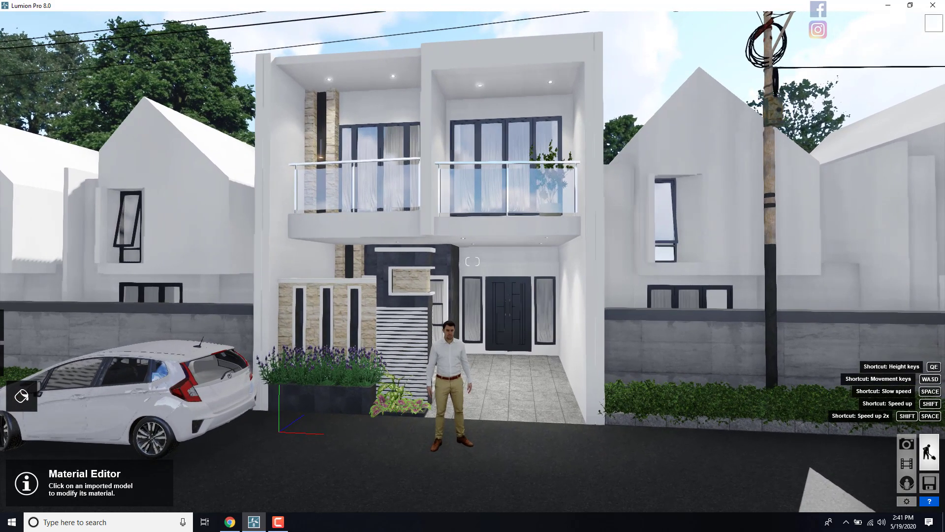
key(d)
key(w)
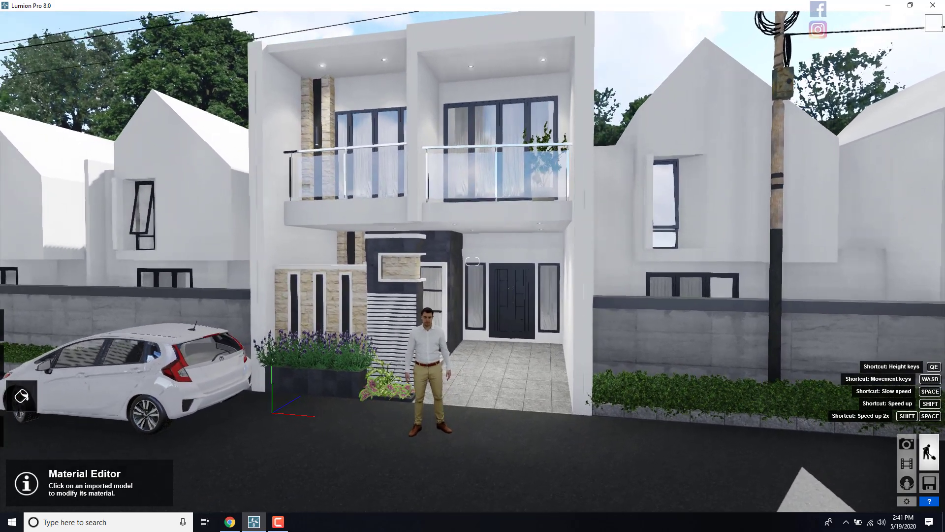
key(w)
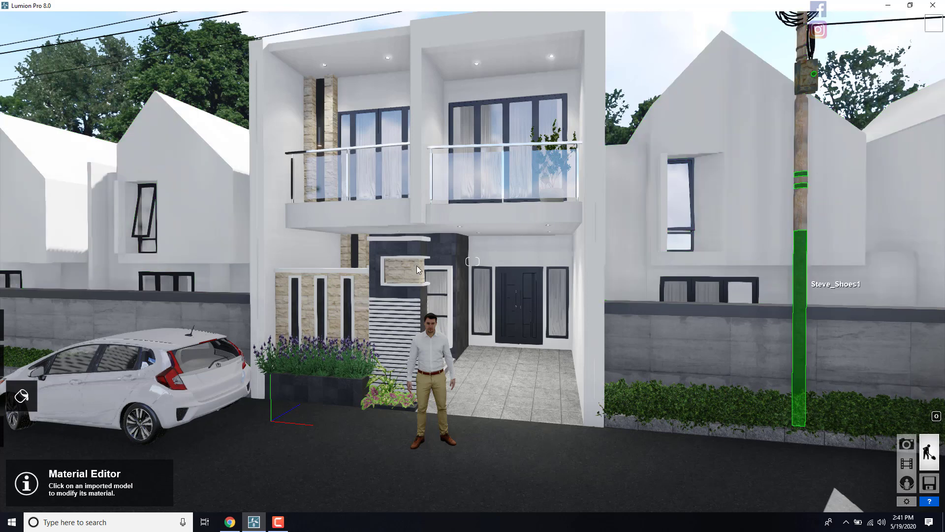
mouse_move(418, 270)
right_down()
mouse_move(445, 256)
mouse_move(417, 267)
right_up()
key(w)
key(s)
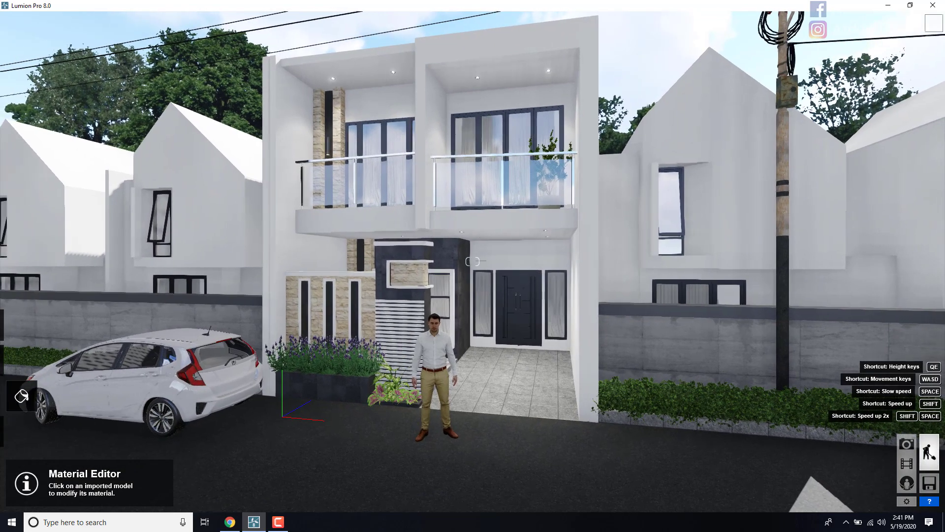
key(w)
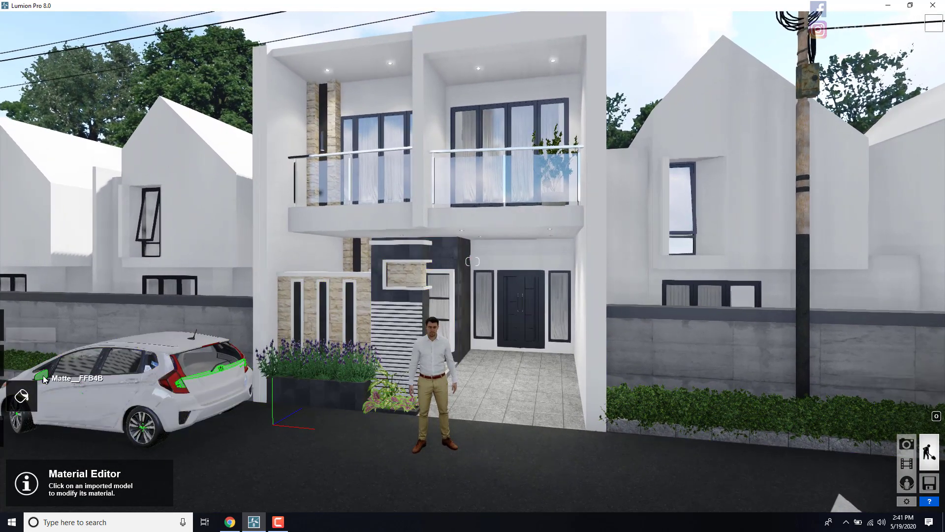
Step: Apply the first indoor Aluminium material to the car's rear trim with relief 0.0, imported texture coordinates and gloss 1.0, and save it
click(256, 225)
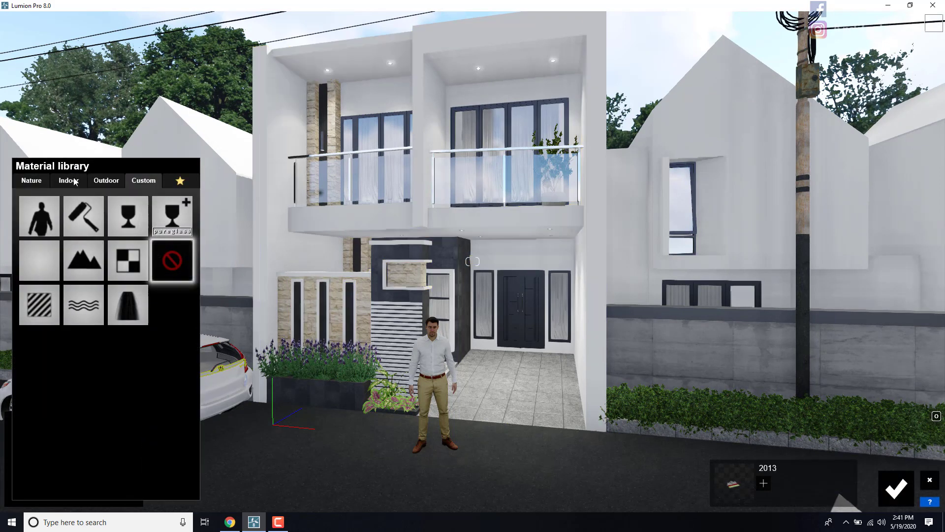
click(83, 183)
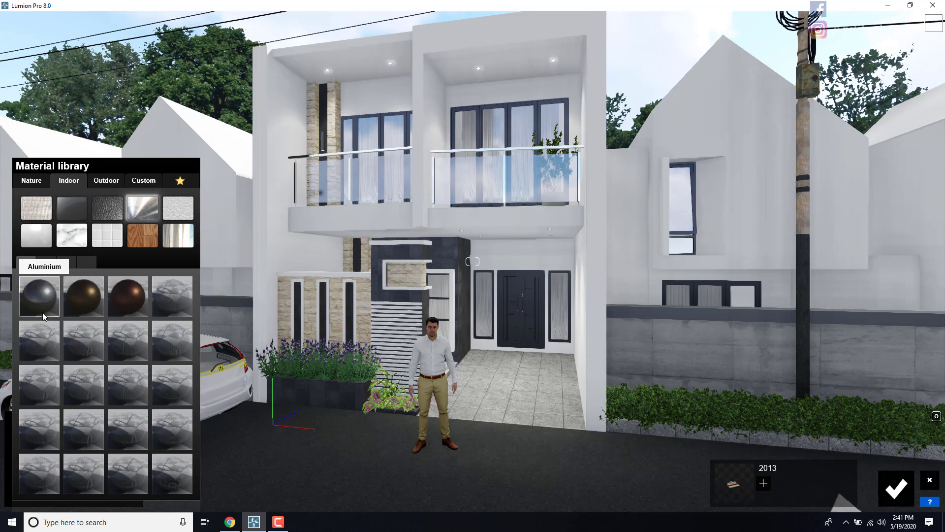
click(43, 312)
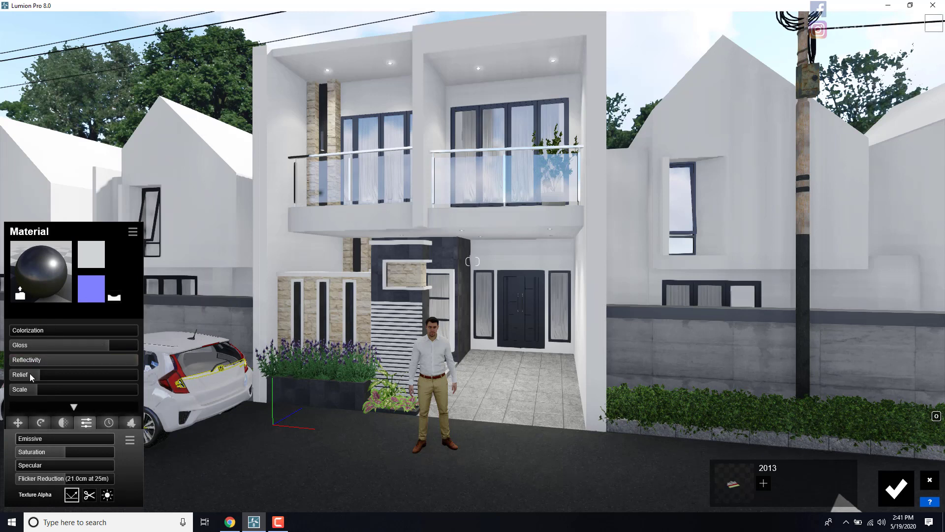
mouse_move(30, 377)
mouse_down()
mouse_move(10, 383)
mouse_move(4, 396)
mouse_move(12, 379)
mouse_up()
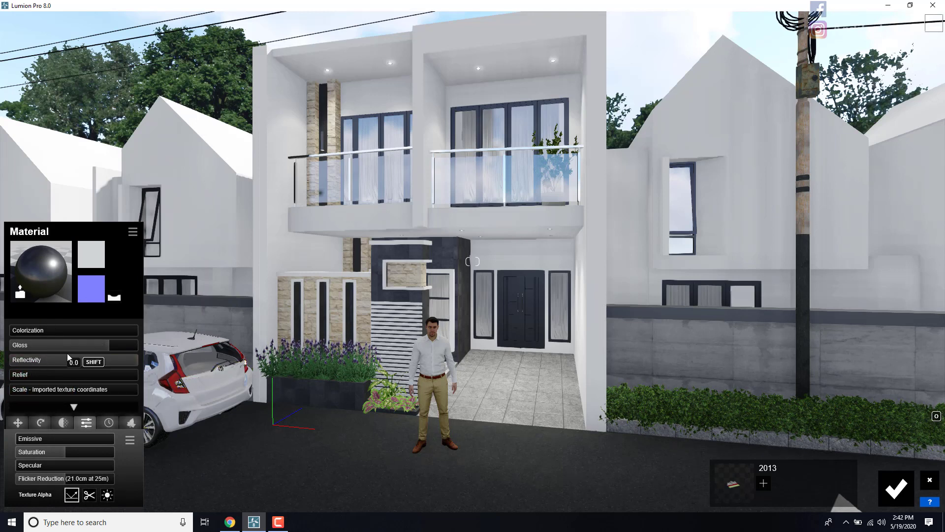
drag(113, 344, 110, 348)
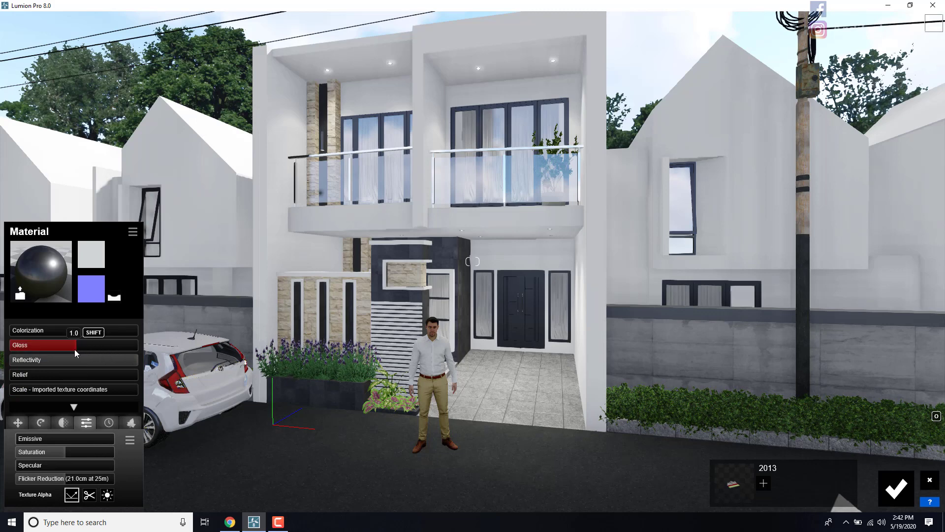
drag(73, 350, 73, 350)
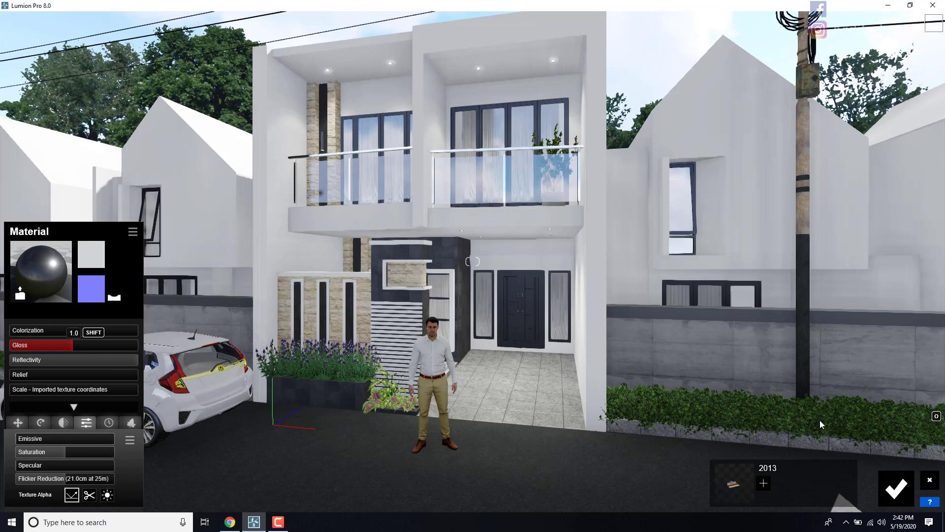
click(896, 488)
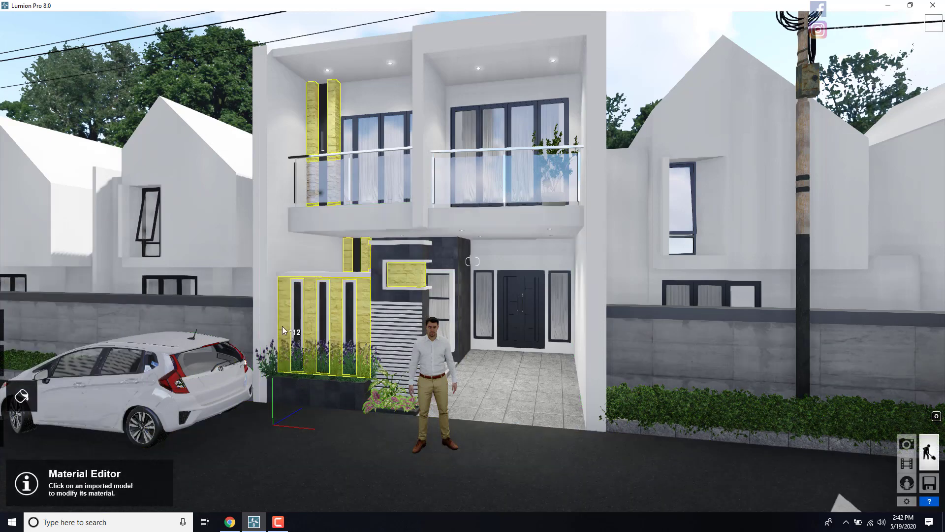
Step: Inspect the parked car's side and rear up close, and return to a frontal view of the house
key(w)
key(s)
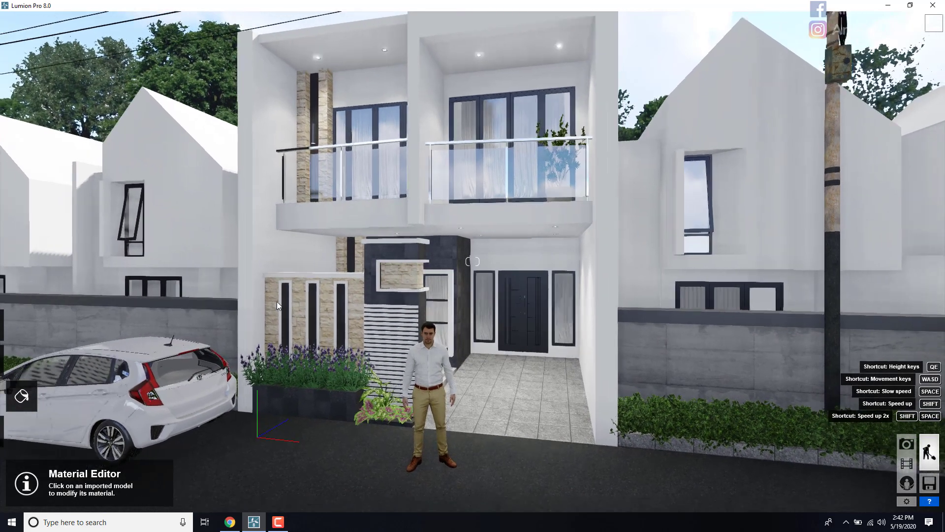
key(w)
right_drag(223, 321, 47, 377)
key(w)
key(w)
key(w)
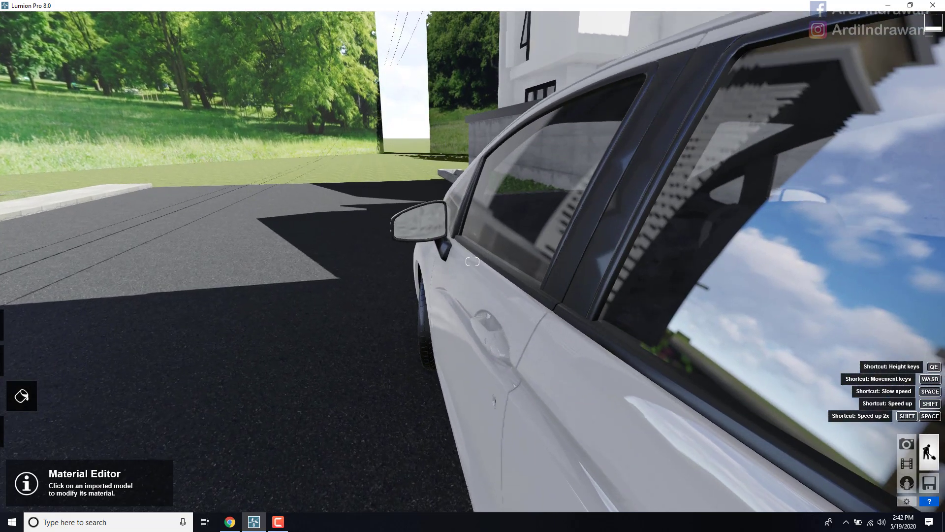
key(s)
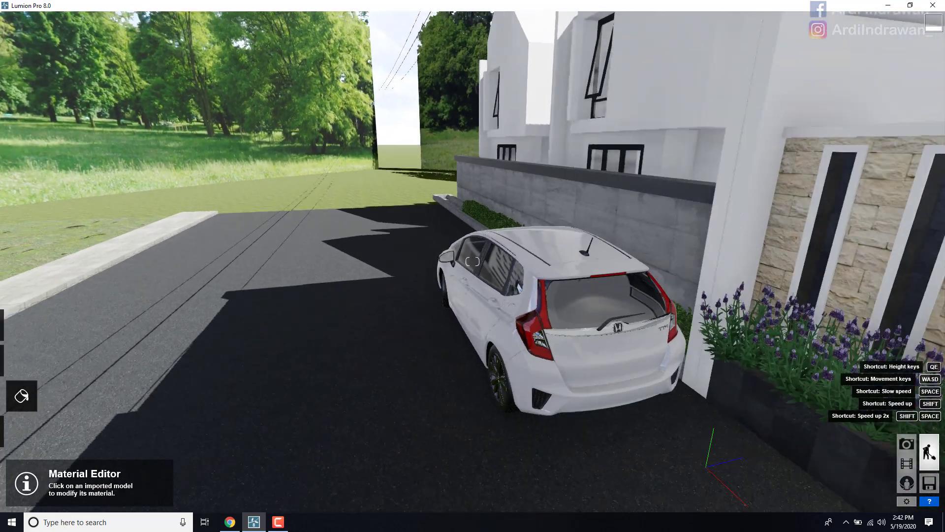
right_drag(46, 377, 197, 348)
key(s)
key(s)
key(d)
key(s)
key(s)
key(w)
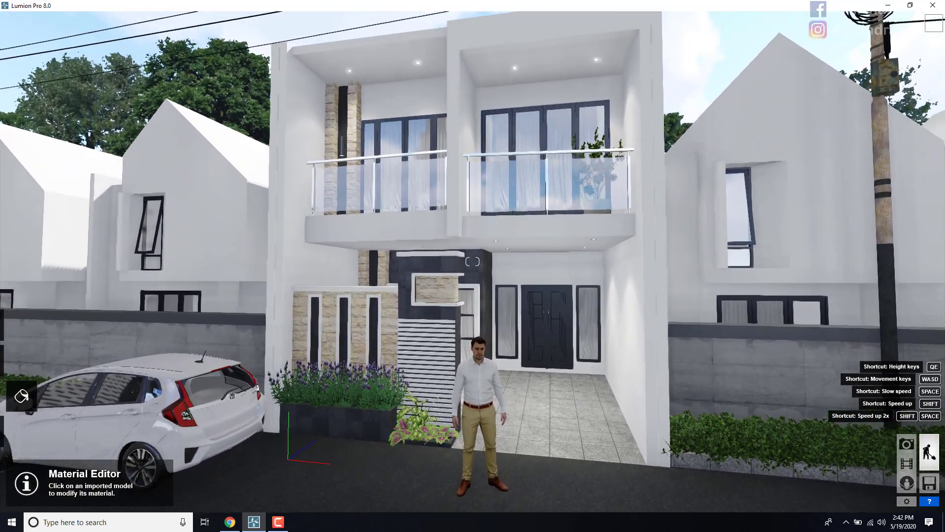
key(s)
right_drag(845, 507, 875, 509)
right_drag(473, 261, 467, 261)
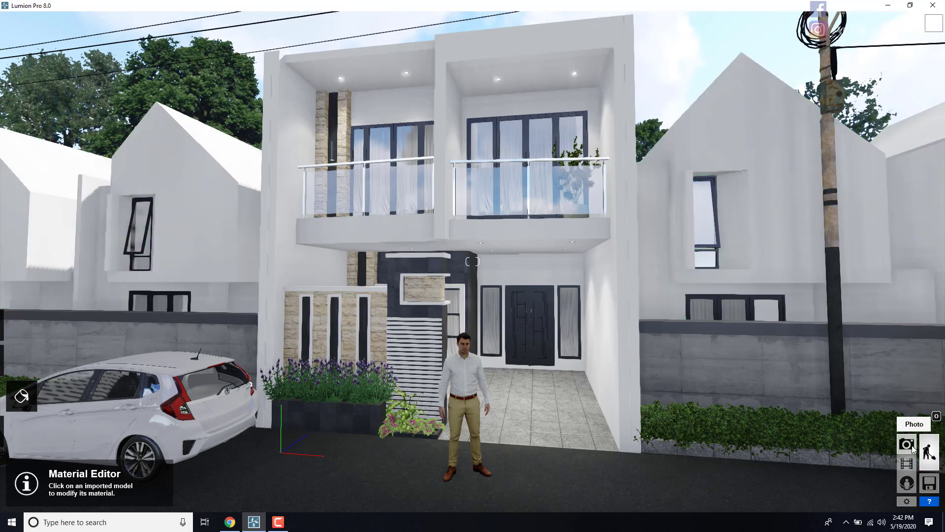
Step: Save the scene to the Desktop as a Lumion scene file named 1
click(908, 444)
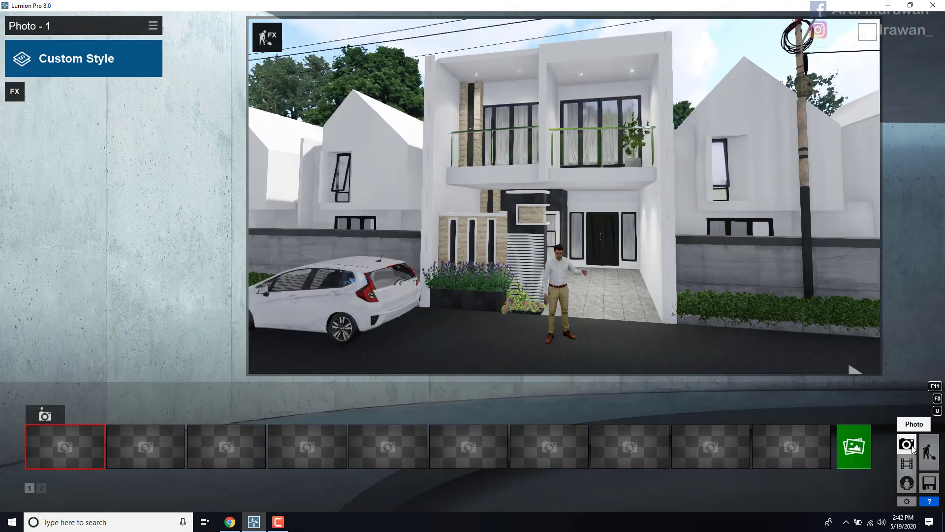
click(925, 488)
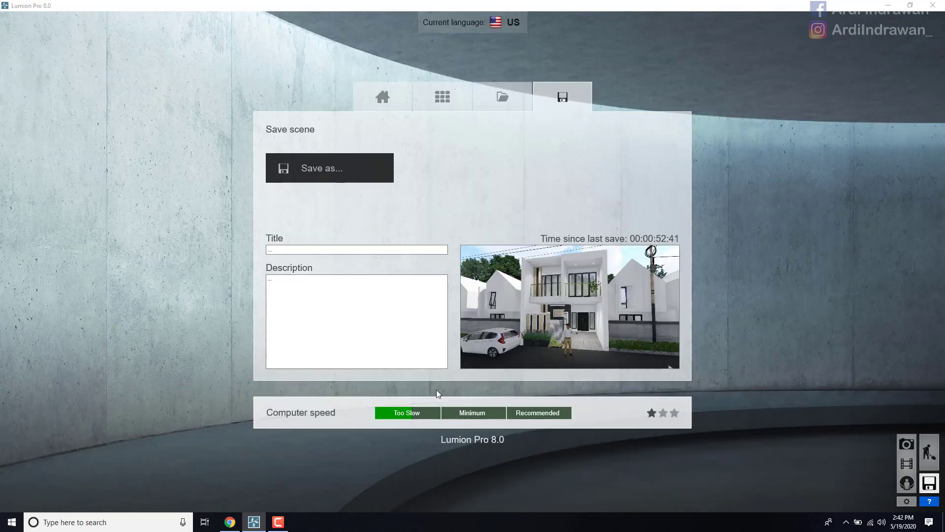
click(340, 170)
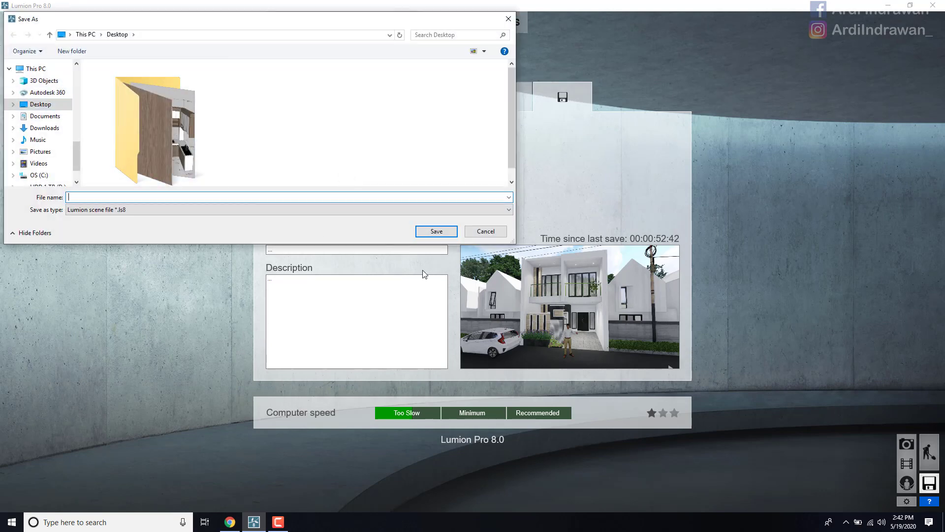
click(436, 231)
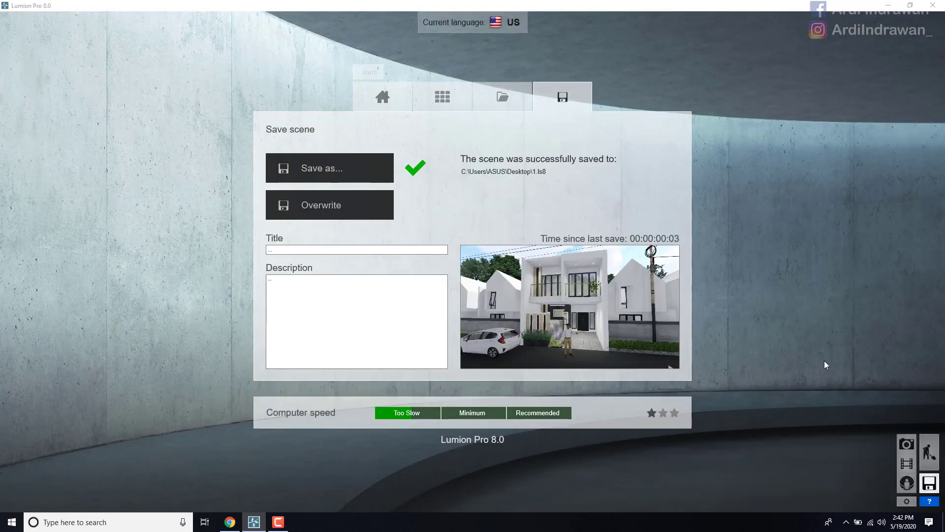
Step: Return to build mode, apply the Standard material to the concrete boundary wall with relief 2.0, and save it
click(921, 447)
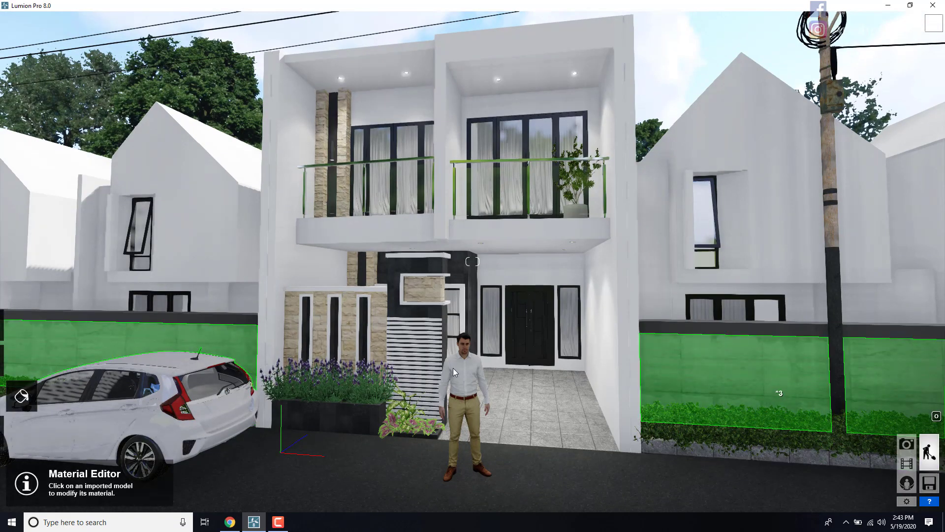
click(420, 353)
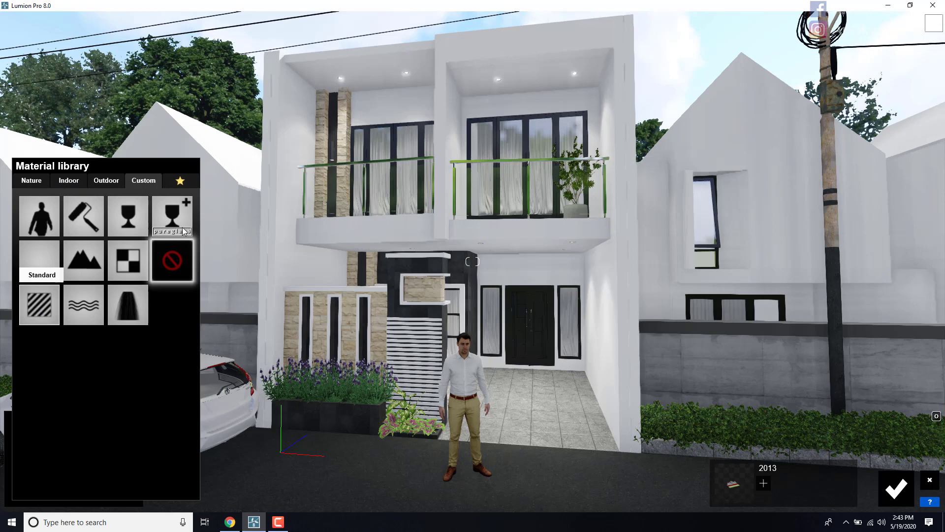
click(39, 304)
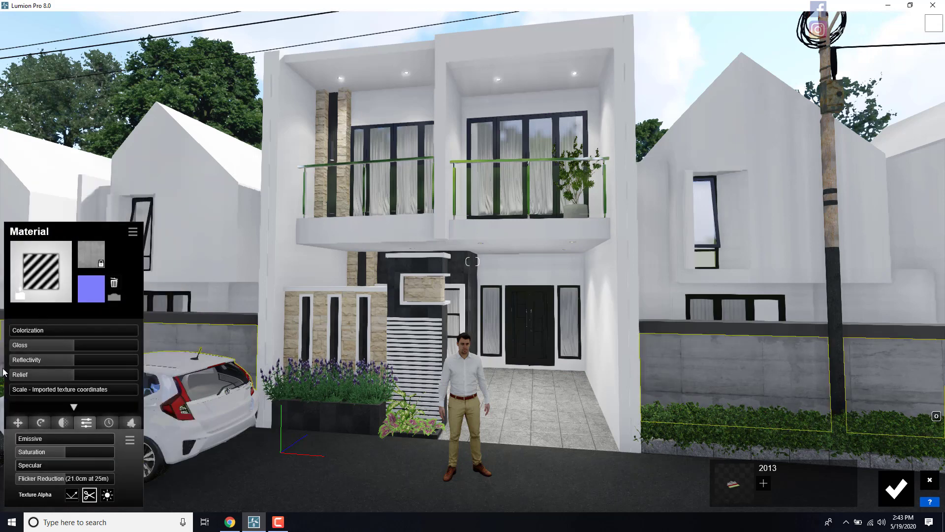
drag(104, 376, 147, 378)
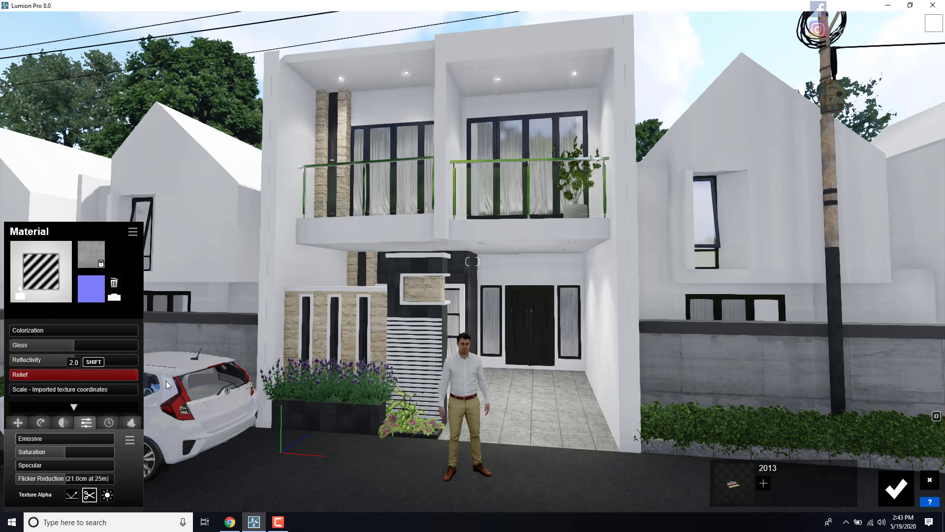
click(896, 488)
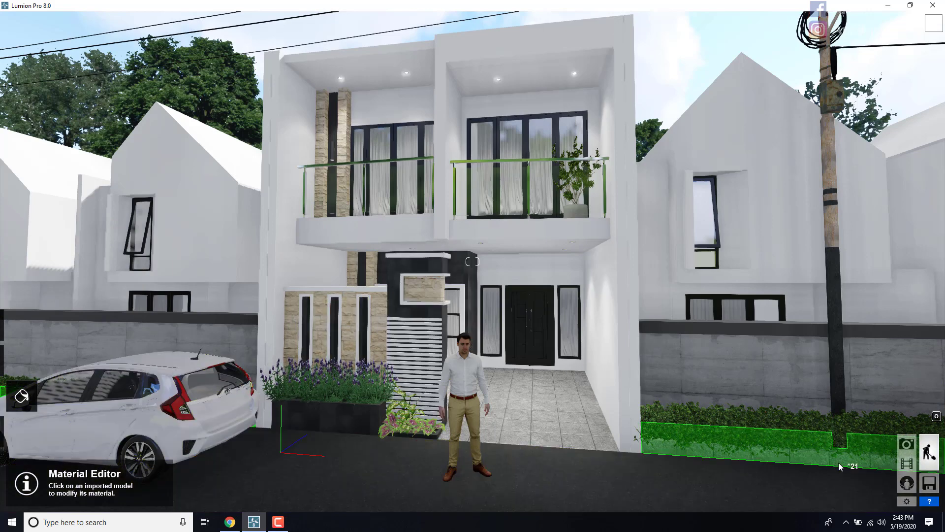
Step: Apply the Standard material to the concrete kerb along the hedge bed and save it
click(451, 465)
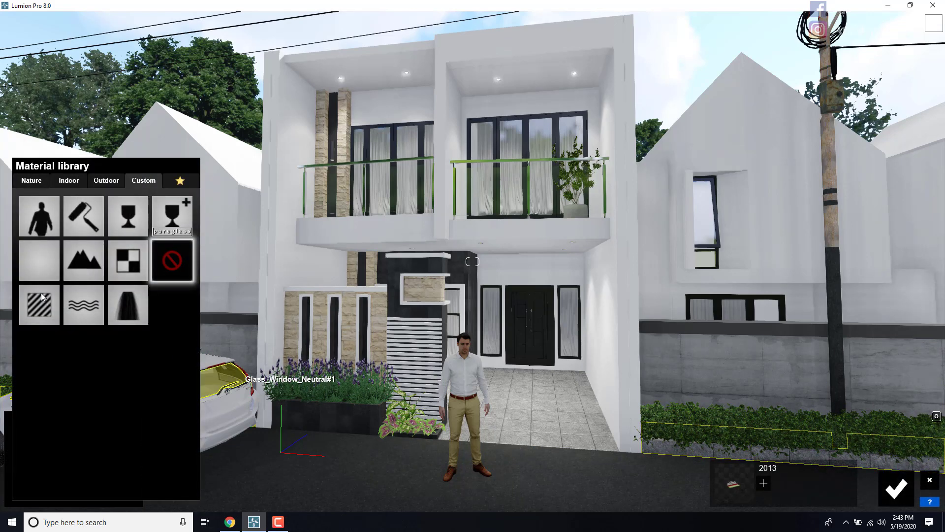
click(182, 262)
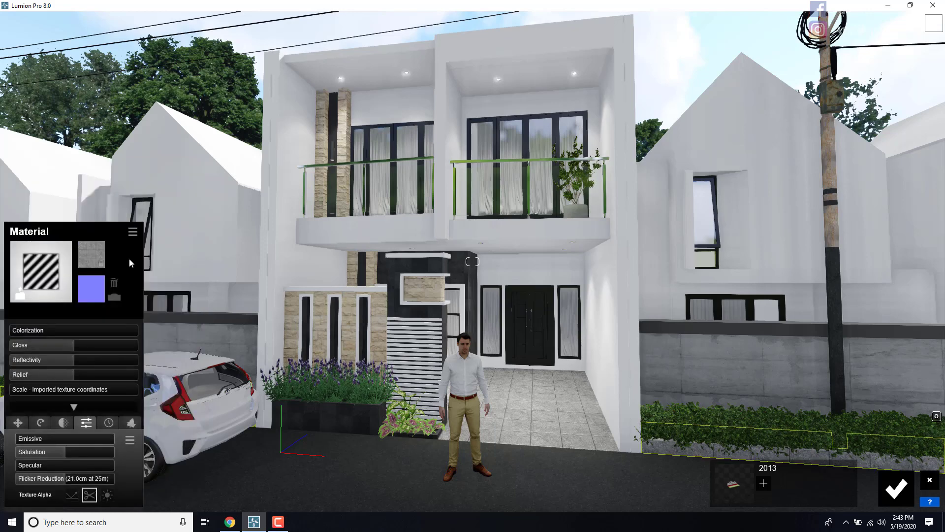
click(120, 297)
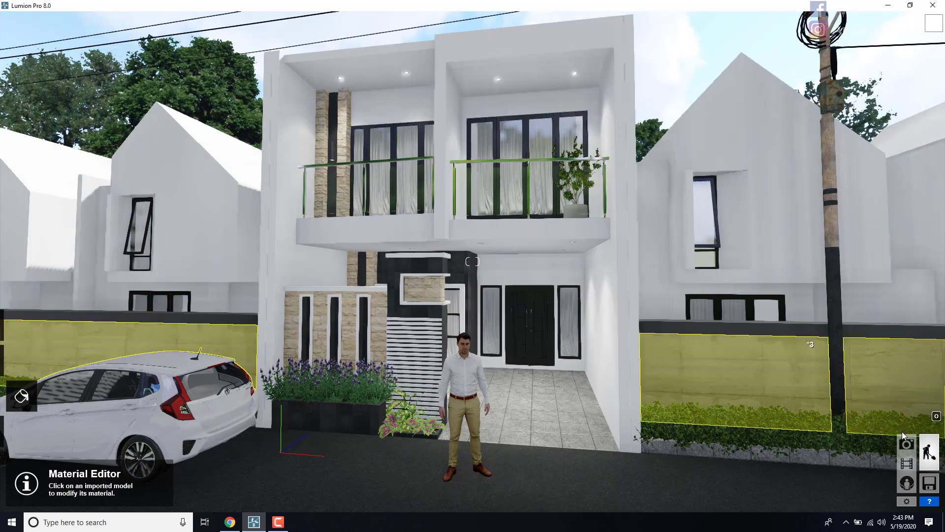
Step: Return to build mode, recolour the boundary wall's dark coping to white with zero gloss and reflectivity, and save the material
click(908, 445)
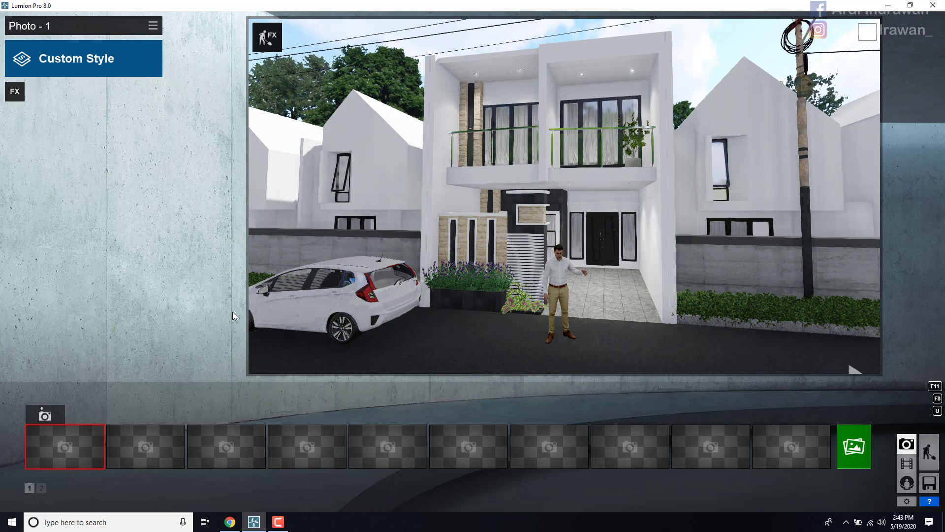
click(930, 450)
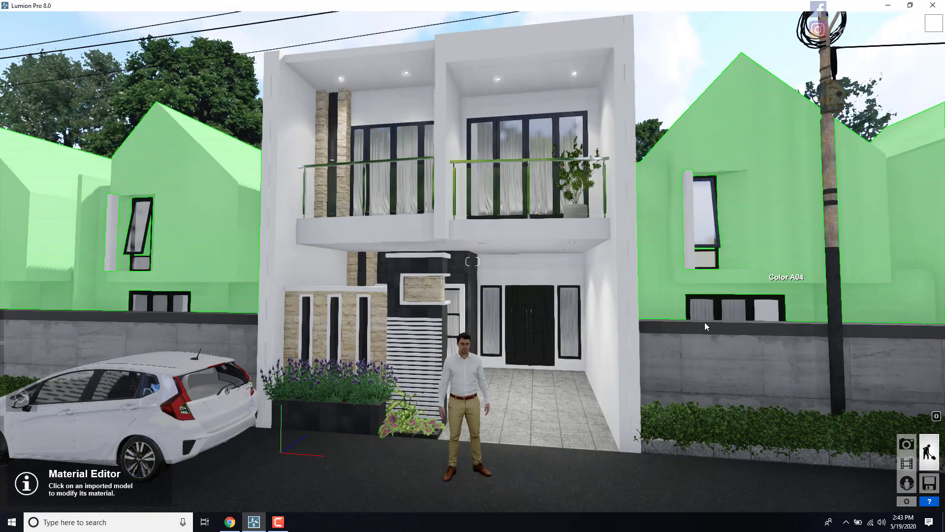
click(182, 335)
click(53, 330)
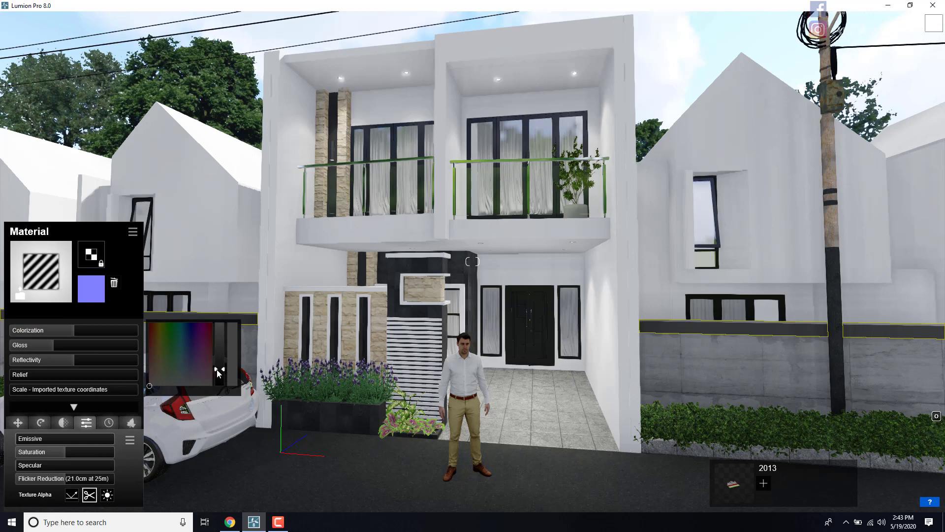
drag(222, 331, 225, 318)
drag(226, 370, 225, 312)
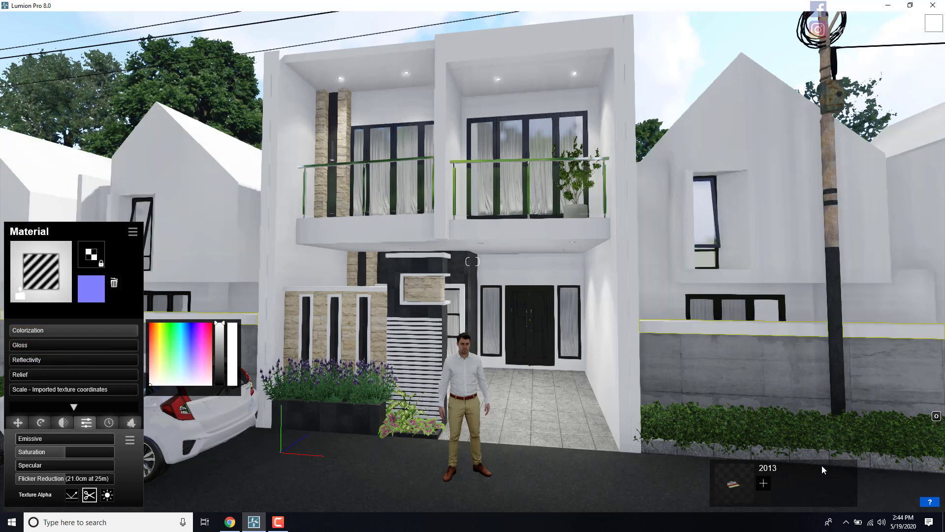
click(895, 490)
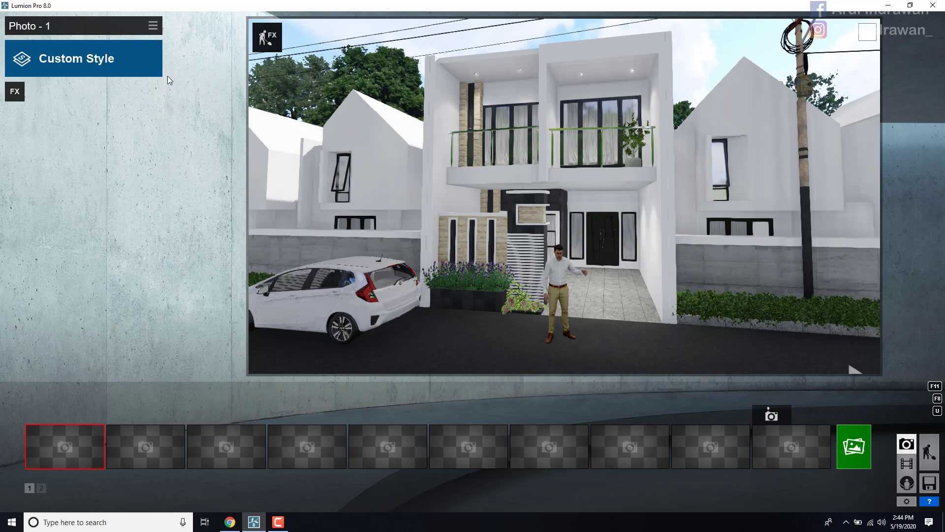
Step: Try the Watercolor and Color Sketch styles on the house photo
click(110, 63)
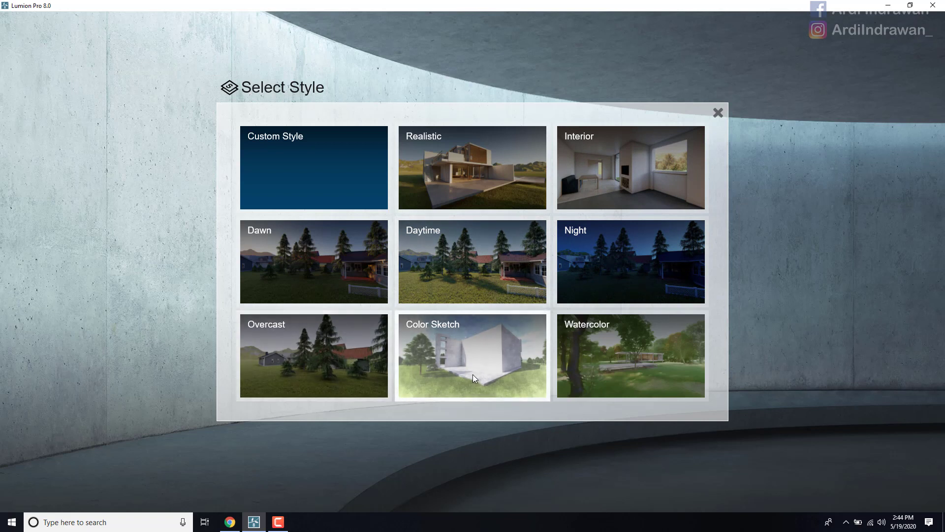
click(683, 376)
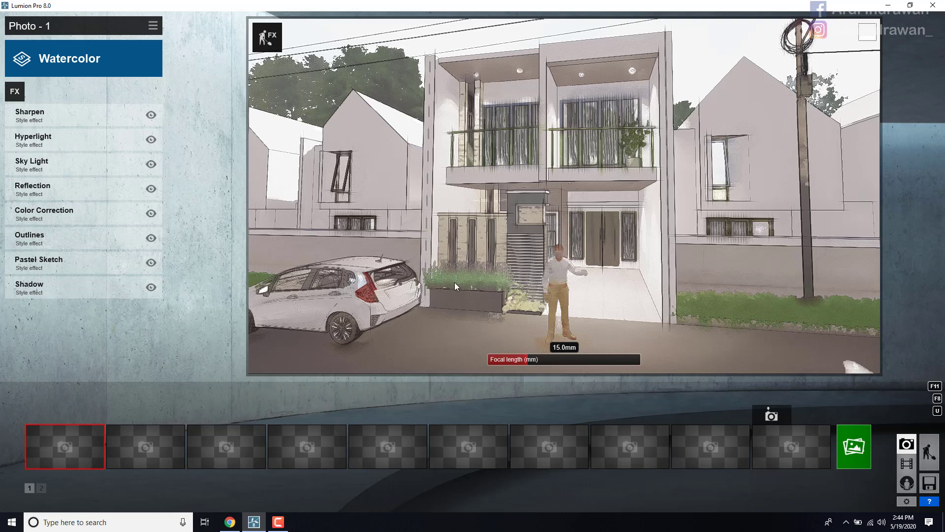
click(102, 56)
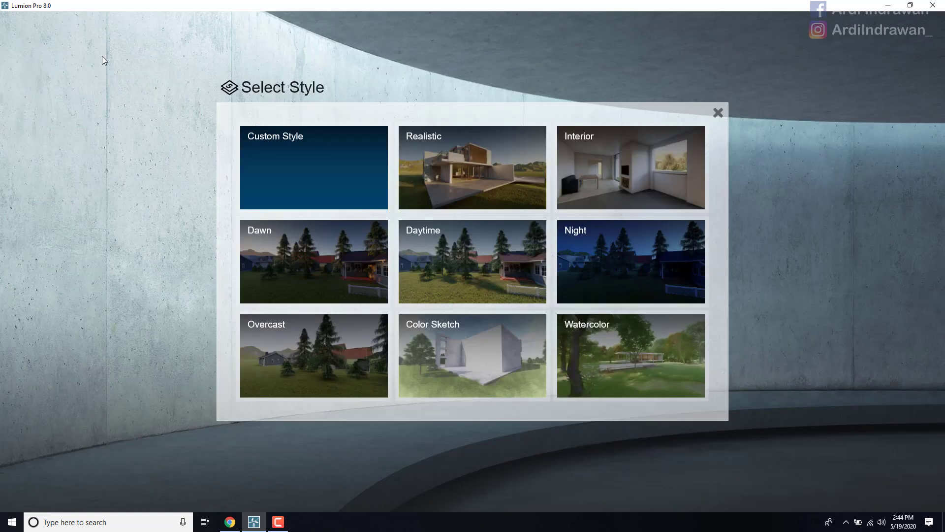
click(531, 385)
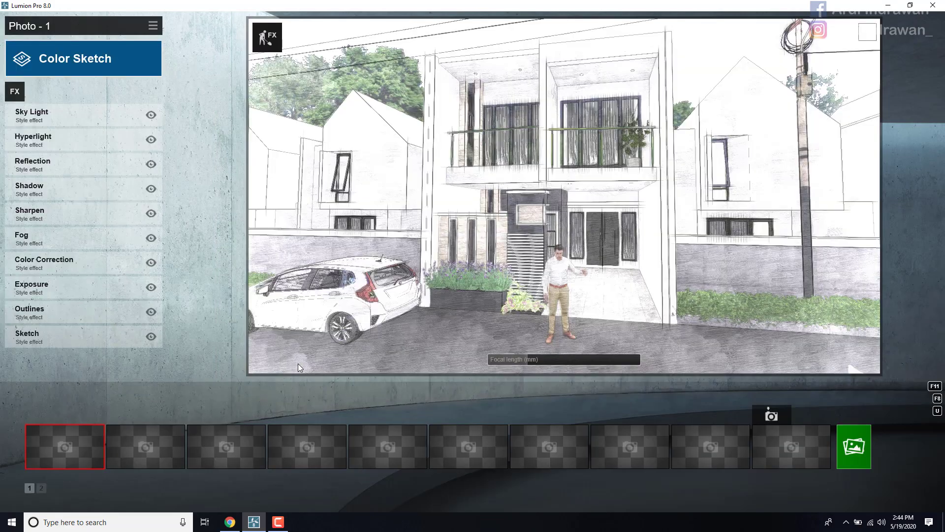
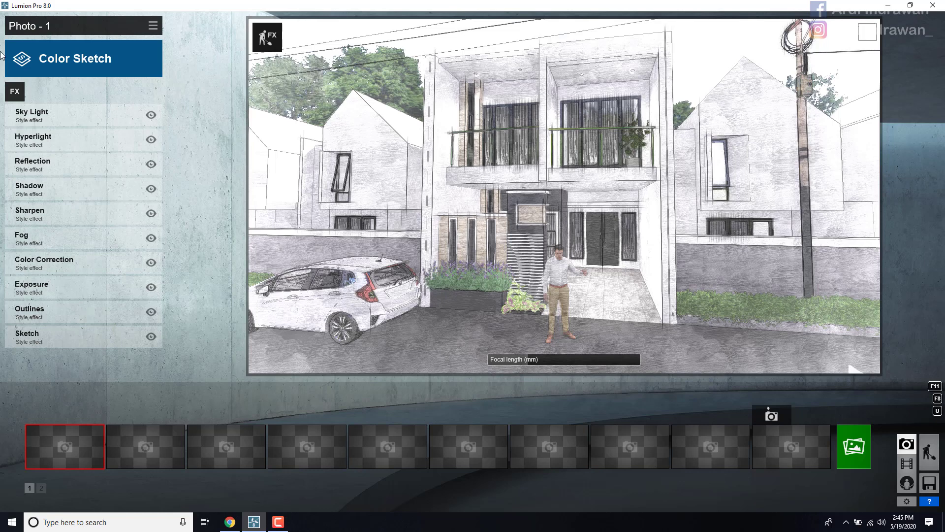
Step: Apply the Daytime style to the house photo and open its Sky and Clouds effect settings
click(72, 58)
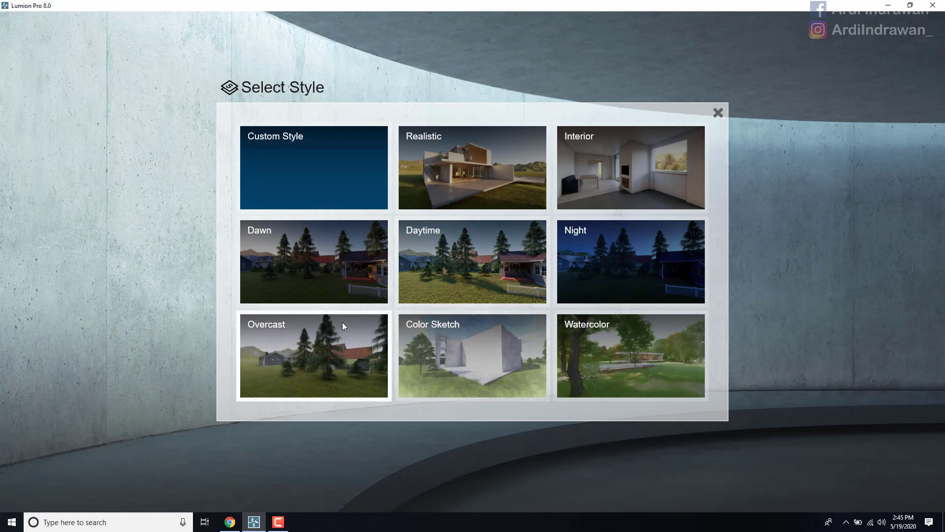
click(429, 272)
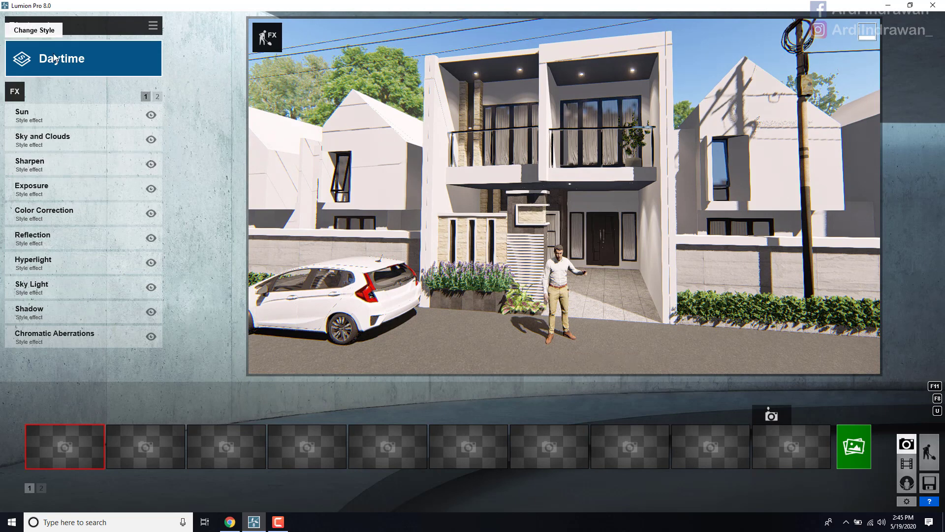
click(58, 136)
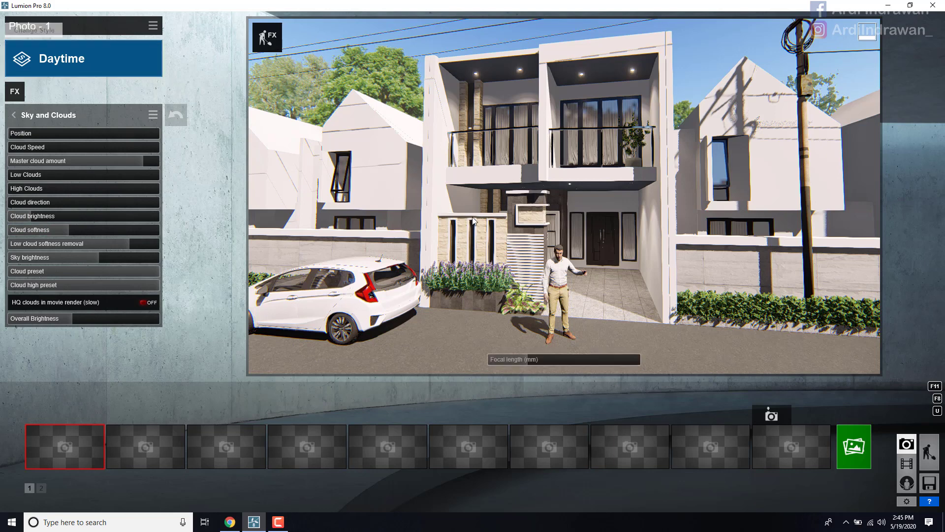
Step: Preview the house scene in build mode with the photo effects active and return to the photo
click(275, 46)
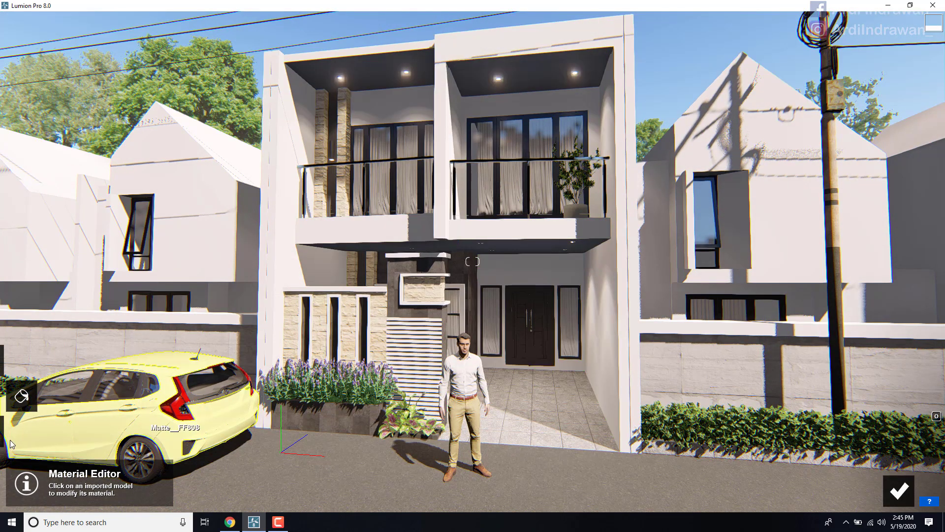
mouse_move(18, 435)
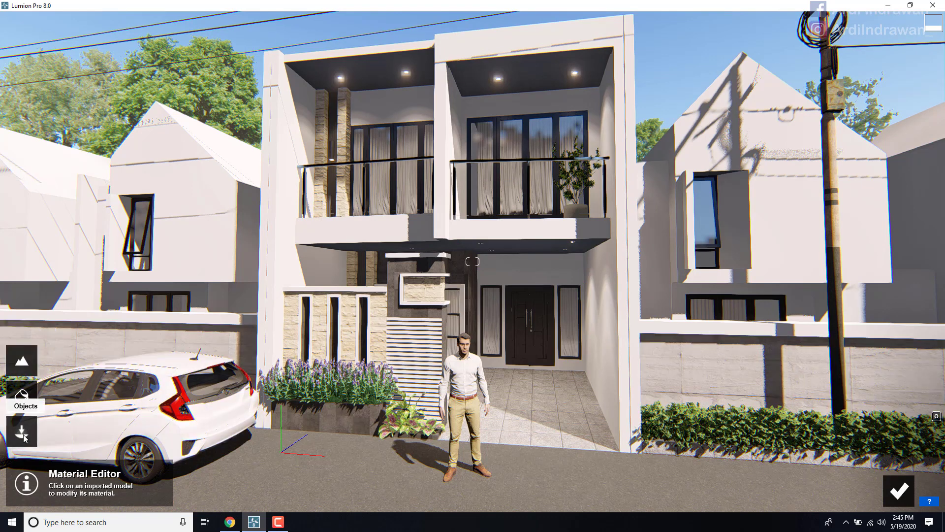
click(22, 433)
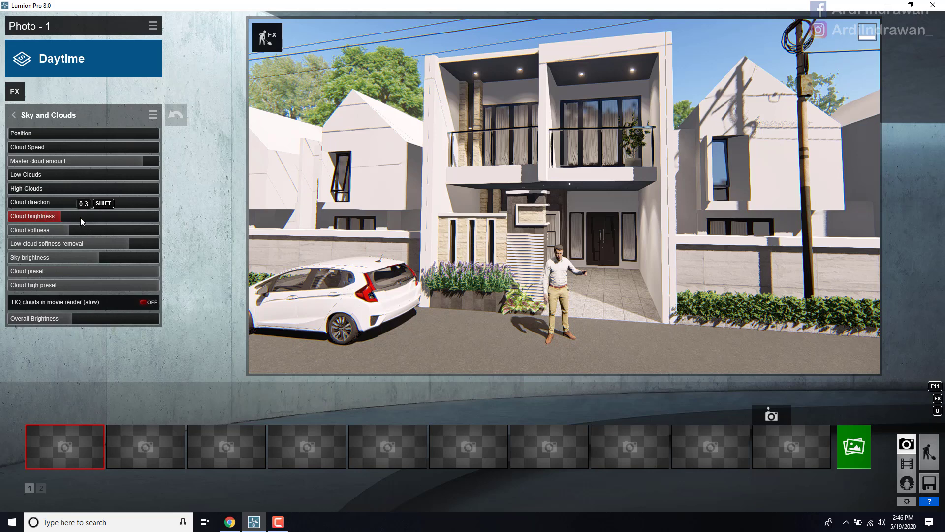
Step: In the Sky and Clouds effect, keep cloud brightness low, set sky brightness to 0.8 and turn on HQ clouds in movie render
drag(81, 217, 37, 217)
drag(96, 258, 149, 261)
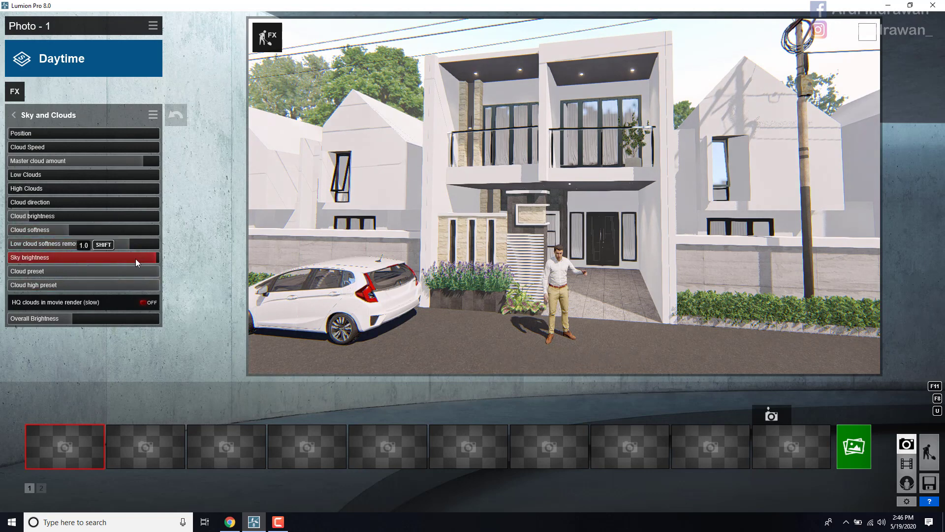
drag(136, 262, 133, 261)
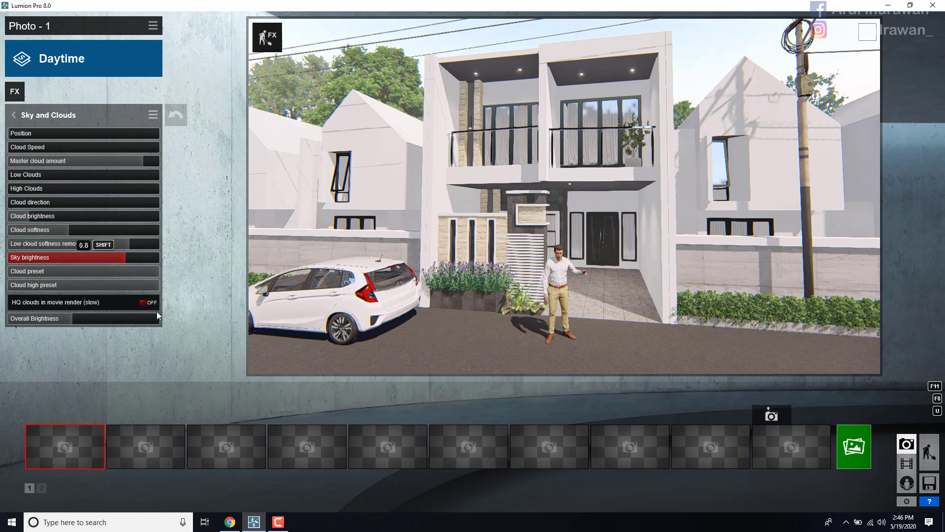
click(141, 302)
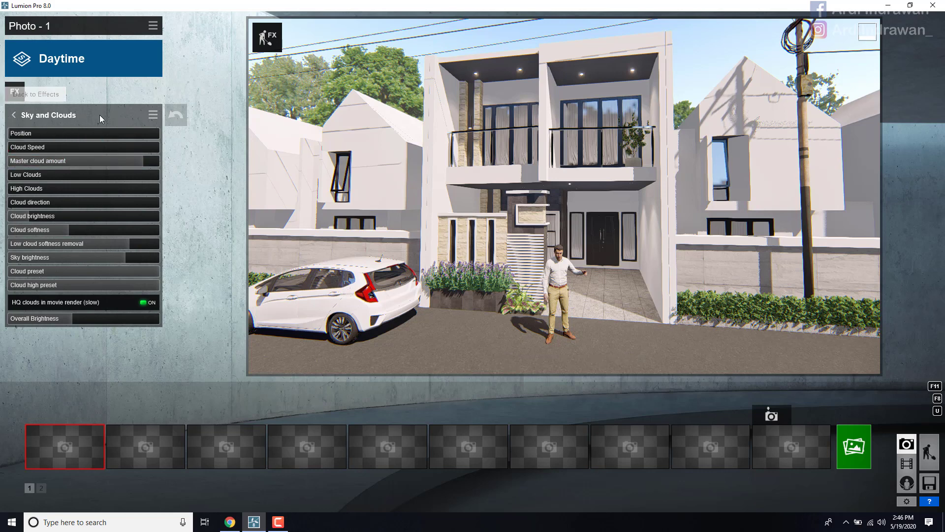
Step: Open the photo's Reflection effect and set its preview quality to High
click(15, 96)
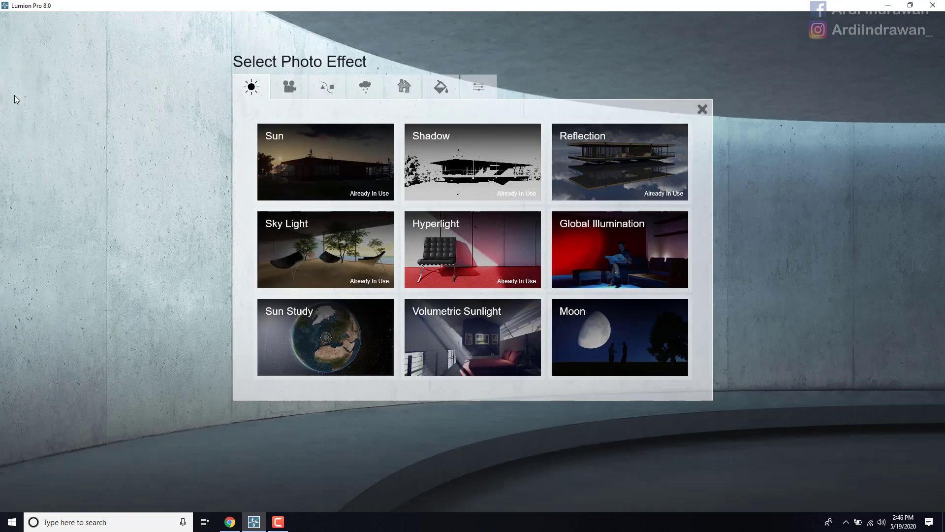
click(625, 194)
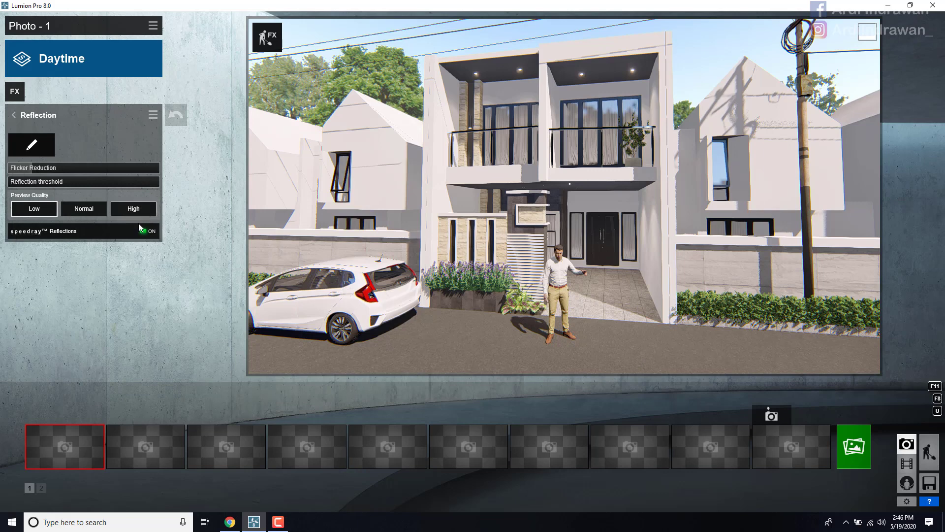
click(140, 210)
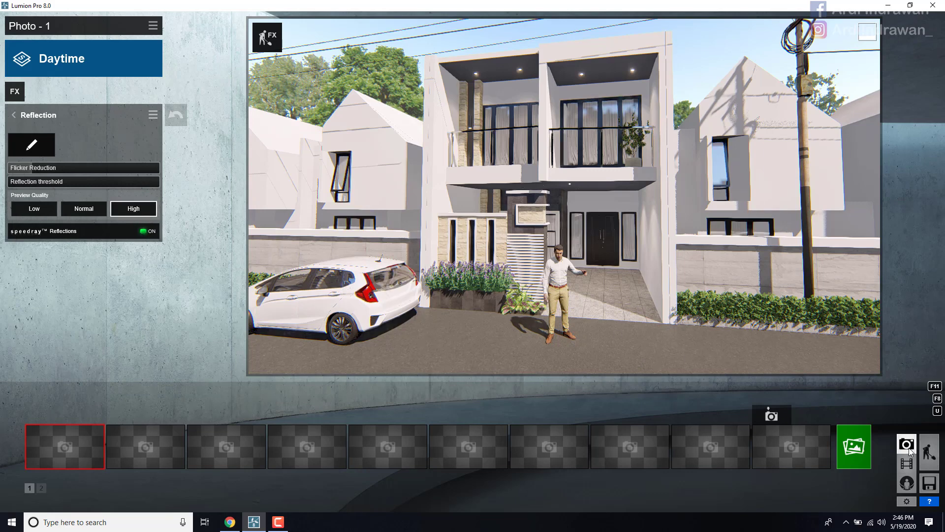
Step: Set the editor resolution to 50% and the editor quality to low, and confirm the settings
click(907, 501)
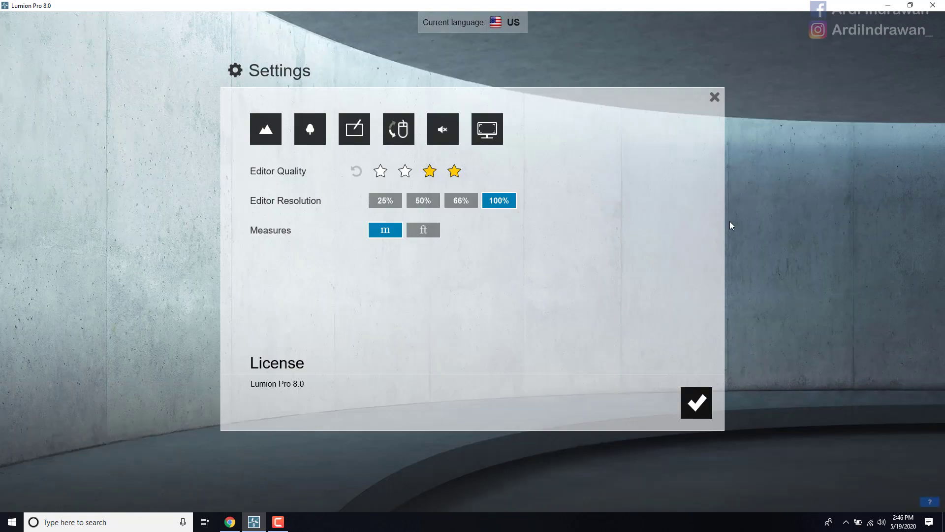
click(423, 200)
click(381, 170)
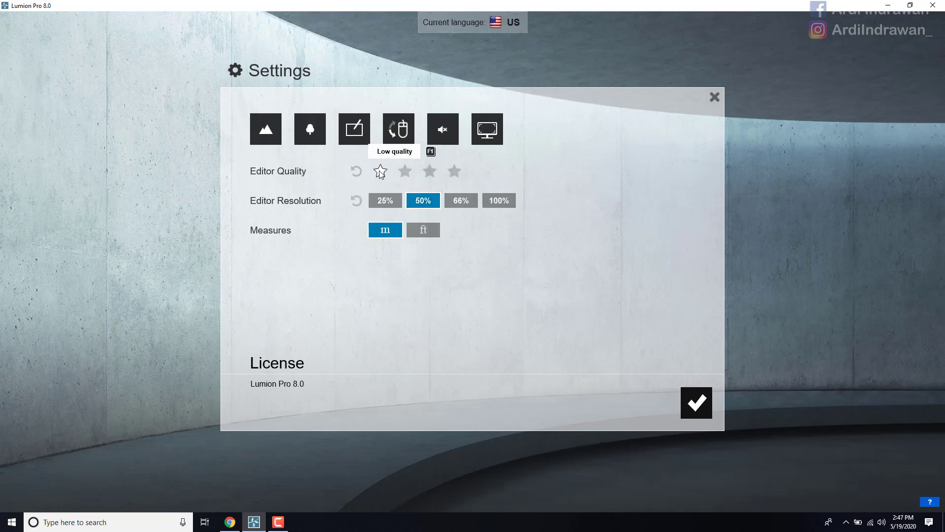
click(696, 403)
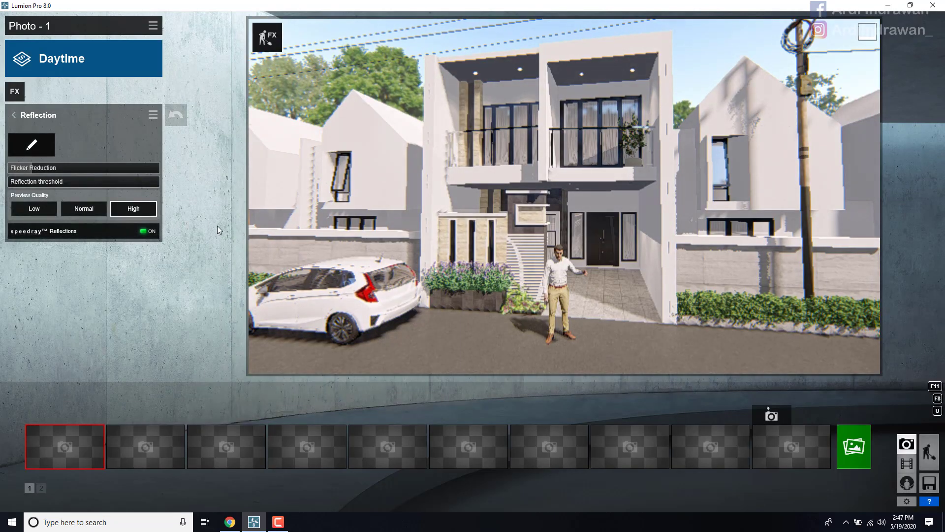
Step: Edit the Reflection effect's planes, adding one each on the upper-floor window glass, the balcony's glass railing and the front door
click(31, 144)
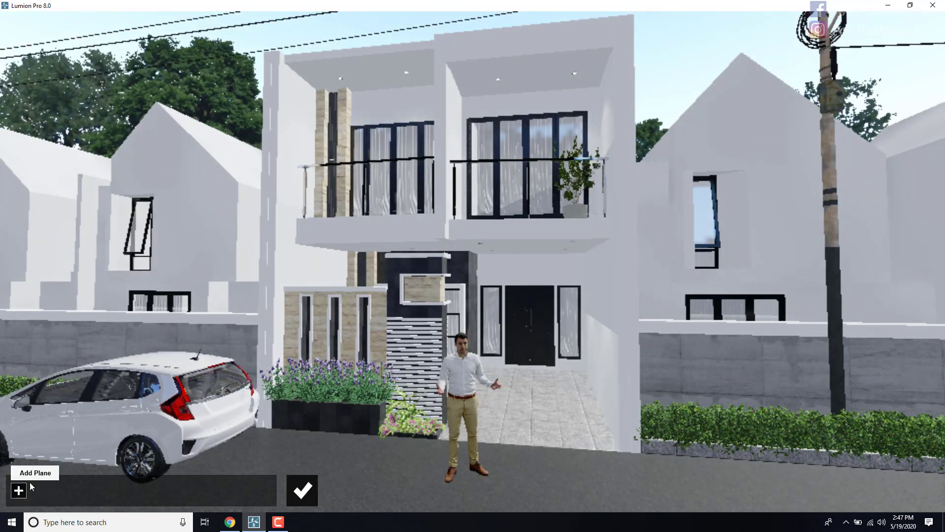
click(18, 490)
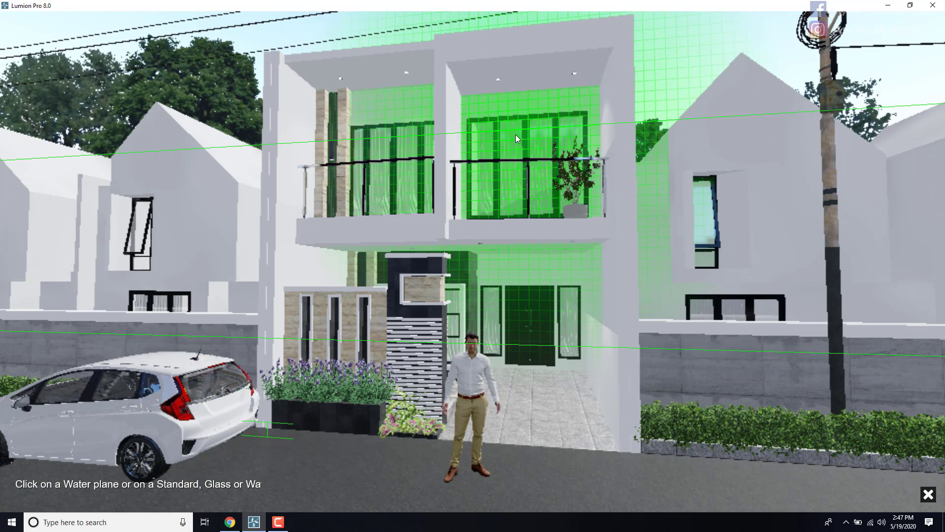
click(515, 134)
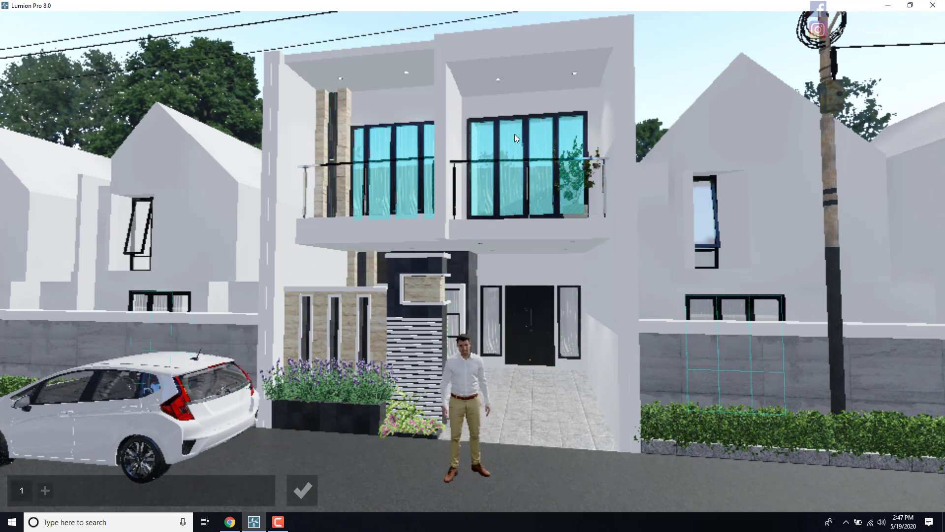
click(45, 491)
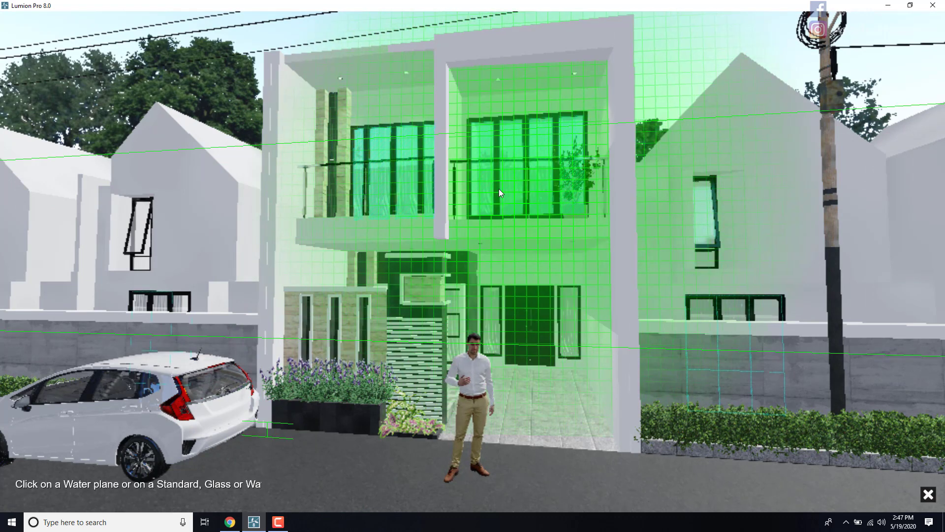
click(498, 188)
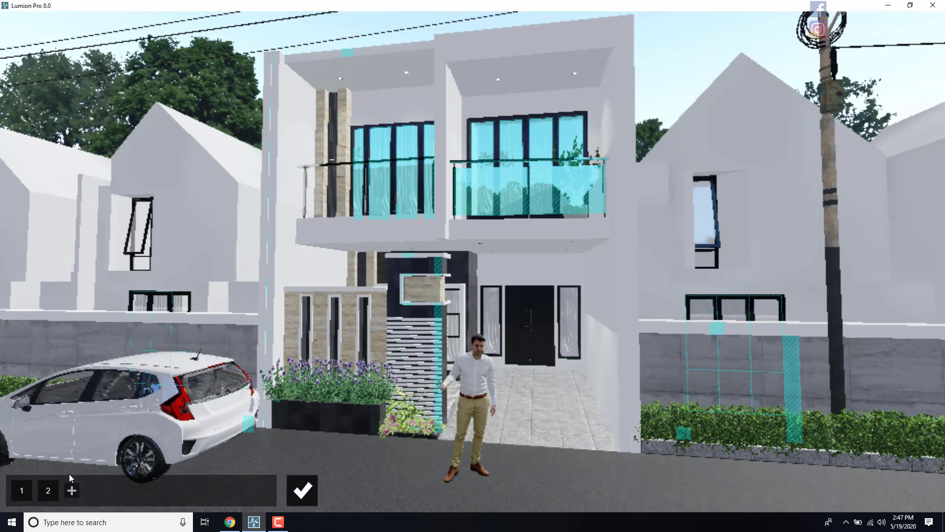
click(69, 494)
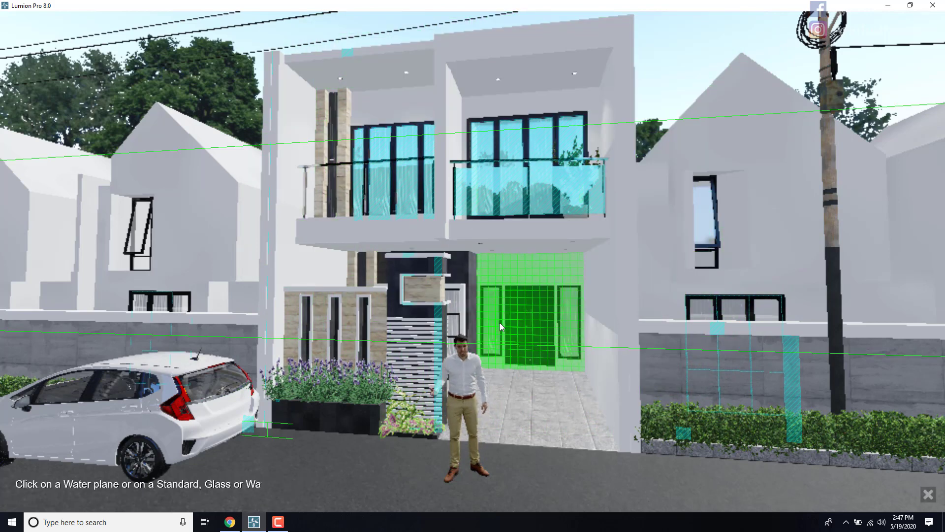
click(448, 343)
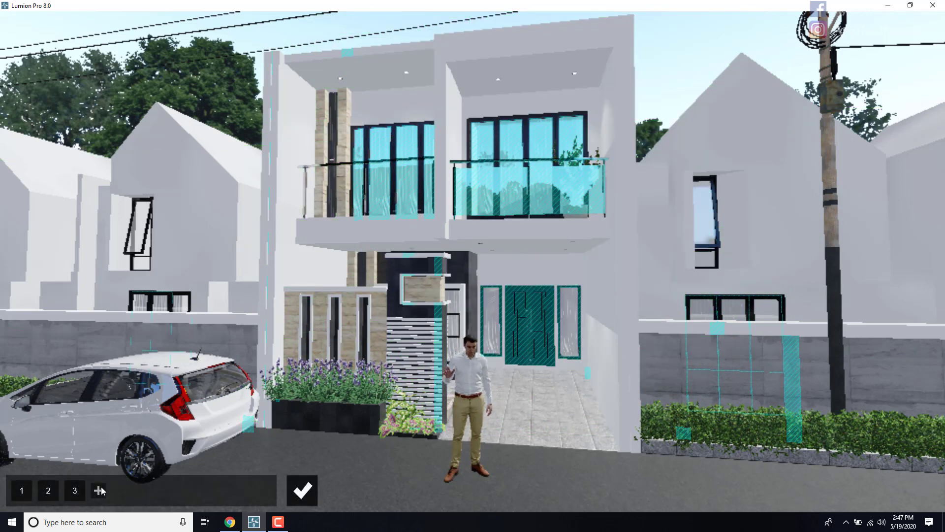
Step: Try a reflection plane on the car's side window, delete that plane, and confirm the remaining planes
click(98, 490)
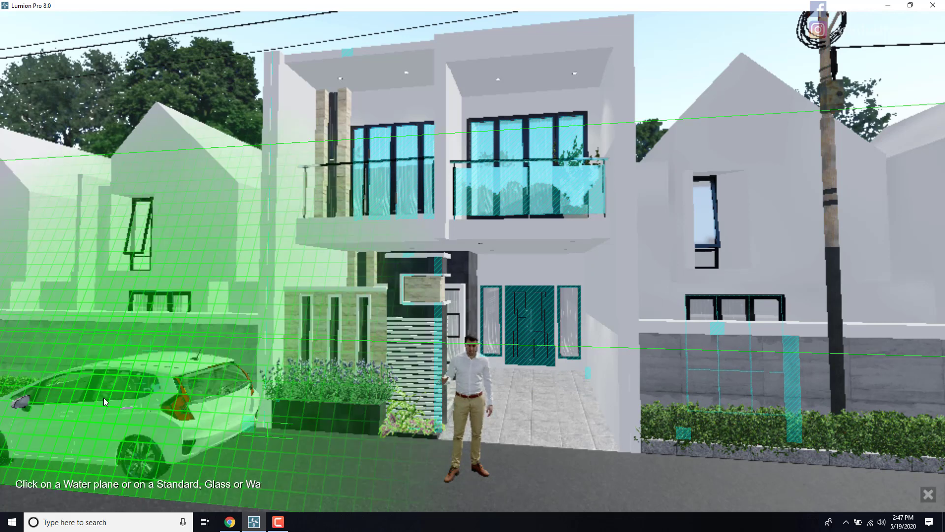
click(100, 397)
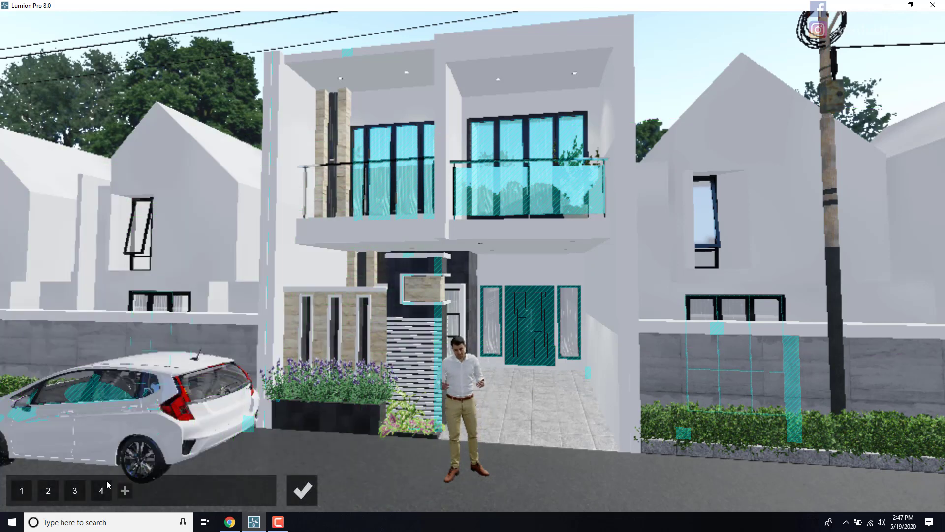
click(124, 491)
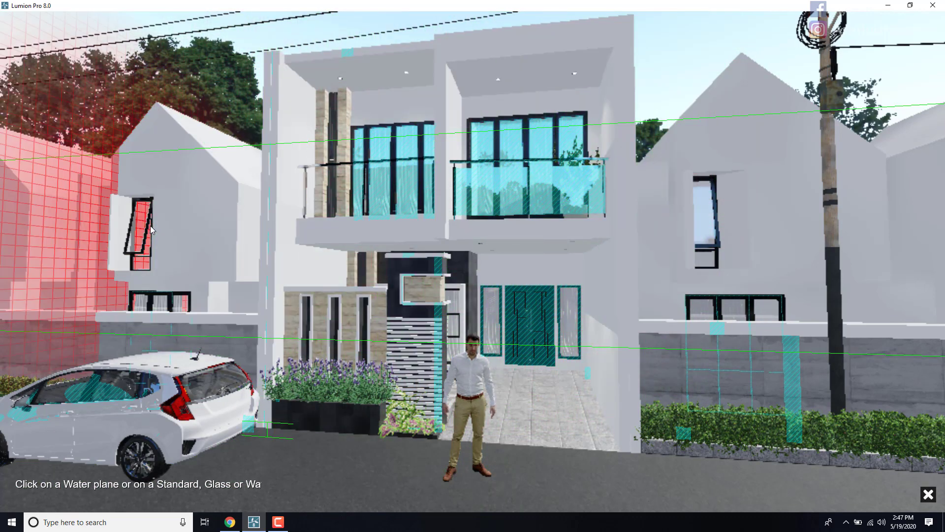
click(927, 494)
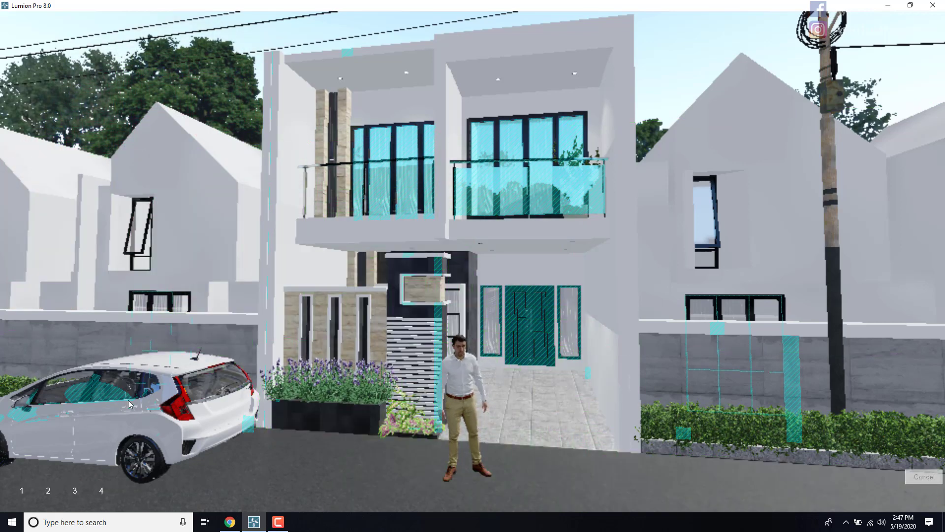
click(107, 492)
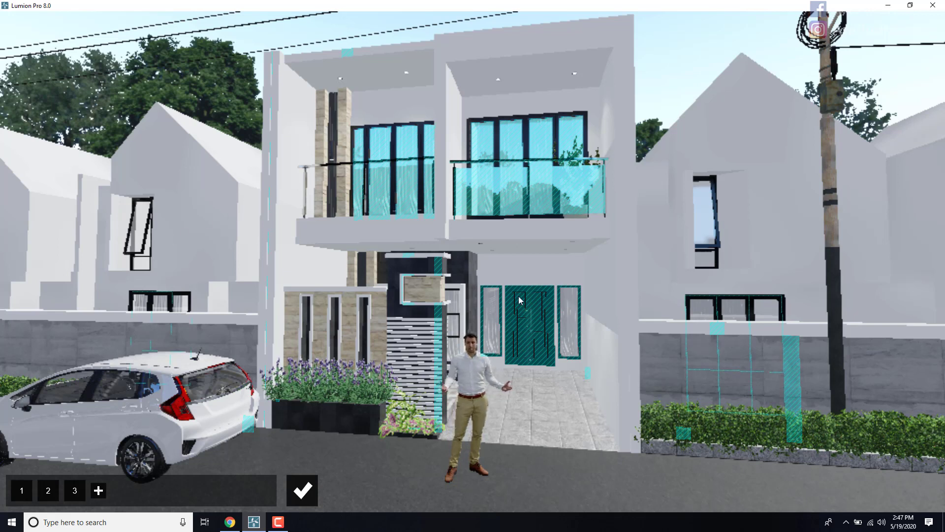
click(309, 493)
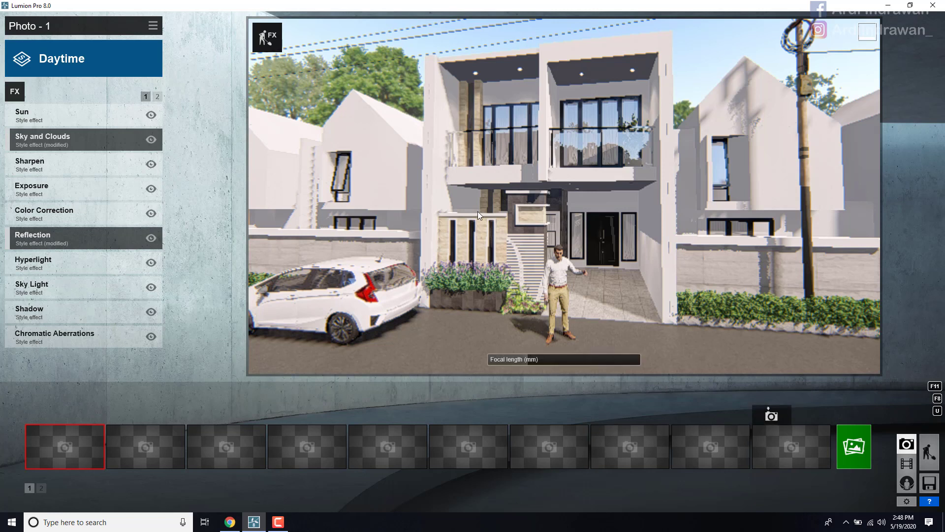
Step: Store the current camera view as Photo - 10 and apply the Daytime style to it
click(768, 416)
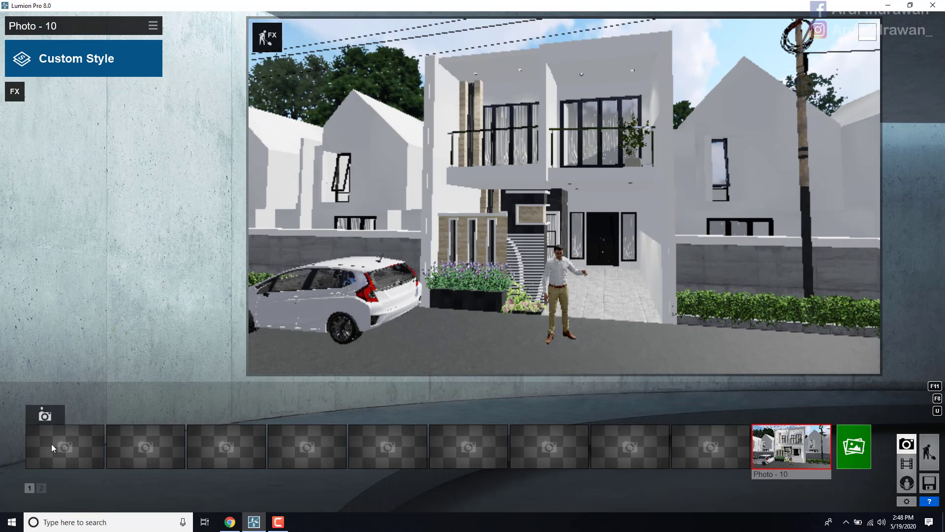
click(67, 59)
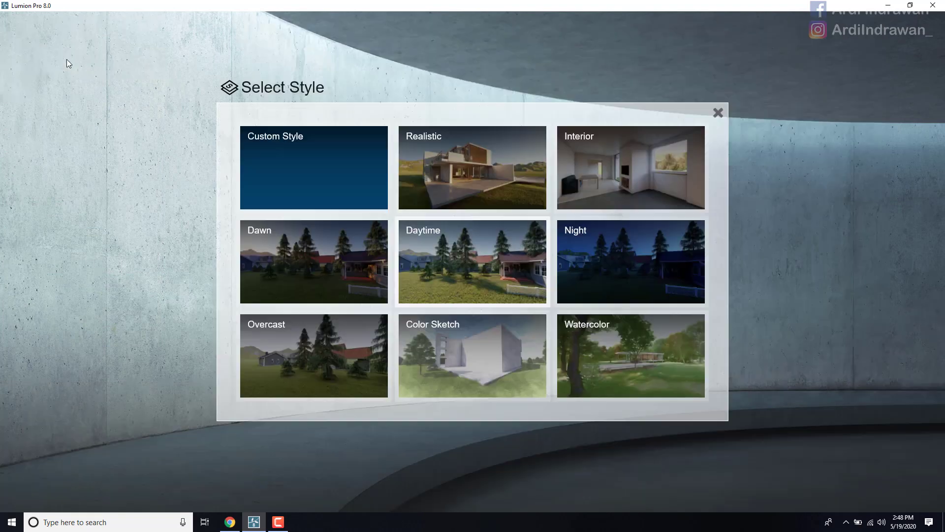
click(444, 256)
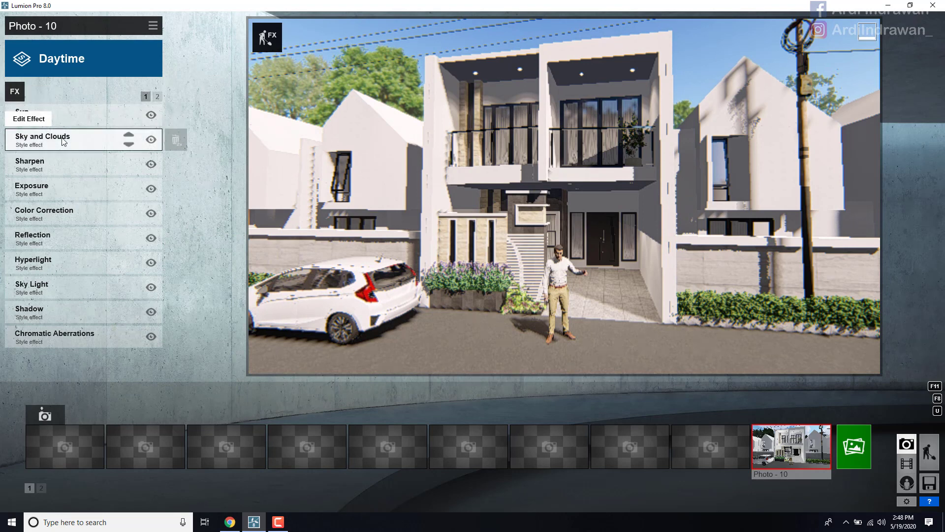
Step: In Photo - 10's Sky and Clouds effect, raise sky brightness to about 0.9 and turn on HQ clouds in movie render
click(91, 139)
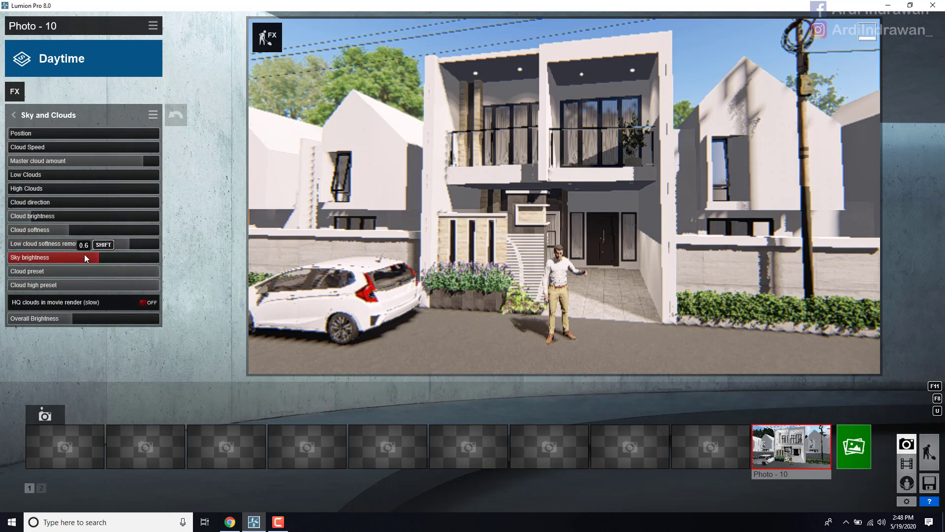
drag(113, 258, 137, 260)
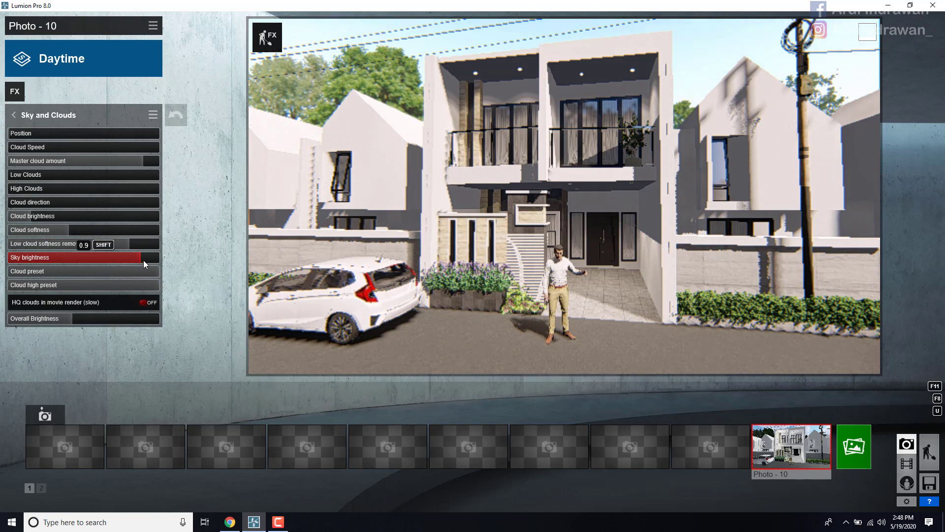
click(146, 302)
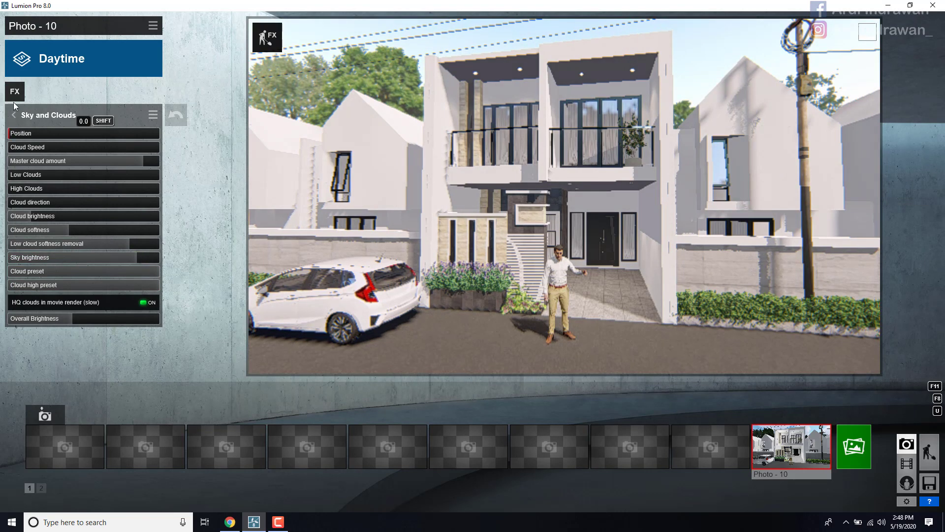
Step: Open Photo - 10's Reflection effect and add a reflection plane on the upper-floor window frames
click(61, 99)
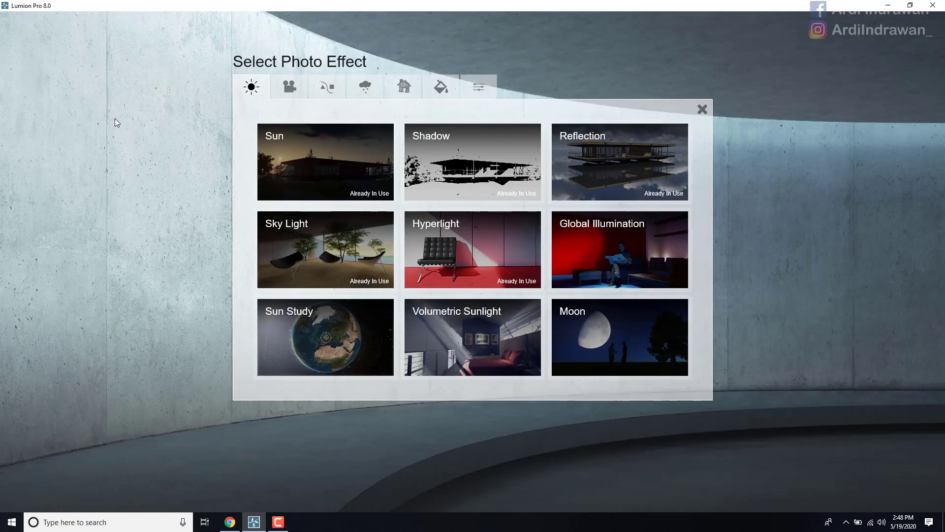
click(610, 138)
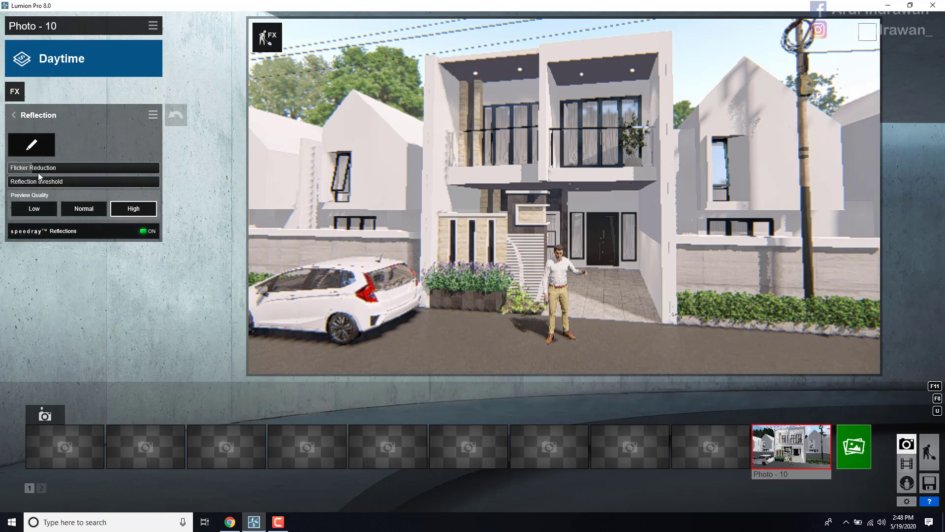
click(38, 145)
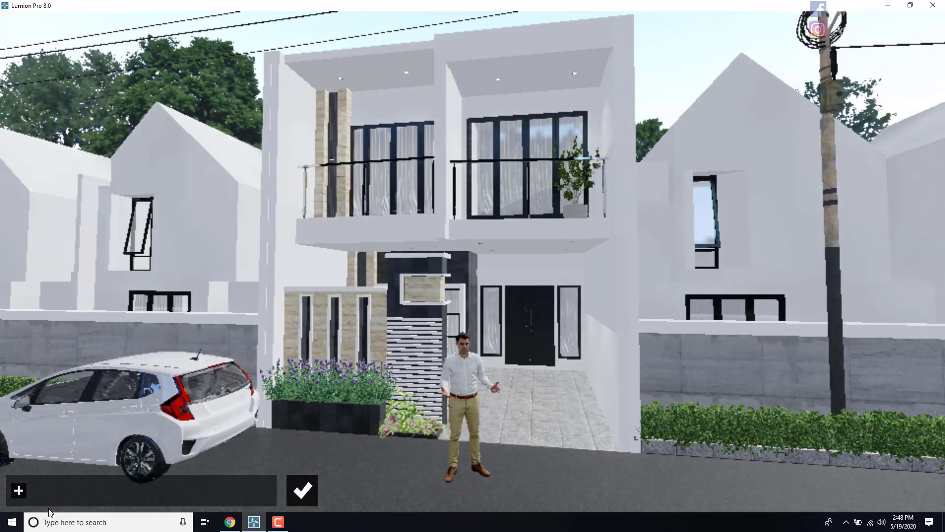
click(22, 492)
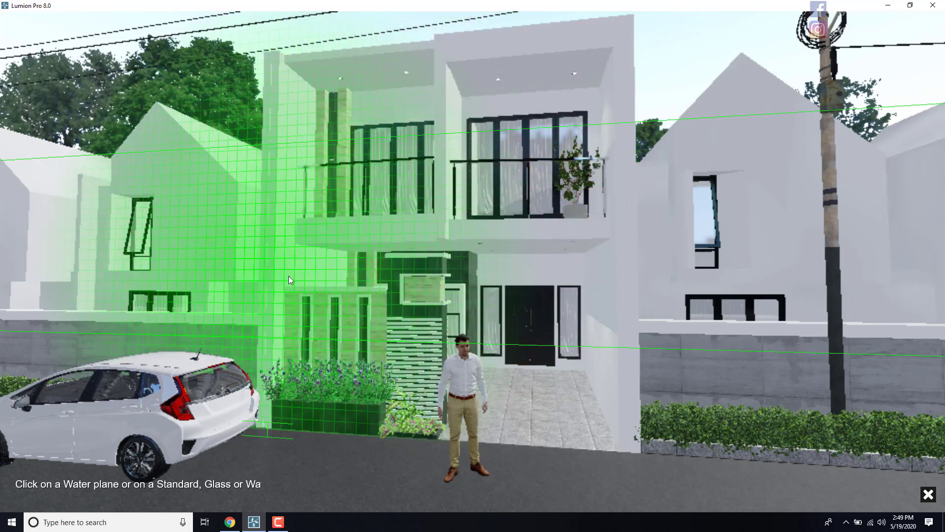
click(288, 276)
click(494, 120)
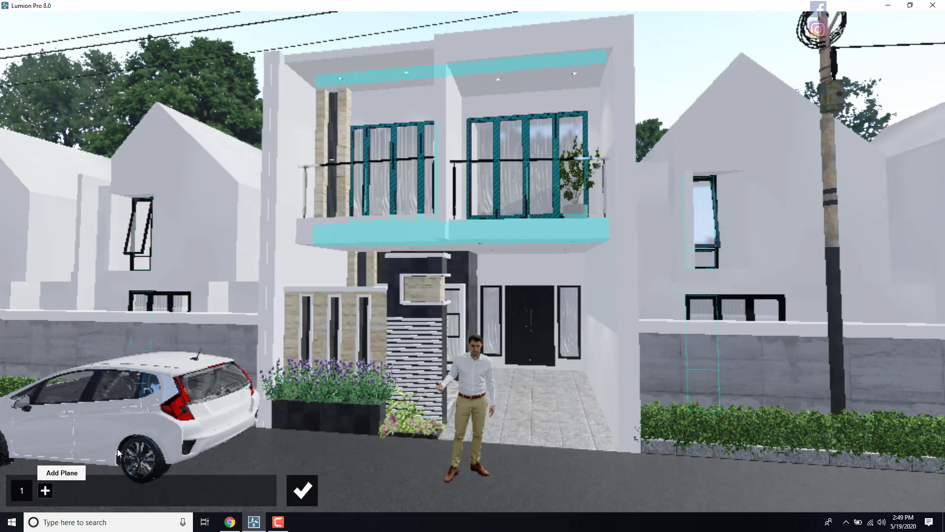
Step: Add a second reflection plane on the glass of the upper-floor balcony windows
click(46, 491)
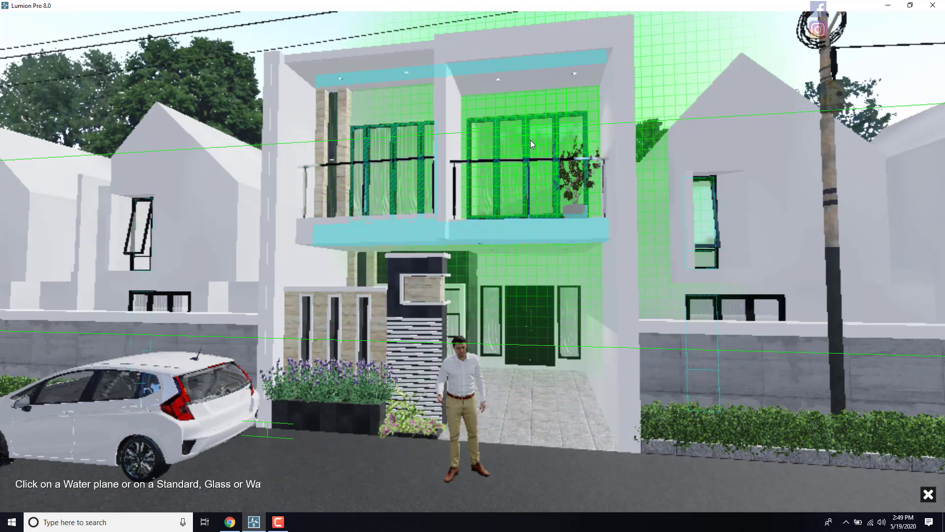
key(w)
right_drag(523, 166, 536, 212)
key(w)
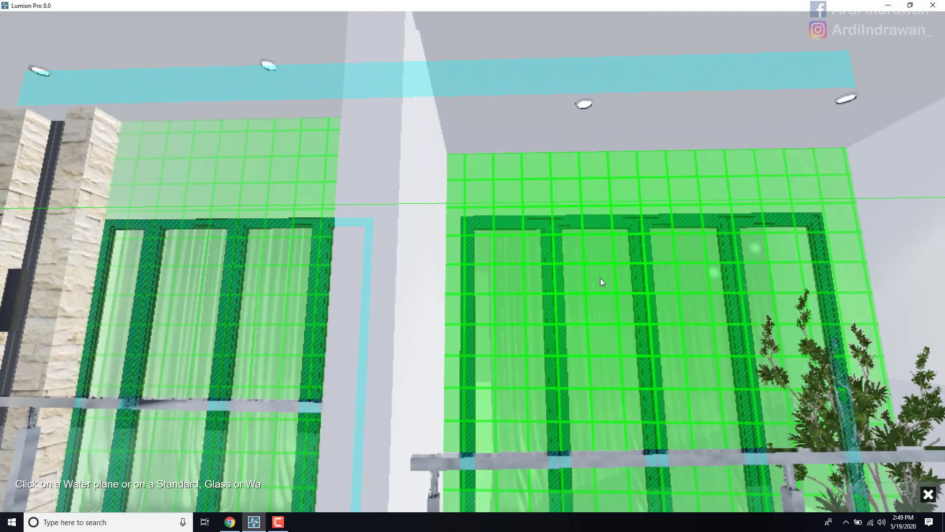
click(533, 288)
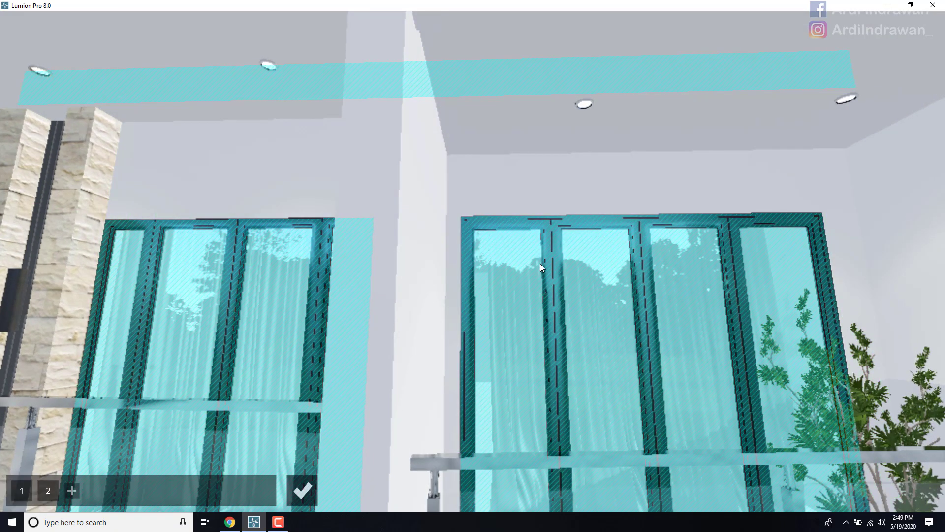
Step: Add a third reflection plane on the glass of the narrow window beside the front door and confirm the planes
key(s)
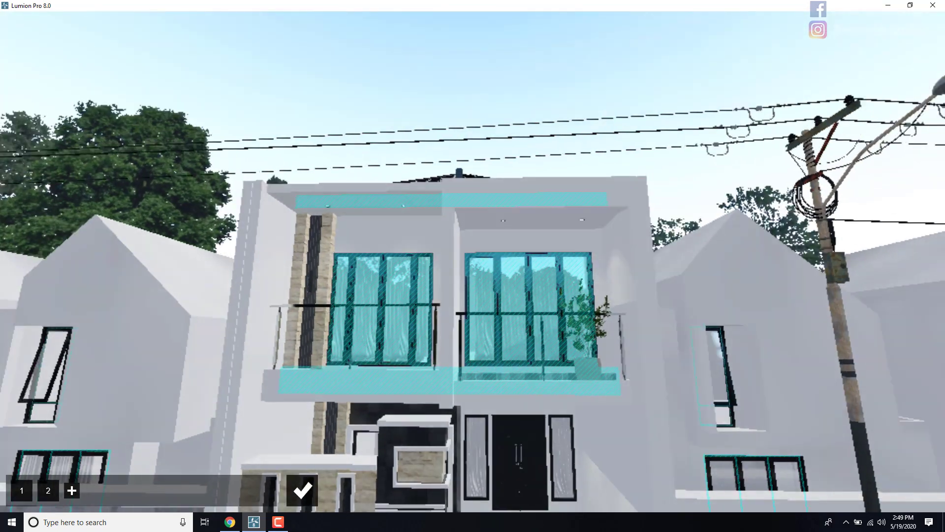
right_drag(473, 266, 561, 364)
key(w)
key(w)
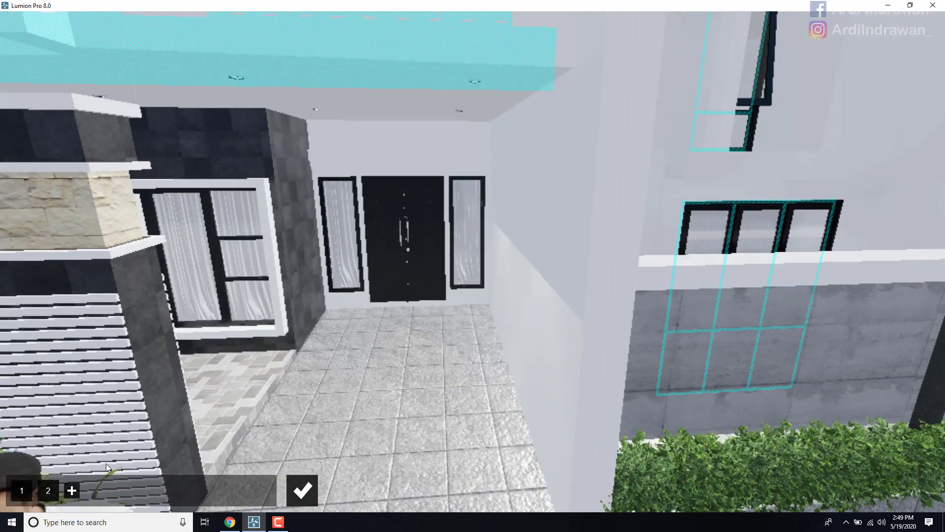
click(72, 491)
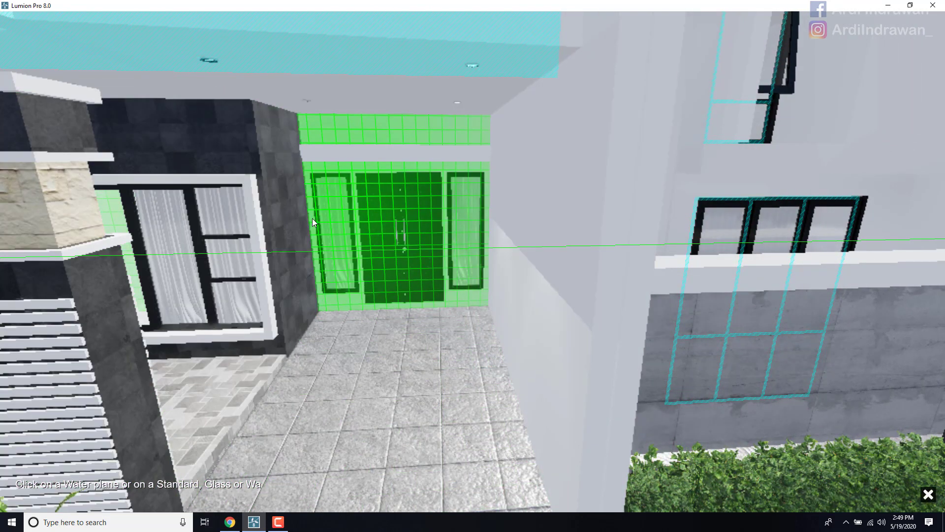
click(325, 211)
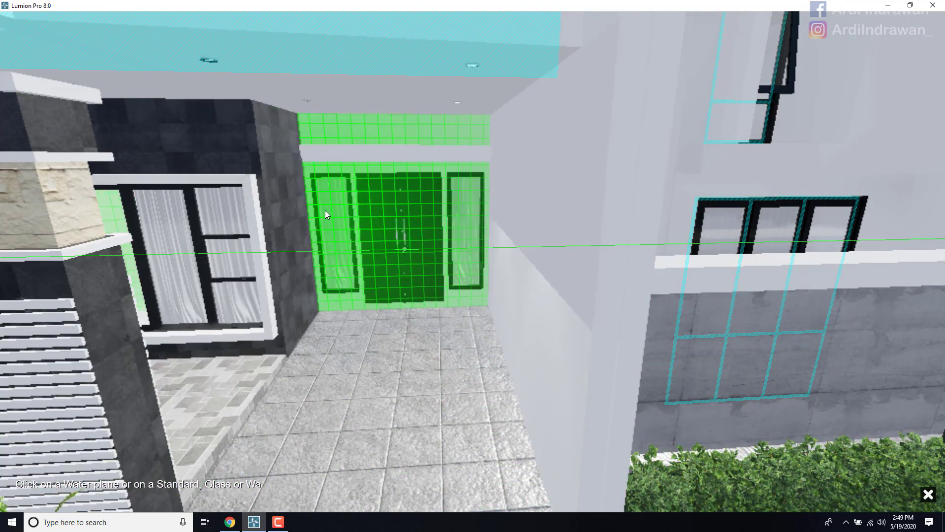
key(w)
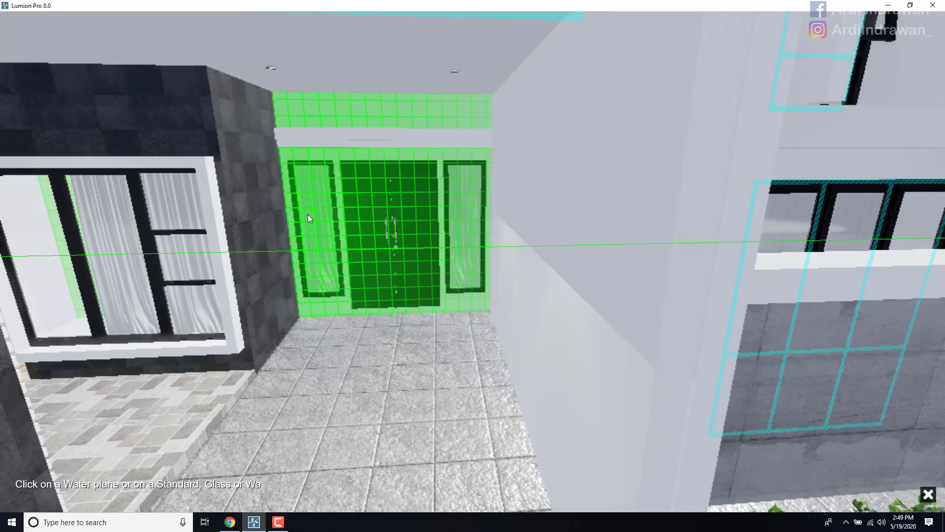
click(308, 215)
Step: Reframe the photo's camera to show the full house front together with the parked car and utility pole
key(s)
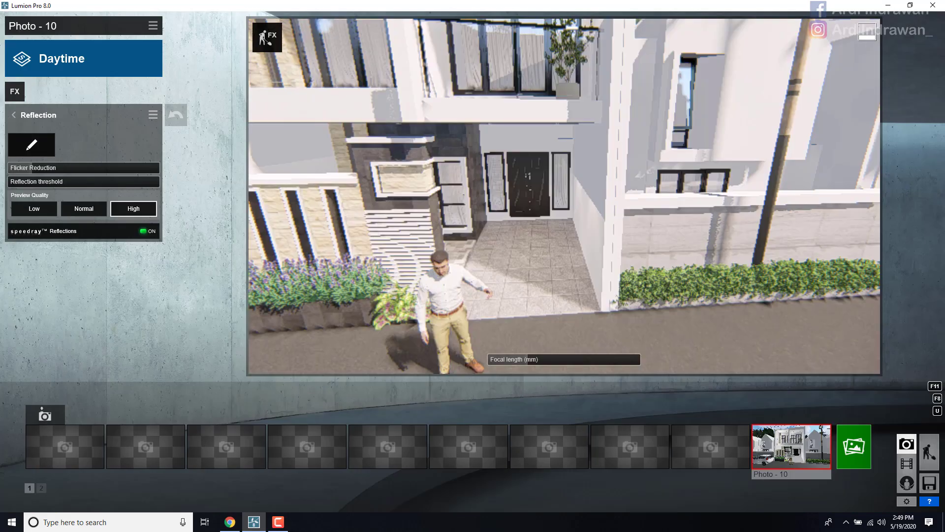
mouse_move(564, 197)
right_down()
mouse_move(564, 164)
mouse_move(527, 147)
right_up()
key(s)
key(s)
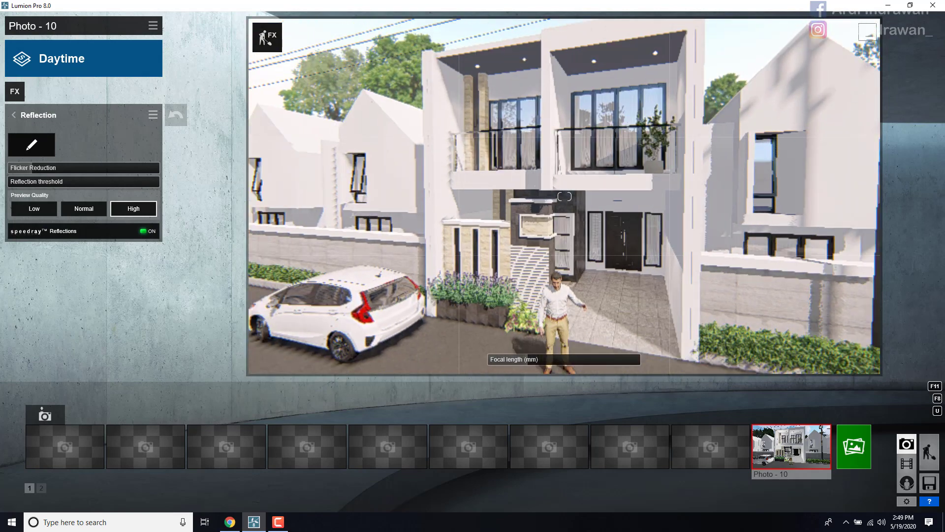
key(a)
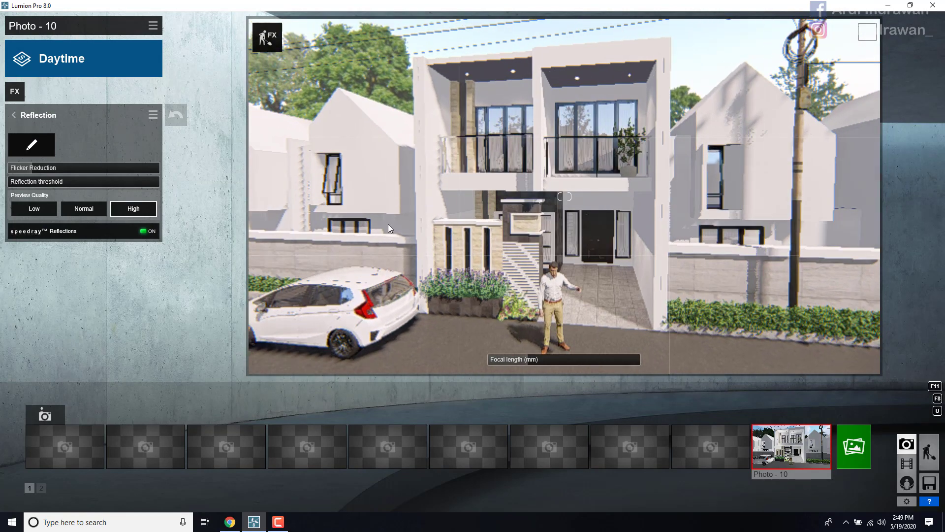
Step: Move the photo camera closer to the house and tilt it to centre the facade and the man standing in front
mouse_move(783, 440)
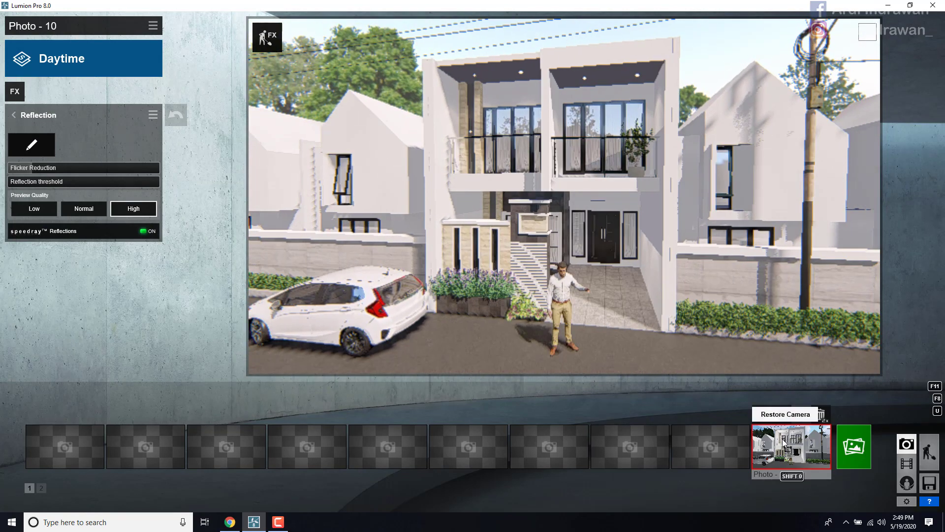
mouse_move(490, 355)
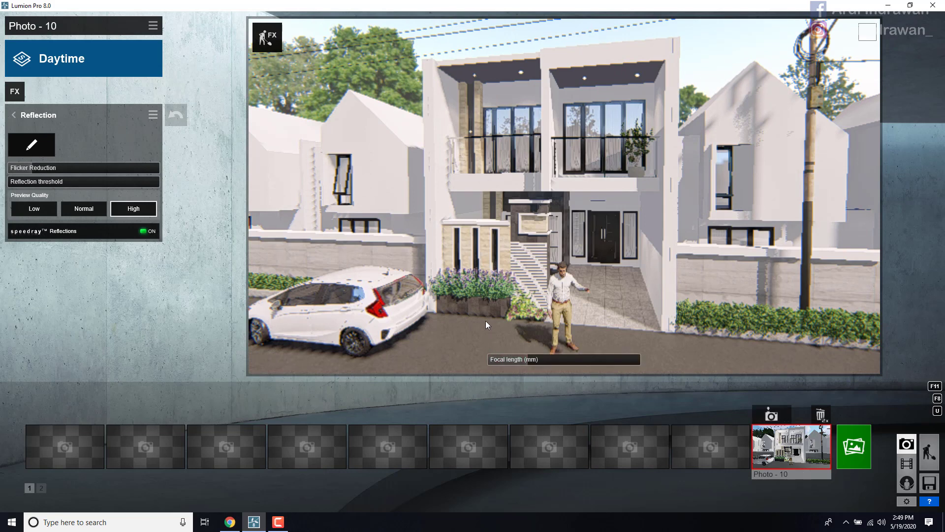
right_drag(477, 290, 486, 284)
key(d)
key(e)
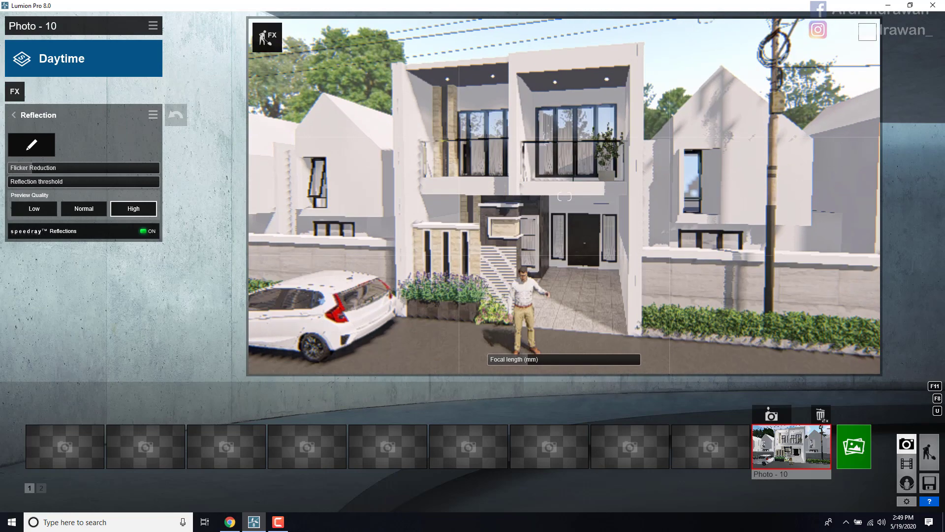
key(e)
right_drag(486, 284, 485, 273)
key(q)
key(w)
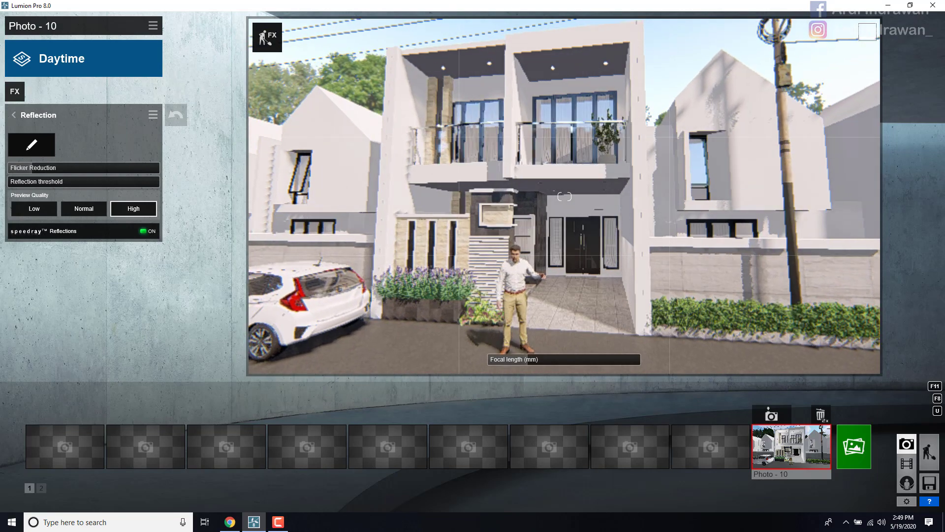
key(w)
right_drag(485, 273, 484, 283)
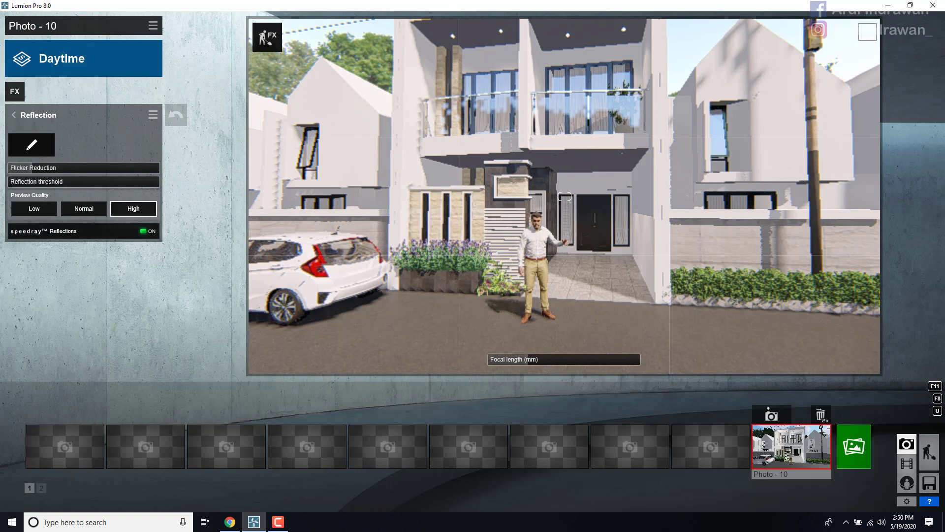
Step: Fine-tune the camera's distance and height in front of the house, keeping both balconies, the driveway and the street in frame
key(w)
key(s)
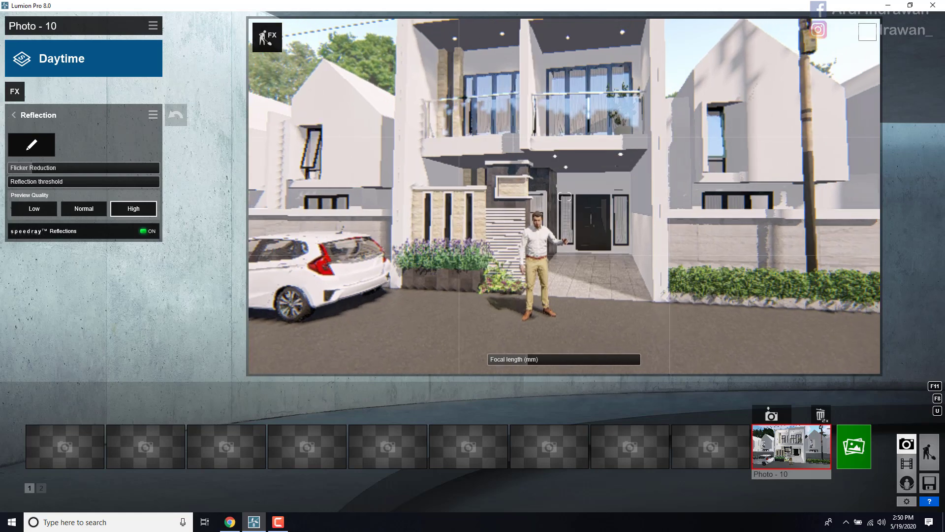
key(e)
key(s)
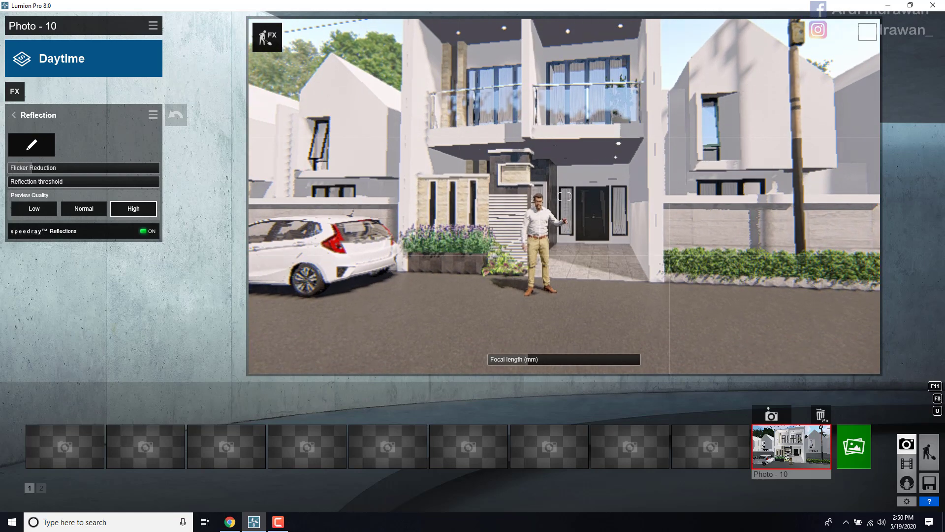
key(q)
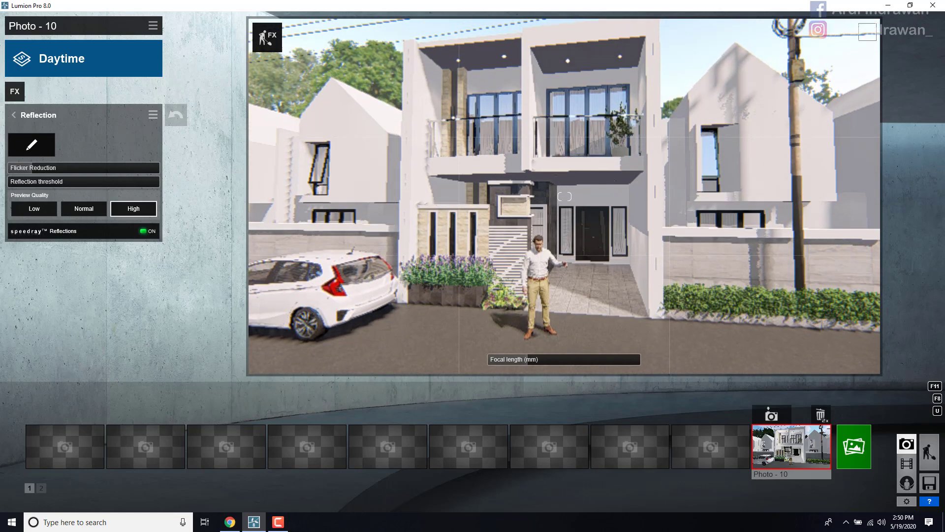
key(q)
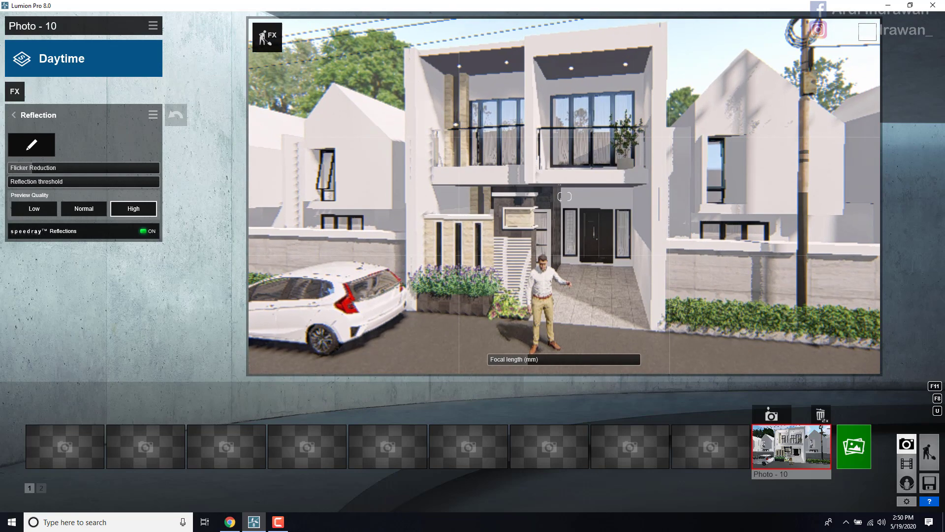
key(e)
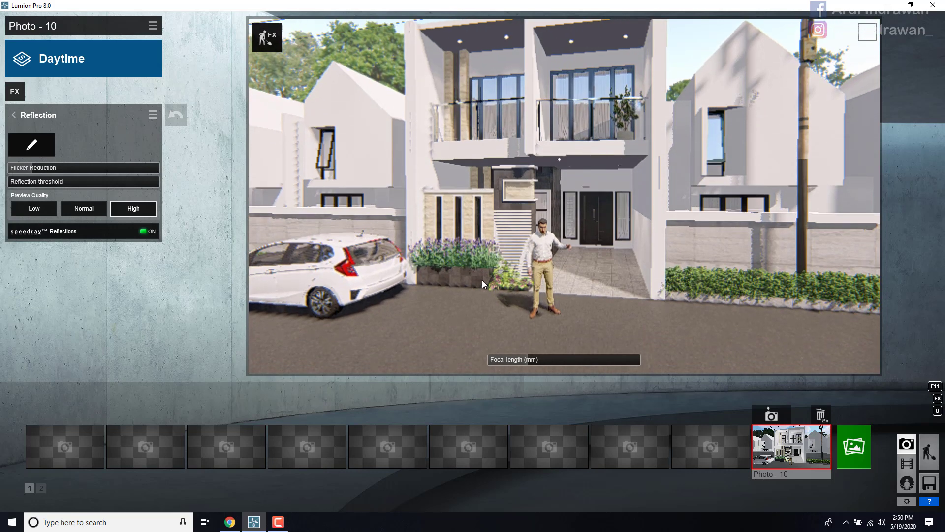
Step: Set the focal length to about 15 mm and reframe the full house front with the parked car and utility pole
drag(507, 354, 524, 362)
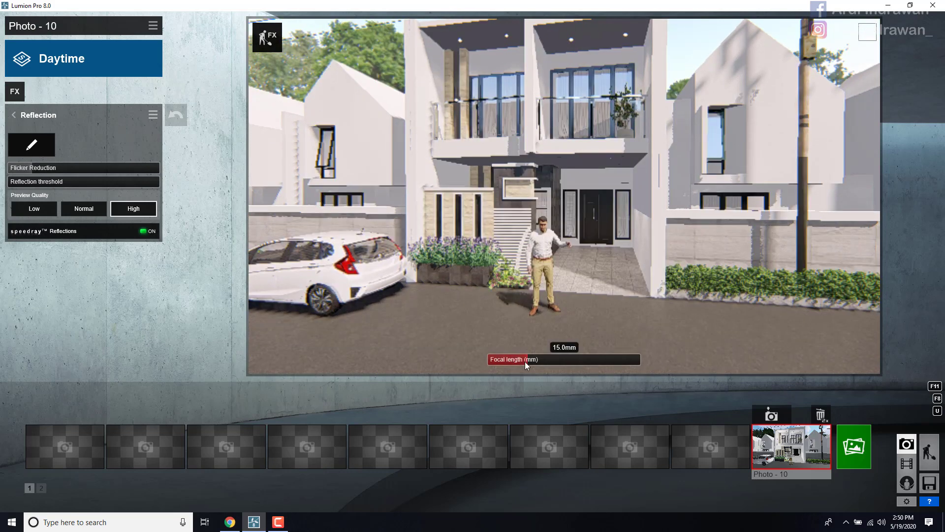
click(524, 361)
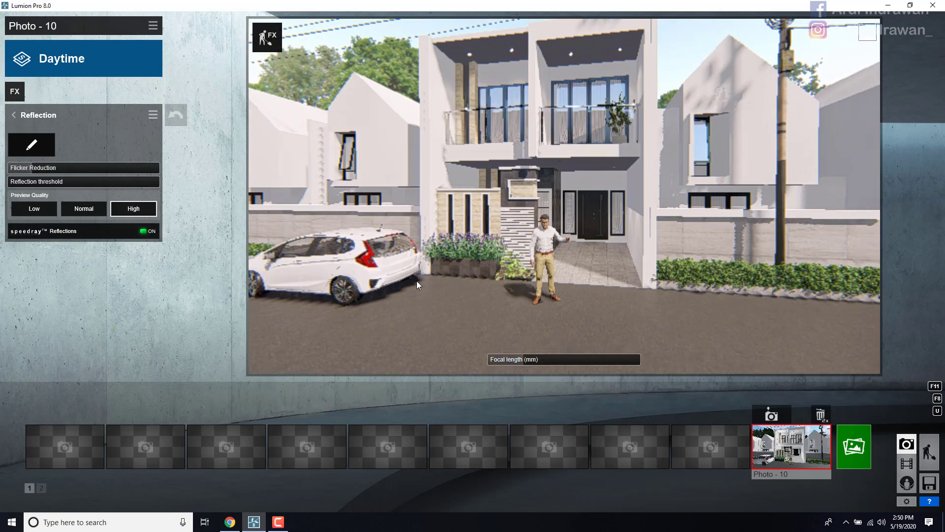
key(q)
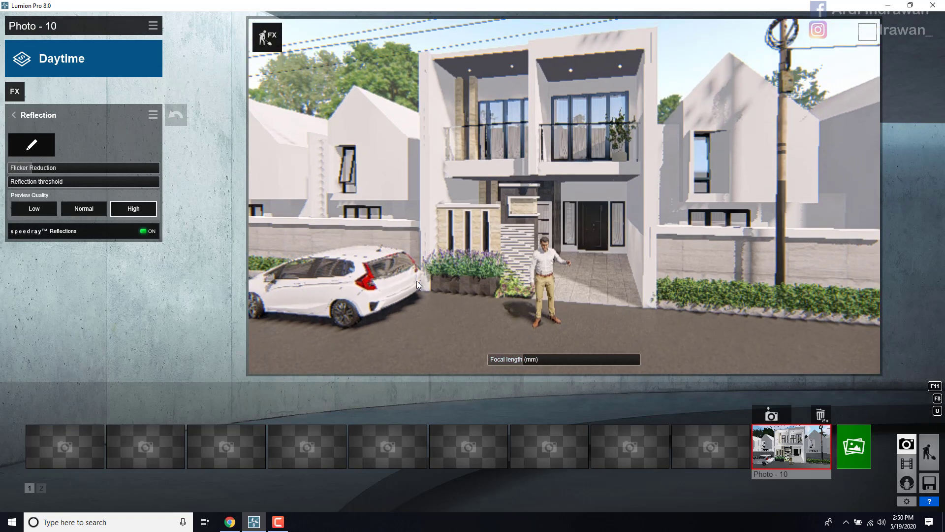
key(e)
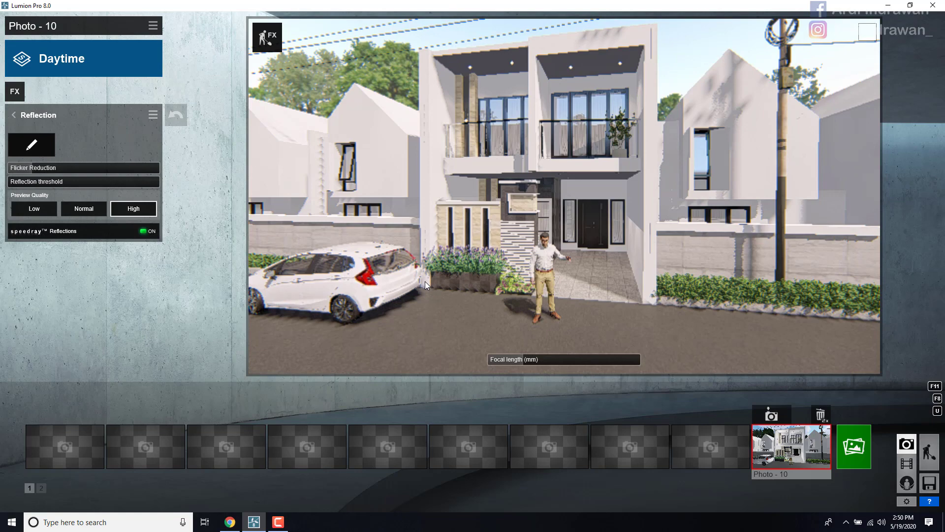
key(w)
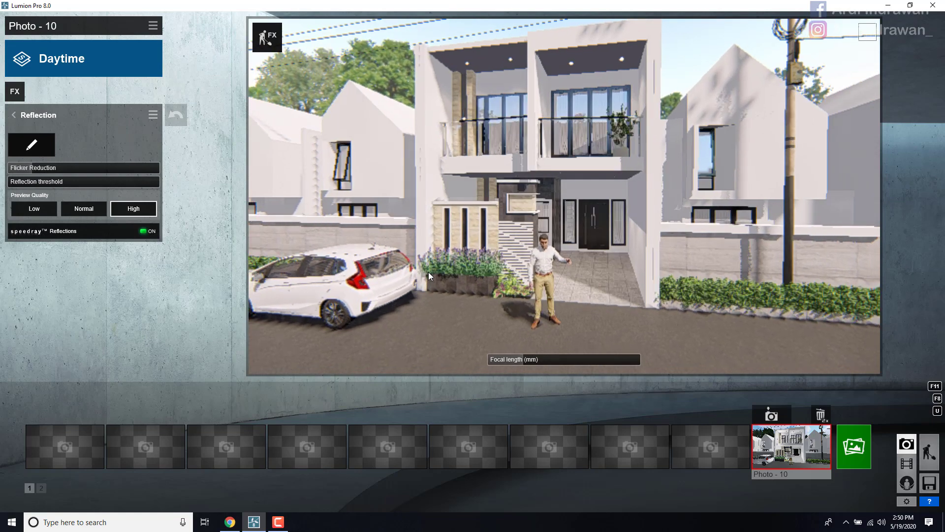
key(s)
mouse_move(429, 273)
right_down()
mouse_move(446, 262)
mouse_move(432, 264)
right_up()
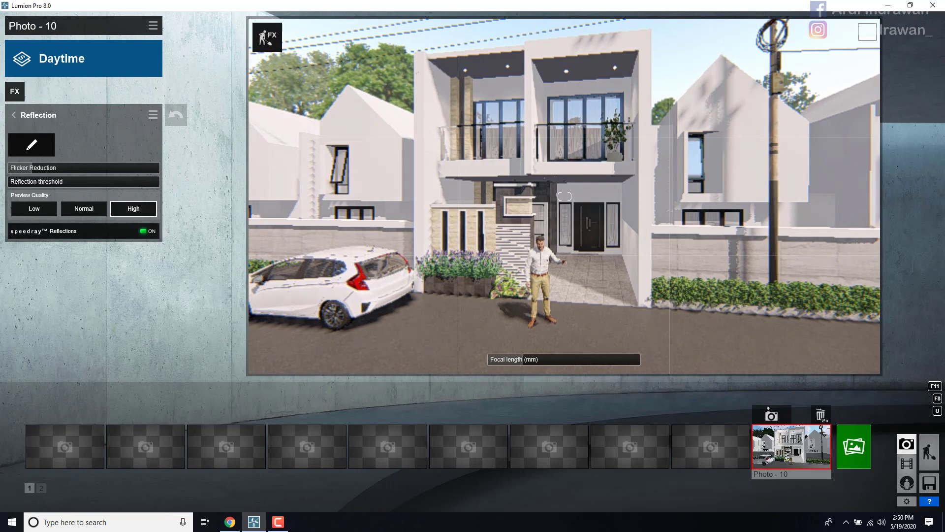
key(w)
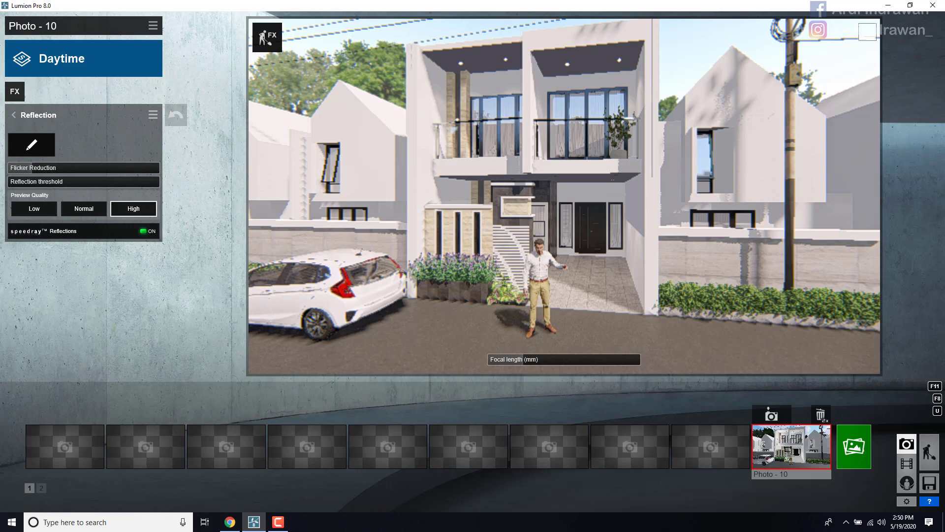
right_drag(430, 239, 435, 237)
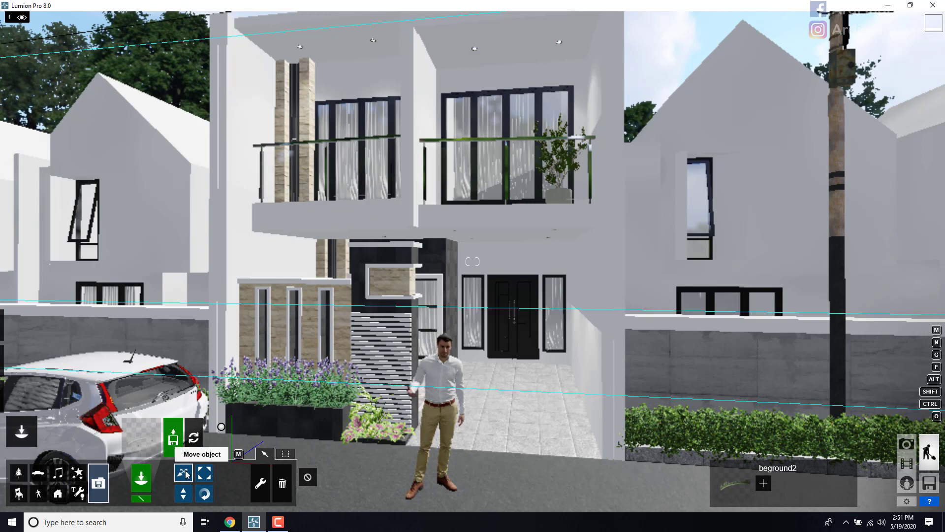
Step: Start multi-selection in build mode and filter out every object category except people and animals
click(285, 454)
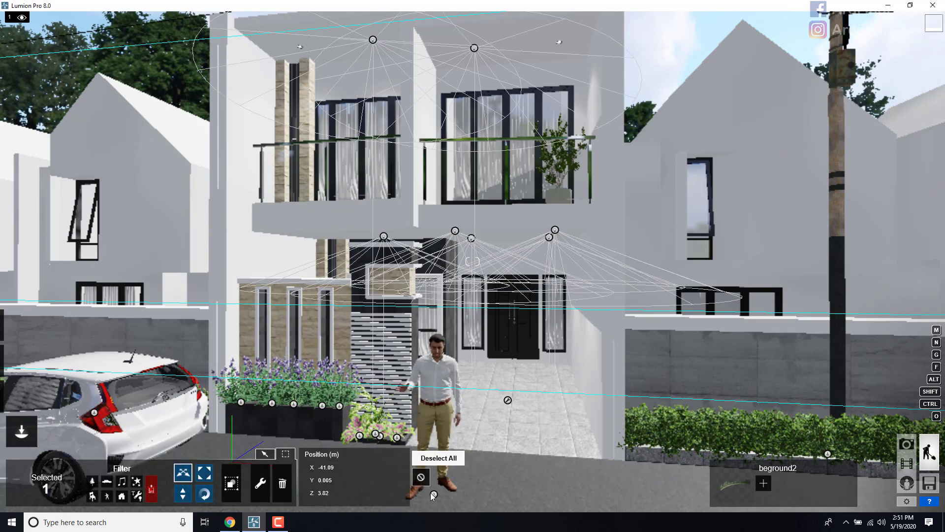
click(92, 482)
click(107, 482)
click(121, 482)
click(136, 496)
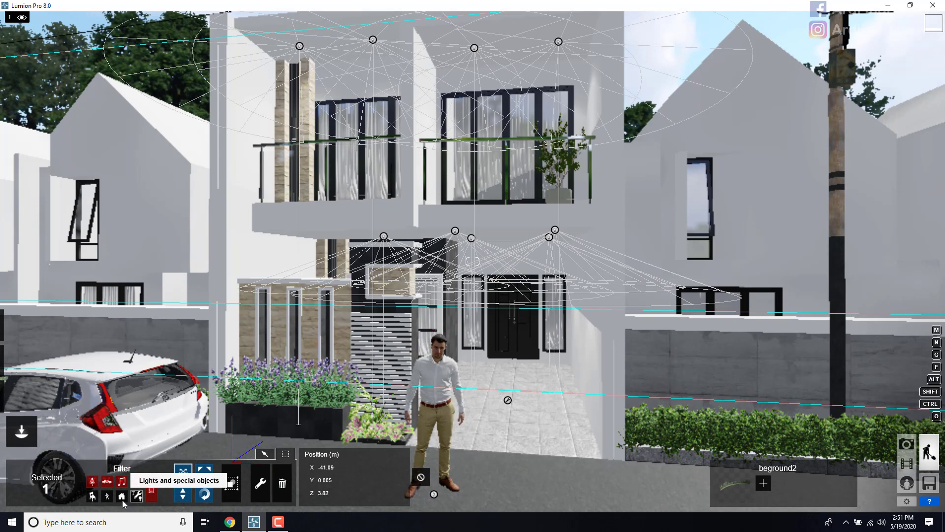
click(122, 496)
click(136, 481)
click(92, 495)
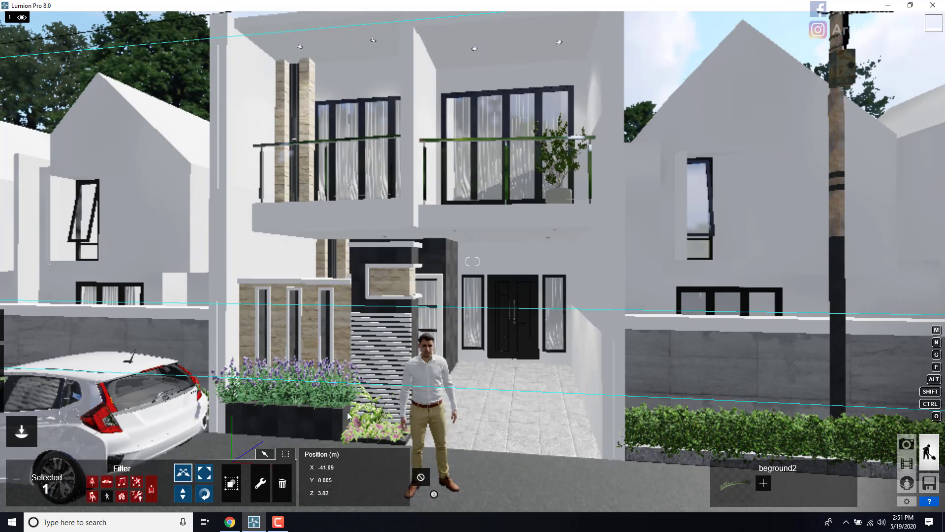
Step: Move the man to the driveway entrance at about X 3.20, Z -0.12, and return to photo mode
click(434, 494)
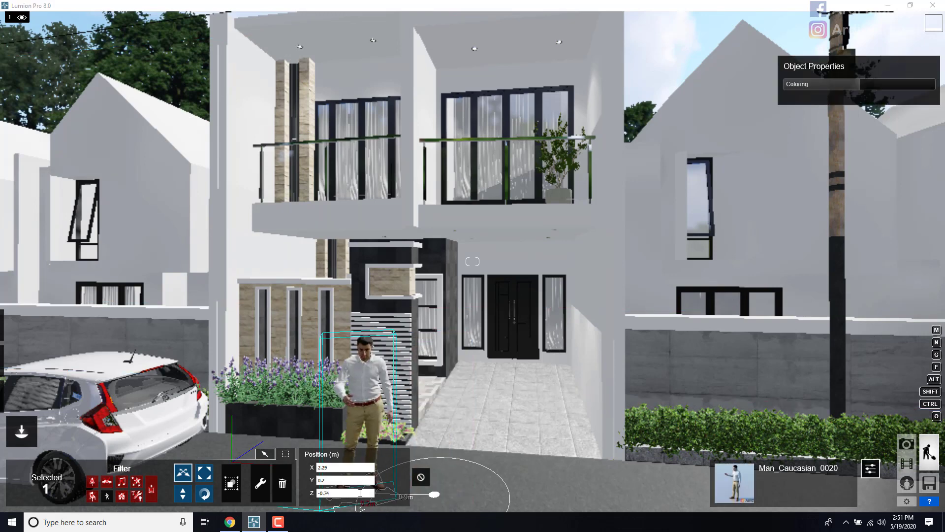
drag(368, 493, 446, 474)
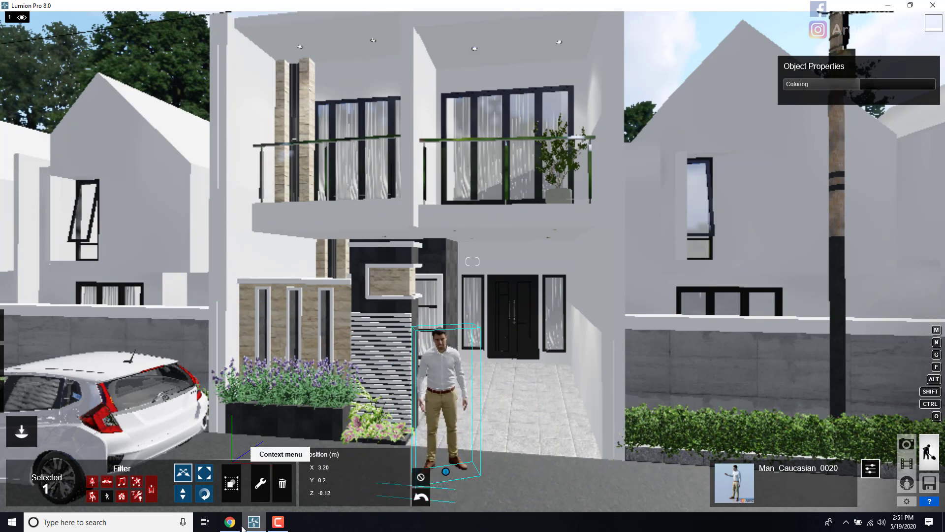
click(907, 445)
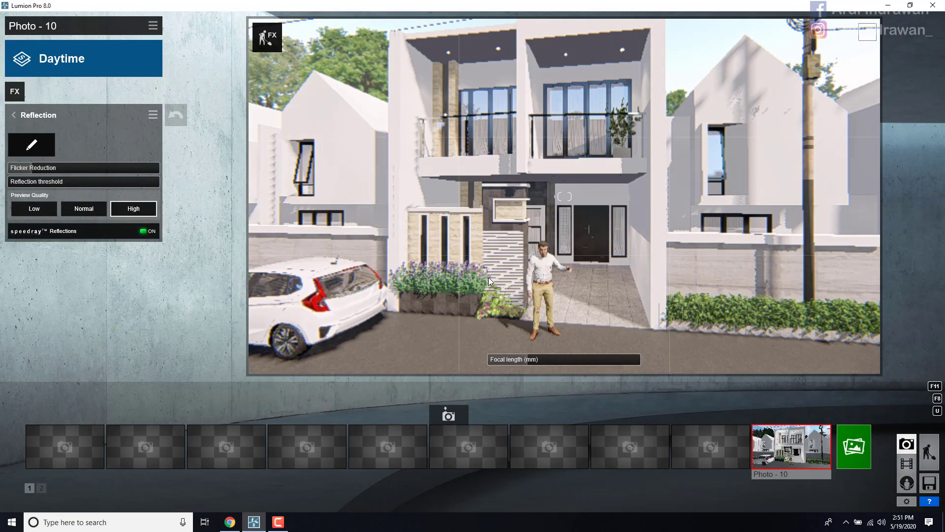
Step: Adjust the photo camera's tilt and height to fit the whole house from roof edge to street around the repositioned man
right_drag(489, 277, 488, 265)
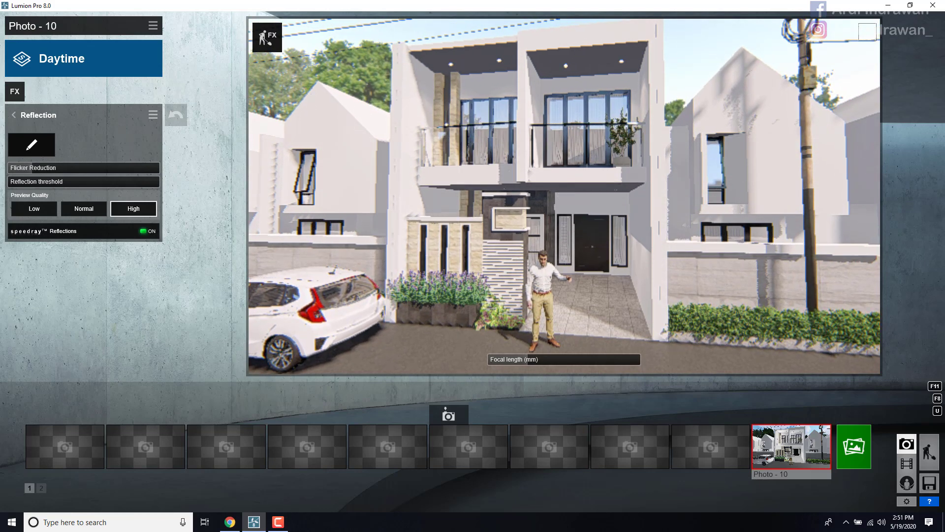
key(q)
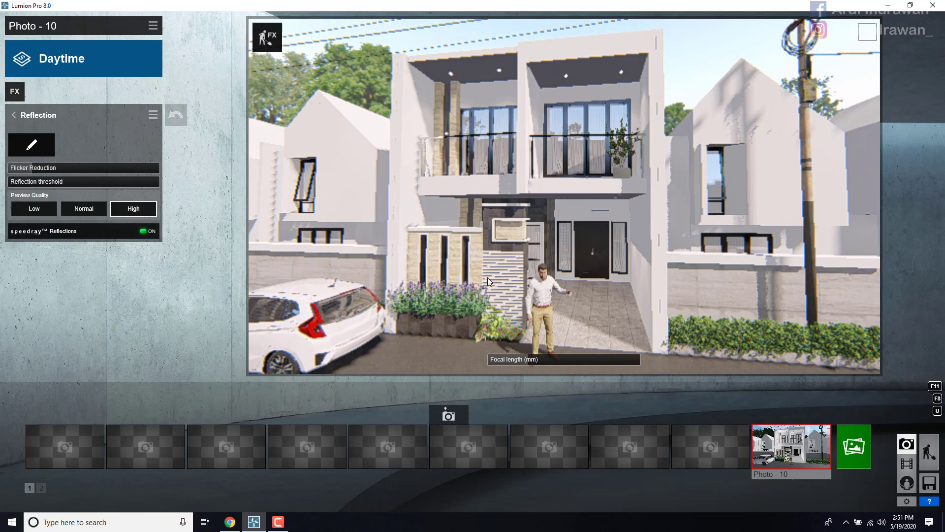
key(e)
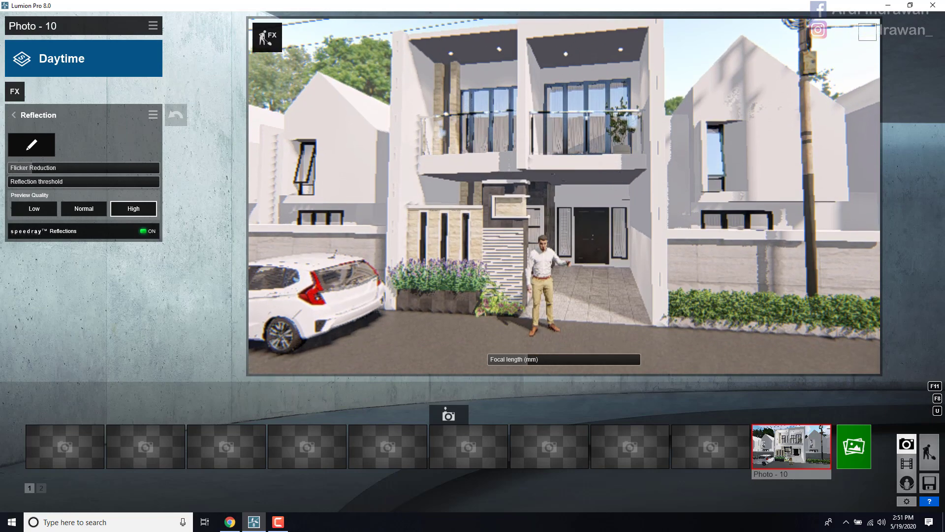
key(q)
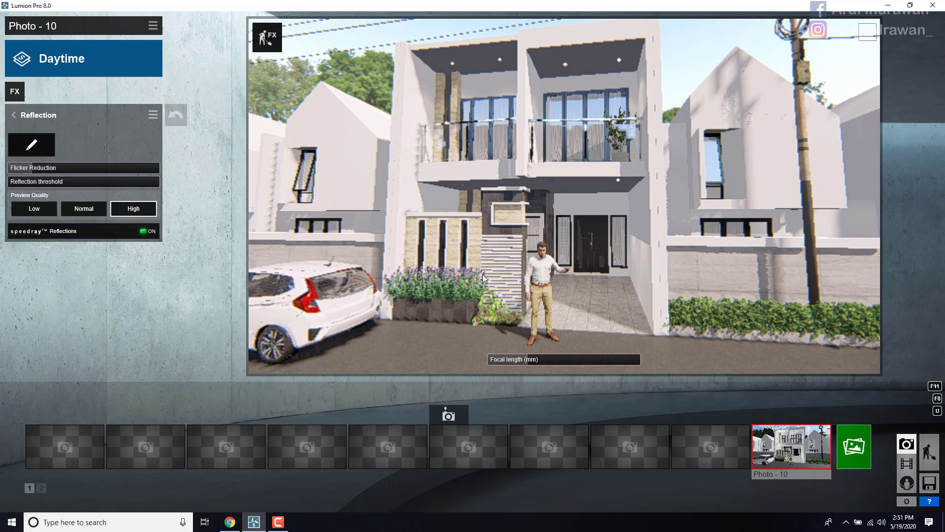
mouse_move(482, 267)
right_down()
mouse_move(490, 260)
mouse_move(482, 266)
right_up()
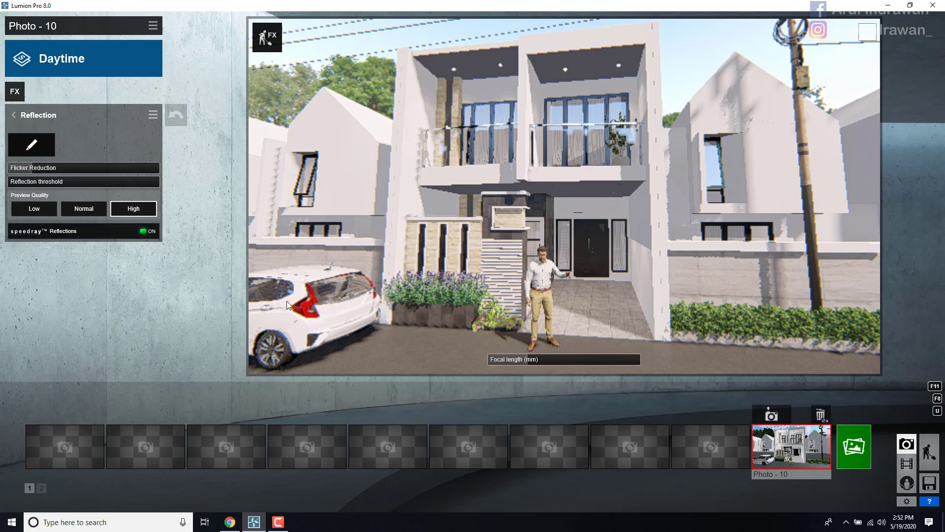
Step: Render the current shot at Desktop size, 1920x1080, saving it to the Desktop folder as a JPG named 1
click(856, 448)
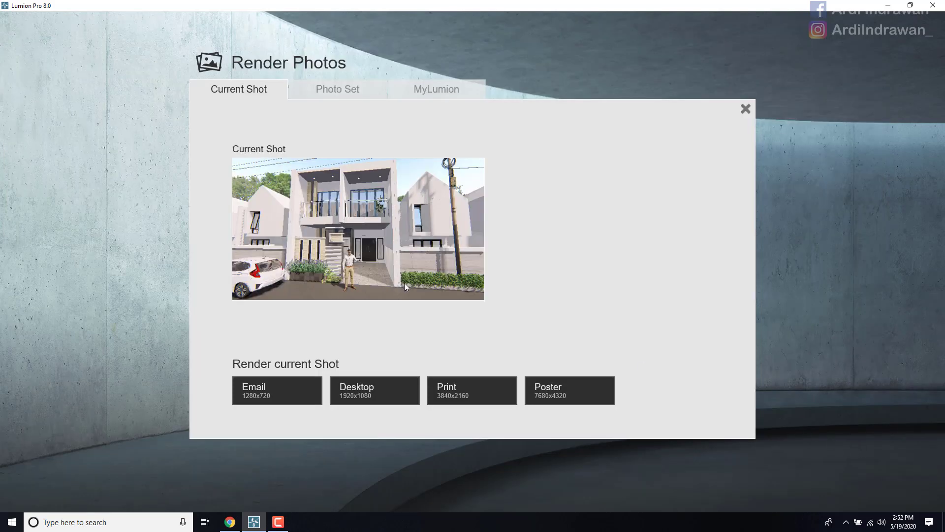
click(361, 397)
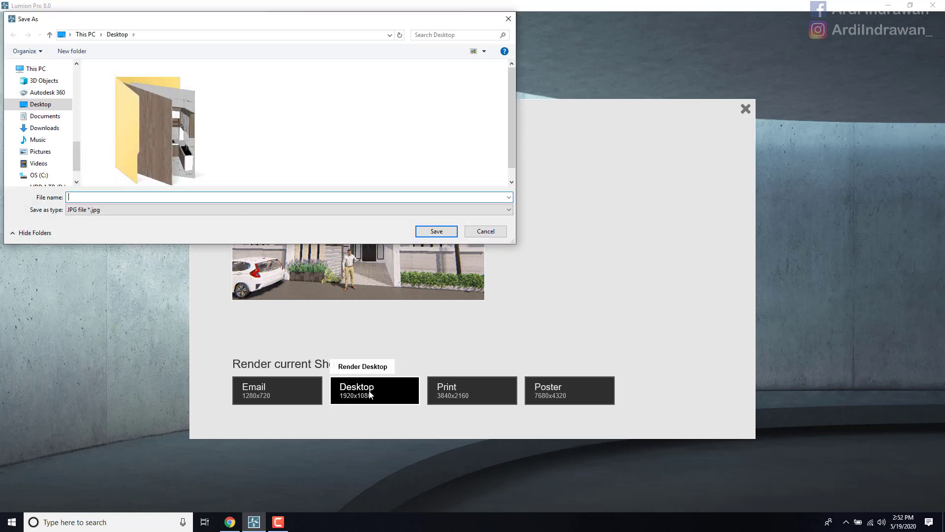
click(508, 19)
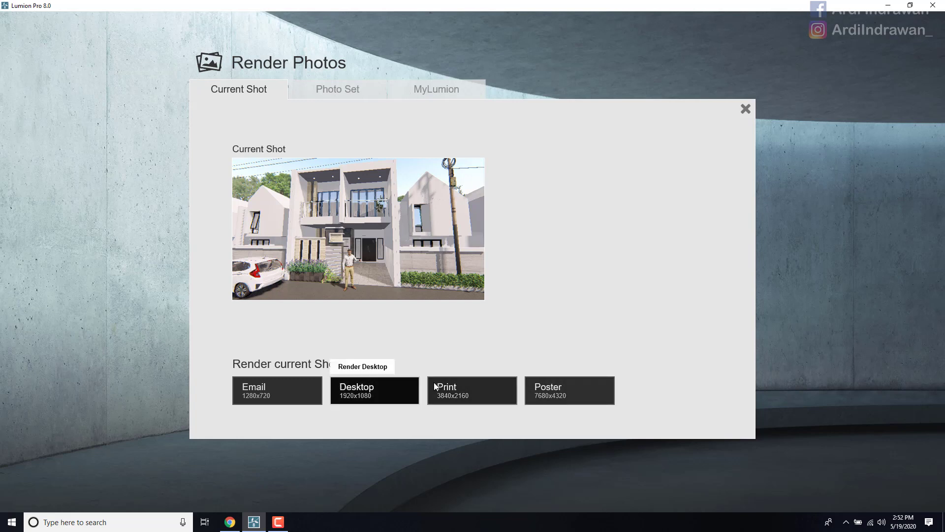
click(357, 391)
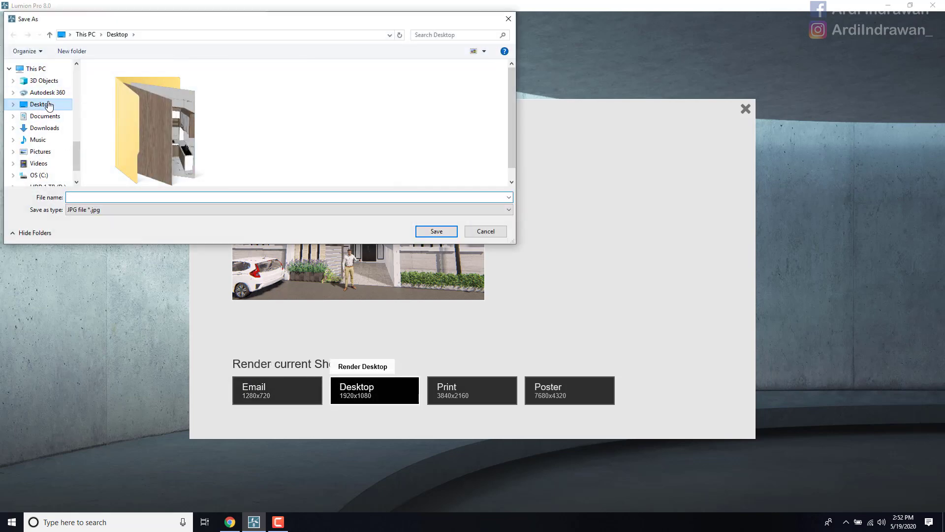
click(48, 105)
click(92, 198)
text(1)
click(448, 233)
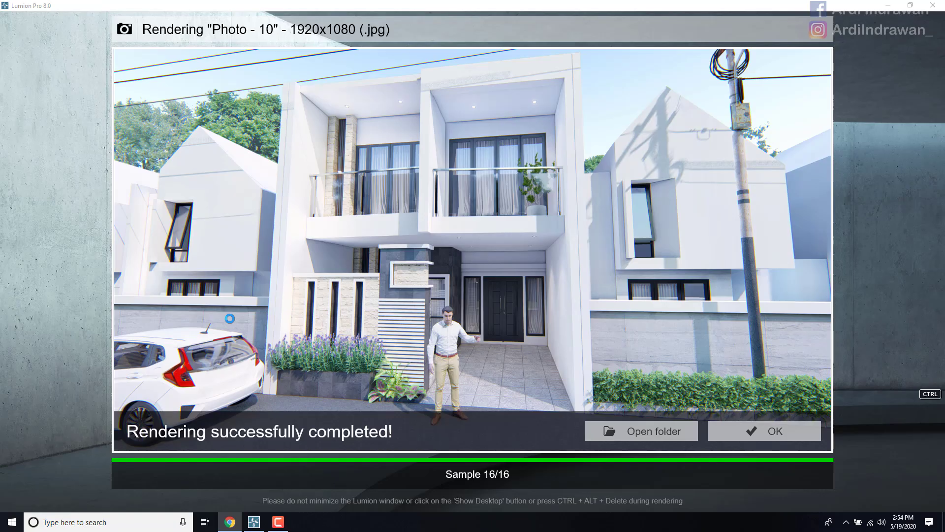
click(740, 439)
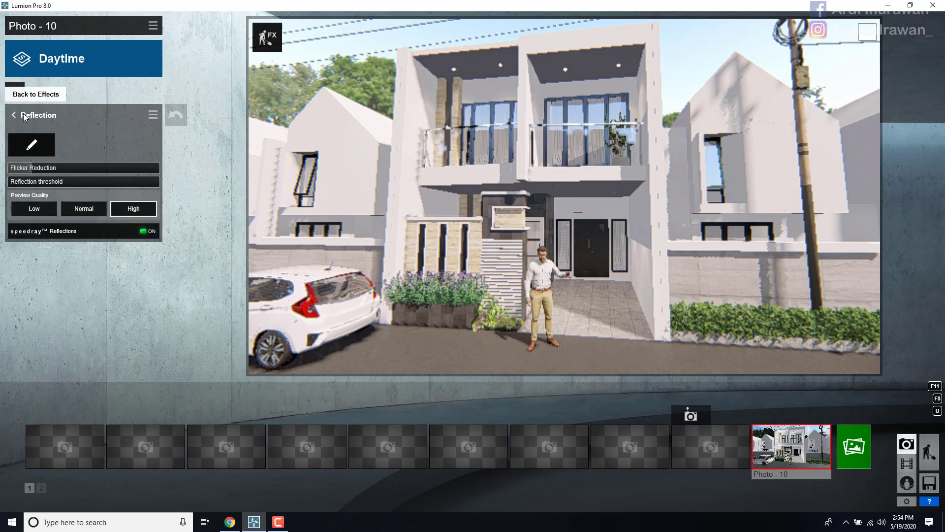
click(48, 111)
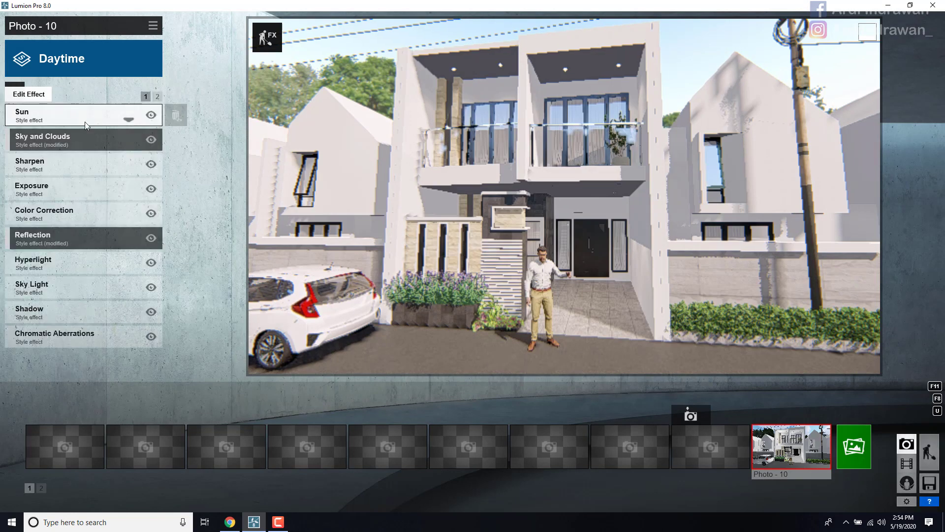
click(125, 189)
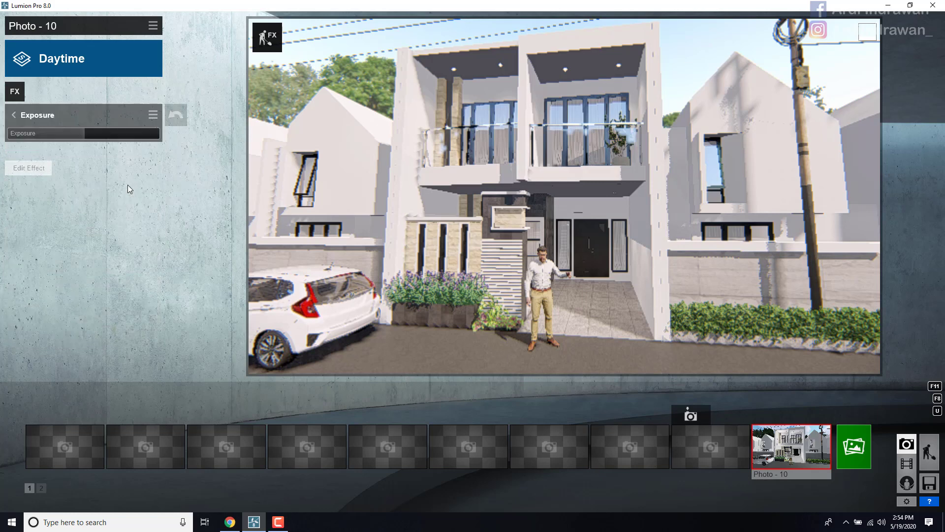
click(17, 118)
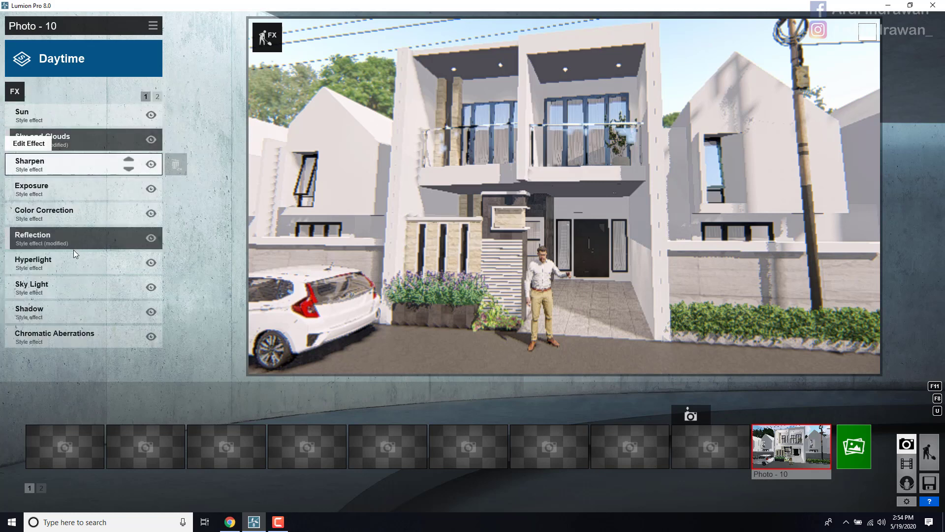
click(57, 120)
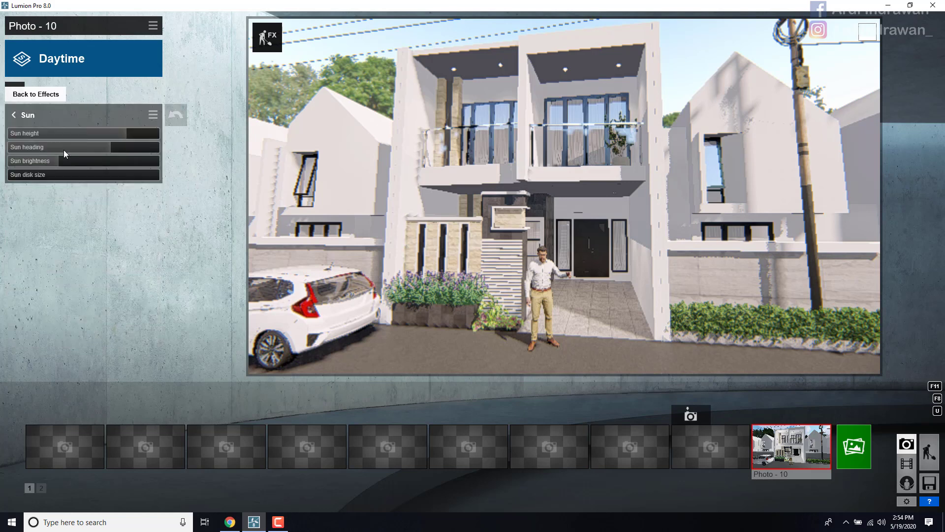
click(14, 113)
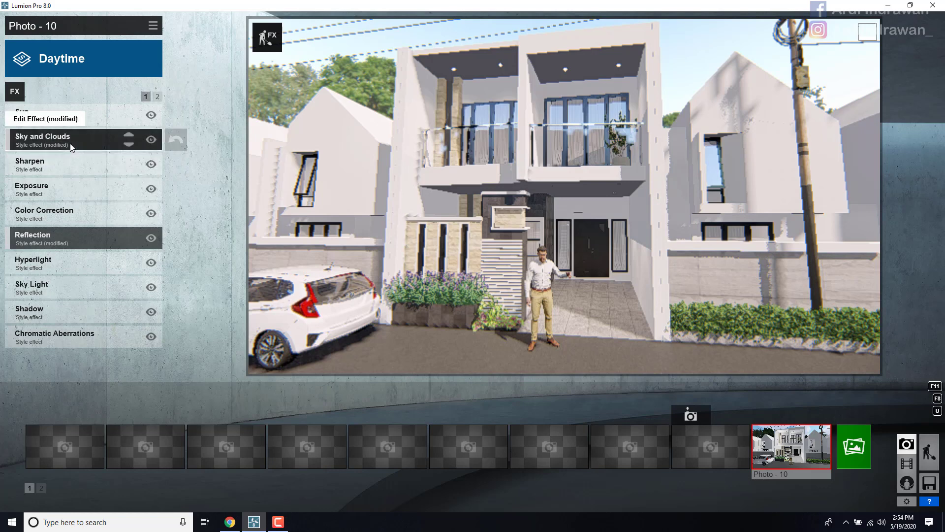
Step: Lower the Sky and Clouds effect's sky brightness to about 0.7
click(71, 143)
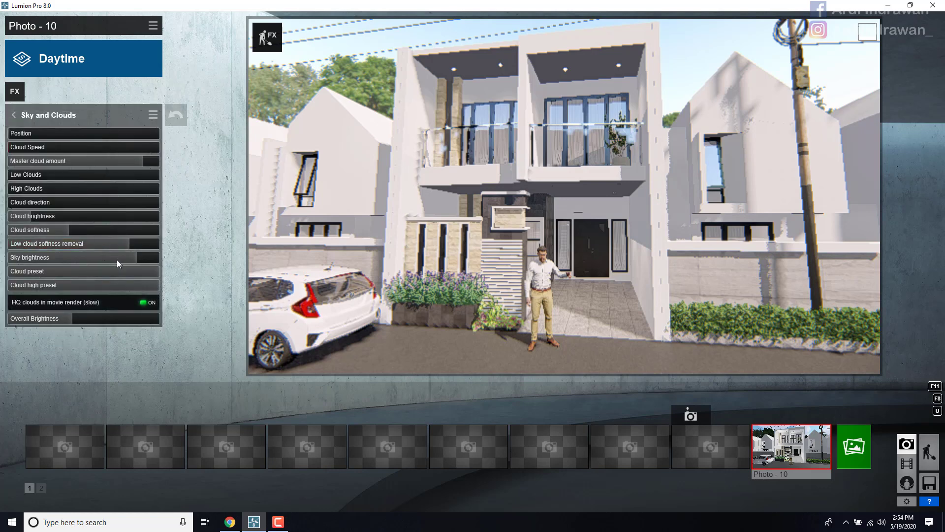
mouse_move(117, 259)
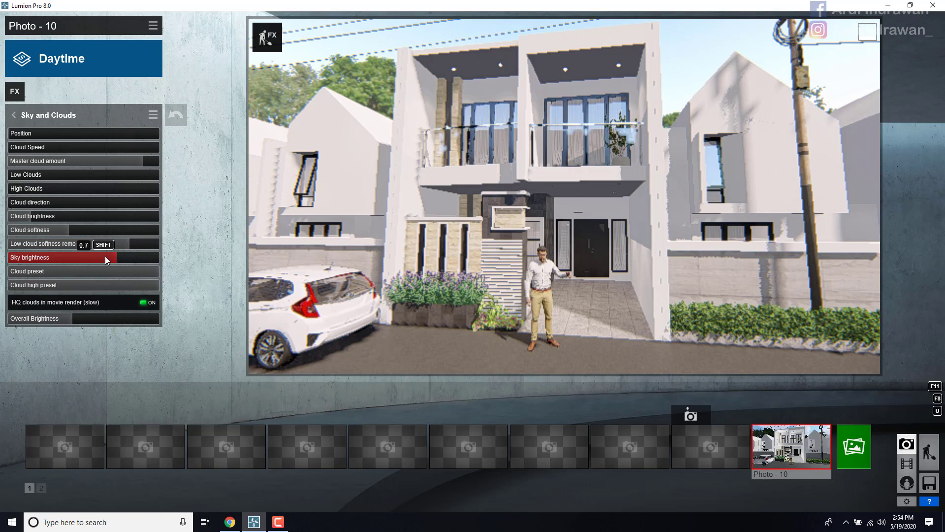
drag(105, 256, 103, 256)
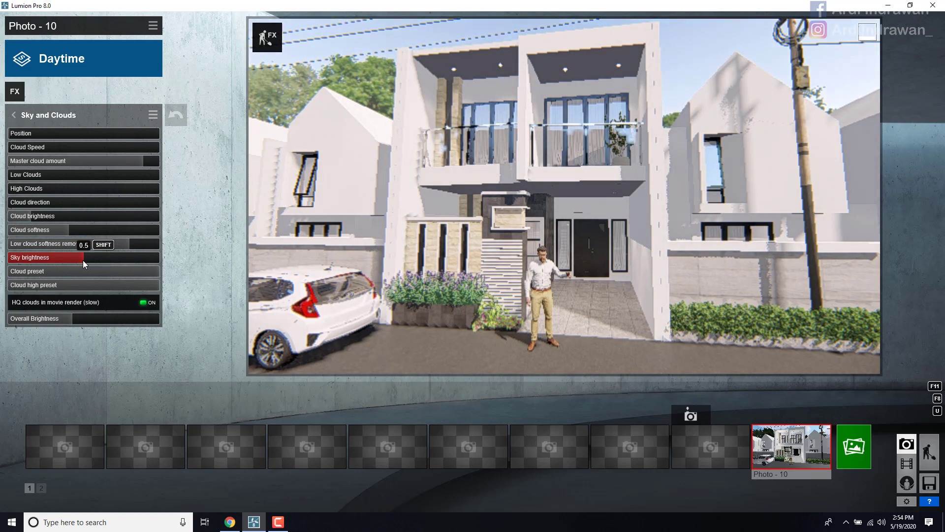
click(14, 115)
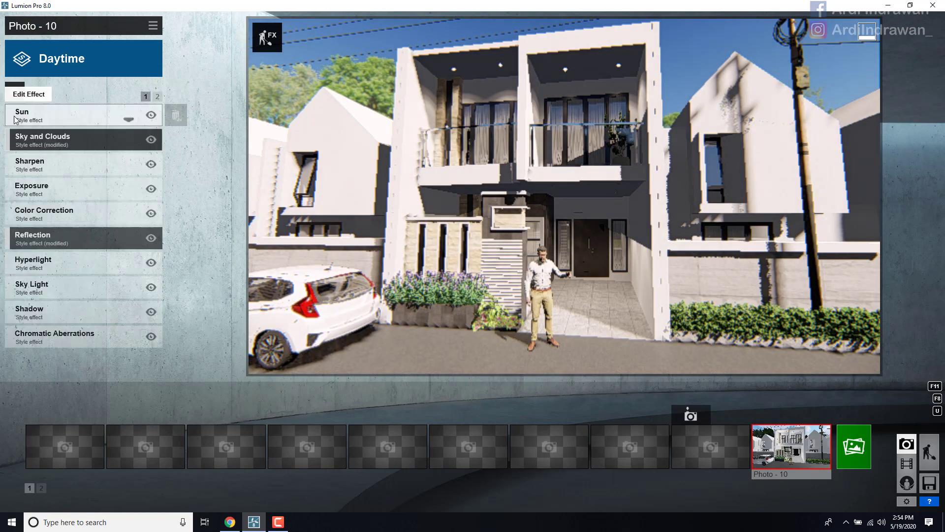
click(30, 187)
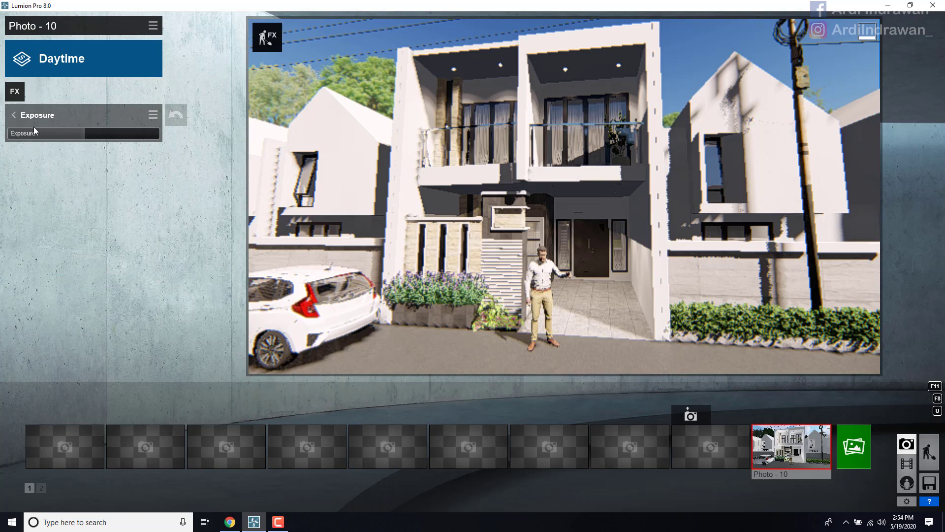
click(15, 115)
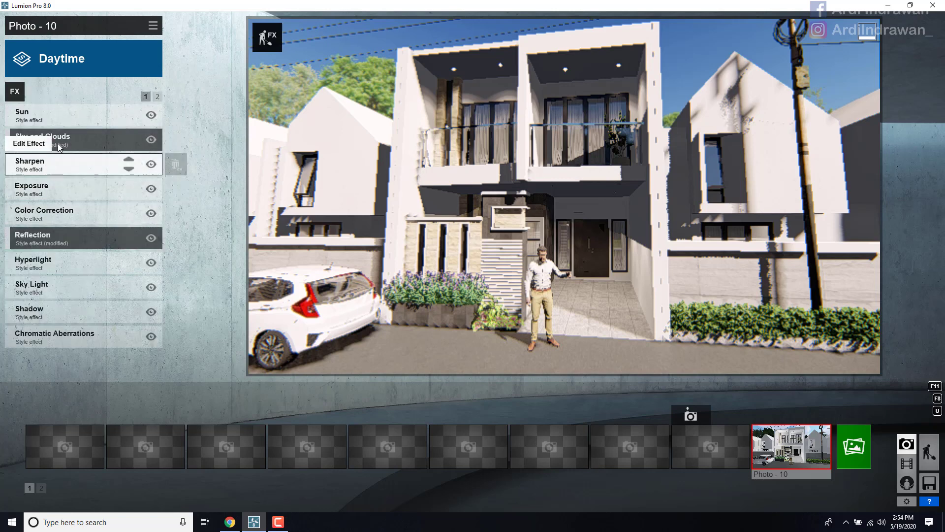
click(58, 143)
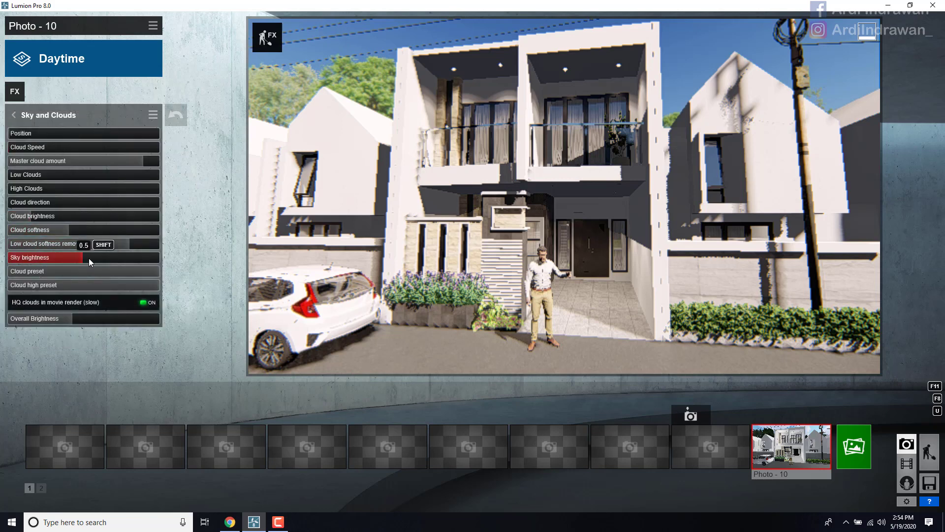
drag(95, 258, 116, 258)
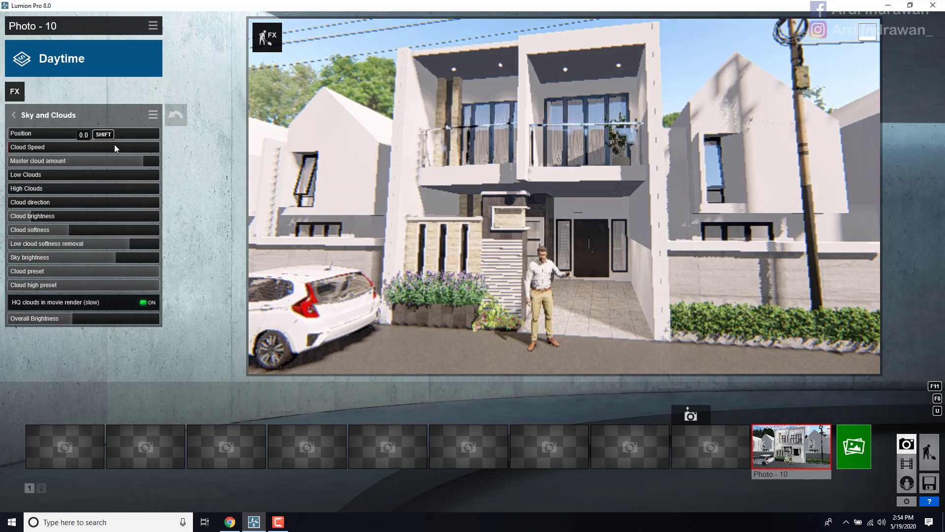
Step: Set the editor resolution to 100% and the editor quality to four stars
click(906, 500)
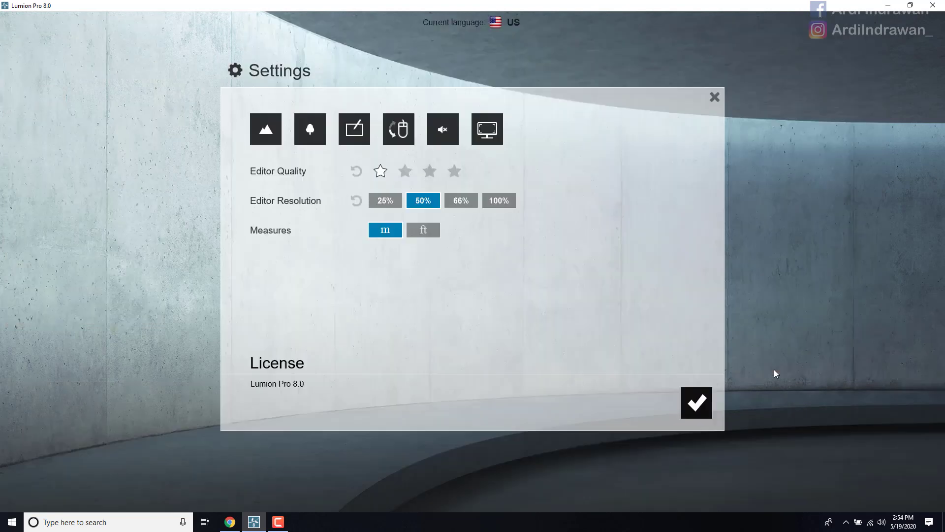
click(498, 201)
click(454, 171)
click(696, 403)
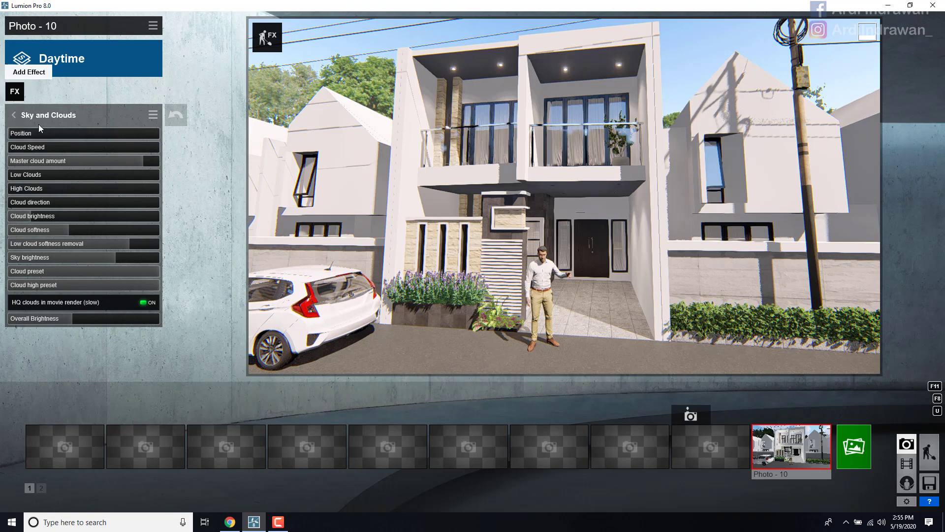
Step: Reduce the editor quality to High, three stars, and return to the photo's effect list
click(15, 115)
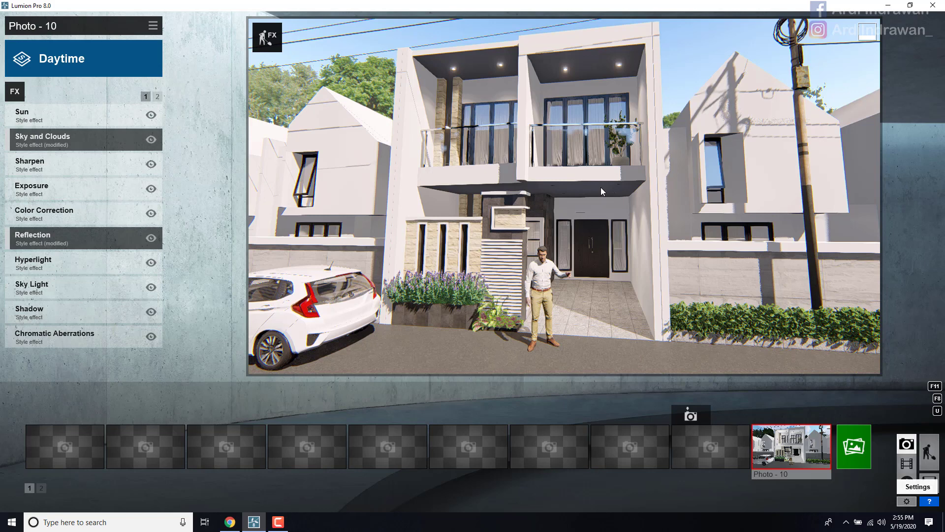
click(907, 501)
click(436, 172)
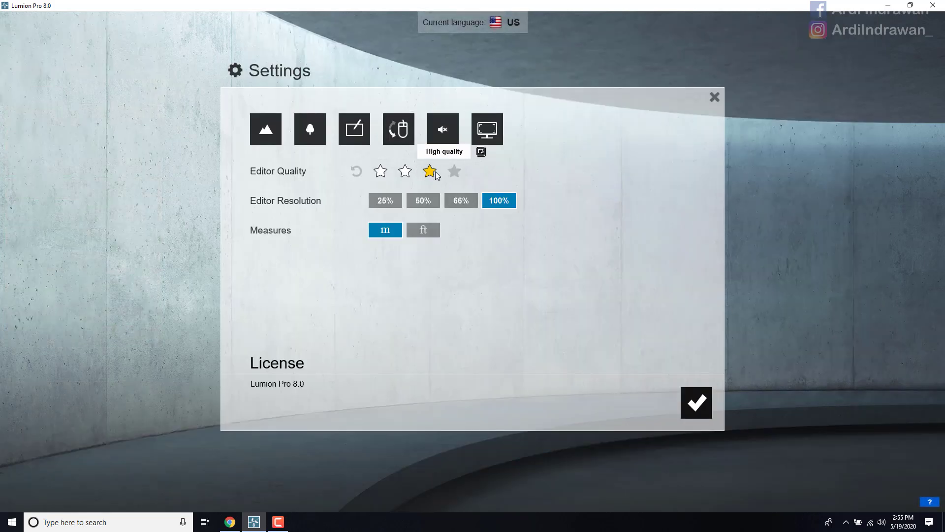
click(709, 406)
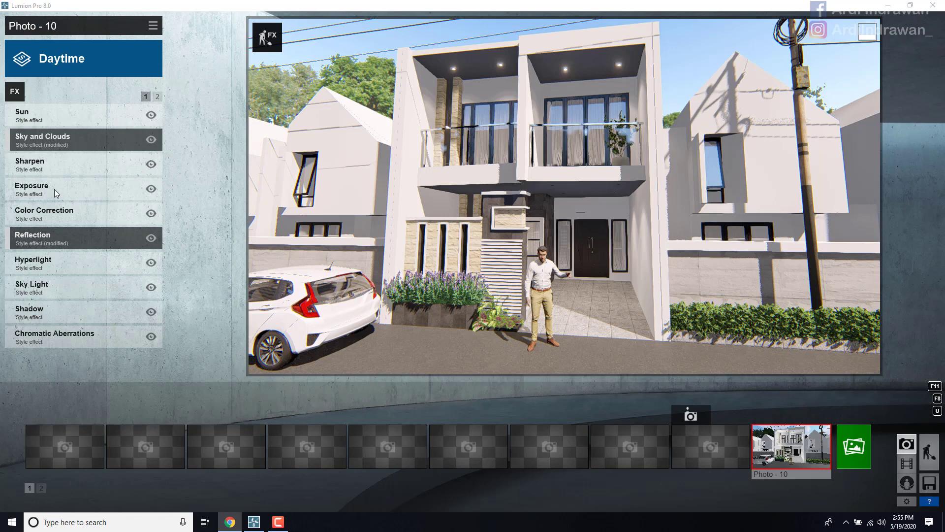
Step: Set the Color Correction temperature to about 0.3 and settle its saturation at about 1.0 after trying 1.4
click(53, 217)
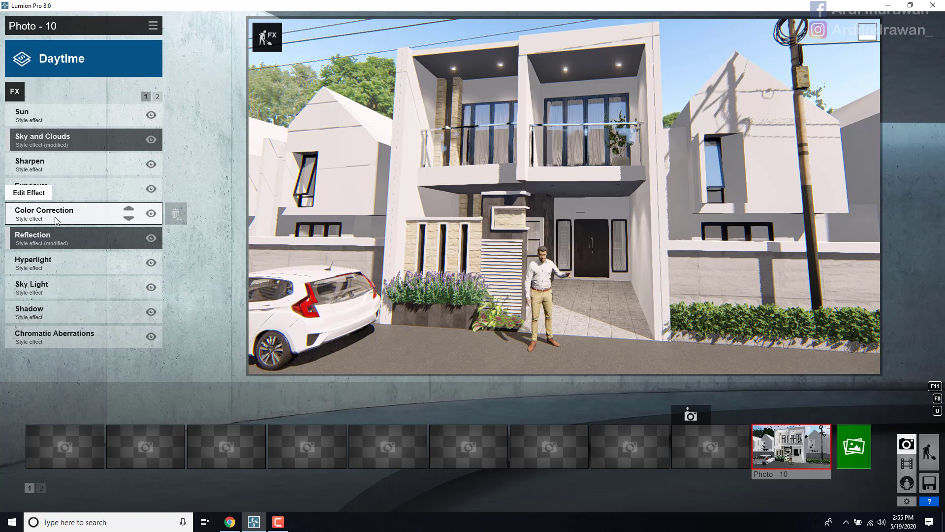
click(60, 216)
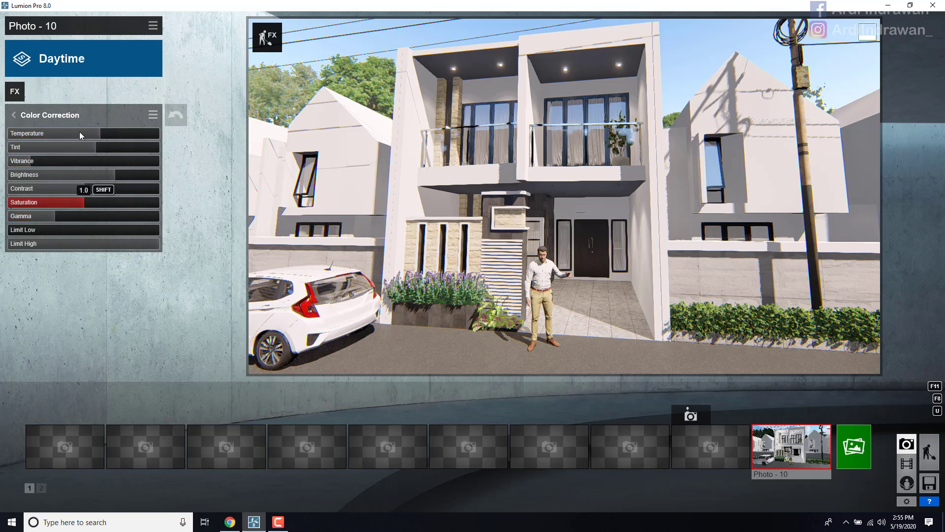
drag(109, 133, 136, 136)
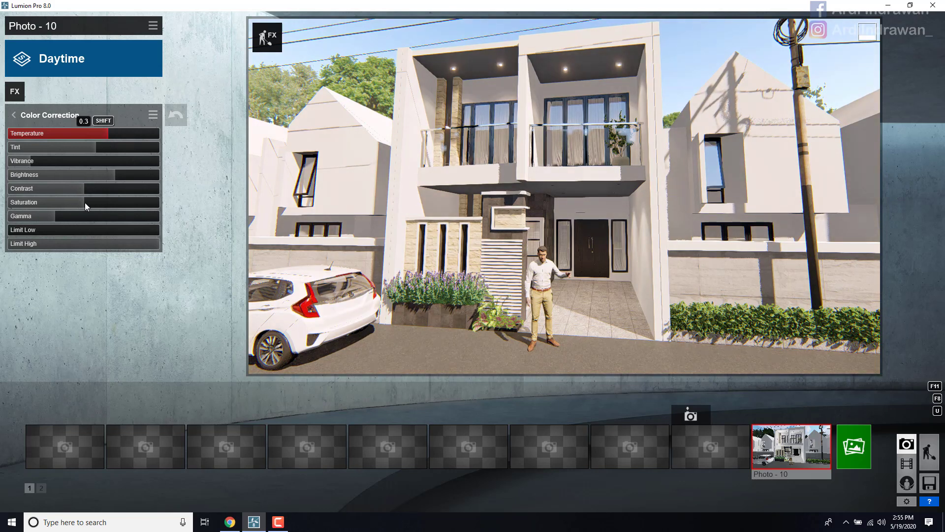
drag(93, 203, 108, 203)
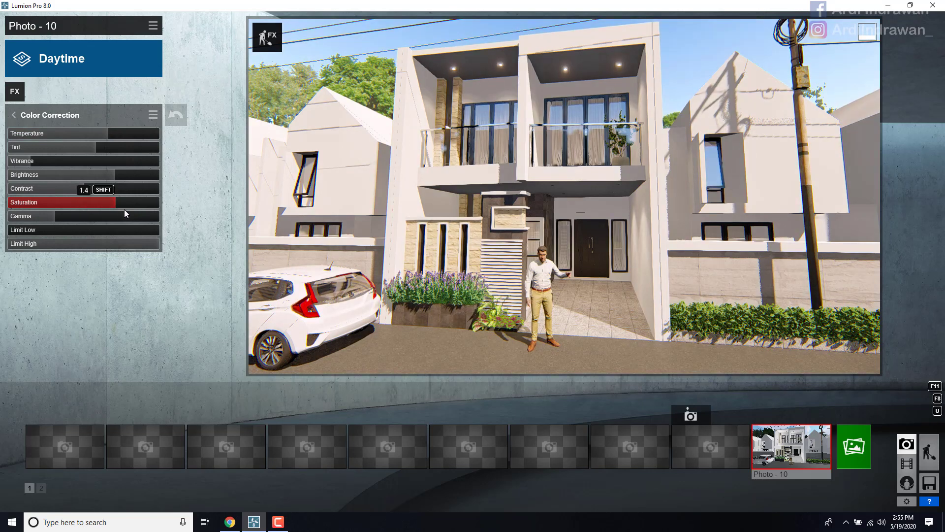
drag(110, 210, 83, 202)
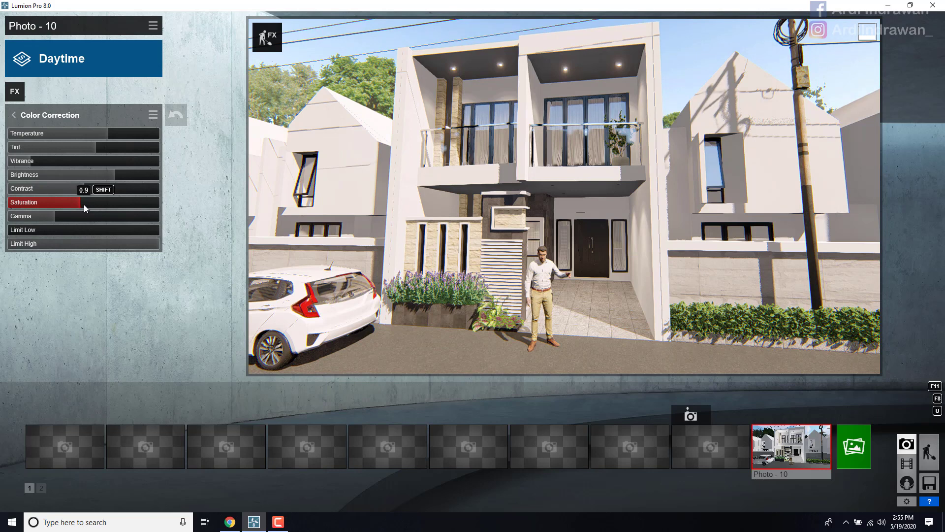
Step: Reframe the photo with an adjusted focal length, camera height and distance so the whole house, the car and the street fit
shift+drag(499, 279, 488, 217)
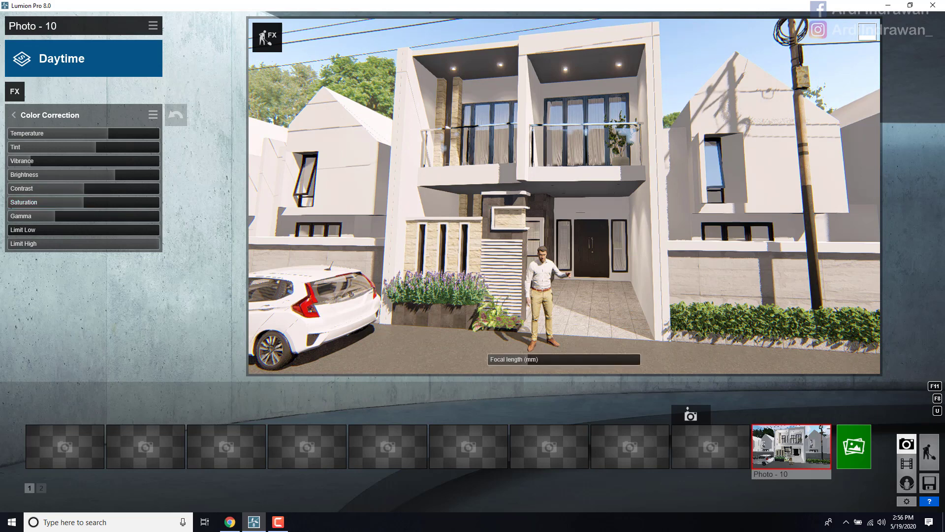
right_drag(488, 217, 489, 237)
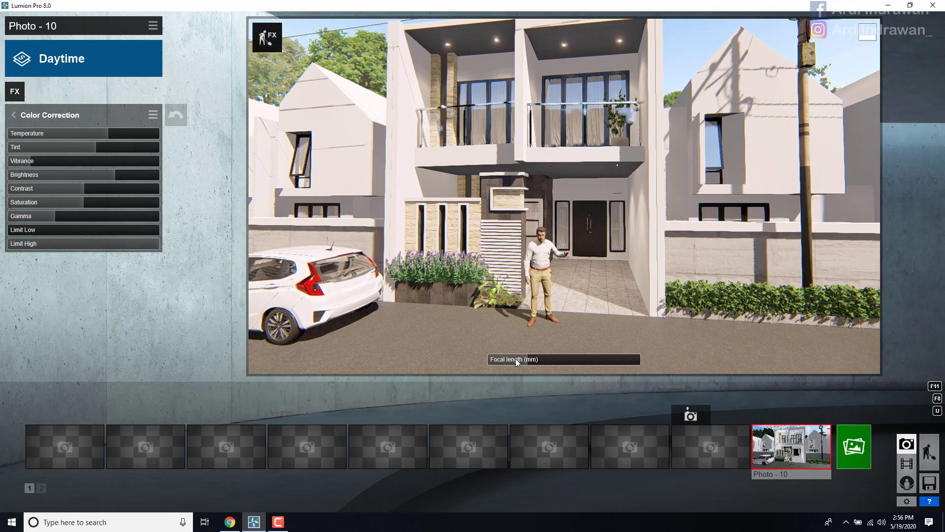
drag(516, 359, 523, 360)
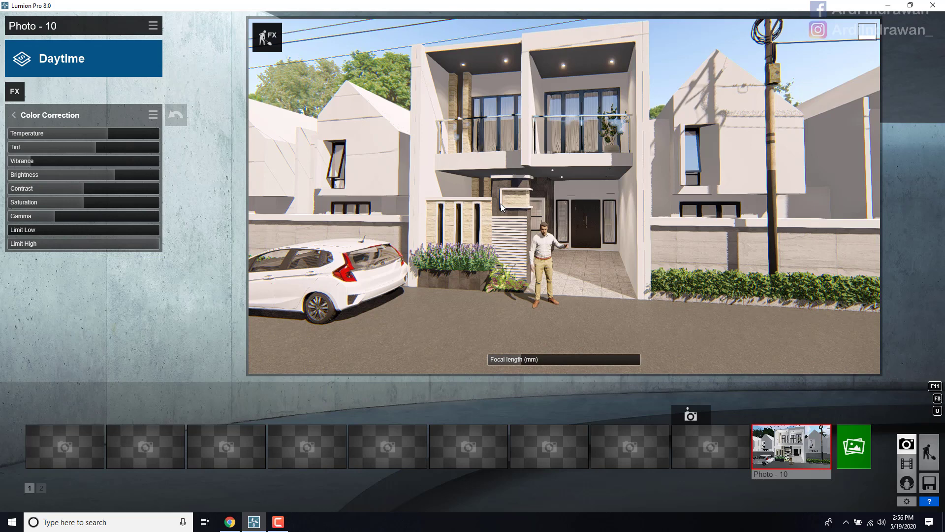
key(e)
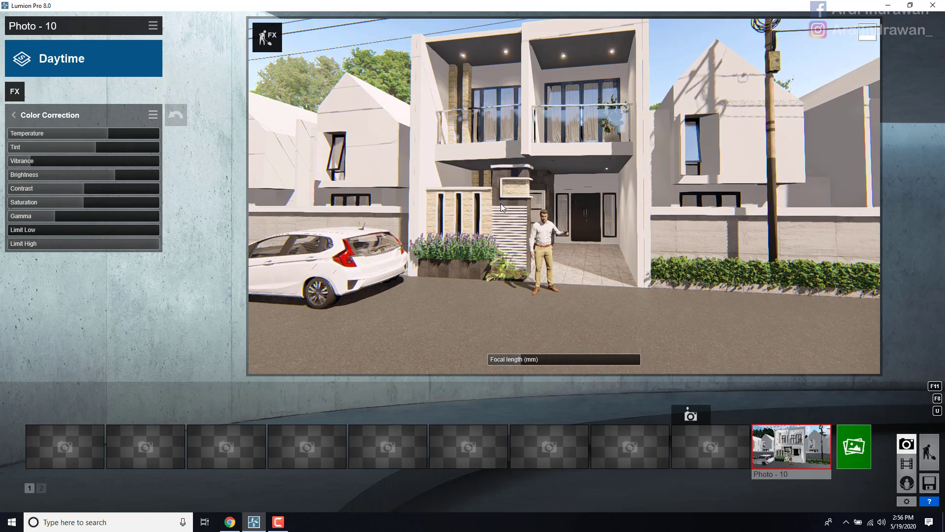
key(w)
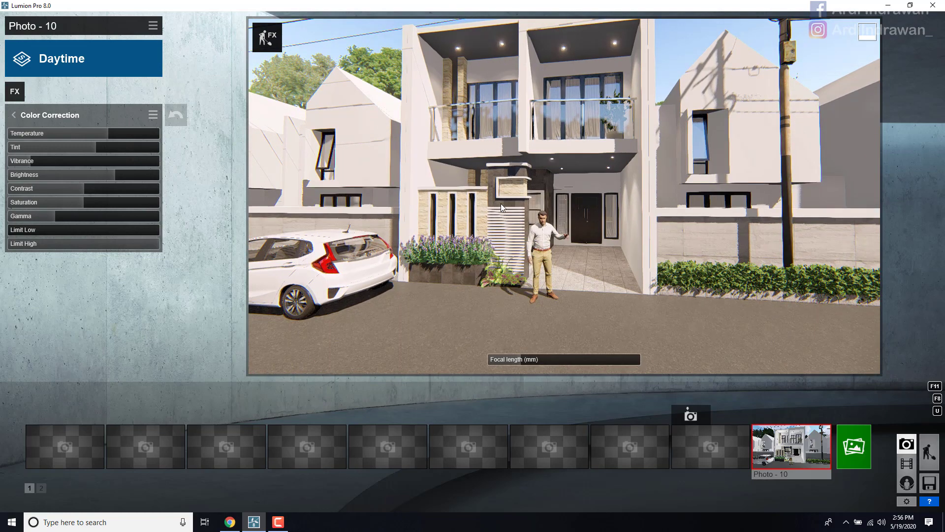
key(q)
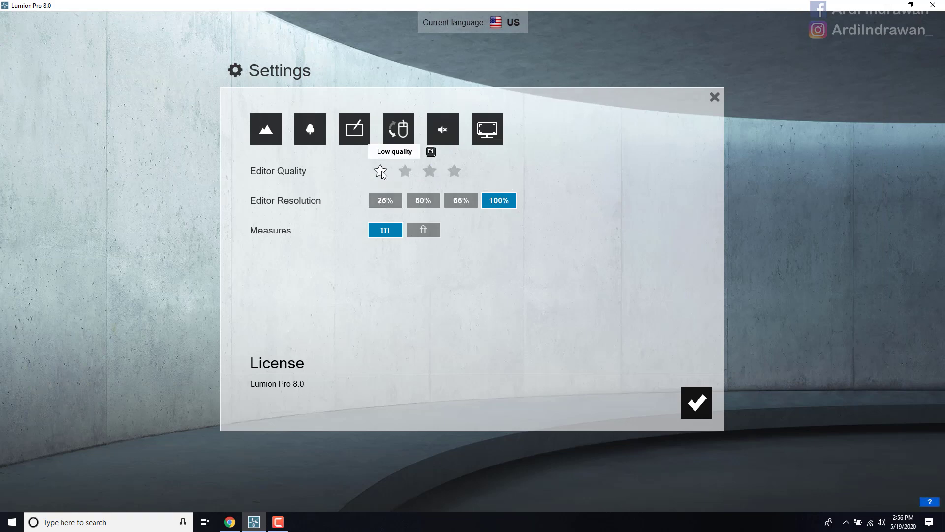
Step: Set the editor quality to Low, one star, and the editor resolution to 66%
click(382, 171)
click(447, 202)
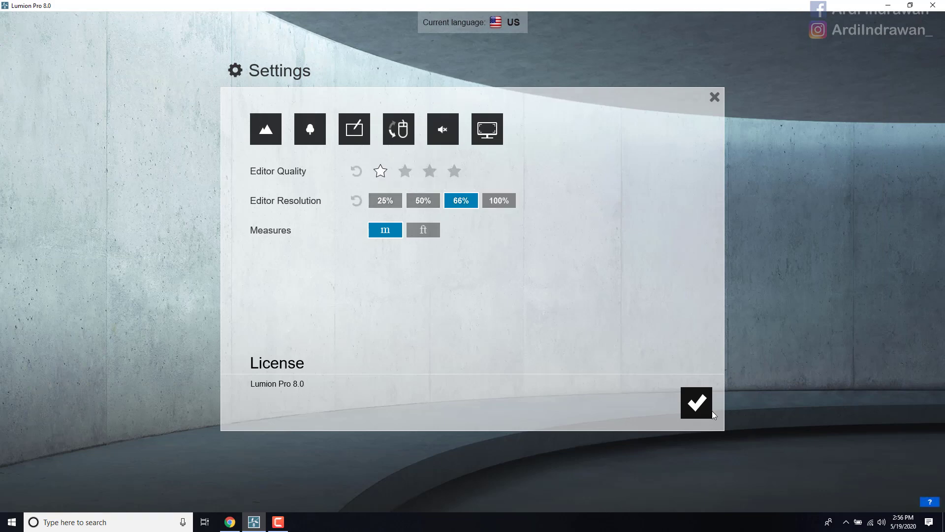
click(696, 402)
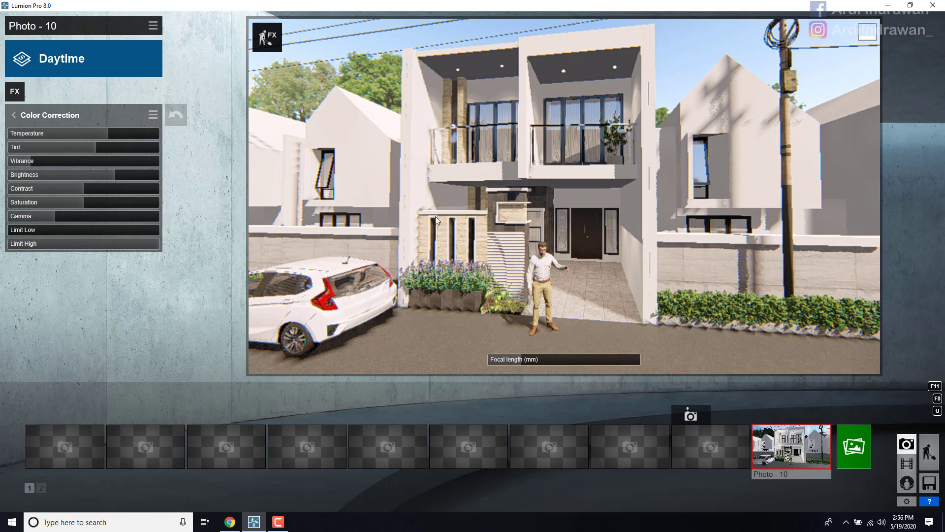
Step: Render the current shot at Desktop size, 1920x1080, overwriting the earlier JPG render in the Desktop folder
click(853, 444)
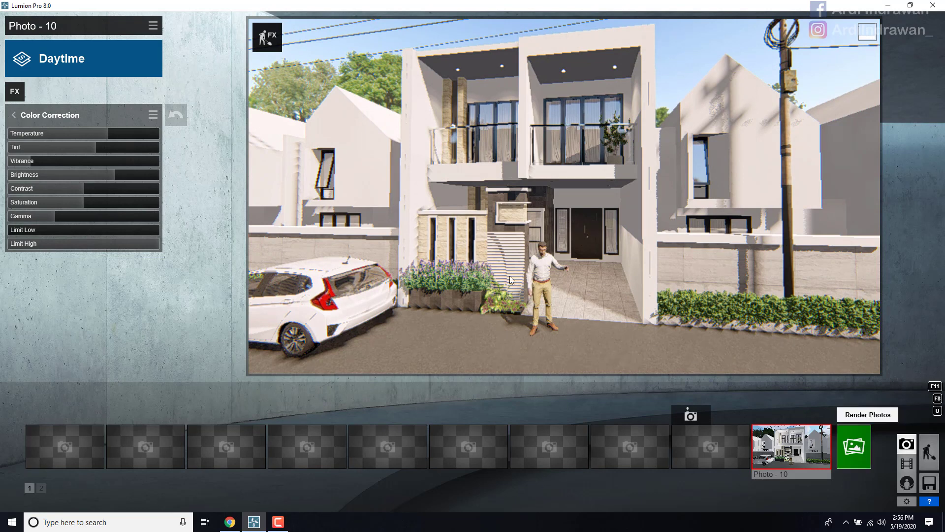
click(367, 394)
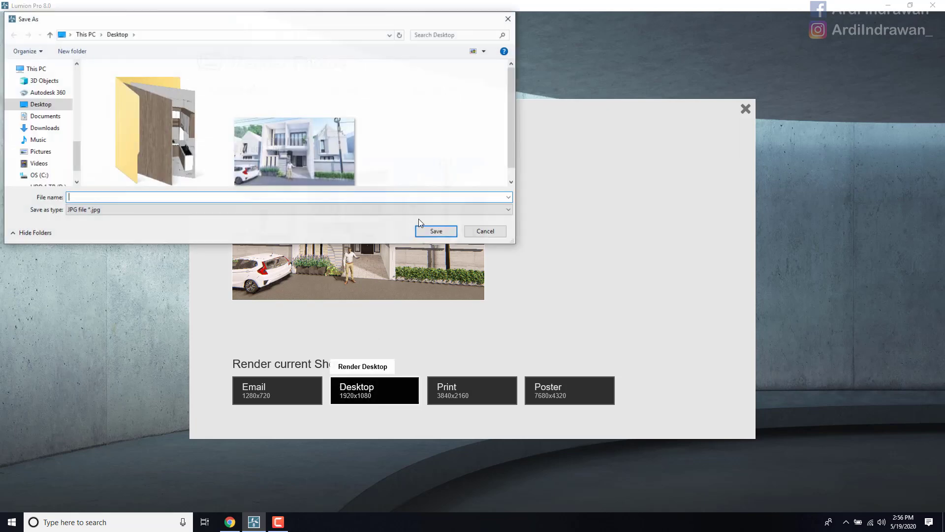
click(279, 164)
double_click(279, 164)
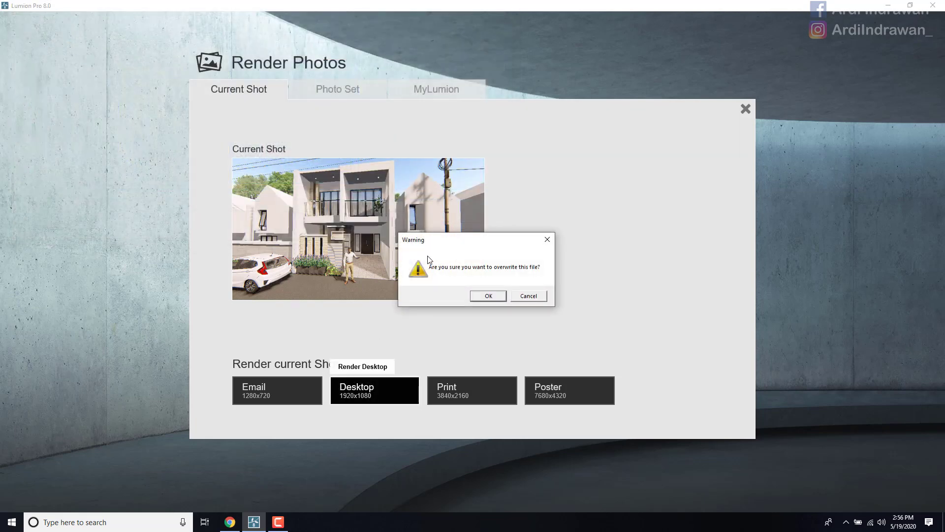
click(488, 296)
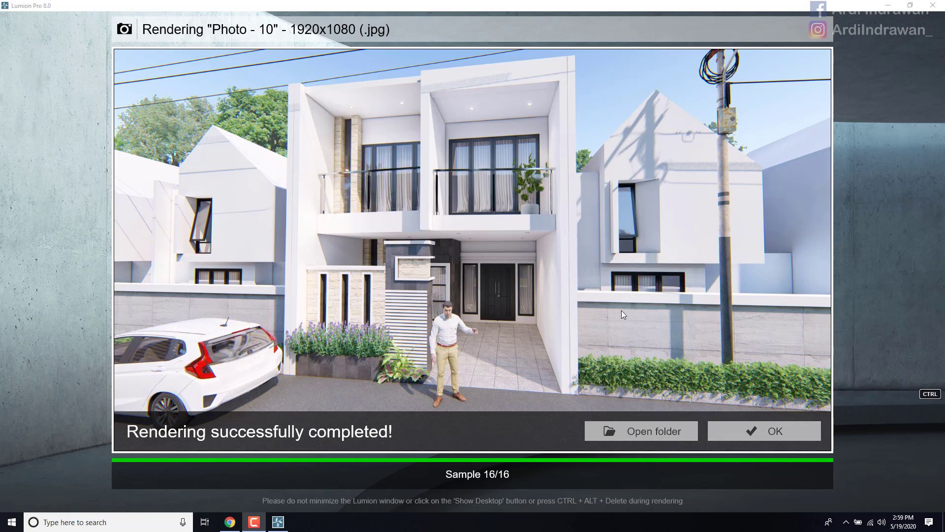
Step: Close the finished render, open 1.jpg from the desktop in Photos and examine the balcony area up close
click(749, 427)
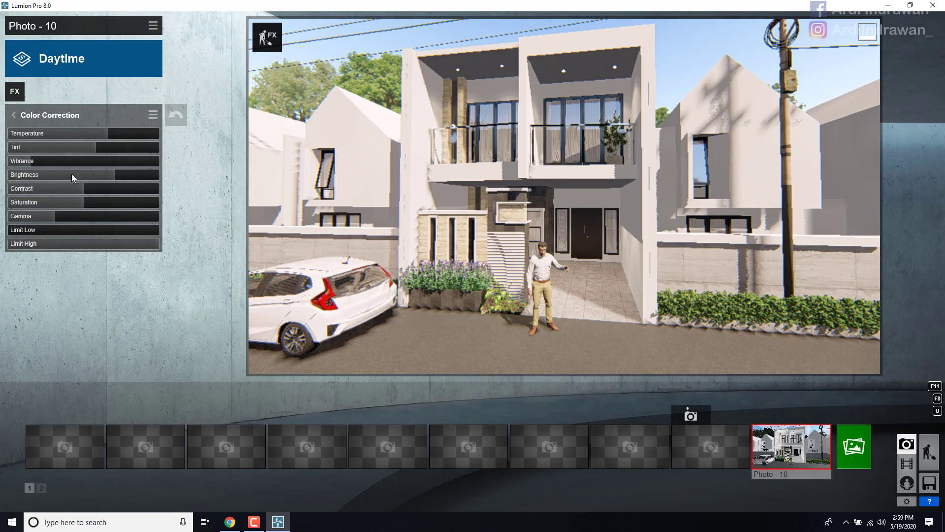
mouse_move(72, 178)
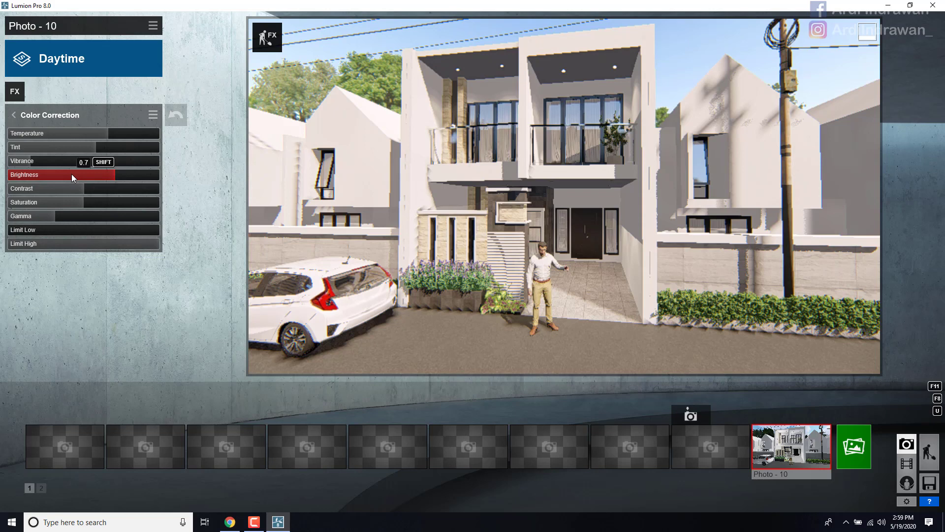
click(891, 5)
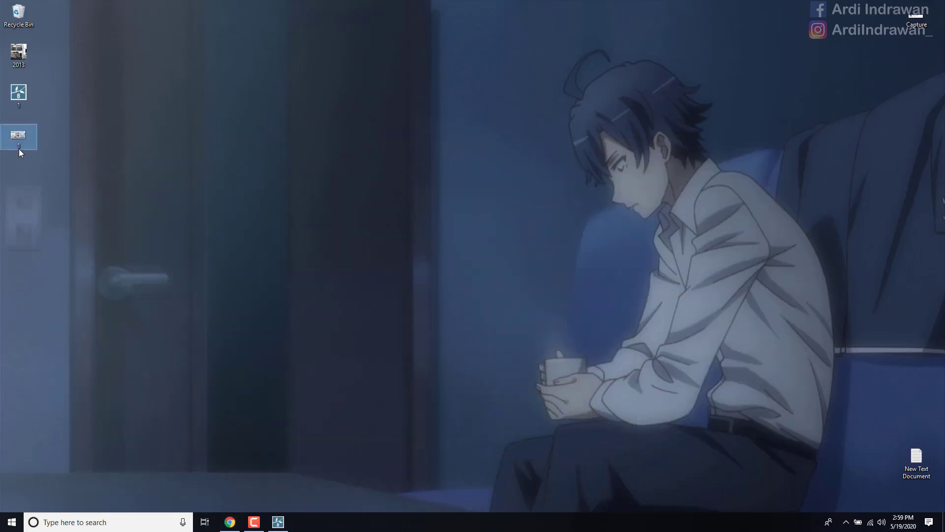
double_click(19, 149)
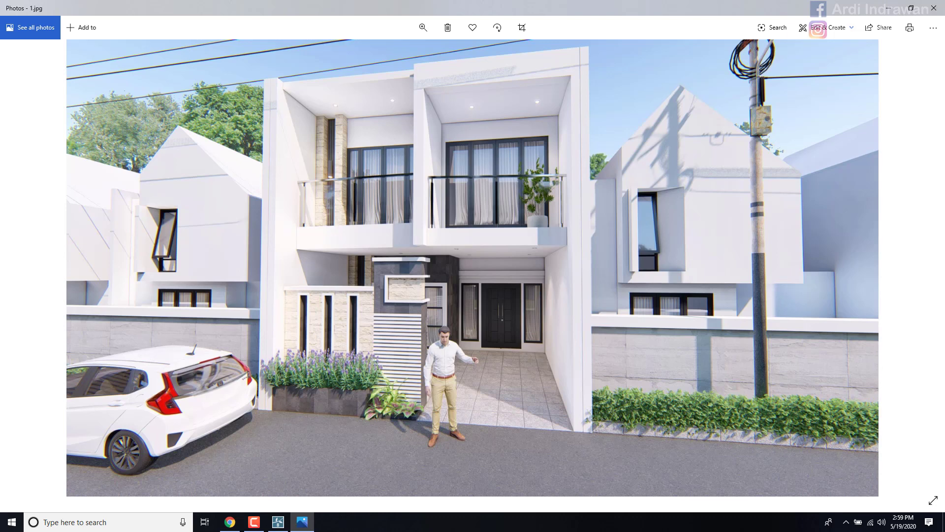
double_click(349, 276)
drag(608, 192, 506, 288)
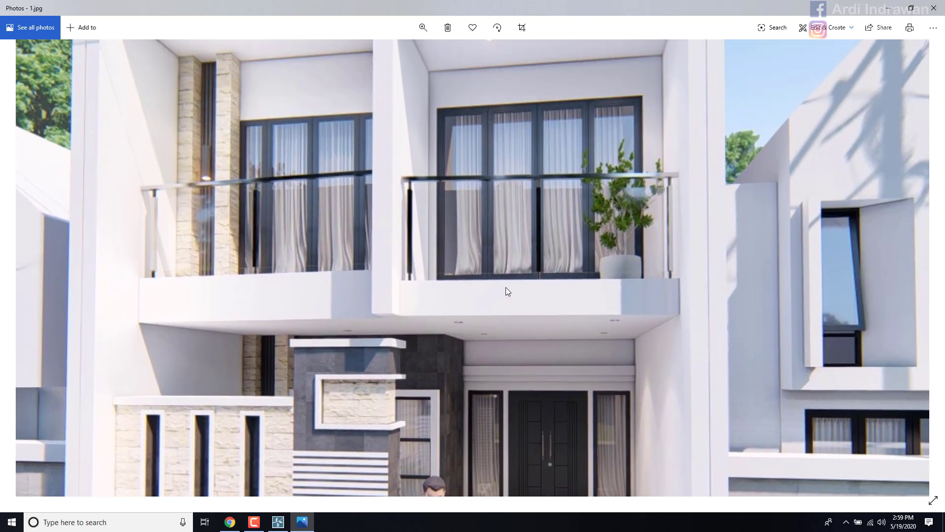
double_click(525, 241)
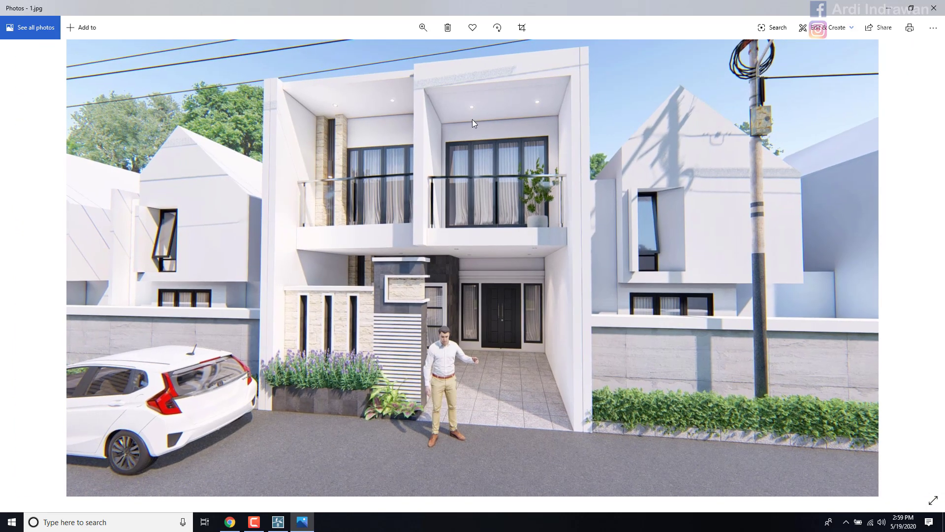
click(934, 8)
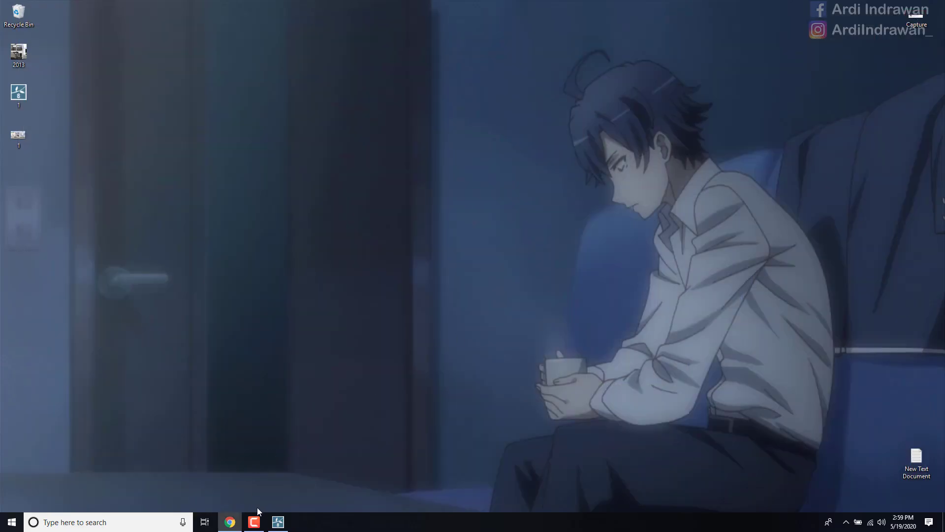
Step: Return to Lumion and add a Lens Flare effect to the photo with master brightness at about 0.1
click(278, 522)
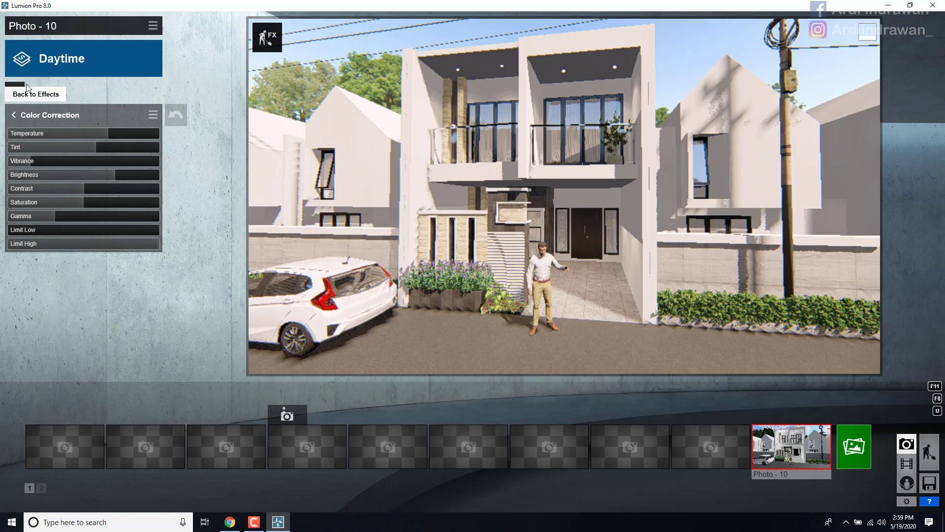
click(14, 93)
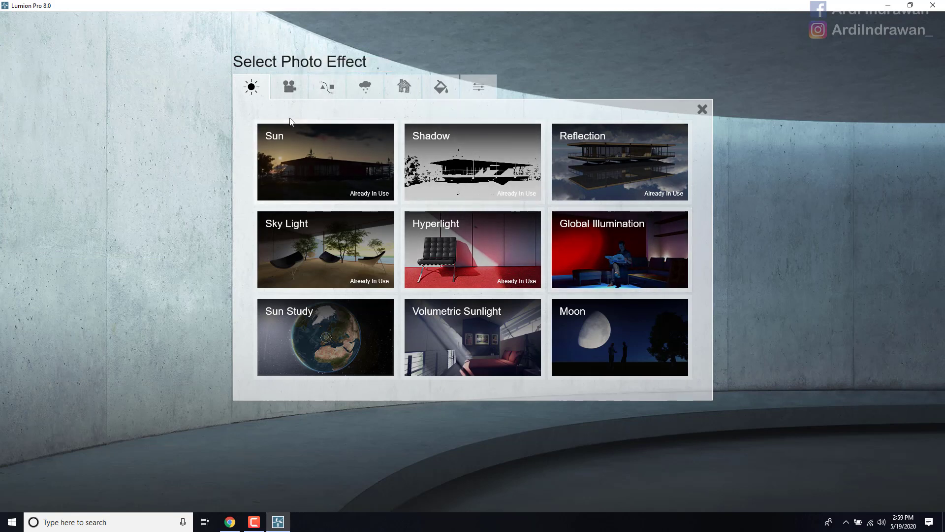
click(295, 88)
click(336, 92)
click(273, 85)
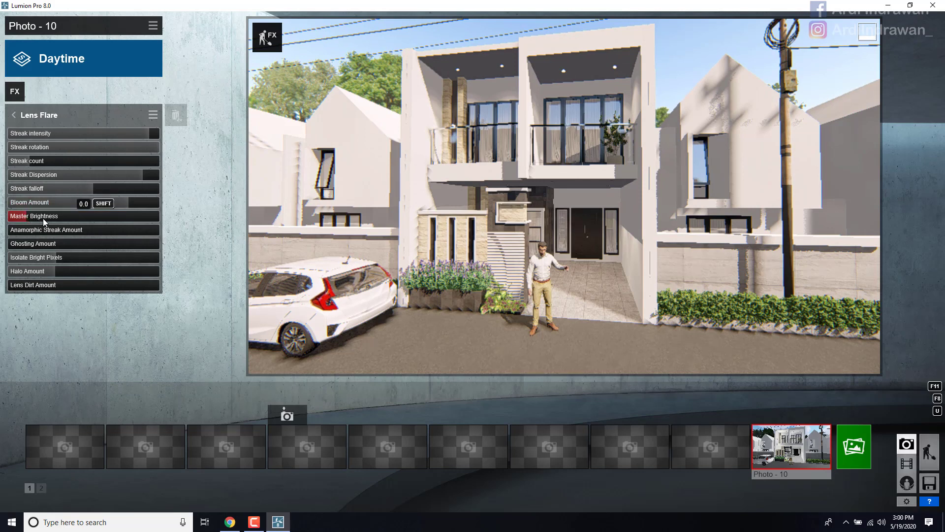
drag(43, 217, 46, 218)
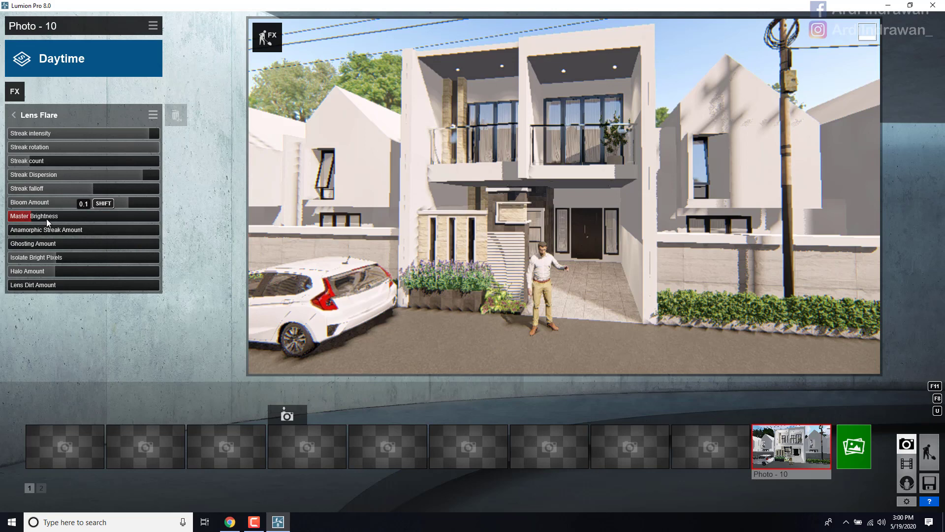
Step: Set the editor resolution to 100% and editor quality to four stars, and fine-tune the Lens Flare master brightness
click(907, 501)
click(492, 197)
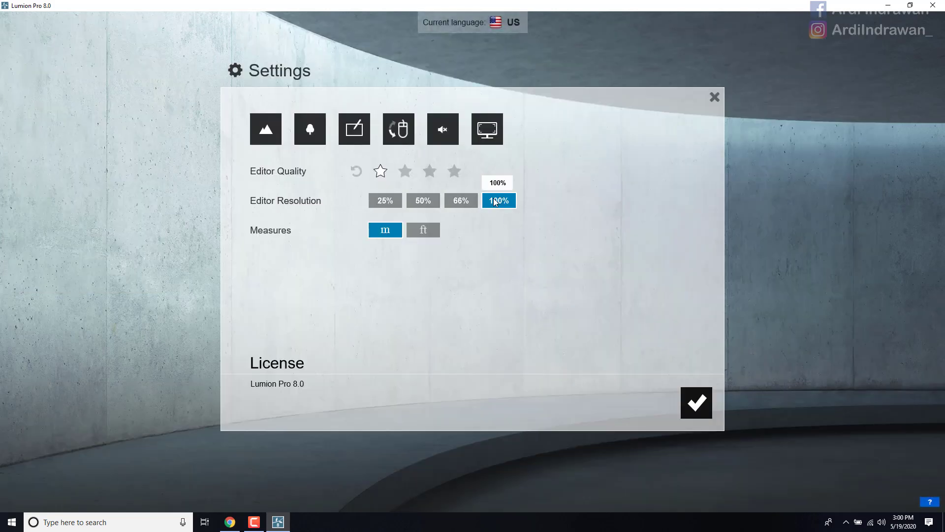
click(698, 414)
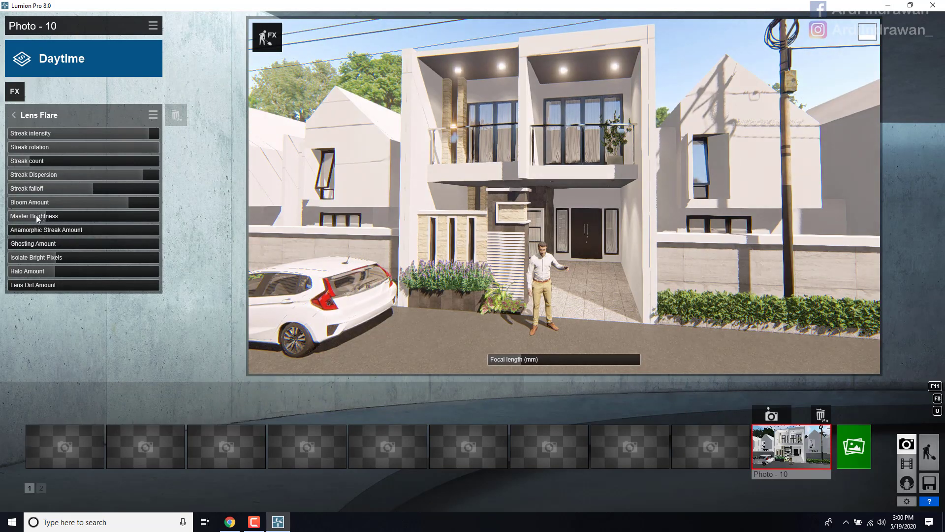
mouse_move(33, 215)
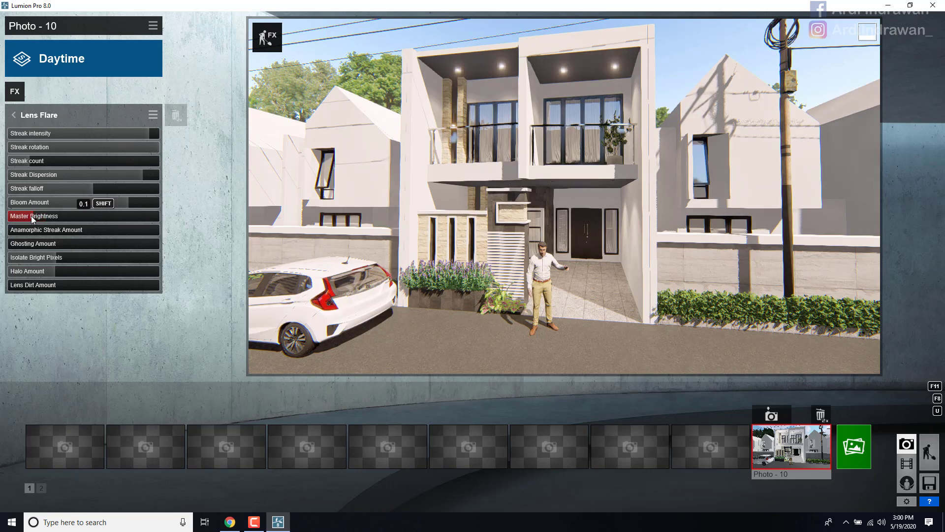
drag(36, 218, 39, 217)
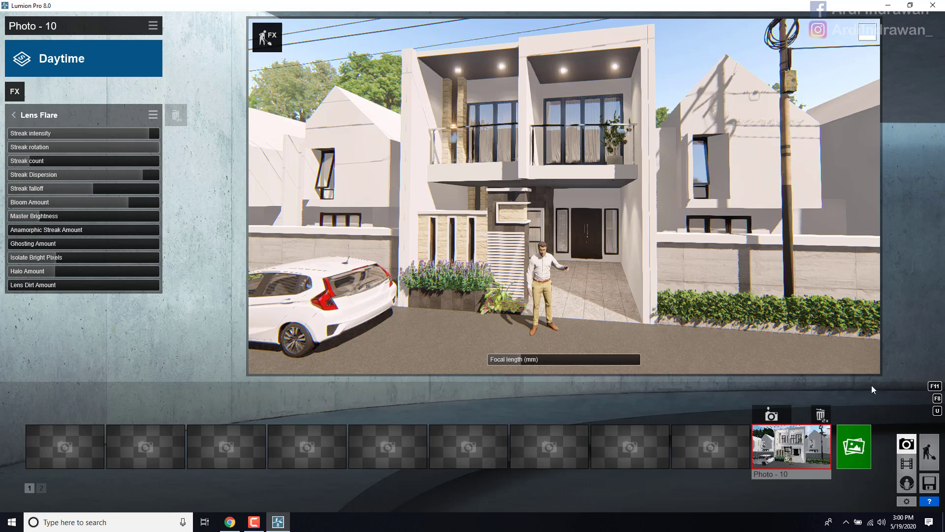
Step: Raise the temperature in the existing Color Correction effect to give the photo a warmer tone
click(14, 116)
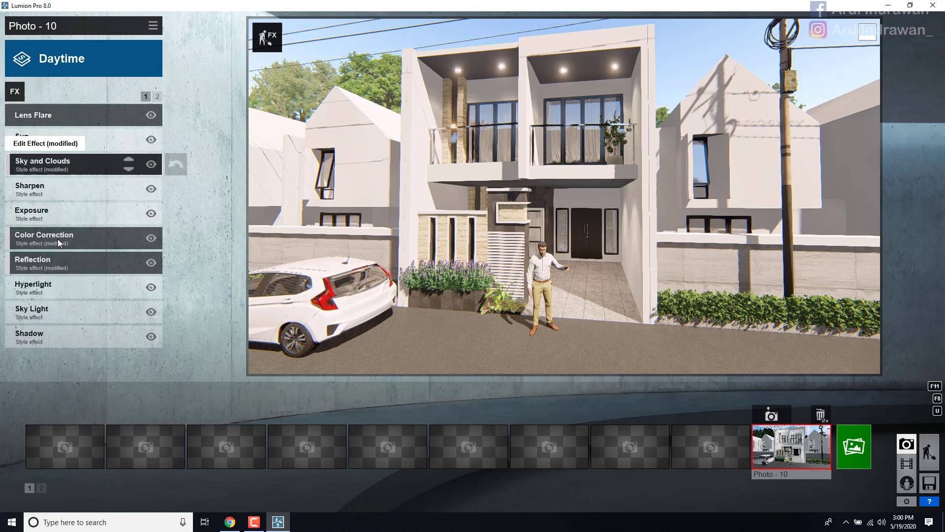
click(119, 235)
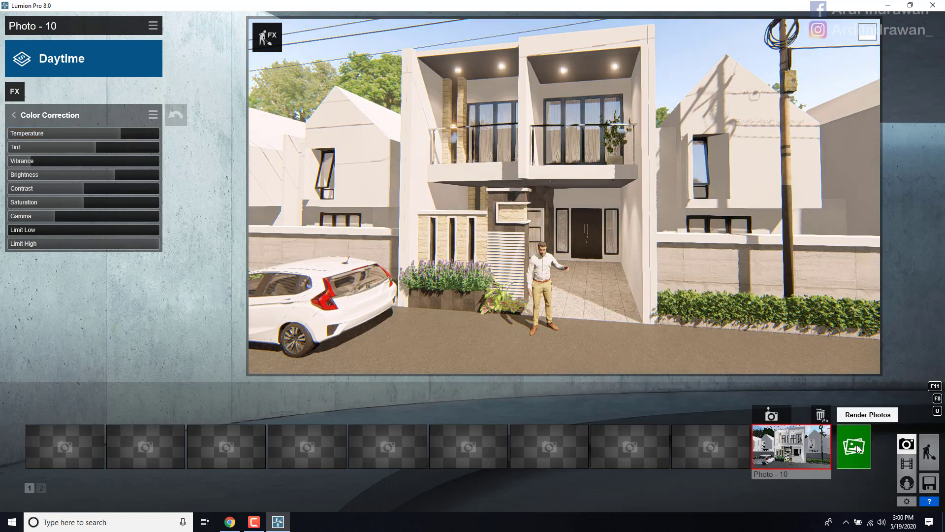
mouse_move(631, 258)
Step: Set the editor resolution to 66% and lower the editor quality to Medium, two stars
click(907, 502)
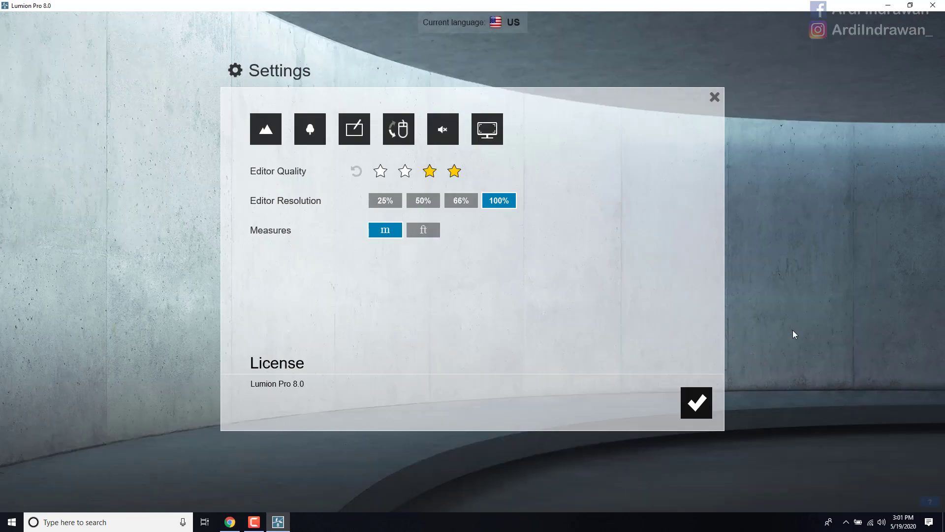
click(457, 200)
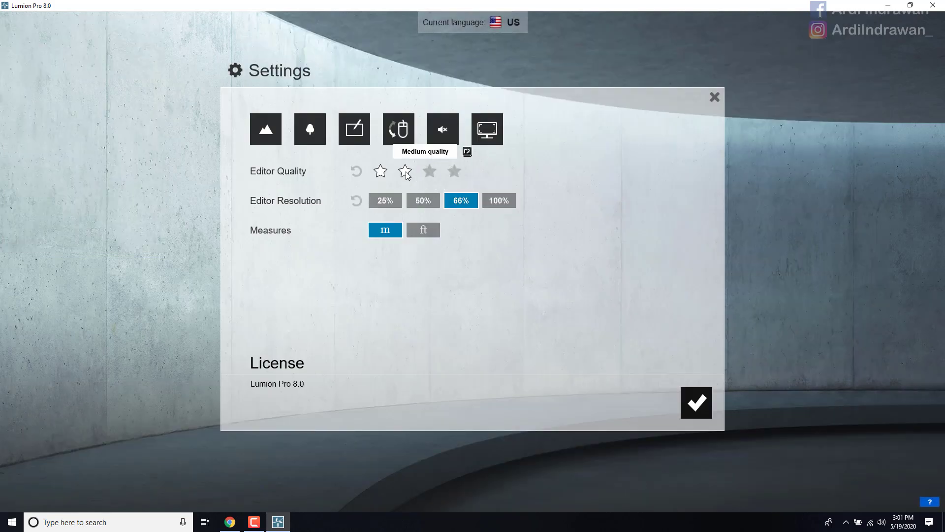
click(697, 403)
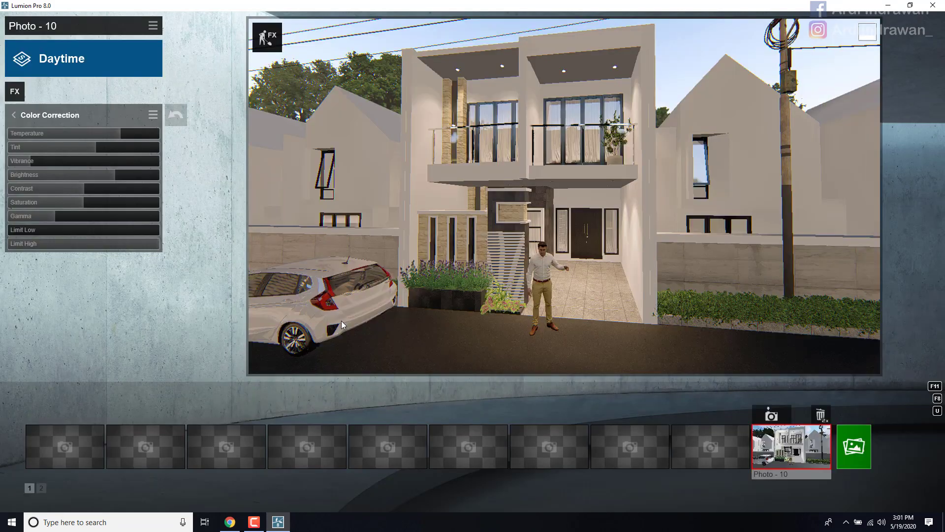
Step: Render the current shot at Desktop size, 1920x1080, saving it as 2 in the Desktop folder
click(860, 448)
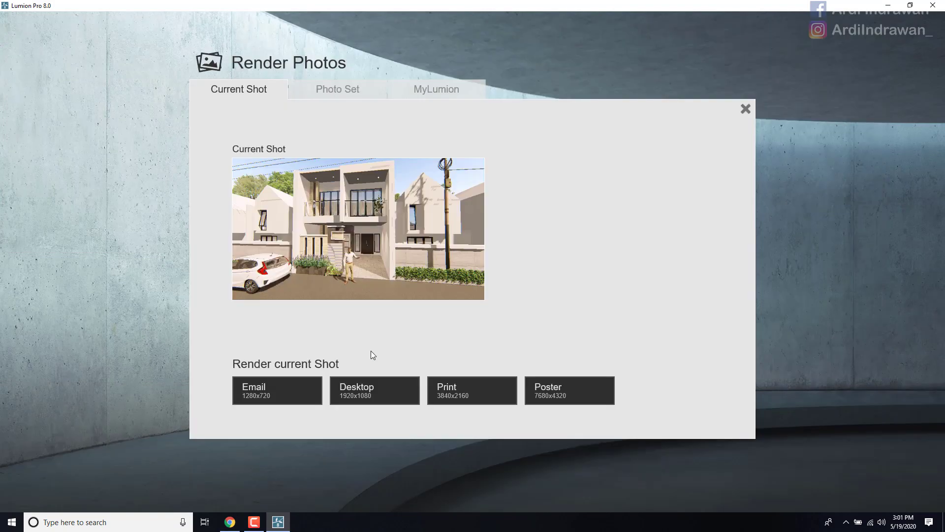
click(373, 389)
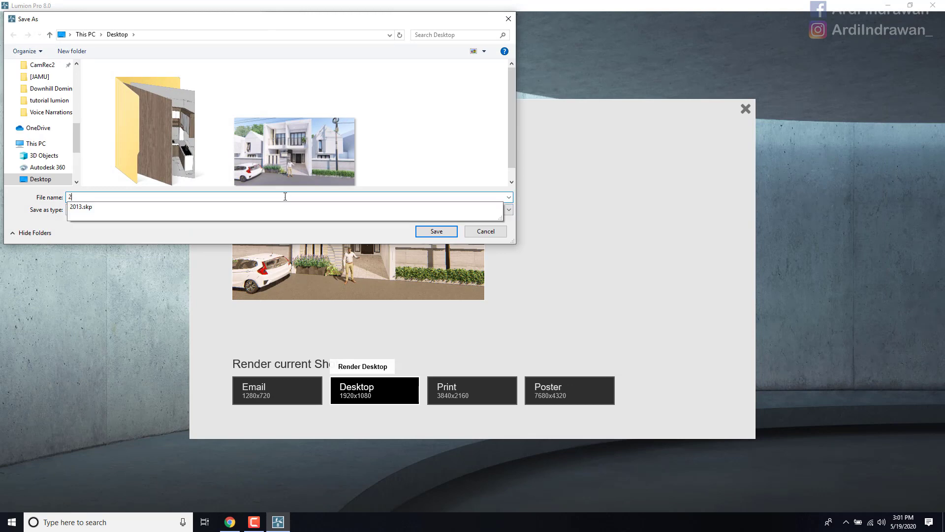
text(2)
click(438, 231)
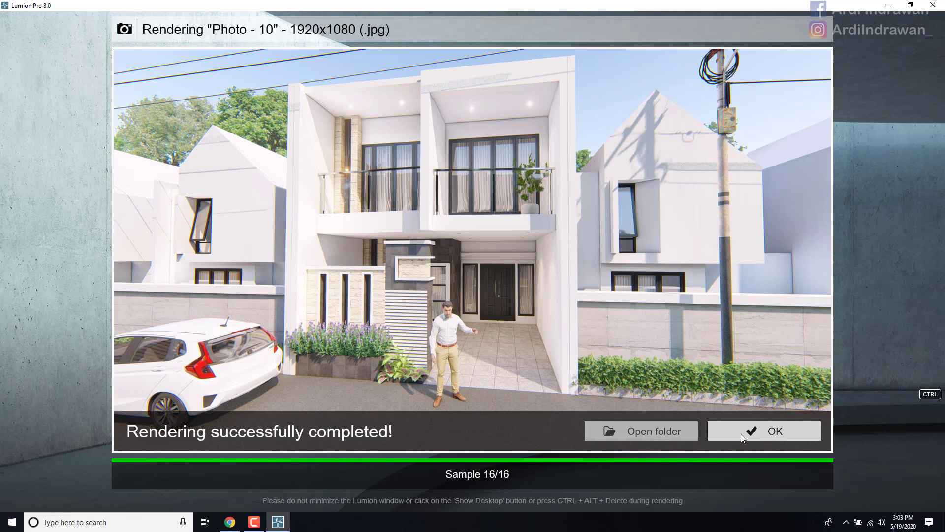
click(759, 438)
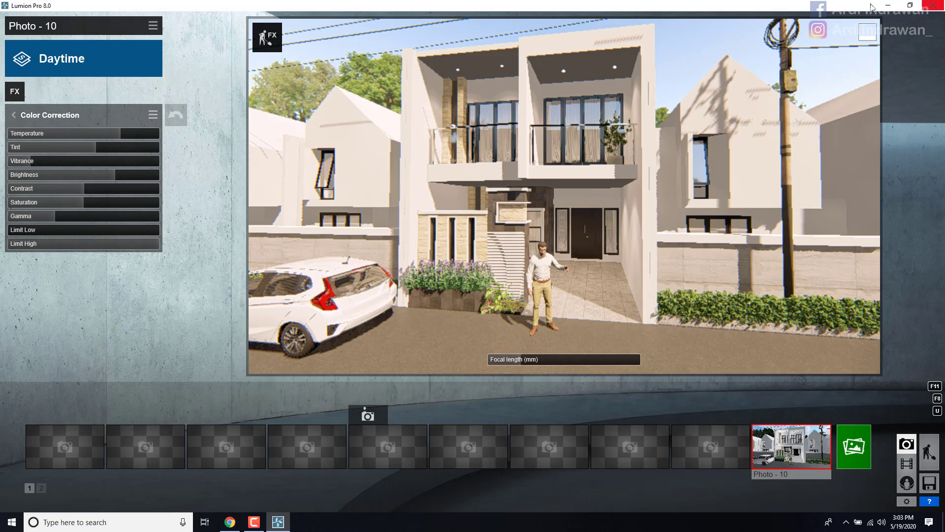
Step: Open the desktop renders in Photos and compare 1.jpg with 2.jpg by switching back and forth
click(888, 5)
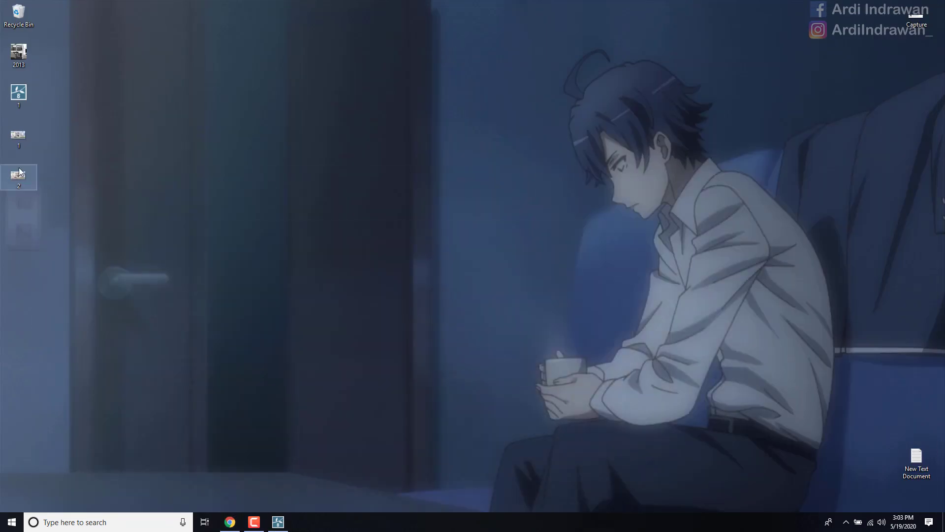
double_click(13, 141)
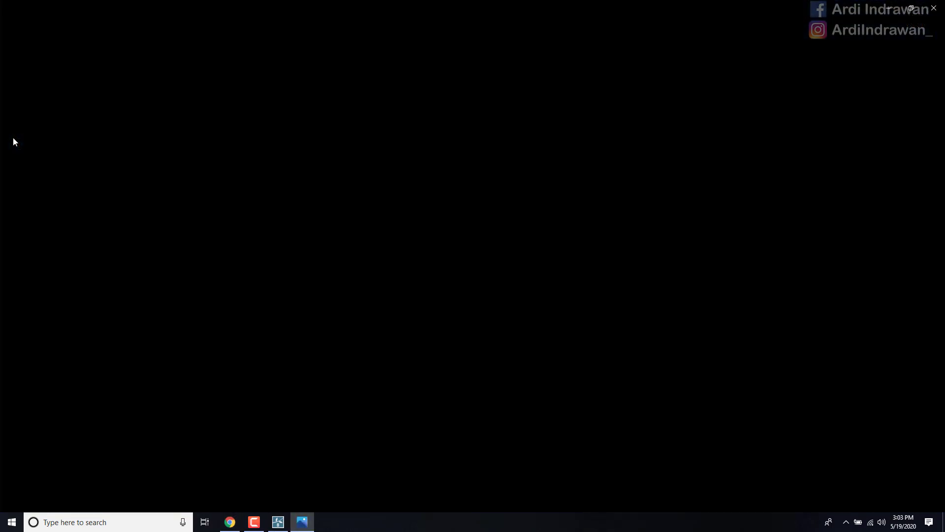
key(Right)
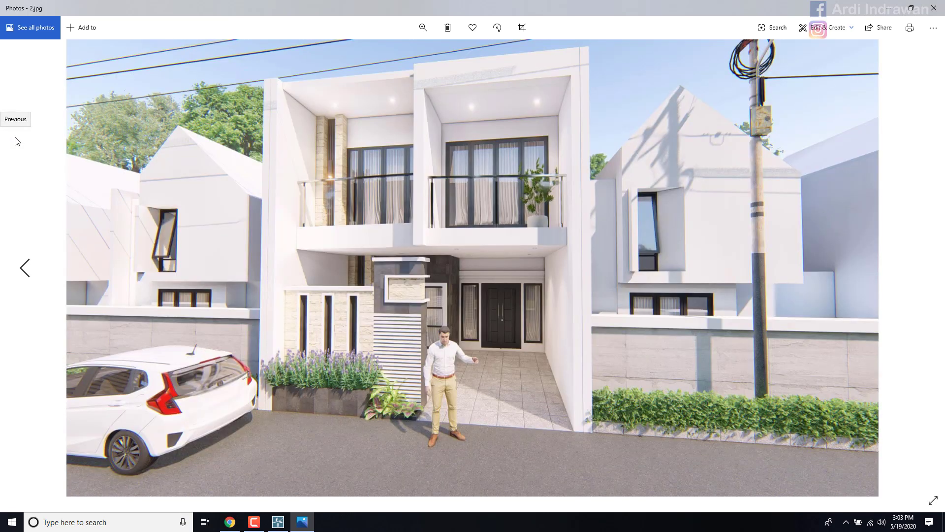
key(Left)
key(Right)
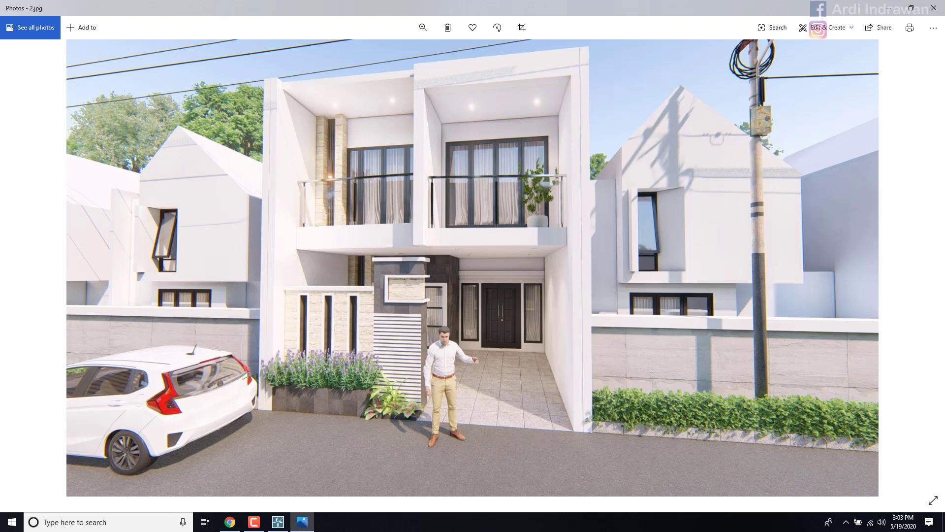
click(934, 8)
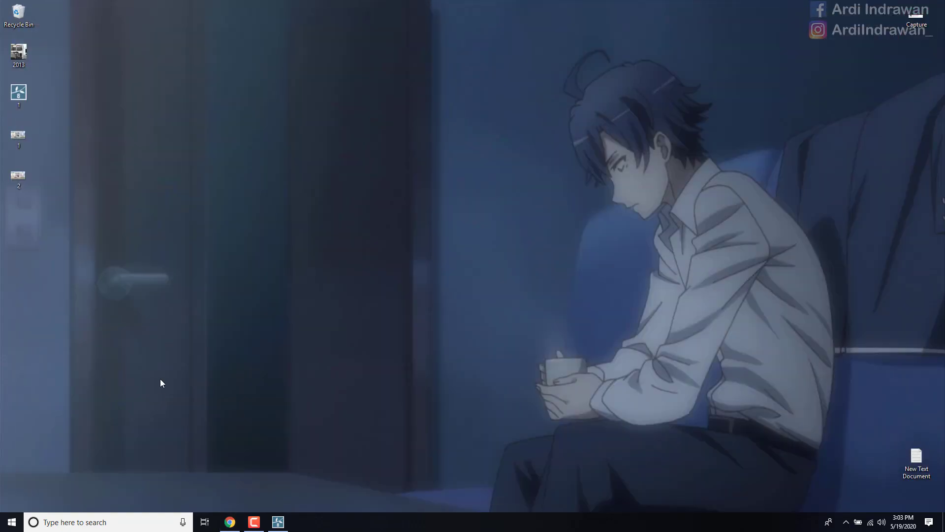
Step: Search the installed programs for "ad" and launch Adobe Photoshop CC 2017
key(super)
text(a)
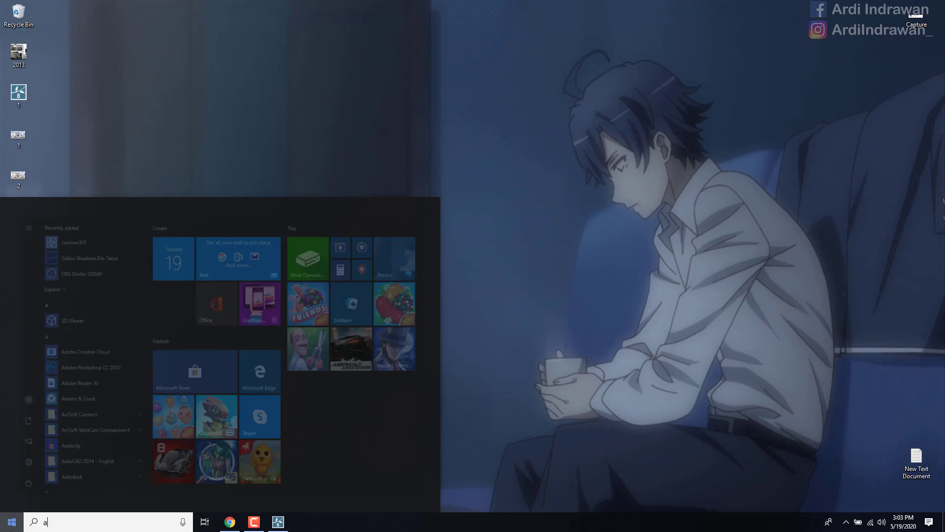
text(d)
click(110, 255)
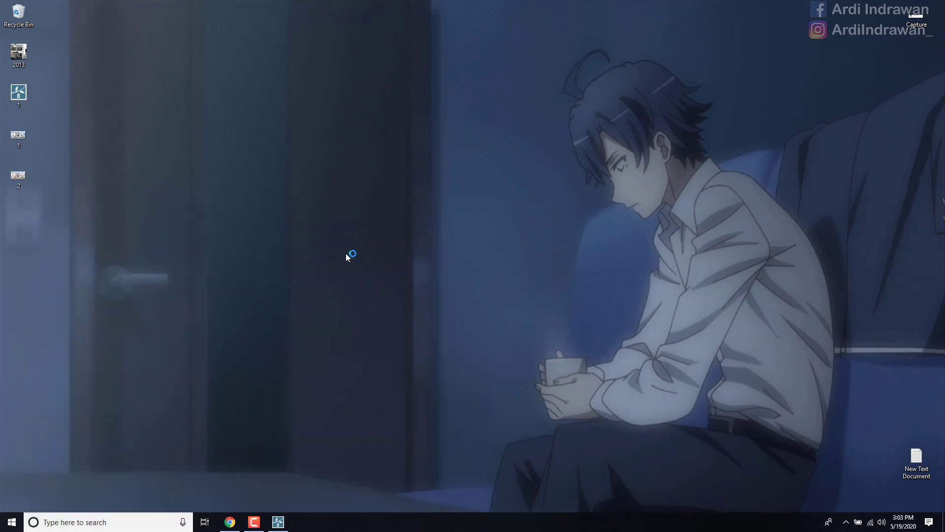
Step: Return to Lumion, save the scene over the existing scene file, and switch to Photoshop
click(278, 523)
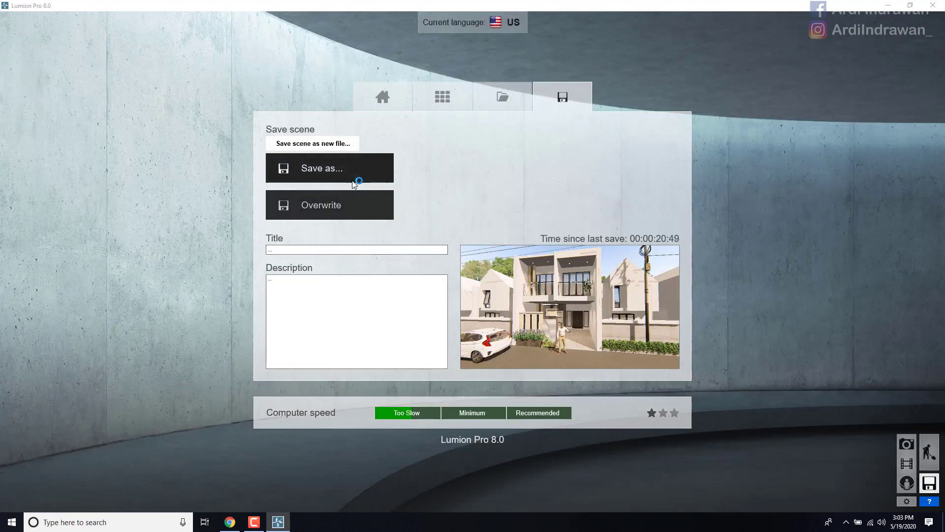
click(352, 181)
double_click(270, 152)
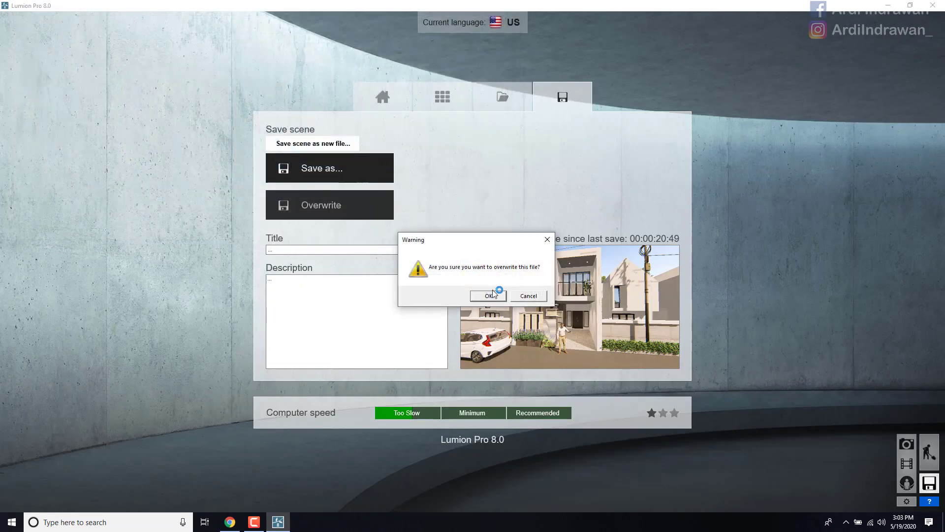
click(489, 296)
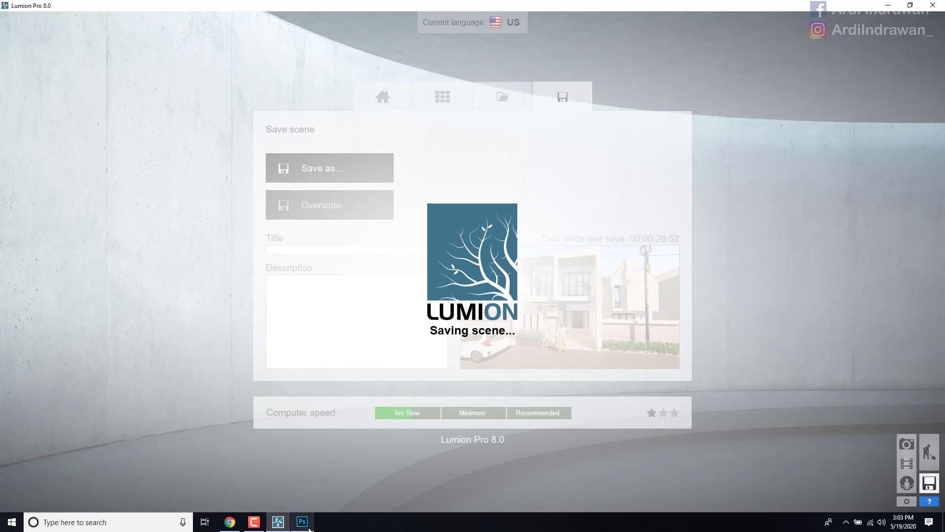
click(309, 527)
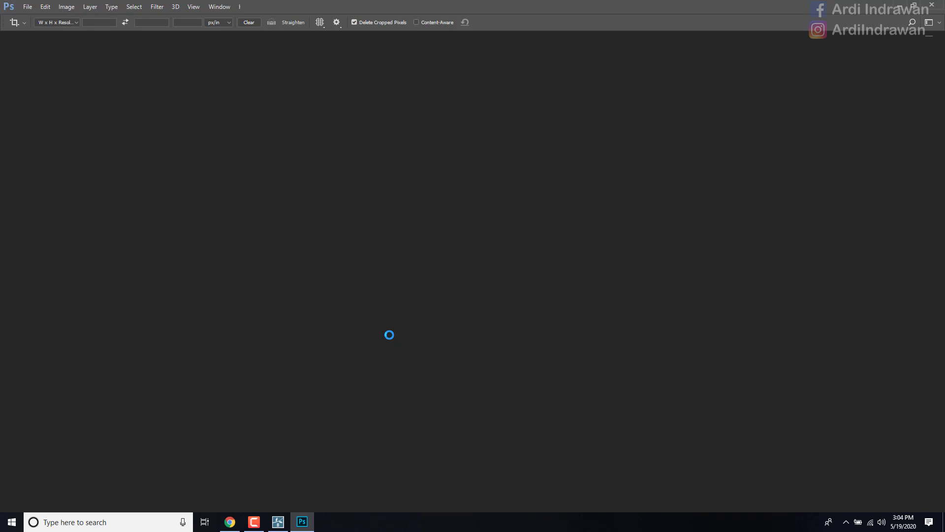
Step: Minimize the open program windows and delete the older house render 1 from the desktop, keeping the Lumion scene file 1
click(897, 6)
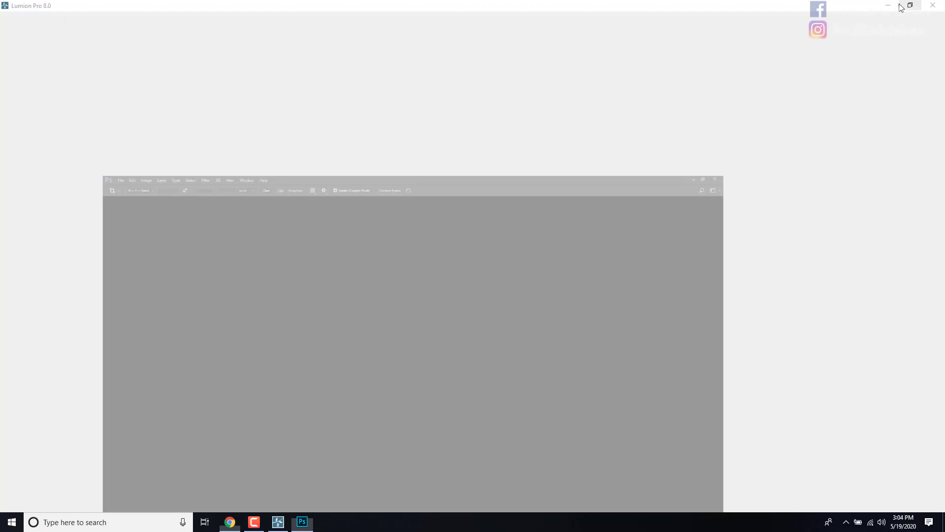
click(893, 5)
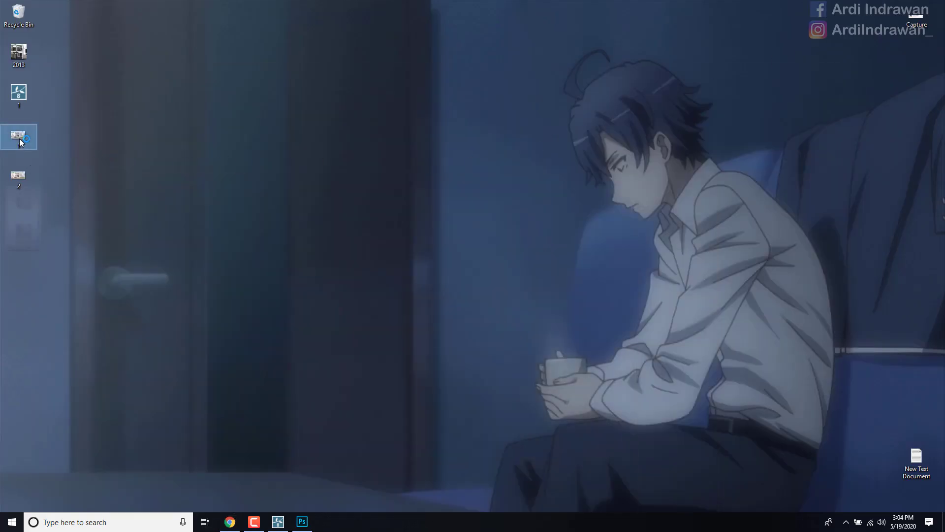
key(Delete)
click(188, 168)
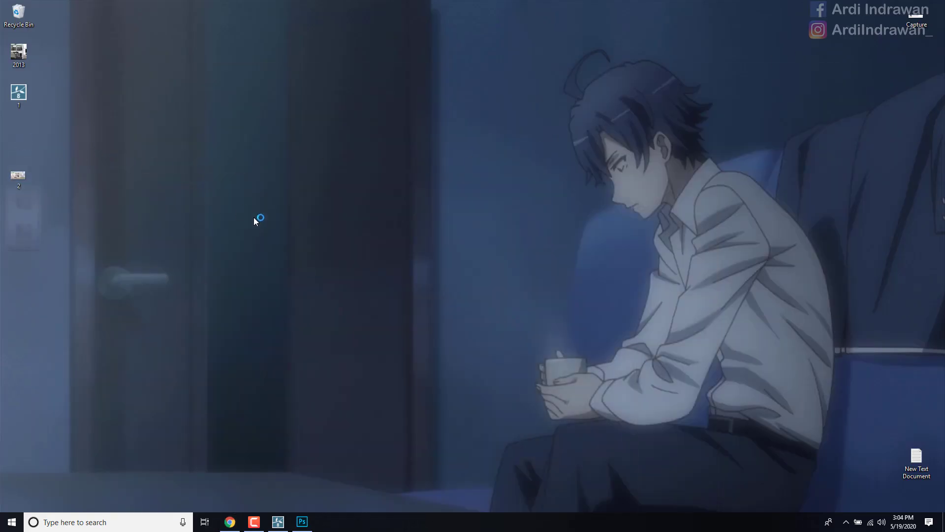
click(303, 526)
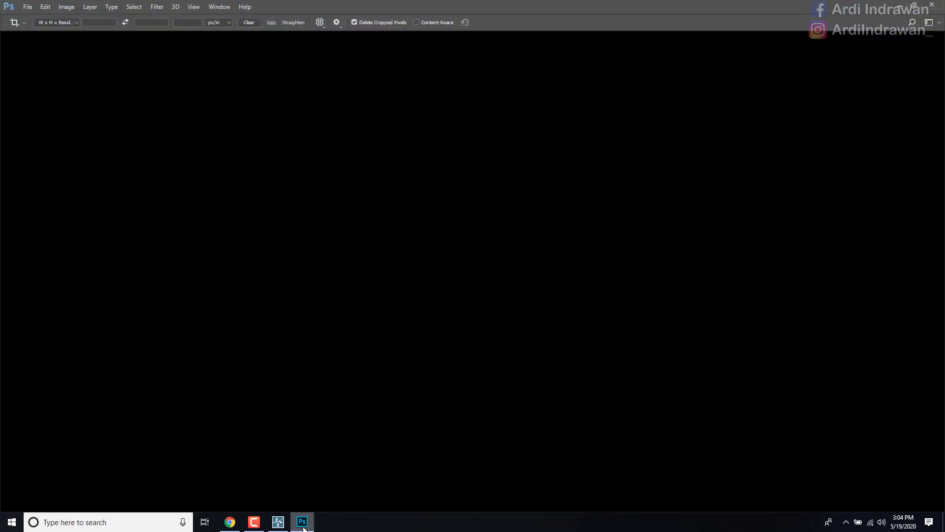
click(302, 526)
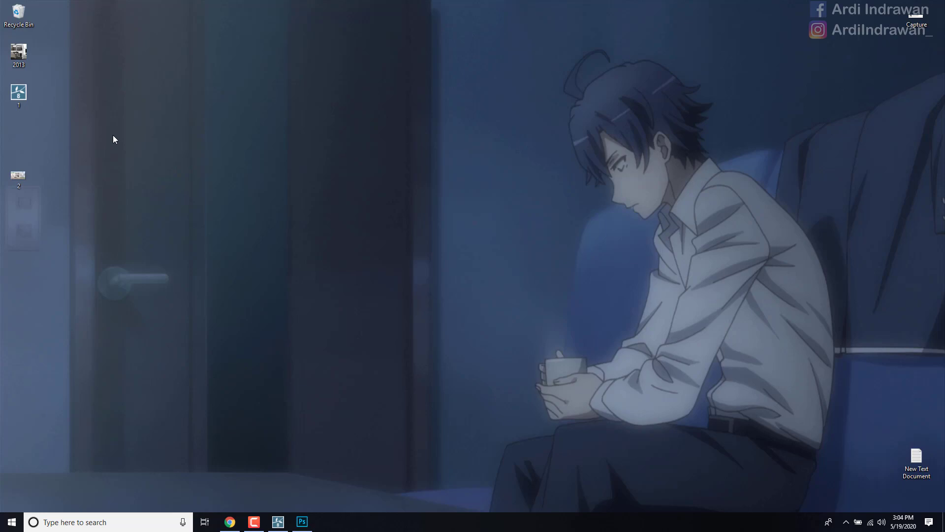
Step: Move the render image 2 beside the Capture file on the desktop and open it in Photoshop
drag(363, 100, 740, 18)
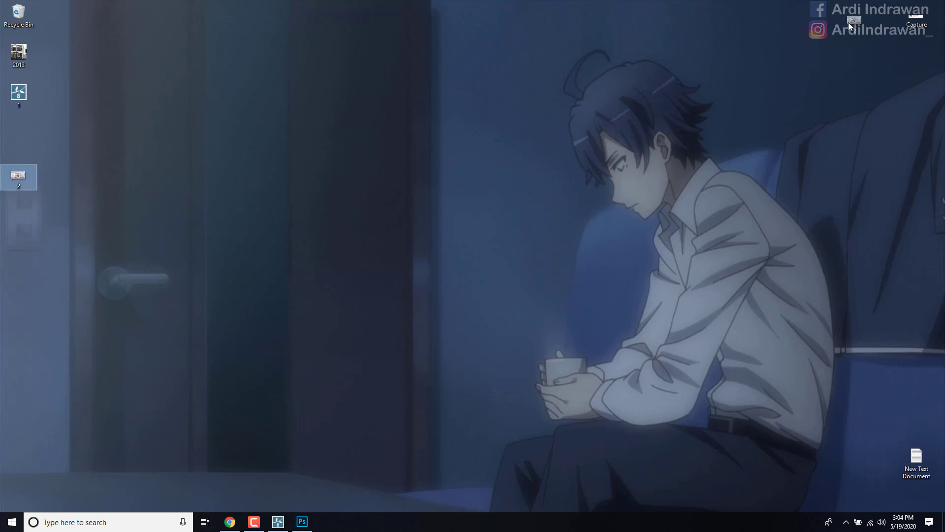
drag(849, 22, 861, 22)
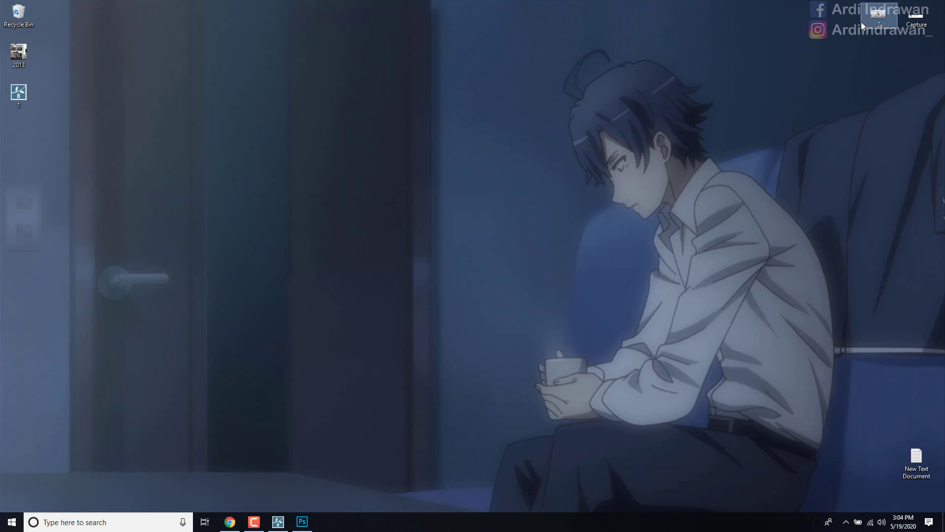
click(297, 524)
click(297, 525)
drag(875, 20, 111, 252)
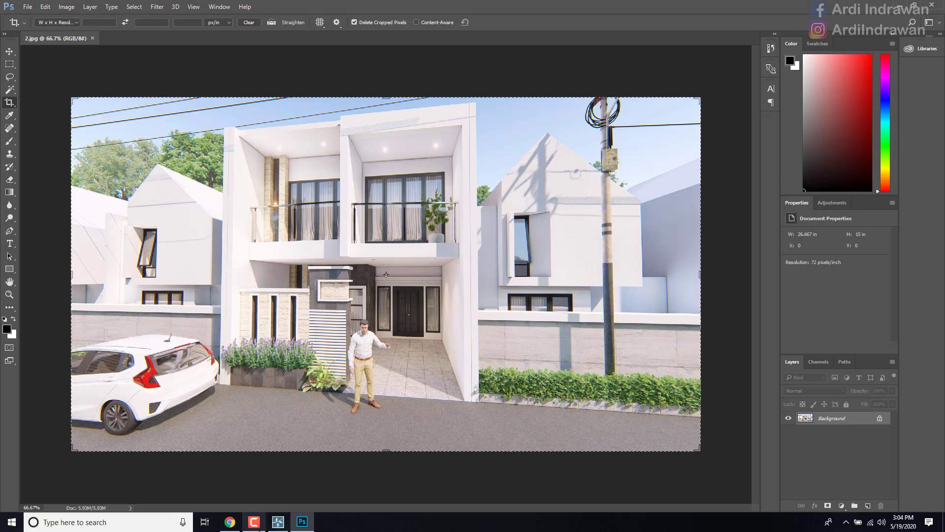
Step: Add a Brightness/Contrast adjustment layer with brightness -40 and contrast 25
mouse_move(254, 523)
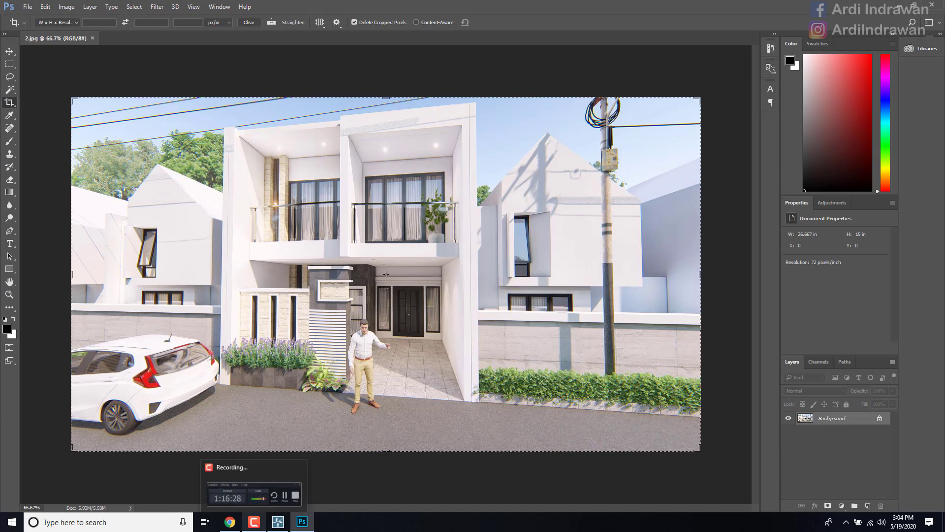
mouse_move(303, 527)
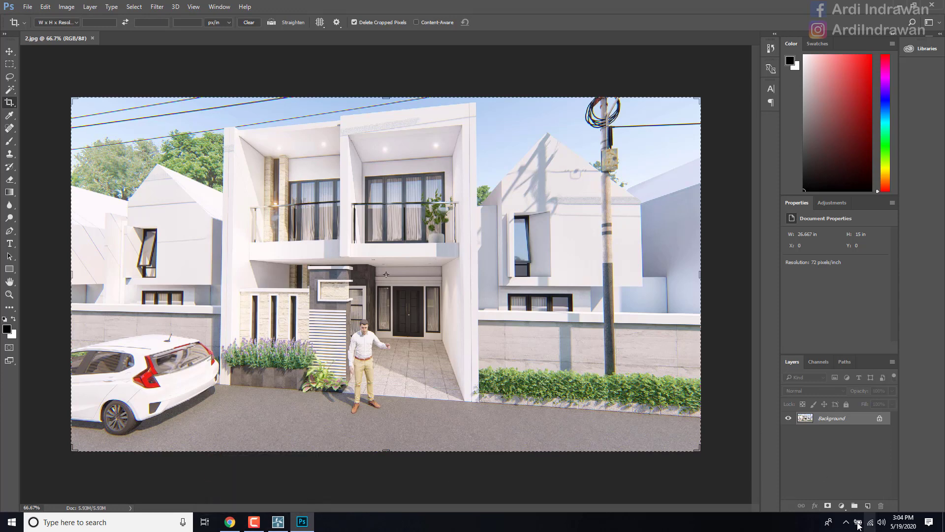
click(844, 507)
click(869, 316)
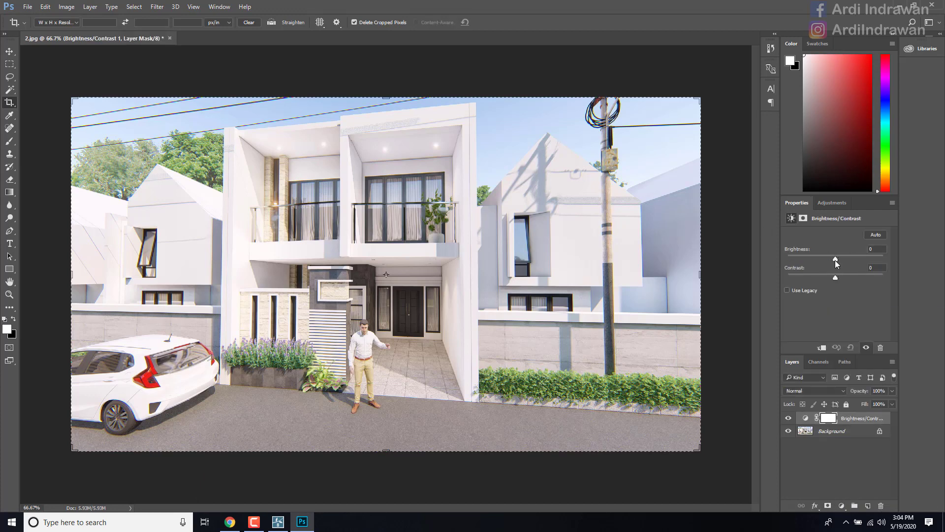
drag(835, 259, 823, 259)
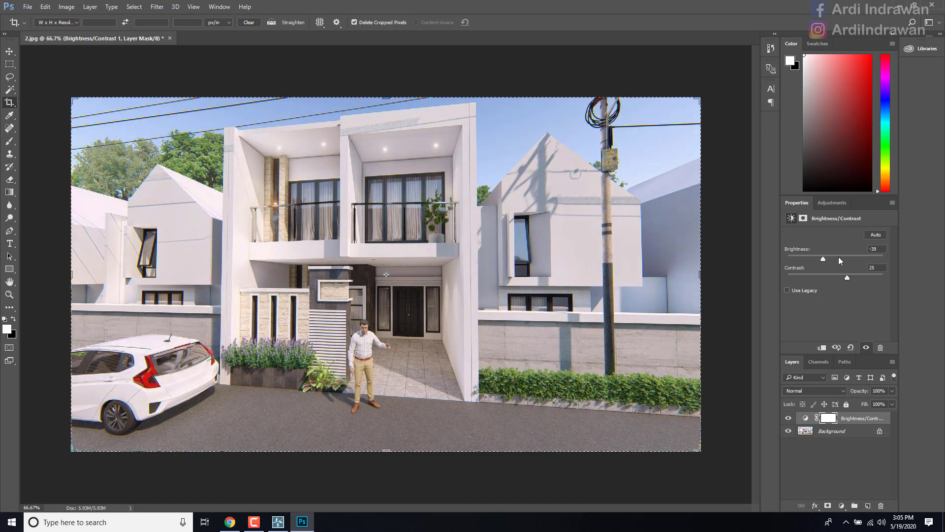
drag(824, 259, 827, 261)
Step: Crop the image's right edge inward so the canvas is 24.54 in wide
drag(697, 274, 672, 274)
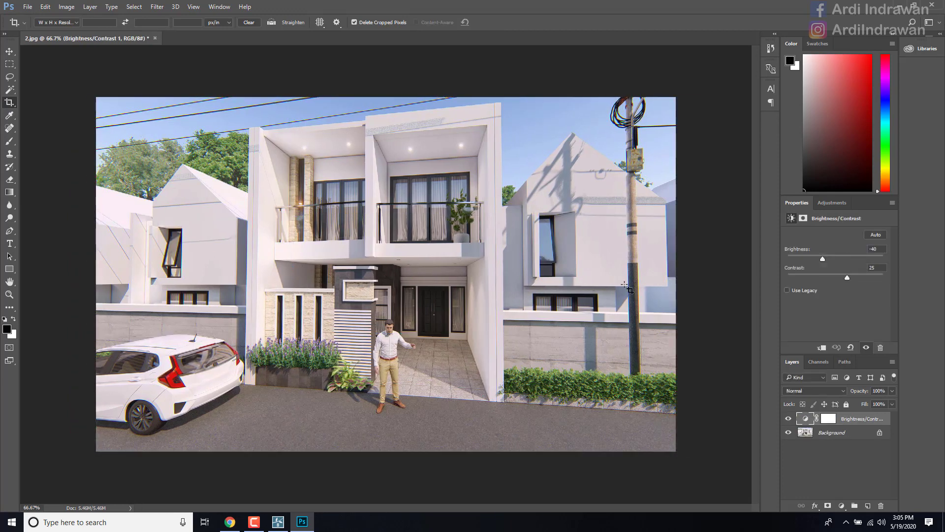
click(843, 503)
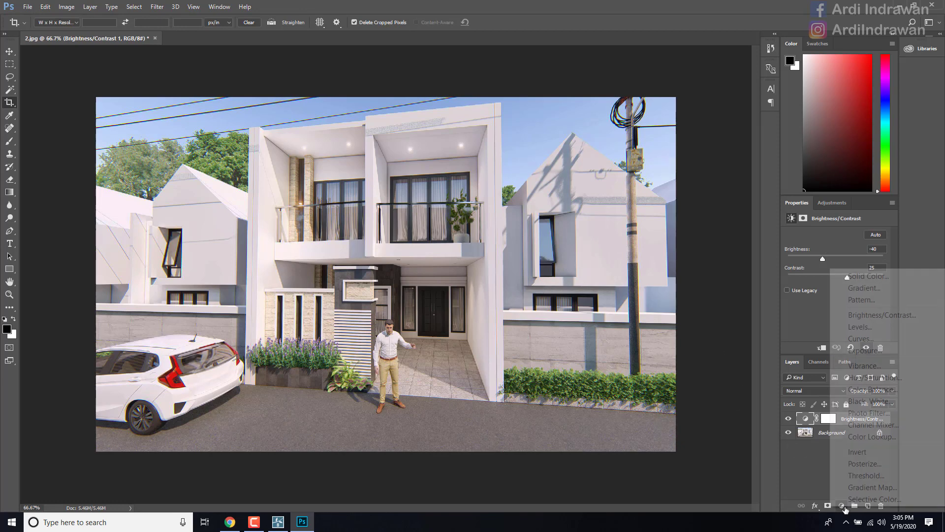
click(812, 453)
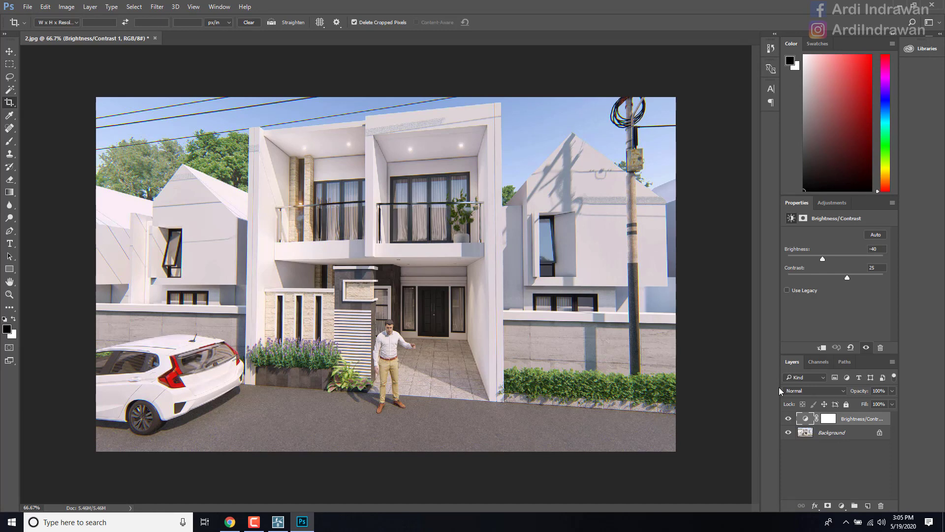
Step: Stamp all visible layers into a new merged layer and duplicate that layer
key(ctrl+alt+shift+e)
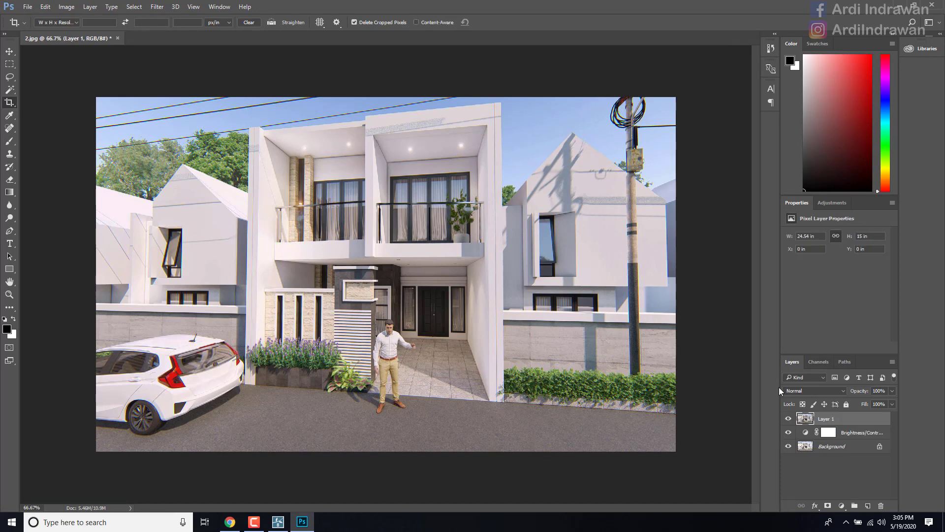
key(ctrl+j)
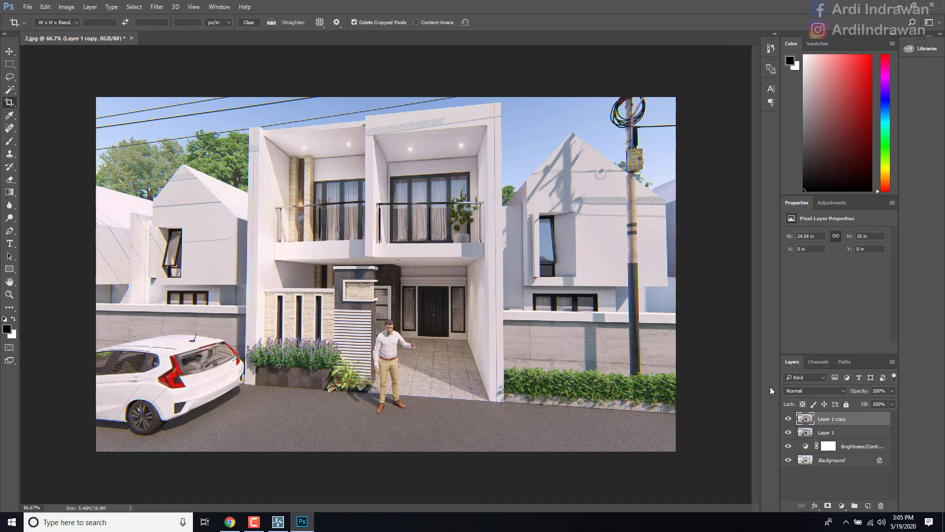
Step: Open the Camera Raw Filter on the duplicated layer and set its white balance to Auto
click(157, 7)
click(192, 79)
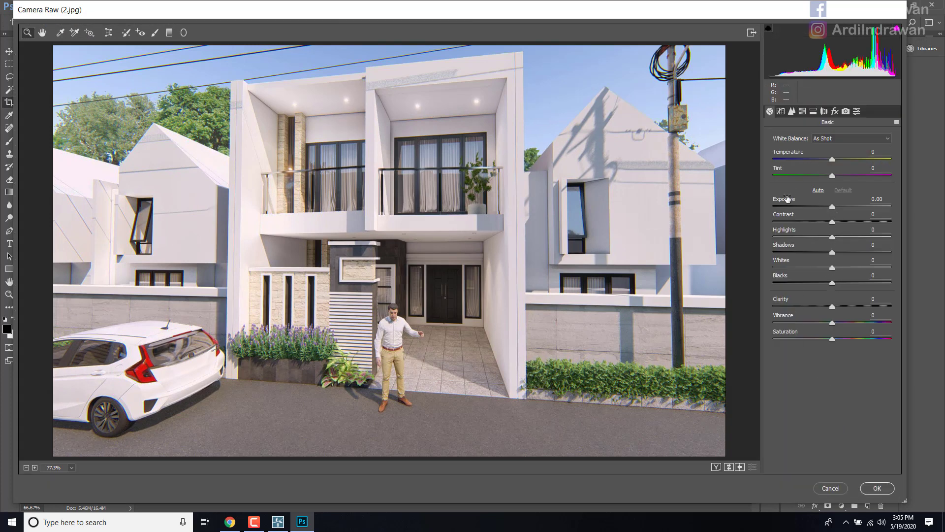
click(868, 139)
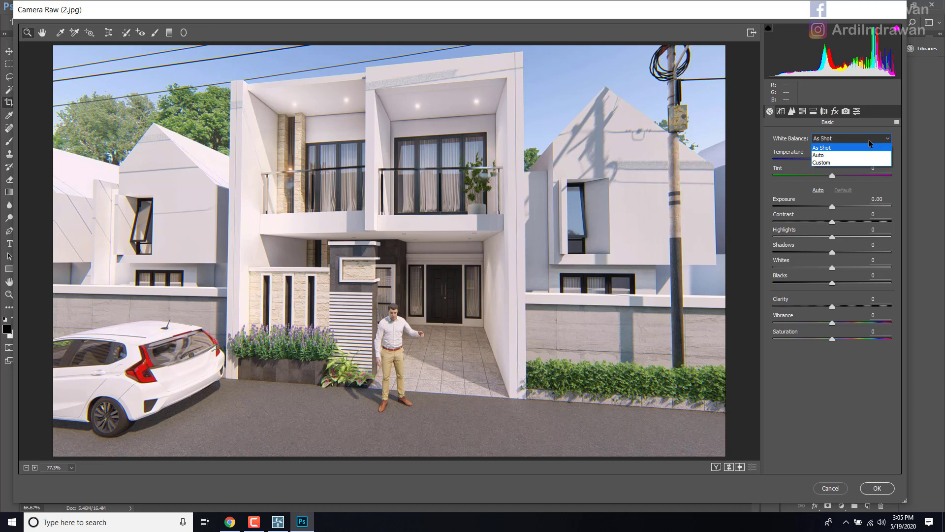
click(837, 155)
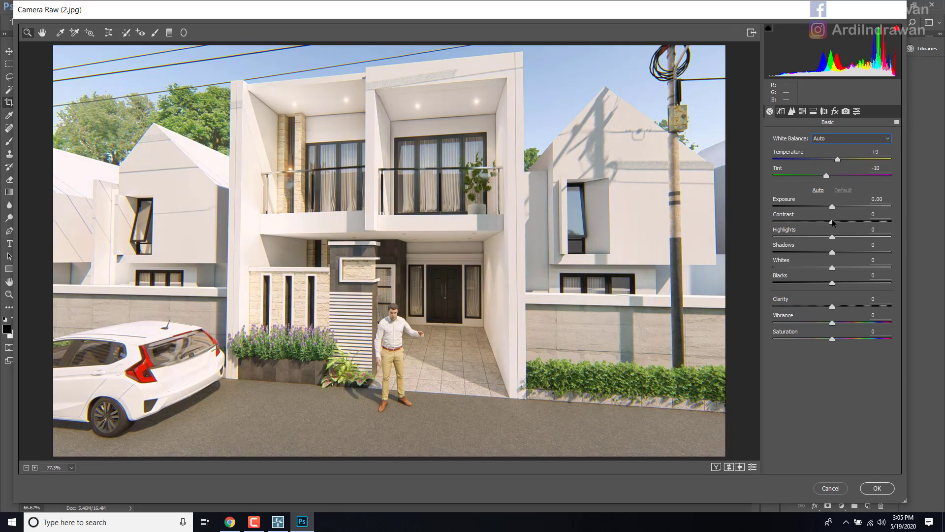
Step: Try stronger clarity, then set exposure -0.10, highlights +21, shadows +9, whites -3, blacks -16 and clarity +3
drag(831, 209, 827, 210)
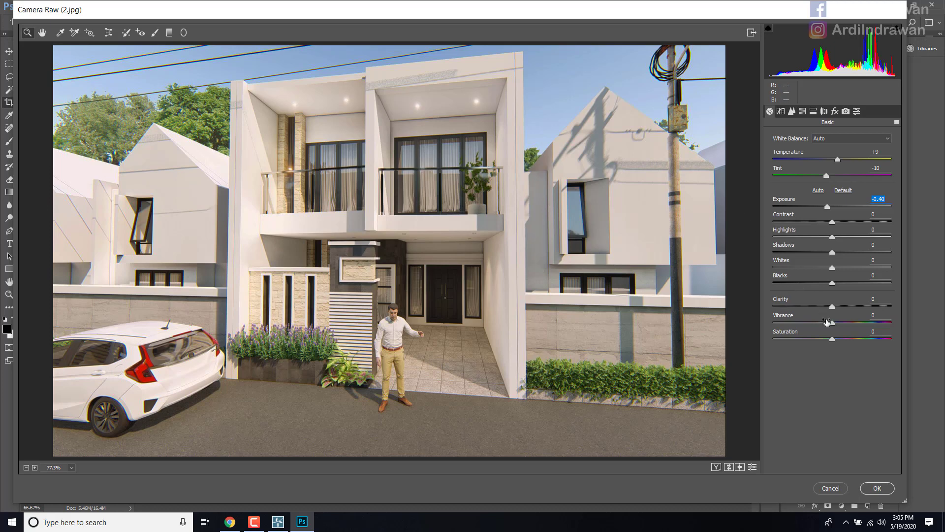
drag(832, 306, 893, 309)
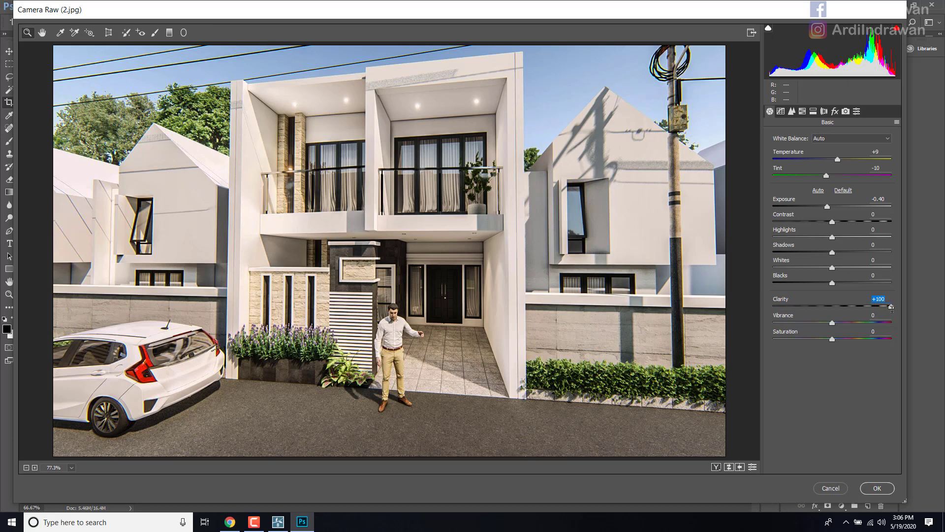
drag(892, 307, 845, 251)
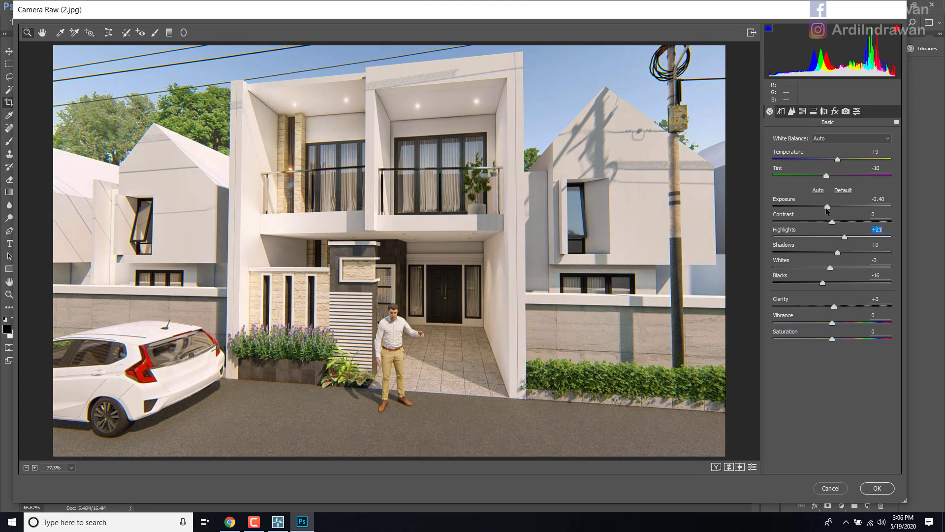
drag(827, 209, 831, 211)
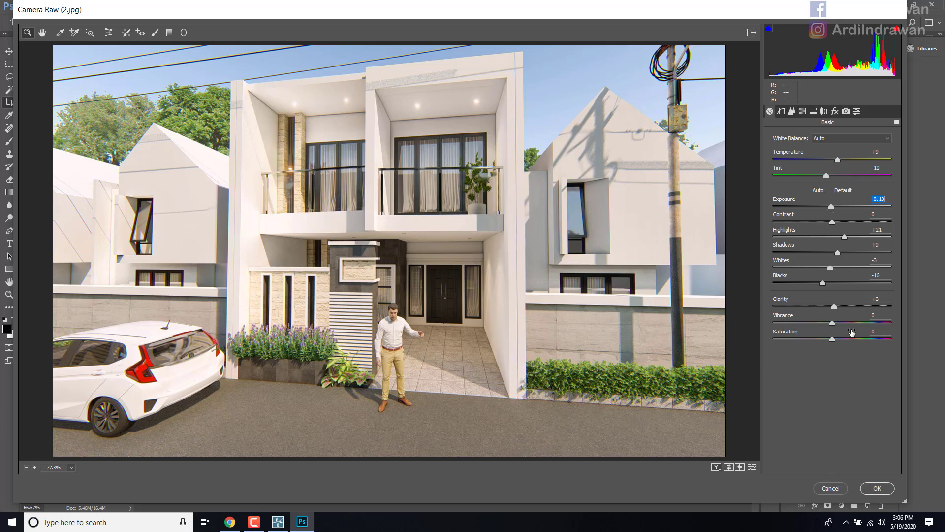
Step: Warm the colour temperature to about +11 and apply the Camera Raw adjustments
drag(837, 160, 840, 164)
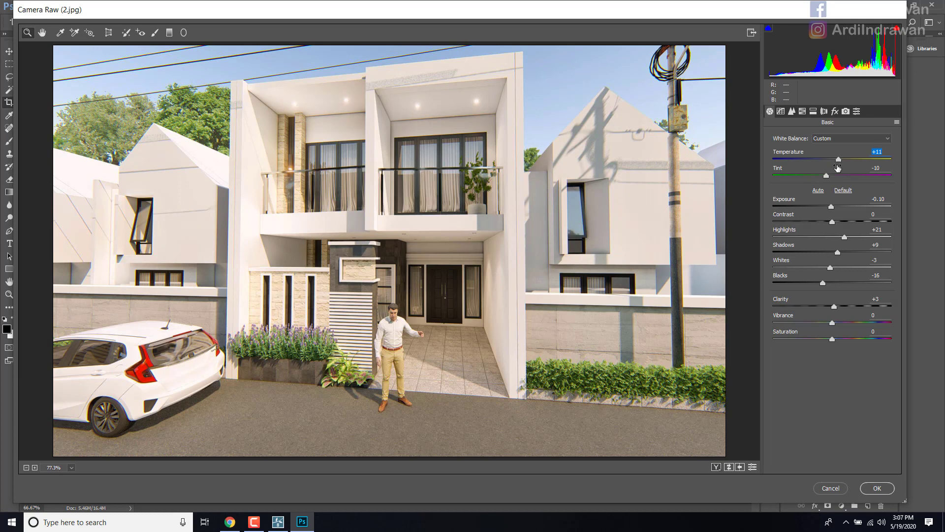
drag(840, 159, 840, 159)
click(875, 489)
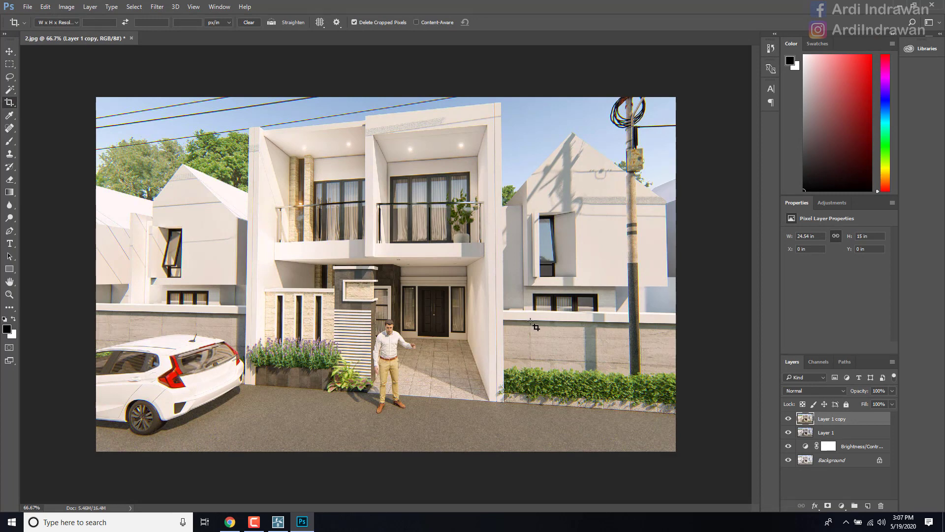
Step: Duplicate the Camera Raw-edited layer and apply a High Pass filter with a 10.0 pixel radius to the copy
key(ctrl)
key(ctrl+j)
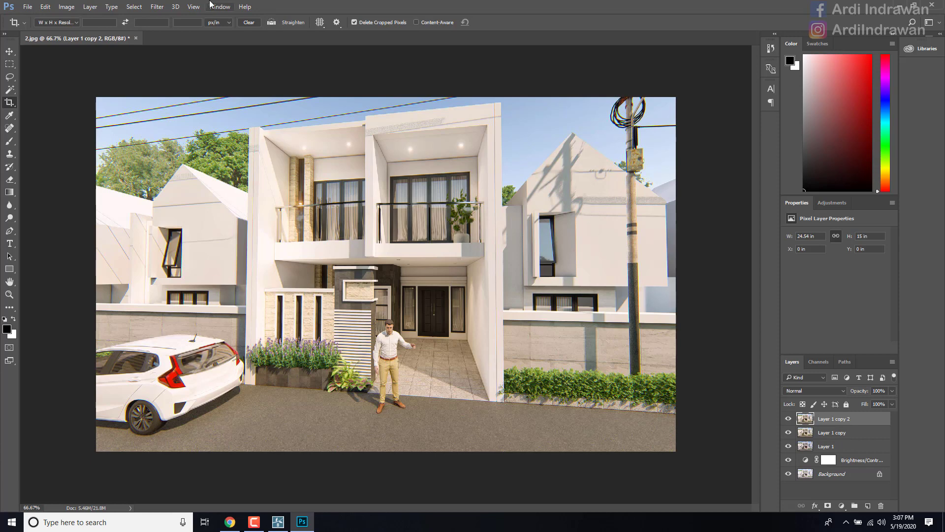
click(163, 10)
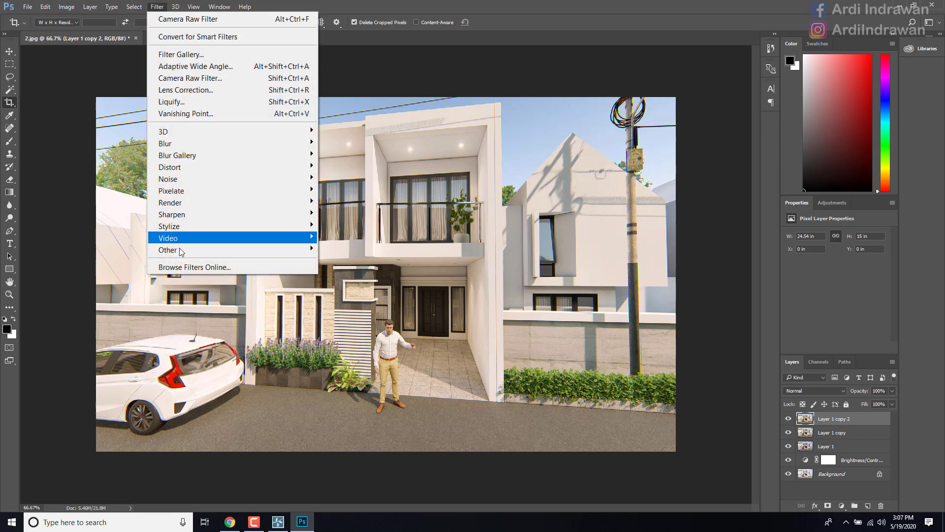
mouse_move(179, 250)
click(345, 262)
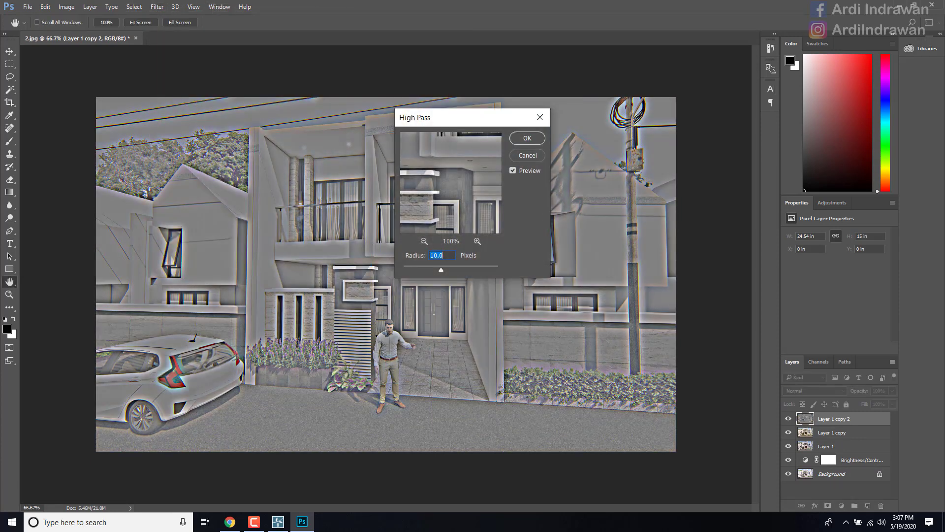
click(526, 138)
key(c)
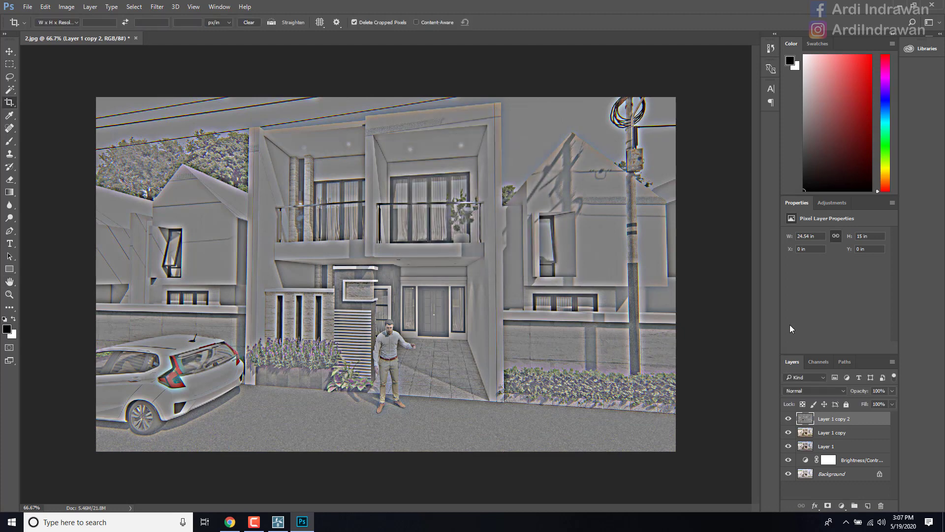
Step: Try the Soft Light blend mode on the High Pass layer, compare it with Normal, and delete that layer
click(833, 391)
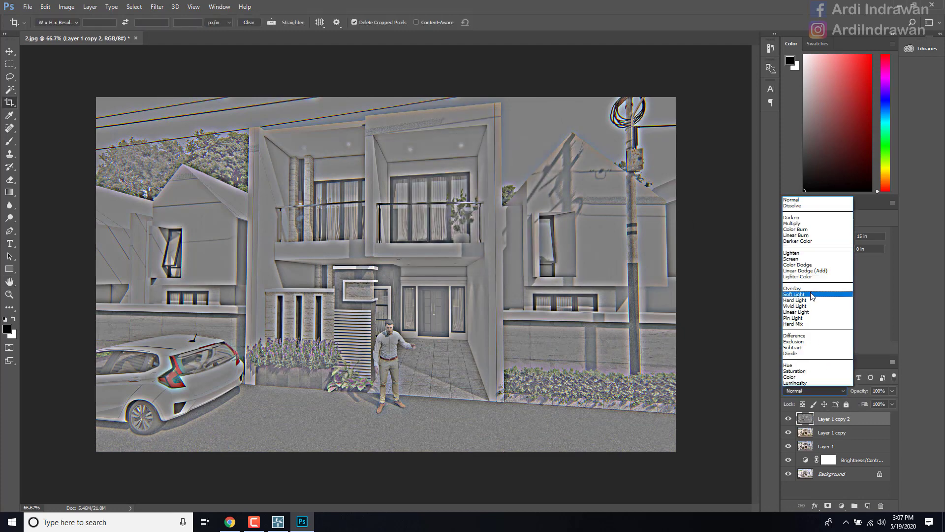
click(812, 295)
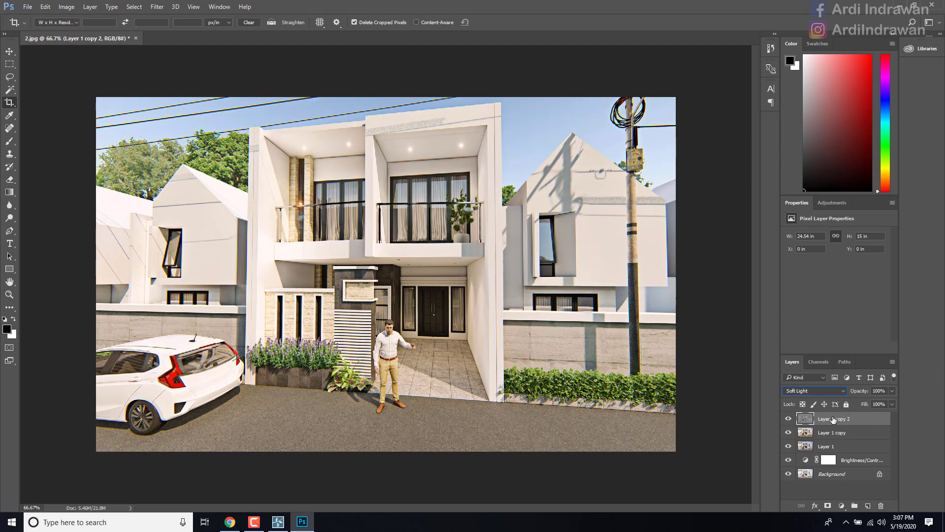
key(shift+alt+n)
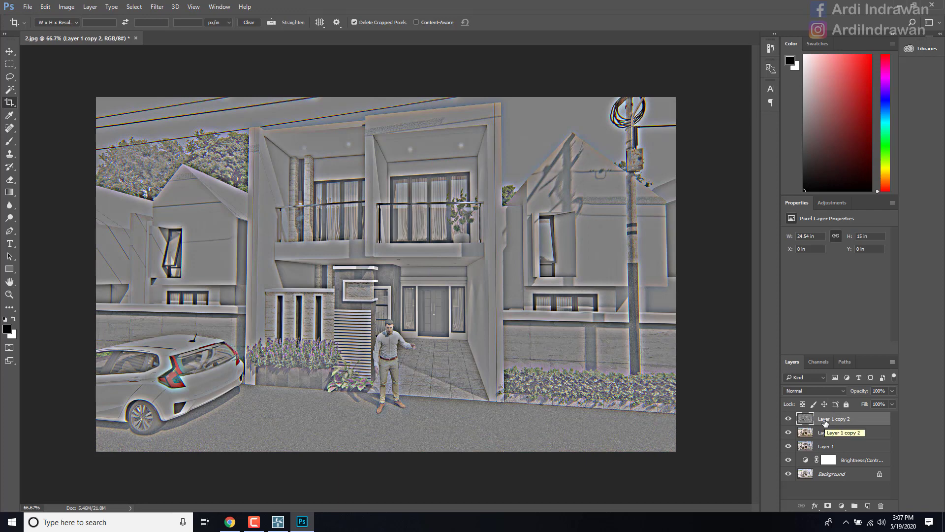
key(shift+alt+f)
key(Delete)
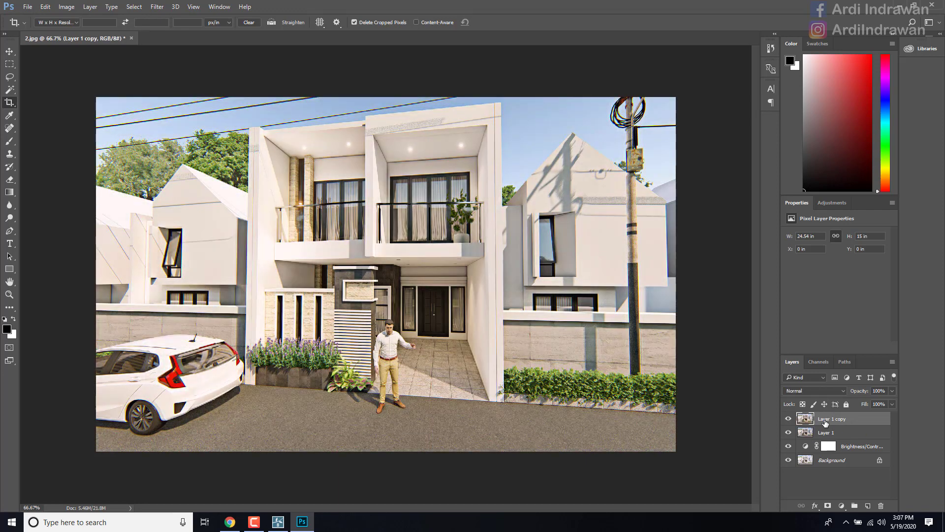
Step: Duplicate the top Camera Raw-edited layer and apply a High Pass filter with a 20 pixel radius to the copy
key(ctrl+j)
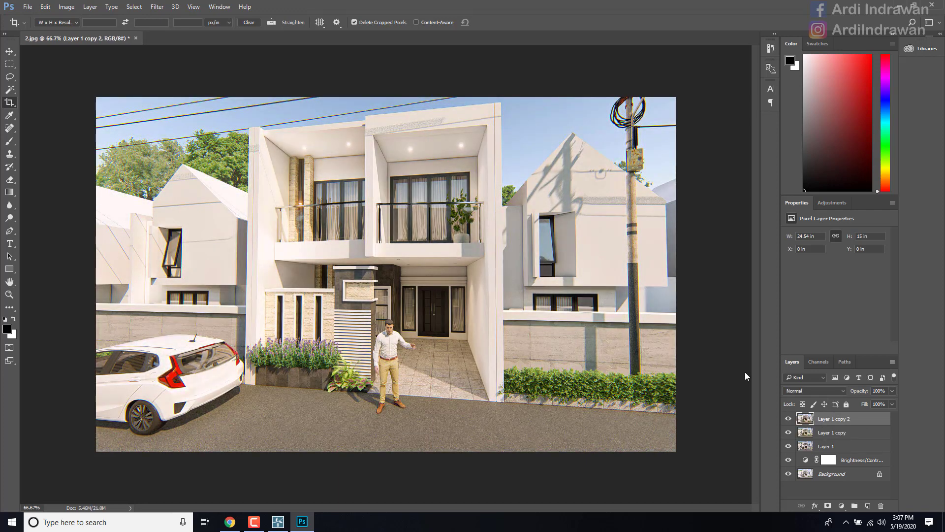
click(158, 6)
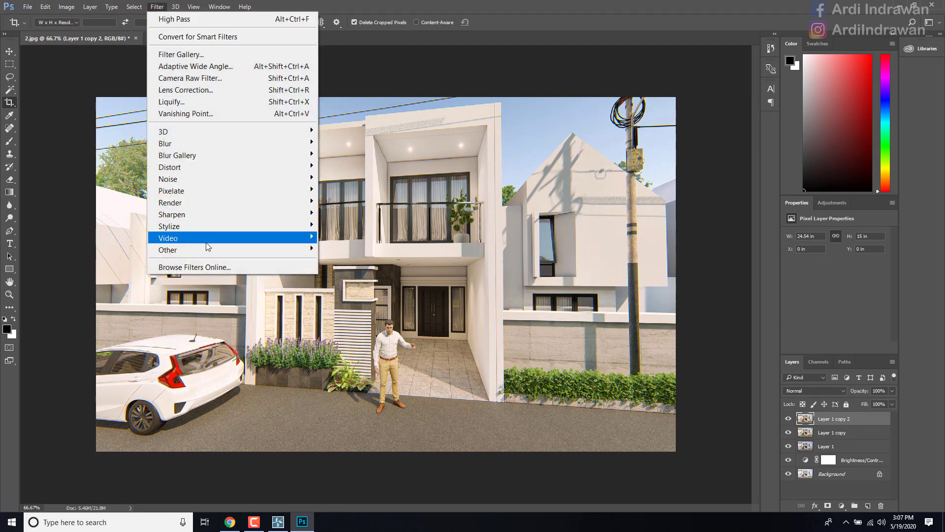
mouse_move(226, 247)
click(344, 261)
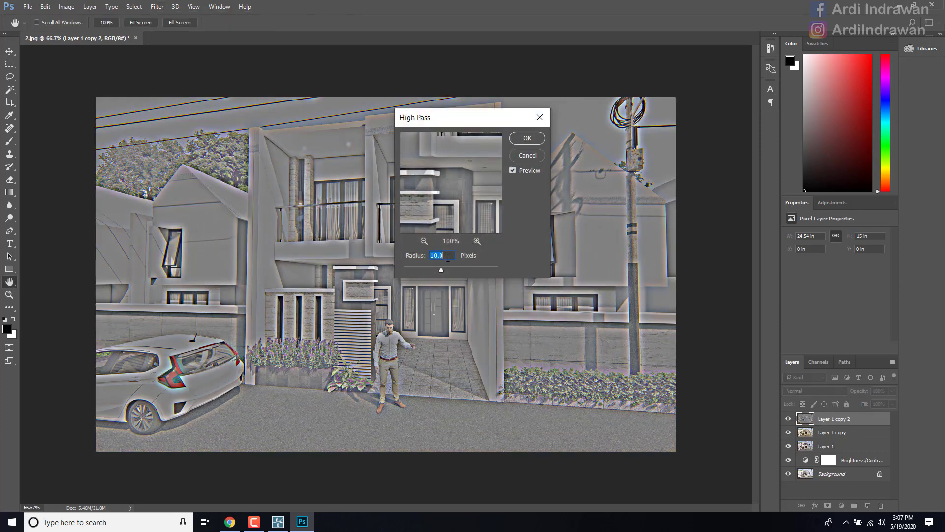
text(20)
click(532, 140)
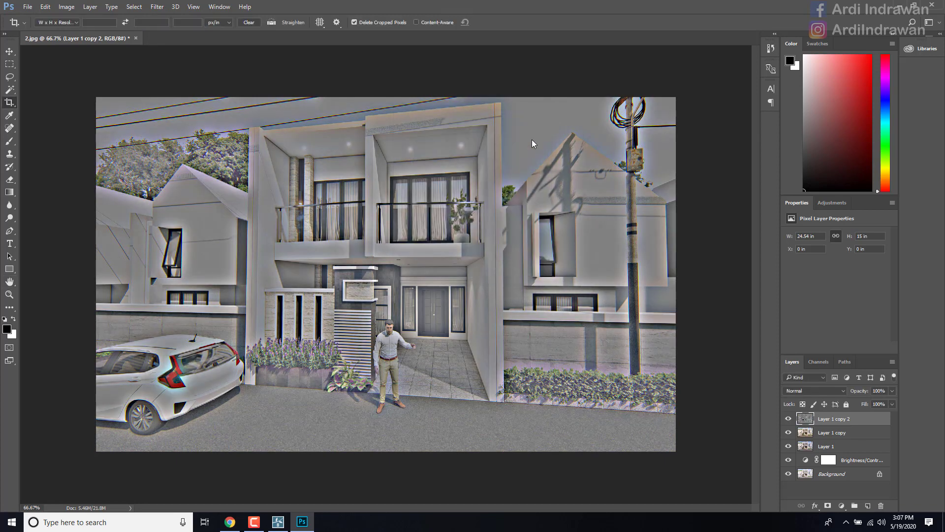
Step: Set the High Pass layer's blend mode to Soft Light, try 2% opacity and inspect the facade up close
click(815, 391)
click(810, 294)
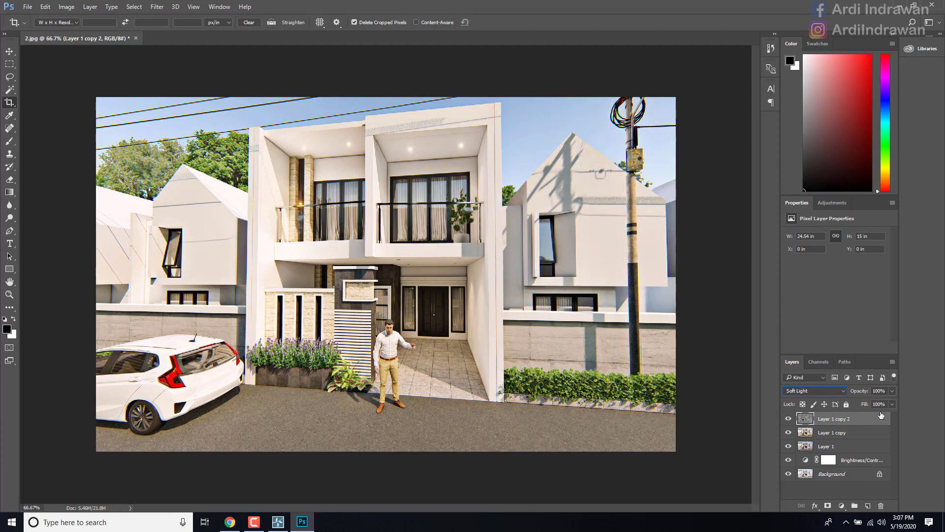
click(891, 391)
drag(845, 404, 847, 404)
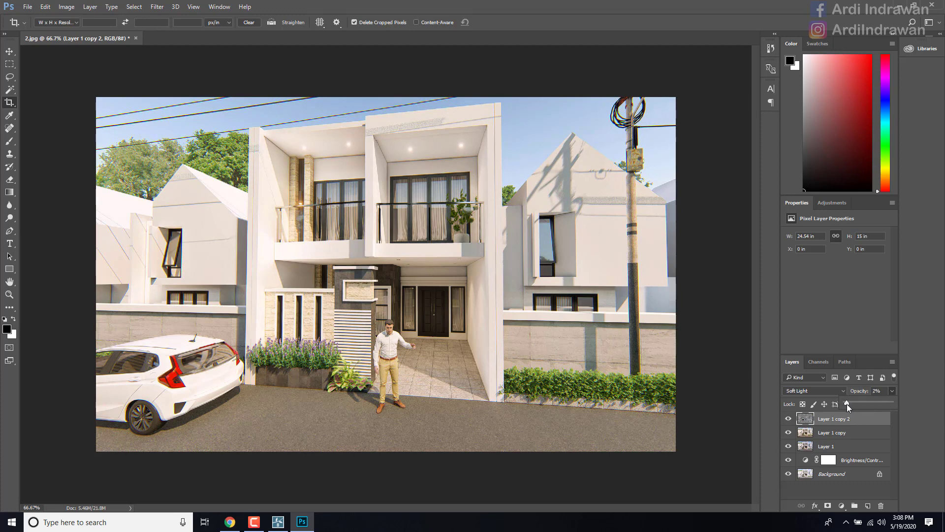
key(z)
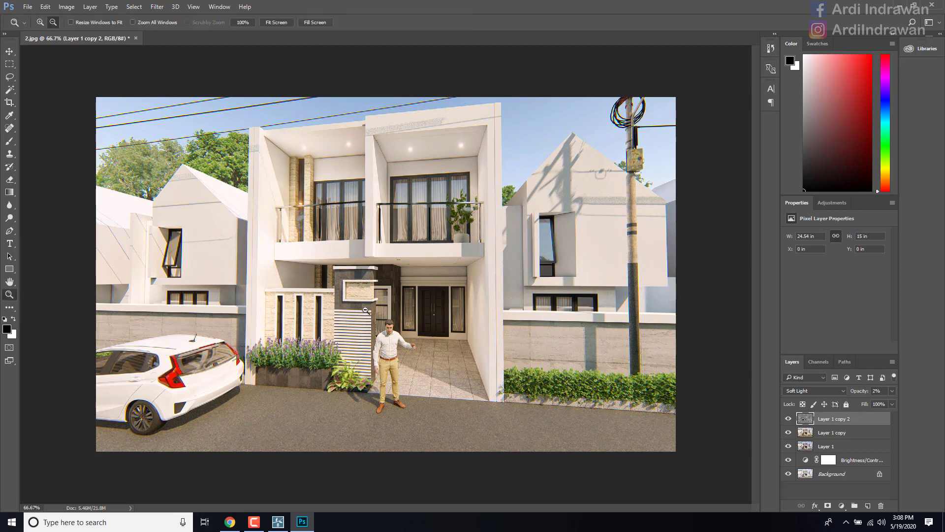
click(367, 310)
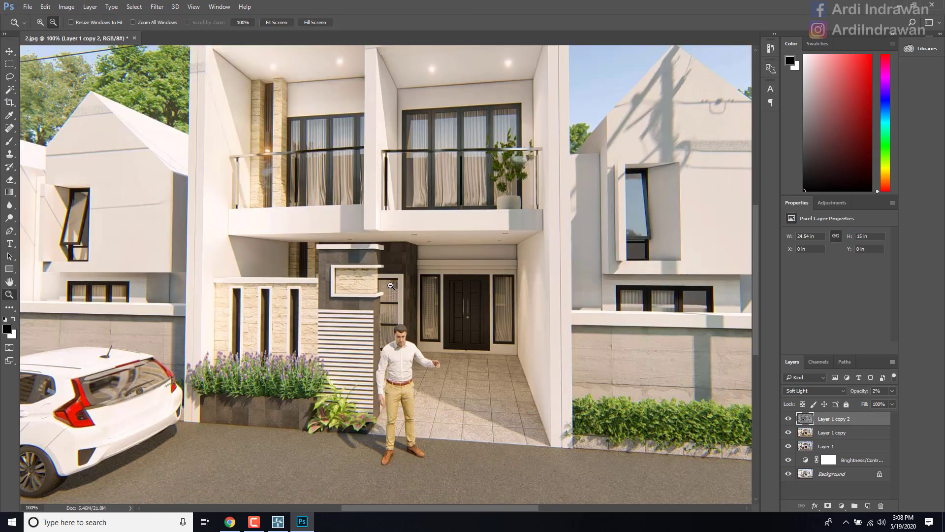
alt+click(390, 285)
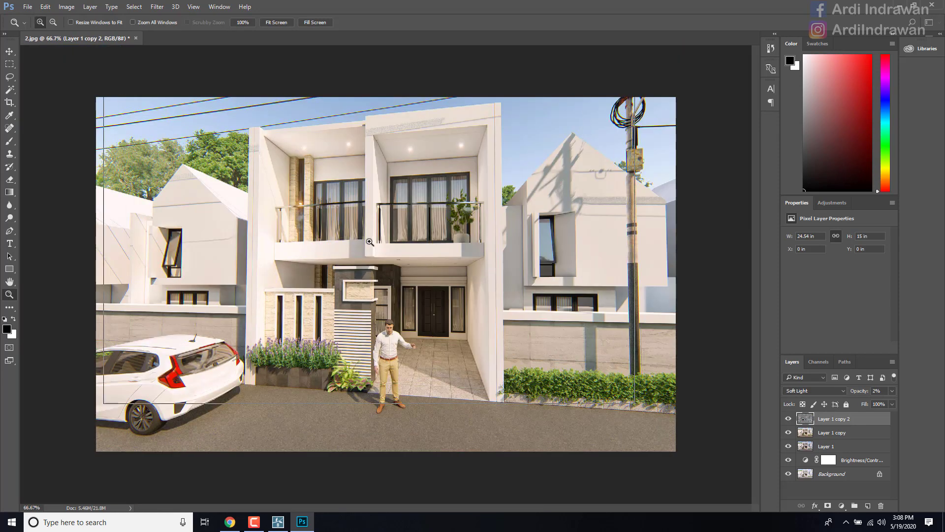
click(369, 242)
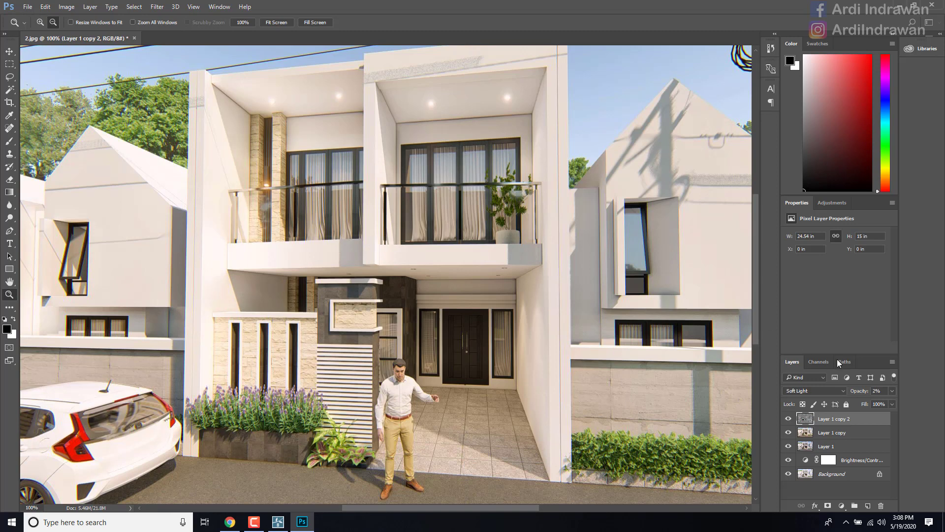
Step: Try low and high opacities up to 75% on the High Pass layer, and settle on 32%
click(893, 390)
mouse_move(858, 402)
mouse_down()
mouse_move(889, 409)
mouse_move(841, 401)
mouse_up()
drag(860, 405, 879, 408)
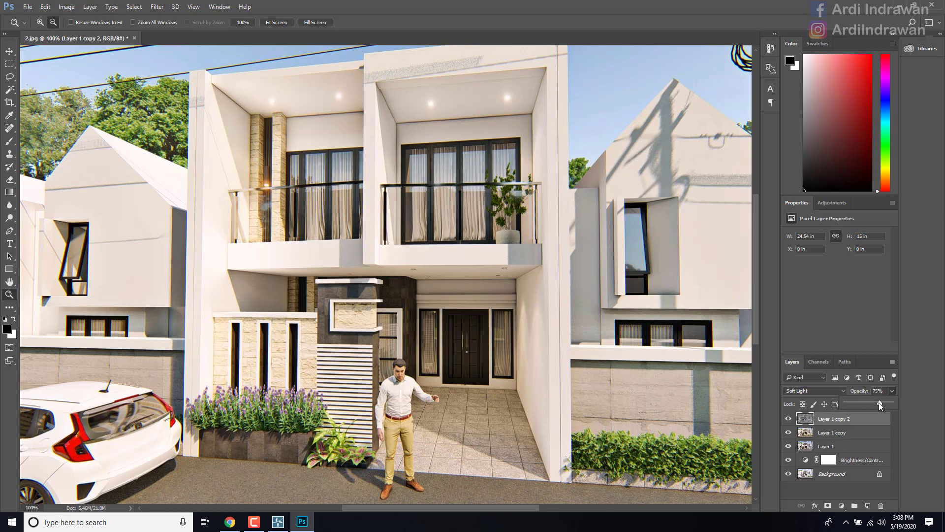
drag(859, 403, 857, 402)
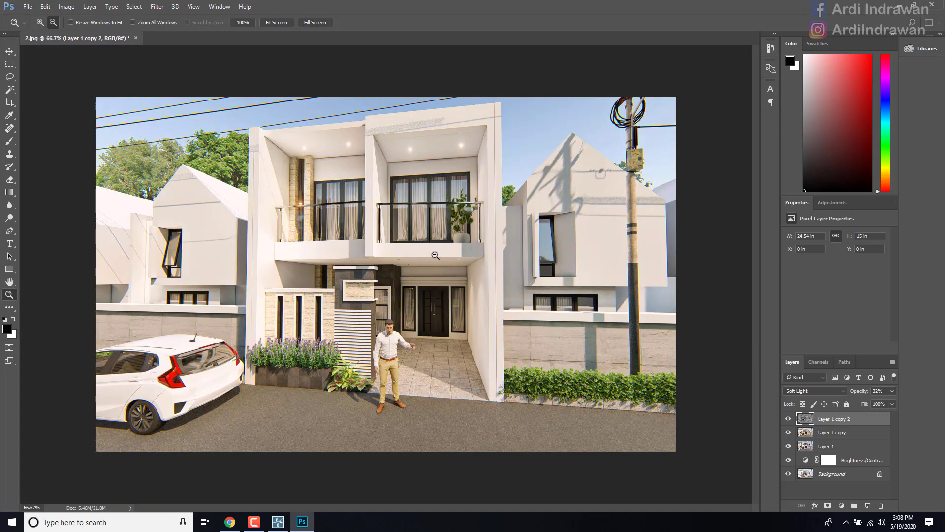
click(436, 256)
Step: Save the finished image to the Desktop as a PNG named 2, with smallest/slow compression and no interlacing
click(45, 7)
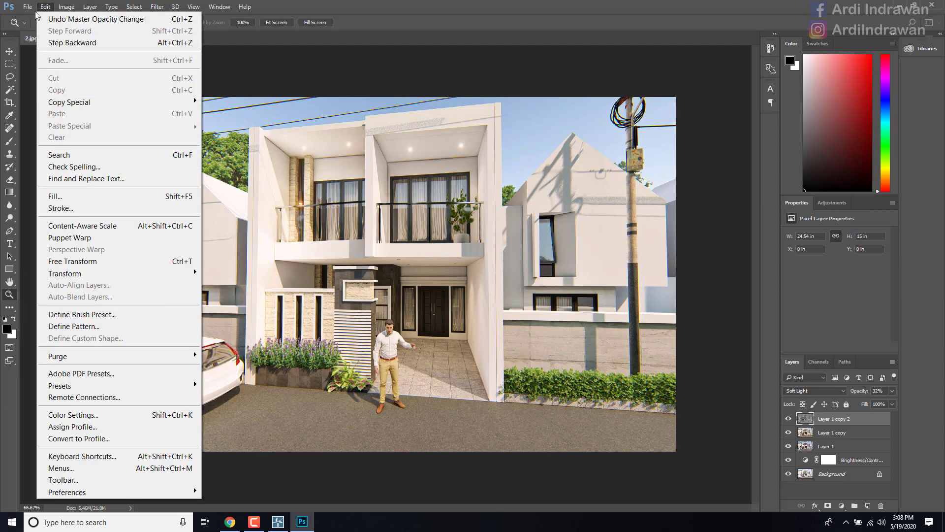
mouse_move(29, 7)
click(38, 144)
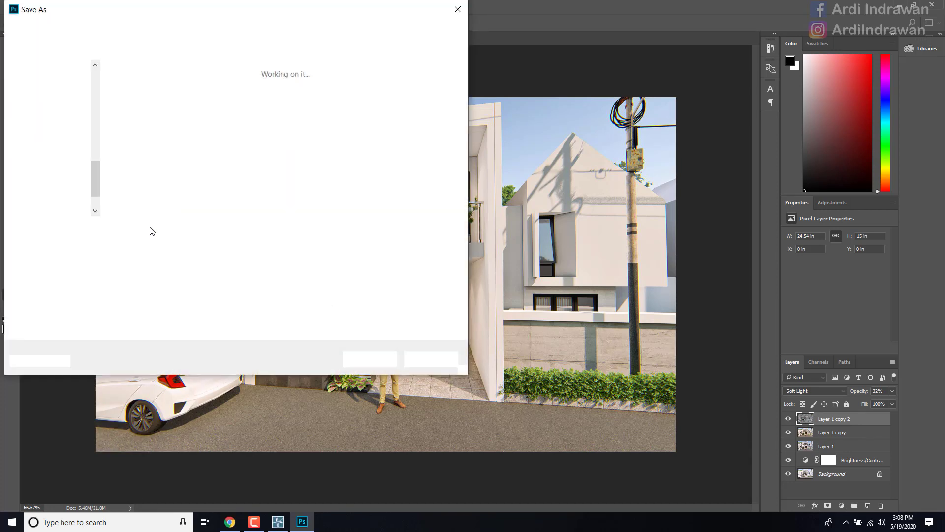
click(123, 245)
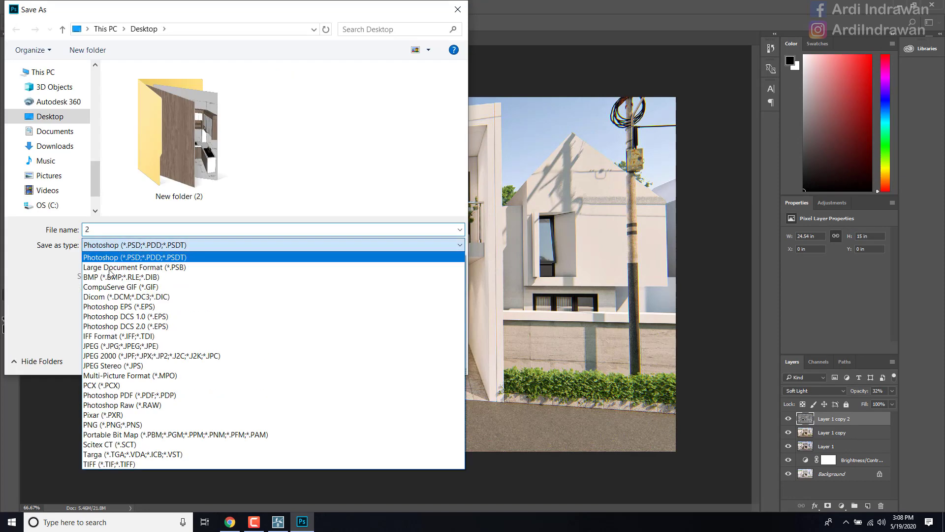
click(109, 425)
click(47, 116)
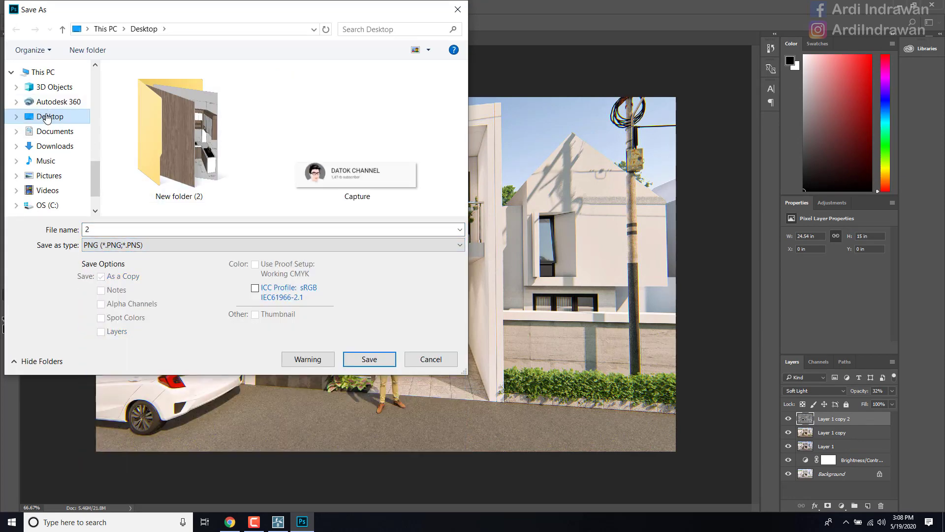
click(369, 359)
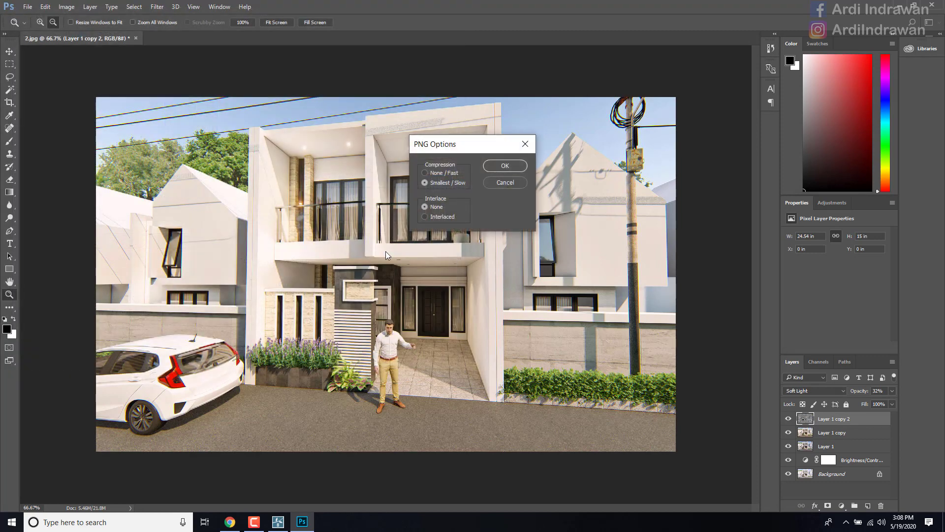
click(486, 166)
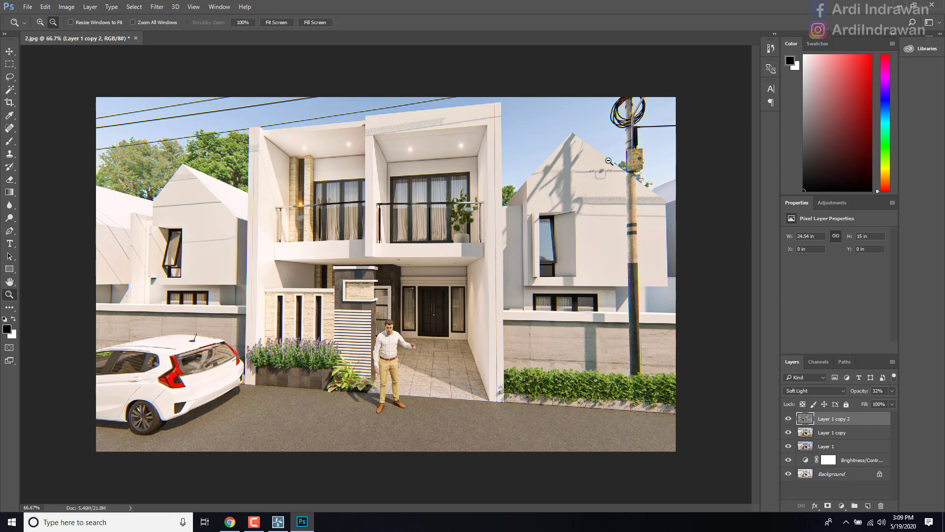
Step: Minimize Photoshop and open the house render image from the Windows desktop
click(900, 5)
double_click(17, 142)
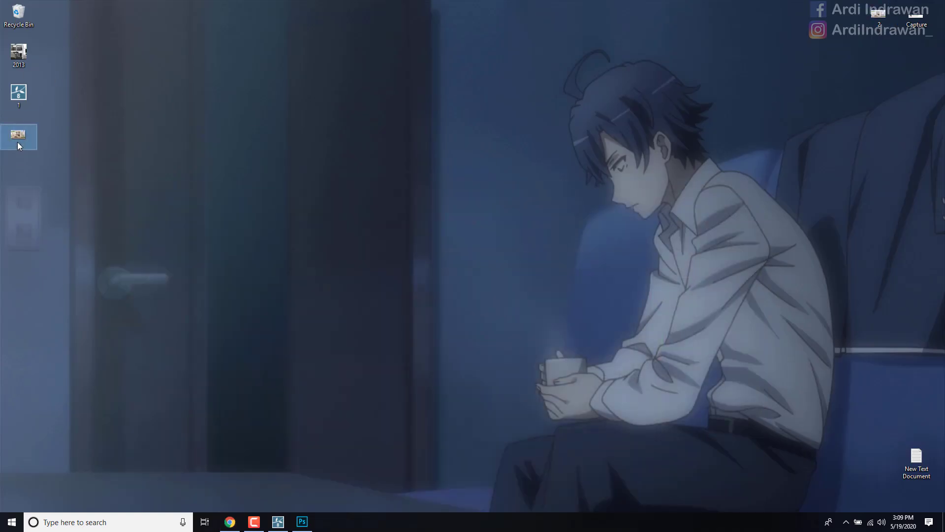